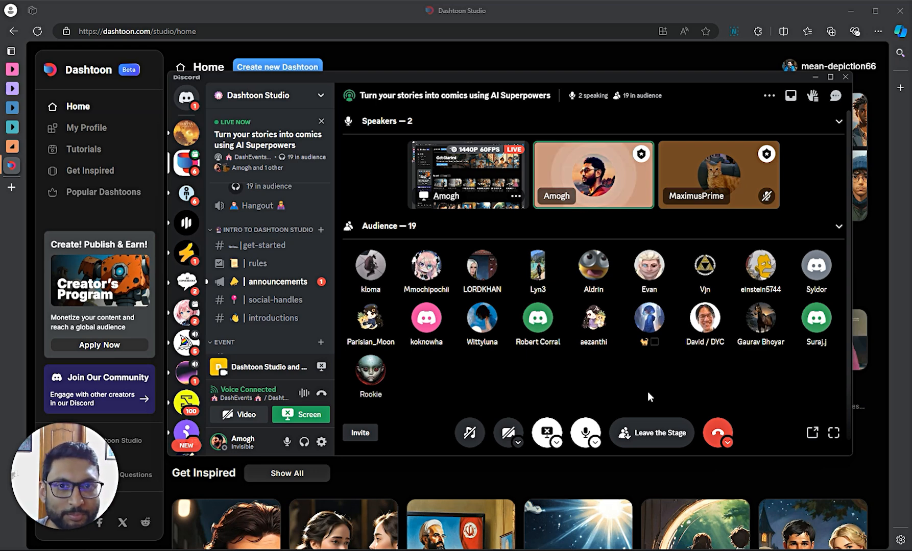
- Open the DashEvents text chat and shift the Discord stage window aside
left_click(835, 95)
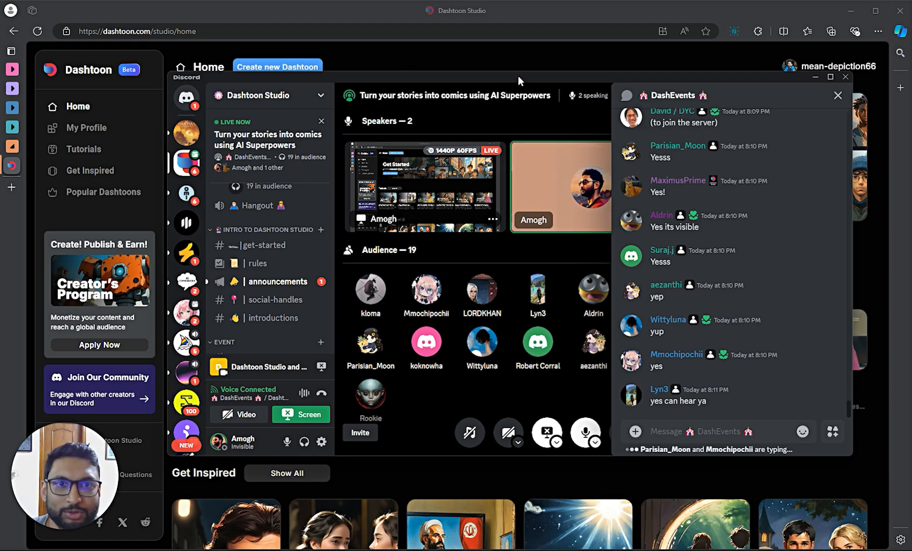
left_click_drag(506, 77, 911, 105)
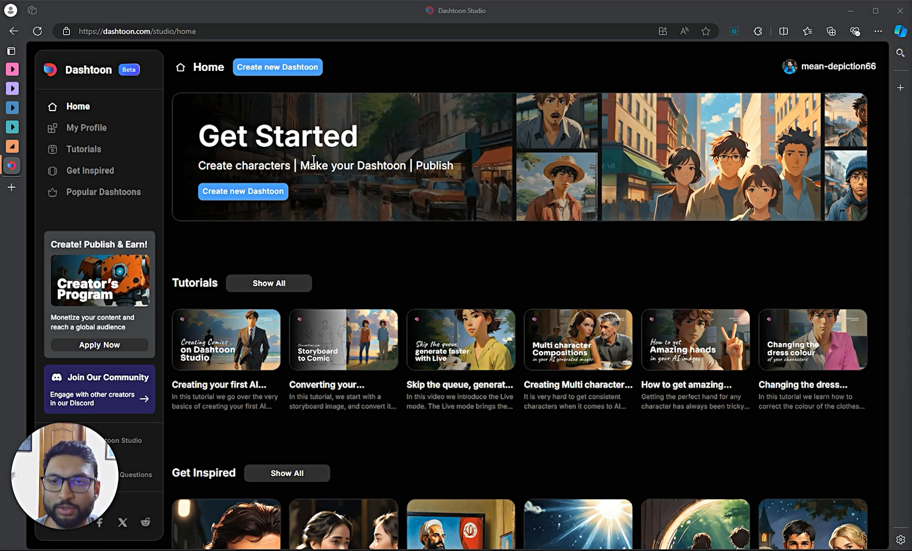
- Create a new Dashtoon and dismiss the 'Create a story from a text prompt' option, keeping the editor empty
left_click(281, 68)
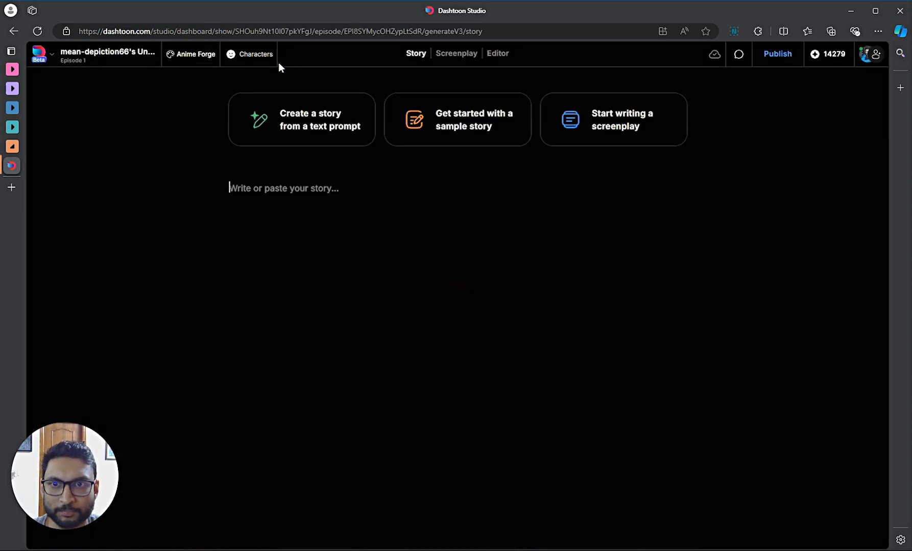
left_click(354, 184)
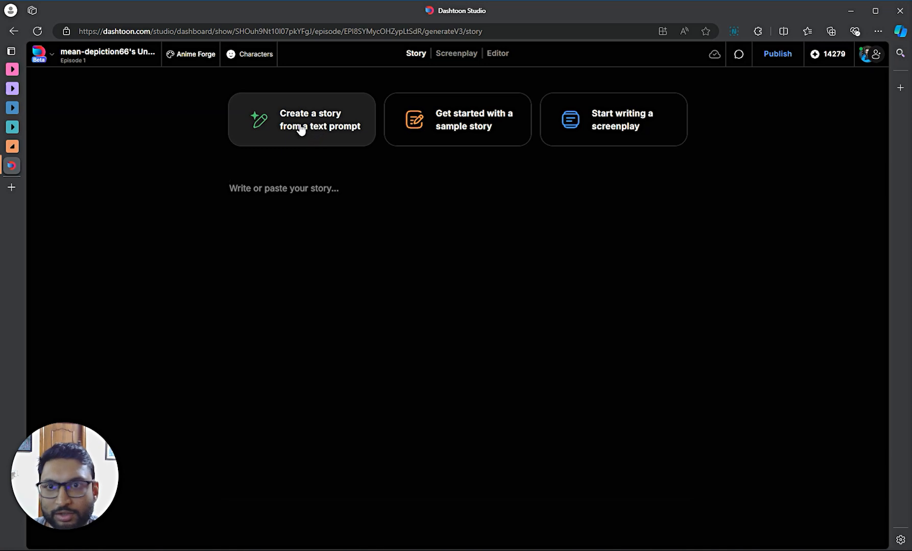
left_click(301, 130)
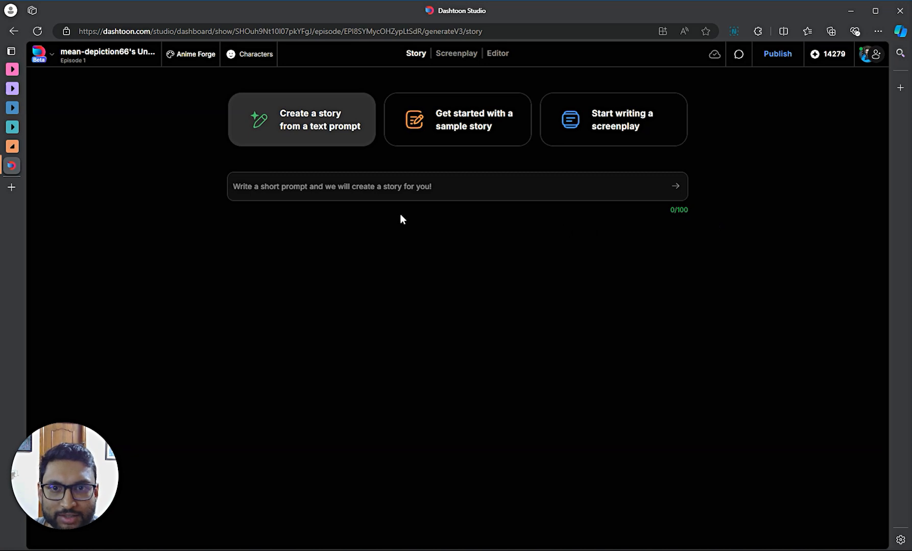
left_click(387, 227)
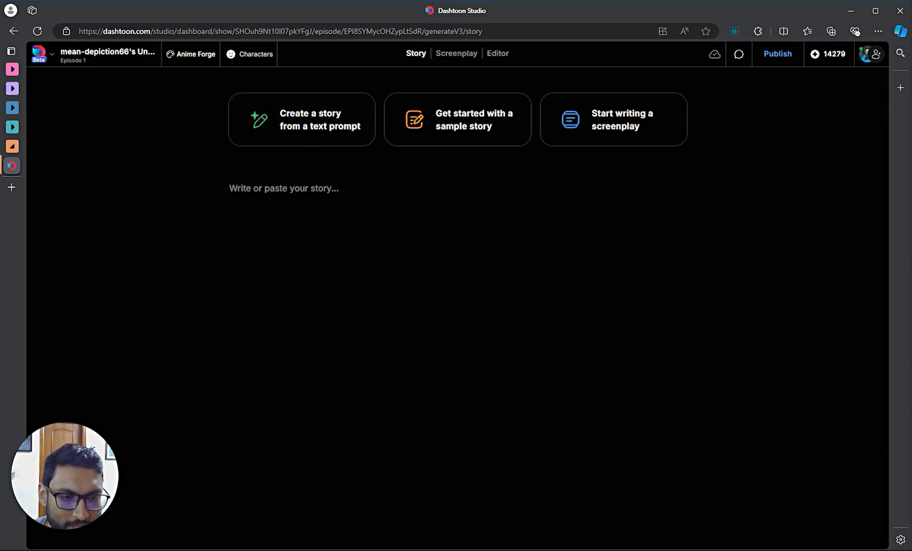
- Select the Sofia and Bruce story in the 'KWIA demo episode' Google Doc, then return to Dashtoon Studio
left_click(791, 550)
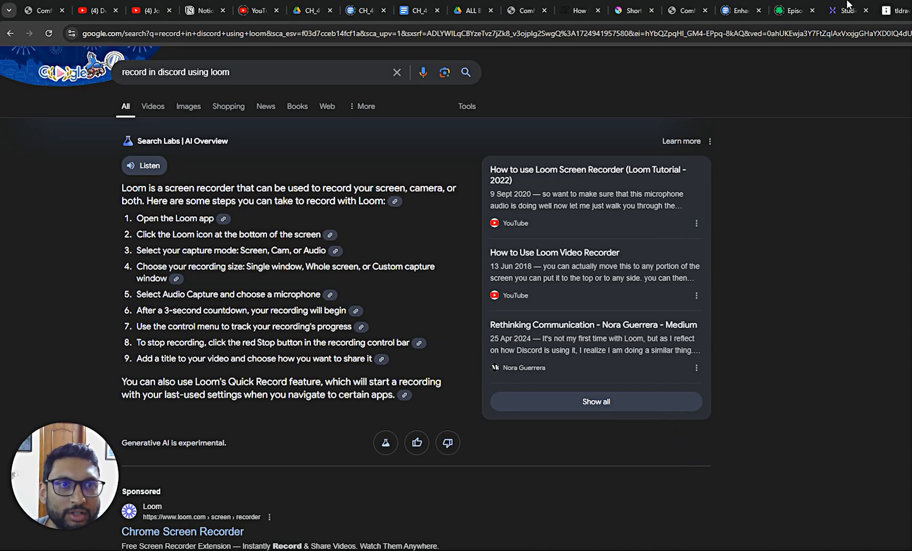
left_click(735, 11)
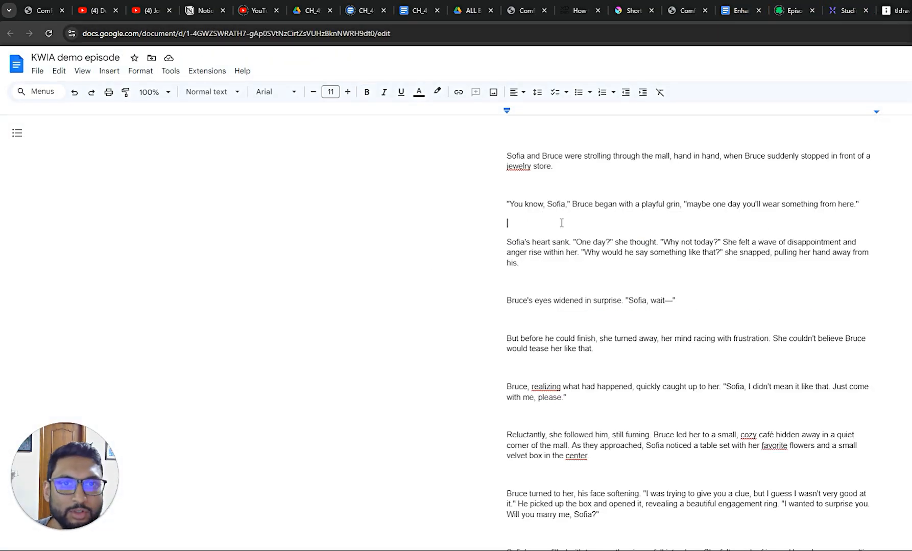
left_click_drag(505, 154, 678, 356)
key("ctrl+c")
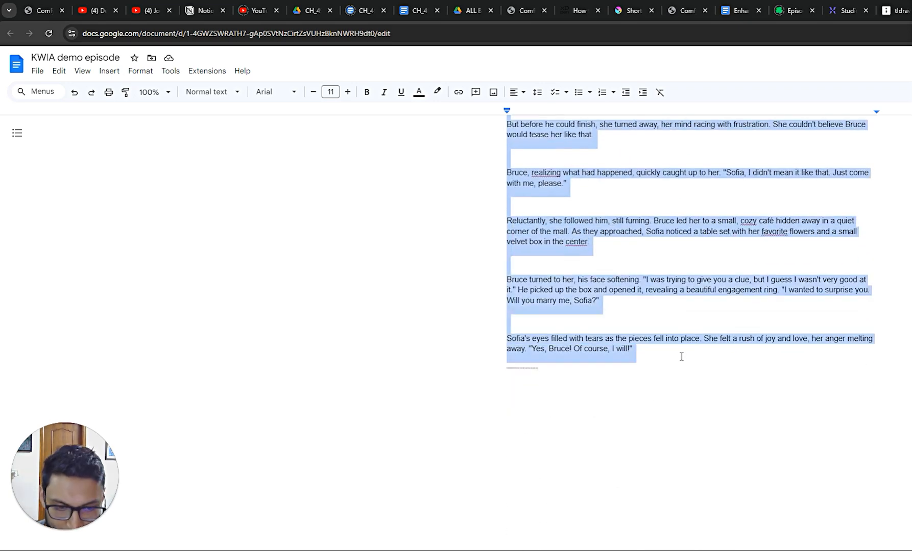
mouse_move(719, 550)
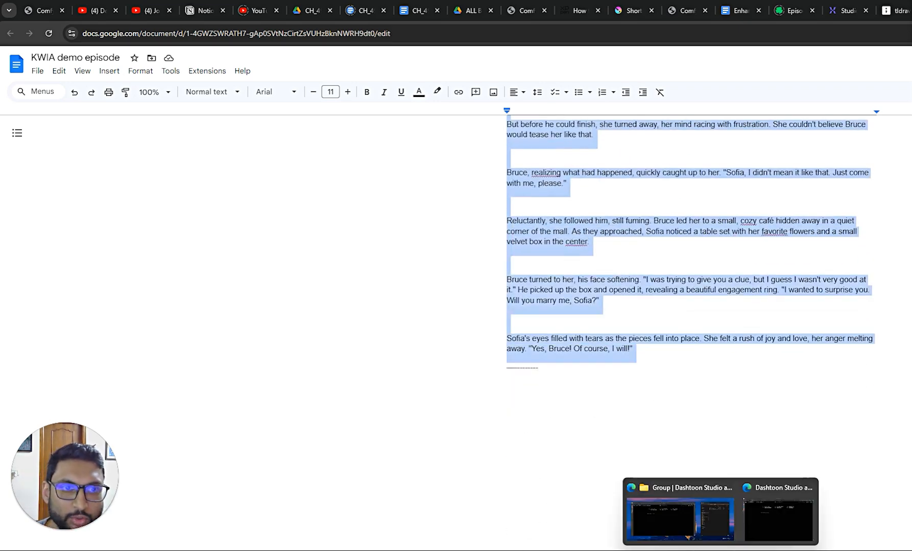
left_click(687, 493)
- Paste the Sofia and Bruce story into the editor, review it, and choose Create Dashtoon
left_click(299, 188)
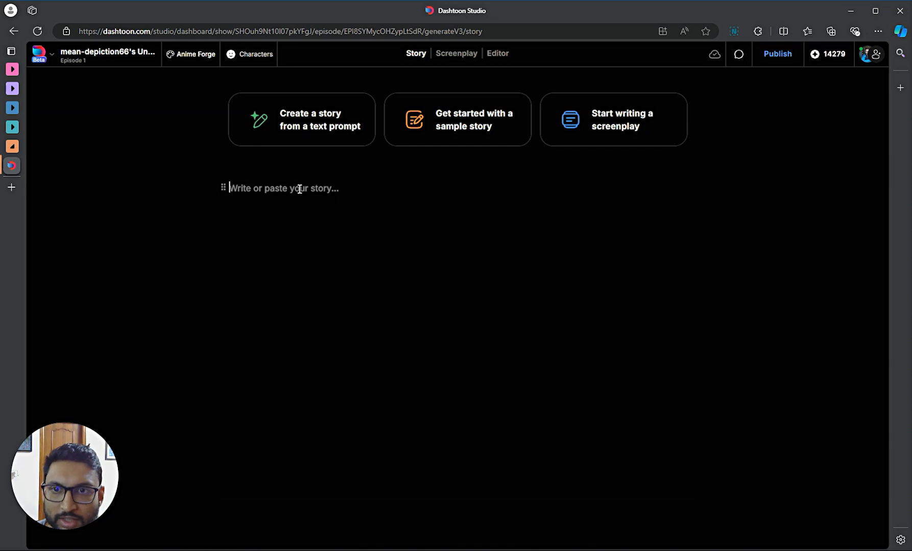
key("ctrl+v")
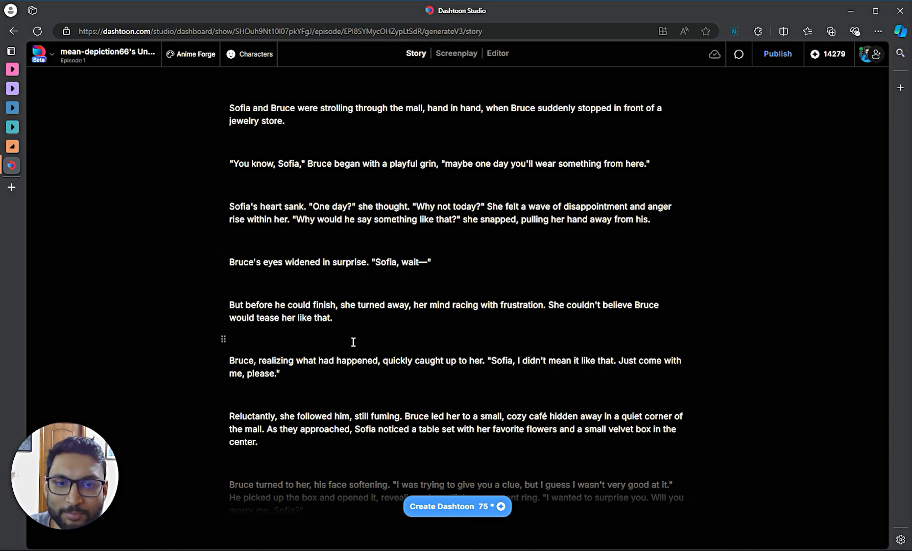
scroll(445, 377, "down", 2)
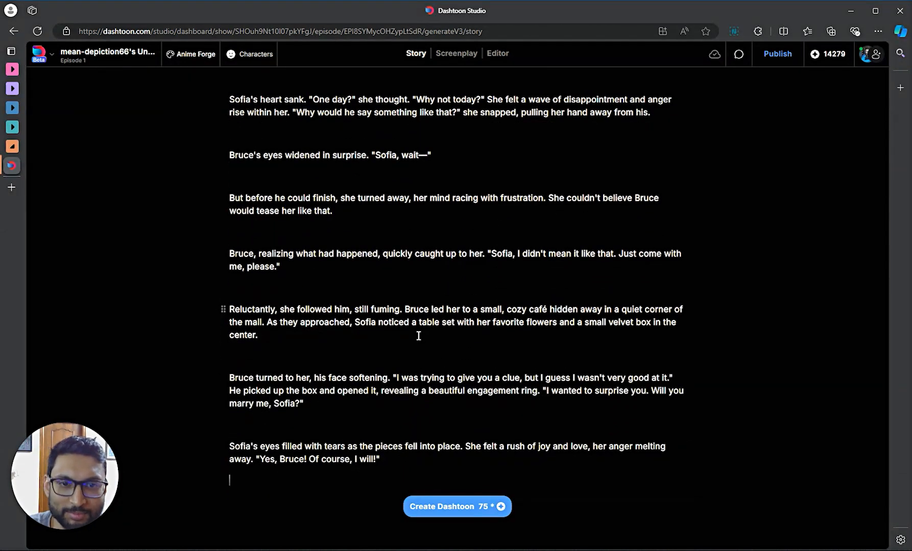
scroll(491, 351, "down", 1)
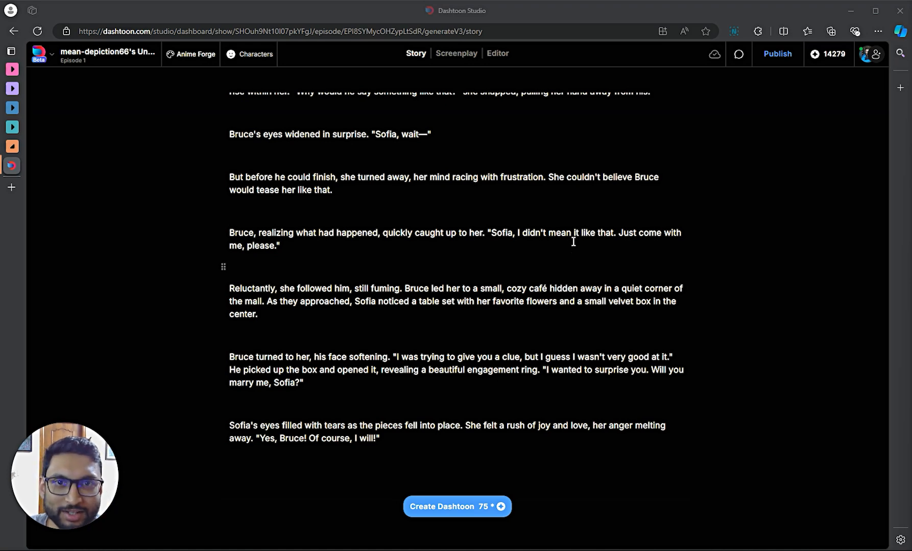
scroll(574, 240, "up", 3)
scroll(273, 125, "down", 3)
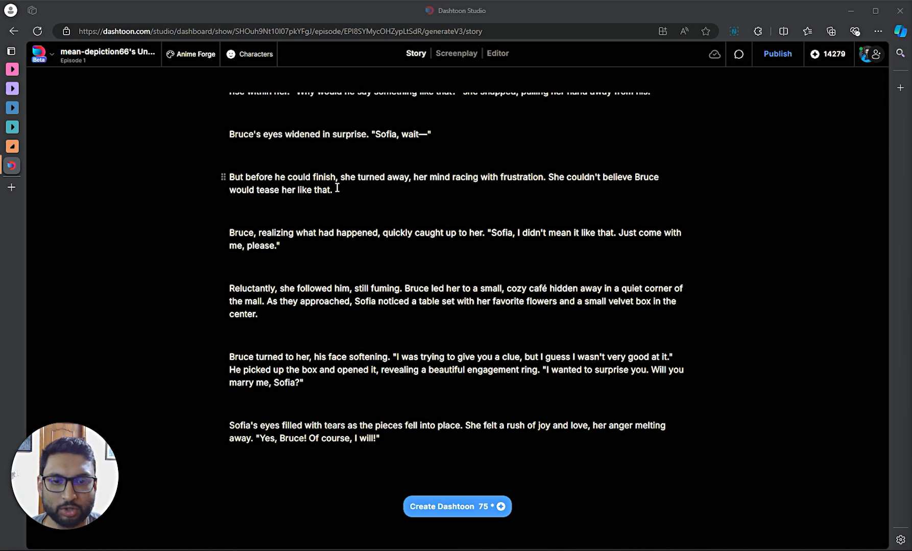
left_click(492, 392)
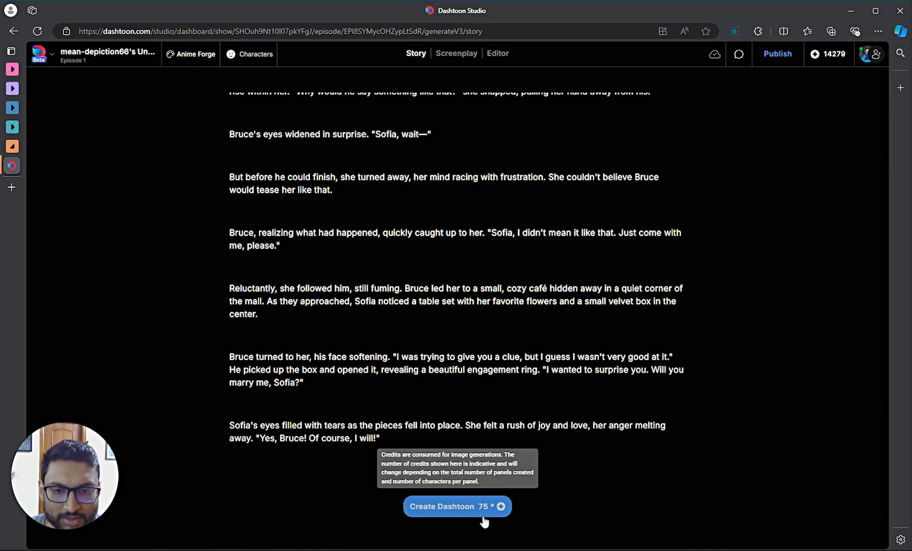
left_click(466, 508)
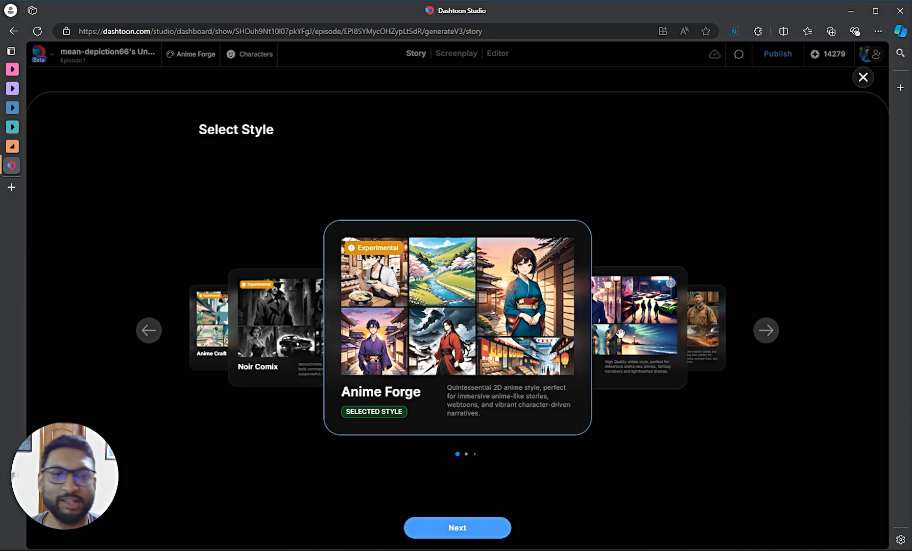
- Cycle through the art styles Cophy, Neo Anime and Anime Craft, back around to Anime Forge
left_click(640, 338)
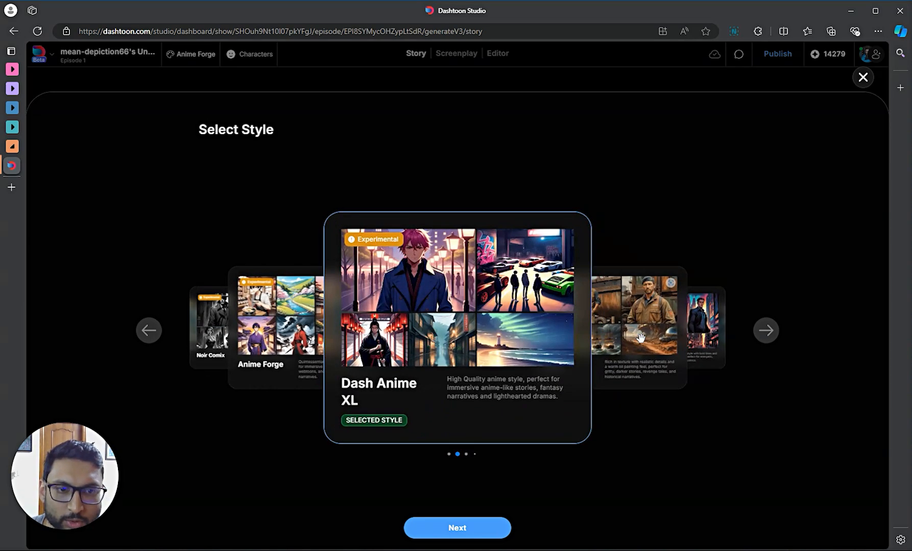
left_click(640, 338)
left_click(640, 339)
left_click(640, 338)
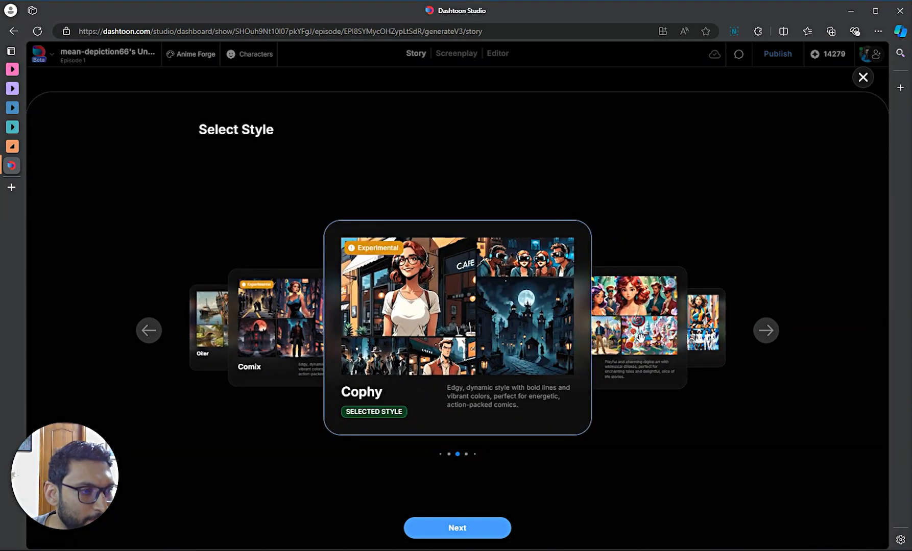
left_click(641, 338)
left_click(640, 338)
left_click(640, 339)
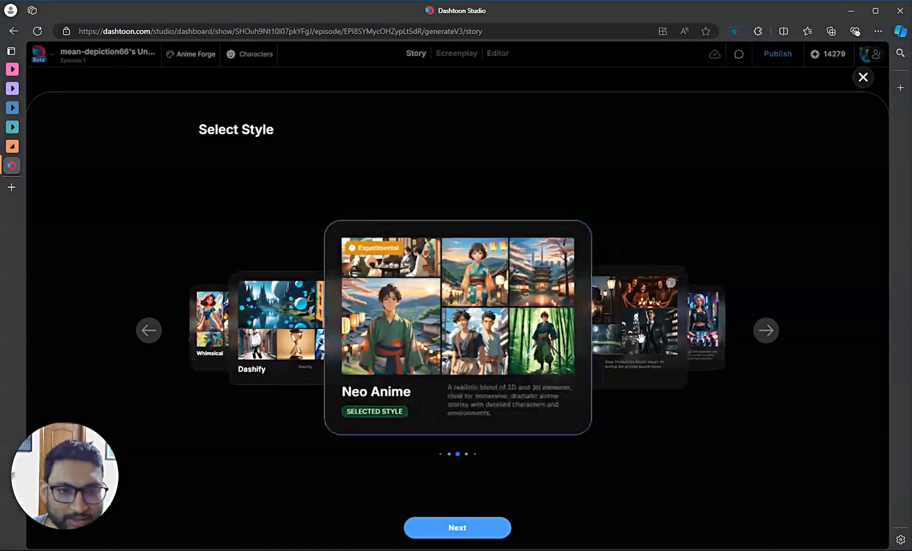
left_click(640, 339)
left_click(640, 339)
left_click(640, 339)
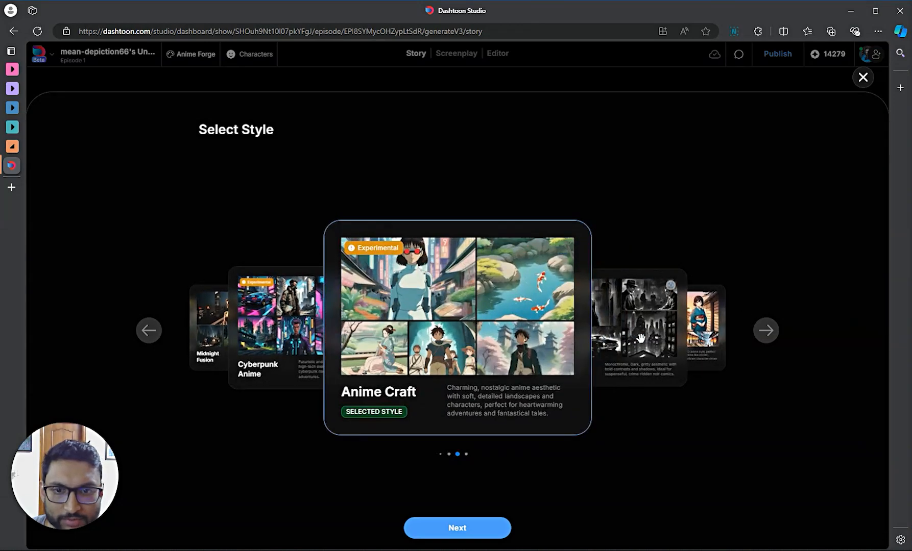
left_click(640, 339)
left_click(640, 339)
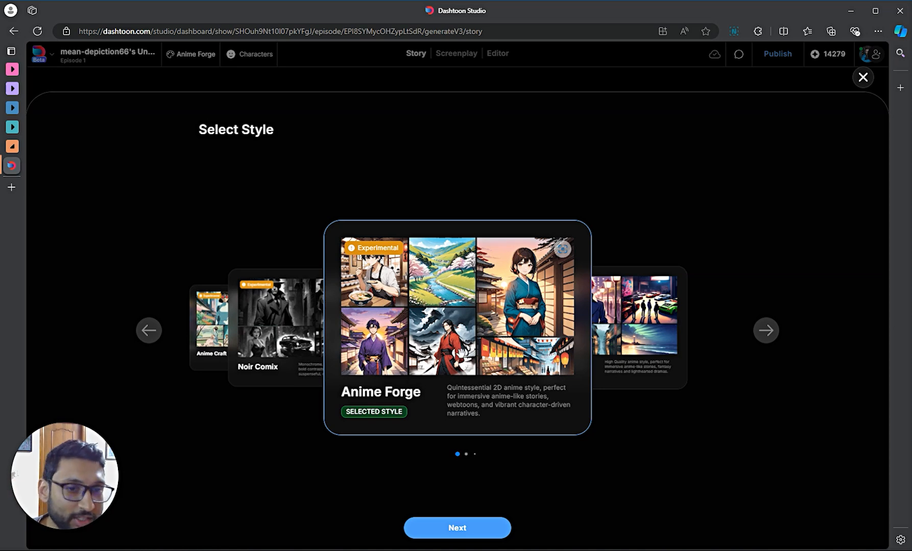
- Slide past Oiler, return to Anime Forge and confirm it as the style
left_click_drag(668, 284, 365, 342)
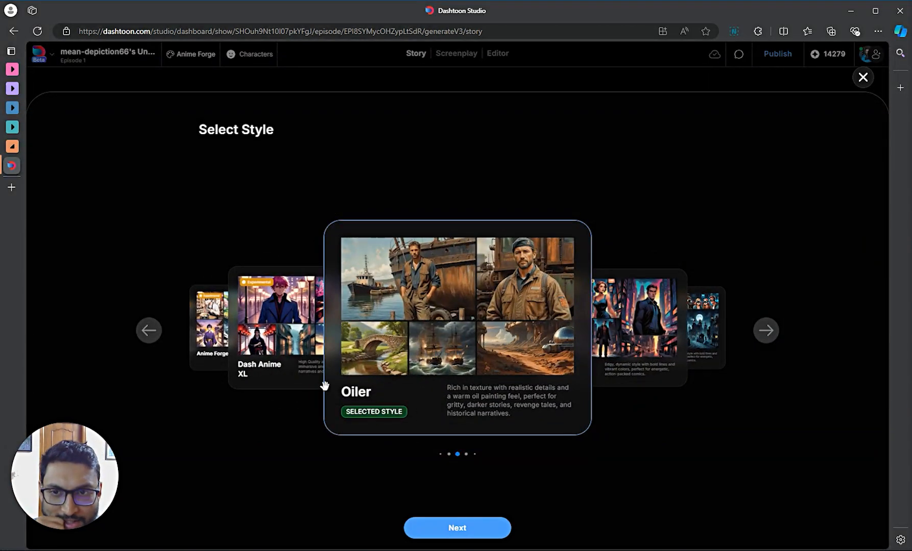
left_click(282, 350)
left_click(281, 347)
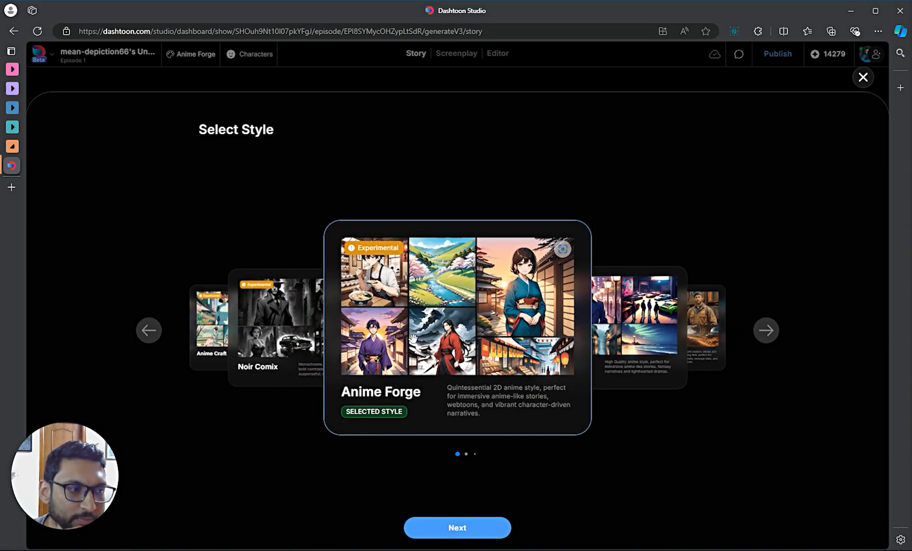
left_click(465, 533)
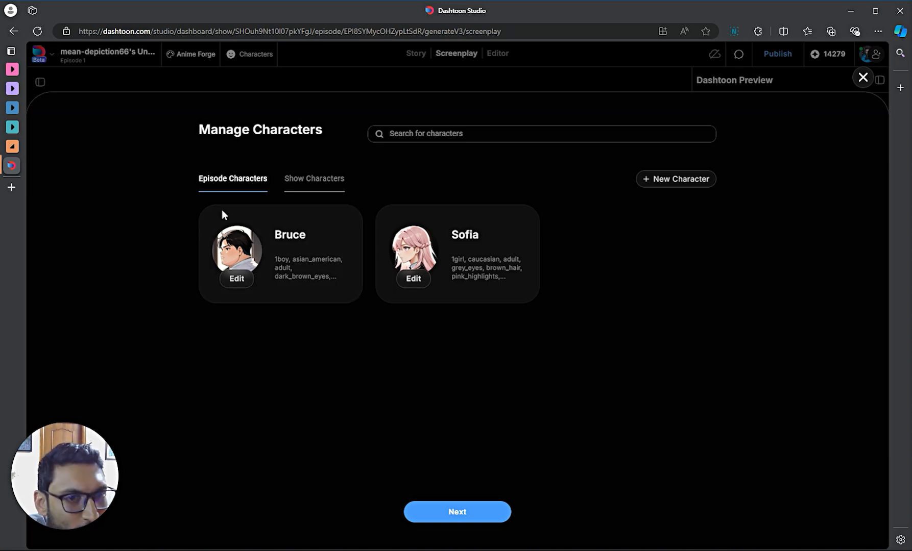
- Give Bruce the Affan look from the full character list and save his details
left_click(233, 279)
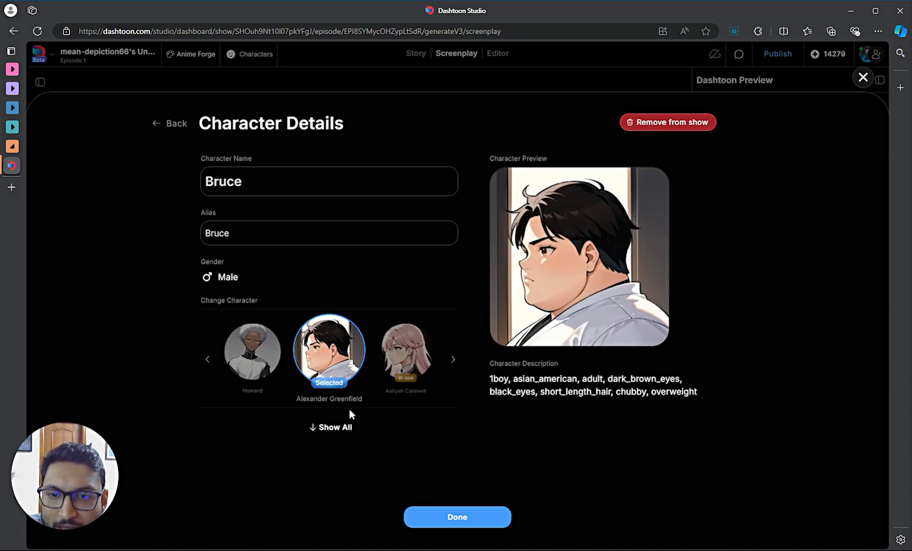
left_click(338, 431)
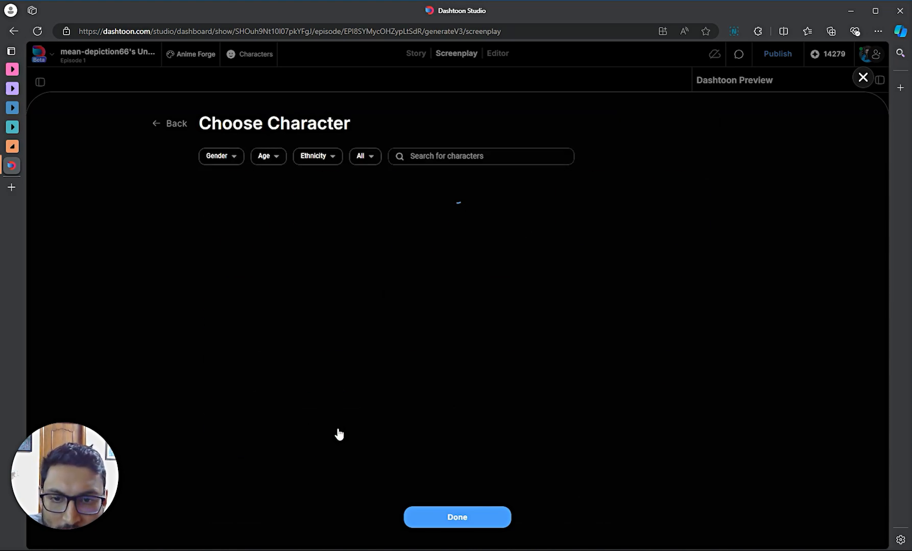
scroll(374, 369, "down", 2)
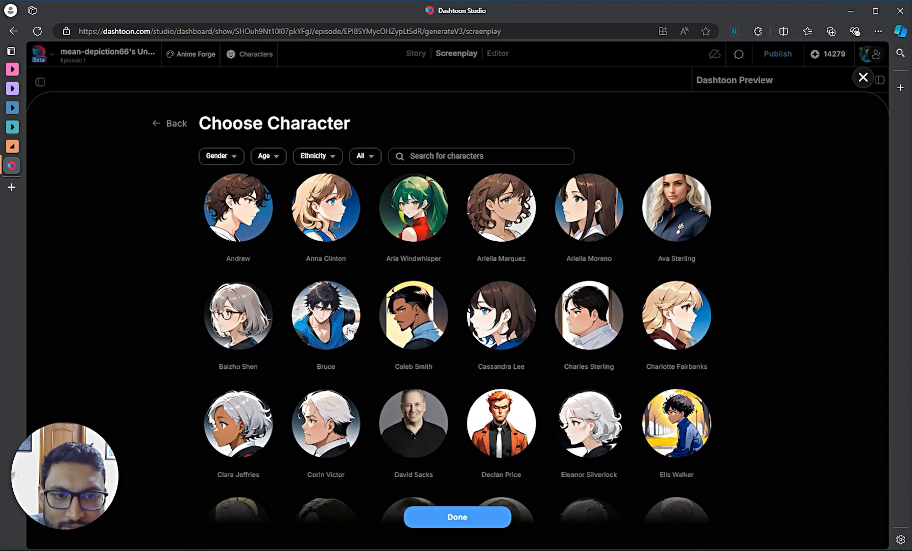
scroll(409, 305, "up", 2)
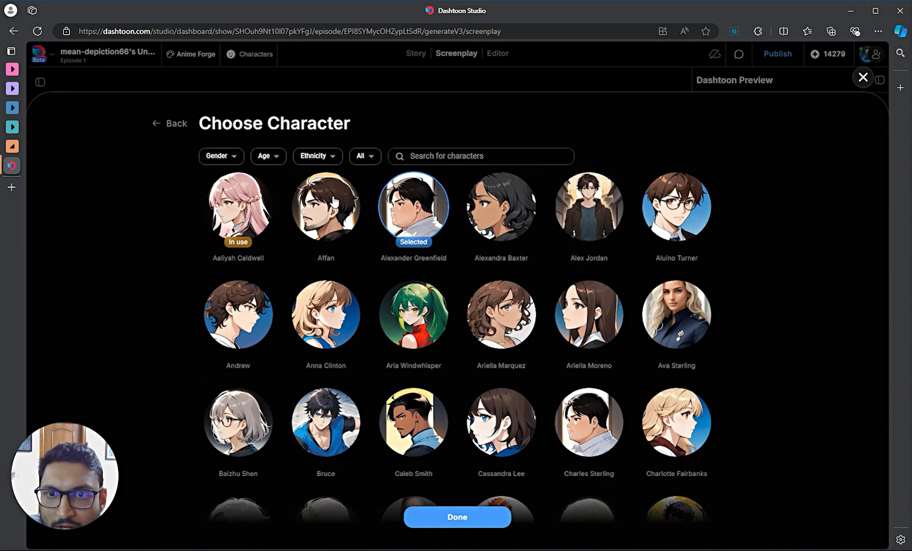
left_click(327, 219)
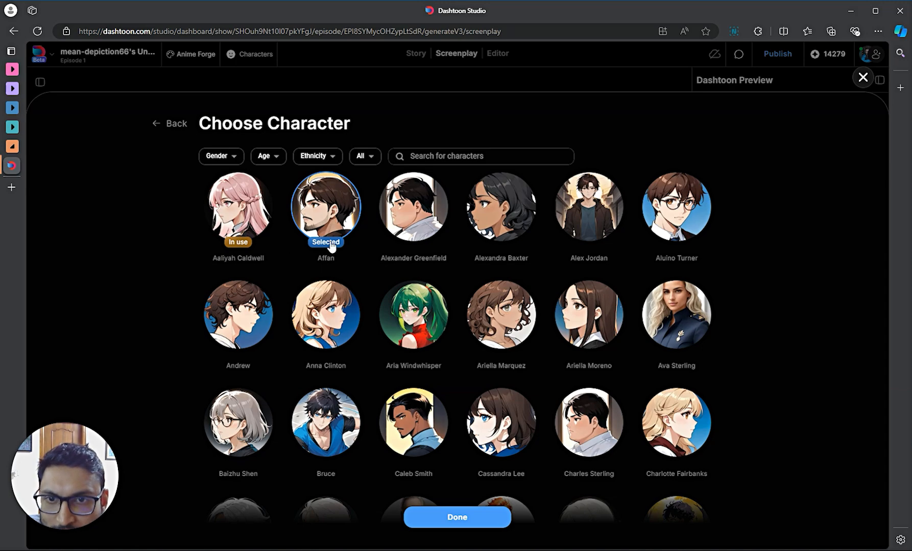
scroll(445, 353, "down", 5)
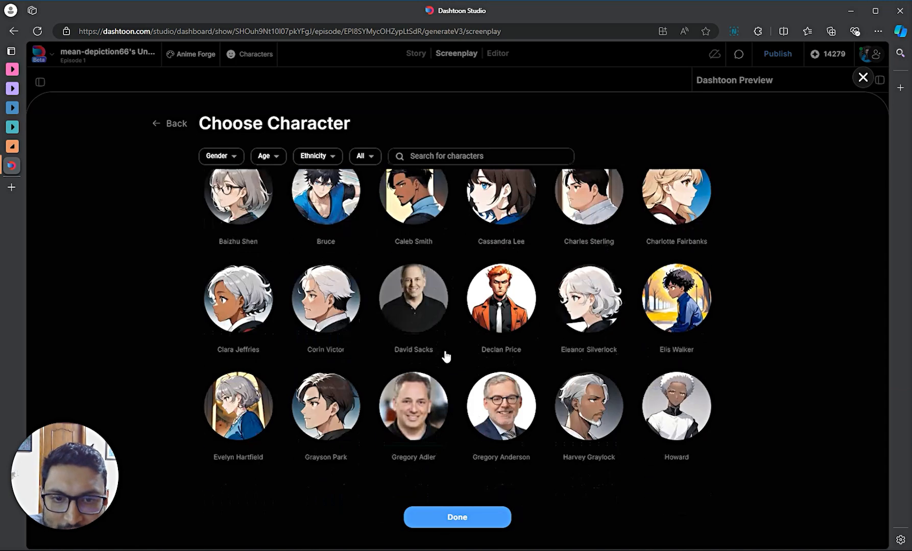
scroll(443, 352, "up", 5)
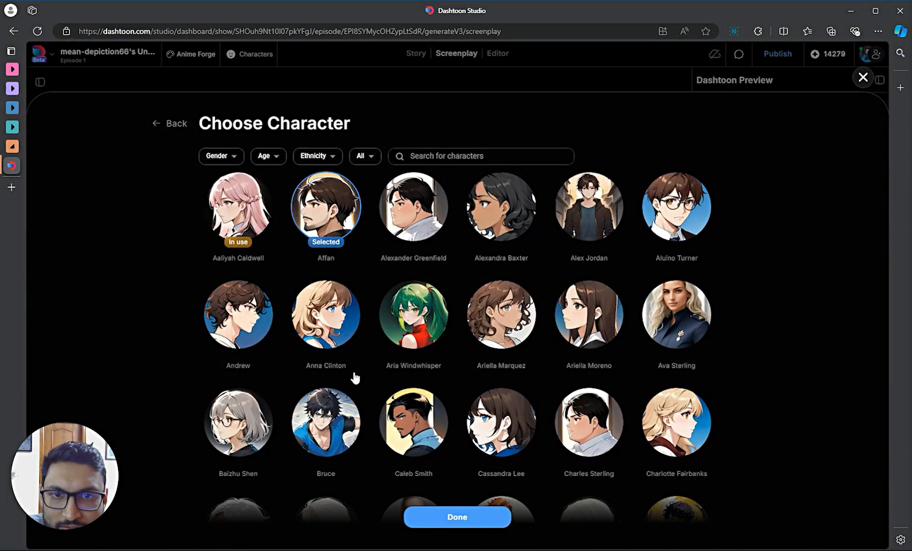
left_click(455, 521)
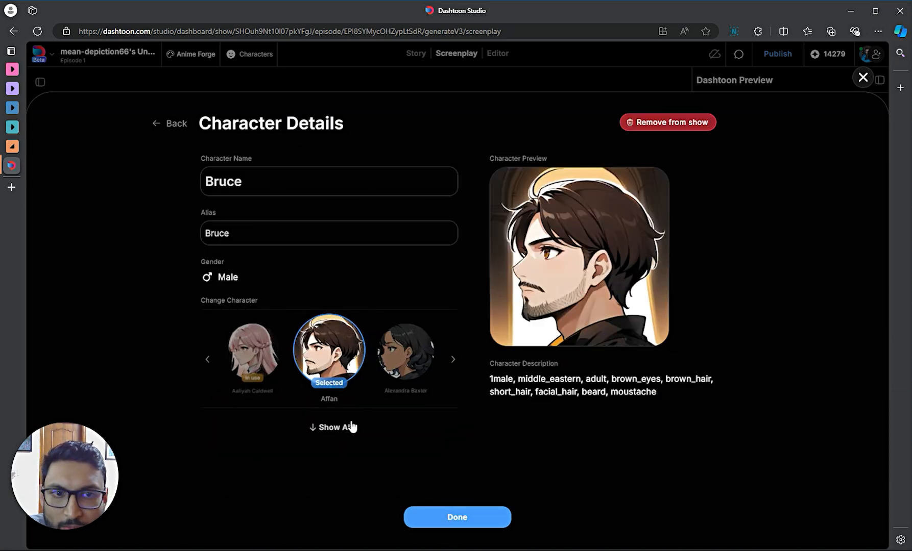
left_click(460, 519)
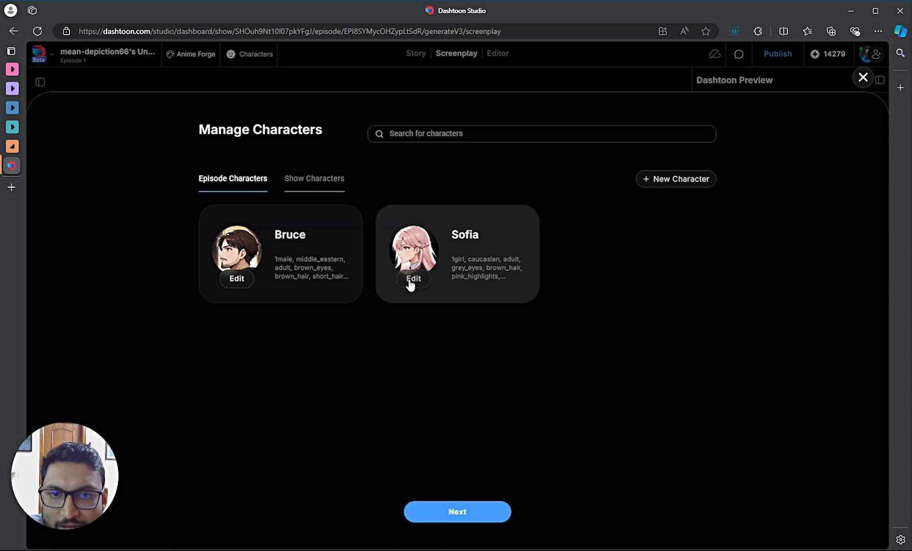
- Replace Sofia's pink-haired look with the blonde Charlotte Fairbanks character from the full list
left_click(411, 281)
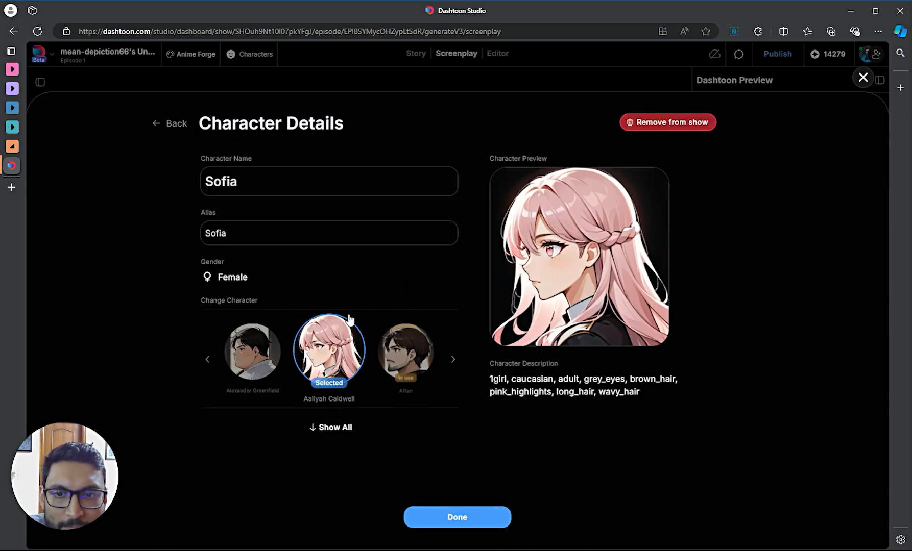
left_click(329, 426)
scroll(458, 391, "down", 9)
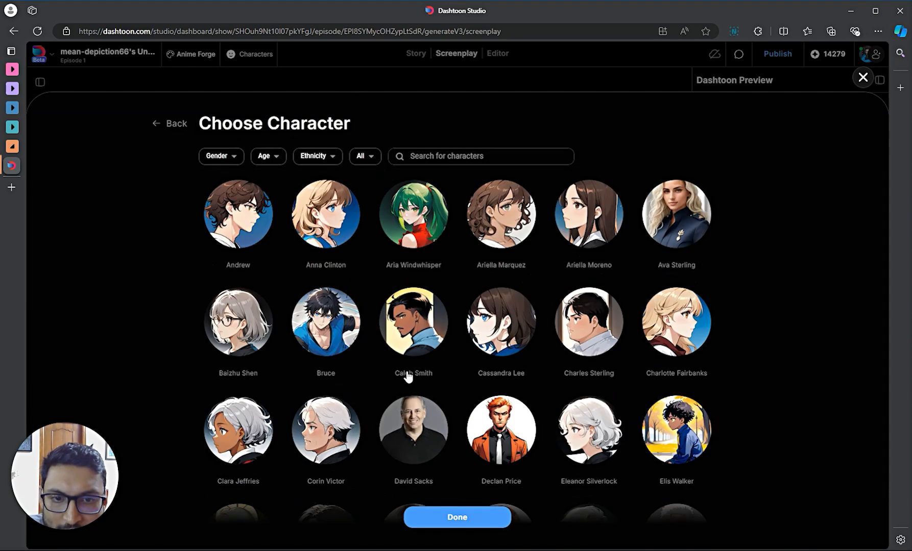
scroll(411, 376, "down", 4)
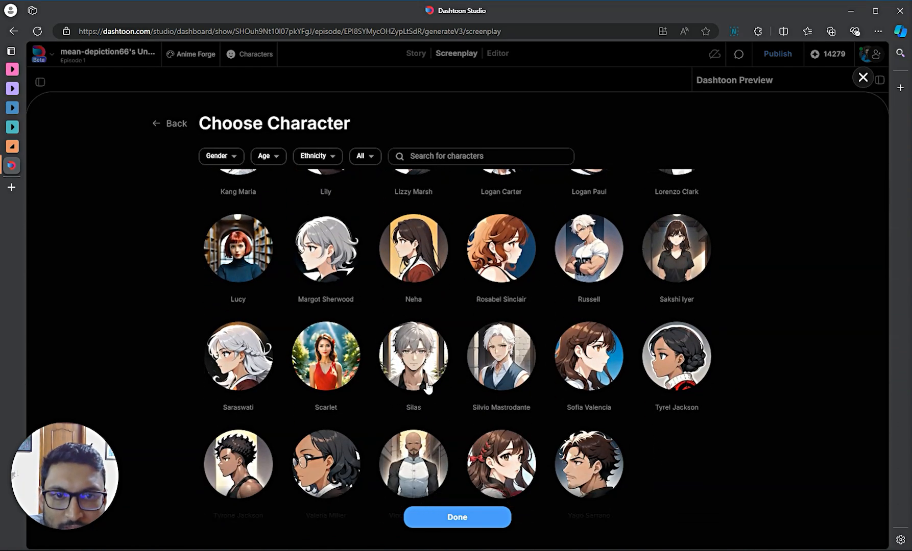
scroll(429, 380, "down", 1)
scroll(413, 390, "up", 8)
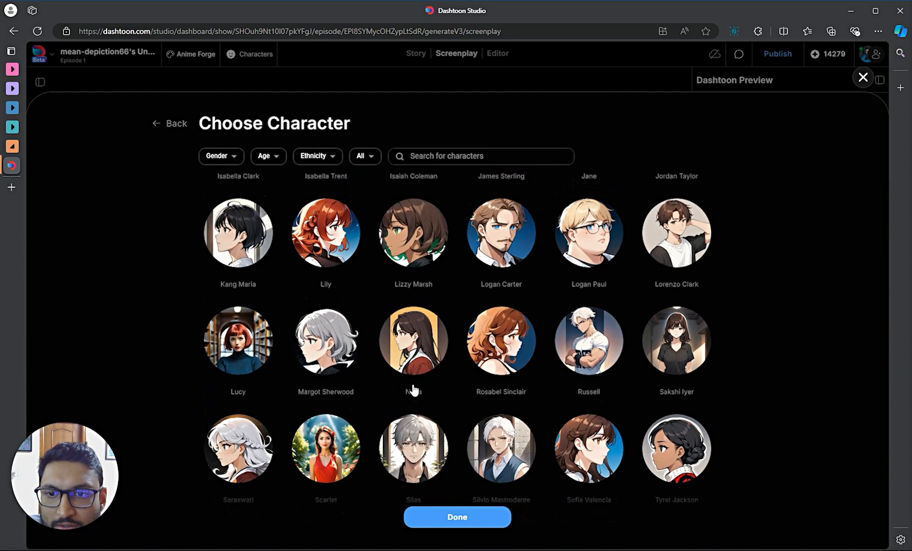
scroll(423, 388, "up", 5)
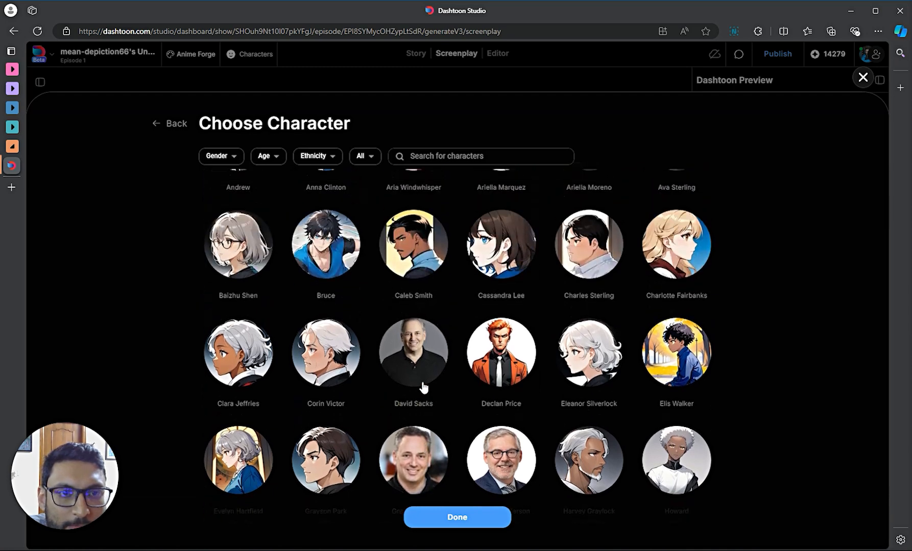
scroll(423, 388, "down", 1)
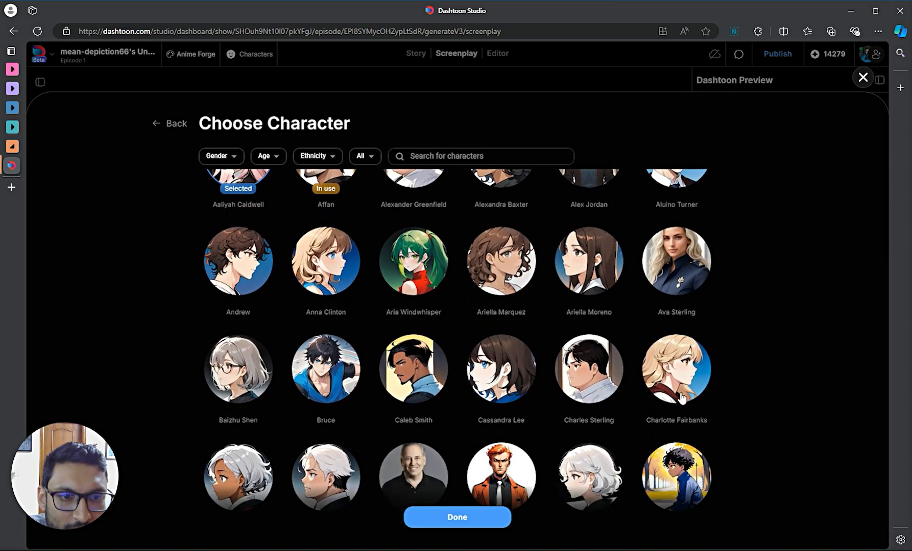
left_click(681, 386)
left_click(452, 519)
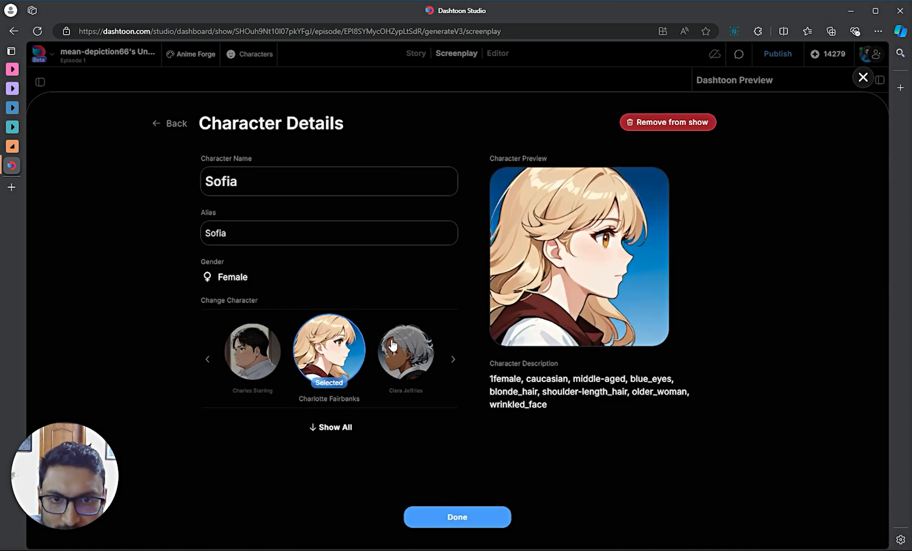
left_click(254, 175)
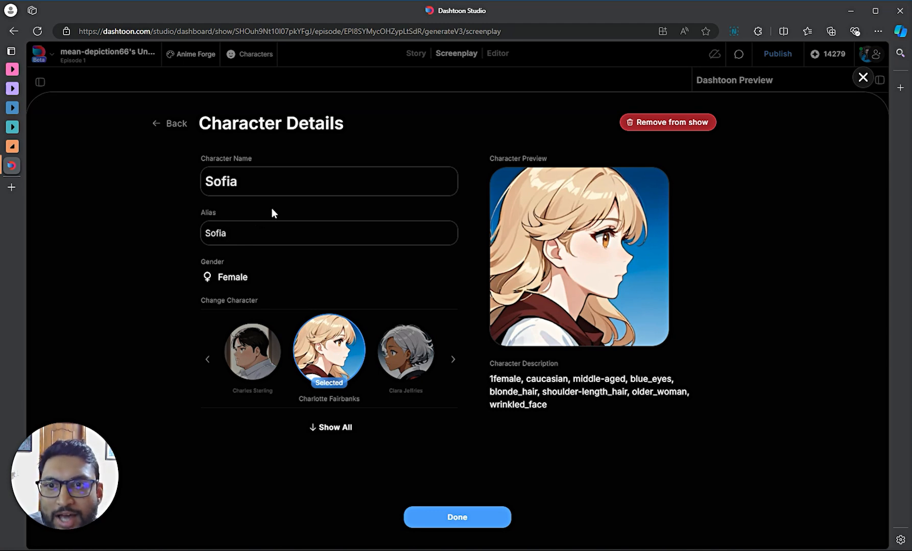
type(", ")
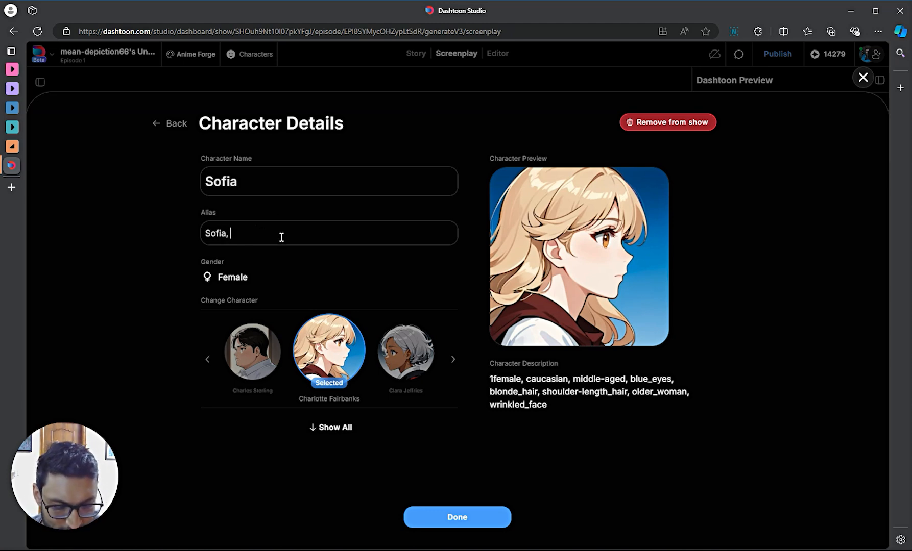
type("Soph")
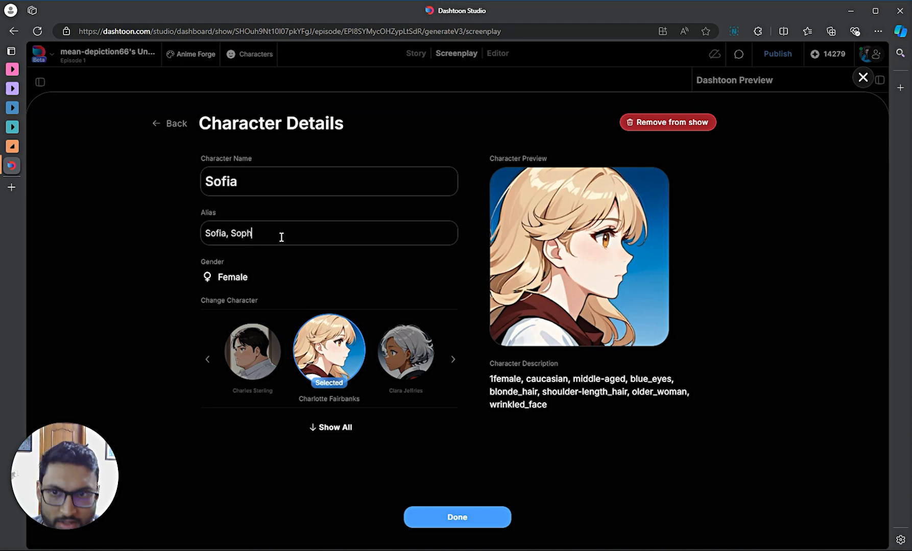
type("ie, So")
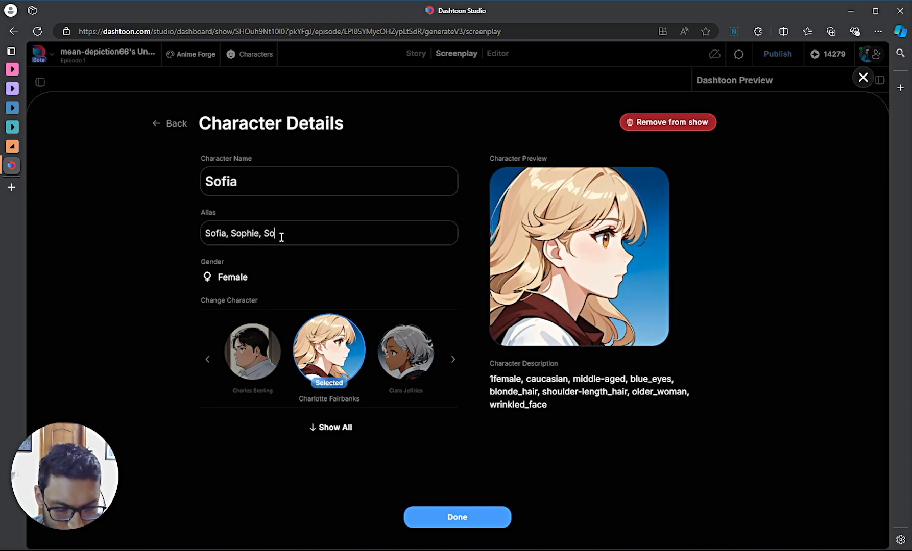
type("fie, So")
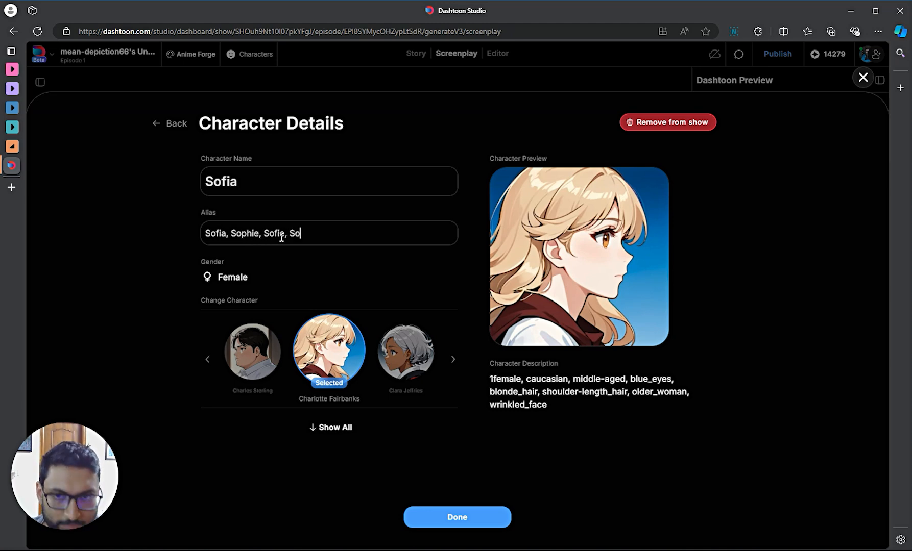
type("fia Bennet")
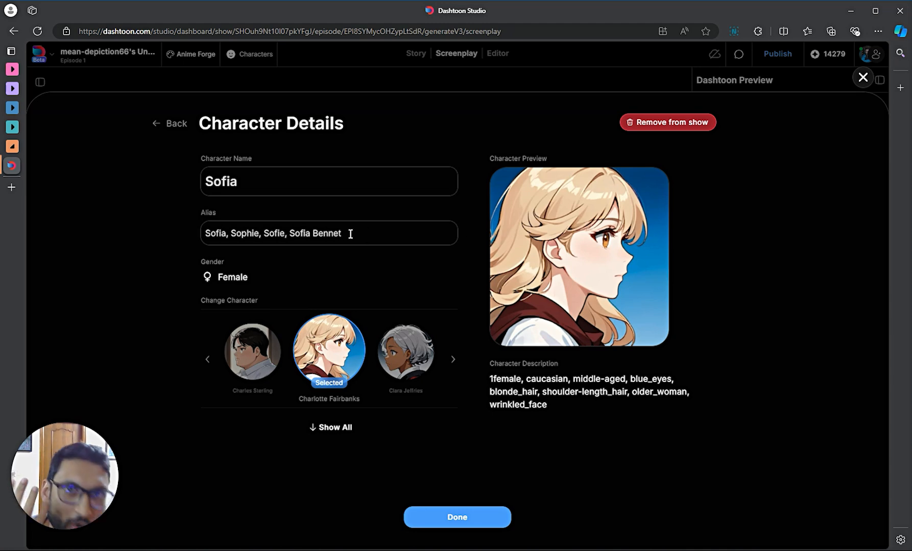
triple_click(209, 233)
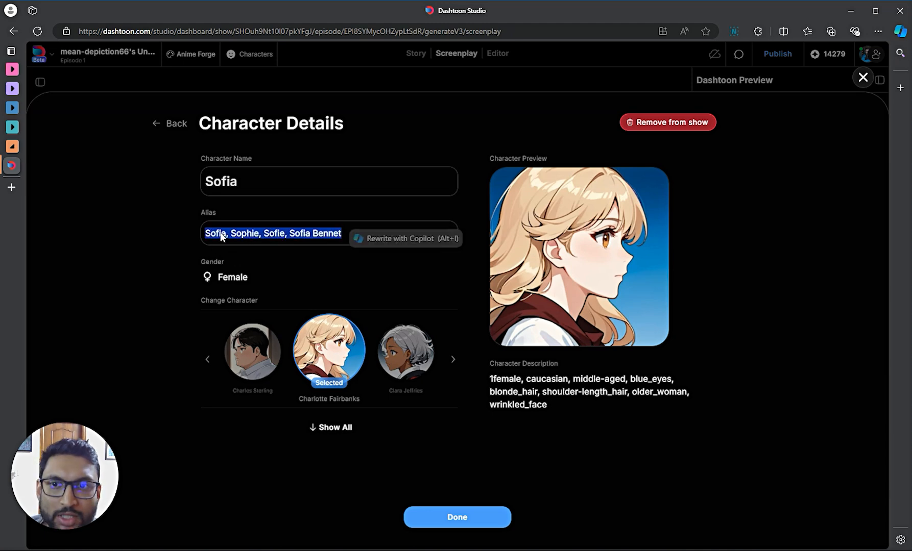
left_click(286, 251)
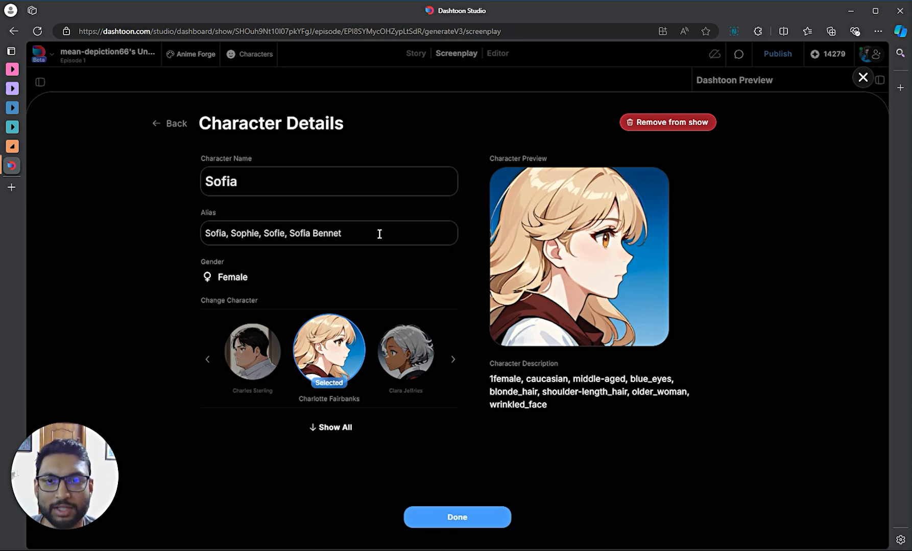
- Save Sofia's details, then try Anna Clinton as a new character before backing out
left_click(448, 520)
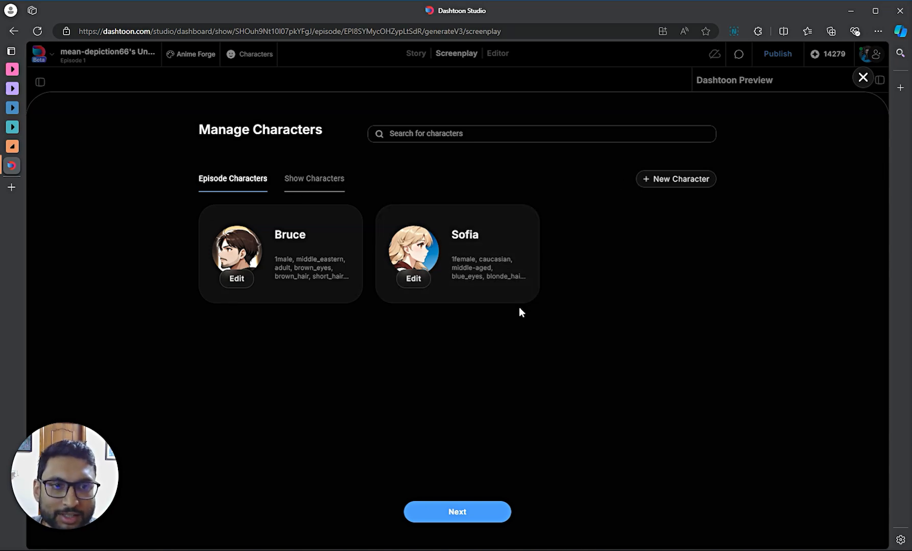
left_click(666, 179)
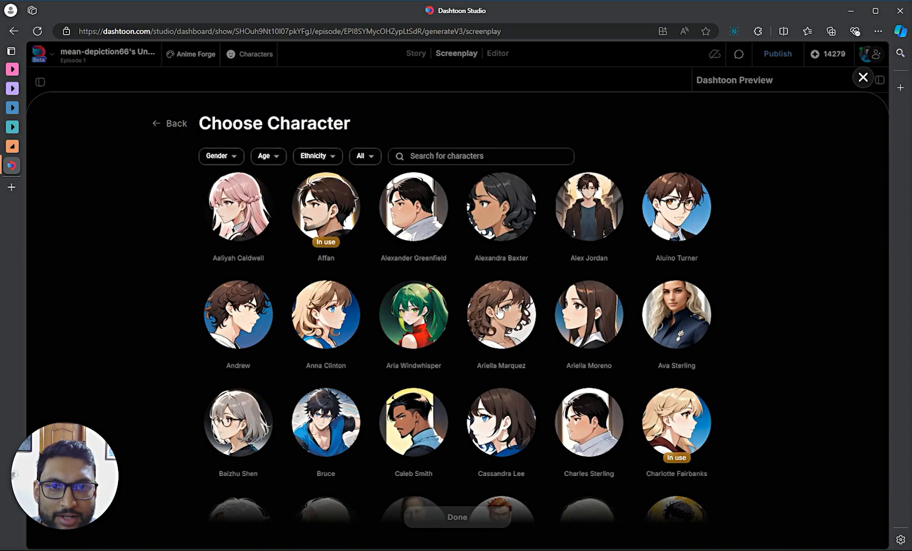
scroll(443, 323, "down", 2)
scroll(443, 323, "up", 3)
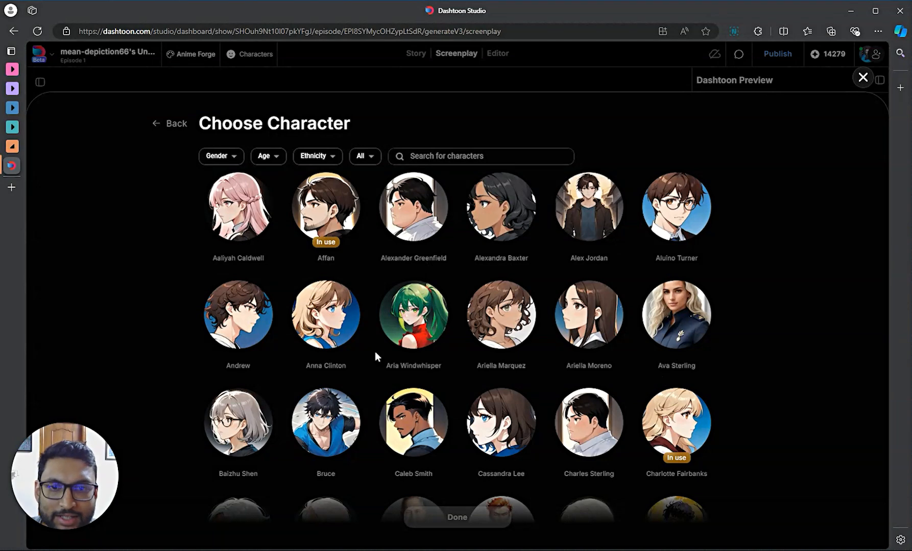
left_click(331, 336)
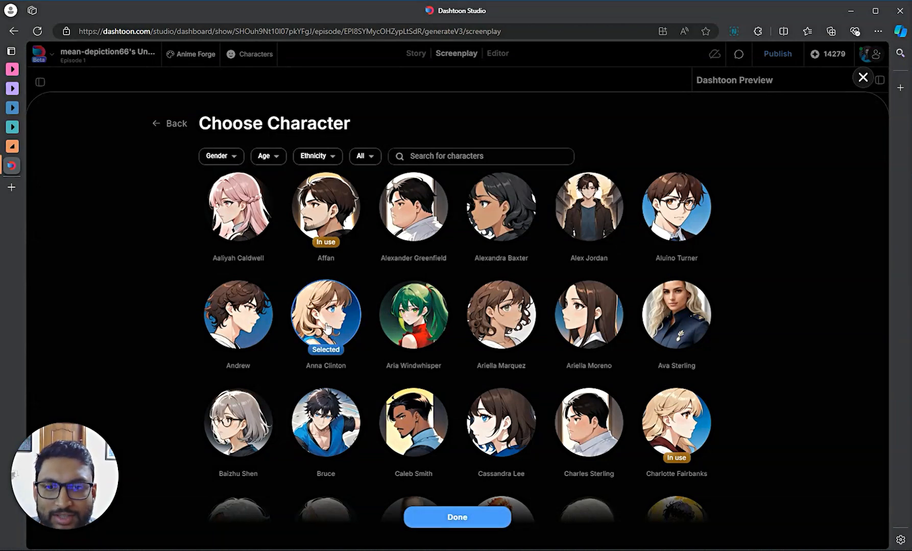
left_click(158, 123)
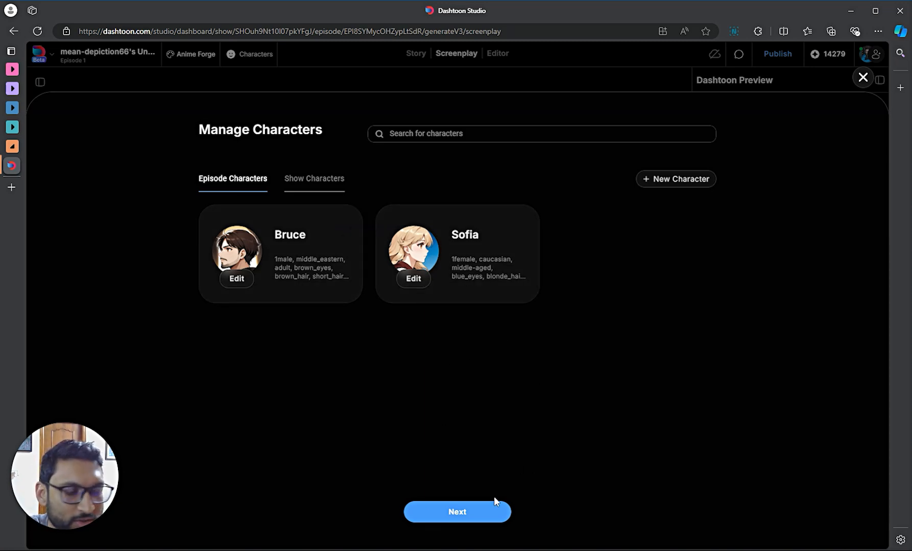
- Generate the Misinterpreted Clue screenplay and expand every panel's character action, dress and expression details
left_click(469, 513)
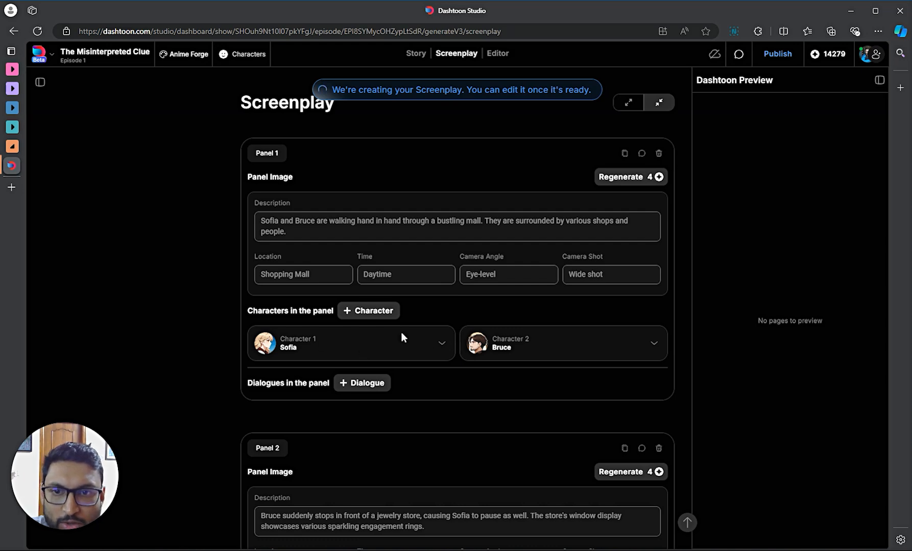
left_click(629, 104)
scroll(284, 399, "down", 2)
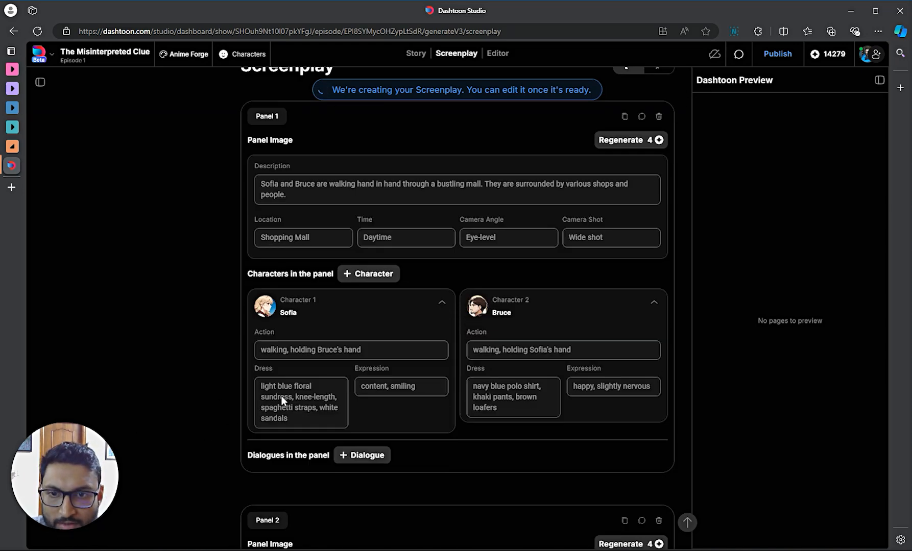
scroll(310, 293, "up", 2)
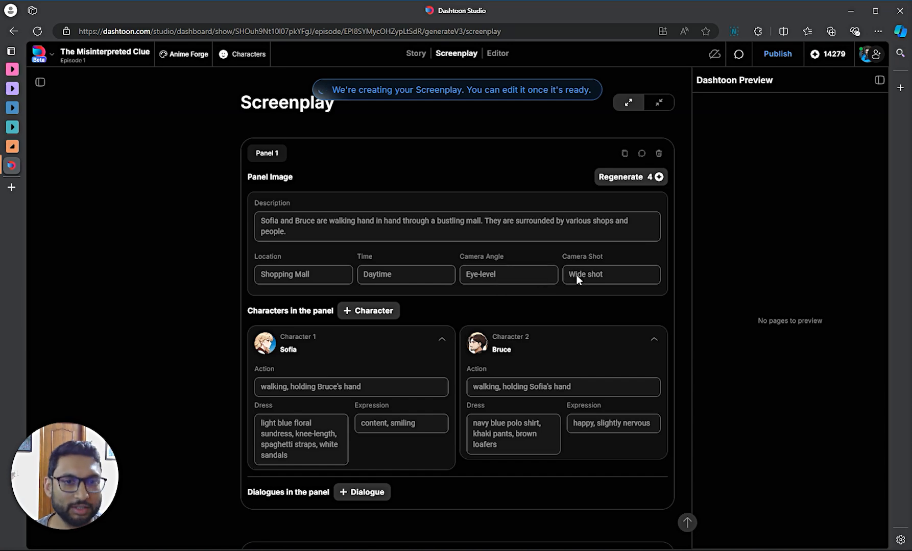
scroll(302, 324, "down", 1)
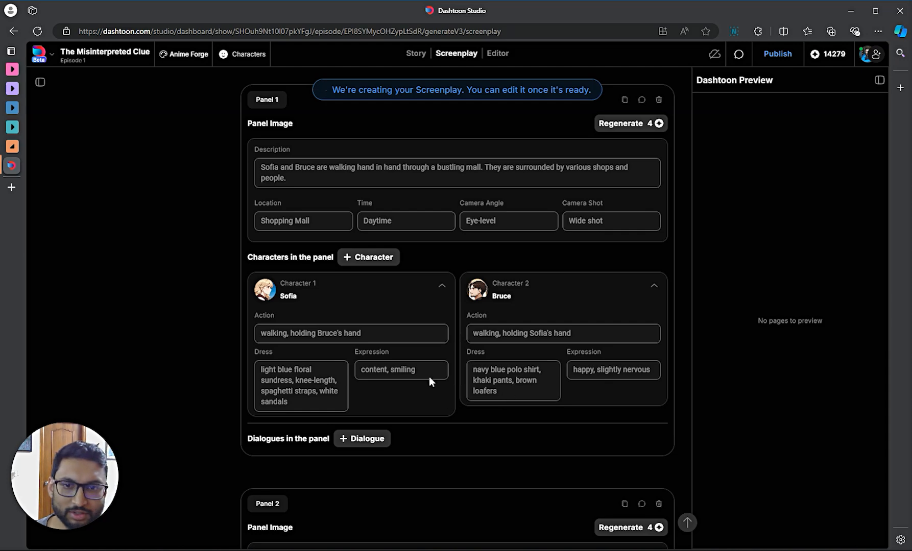
- Wait for 'Screenplay created successfully', then scroll the screenplay back up to Panel 1
scroll(429, 376, "down", 5)
scroll(435, 322, "up", 3)
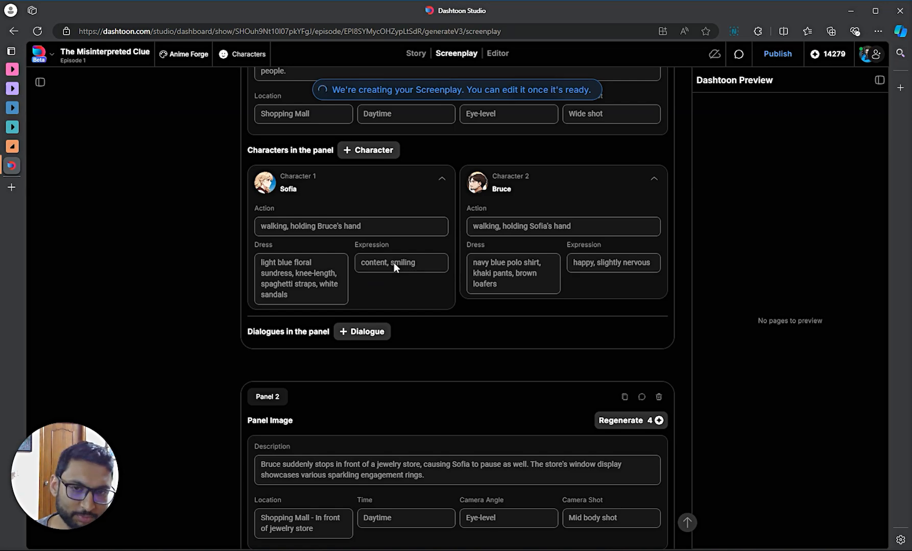
scroll(395, 271, "down", 11)
scroll(395, 267, "down", 15)
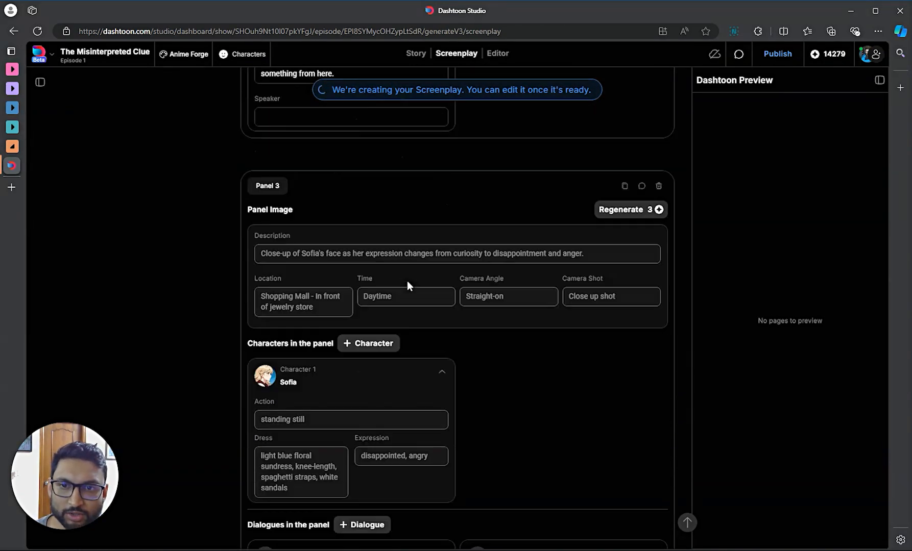
scroll(444, 245, "down", 3)
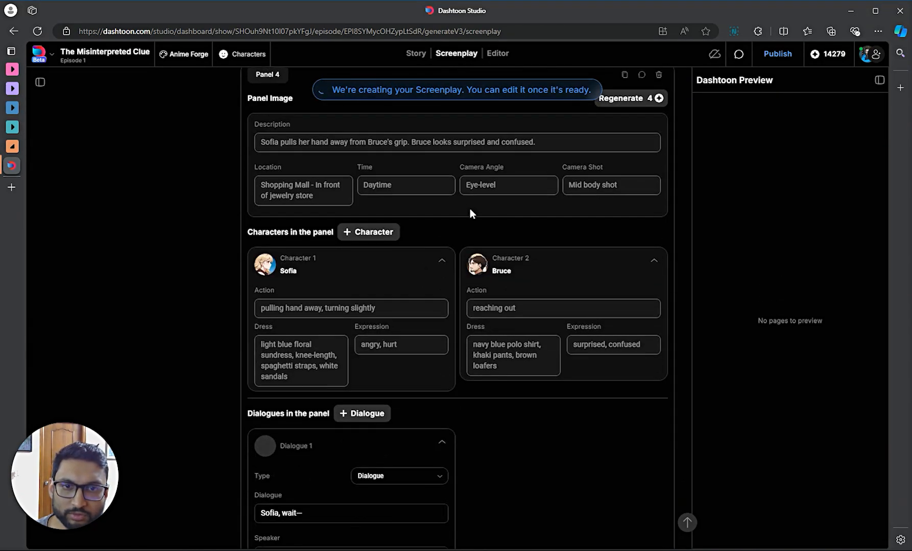
scroll(465, 179, "up", 2)
scroll(379, 257, "down", 20)
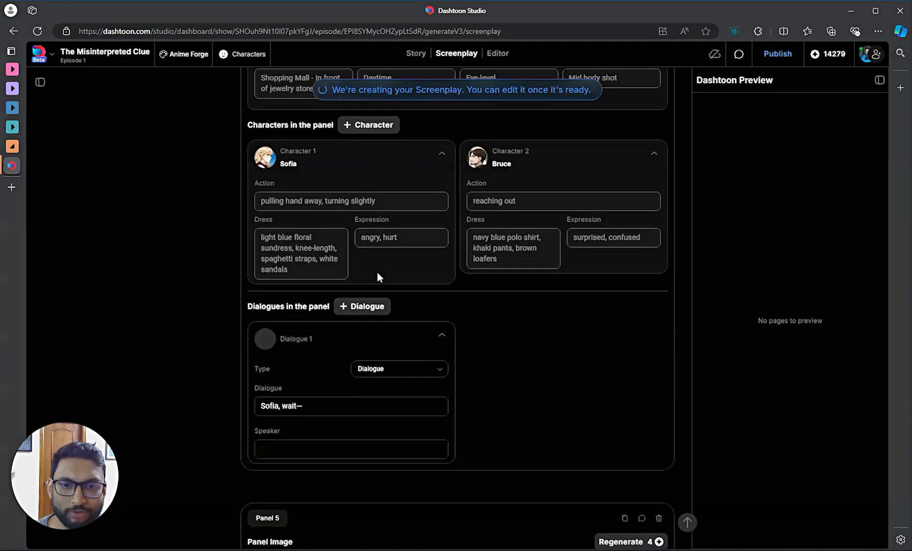
scroll(391, 306, "down", 20)
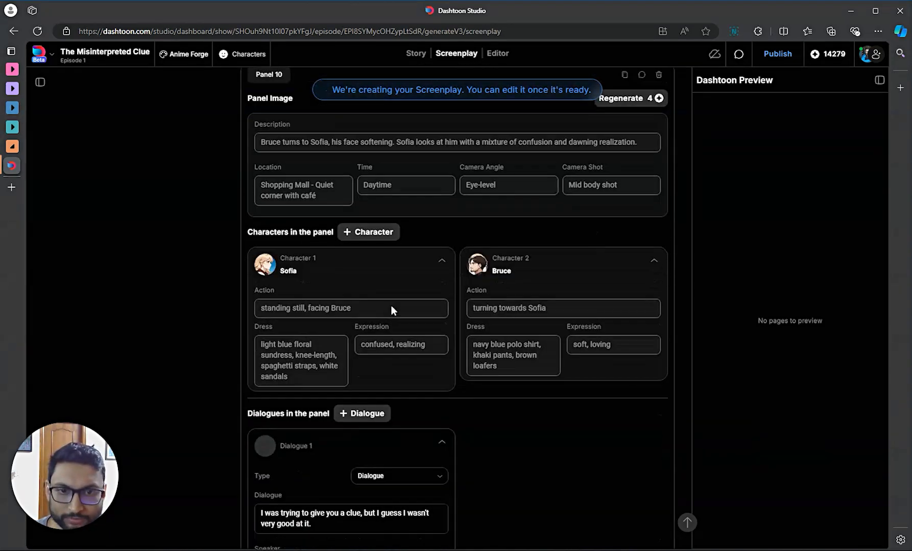
scroll(383, 320, "up", 5)
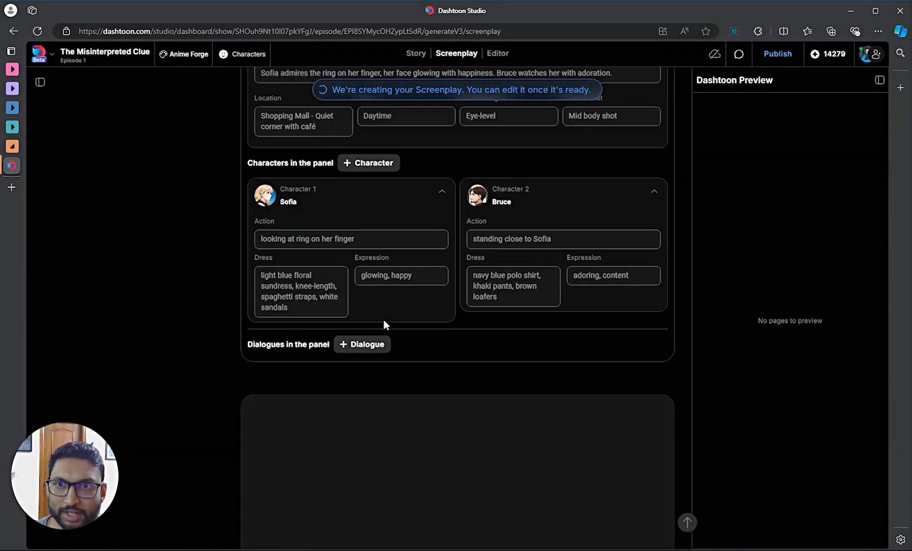
scroll(384, 337, "down", 4)
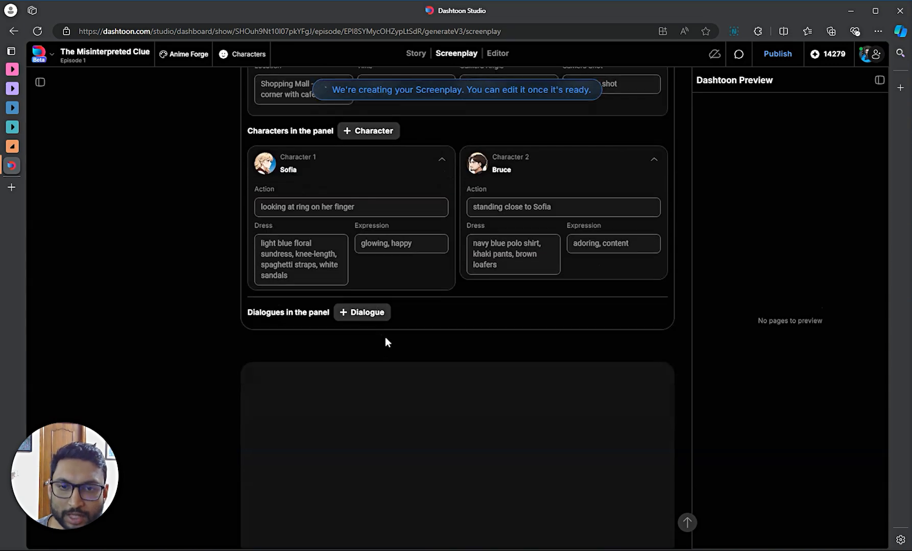
scroll(377, 332, "up", 4)
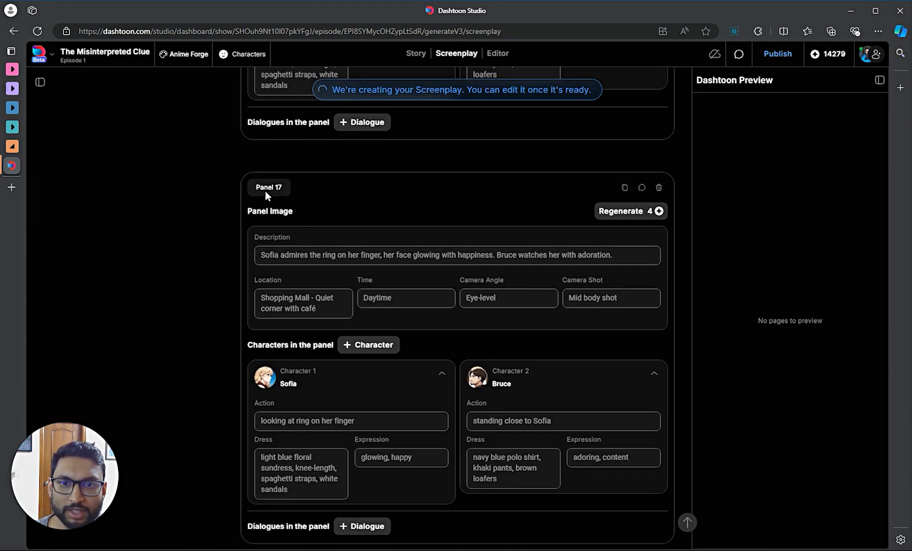
scroll(399, 245, "down", 5)
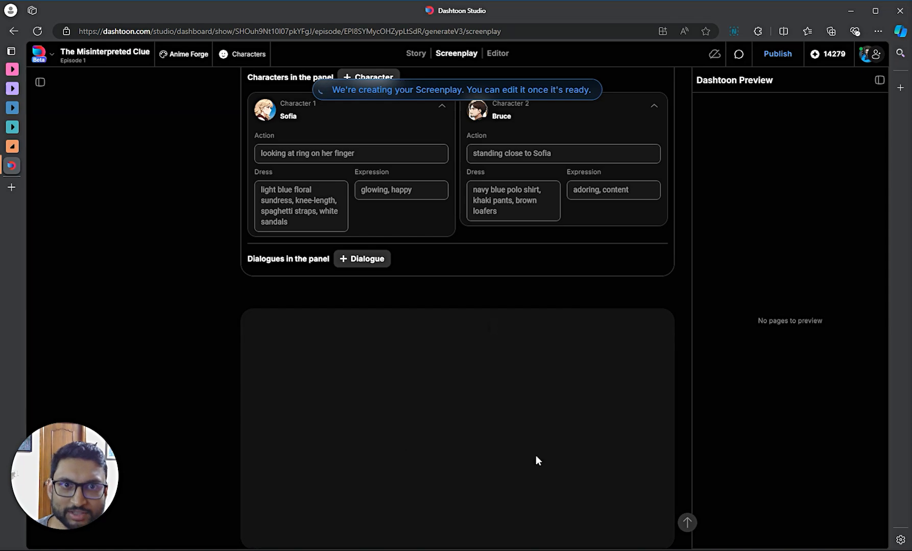
scroll(479, 175, "up", 6)
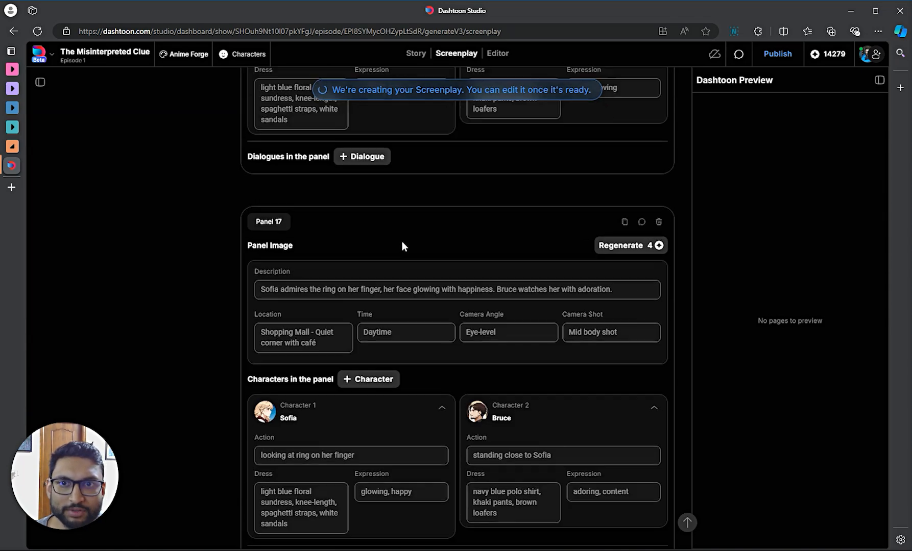
scroll(401, 246, "up", 5)
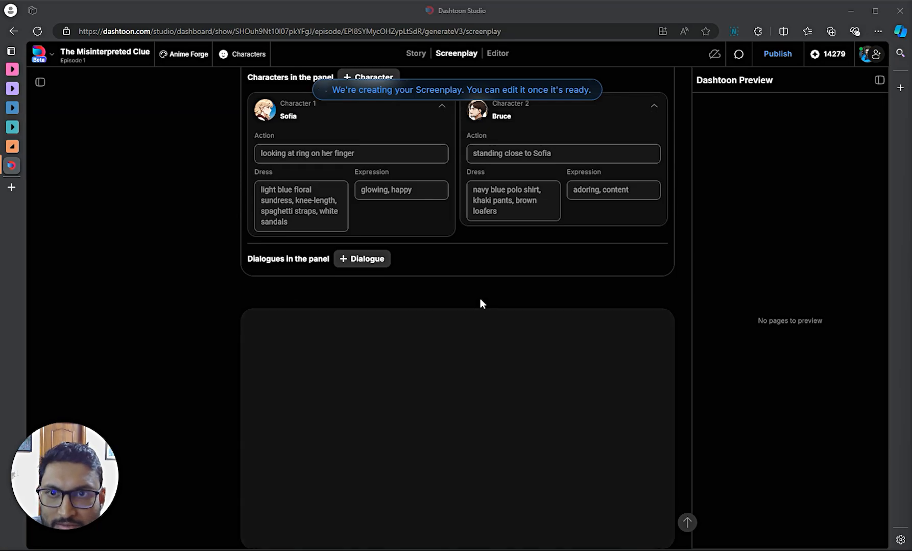
left_click(443, 294)
scroll(448, 312, "up", 19)
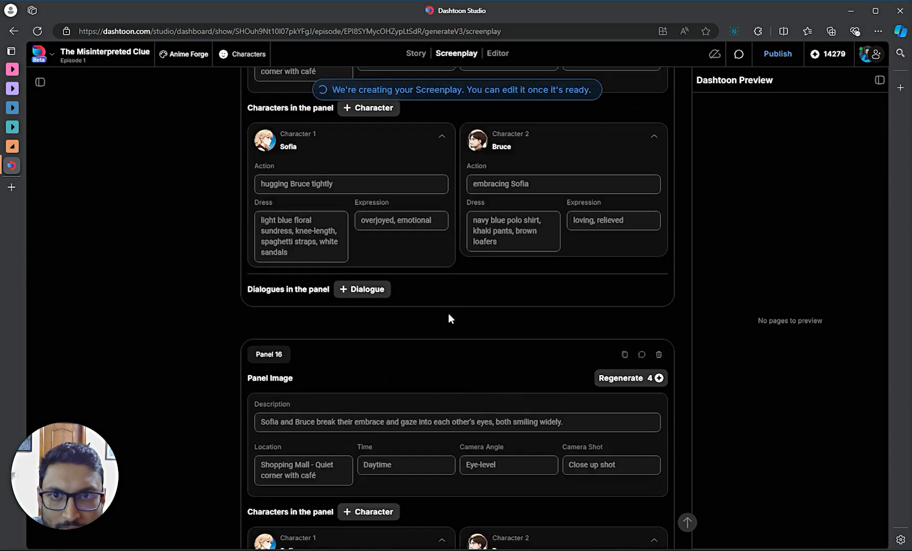
scroll(460, 326, "up", 20)
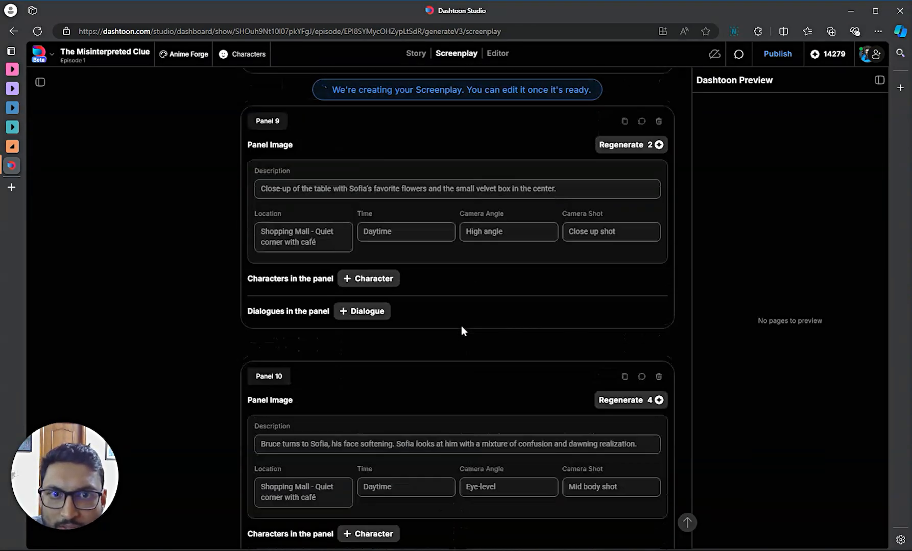
scroll(459, 334, "up", 20)
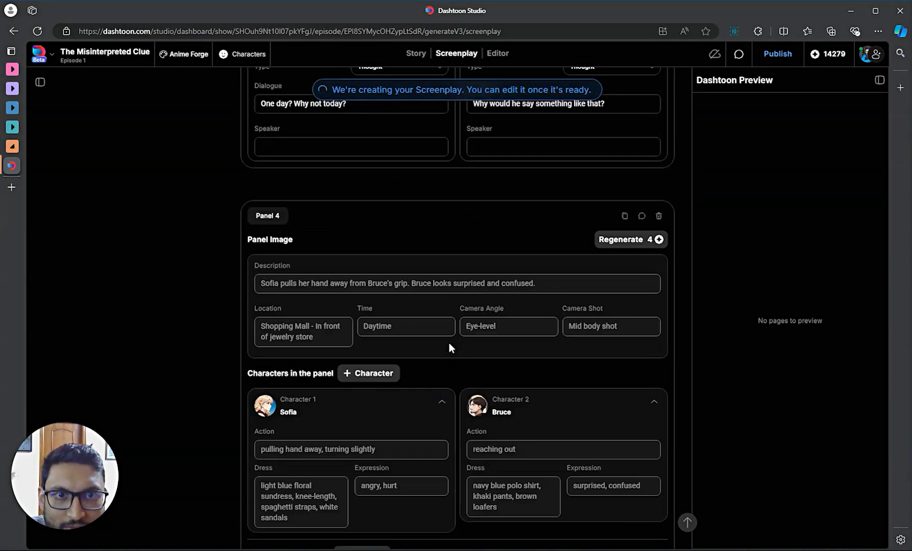
scroll(451, 344, "up", 12)
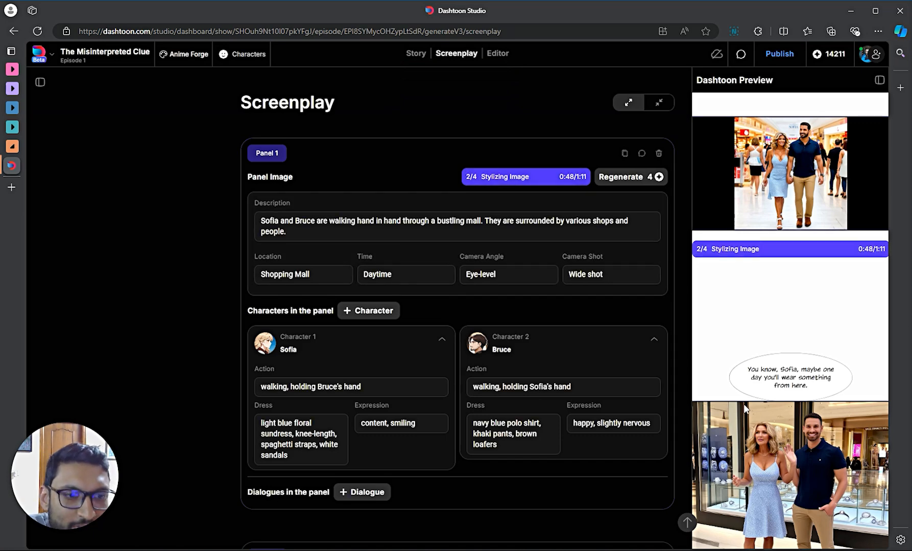
- Scroll through the Screenplay and Dashtoon Preview as the anime panel images render
scroll(470, 372, "down", 1)
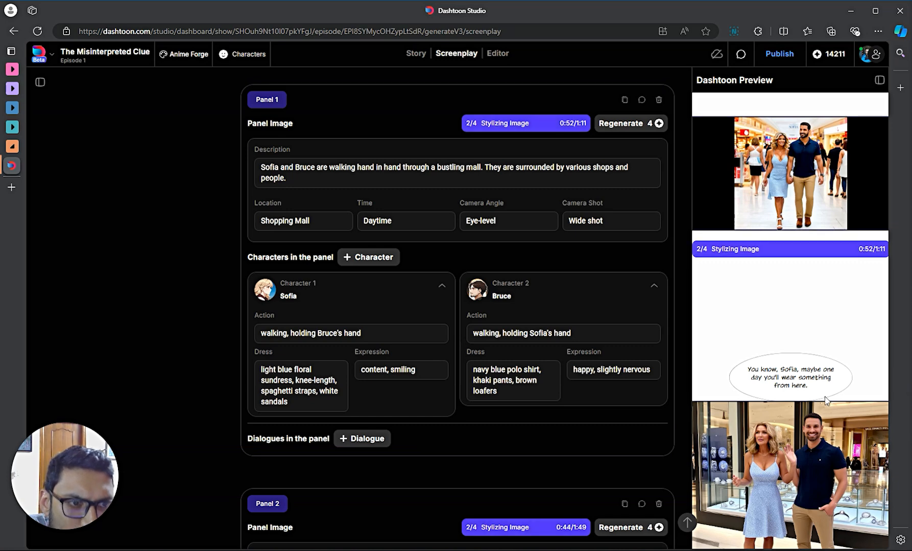
scroll(500, 397, "down", 1)
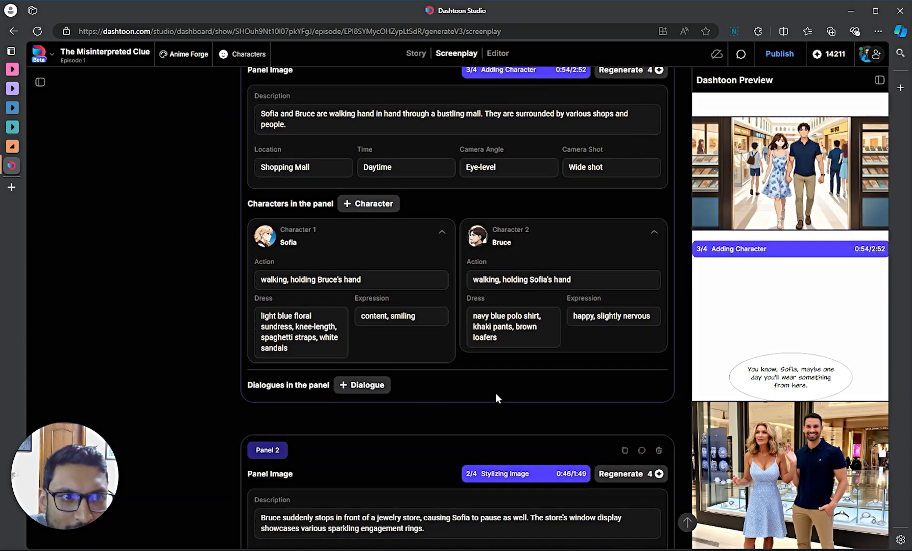
scroll(454, 377, "up", 1)
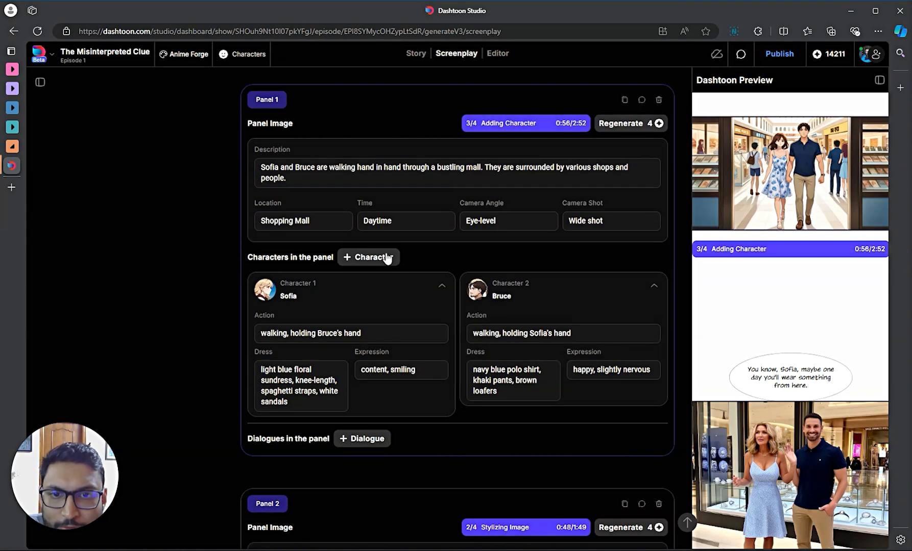
scroll(455, 402, "down", 2)
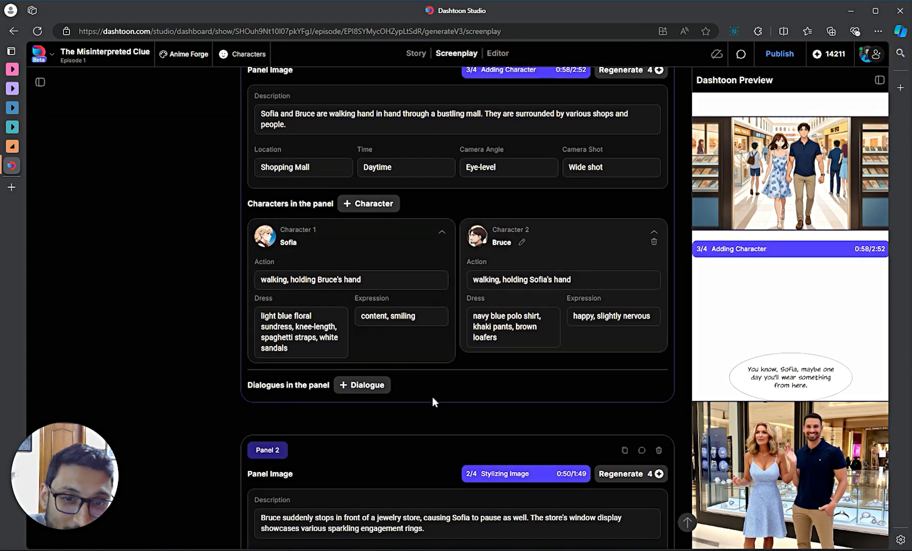
scroll(451, 396, "down", 1)
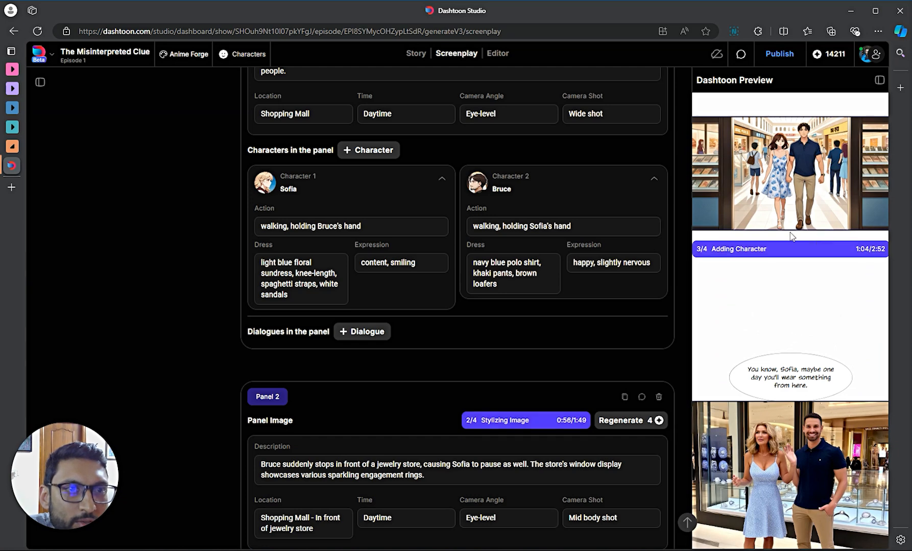
scroll(526, 286, "down", 3)
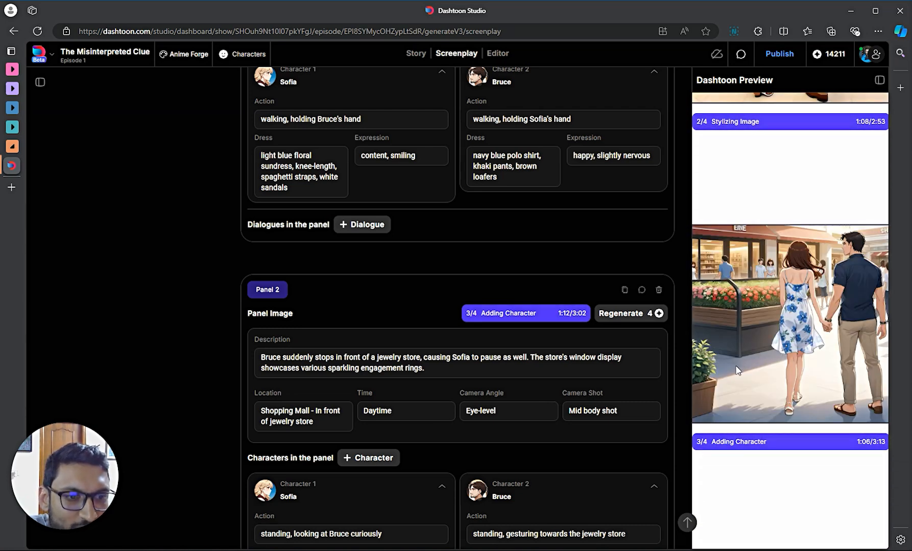
scroll(754, 304, "up", 3)
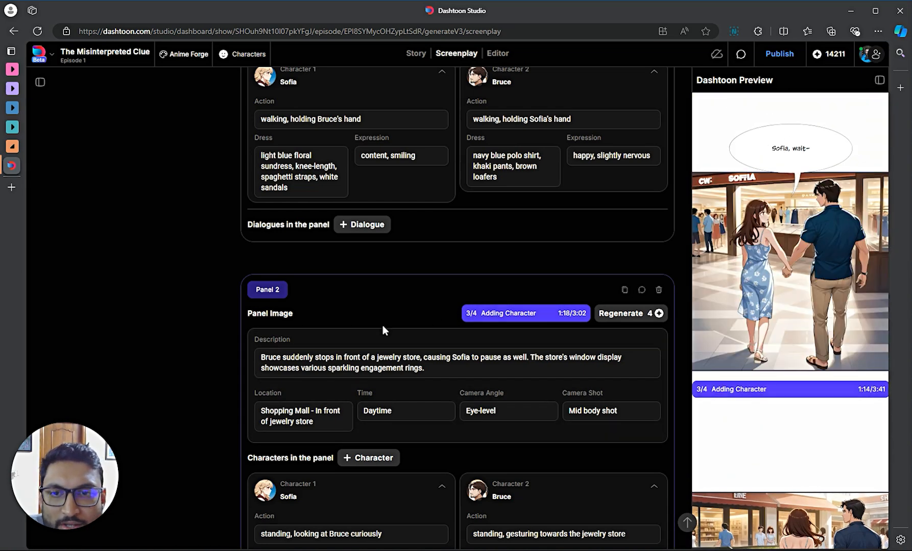
scroll(382, 326, "down", 2)
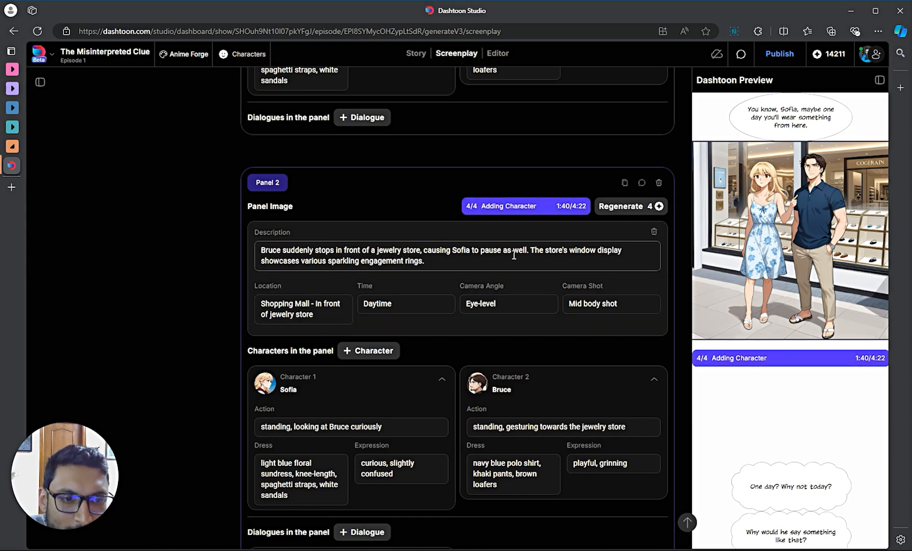
scroll(480, 217, "down", 4)
scroll(801, 378, "down", 5)
scroll(798, 383, "down", 7)
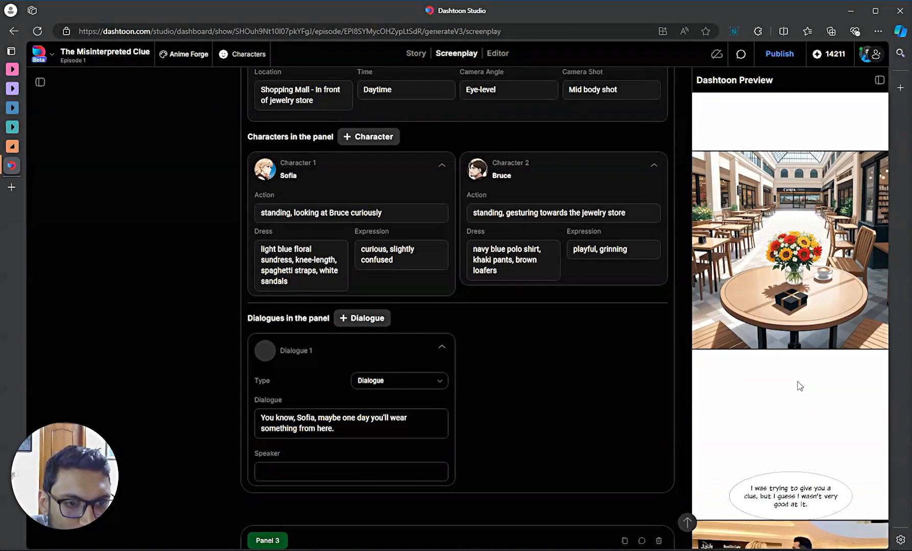
scroll(794, 383, "up", 8)
scroll(793, 382, "up", 8)
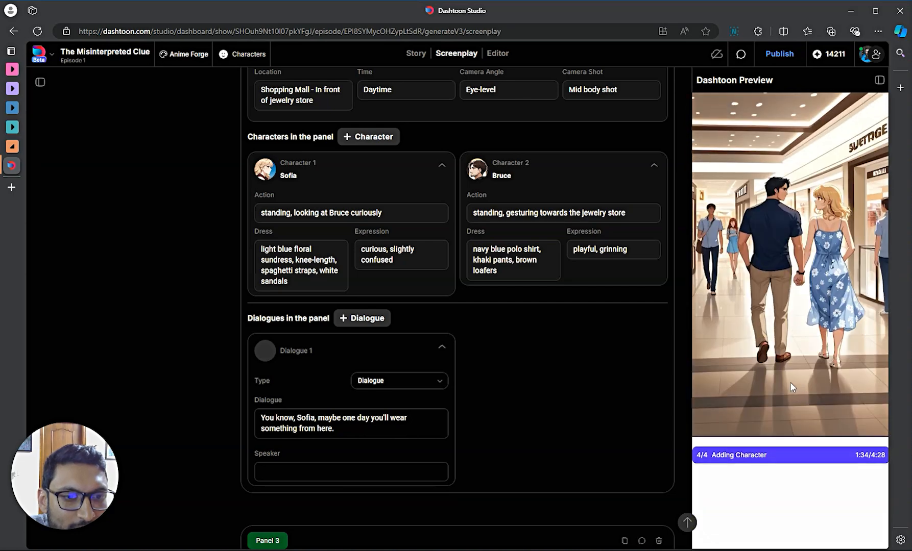
scroll(786, 388, "down", 15)
scroll(787, 403, "up", 5)
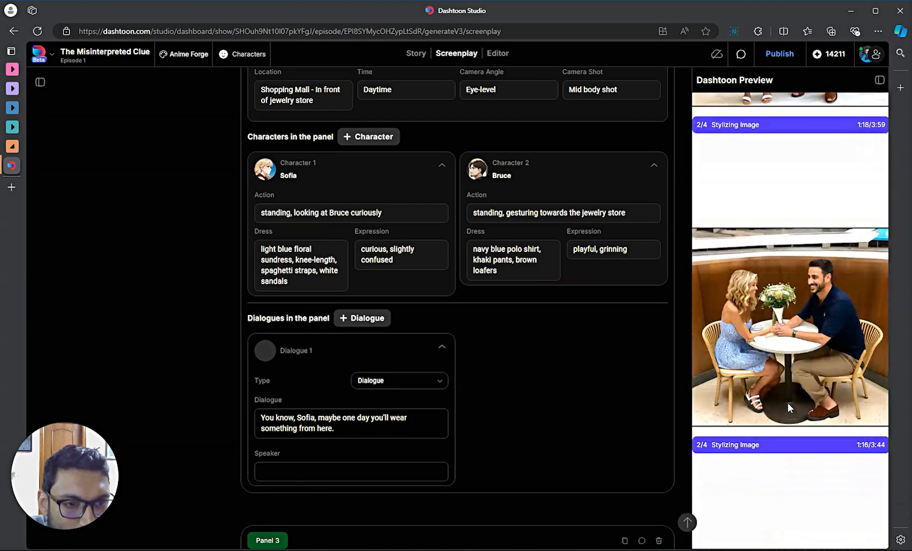
scroll(741, 371, "up", 5)
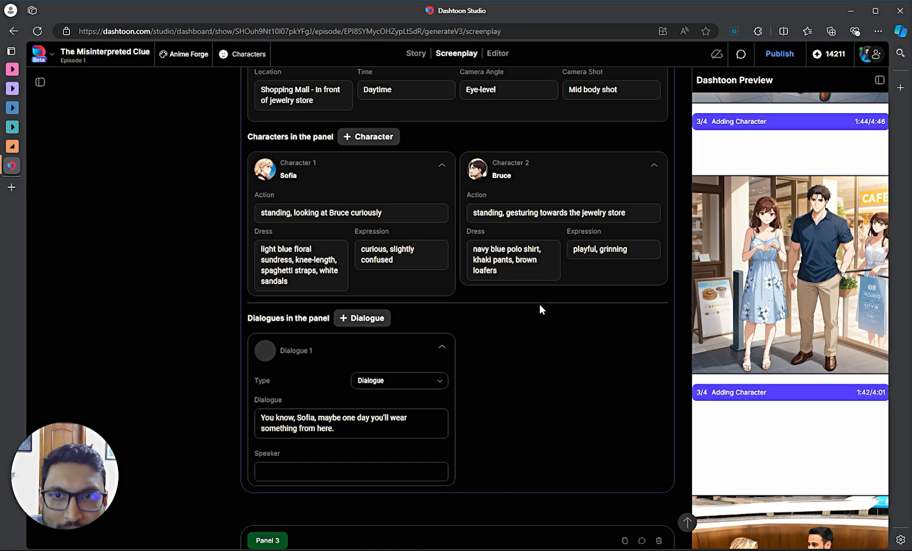
scroll(539, 305, "up", 4)
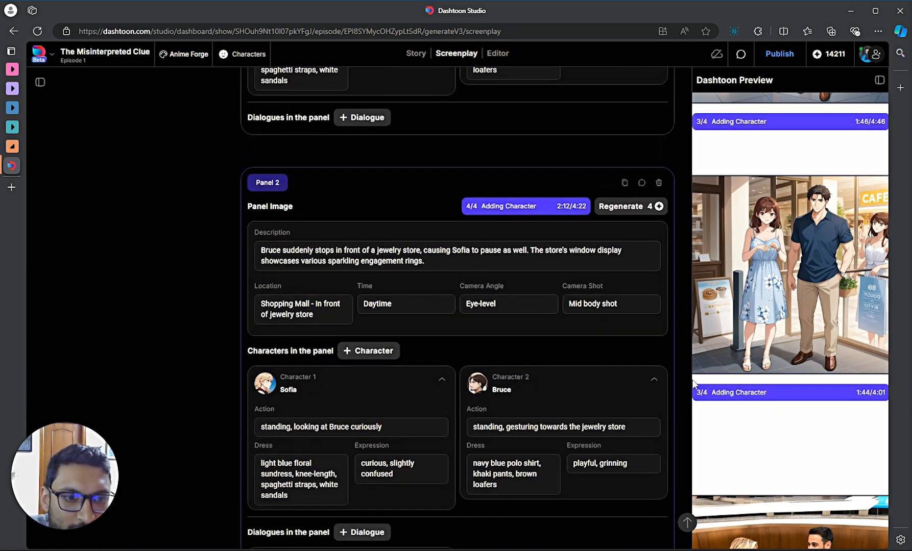
- Jump from a preview image to its screenplay panel and check the rendered mall panels
left_click(750, 303)
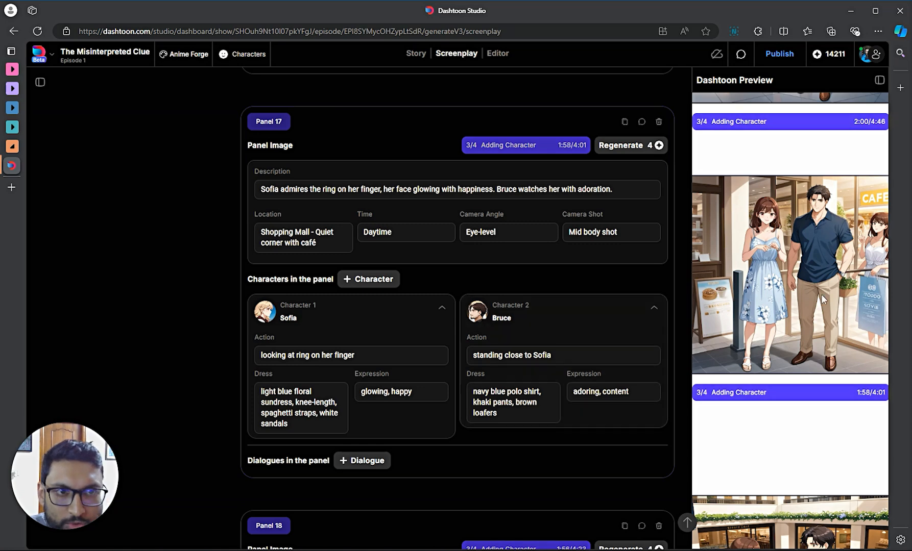
scroll(812, 306, "up", 4)
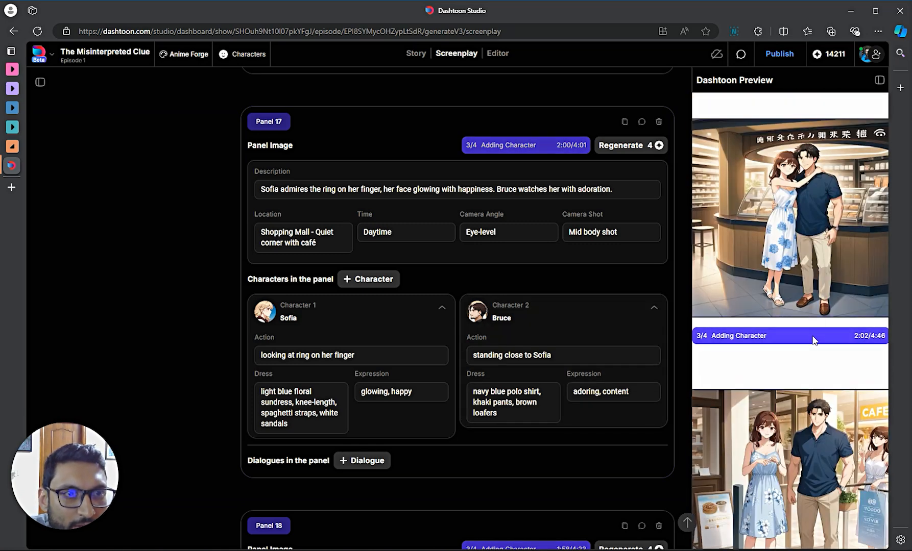
scroll(804, 347, "up", 1)
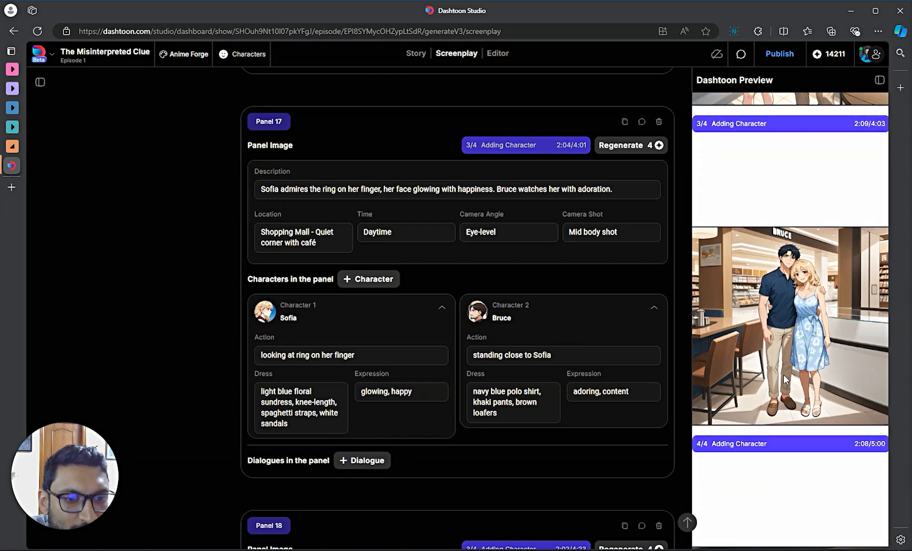
scroll(813, 327, "down", 5)
scroll(812, 329, "up", 3)
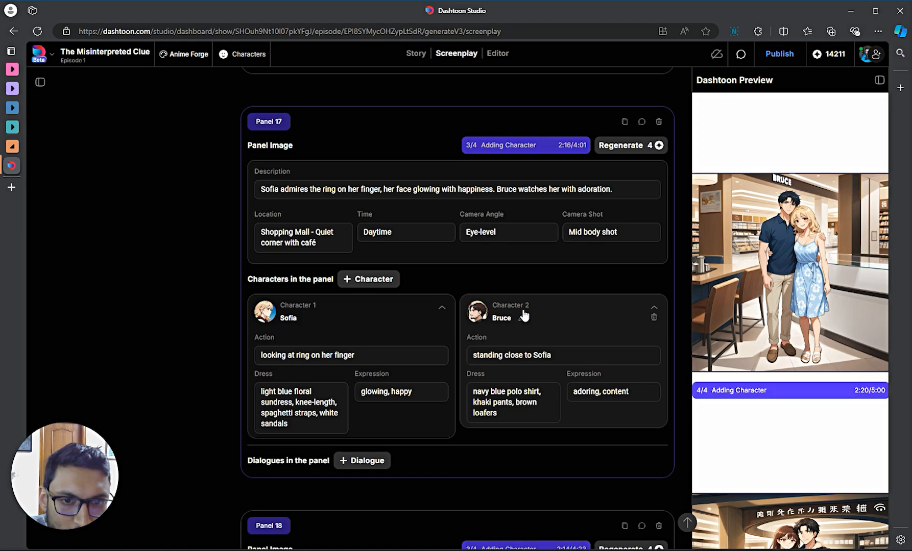
scroll(778, 349, "up", 15)
scroll(787, 351, "up", 10)
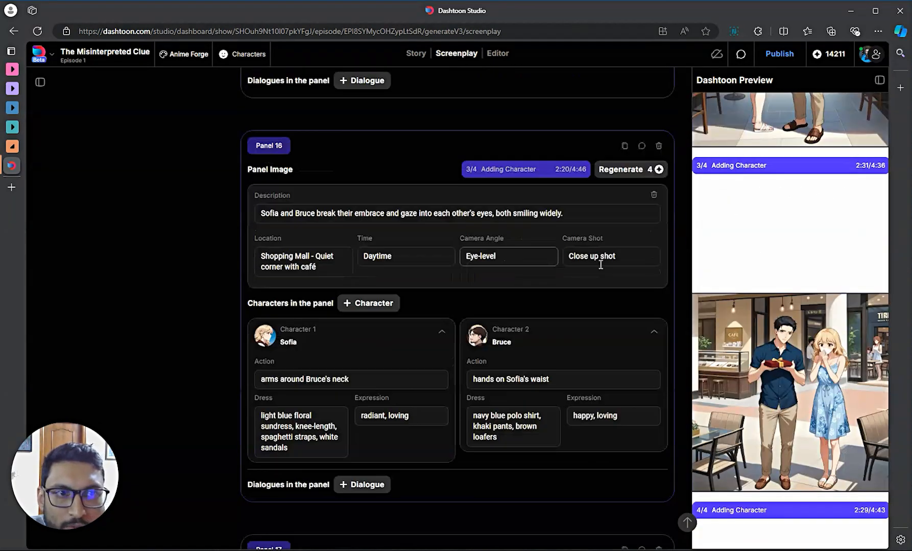
scroll(811, 288, "up", 10)
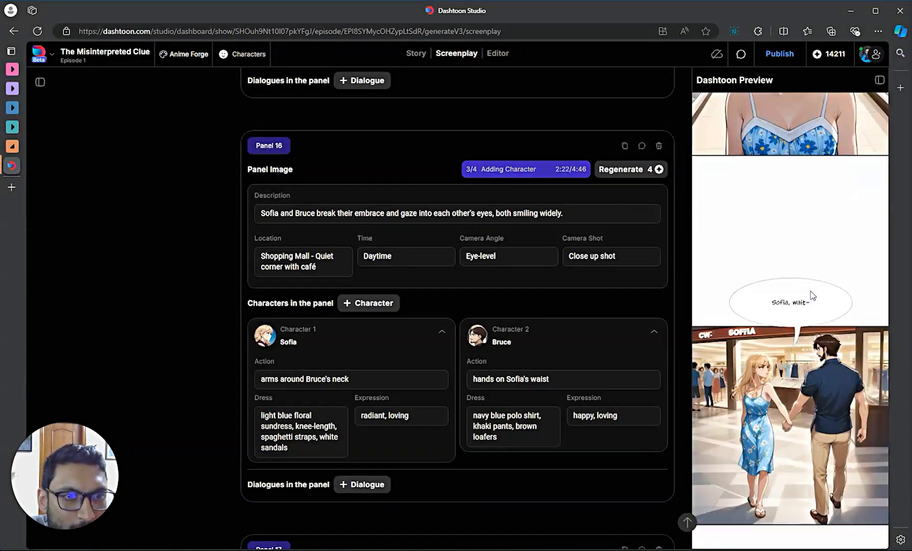
left_click(791, 191)
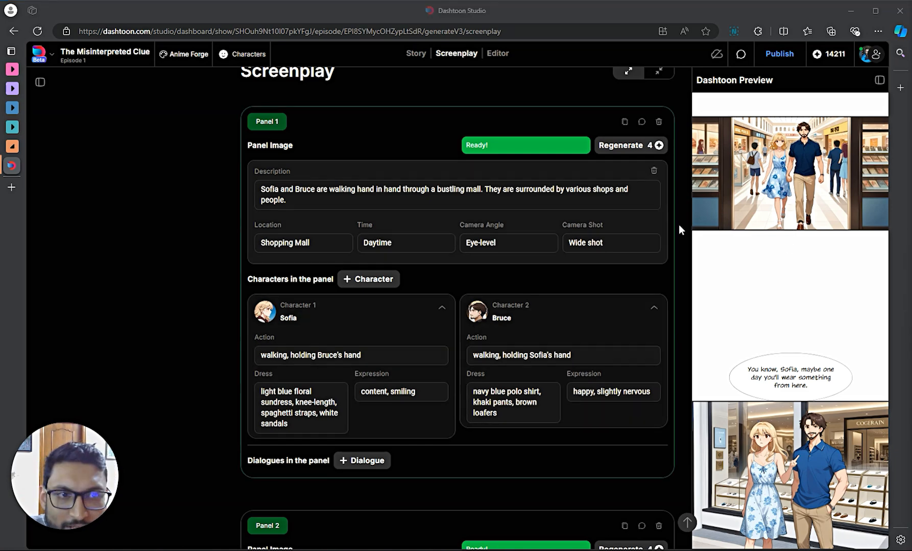
scroll(735, 276, "down", 2)
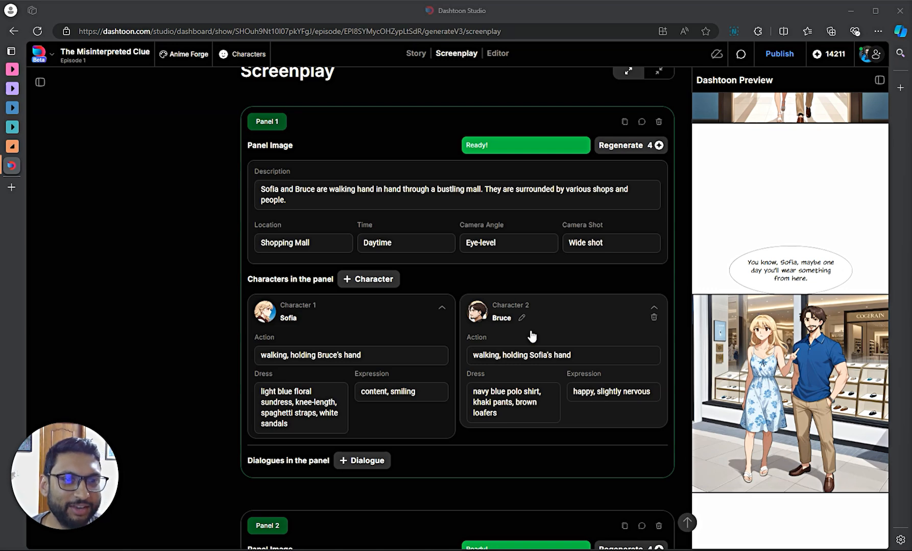
scroll(767, 258, "up", 2)
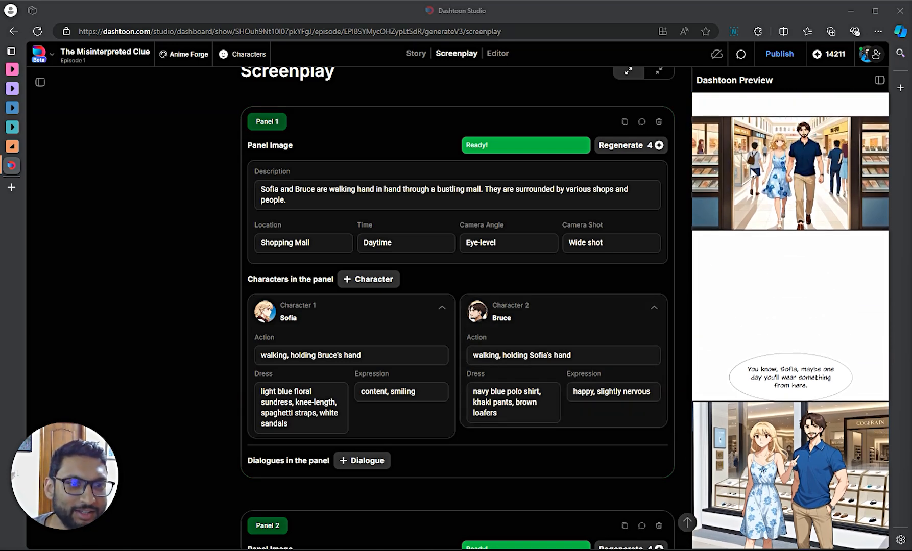
scroll(786, 193, "down", 1)
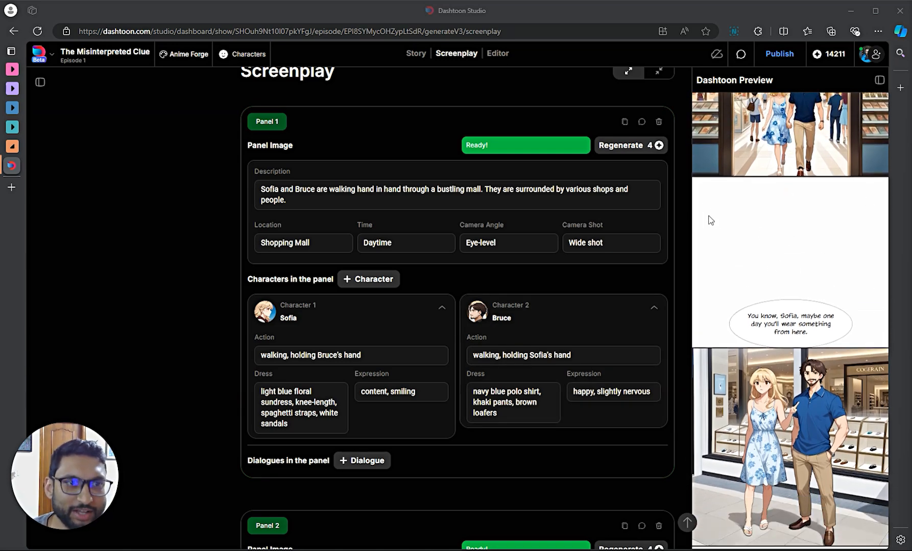
scroll(779, 287, "down", 2)
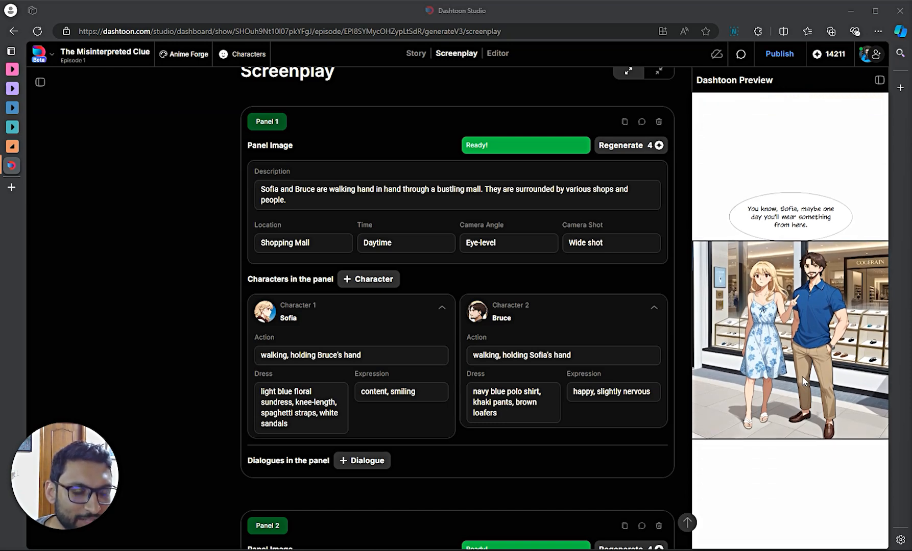
scroll(800, 380, "down", 8)
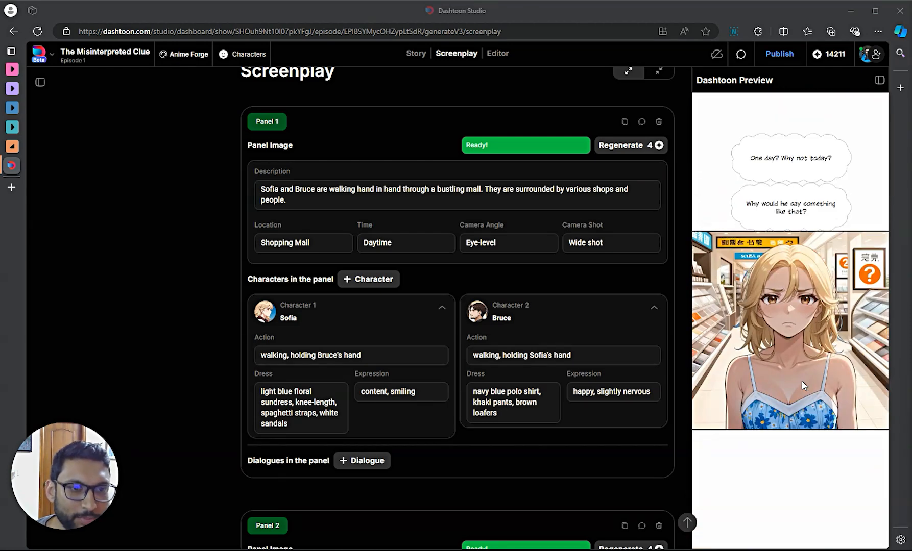
scroll(801, 385, "down", 15)
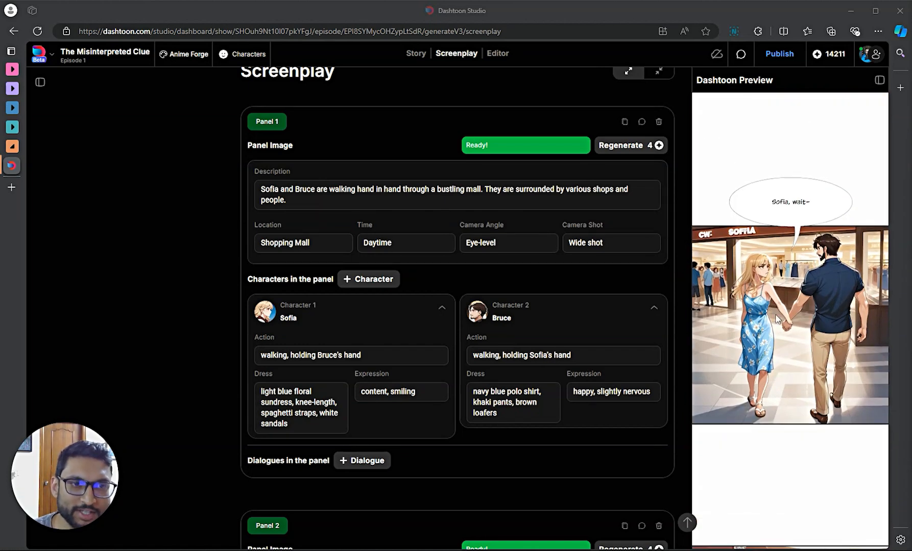
scroll(788, 321, "down", 3)
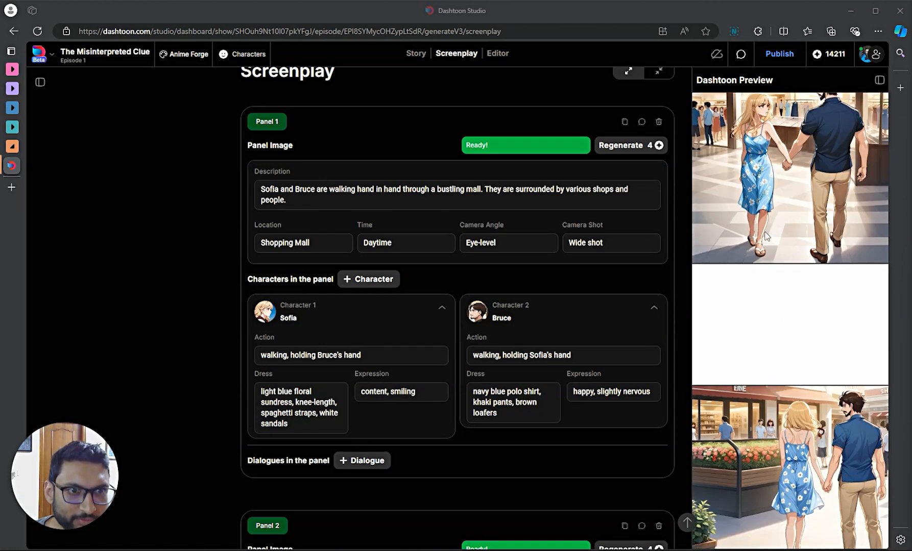
scroll(764, 235, "down", 10)
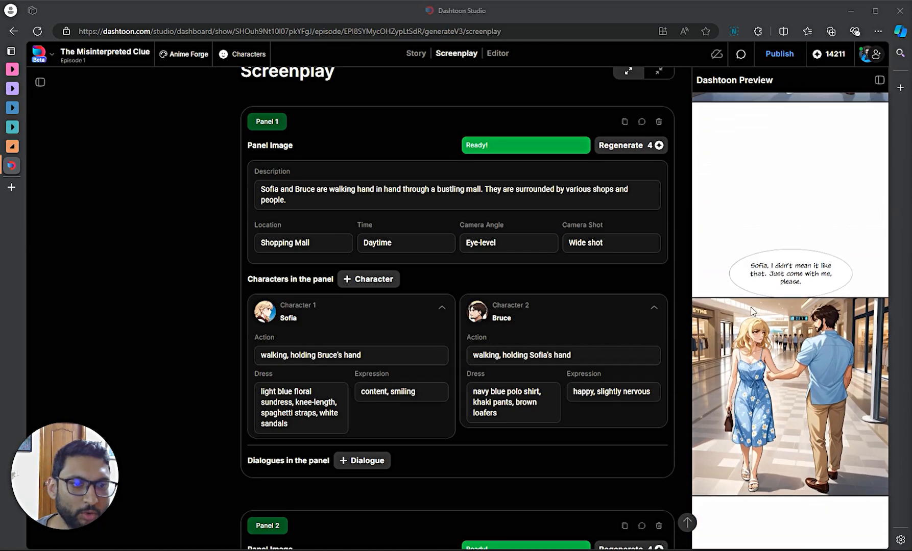
scroll(754, 316, "down", 3)
left_click(771, 257)
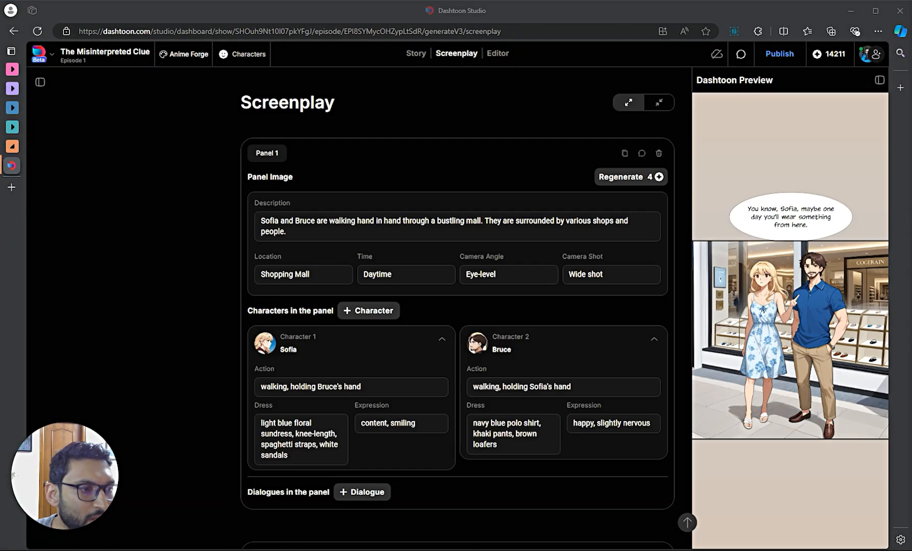
scroll(639, 234, "down", 1)
scroll(789, 189, "down", 6)
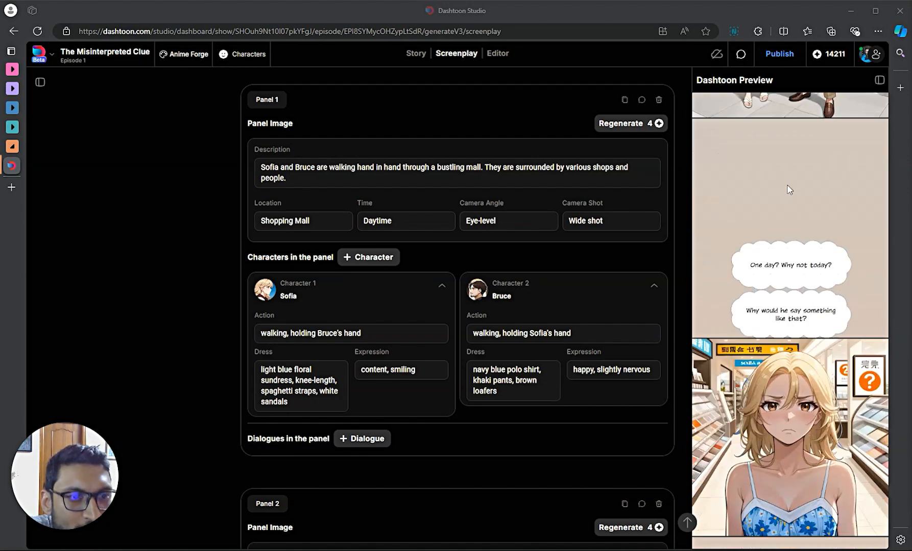
scroll(789, 189, "up", 3)
scroll(789, 189, "up", 2)
scroll(787, 189, "down", 15)
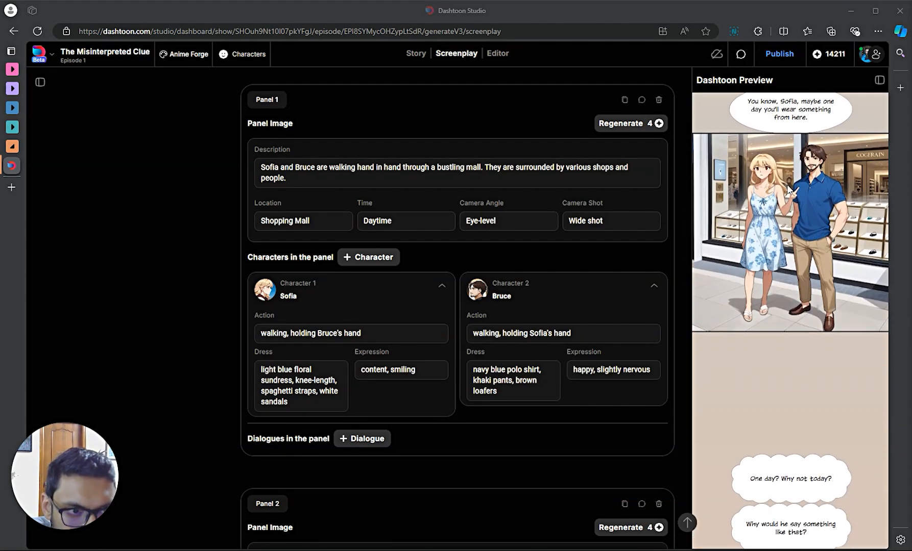
scroll(782, 207, "down", 10)
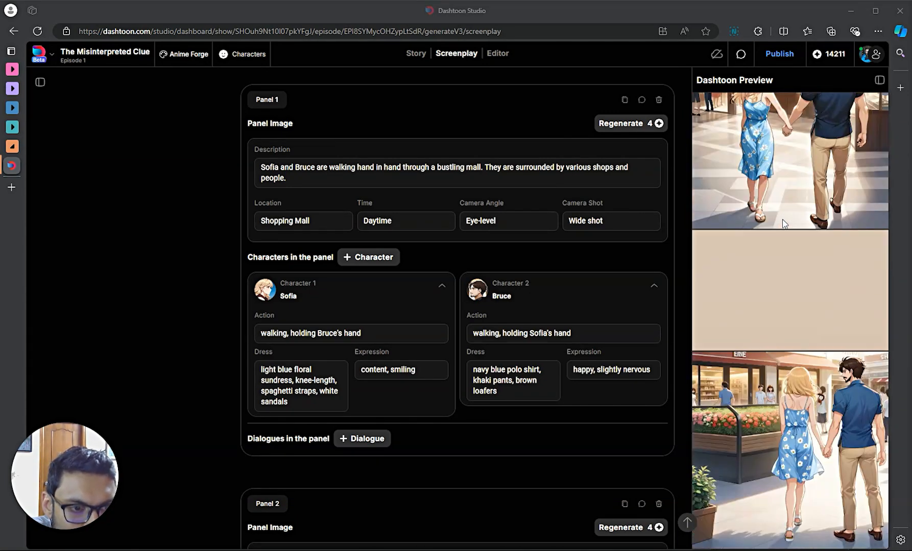
scroll(764, 249, "down", 10)
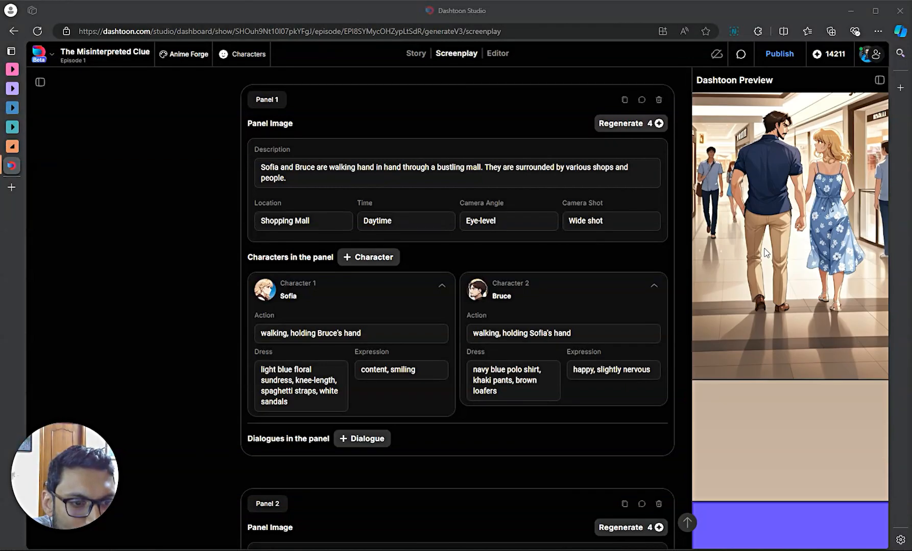
scroll(769, 269, "down", 10)
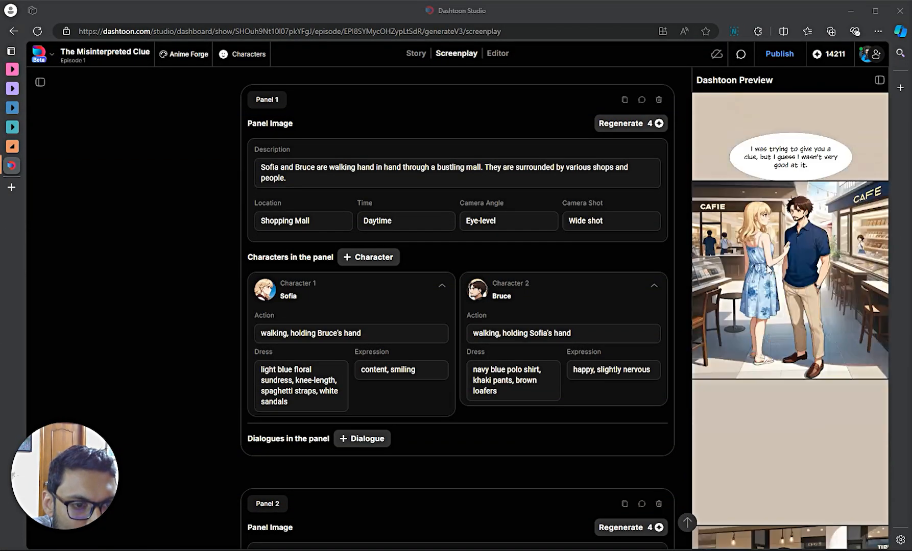
scroll(767, 269, "down", 10)
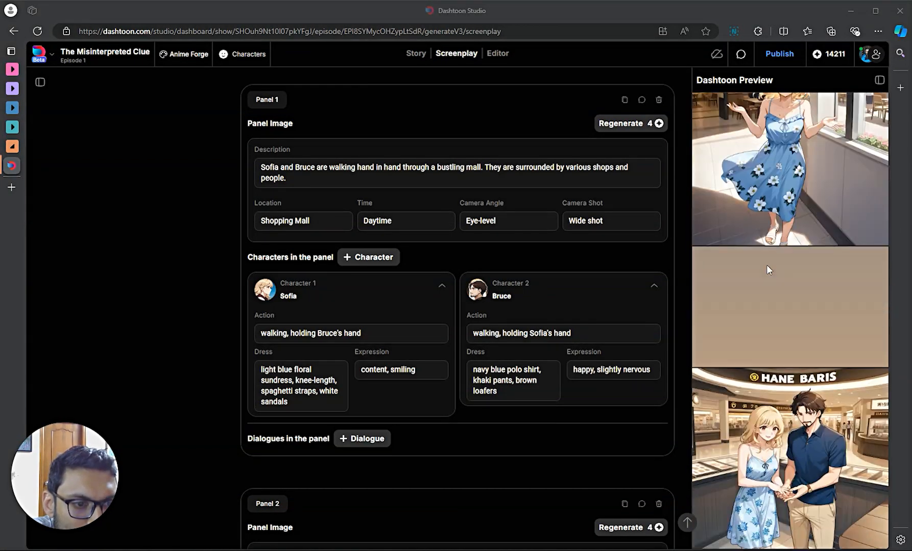
scroll(784, 328, "down", 10)
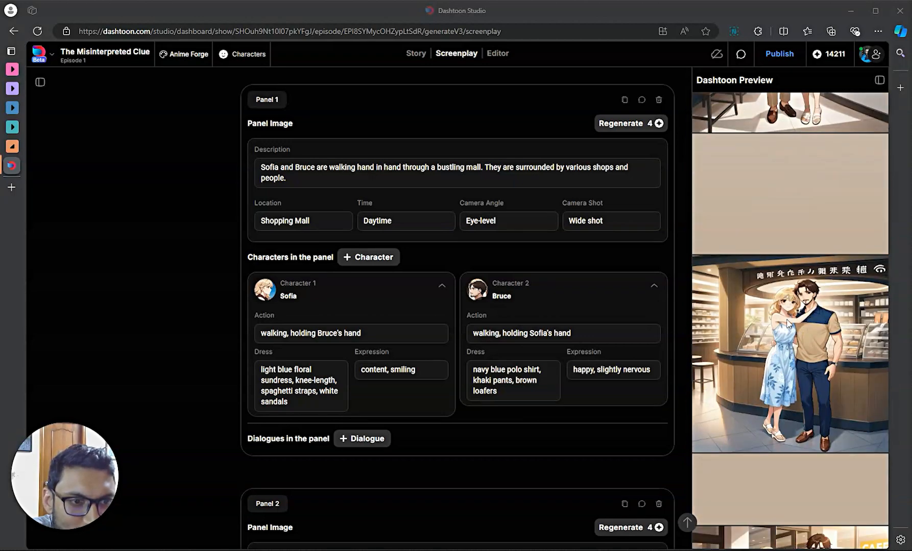
scroll(787, 322, "down", 1)
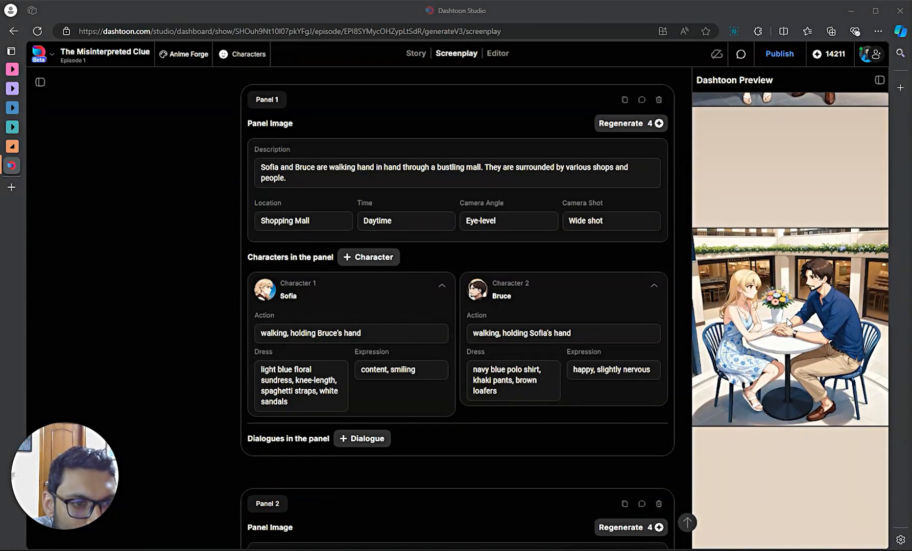
scroll(793, 429, "up", 8)
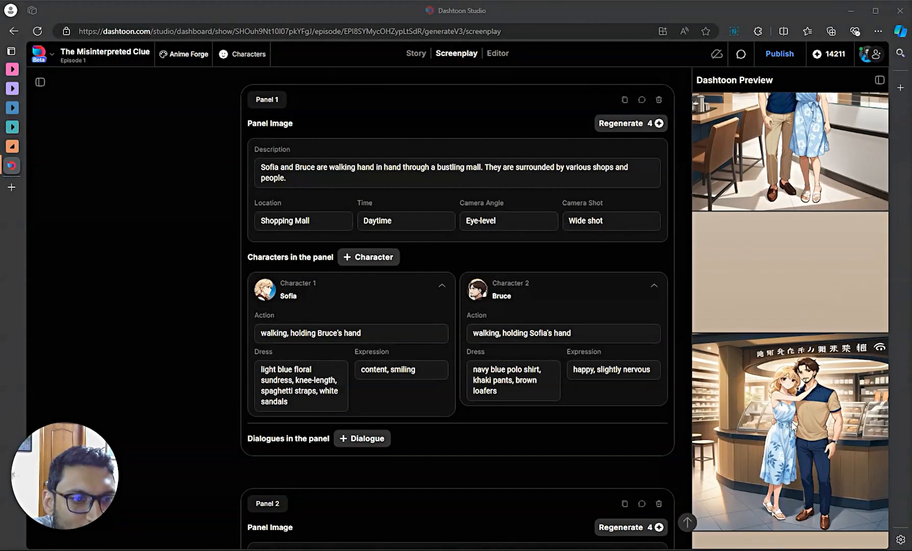
scroll(792, 419, "up", 10)
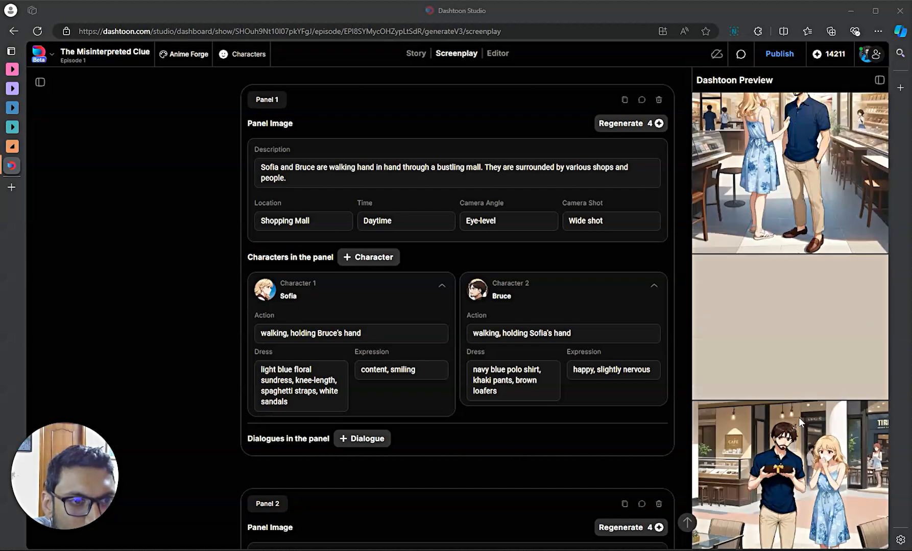
scroll(794, 417, "up", 6)
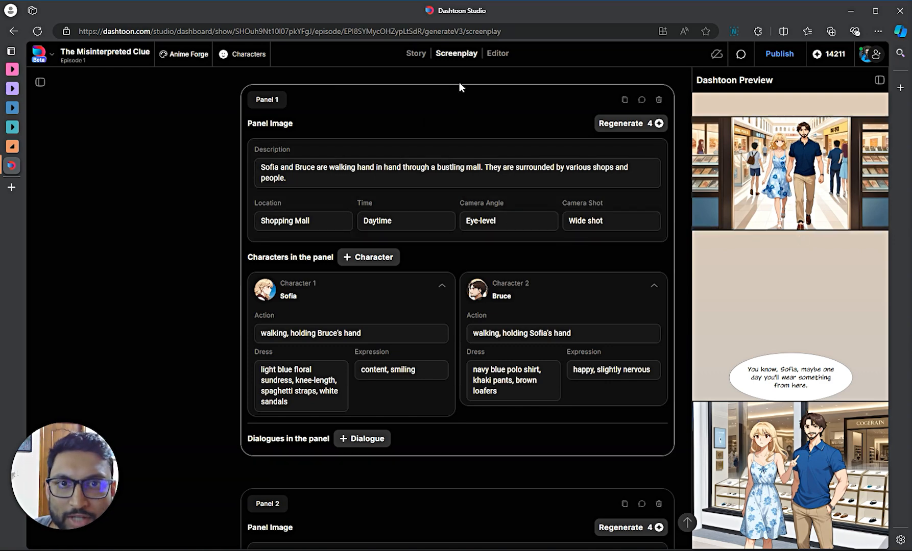
scroll(459, 84, "up", 1)
scroll(453, 145, "down", 3)
scroll(463, 427, "up", 1)
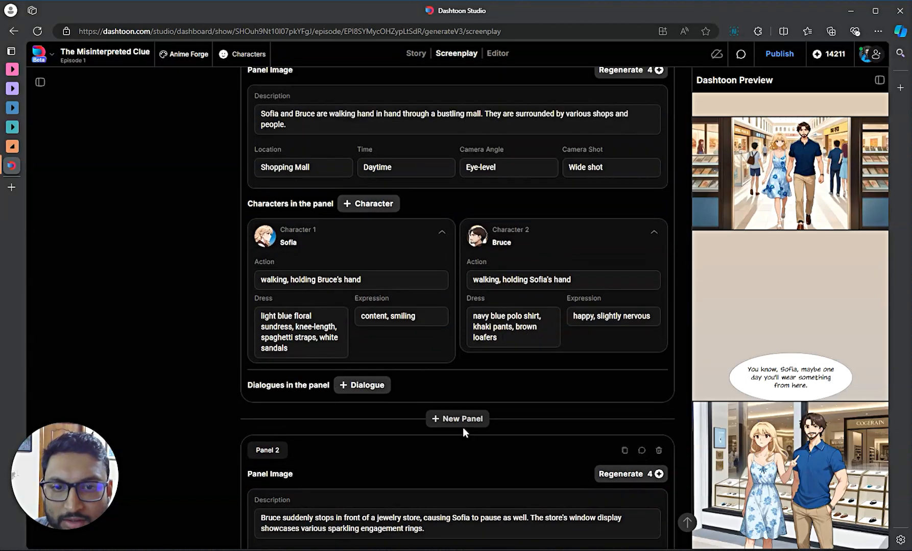
scroll(459, 404, "up", 2)
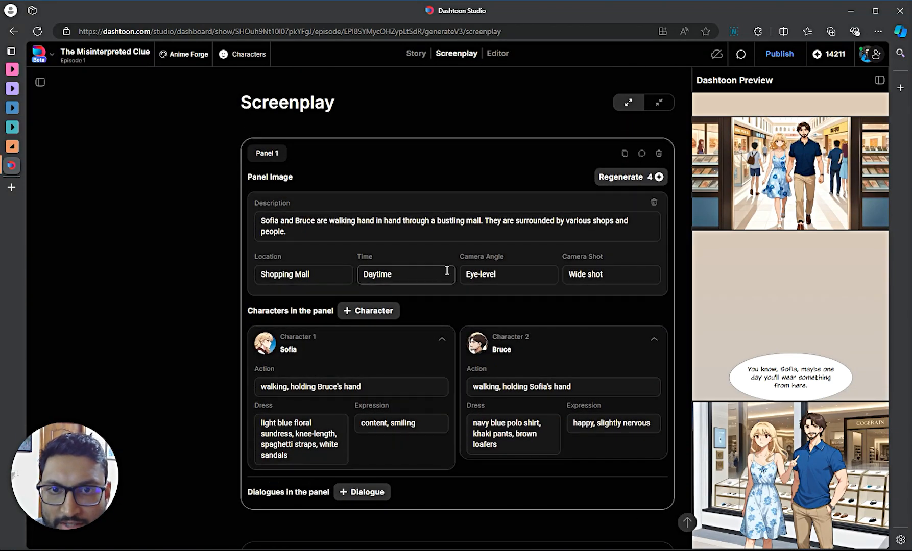
scroll(455, 312, "down", 1)
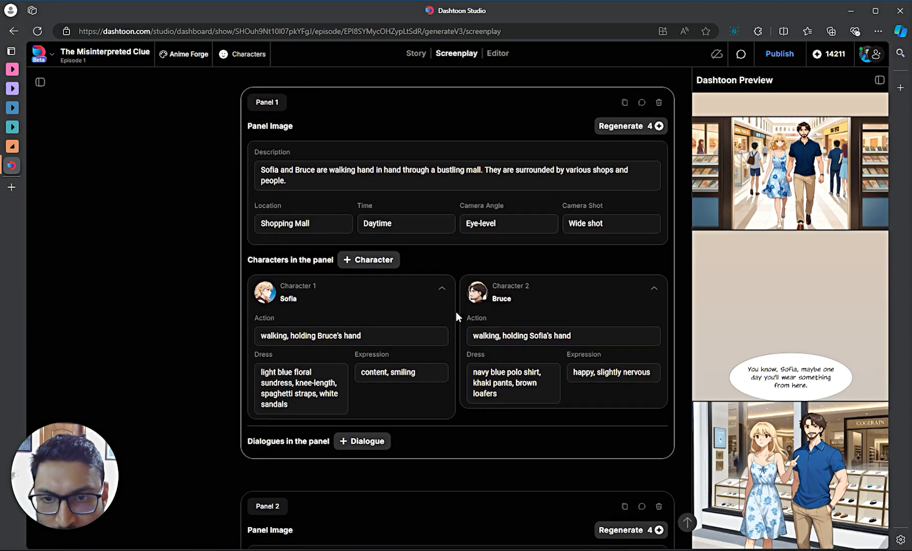
scroll(309, 405, "down", 6)
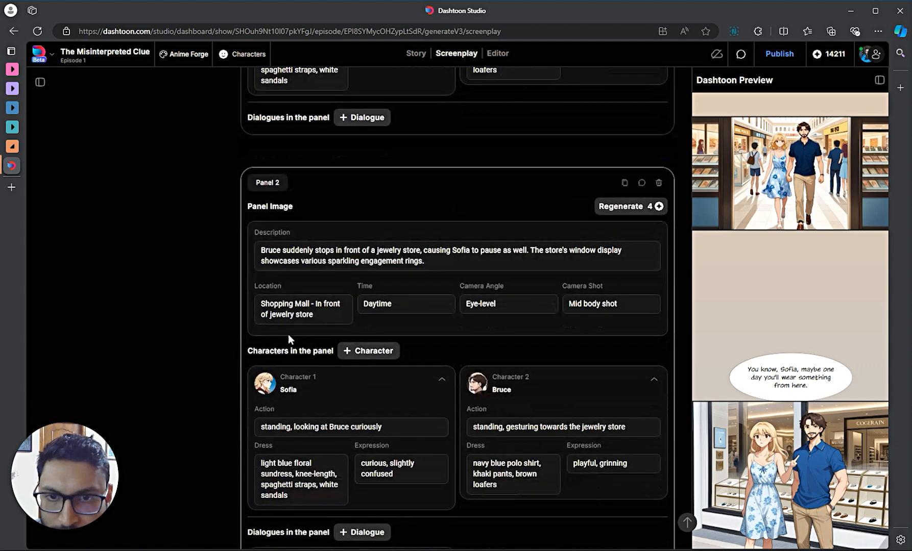
scroll(434, 264, "down", 1)
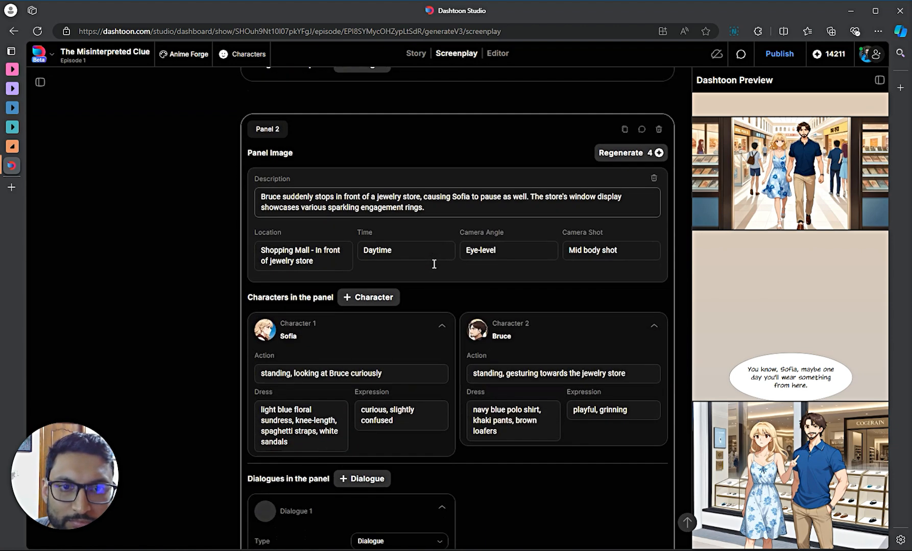
scroll(438, 227, "up", 2)
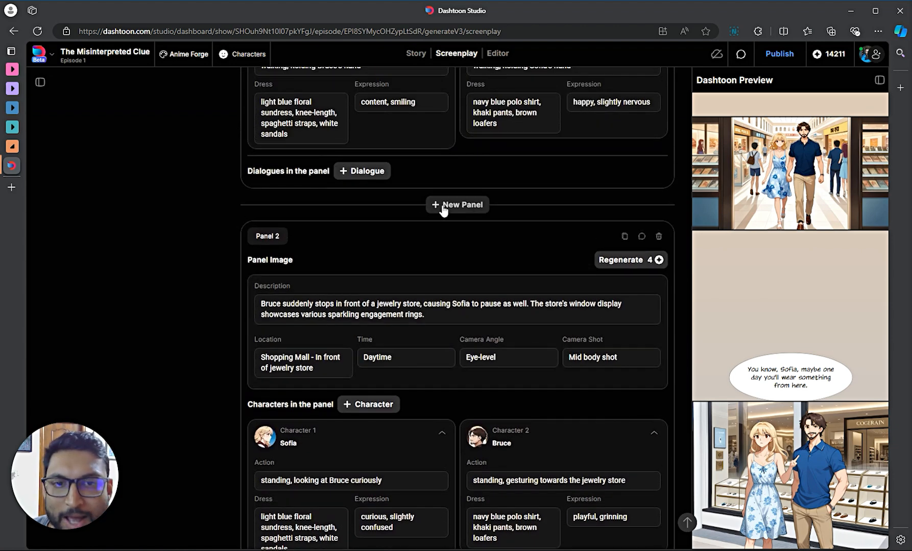
- Insert a panel after Panel 1: a mall jewellery store entrance with diamond ring and necklace showcases
left_click(443, 207)
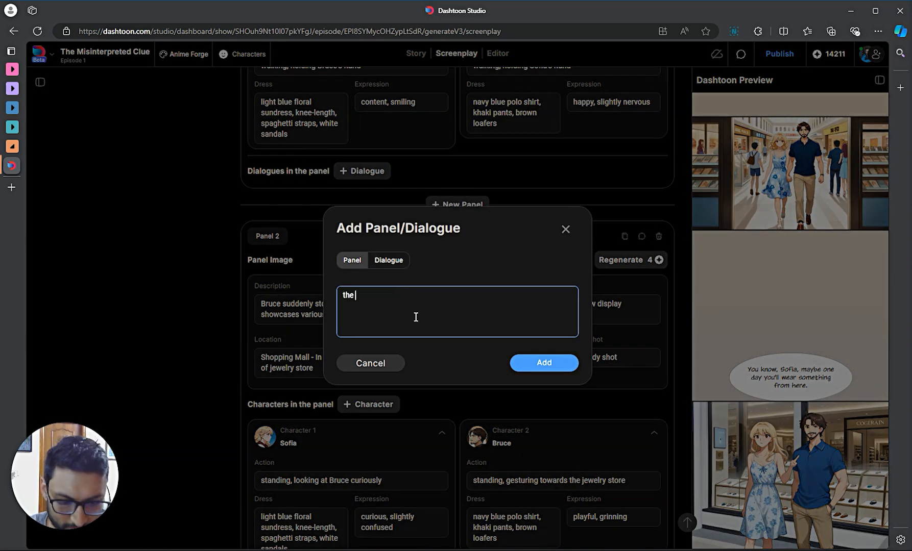
type("ance of a jewellery store in a mall.  gkla")
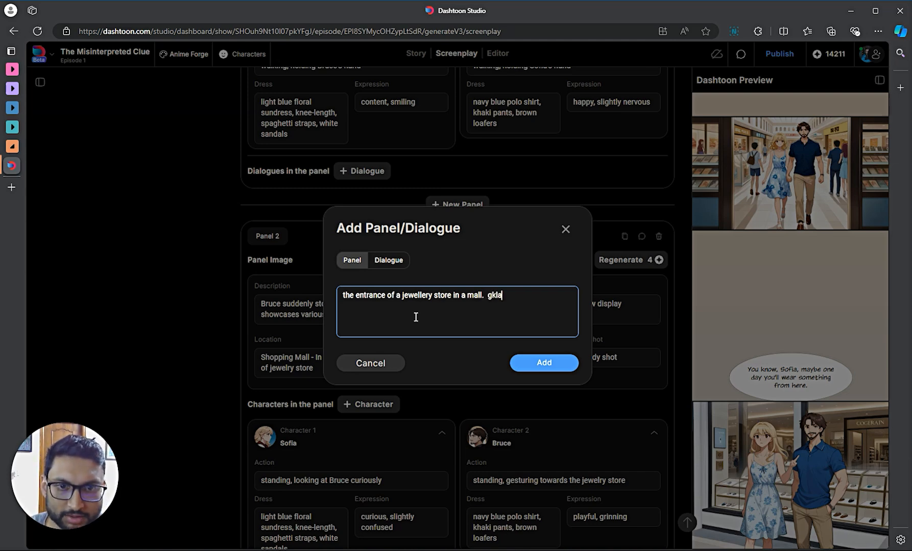
key("BackSpace")
key("BackSpace")
key("BackSpace")
type("lass ca")
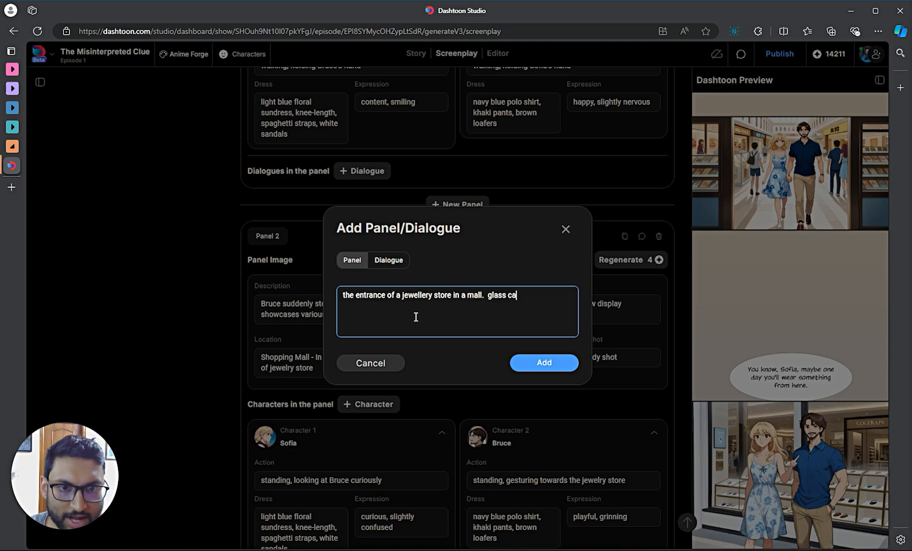
type("ses showing")
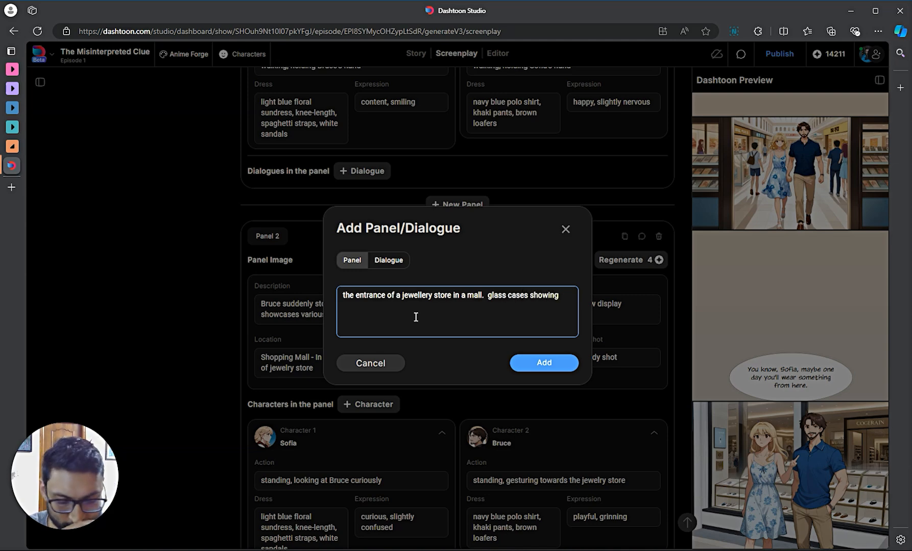
type(" diamond rings")
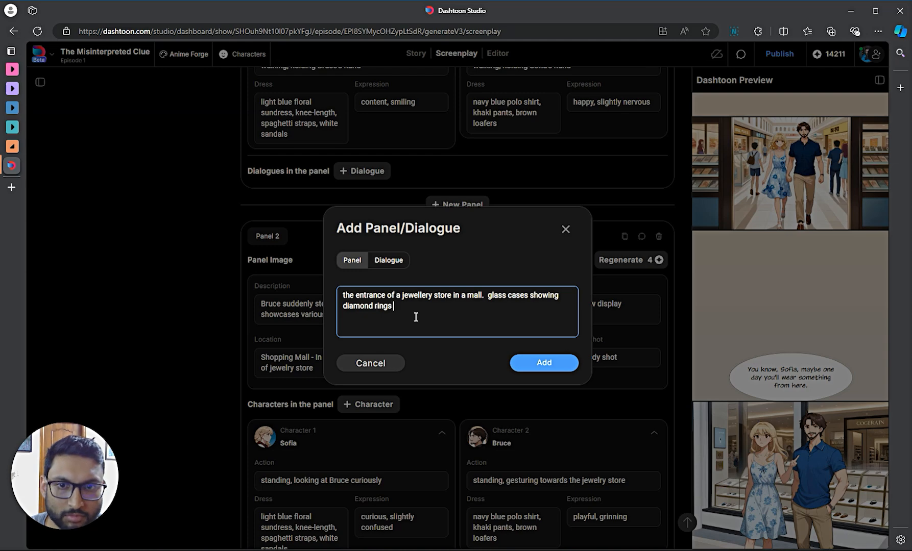
type(" and necklaces")
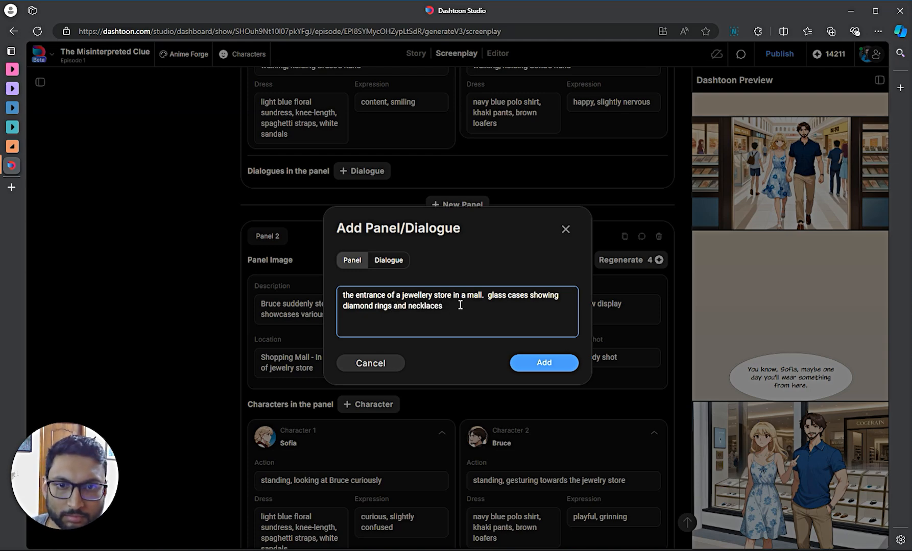
type("how")
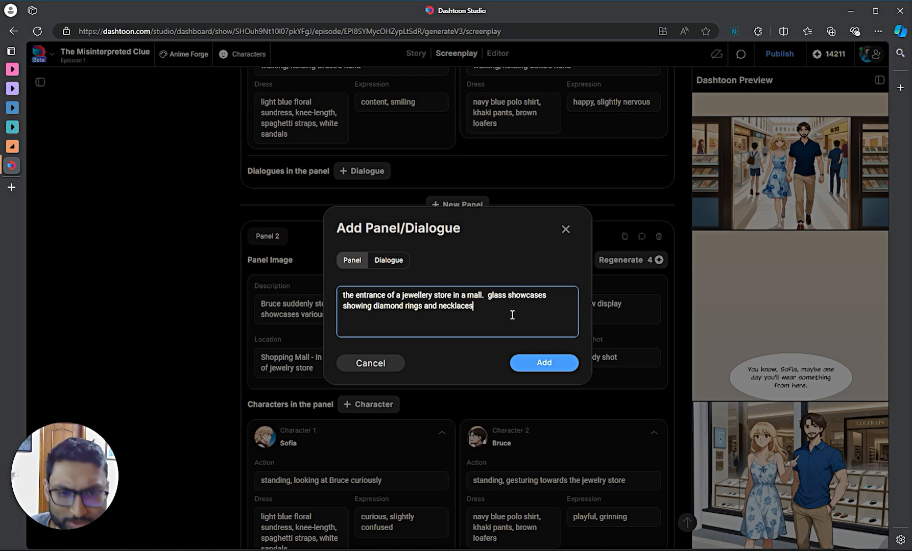
type(".")
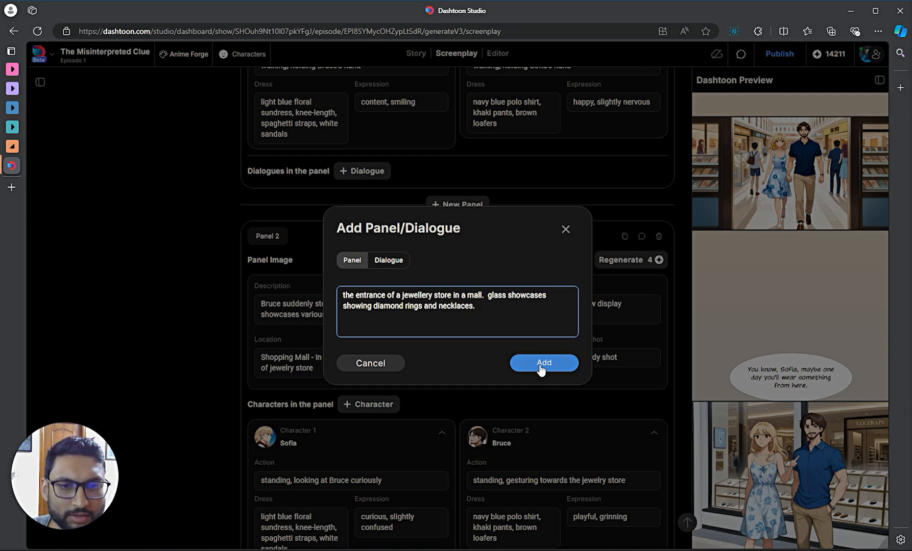
left_click(541, 367)
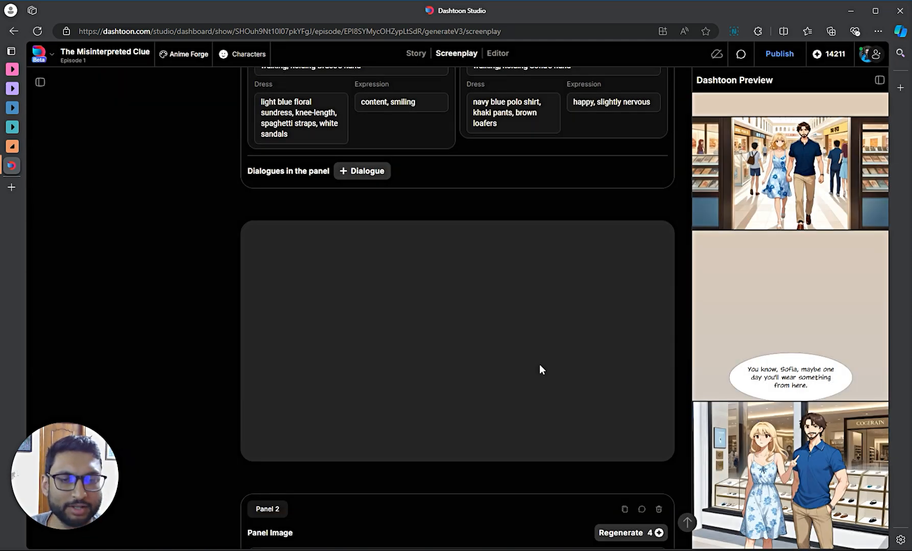
- Review the new Panel 2 with Sofia, Bruce and two dialogue lines while its scene composes
scroll(500, 269, "down", 8)
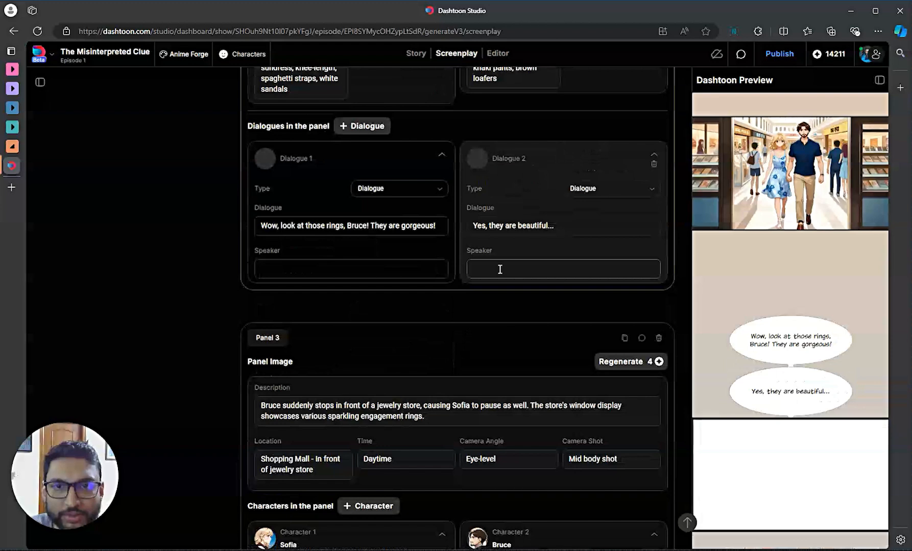
scroll(531, 291, "up", 5)
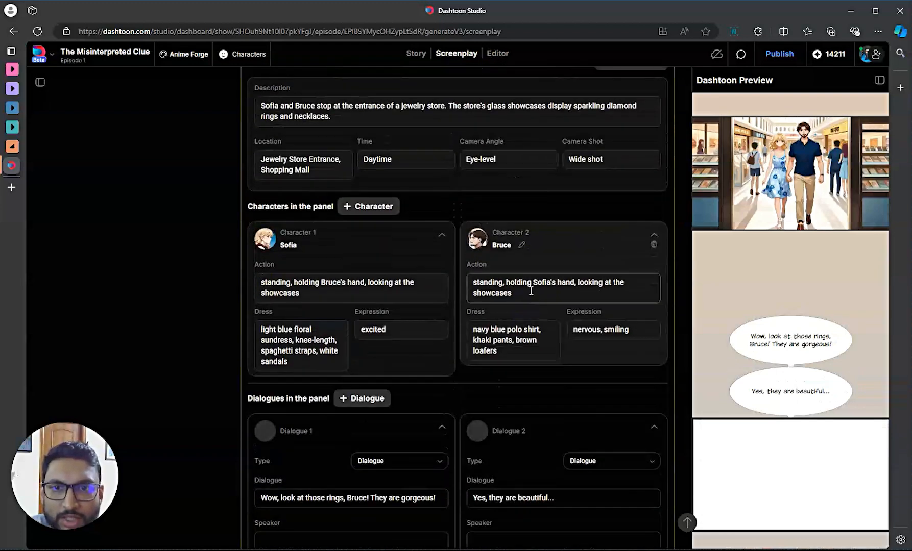
scroll(530, 196, "up", 1)
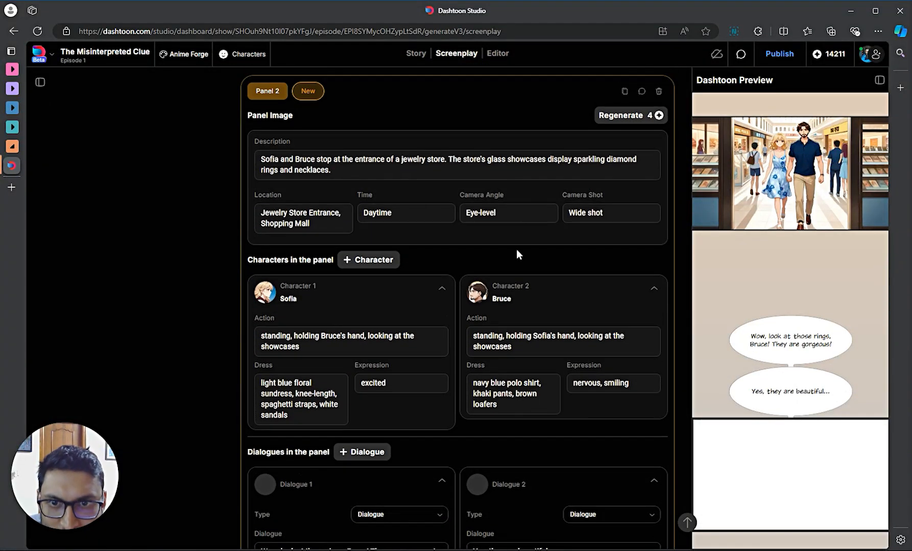
scroll(516, 250, "down", 1)
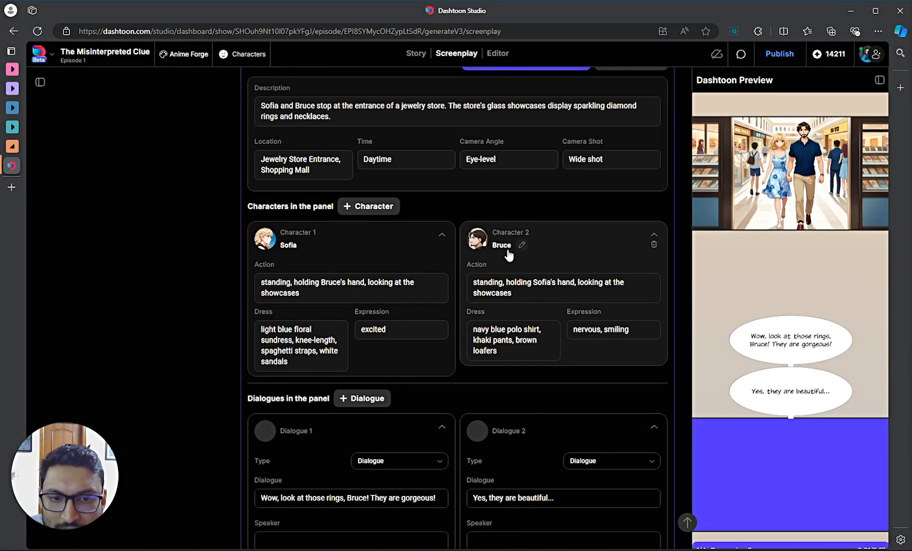
scroll(508, 250, "up", 1)
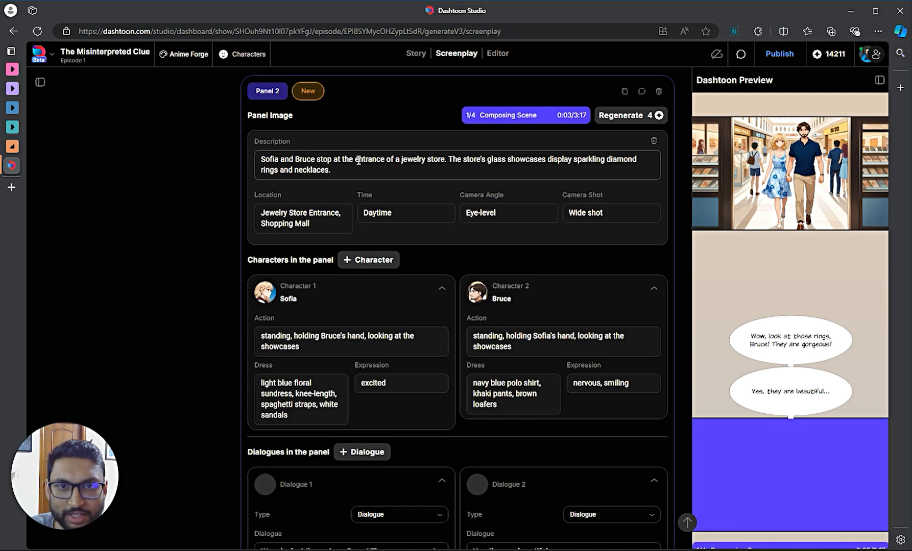
scroll(378, 184, "up", 5)
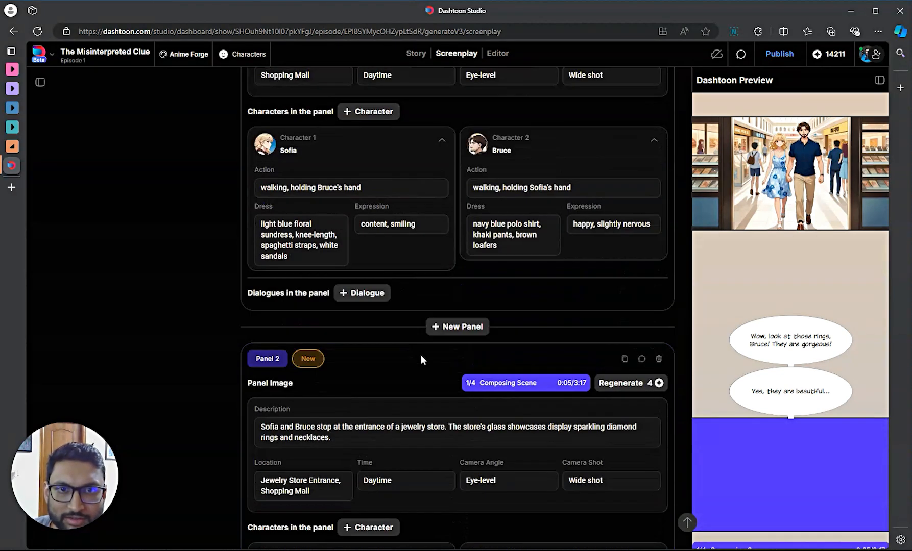
scroll(404, 206, "up", 2)
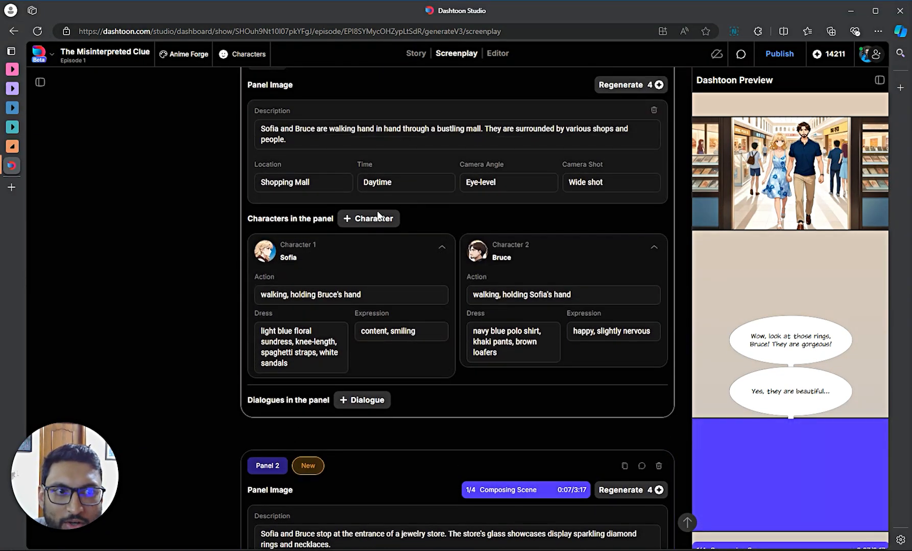
scroll(404, 331, "down", 1)
scroll(409, 357, "down", 2)
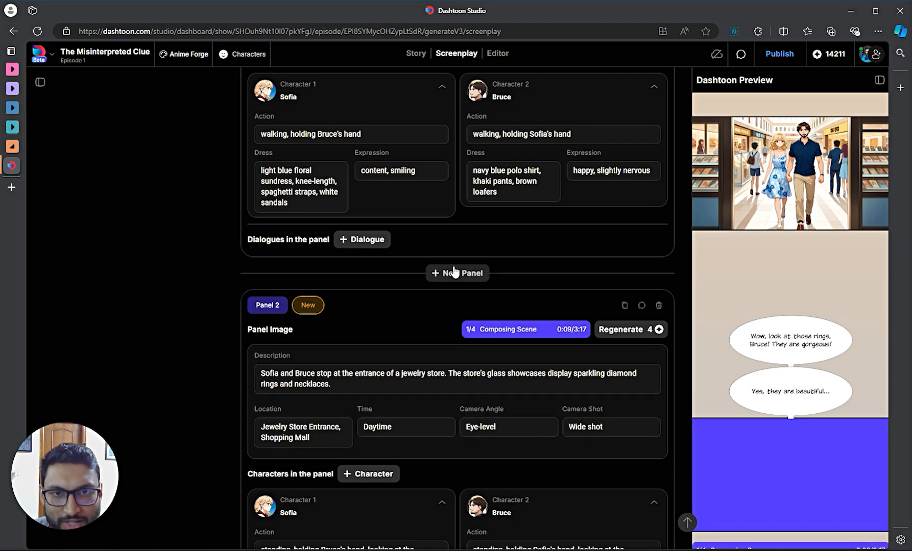
scroll(444, 214, "up", 2)
scroll(429, 153, "up", 3)
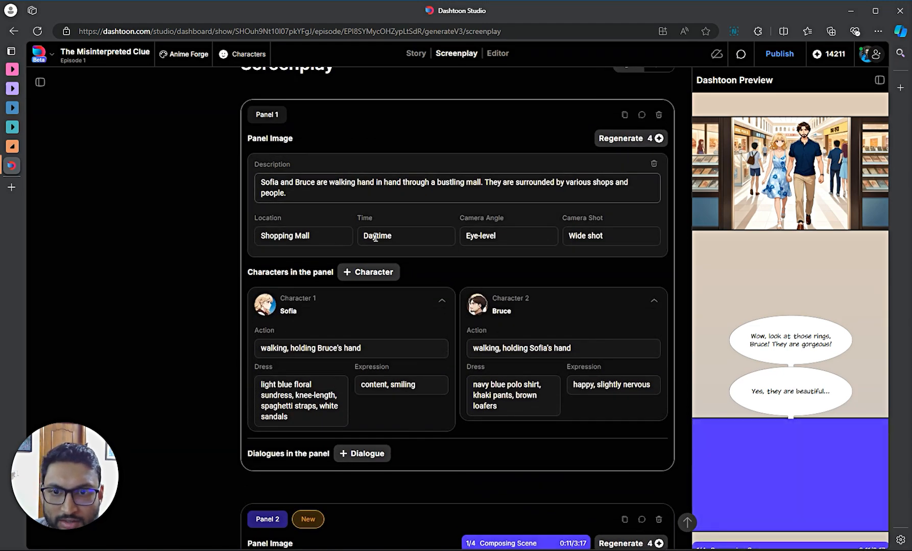
scroll(388, 235, "down", 10)
scroll(408, 358, "down", 4)
scroll(430, 401, "up", 5)
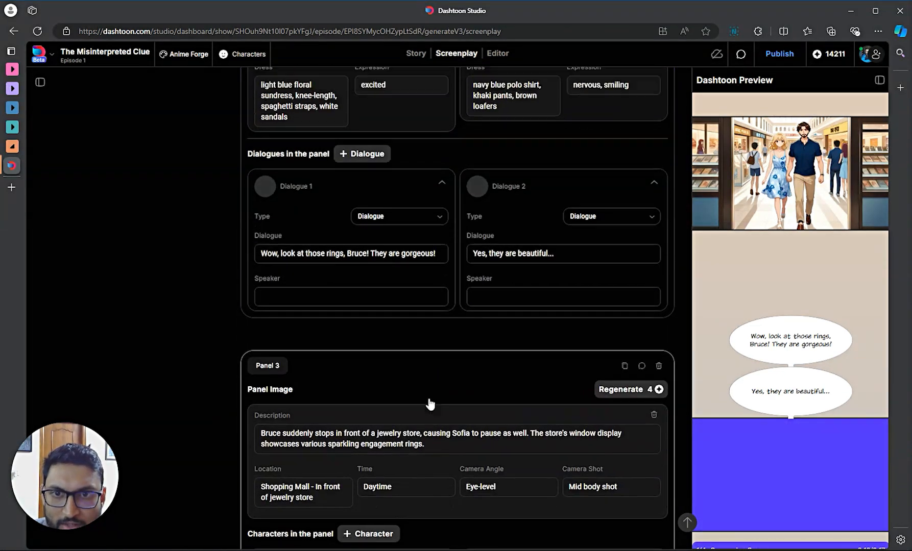
scroll(451, 271, "up", 3)
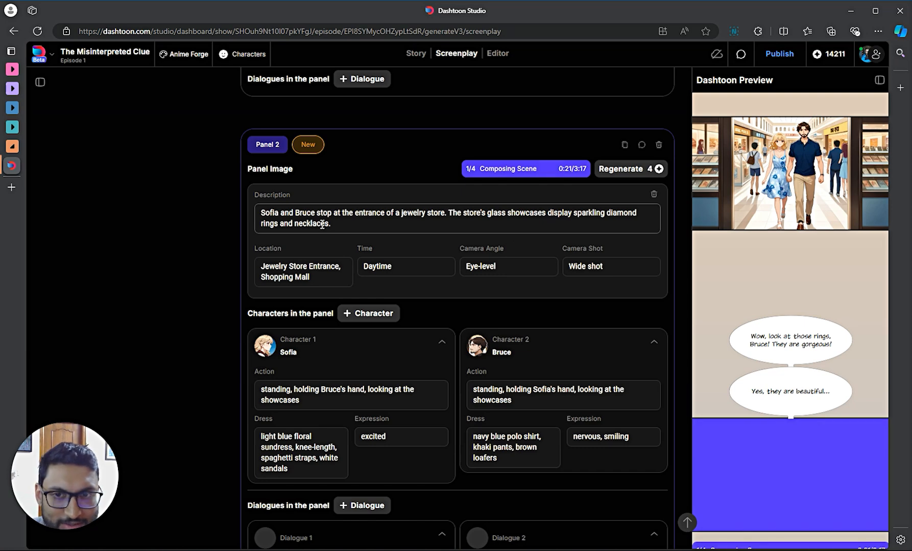
scroll(280, 337, "down", 1)
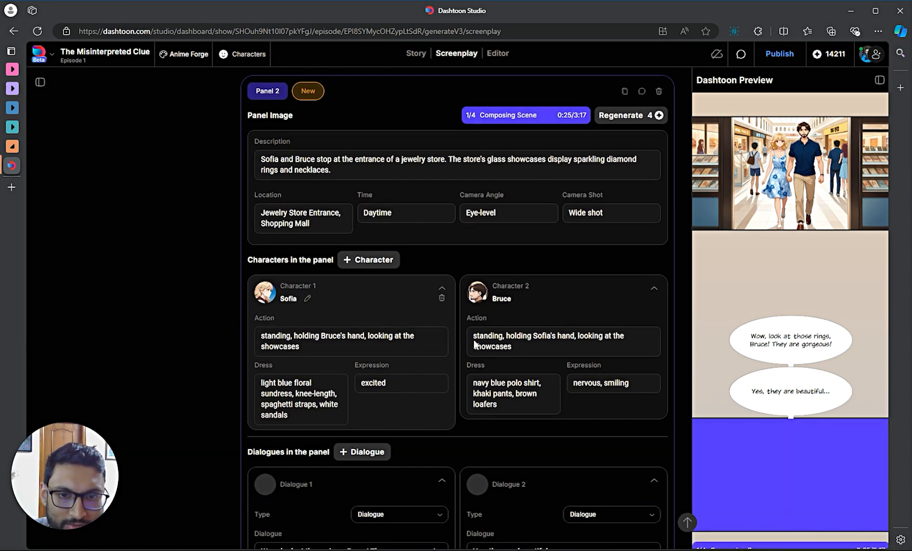
scroll(510, 291, "down", 1)
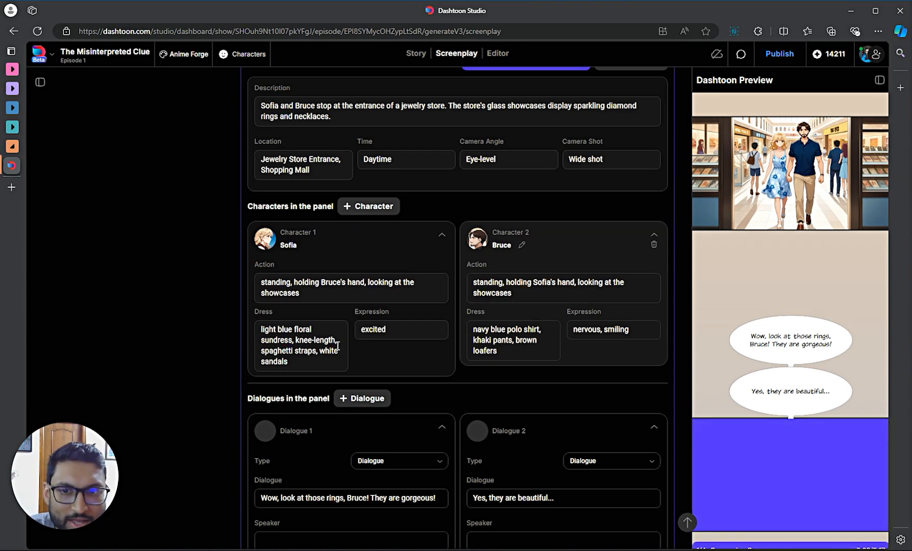
- Select and read Sofia's and Bruce's Dress descriptions in Panel 2 without changing them
left_click(279, 343)
triple_click(279, 343)
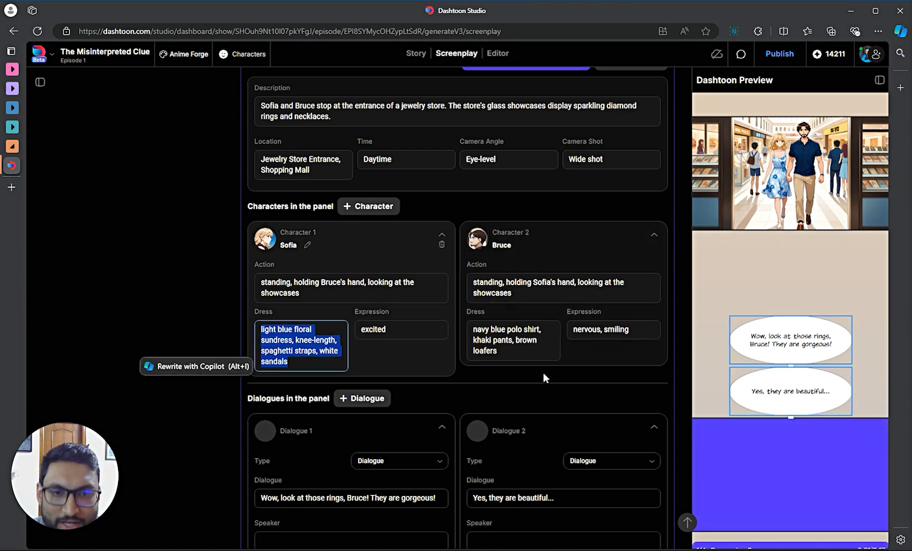
double_click(502, 341)
triple_click(510, 341)
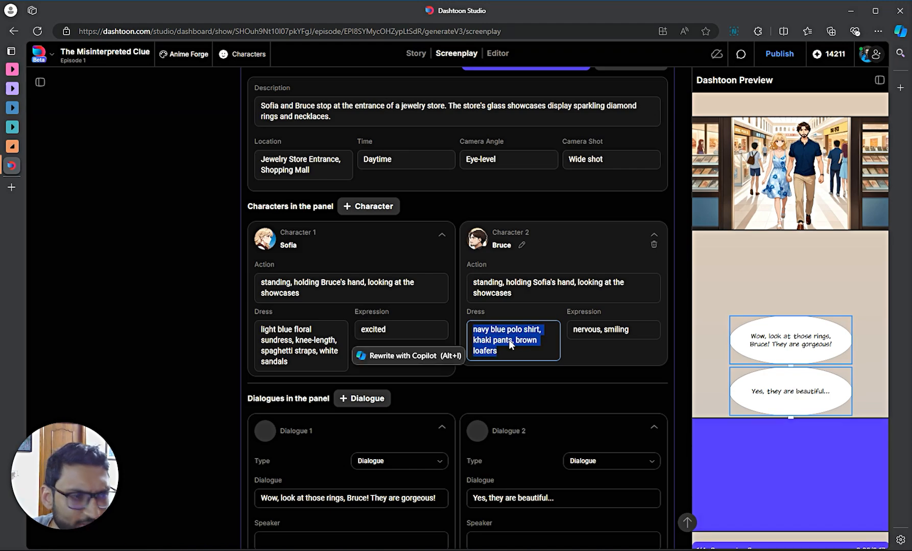
left_click(510, 341)
scroll(510, 341, "up", 4)
scroll(510, 341, "up", 2)
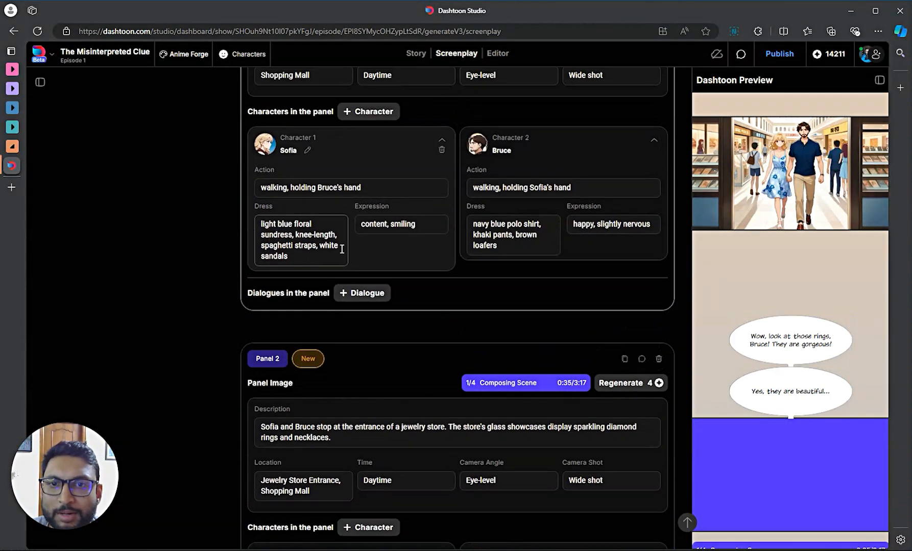
scroll(531, 273, "down", 4)
scroll(538, 315, "down", 1)
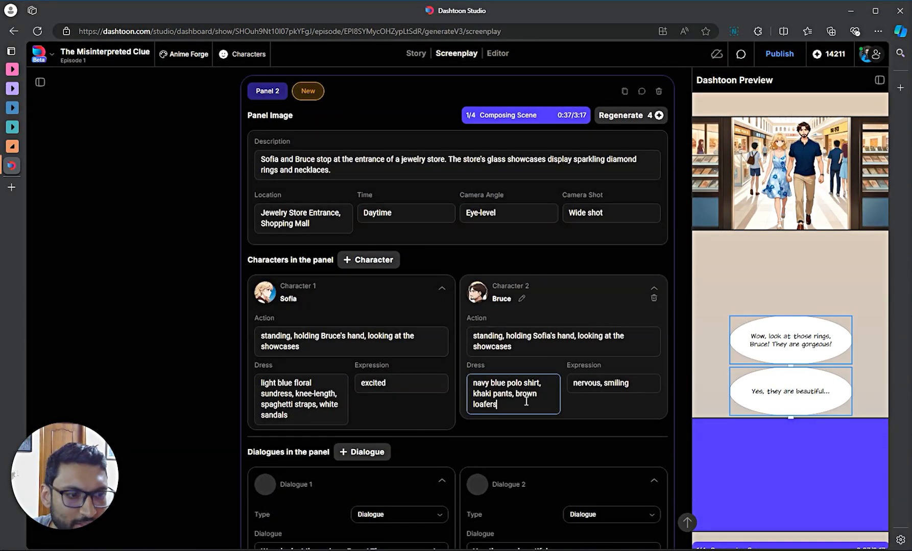
triple_click(524, 405)
left_click(525, 400)
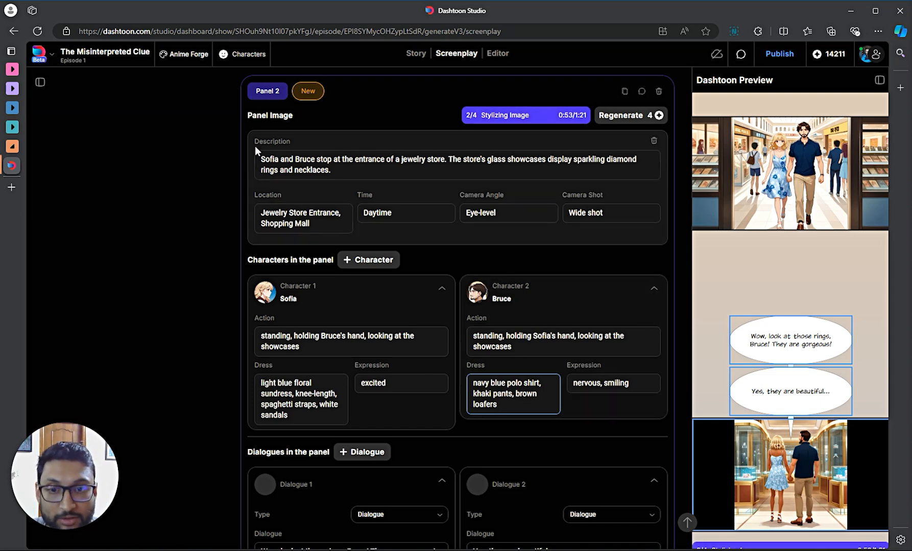
- Leave the Dress field and scroll Panels 2 and 3 until Panel 2's image is Ready
scroll(505, 413, "down", 2)
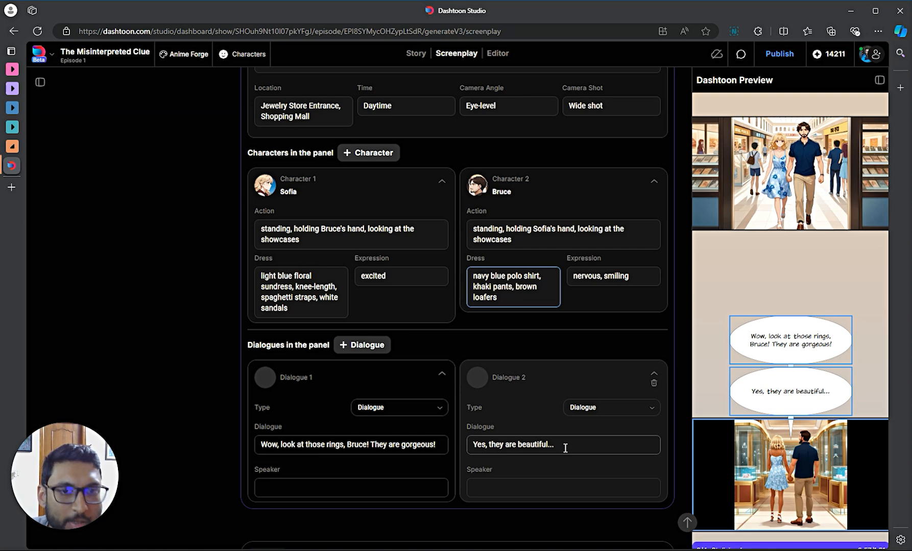
scroll(586, 309, "up", 1)
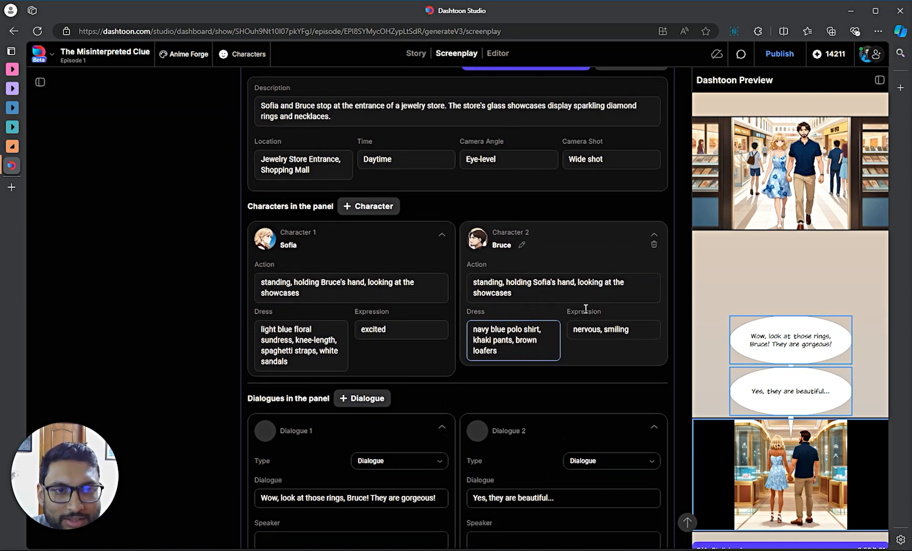
scroll(585, 309, "up", 1)
scroll(584, 306, "down", 2)
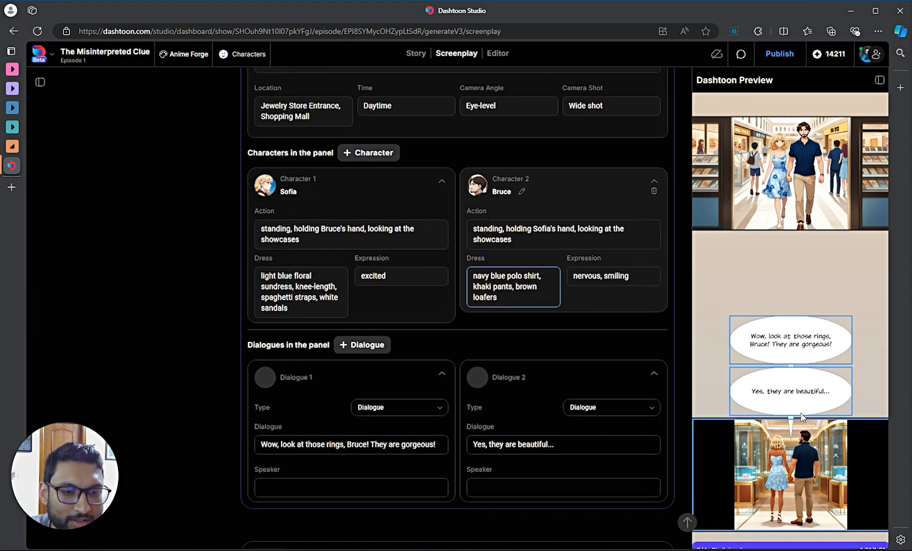
scroll(802, 418, "down", 2)
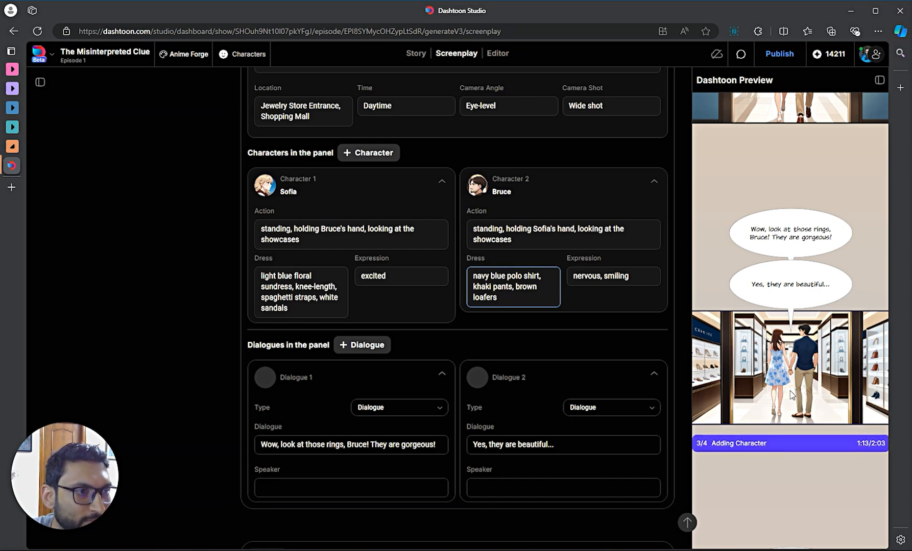
left_click(552, 336)
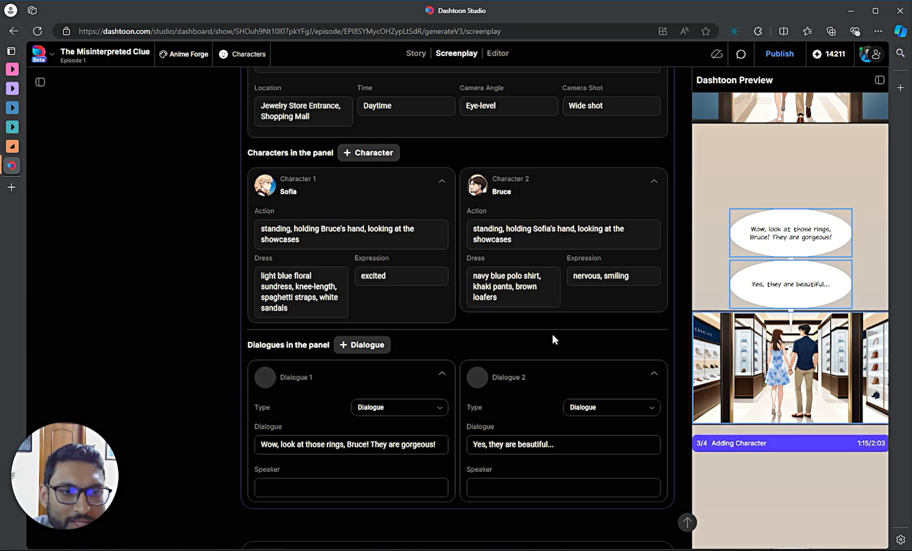
scroll(552, 336, "down", 1)
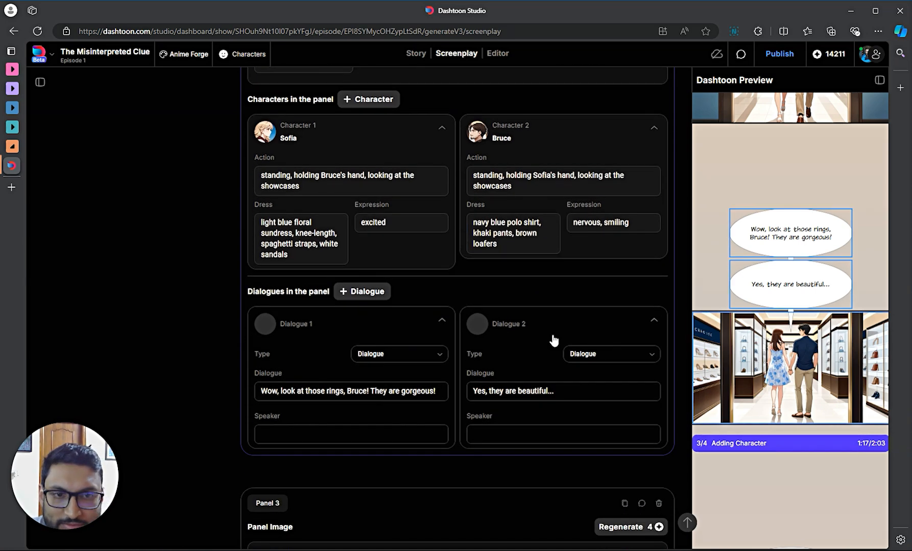
scroll(504, 268, "down", 4)
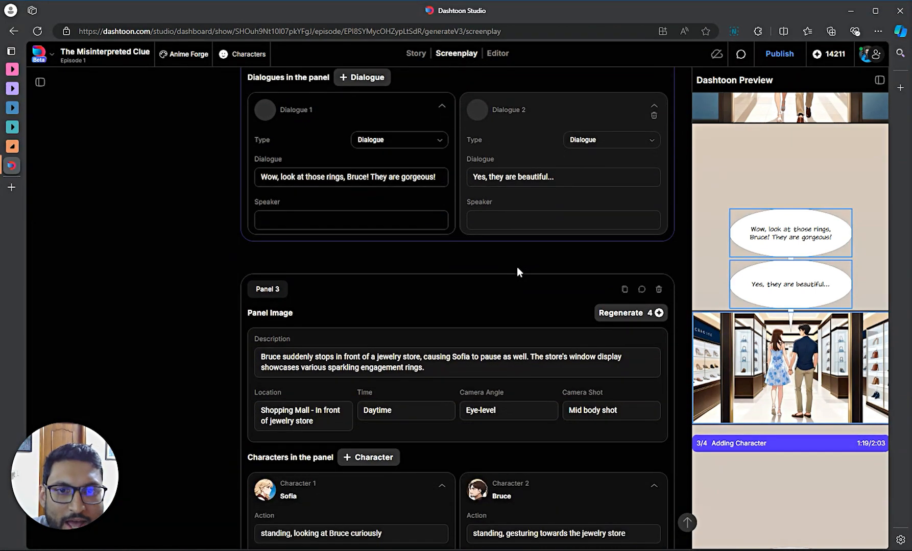
scroll(516, 266, "up", 4)
scroll(480, 255, "up", 2)
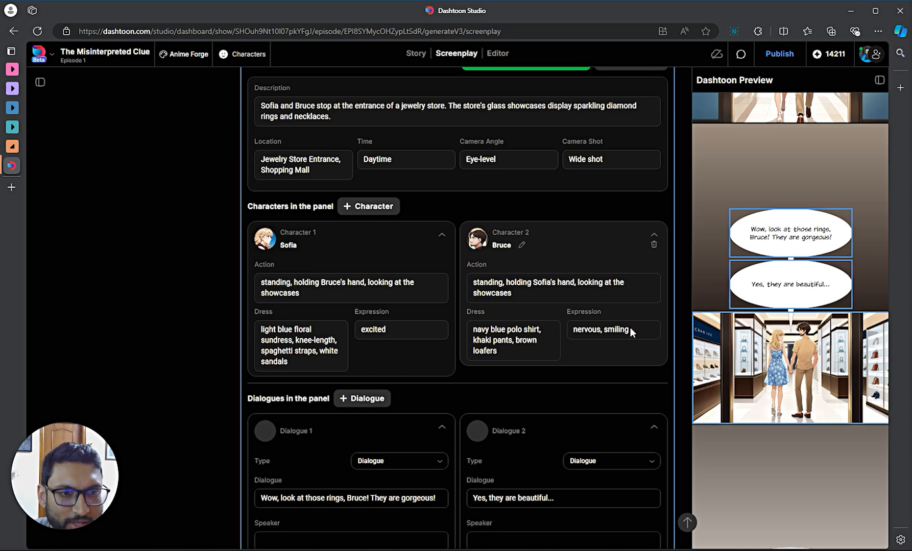
- Scroll up to Panel 3's Panel Image section and its Sofia and Bruce character cards
scroll(582, 313, "down", 1)
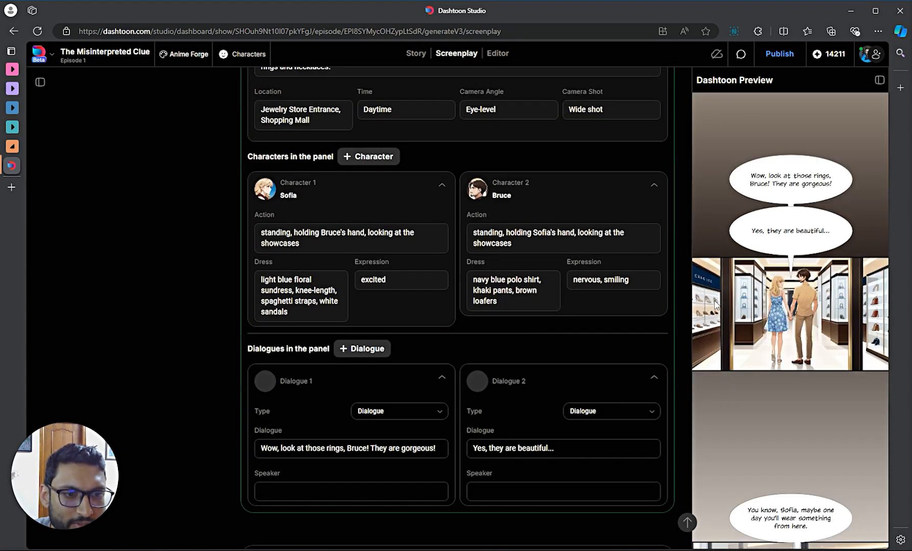
scroll(535, 320, "up", 2)
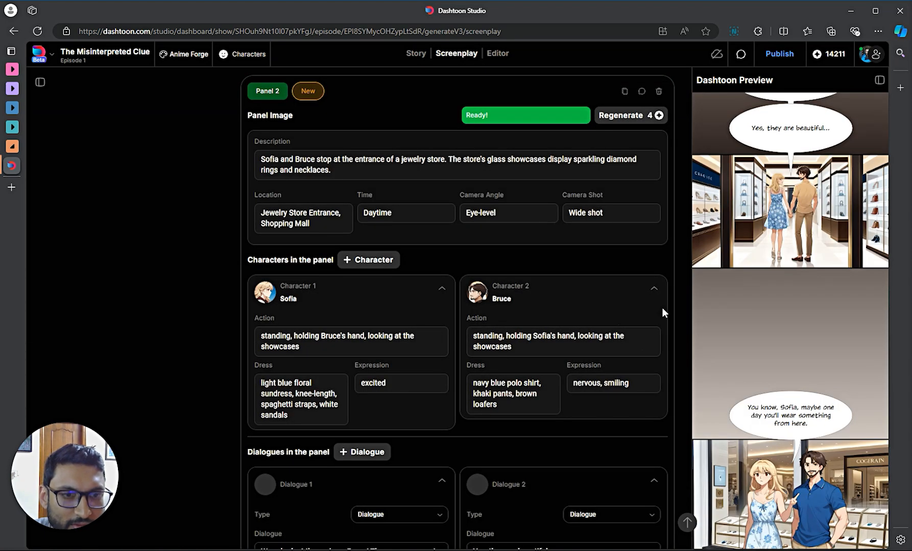
scroll(782, 292, "up", 4)
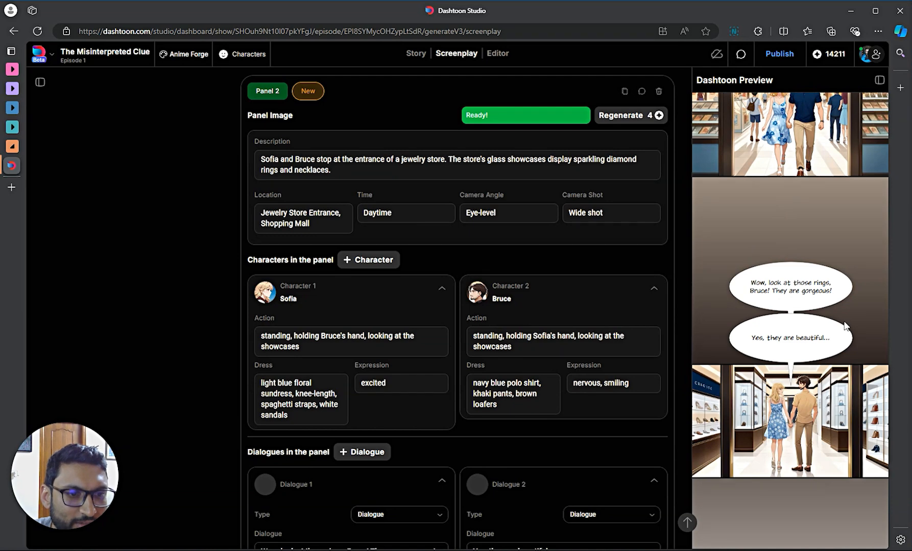
scroll(818, 360, "down", 3)
scroll(818, 361, "up", 2)
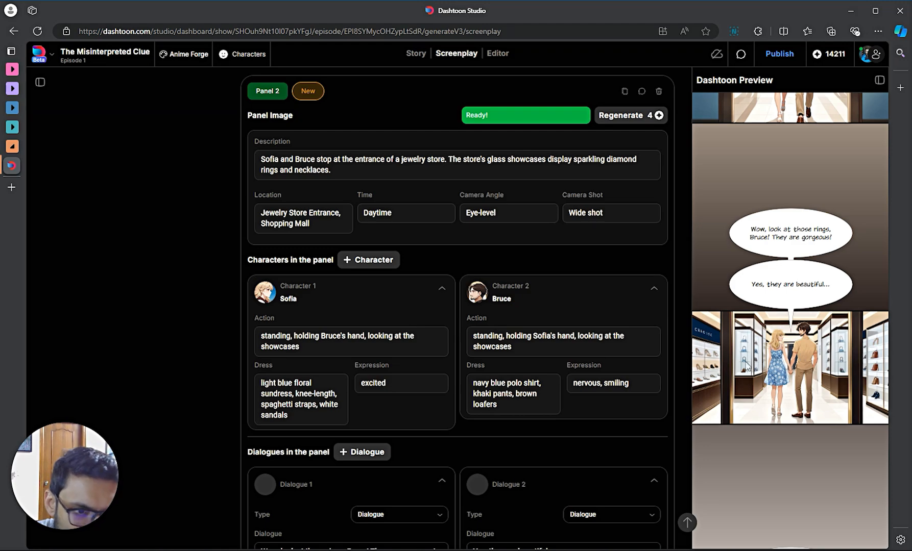
scroll(639, 348, "down", 2)
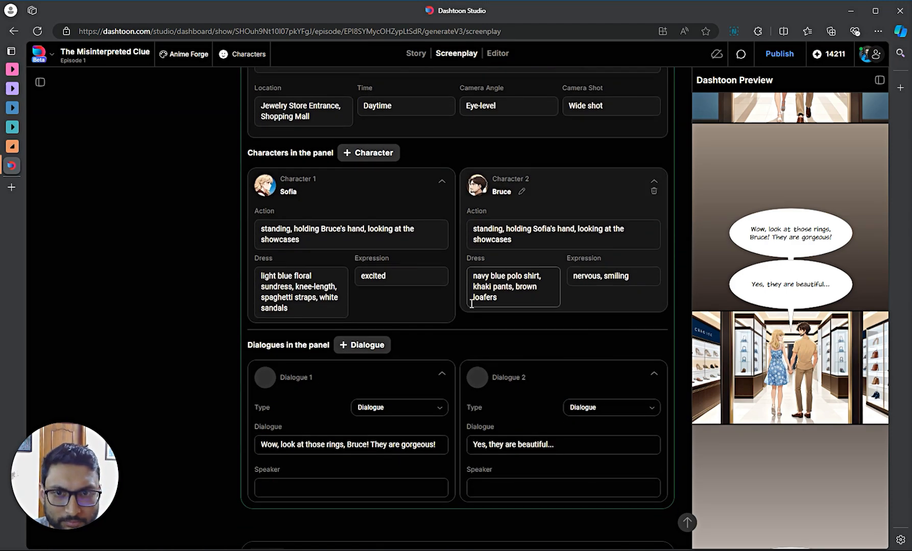
scroll(442, 243, "up", 1)
scroll(442, 243, "down", 14)
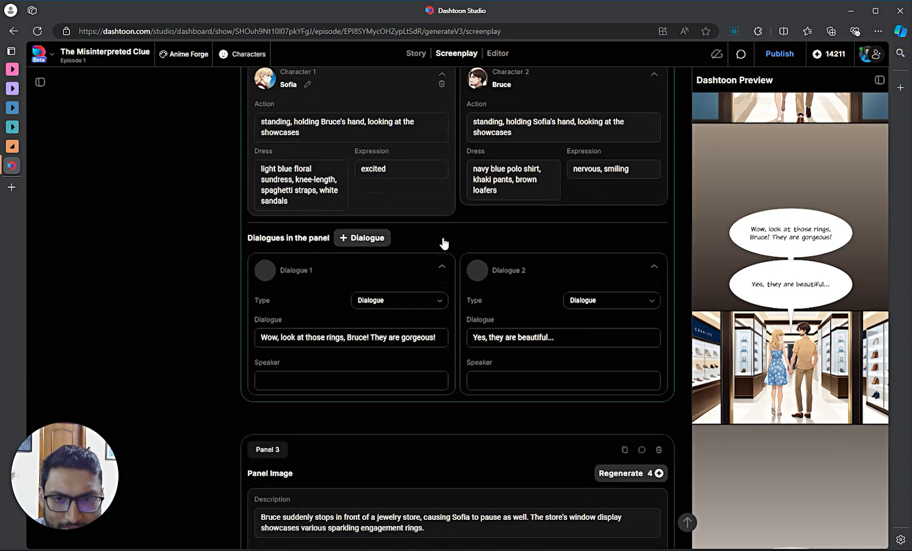
scroll(456, 284, "up", 6)
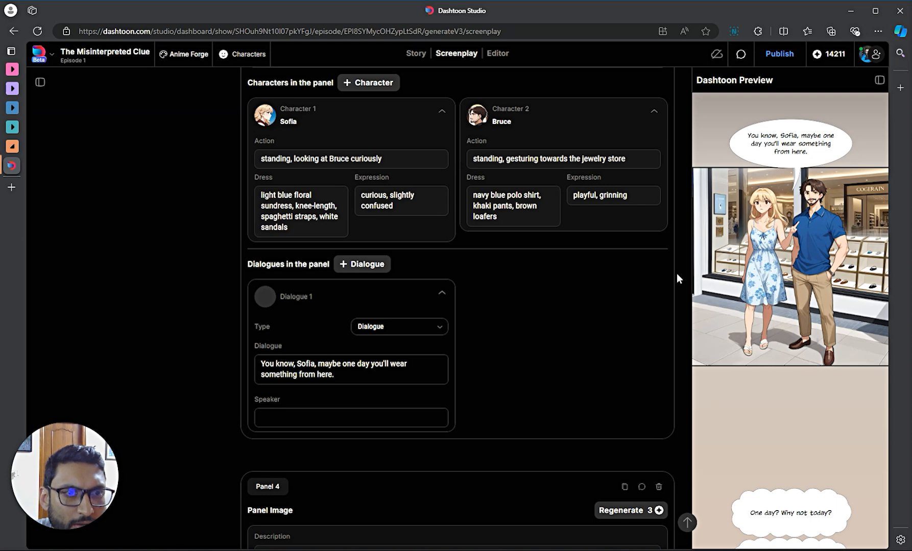
scroll(508, 282, "up", 3)
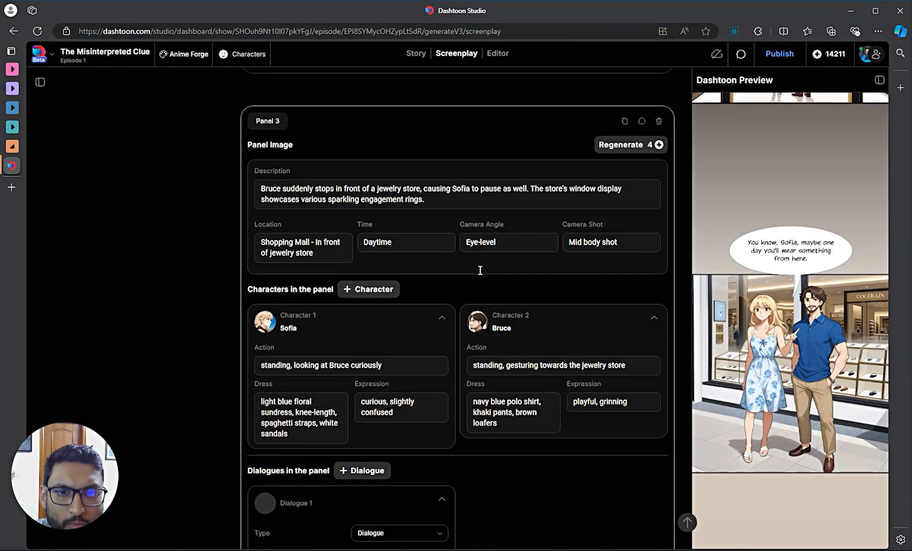
- Delete Sofia's character card from Panel 3
scroll(517, 269, "up", 2)
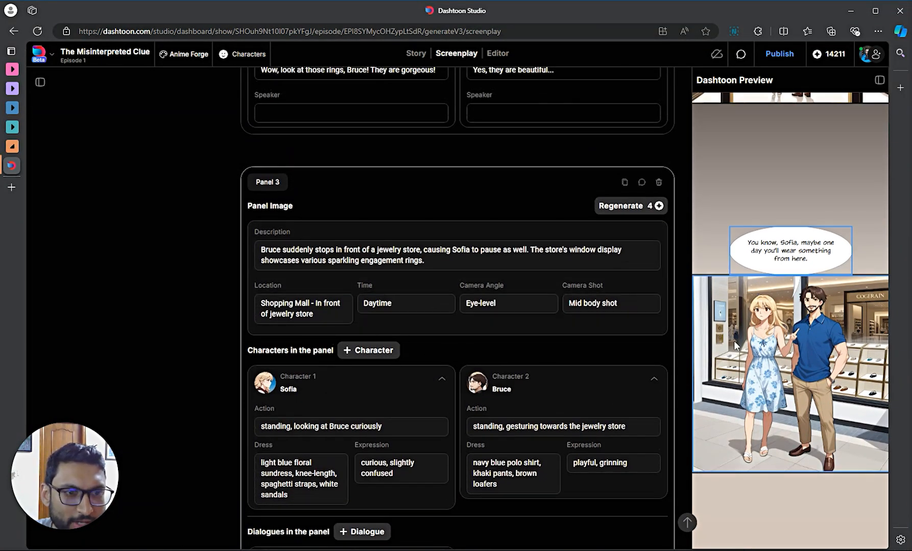
mouse_move(439, 394)
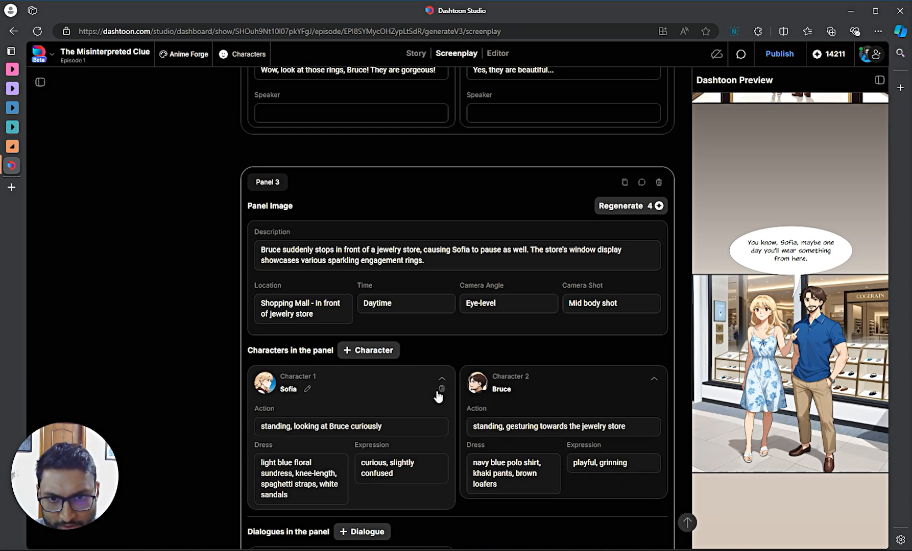
left_click(441, 390)
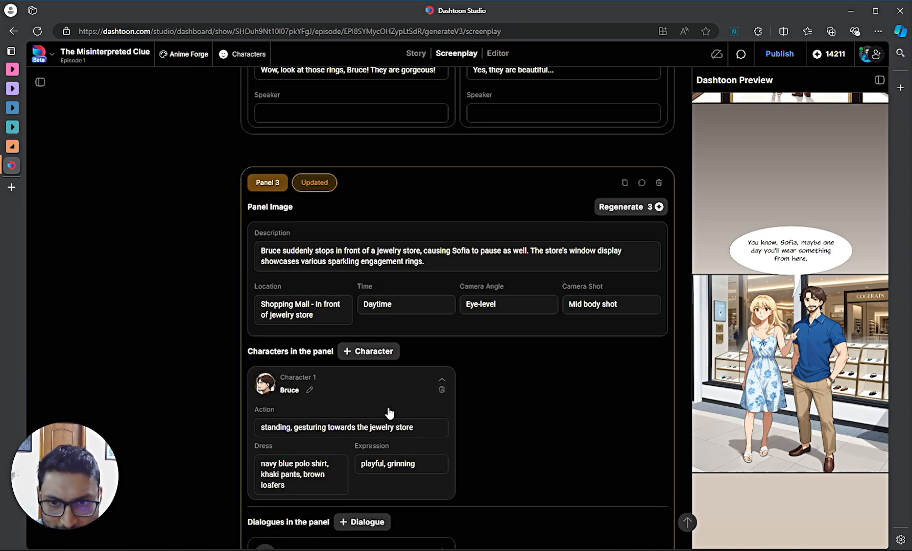
- Replace Panel 3's description with 'Close up of Bruce's face smirking'
left_click(321, 250)
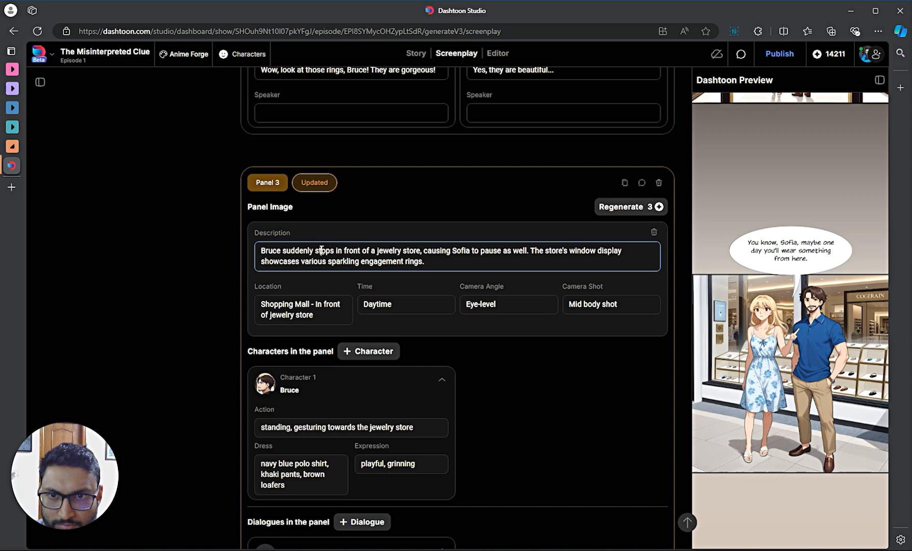
triple_click(288, 252)
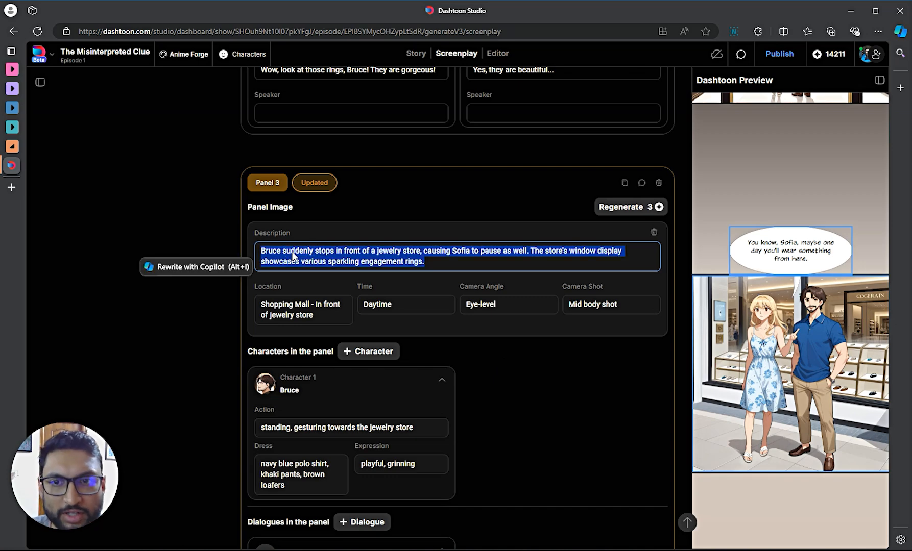
left_click(366, 263)
triple_click(437, 261)
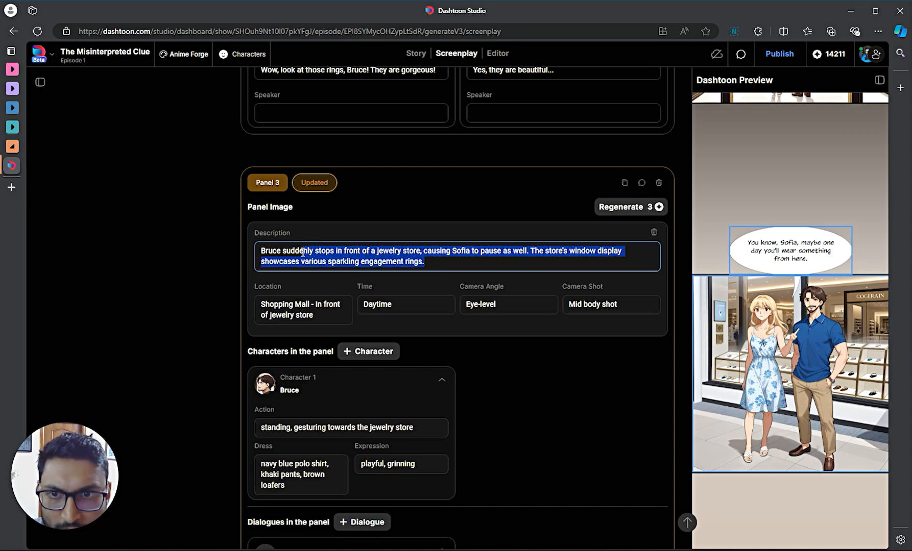
type("C")
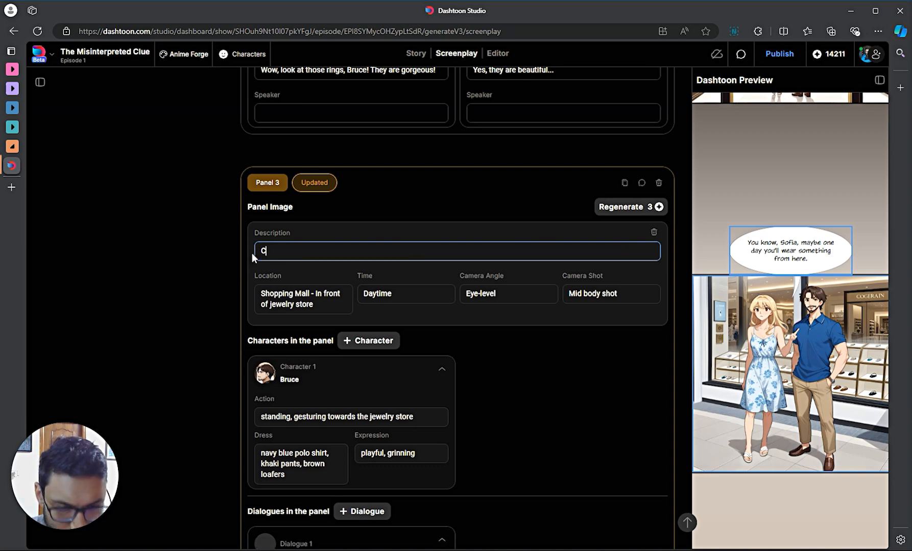
type("lose up")
key("BackSpace")
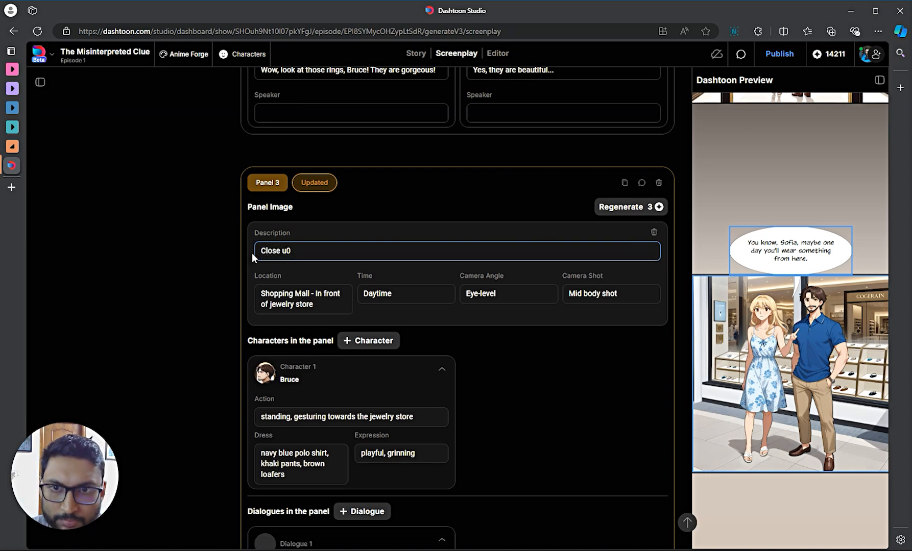
type("p of")
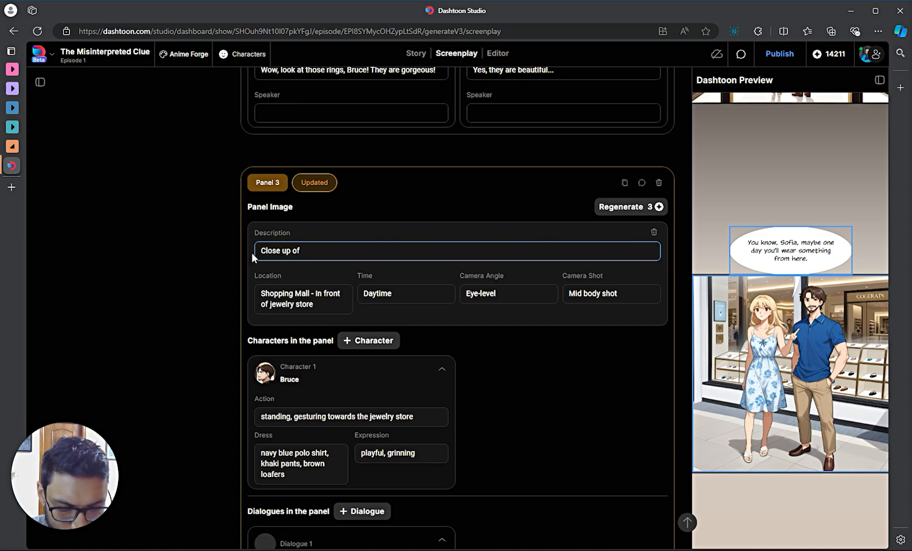
type(" Bruce's fa")
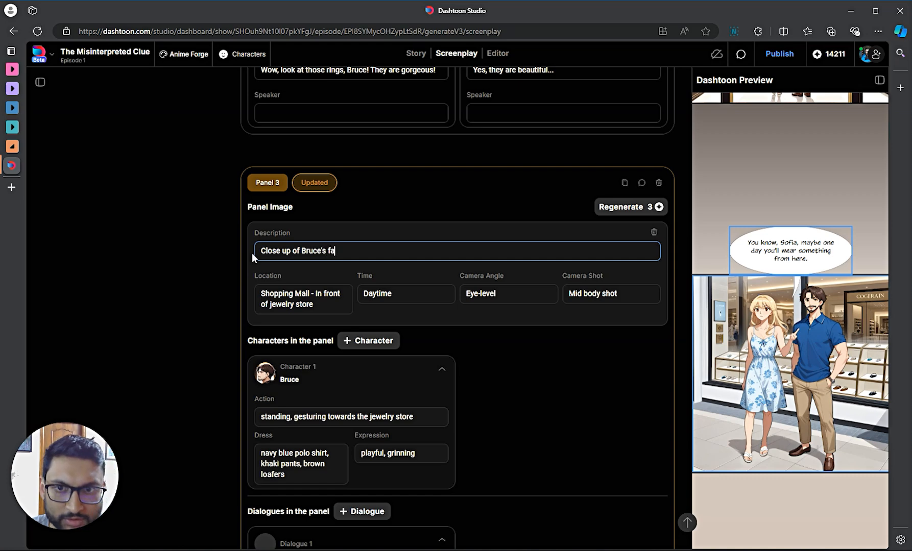
type("ce smirking")
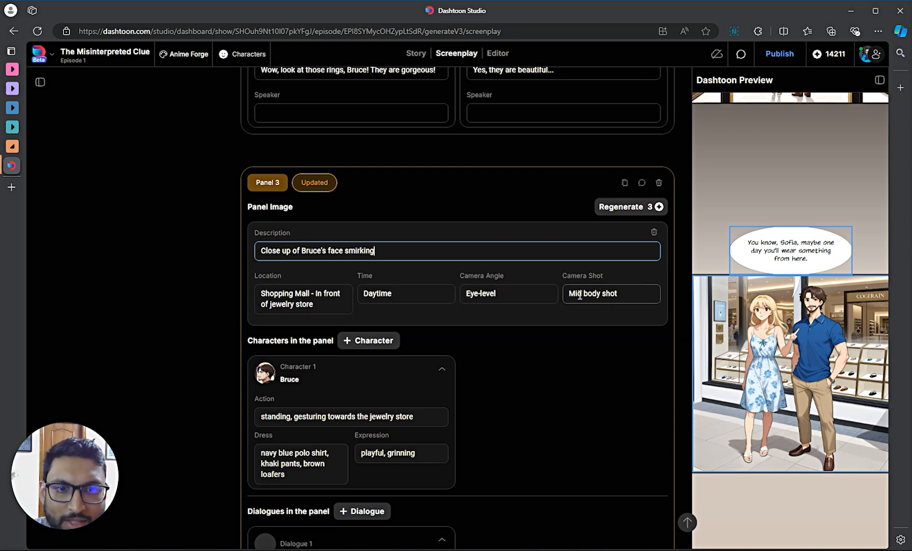
- Change Panel 3's camera shot from Mid body to 'ultra close up shot'
left_click_drag(603, 298, 568, 294)
type("close")
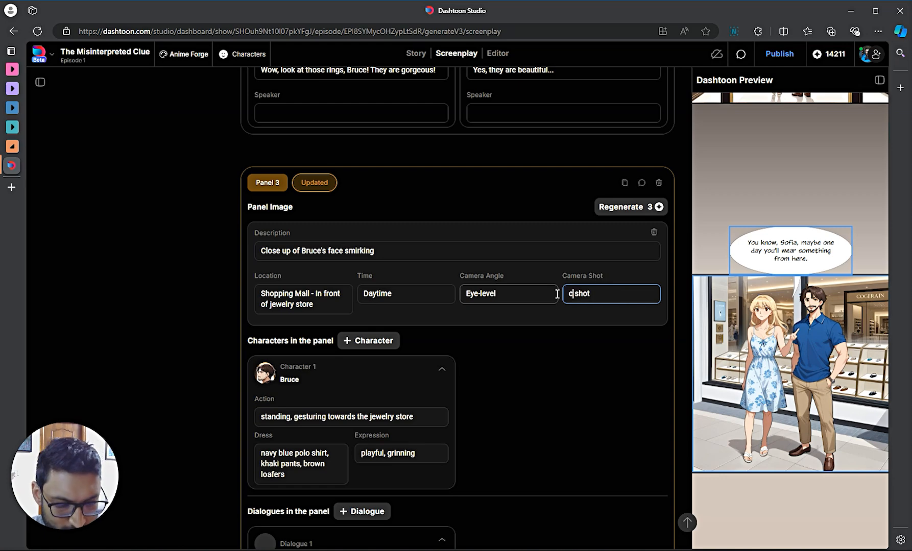
type(" up")
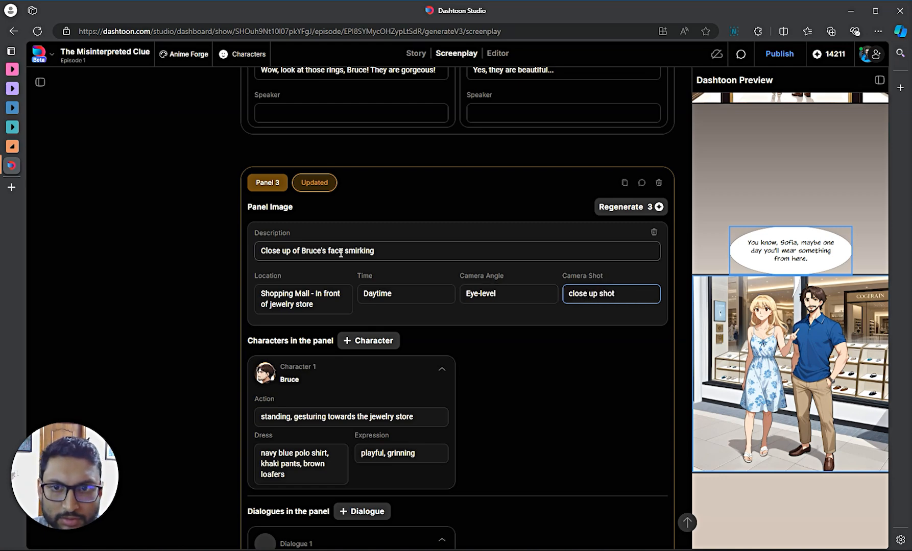
left_click(571, 295)
type("ultra")
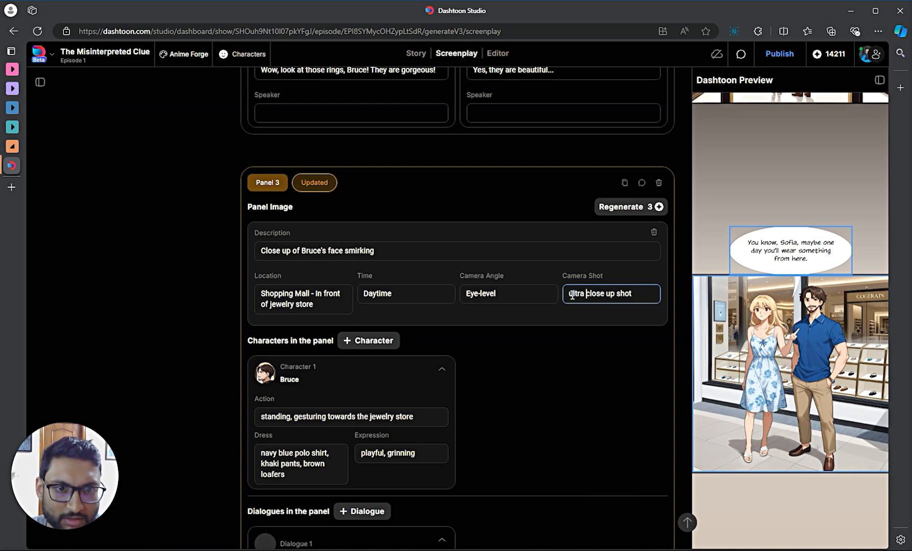
scroll(357, 367, "down", 1)
- Clear Bruce's action and change his expression from 'playful, grinning' to 'smirking'
left_click(306, 362)
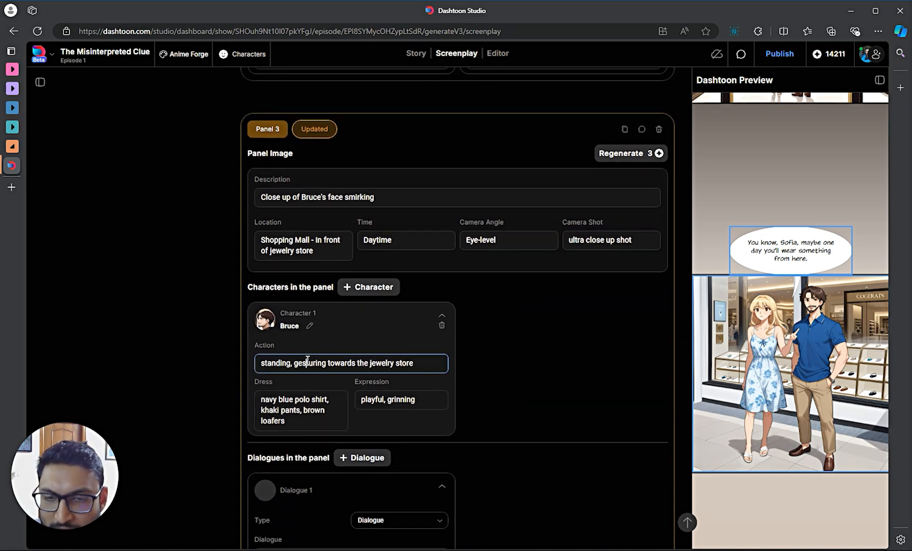
double_click(302, 361)
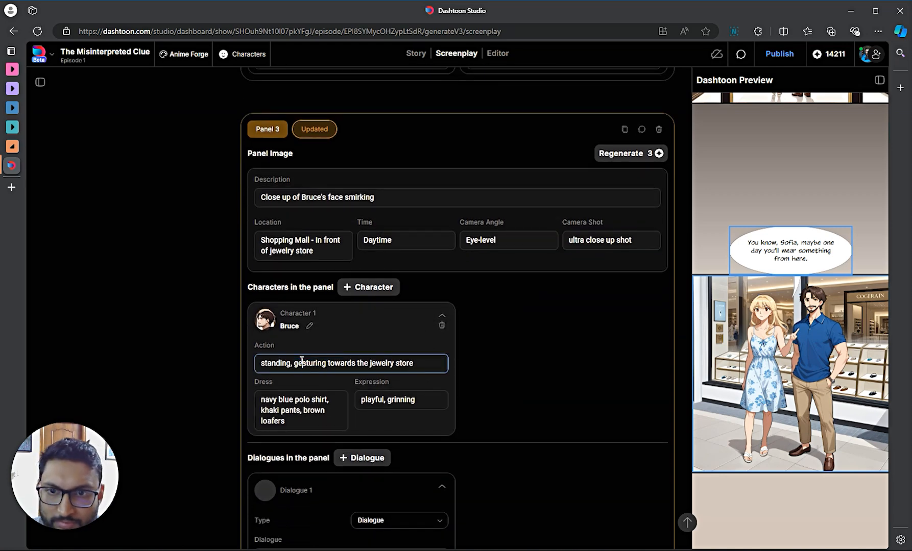
triple_click(302, 362)
key("BackSpace")
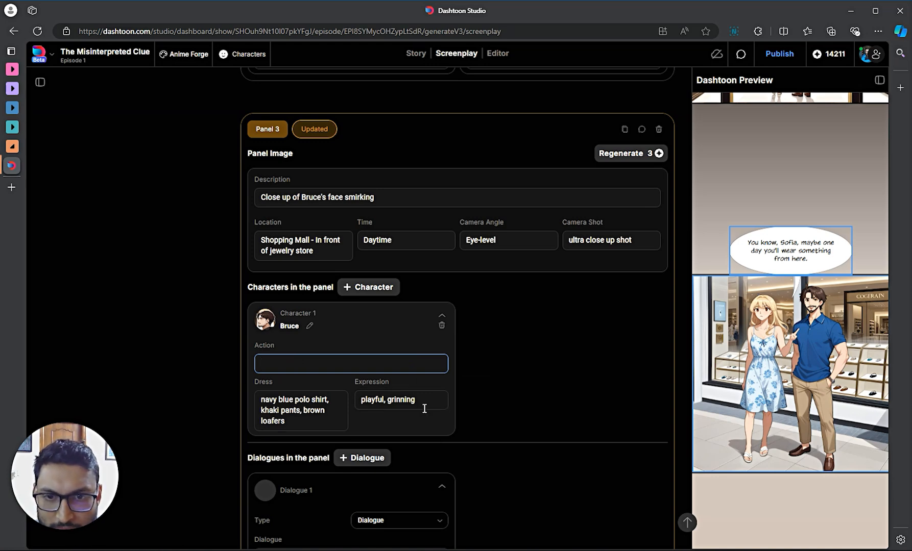
triple_click(375, 401)
type("smirking")
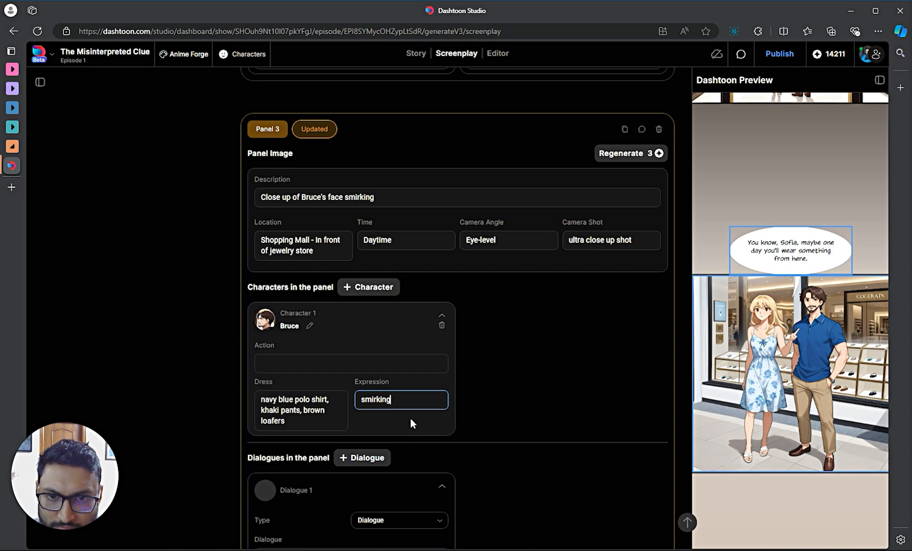
- Trim Bruce's dress to just the navy blue polo shirt, removing khaki pants and brown loafers
triple_click(293, 412)
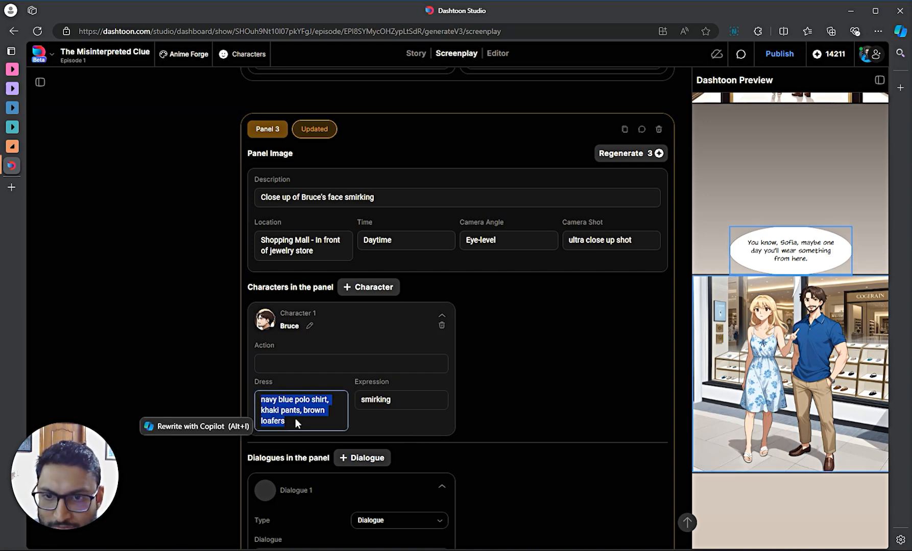
left_click(327, 399)
left_click_drag(327, 399, 340, 425)
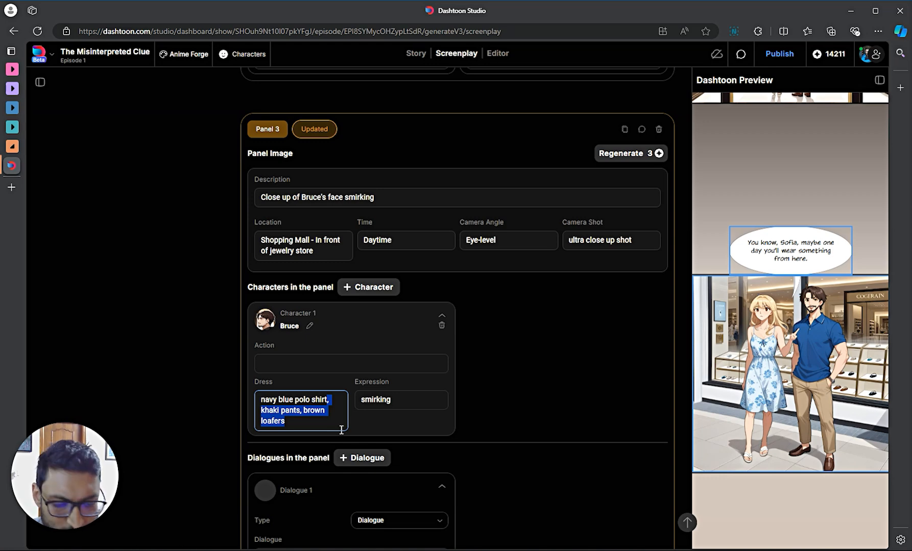
key("BackSpace")
scroll(337, 408, "down", 2)
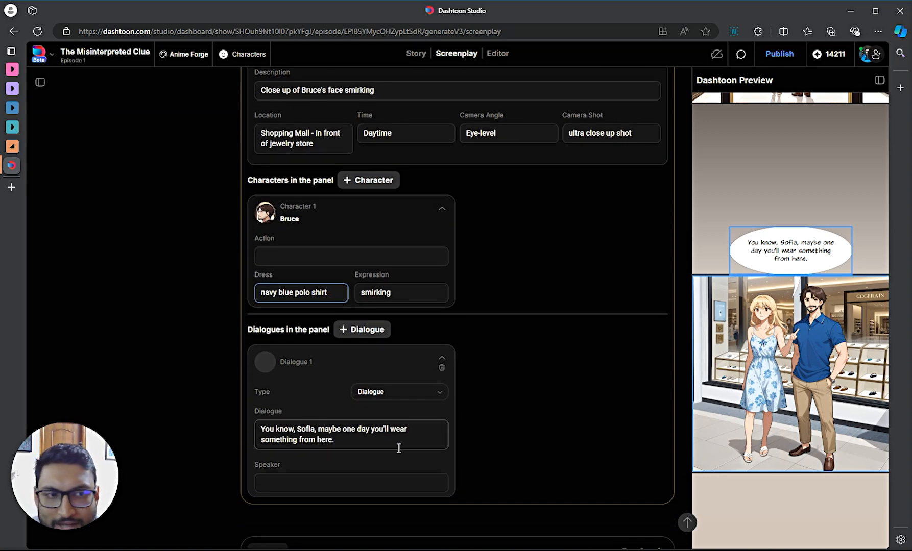
scroll(387, 428, "up", 3)
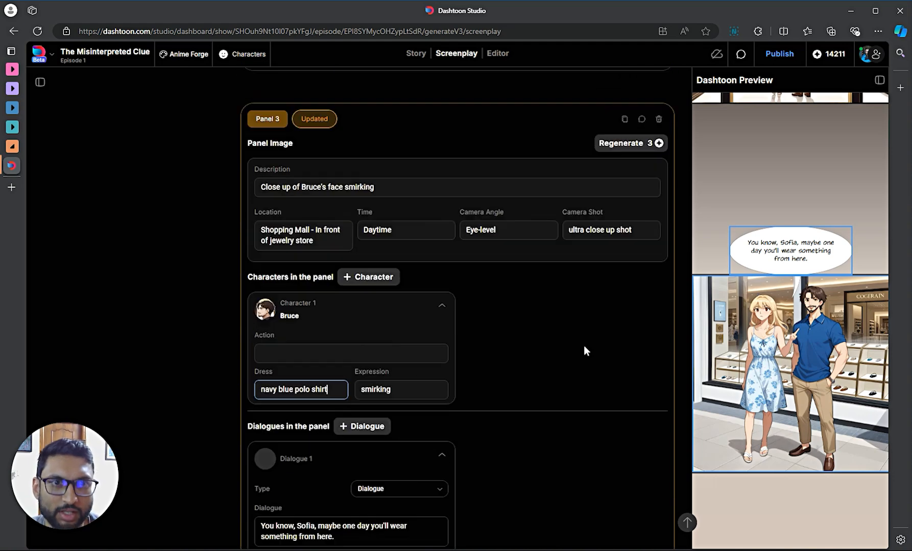
scroll(486, 396, "down", 1)
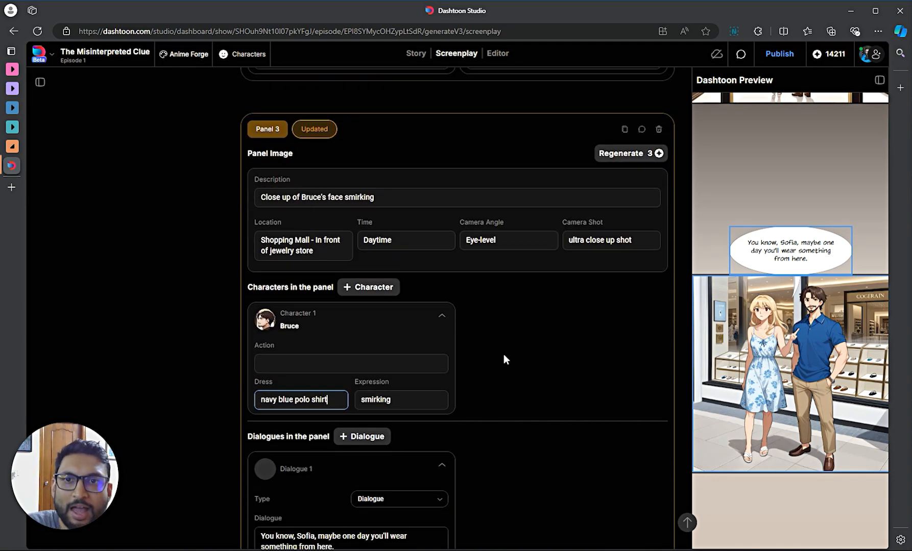
left_click(631, 154)
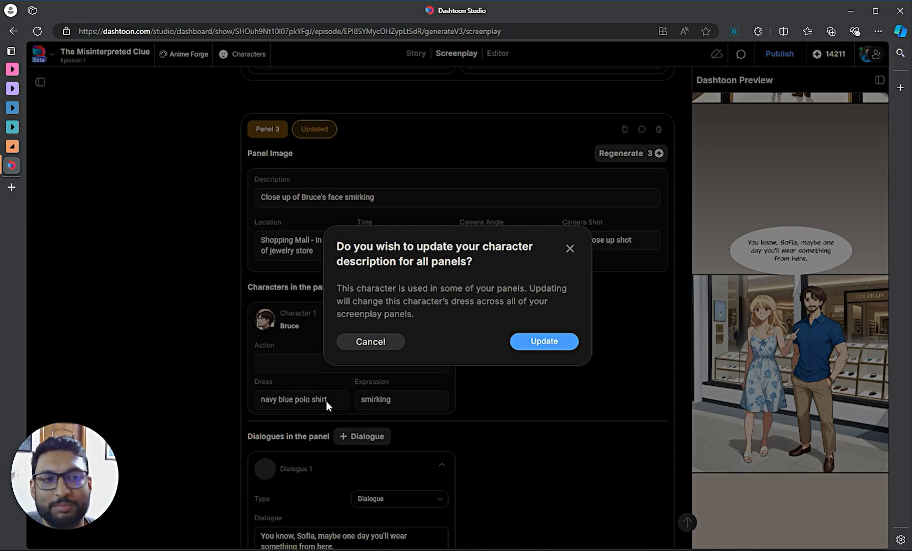
- Cancel the all-panels update so Bruce's shortened outfit applies only to Panel 3, then review Panels 4–5
left_click(370, 349)
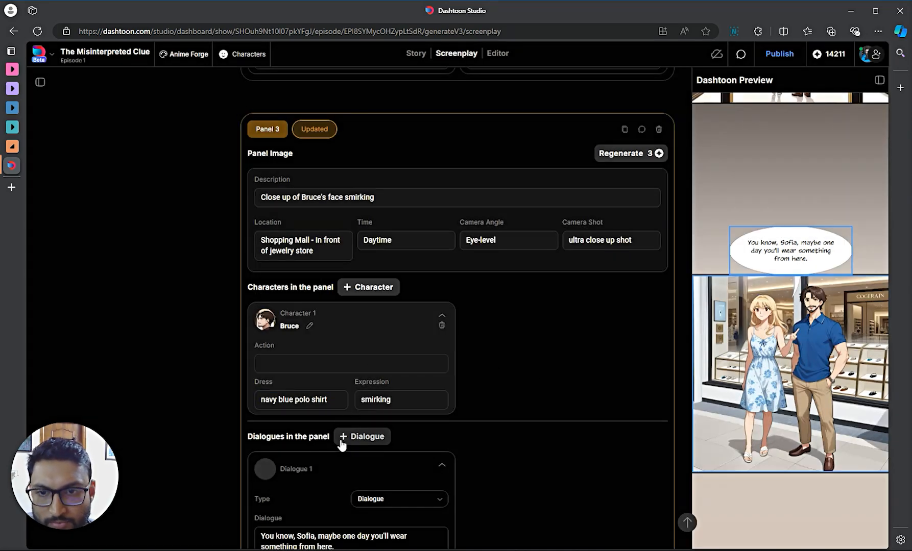
scroll(433, 371, "down", 6)
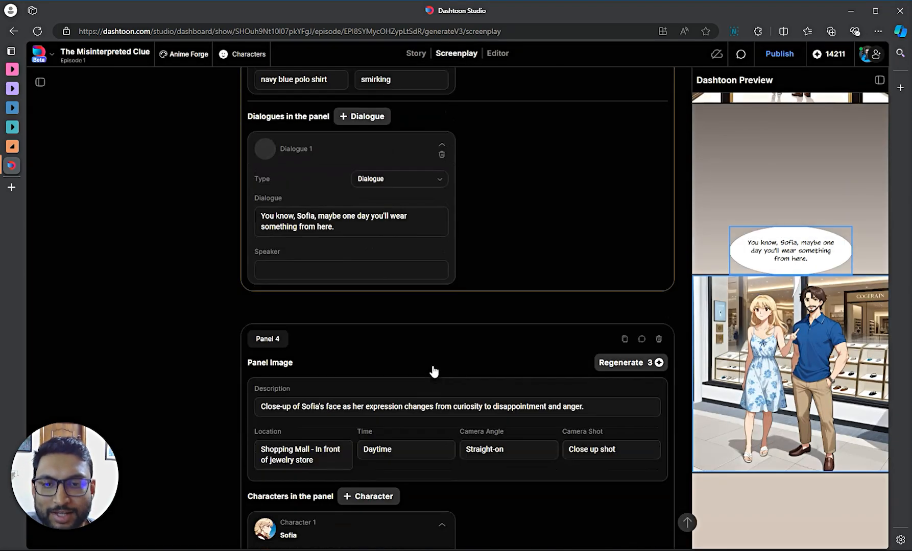
scroll(433, 371, "down", 16)
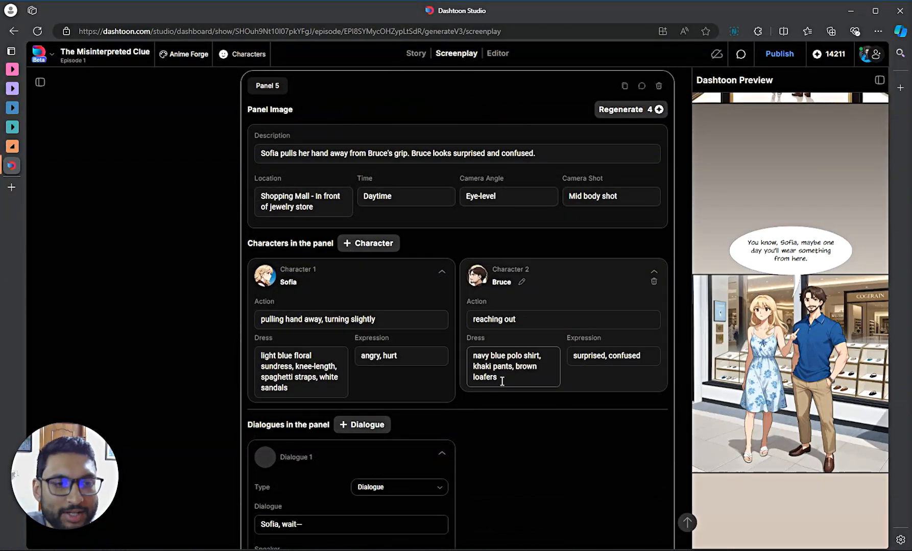
scroll(495, 379, "up", 10)
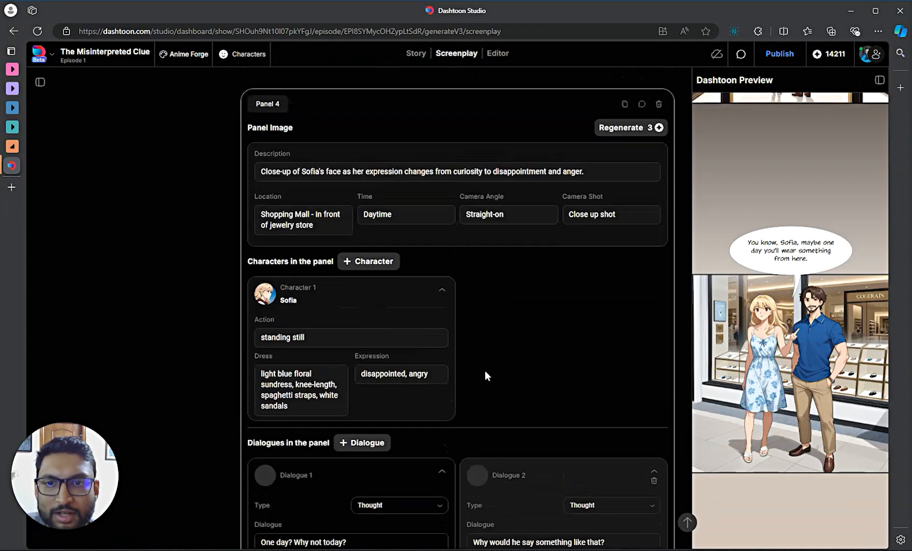
scroll(436, 344, "up", 10)
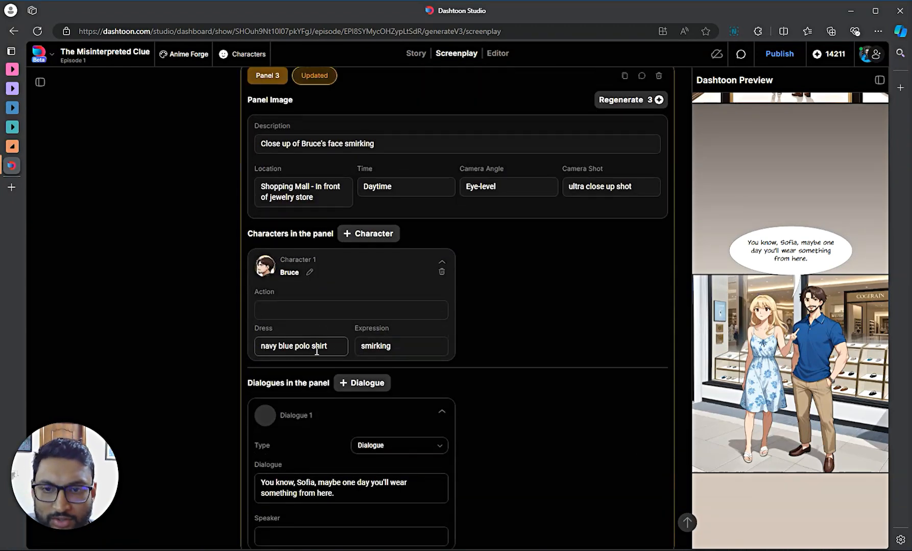
scroll(472, 313, "up", 2)
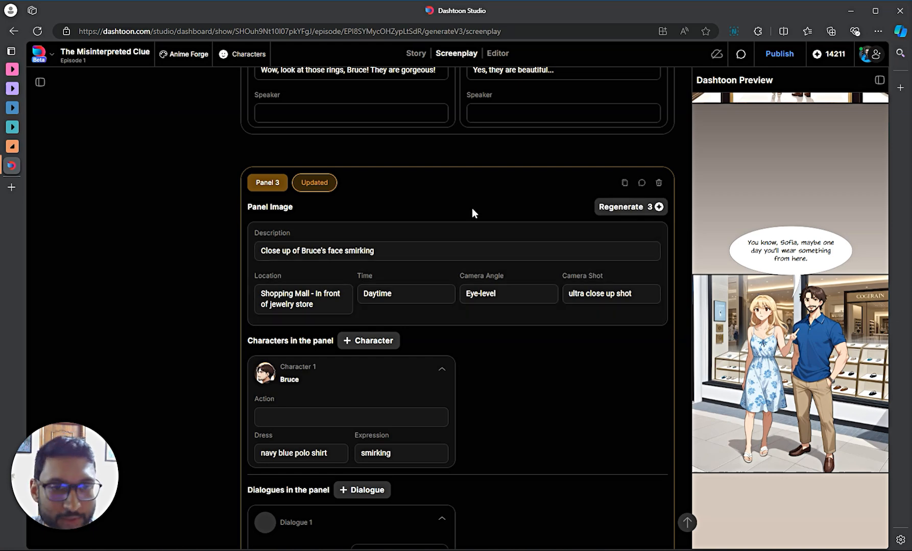
scroll(495, 204, "down", 1)
scroll(498, 199, "up", 1)
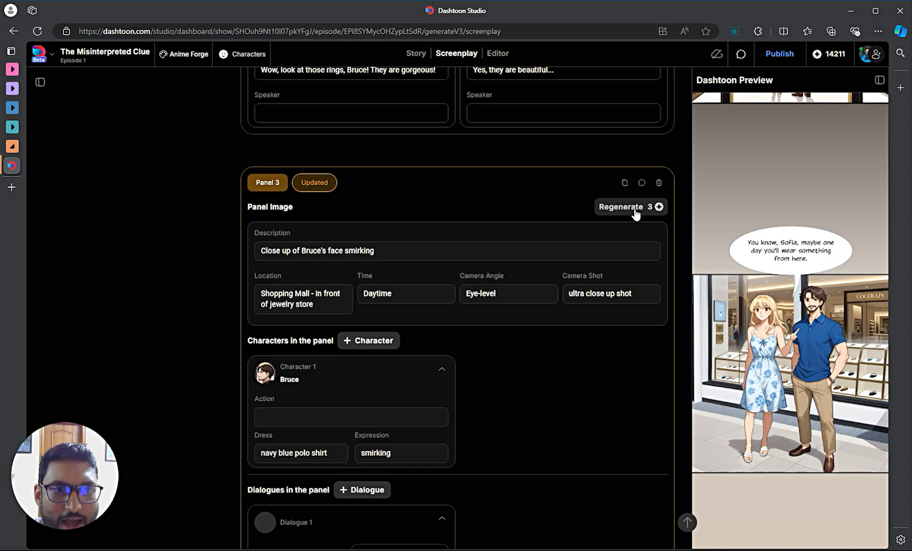
scroll(412, 272, "up", 1)
scroll(410, 268, "up", 7)
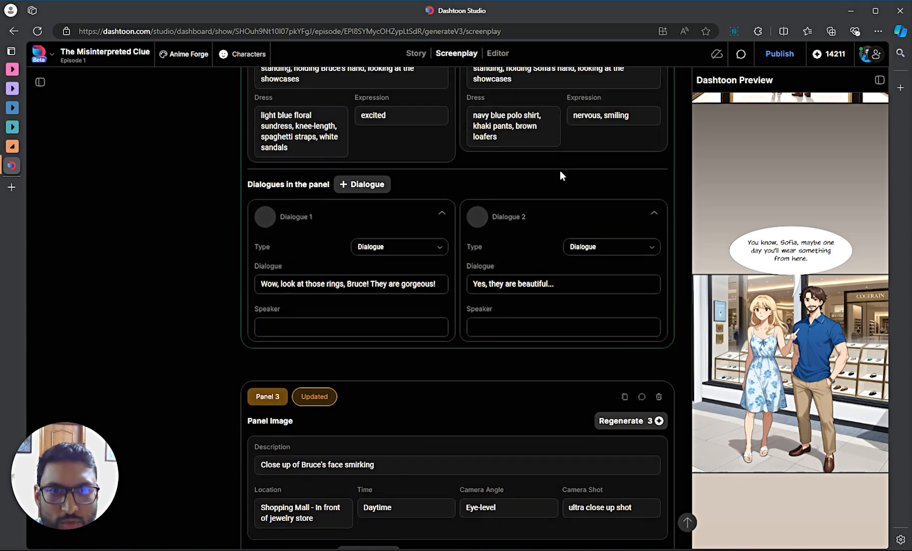
scroll(561, 157, "up", 8)
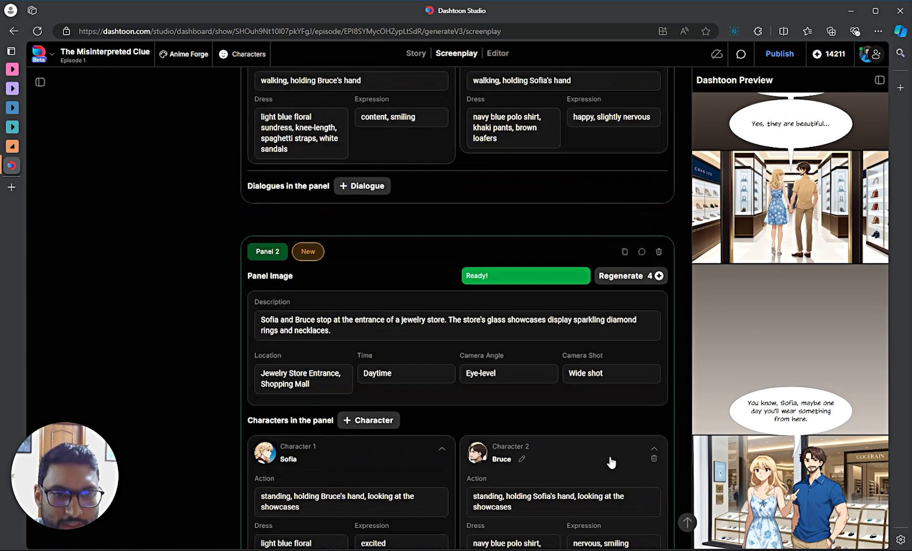
scroll(607, 449, "down", 5)
scroll(603, 439, "down", 10)
scroll(589, 416, "up", 12)
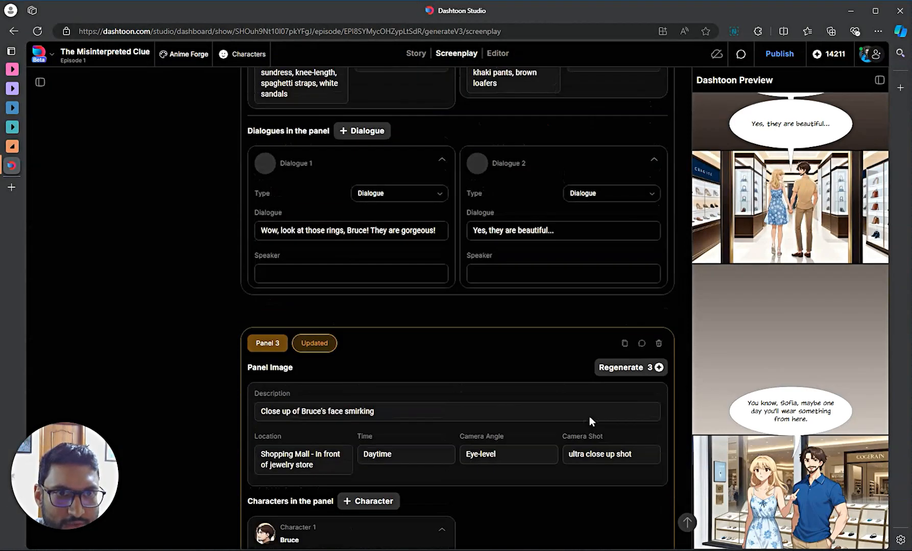
scroll(585, 398, "up", 2)
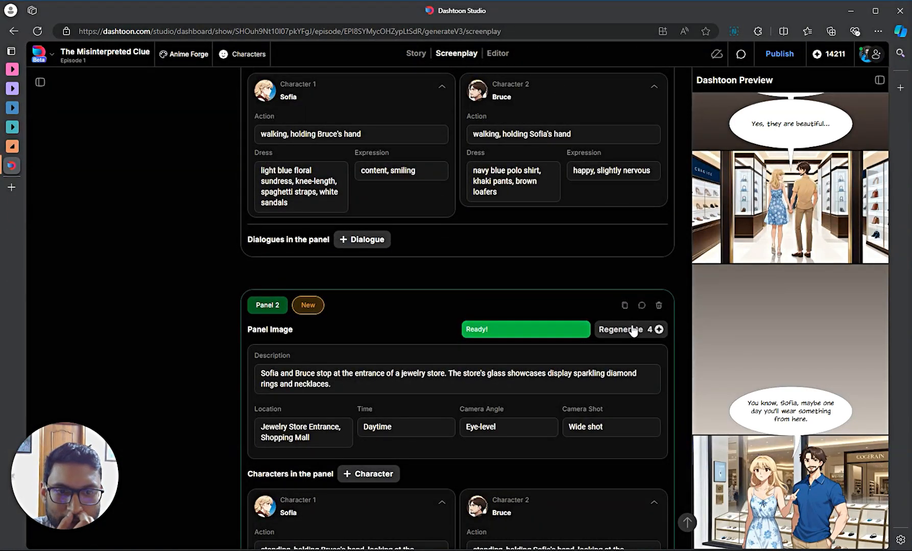
scroll(631, 337, "down", 3)
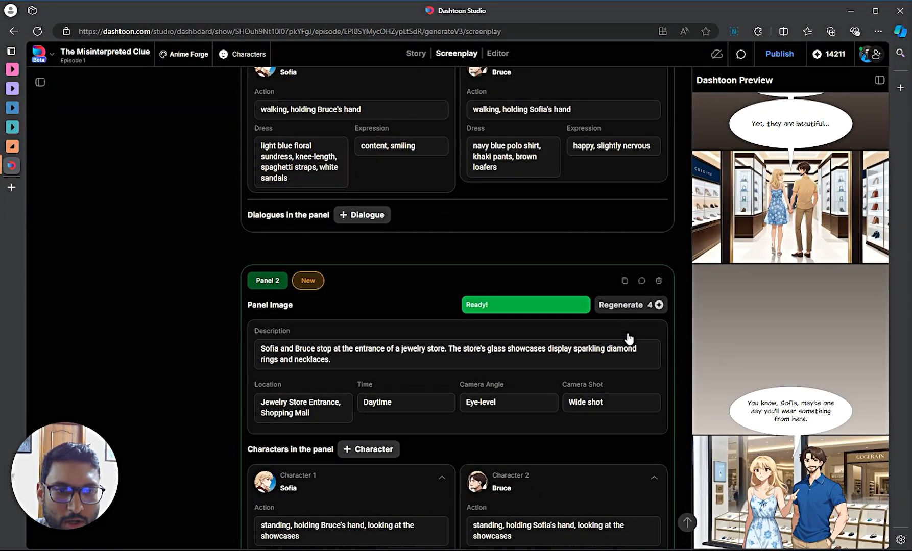
scroll(623, 230, "down", 3)
scroll(588, 206, "up", 2)
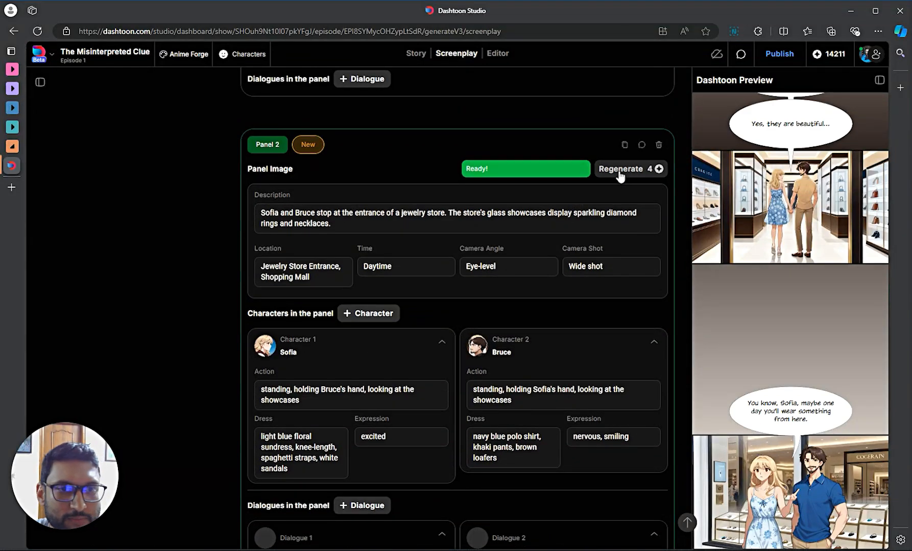
scroll(609, 228, "down", 6)
scroll(592, 230, "up", 6)
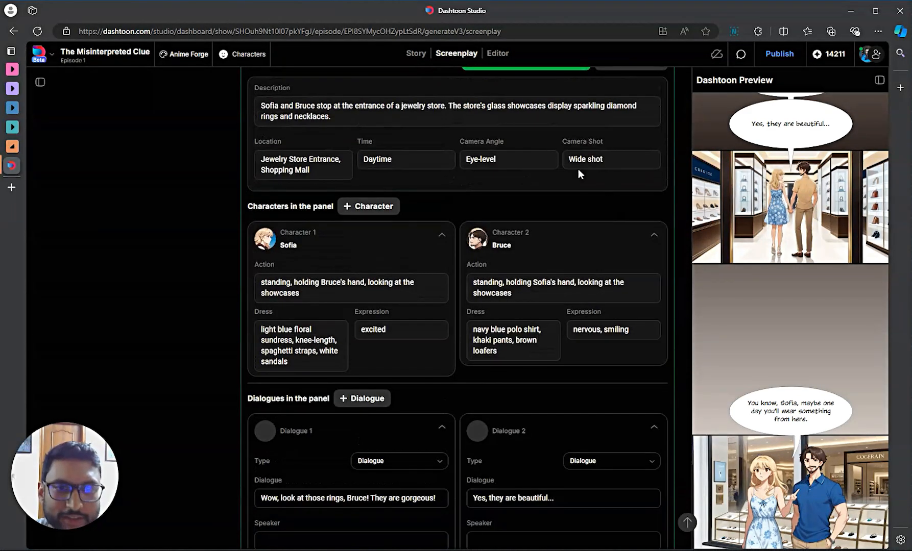
scroll(449, 194, "down", 10)
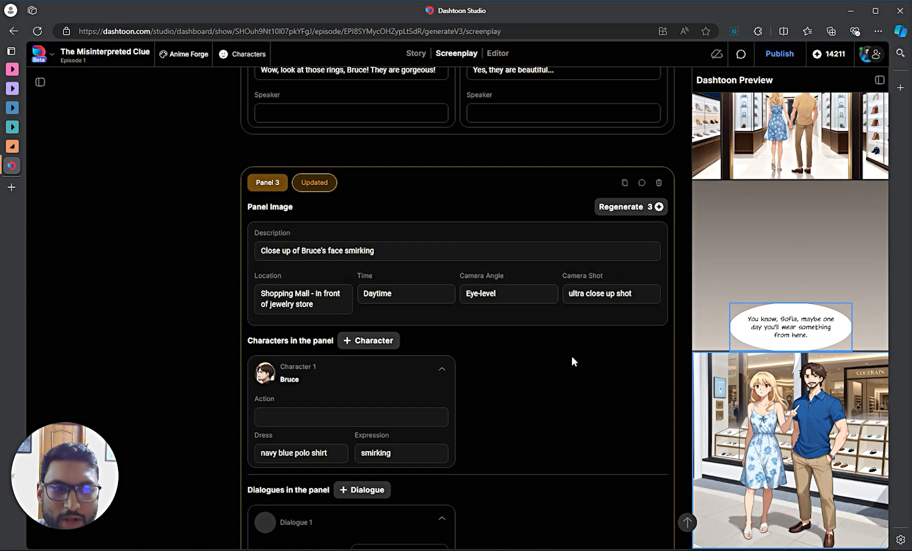
scroll(571, 357, "down", 1)
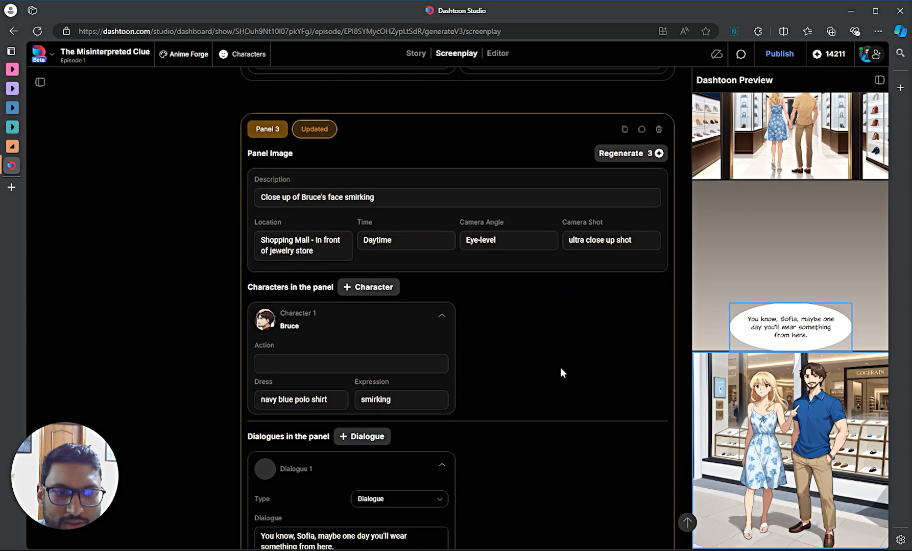
- Regenerate Panel 3's close-up of Bruce smirking, then scroll down toward Panel 5
left_click(625, 159)
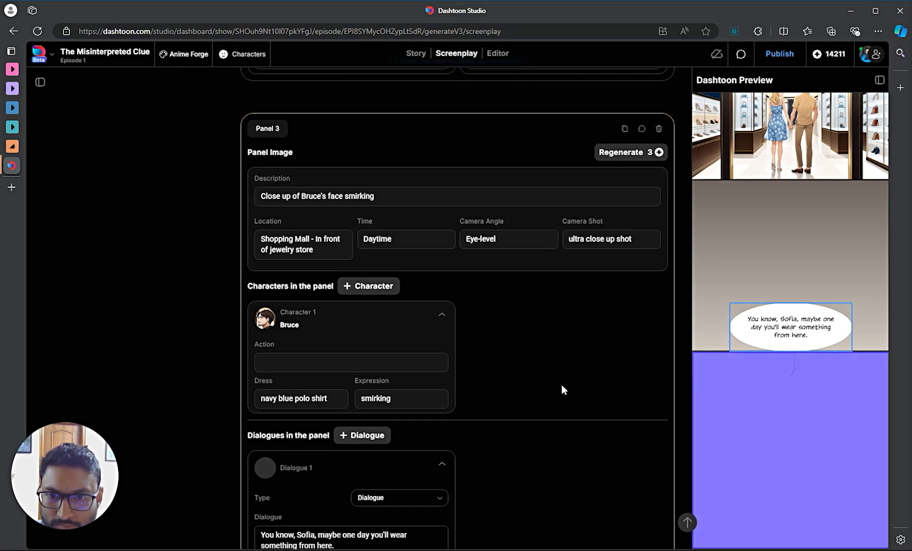
scroll(562, 386, "down", 2)
scroll(756, 398, "down", 2)
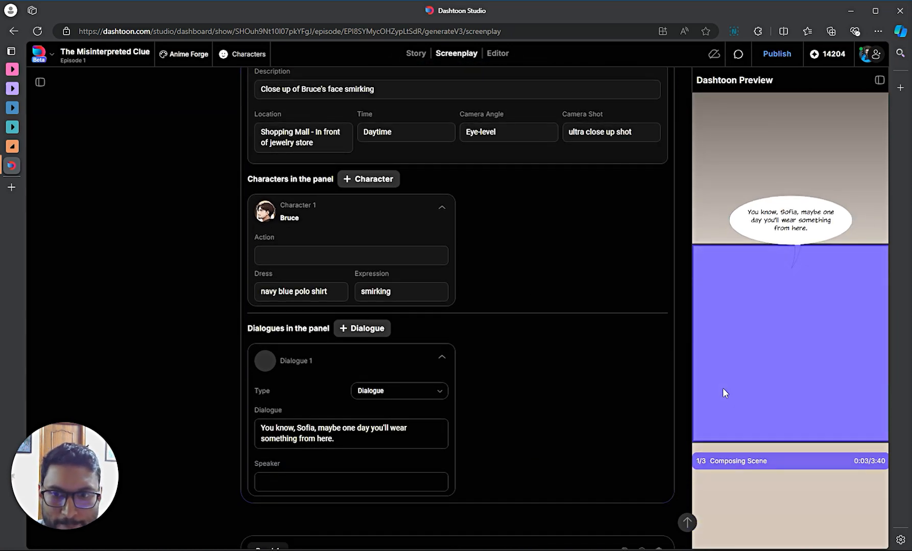
scroll(621, 388, "down", 1)
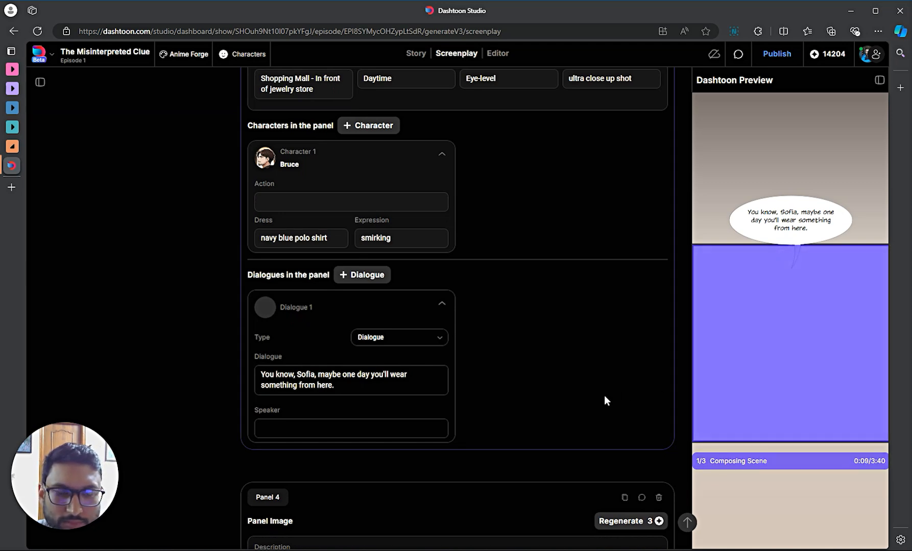
scroll(604, 398, "down", 8)
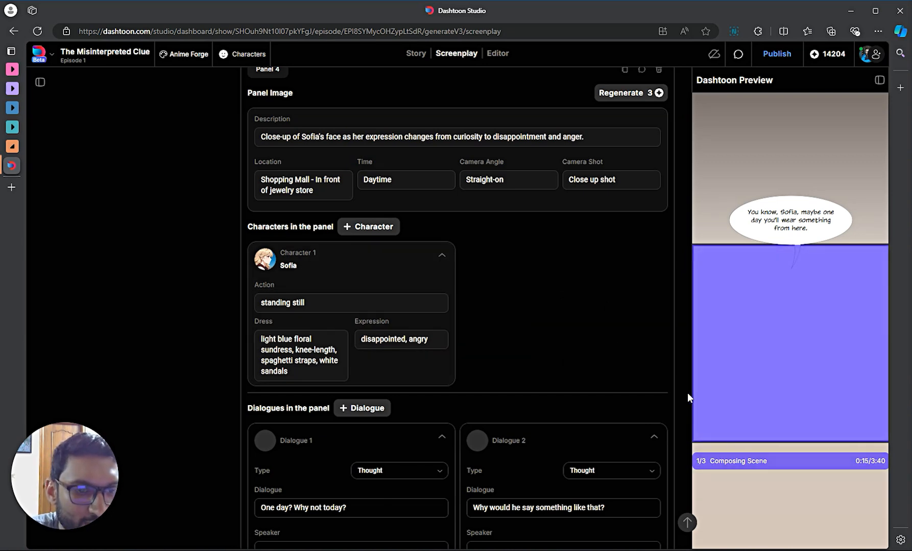
scroll(563, 341, "down", 3)
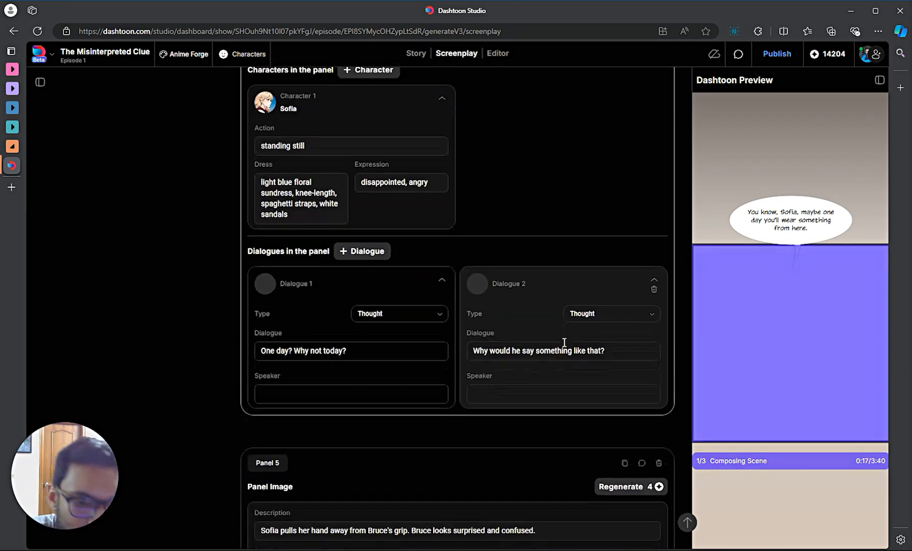
scroll(564, 332, "up", 1)
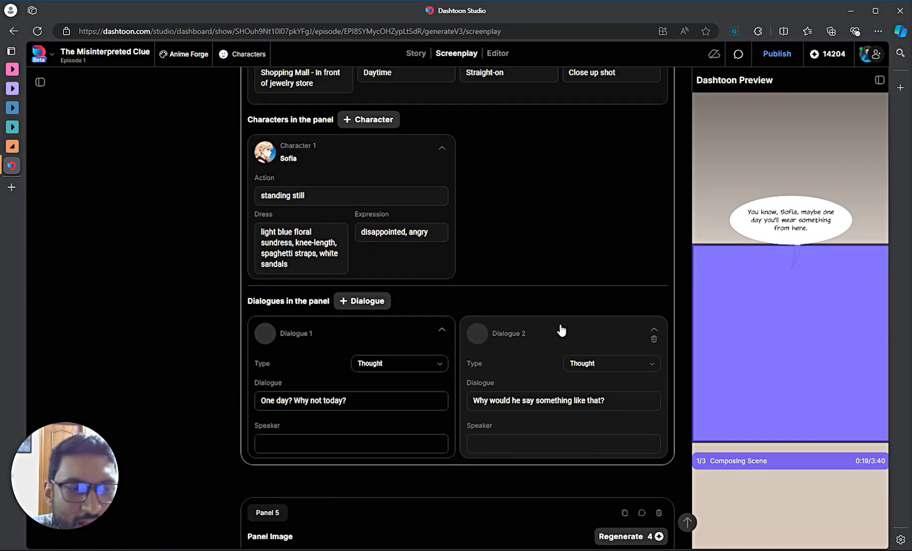
scroll(560, 326, "down", 1)
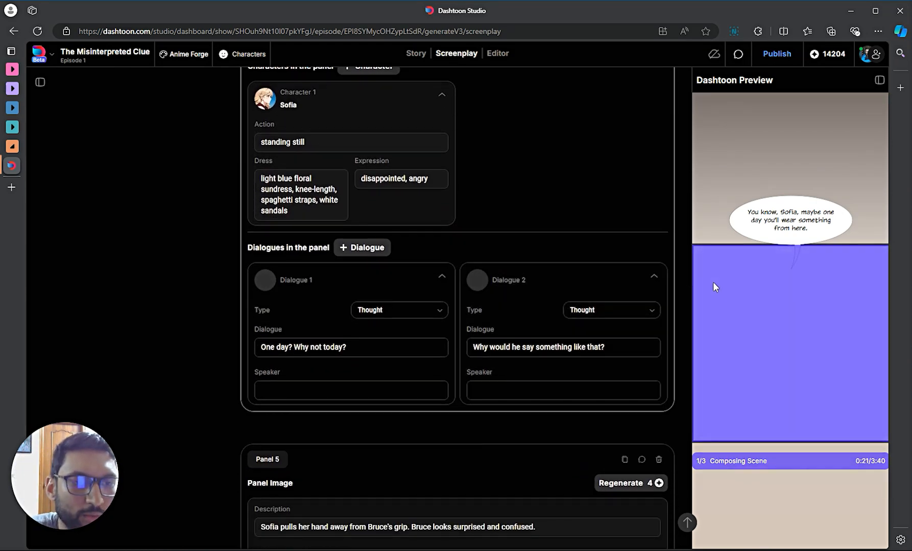
scroll(567, 336, "up", 2)
scroll(564, 339, "down", 4)
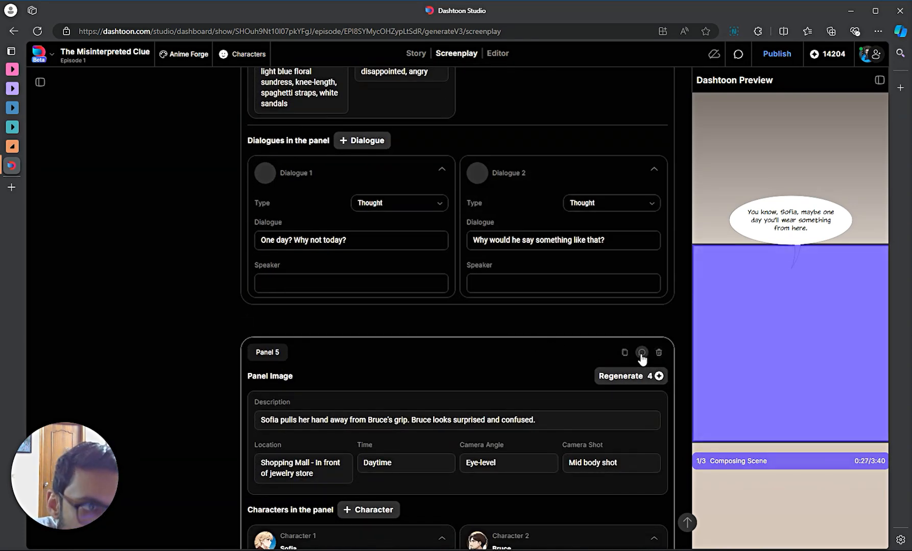
scroll(624, 364, "down", 6)
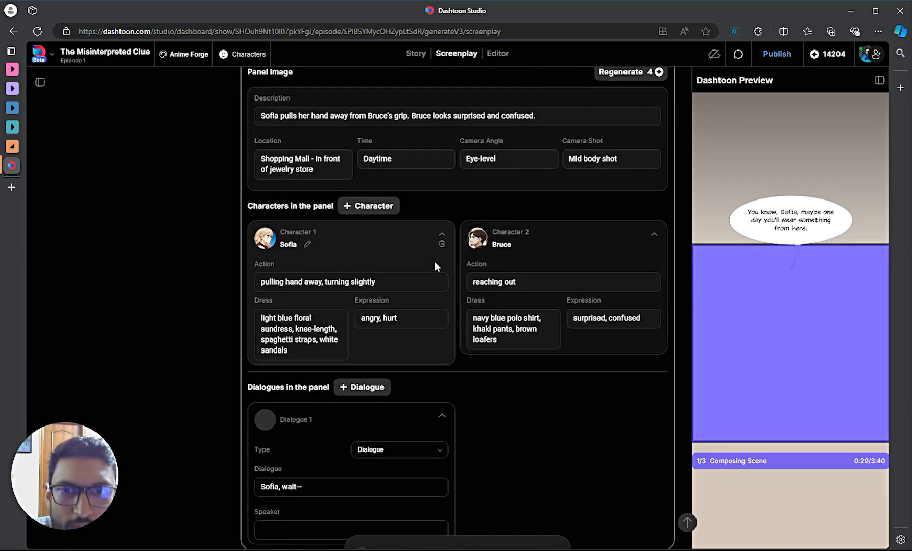
- Post the comment 'this panel needs better coloring' on Panel 5
scroll(517, 446, "down", 2)
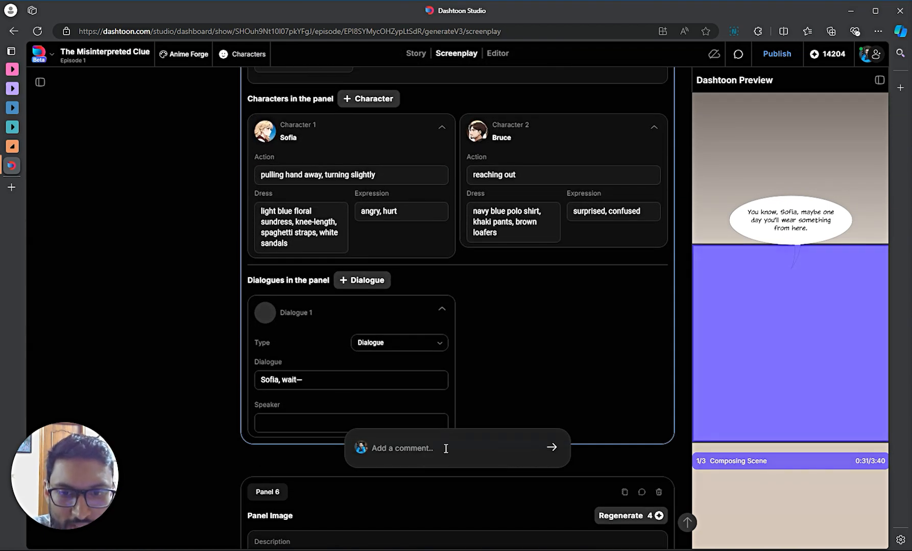
type("this ")
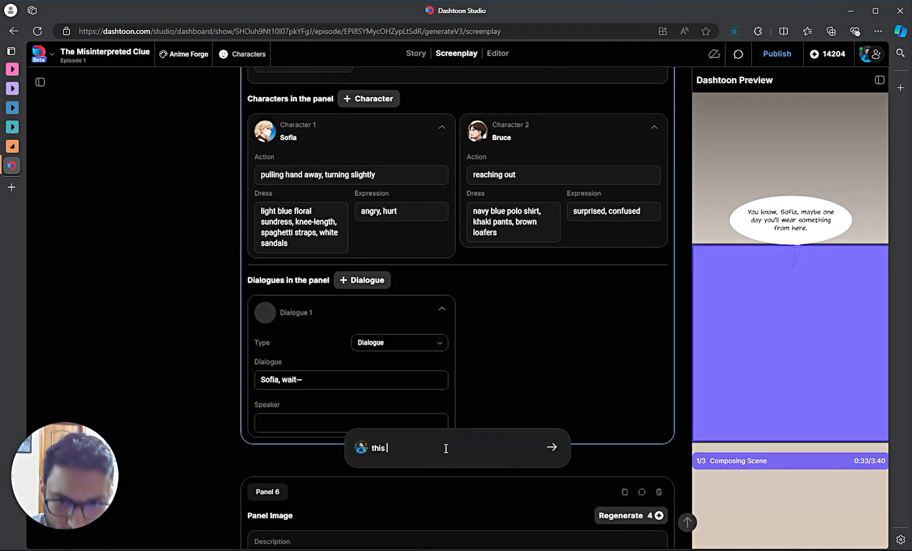
type("panel needs ")
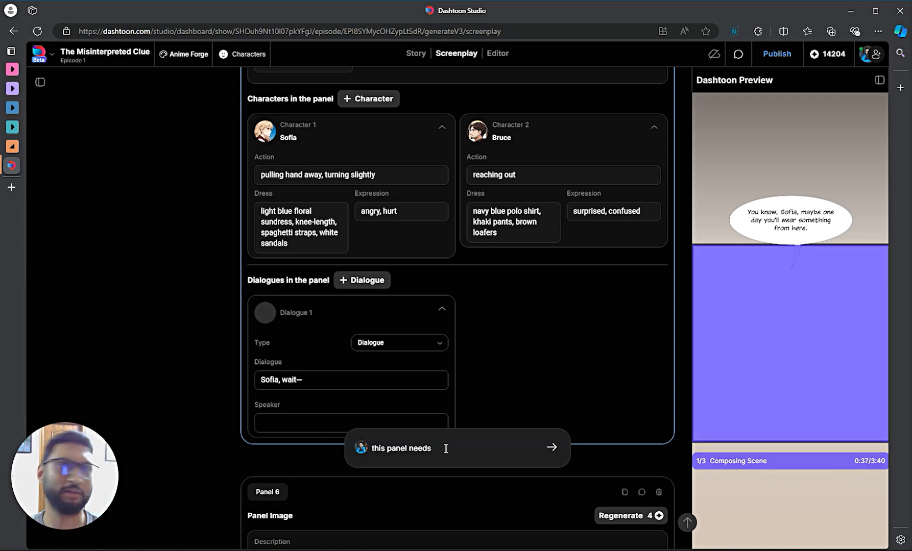
type("better")
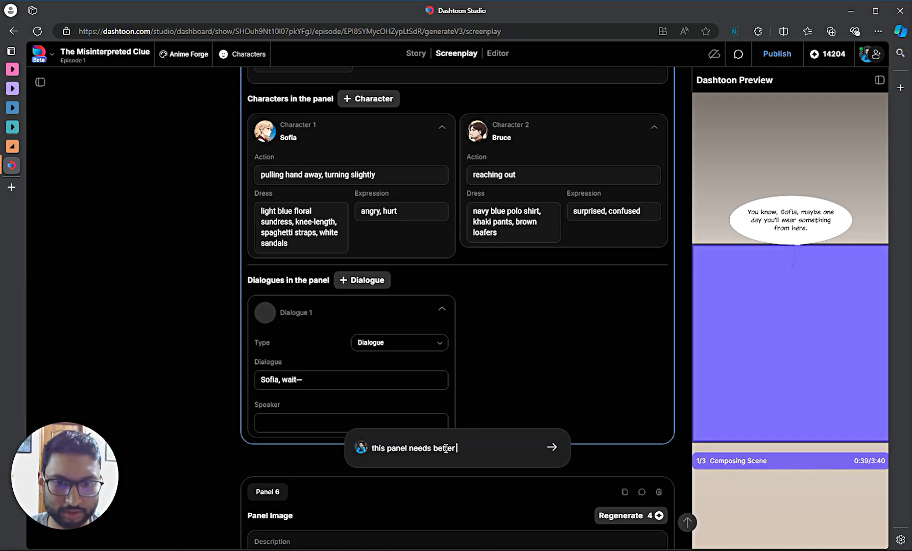
type(" coloring")
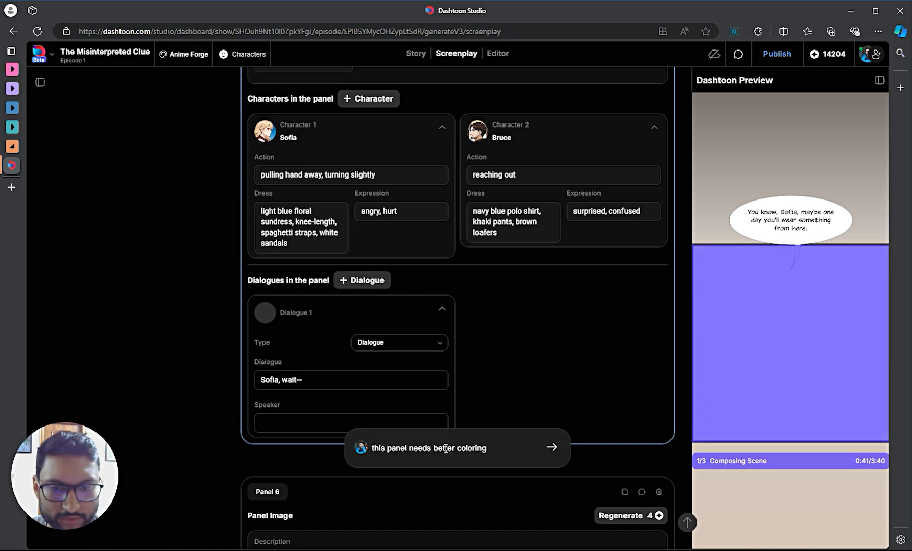
key("Return")
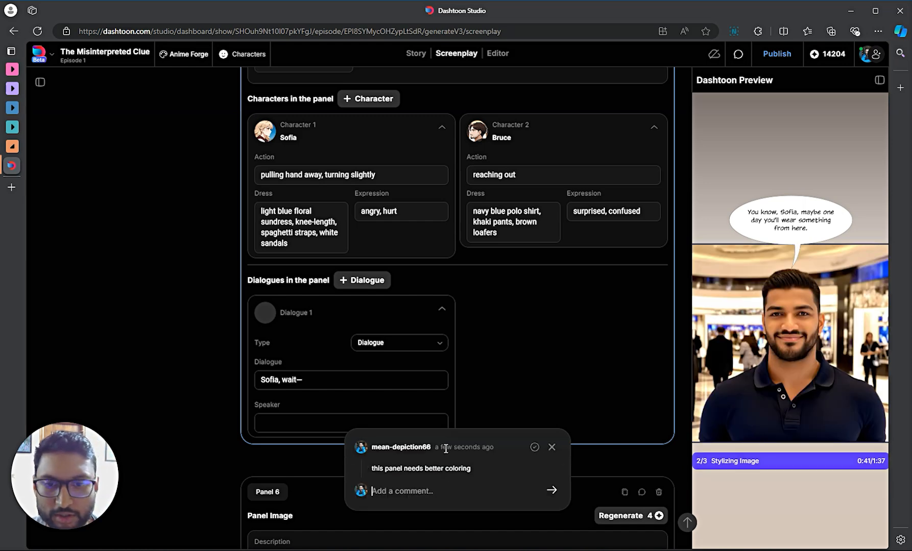
- Close and reopen Panel 5's comment thread to confirm the comment was posted
left_click(549, 411)
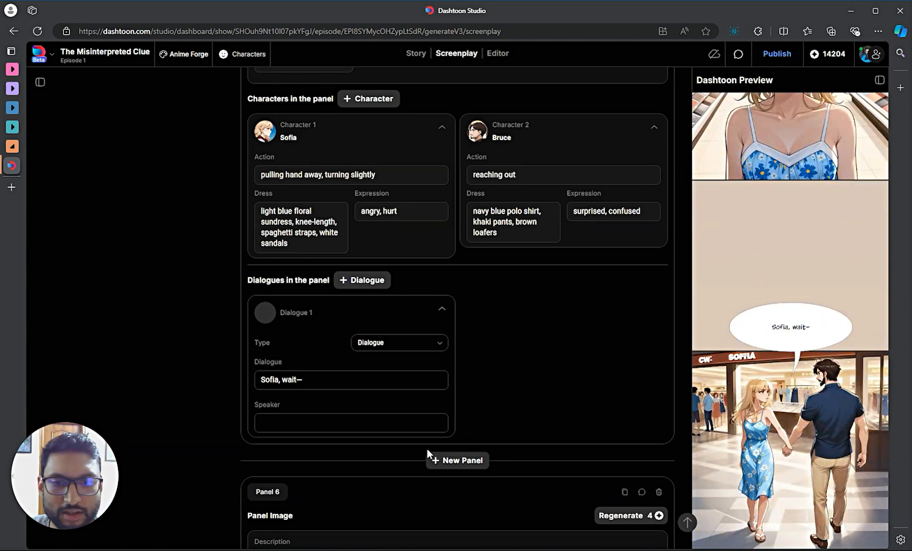
scroll(427, 449, "up", 4)
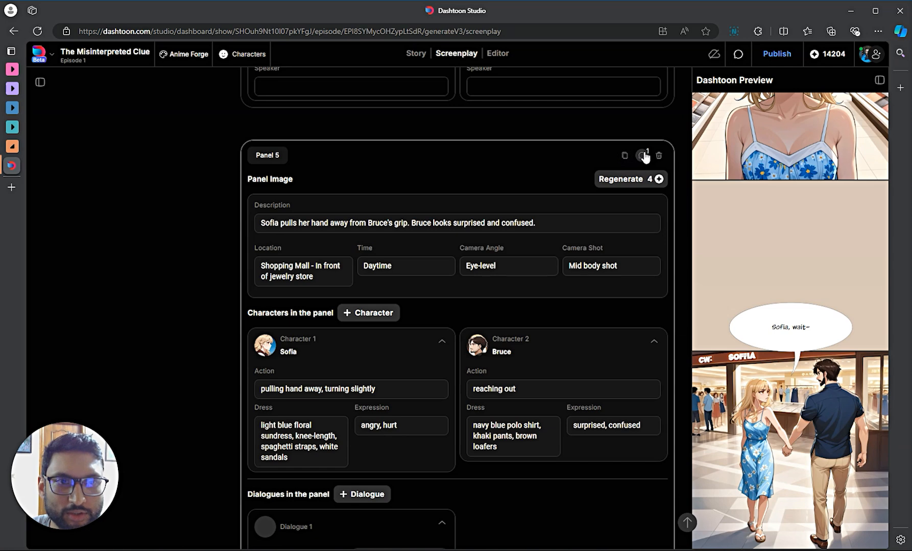
left_click(643, 155)
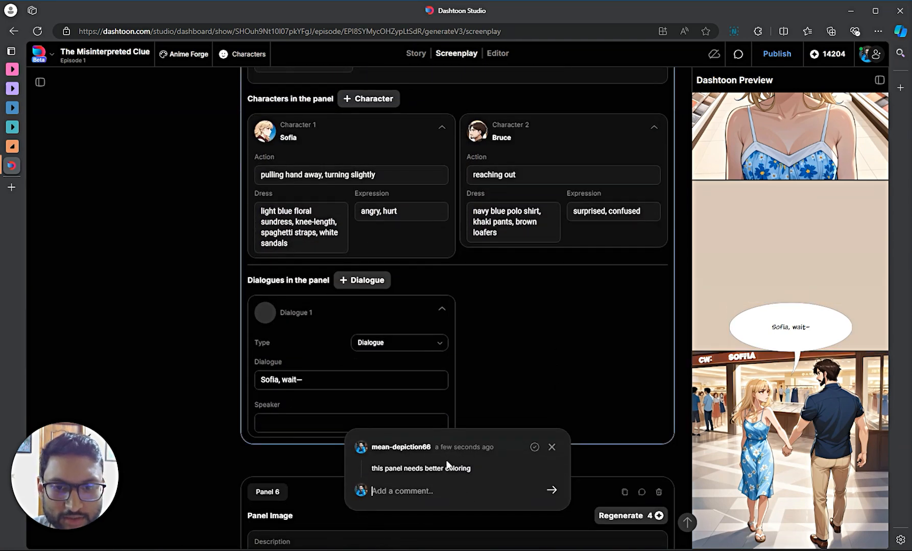
left_click(537, 317)
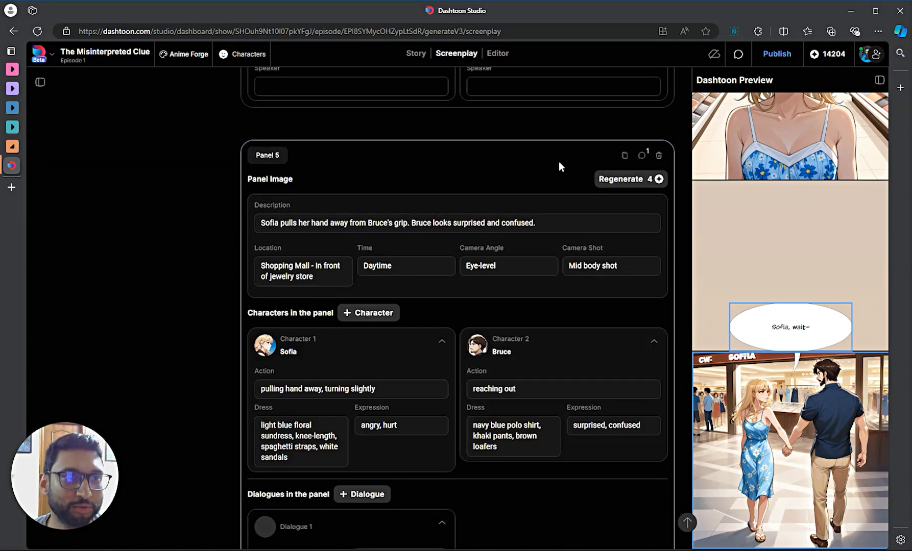
- Invite a new teammate to the show by entering their e-mail address
left_click(873, 57)
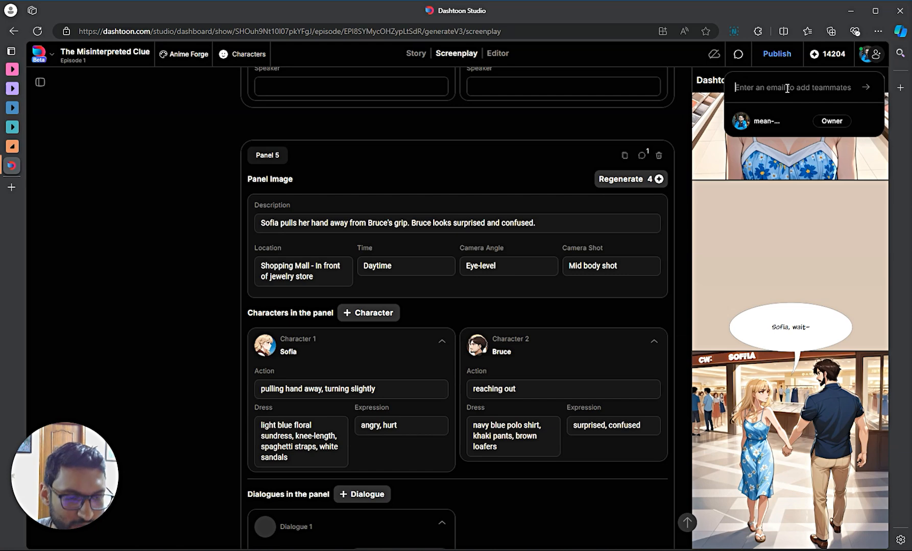
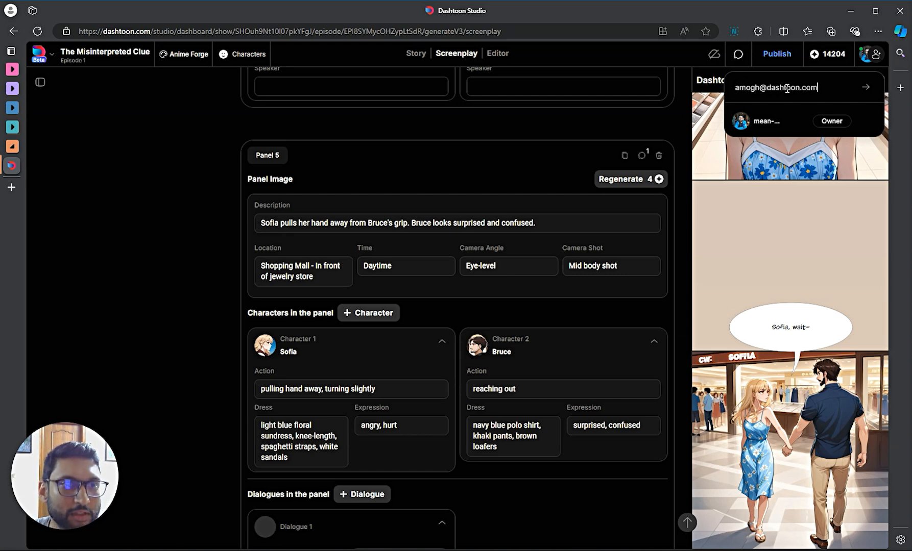
key("Return")
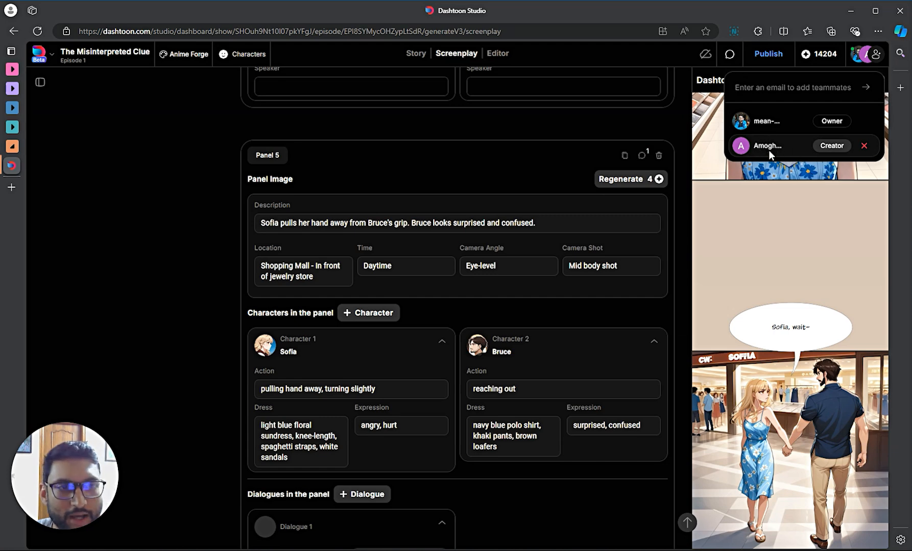
- Keep the new teammate's role as Creator and close the teammates list
left_click(832, 147)
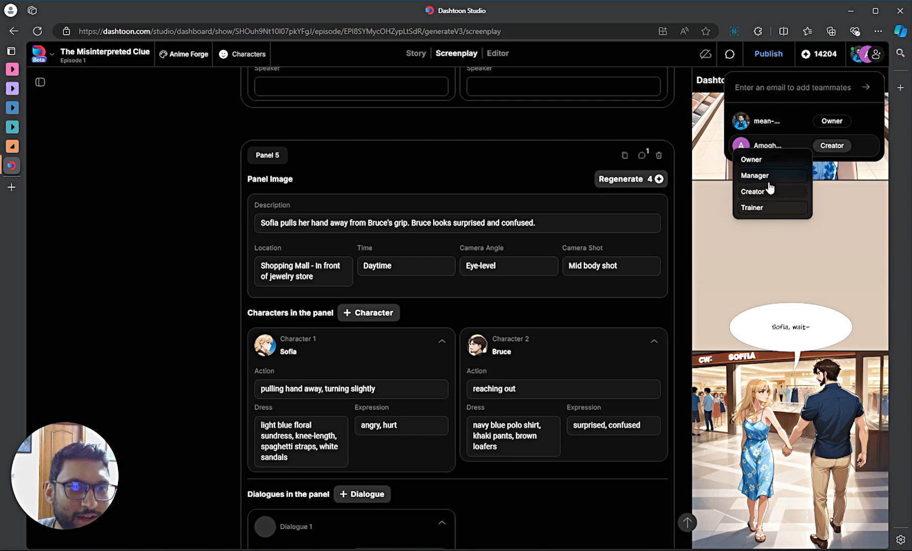
left_click(819, 149)
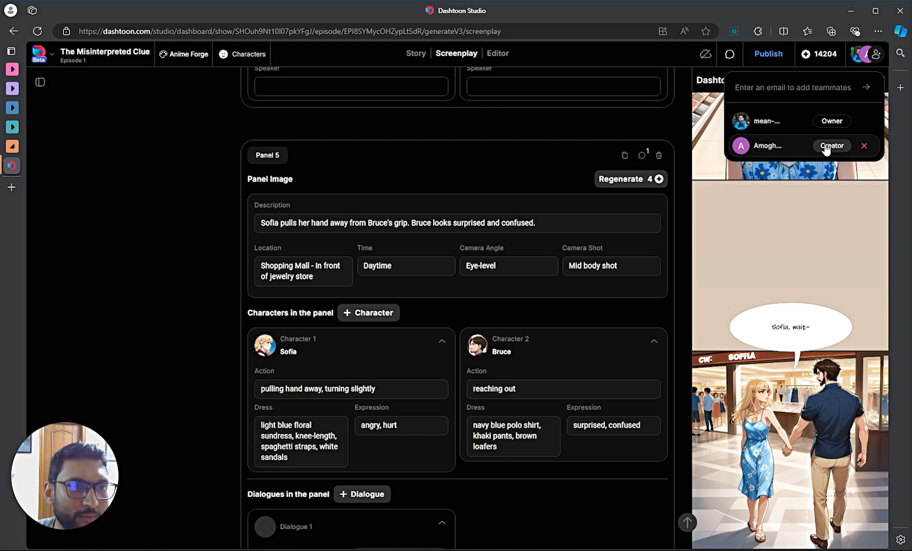
left_click(591, 128)
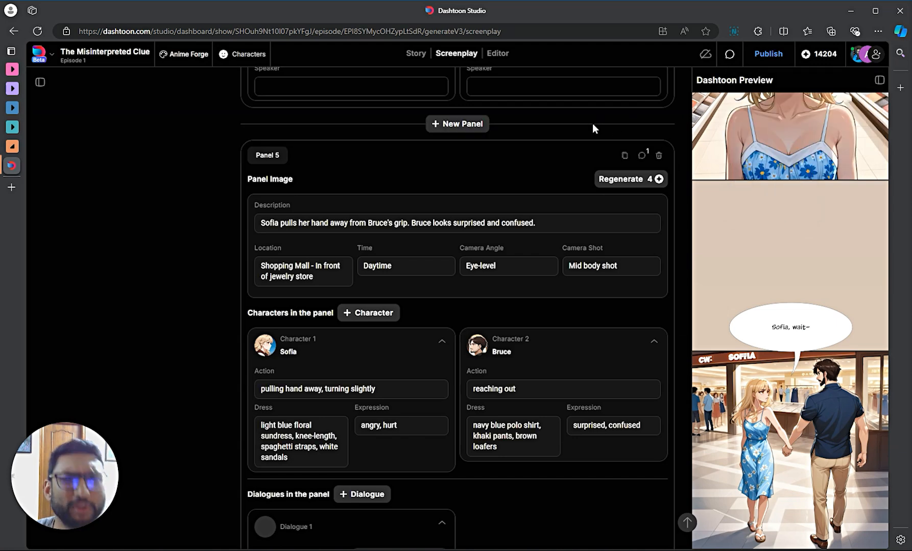
scroll(506, 170, "down", 1)
scroll(506, 170, "down", 1)
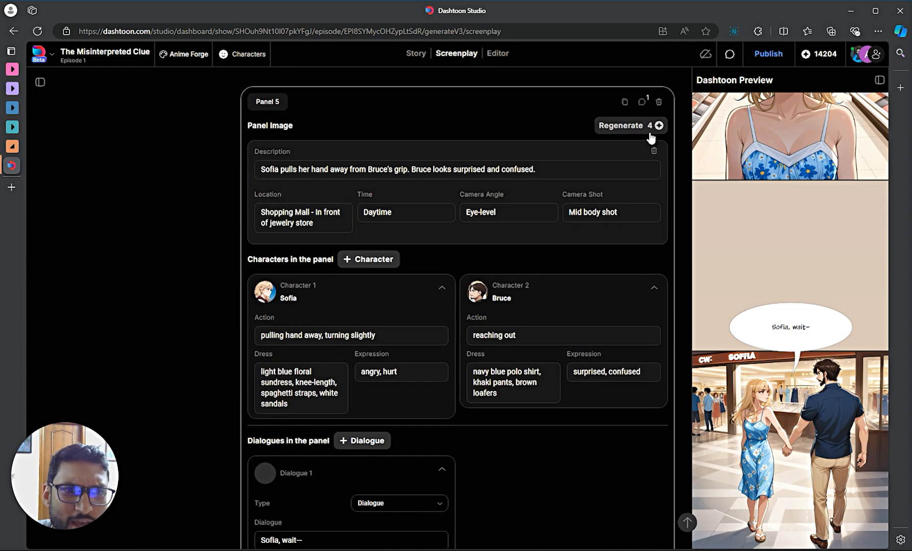
scroll(580, 169, "down", 3)
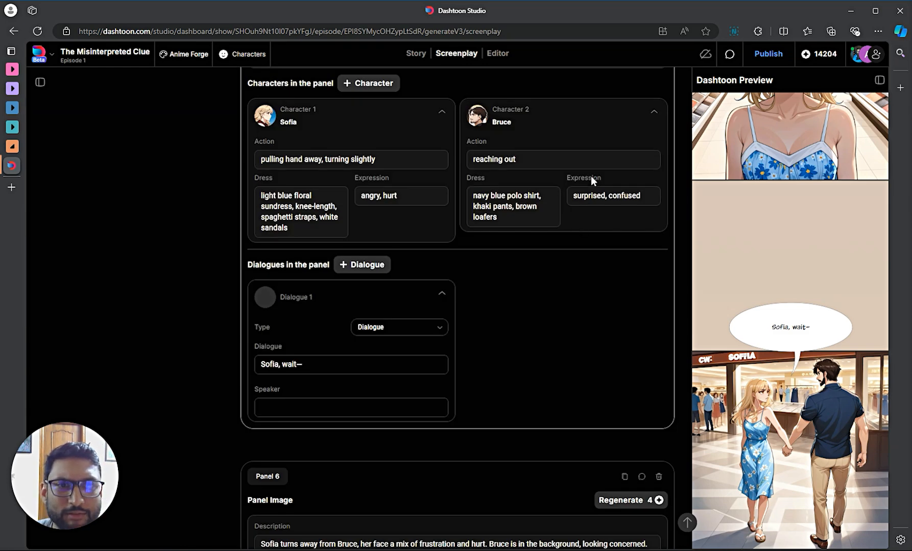
scroll(590, 176, "up", 4)
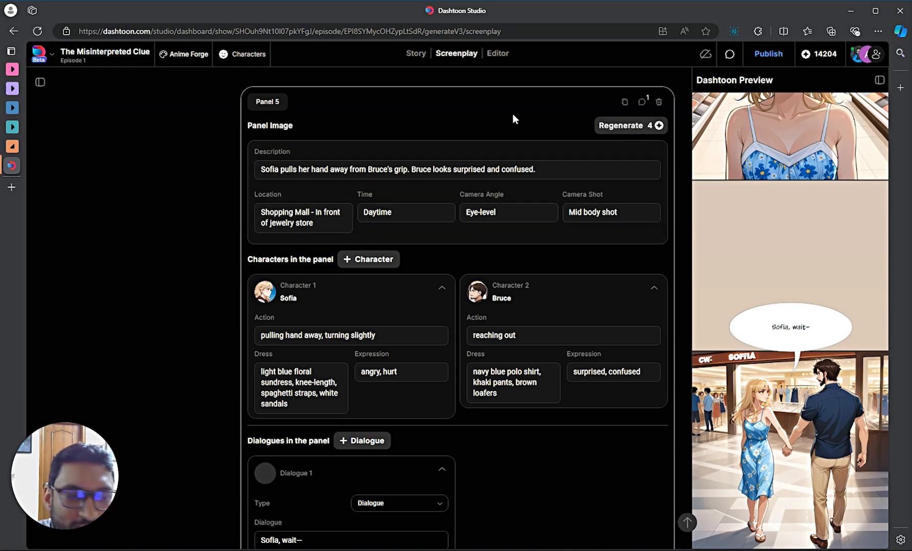
scroll(658, 189, "up", 1)
scroll(809, 226, "up", 10)
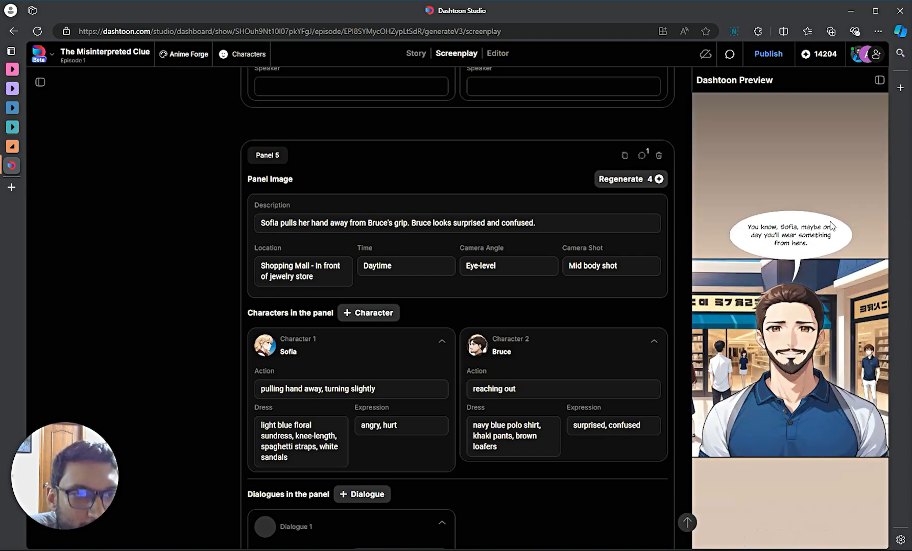
scroll(809, 226, "down", 10)
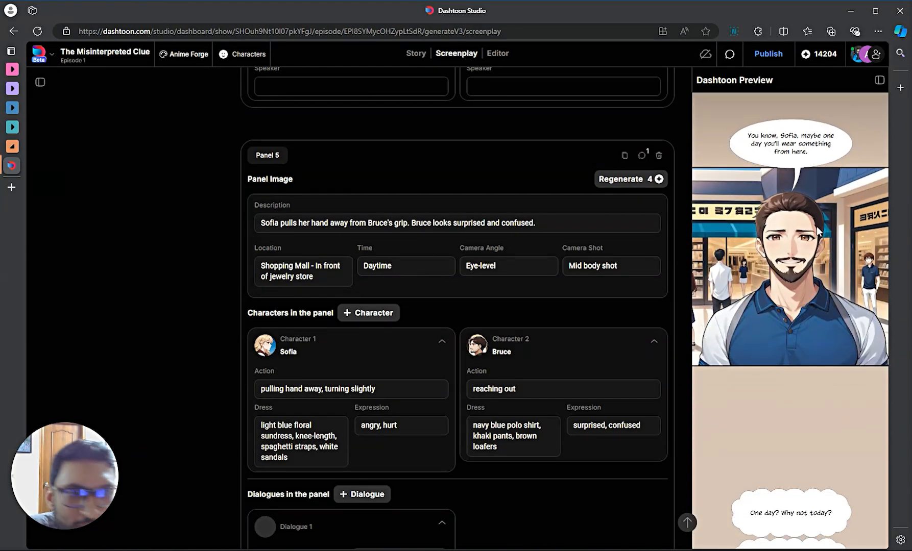
scroll(819, 226, "up", 5)
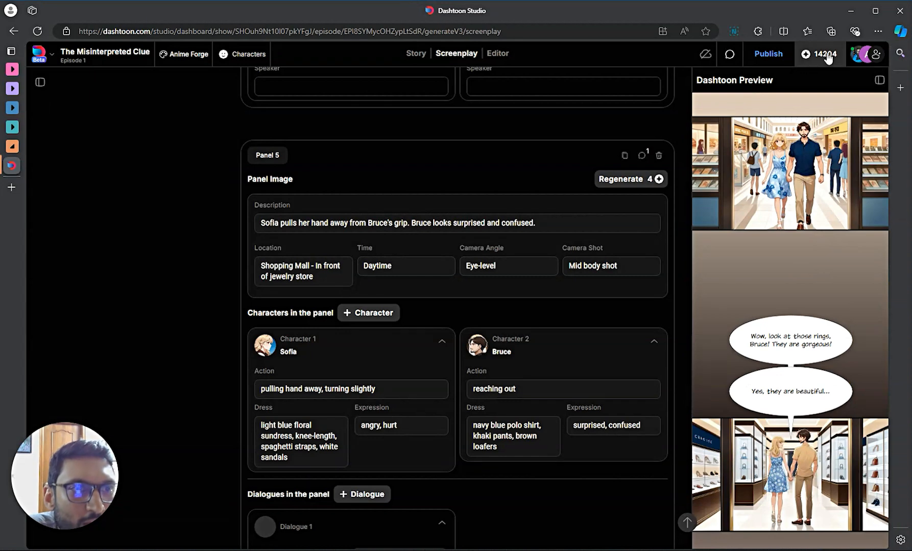
- Switch to the Editor, bring Page 1 into view, and select Frame 1 to show its Text2Image settings
left_click(498, 54)
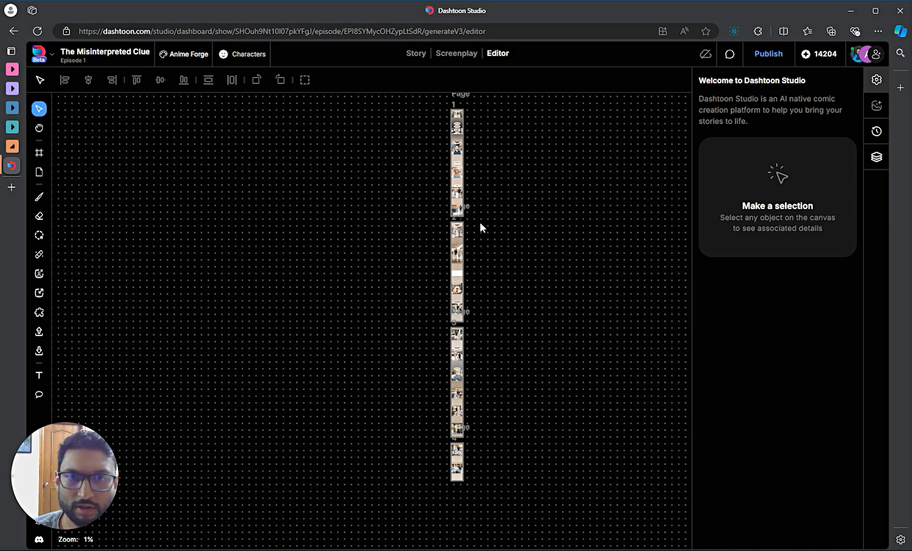
scroll(475, 129, "up", 2)
scroll(483, 163, "up", 2)
scroll(480, 204, "up", 7)
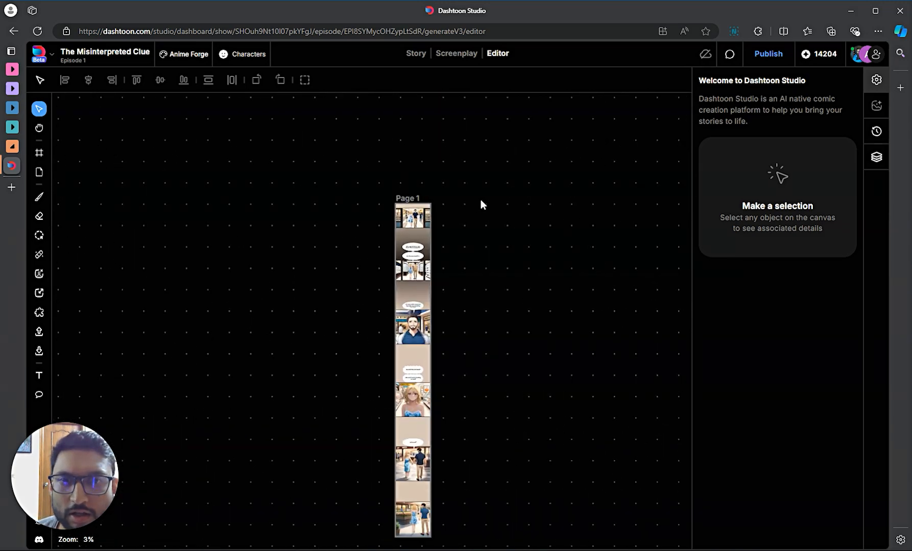
scroll(470, 240, "down", 2)
left_click_drag(498, 205, 634, 317)
scroll(452, 239, "up", 2)
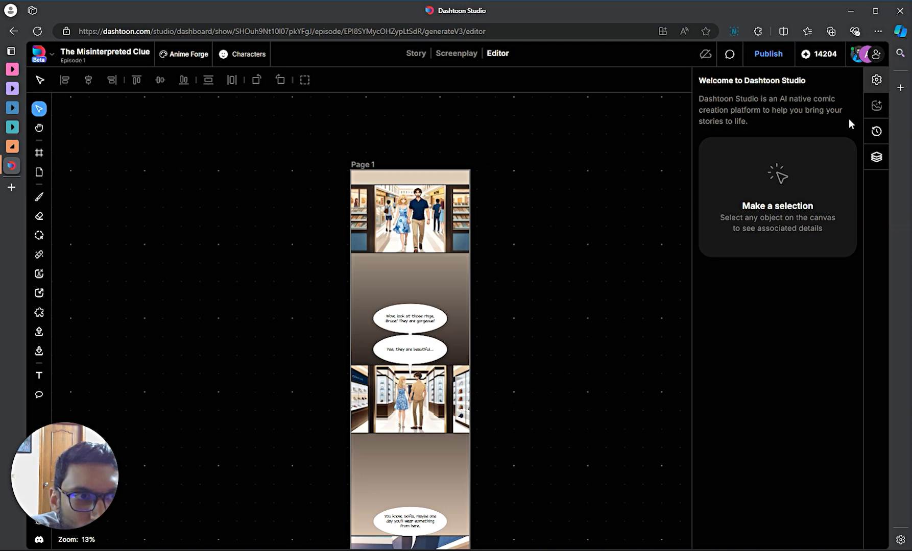
left_click(380, 235)
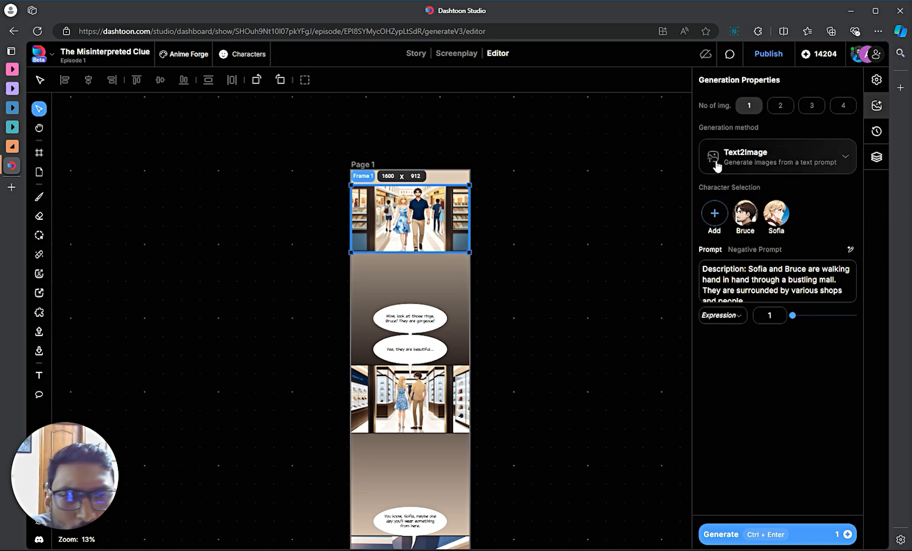
left_click(752, 159)
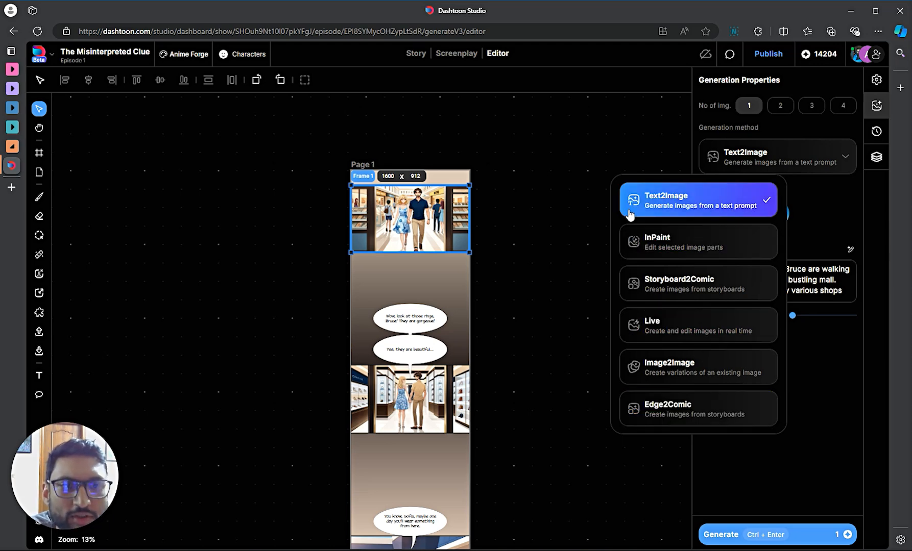
left_click(535, 248)
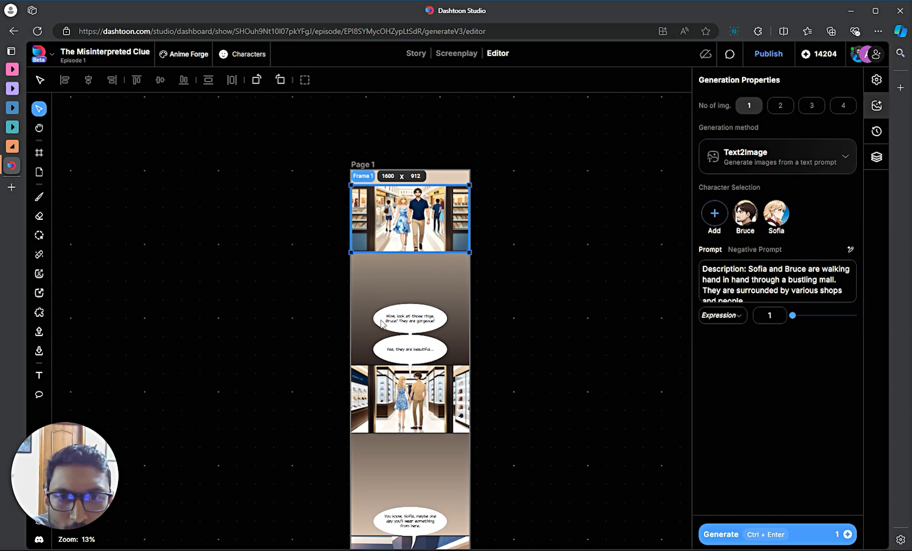
left_click(704, 159)
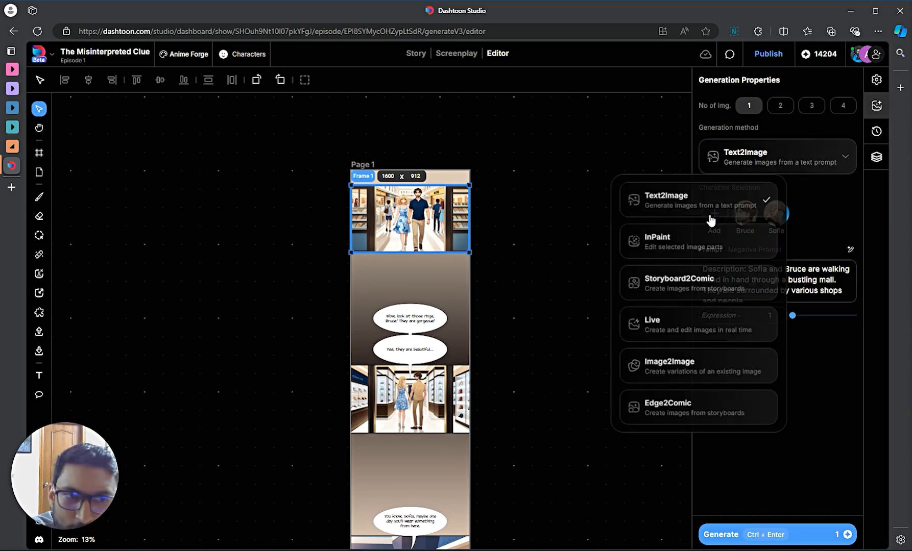
left_click(556, 257)
- Zoom into Frame 1 and change its generation method to InPaint
scroll(391, 195, "up", 10)
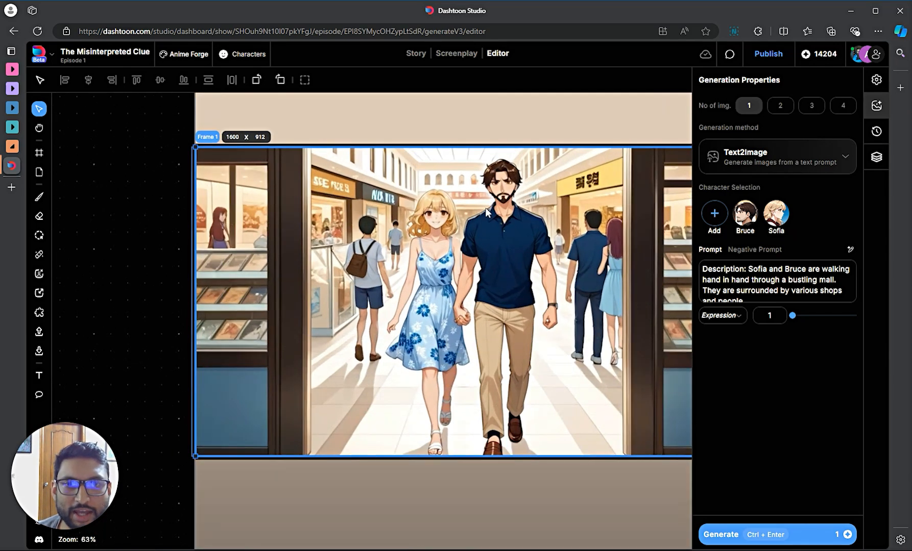
scroll(457, 225, "down", 3)
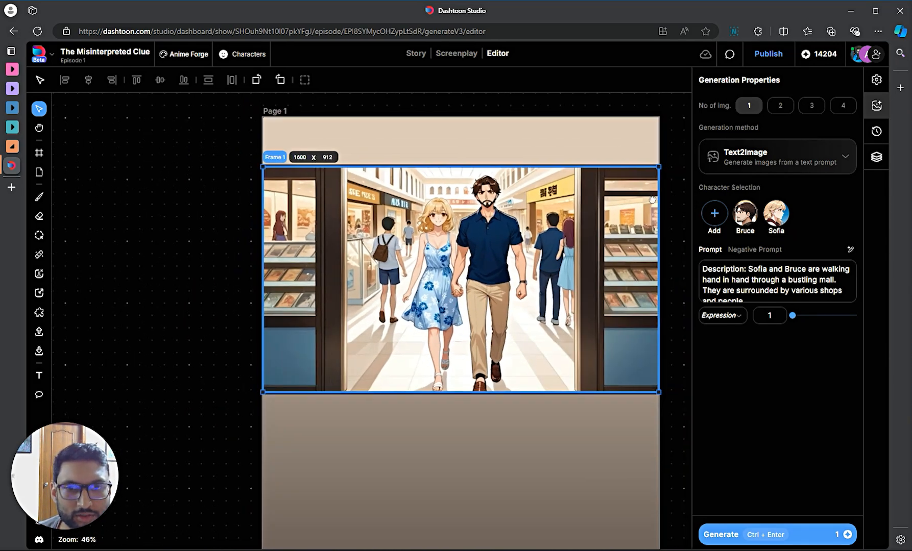
scroll(659, 209, "up", 2)
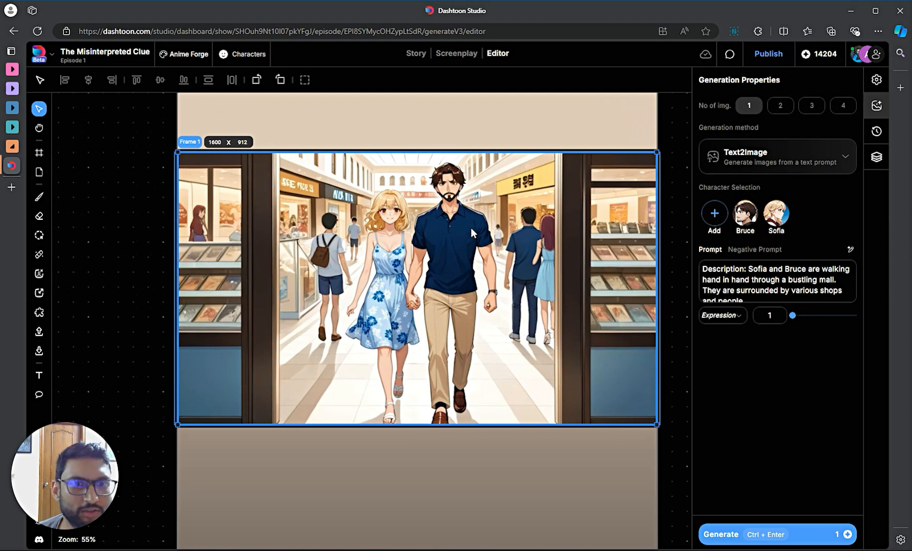
scroll(470, 228, "up", 4)
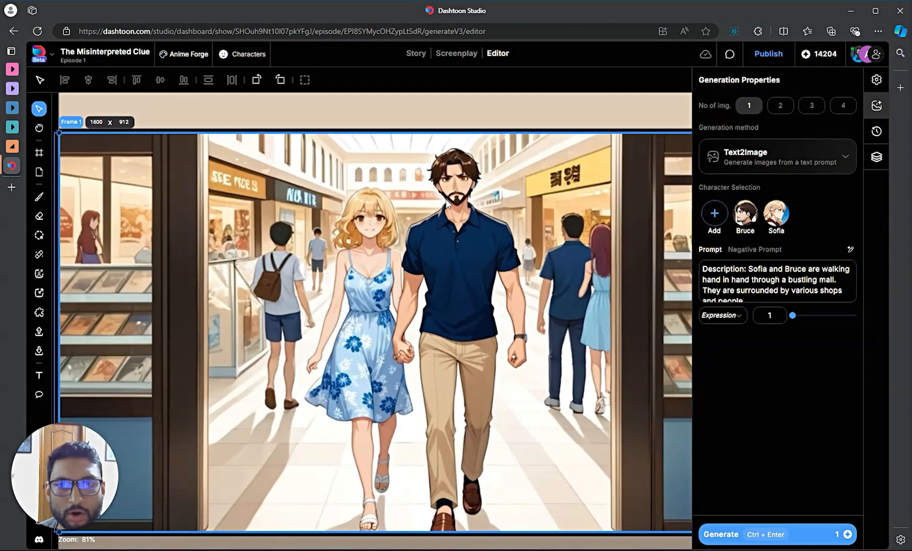
scroll(447, 203, "down", 2)
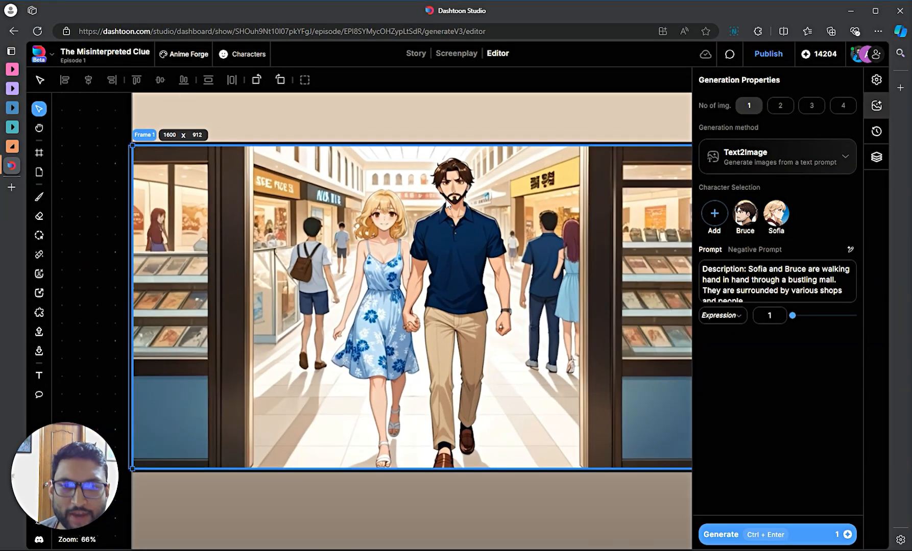
scroll(448, 203, "down", 1)
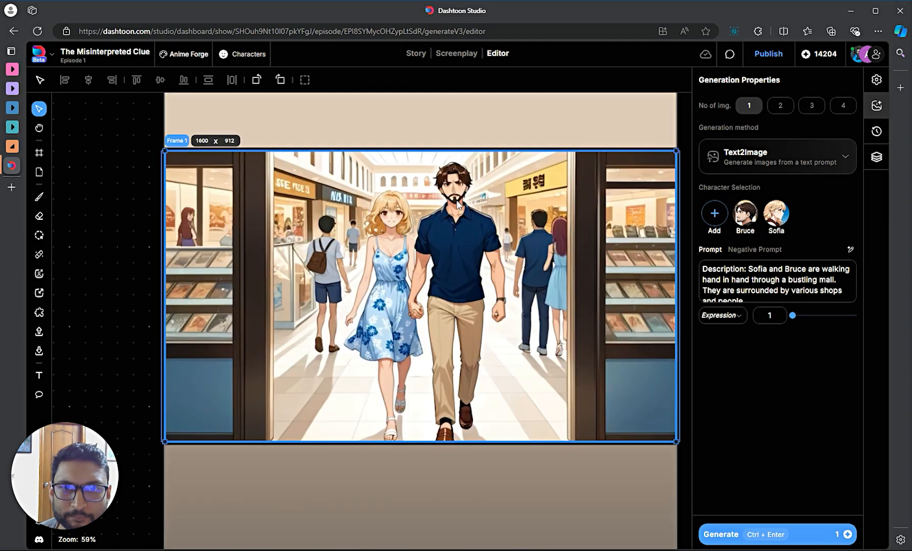
scroll(457, 204, "up", 3)
scroll(458, 199, "down", 3)
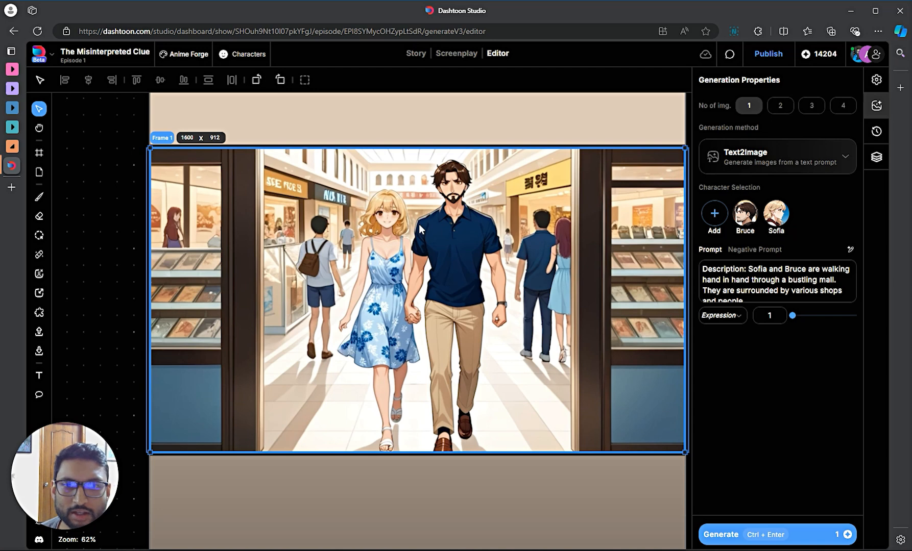
scroll(375, 251, "down", 2)
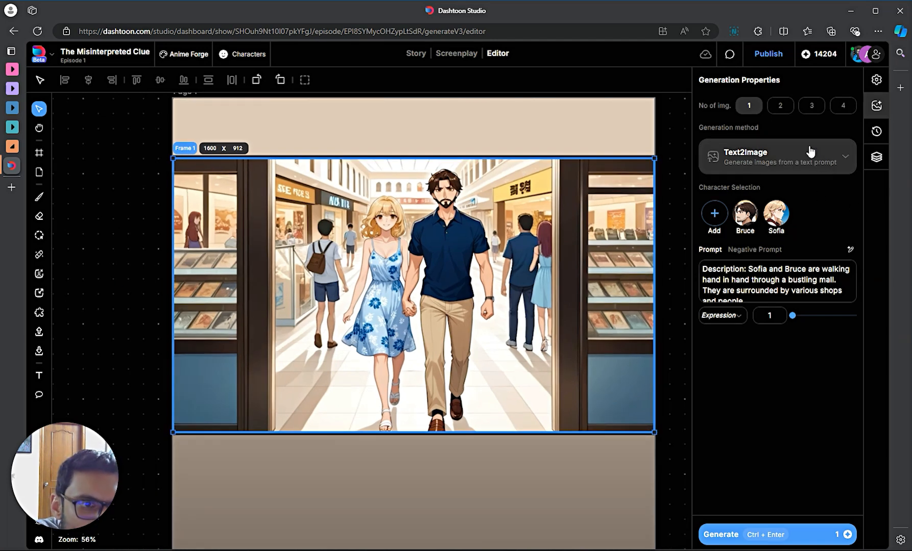
left_click(810, 161)
left_click(722, 248)
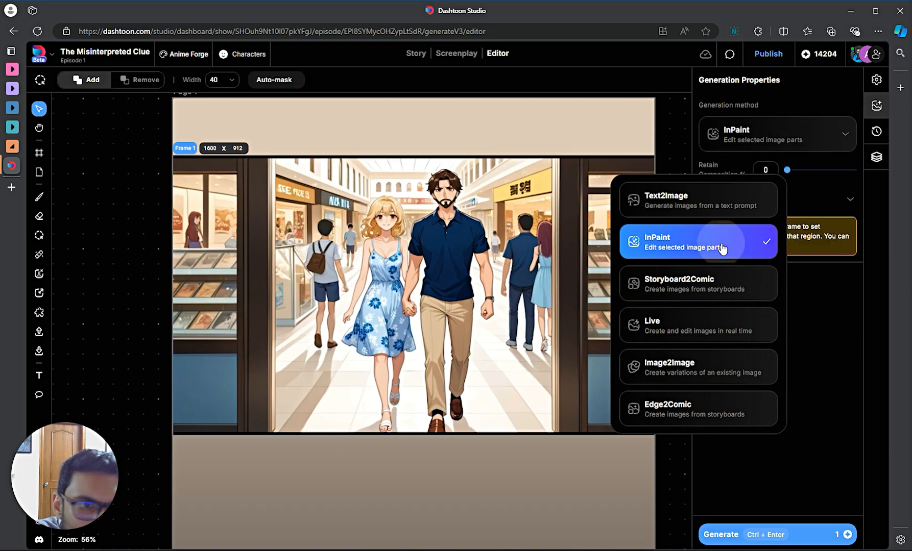
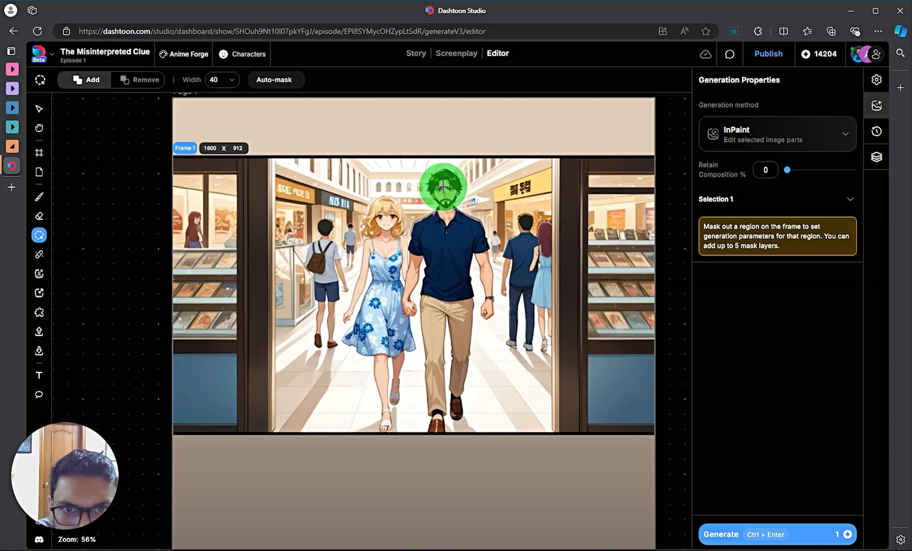
- Mask Bruce's face as InPaint Selection 1 and Sofia's face as Selection 2
left_click(443, 187)
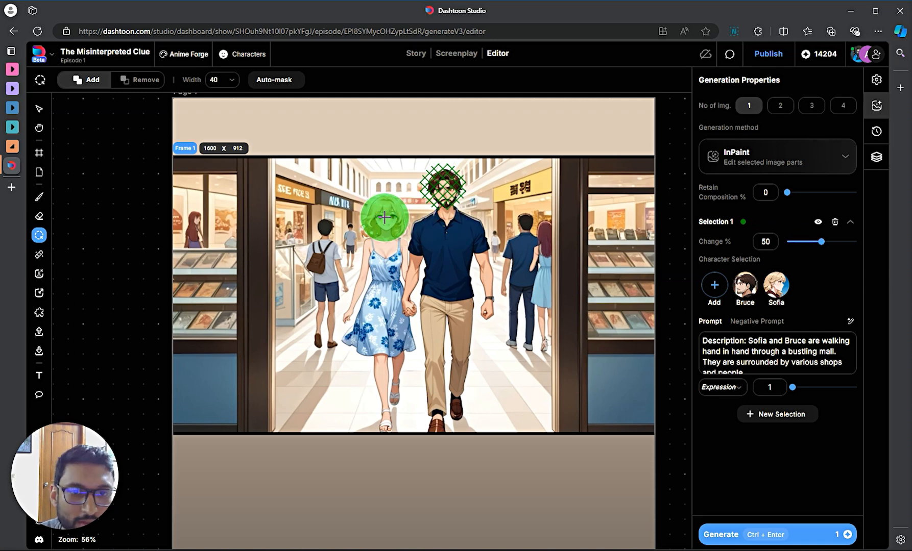
left_click(766, 415)
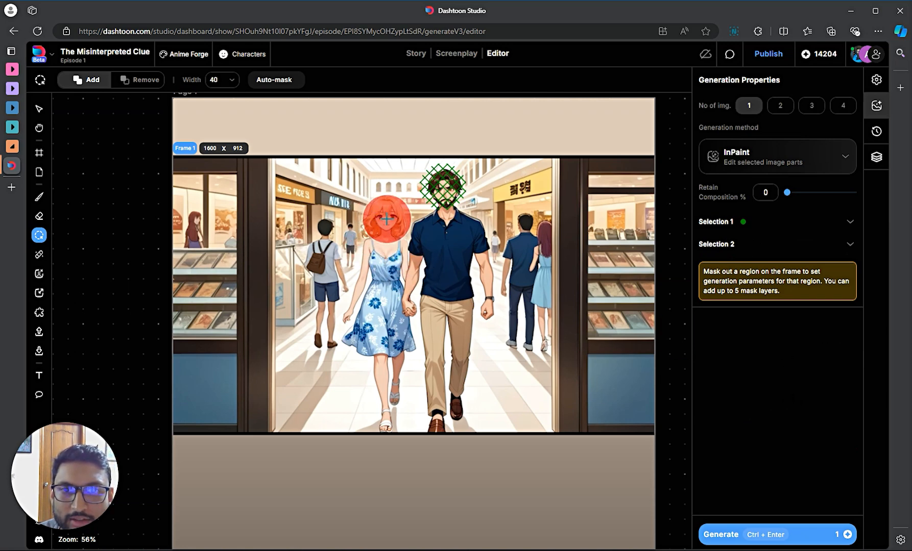
left_click(387, 219)
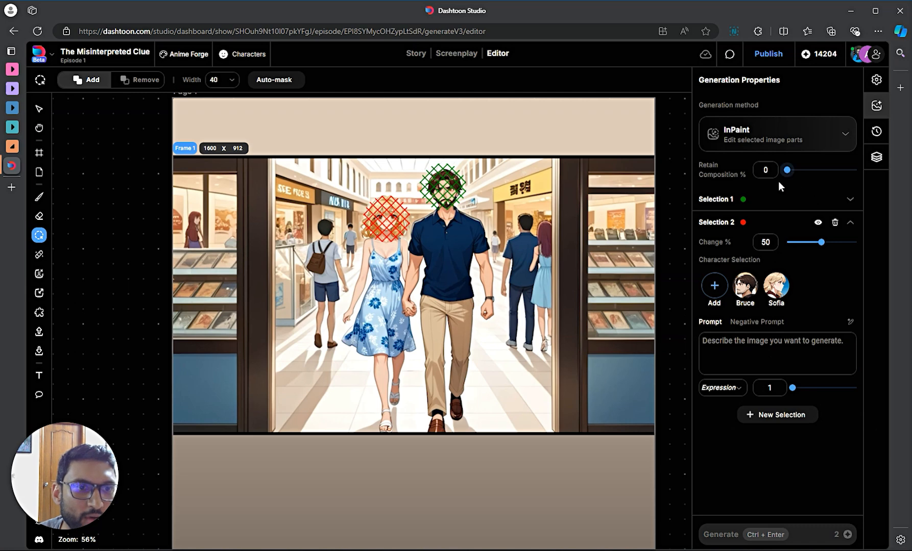
left_click(772, 204)
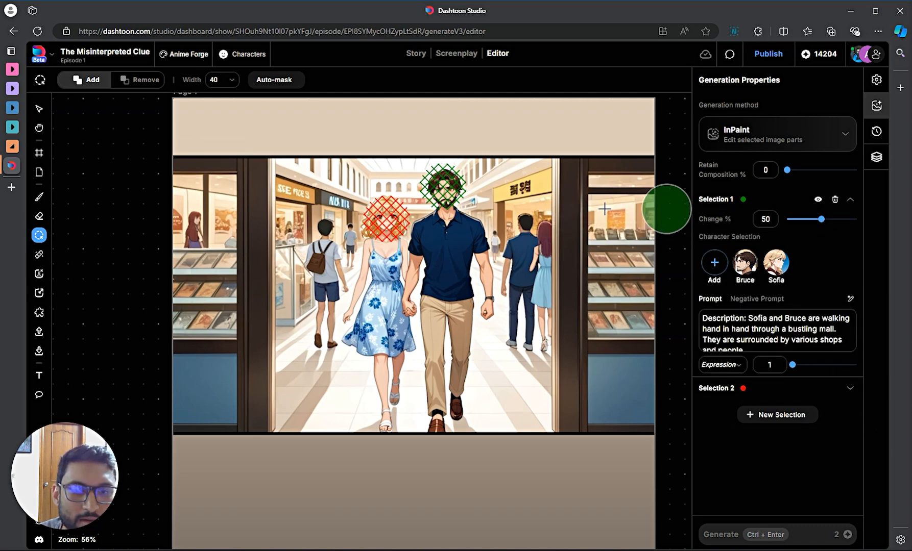
- Replace Selection 1's scene prompt with Bruce's character description
left_click(778, 335)
key("ctrl+a")
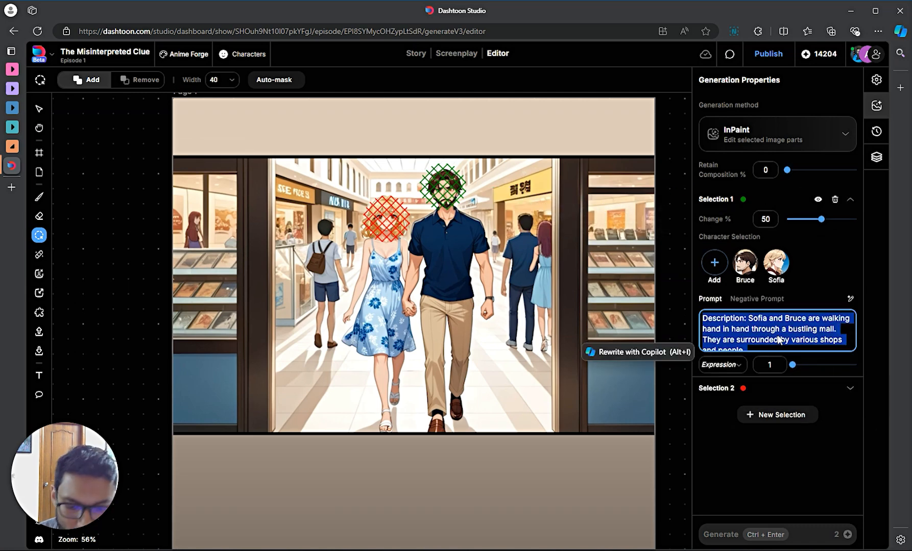
key("BackSpace")
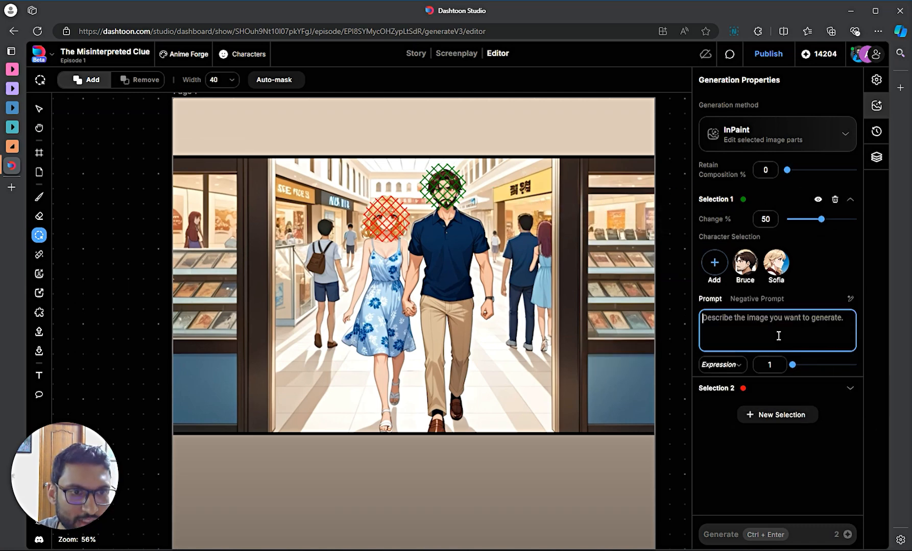
left_click(745, 265)
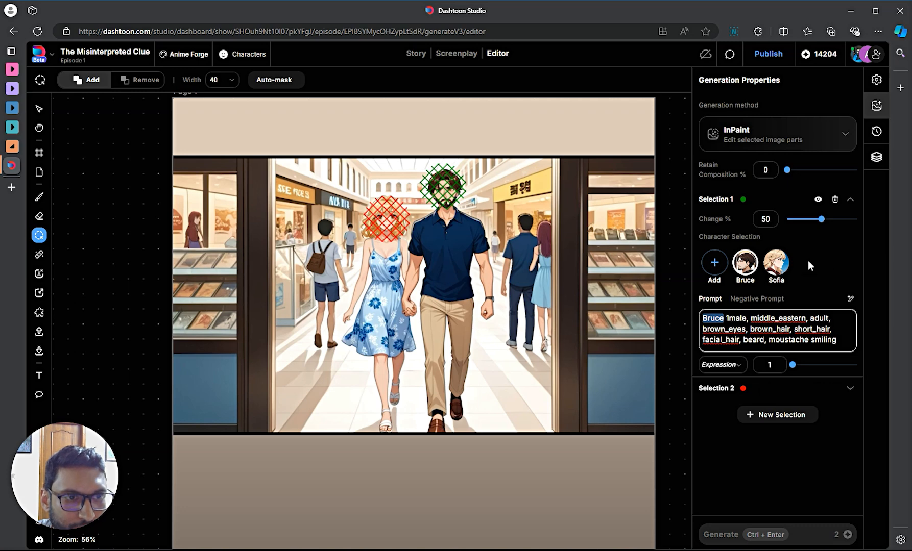
- Set Selection 1's Change % slider to about 51
mouse_move(821, 219)
left_mouse_down()
mouse_move(836, 220)
mouse_move(824, 224)
left_mouse_up()
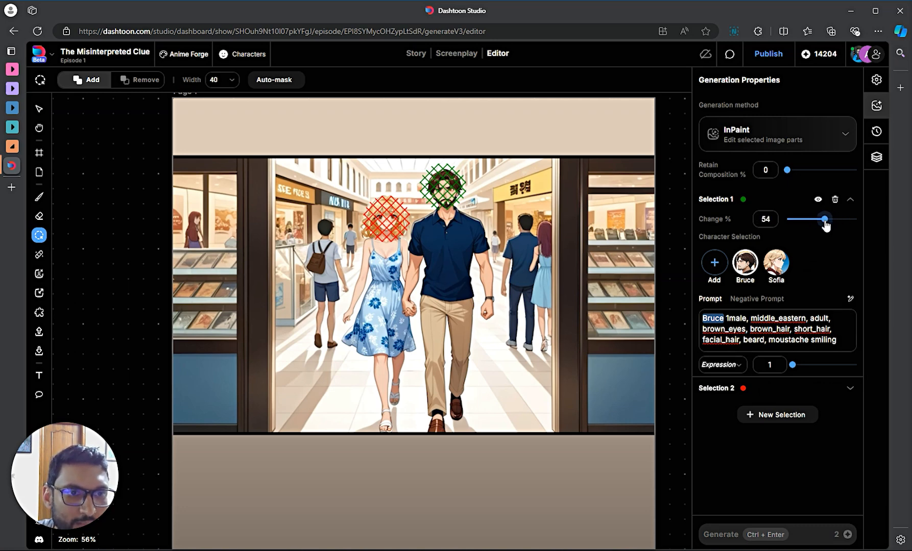
mouse_move(716, 217)
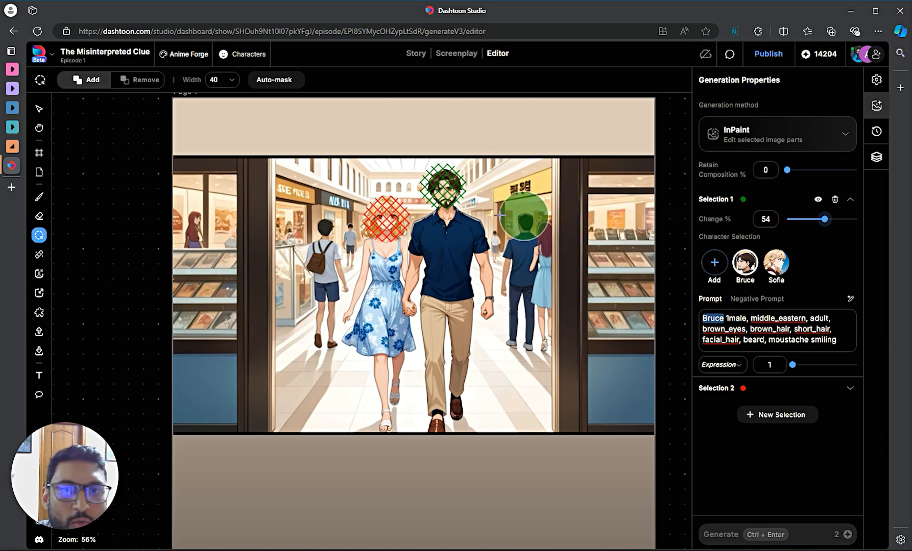
left_click(847, 314)
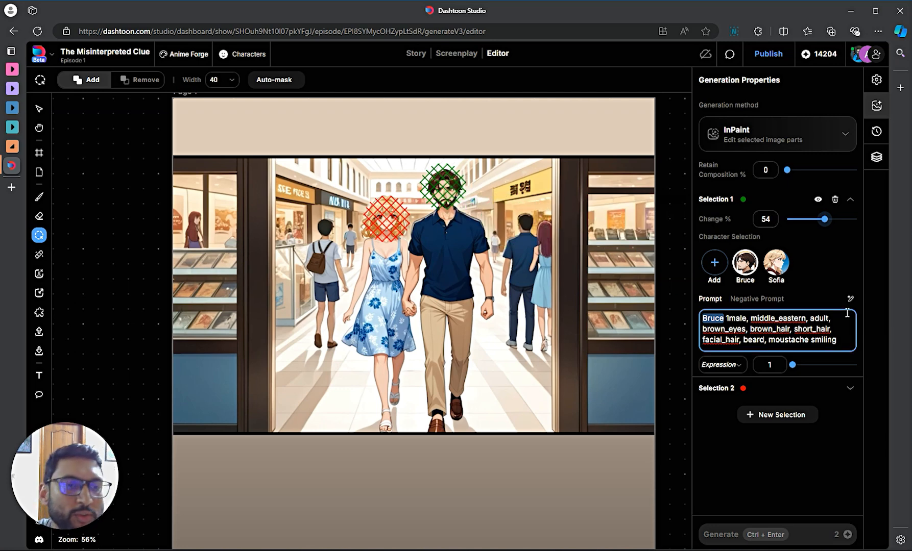
left_click(826, 221)
left_click_drag(827, 221, 820, 220)
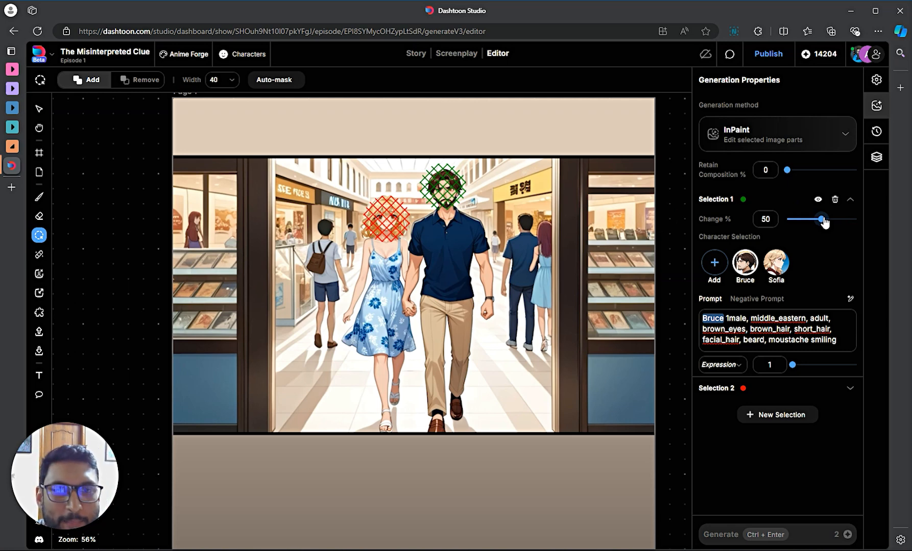
left_click_drag(823, 220, 822, 220)
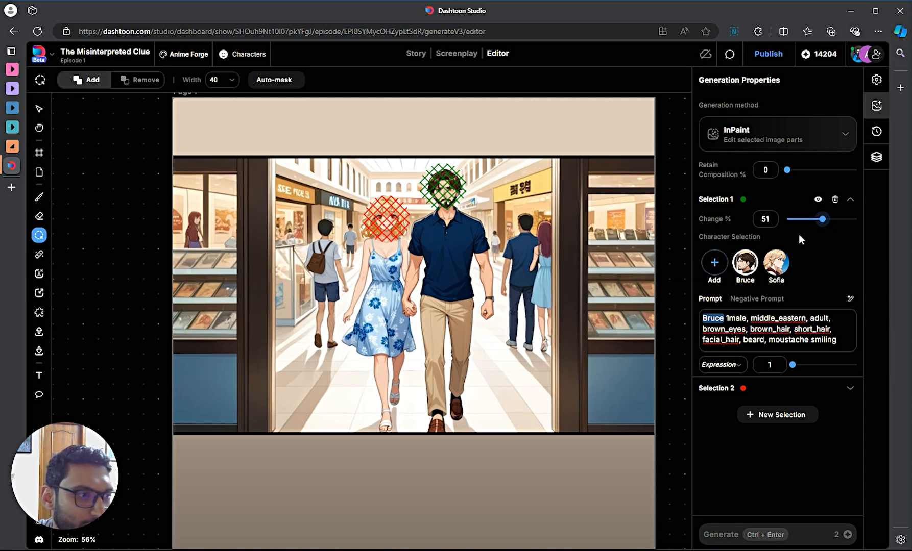
- Give Selection 2 Sofia's character prompt, dropping 'older_woman, wrinkled_face' for 'smiling'
left_click(773, 394)
left_click(777, 287)
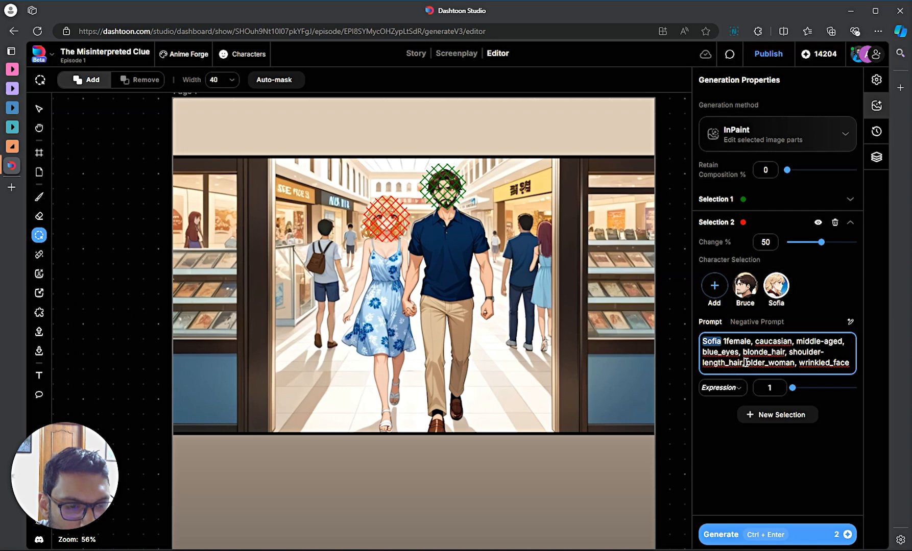
left_click_drag(745, 363, 863, 374)
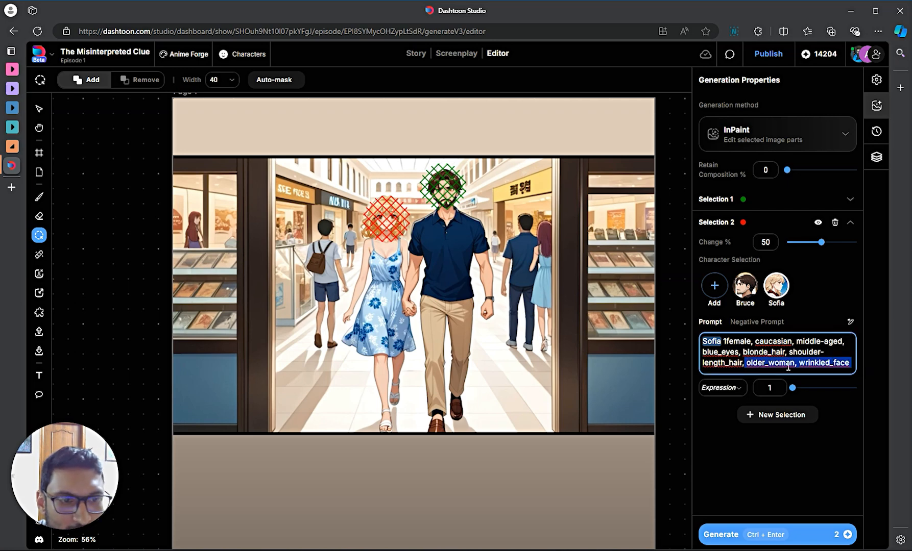
key("BackSpace")
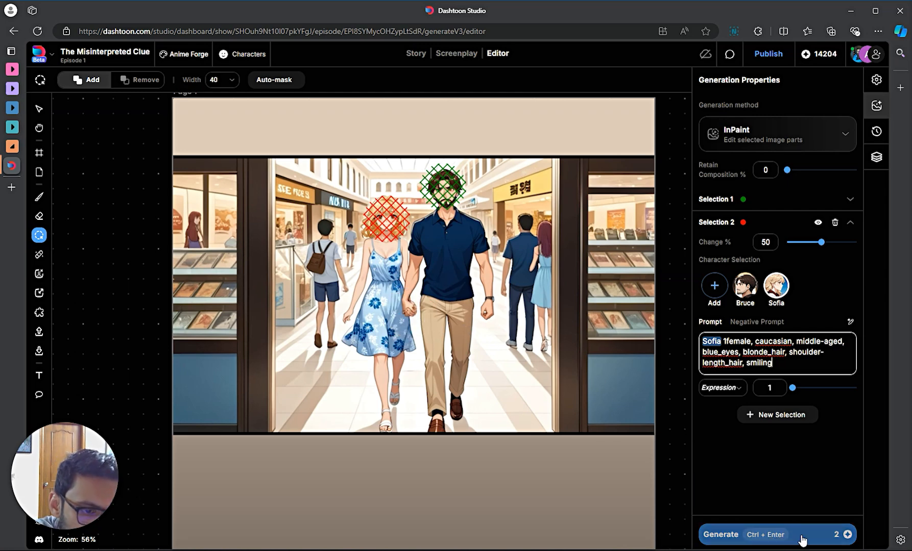
mouse_move(847, 534)
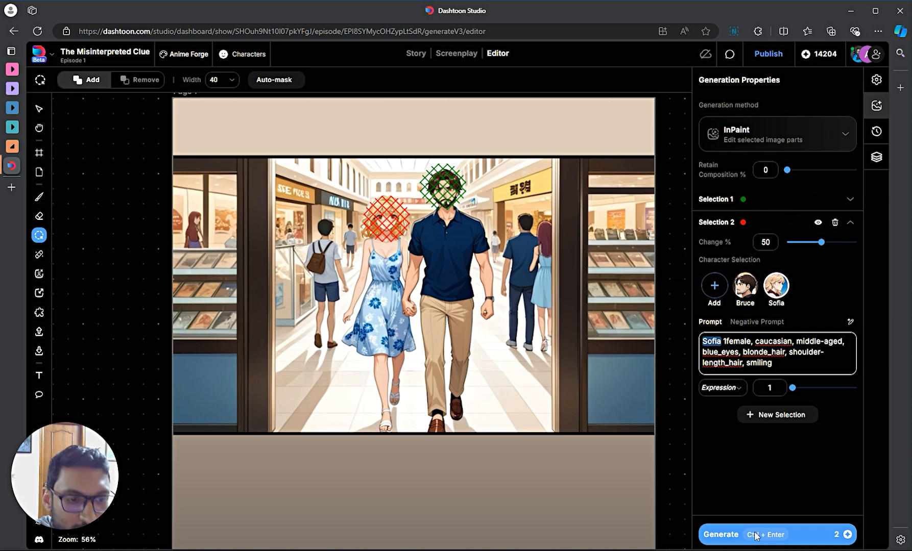
- Generate the InPaint for both masked faces and bring the preview into view
left_click(789, 534)
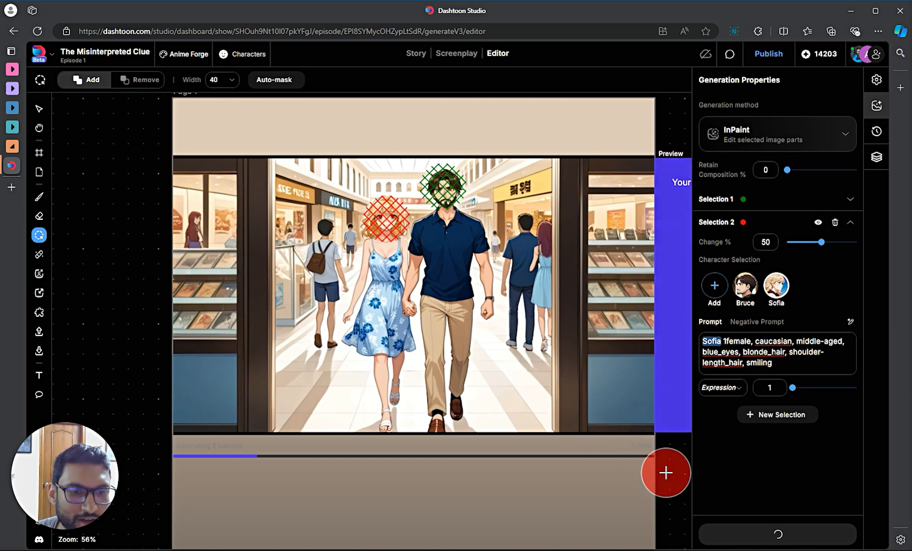
key("v")
scroll(668, 470, "down", 5)
left_click_drag(668, 469, 451, 426)
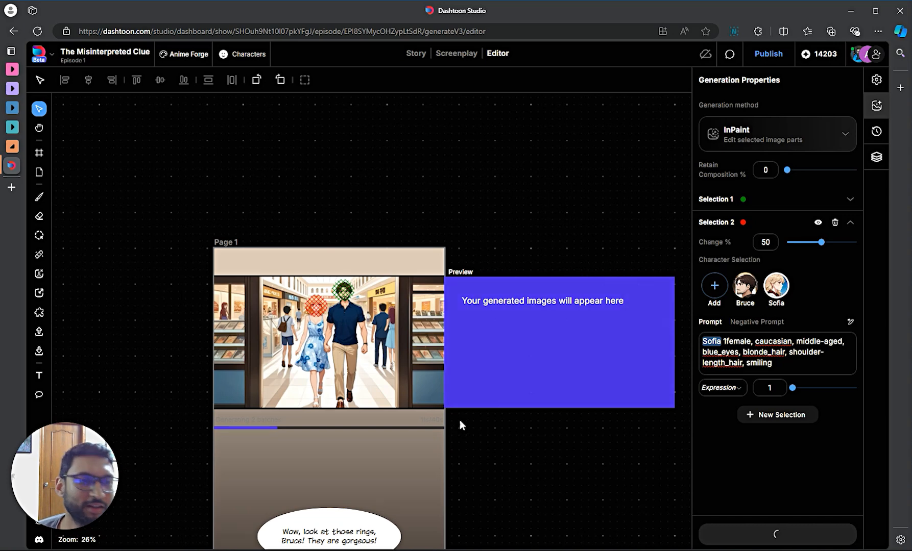
scroll(427, 375, "up", 2)
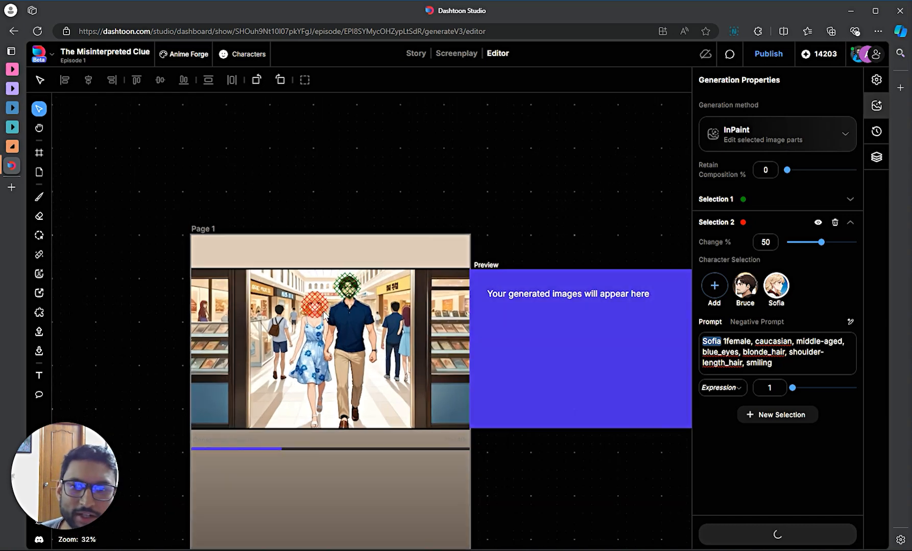
scroll(565, 471, "down", 1)
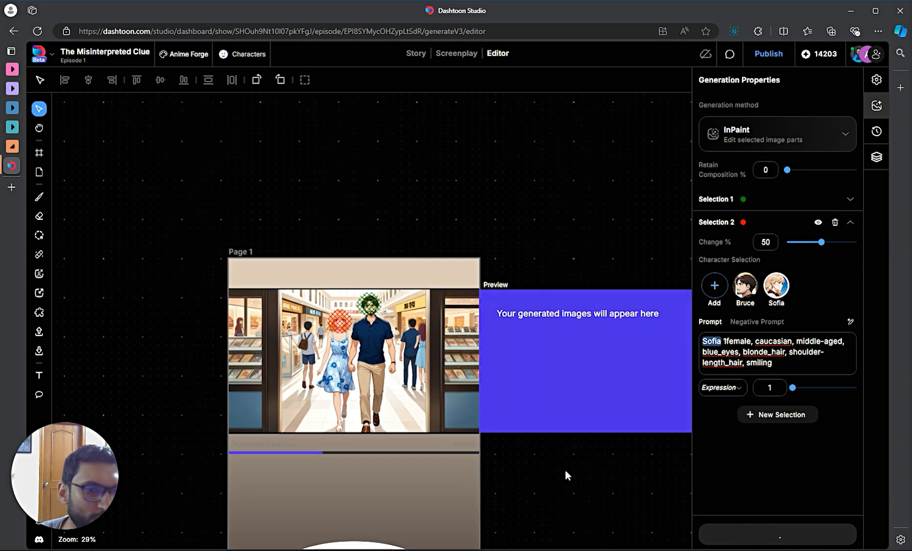
left_click_drag(592, 473, 537, 464)
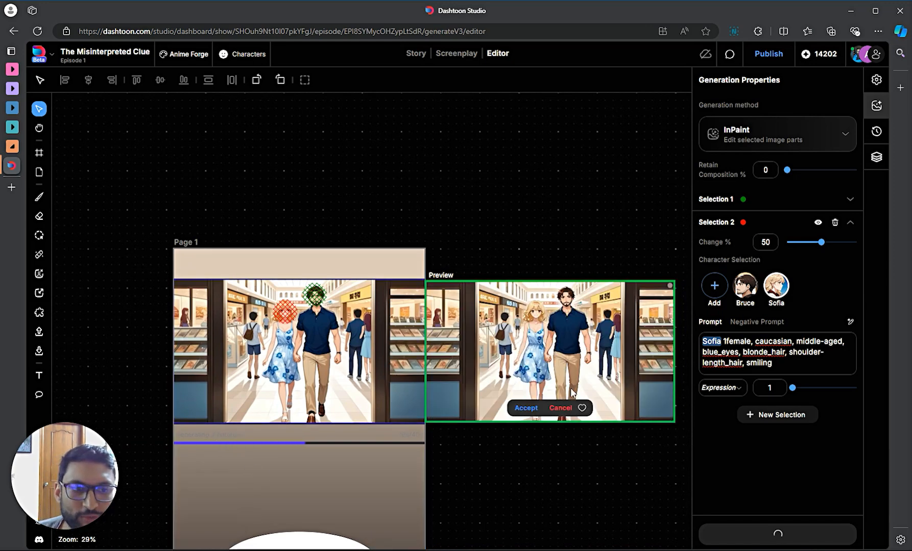
scroll(274, 447, "up", 3)
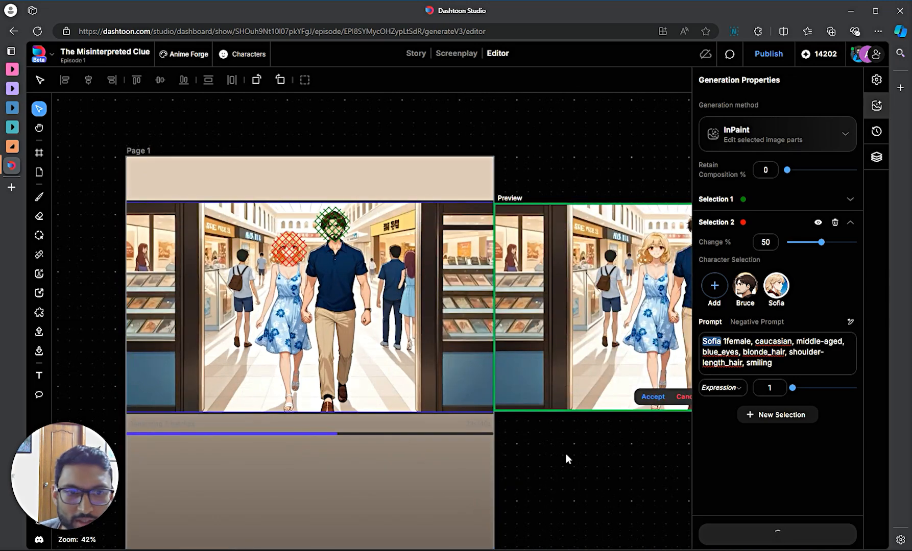
left_click_drag(566, 454, 473, 478)
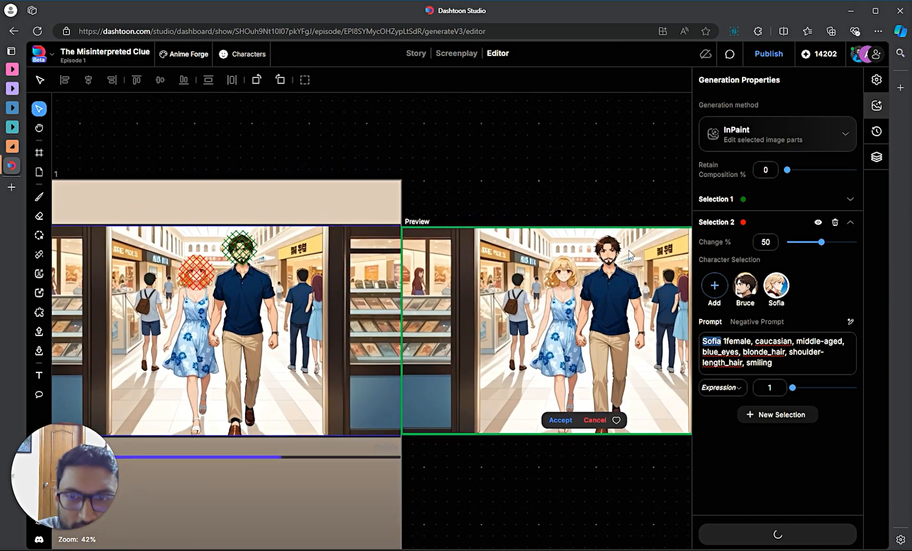
scroll(622, 247, "up", 6)
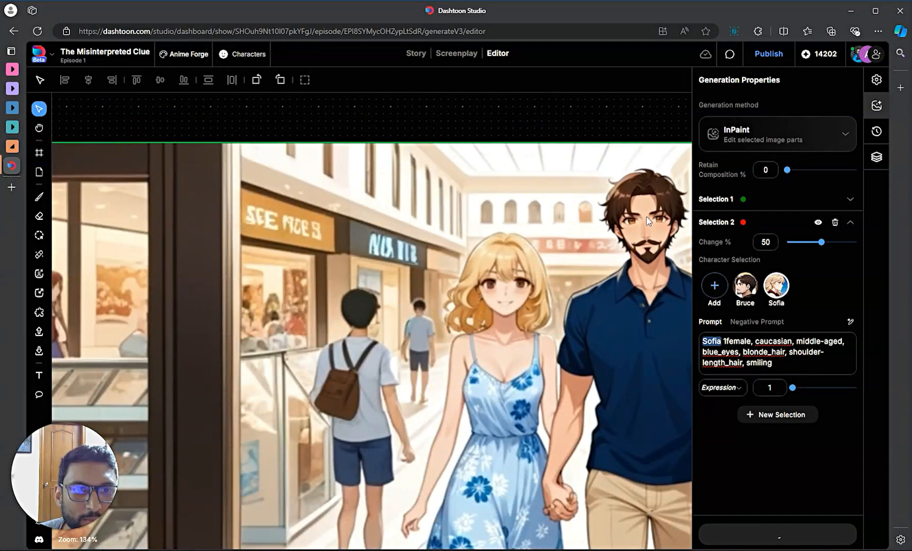
scroll(649, 220, "down", 3)
scroll(653, 219, "down", 4)
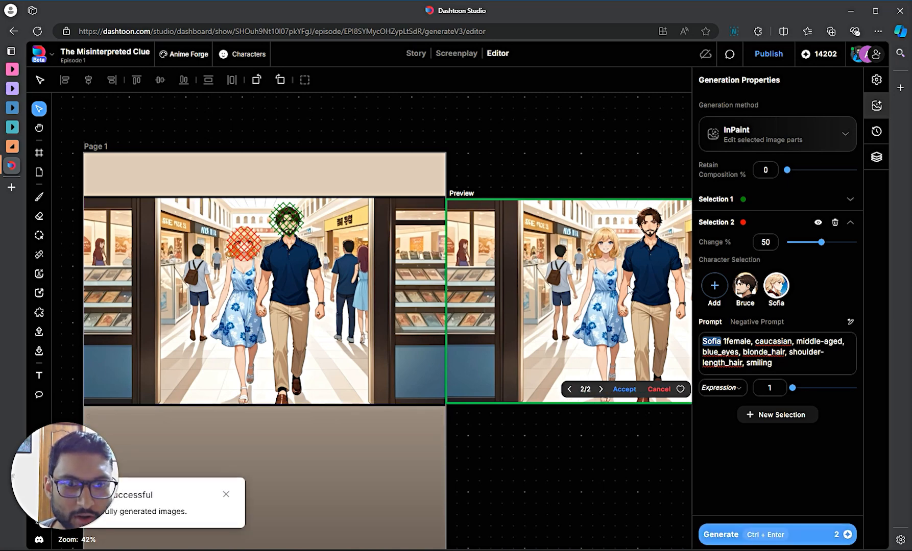
scroll(620, 286, "up", 3)
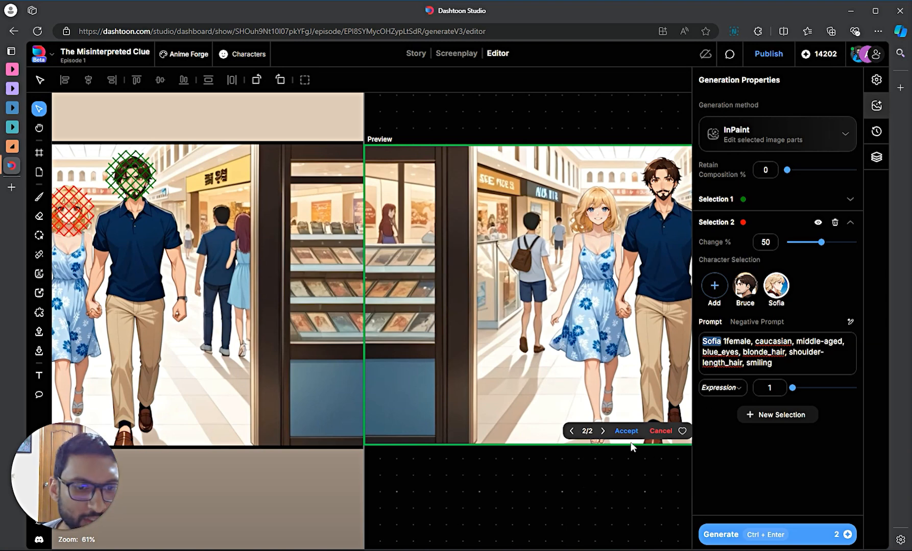
- Compare variants 1/2 and 2/2, then accept variant 2
left_click(572, 432)
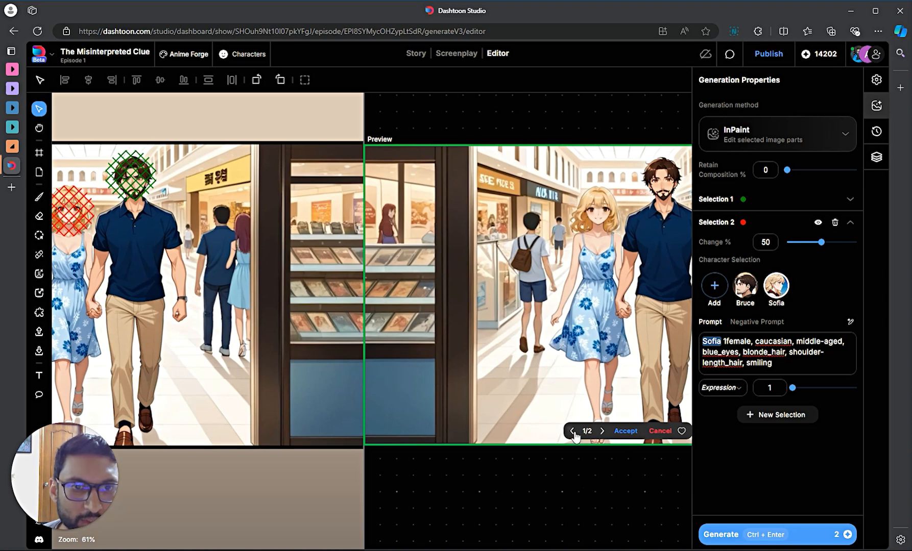
left_click(601, 432)
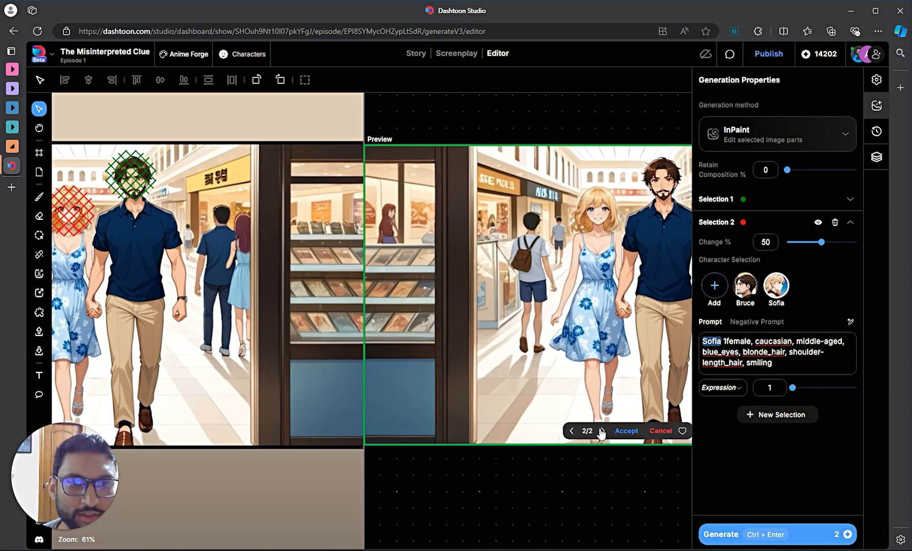
left_click(626, 432)
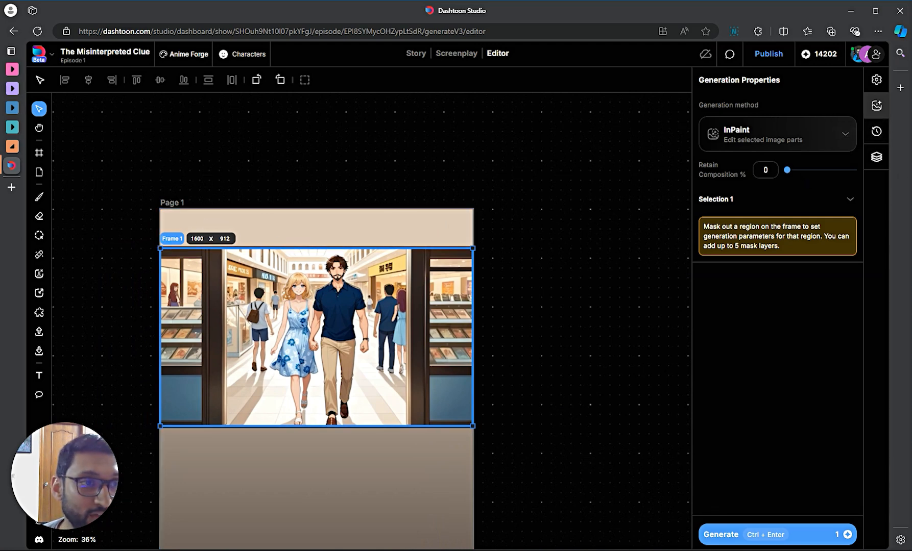
- Preview the Inpaint 50%, Inpaint 51% and Image2Image versions in the History list
left_click(875, 133)
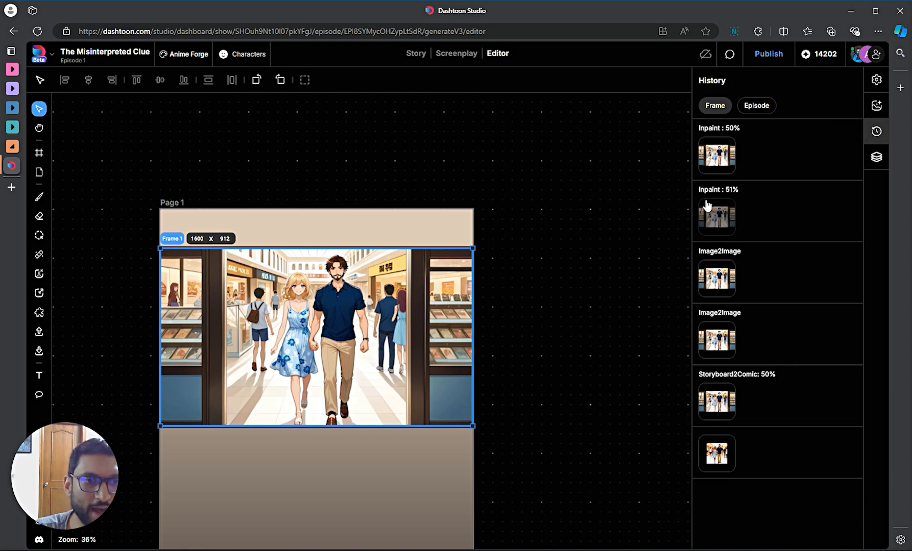
left_click(716, 153)
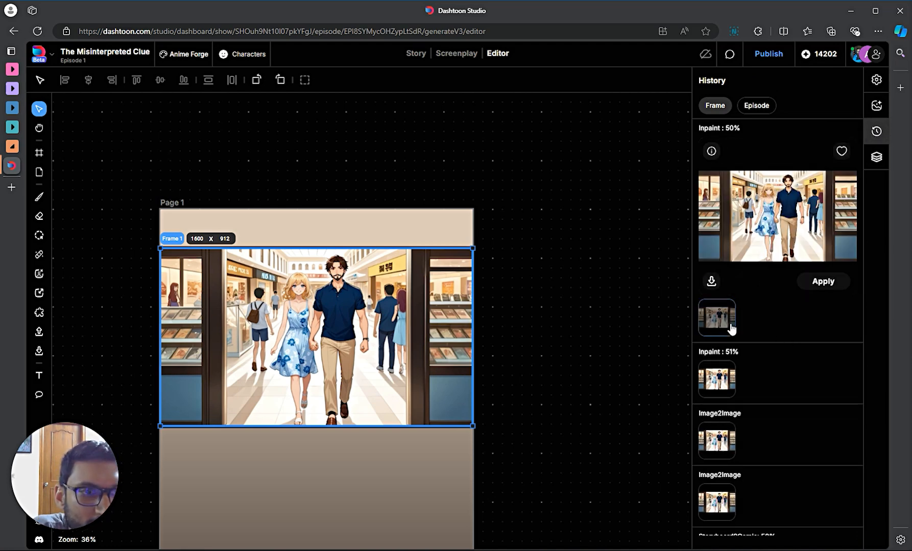
left_click(716, 380)
left_click(716, 441)
left_click(717, 511)
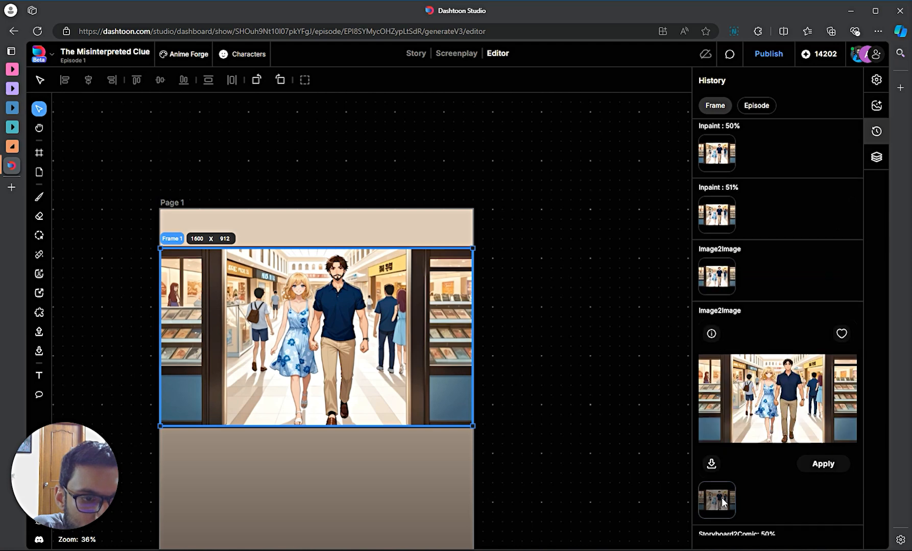
scroll(722, 502, "down", 2)
scroll(725, 465, "up", 2)
scroll(684, 181, "up", 1)
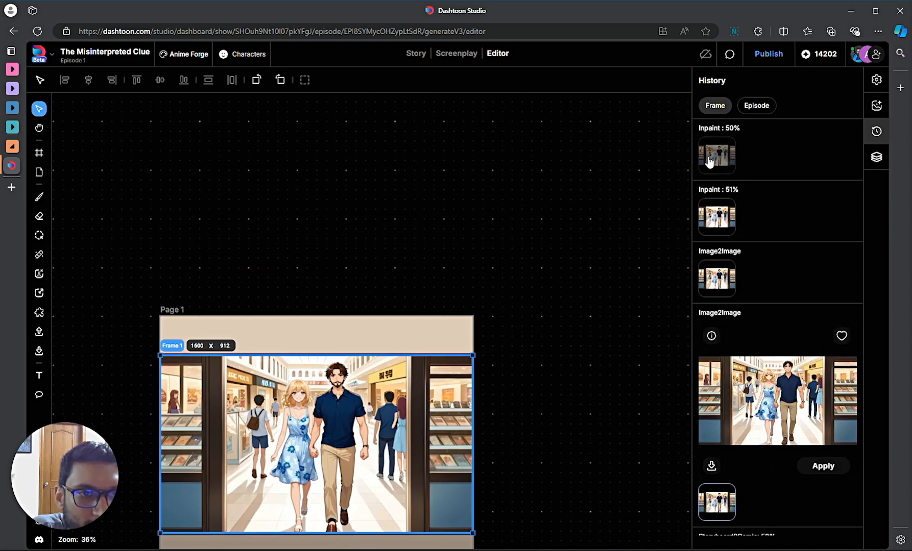
left_click(716, 153)
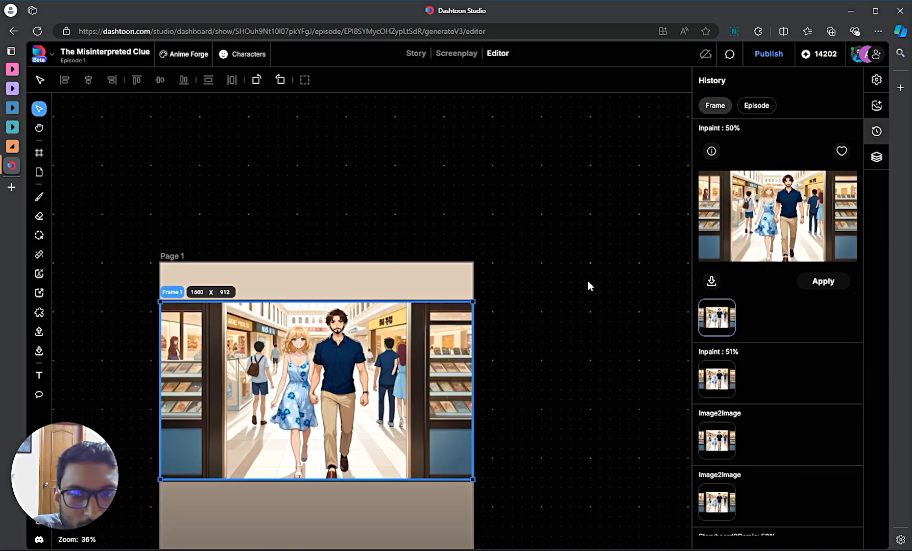
- Open the Inpaint 50% details and browse the Inpaint 51%, third and original versions' prompts
left_click(711, 151)
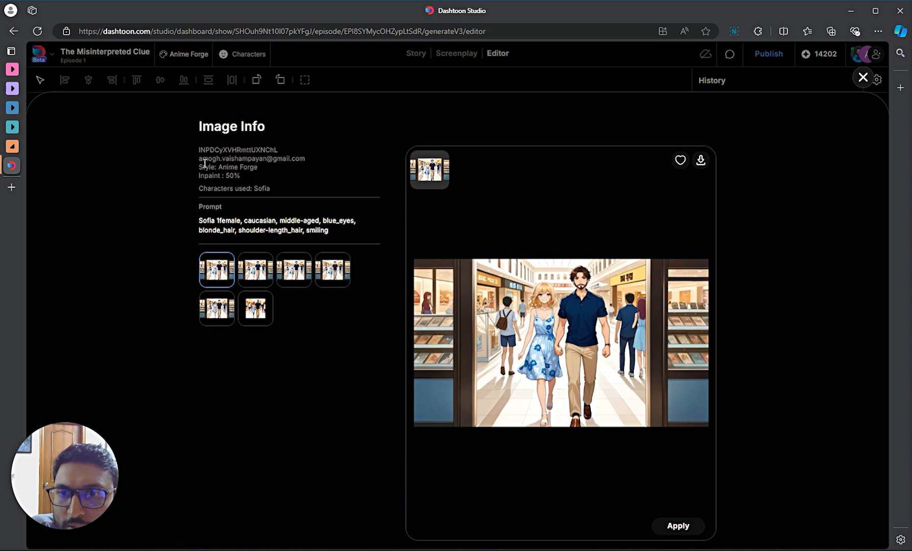
left_click_drag(196, 219, 346, 235)
left_click(346, 235)
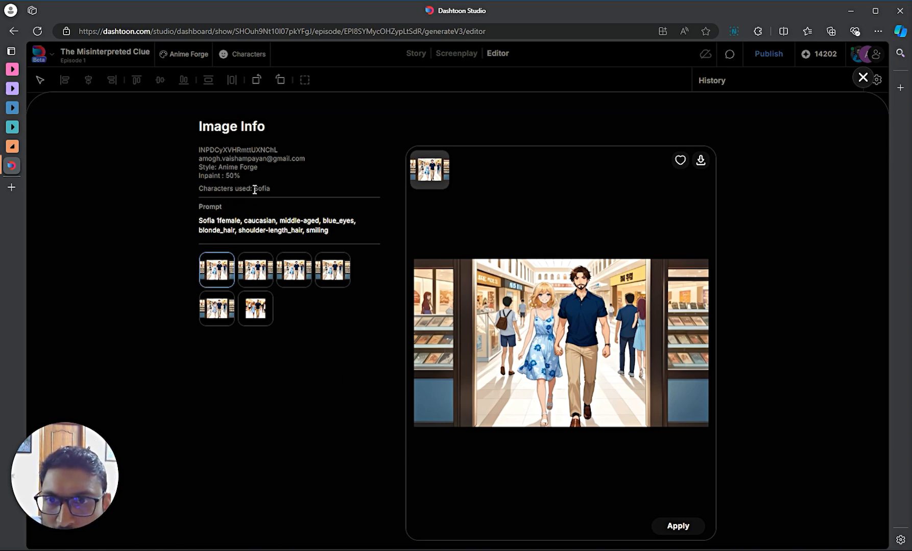
left_click(255, 270)
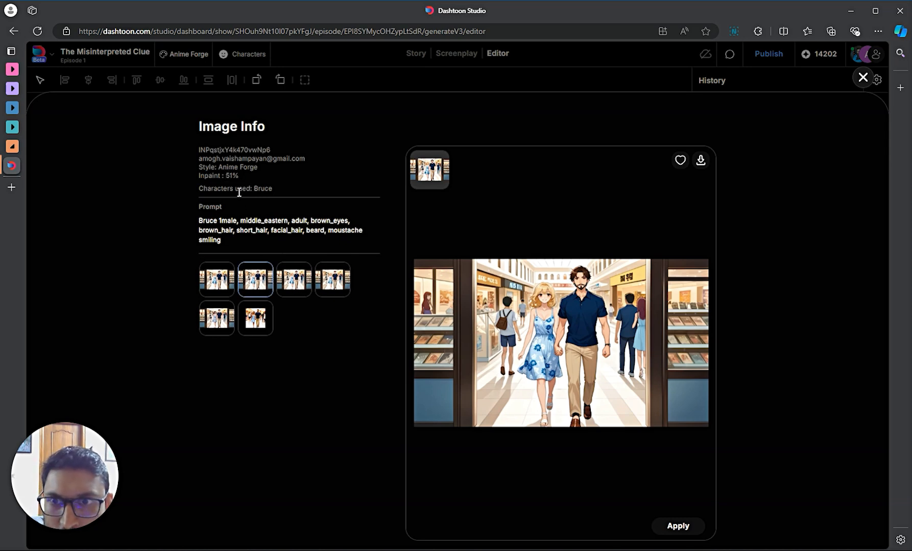
left_click(294, 291)
left_click(256, 339)
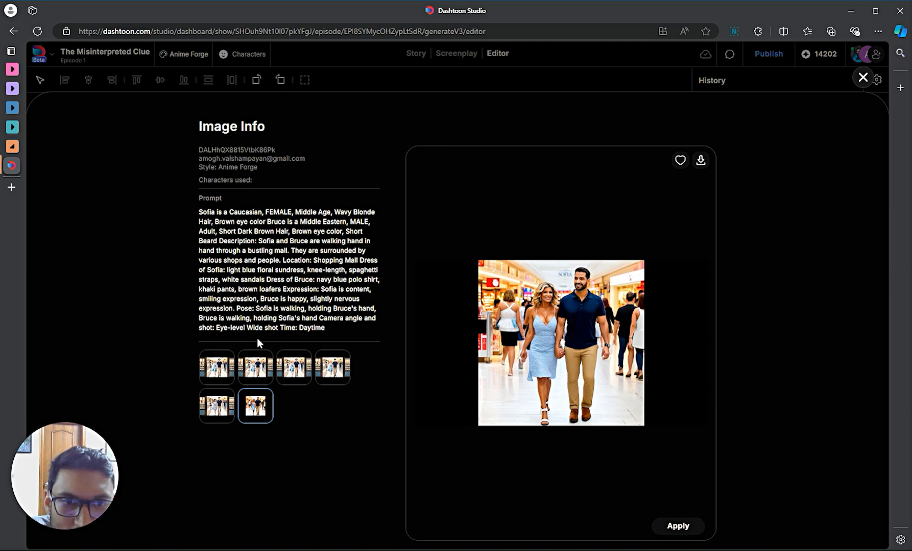
- Browse the Storyboard2Comic and Image2Image versions, then return to Inpaint 50% details
left_click_drag(297, 338, 195, 215)
left_click(238, 251)
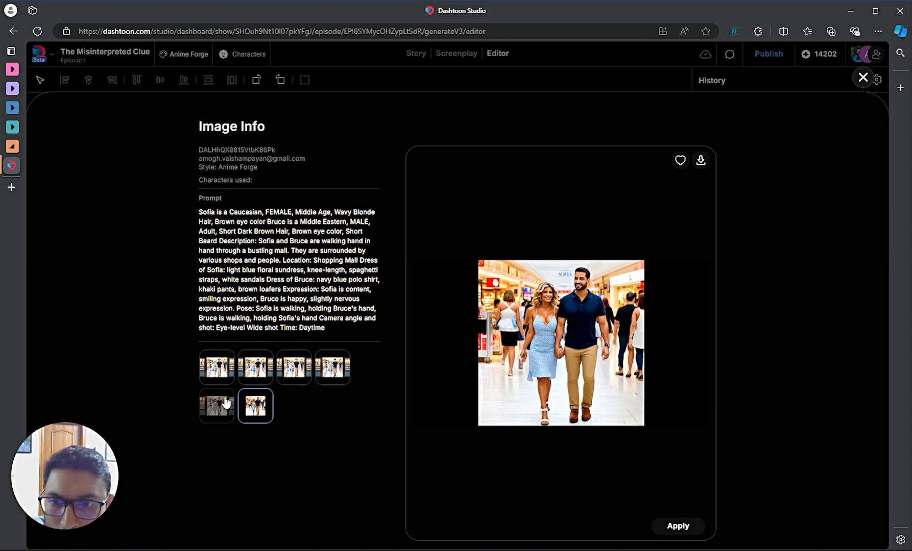
left_click(217, 414)
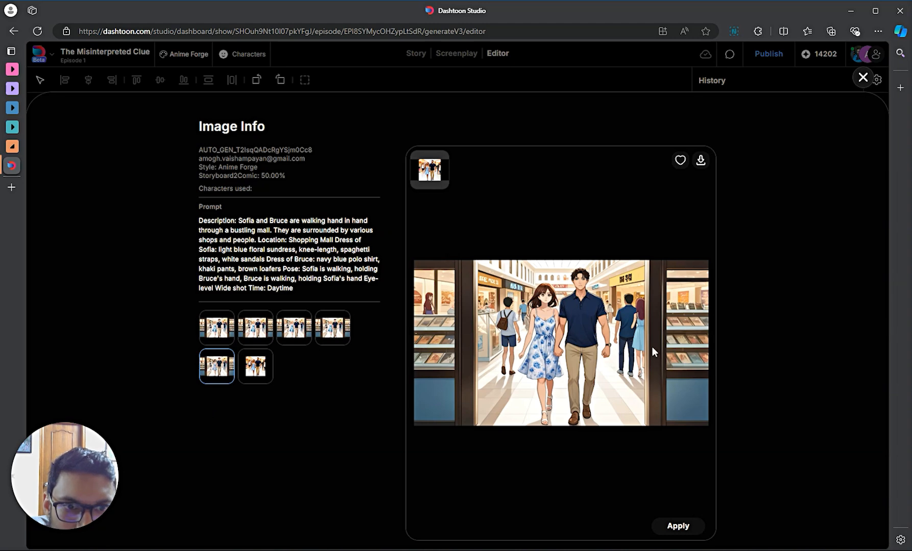
left_click(325, 331)
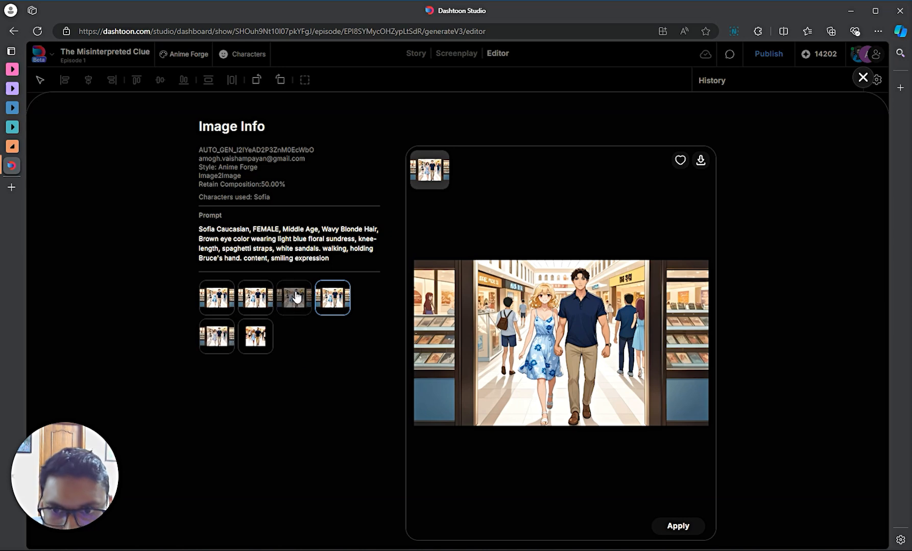
left_click(301, 309)
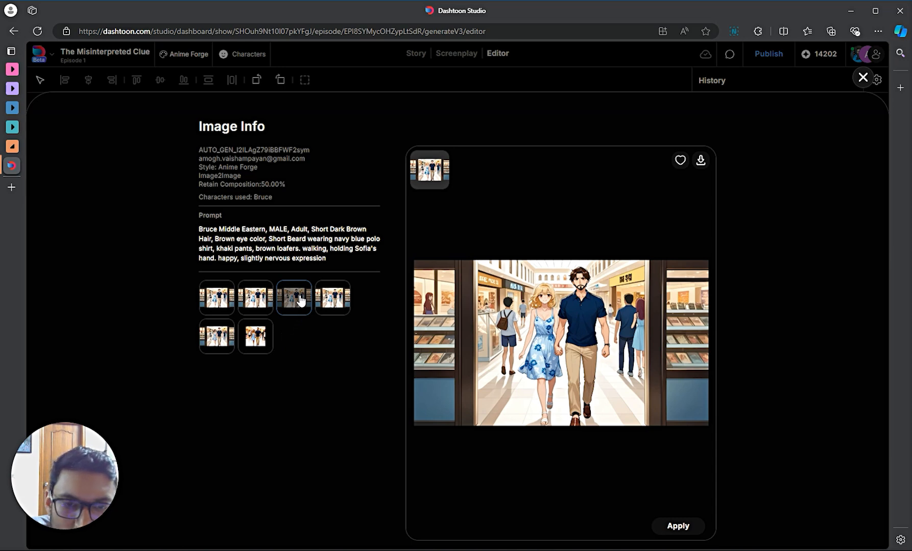
left_click(250, 309)
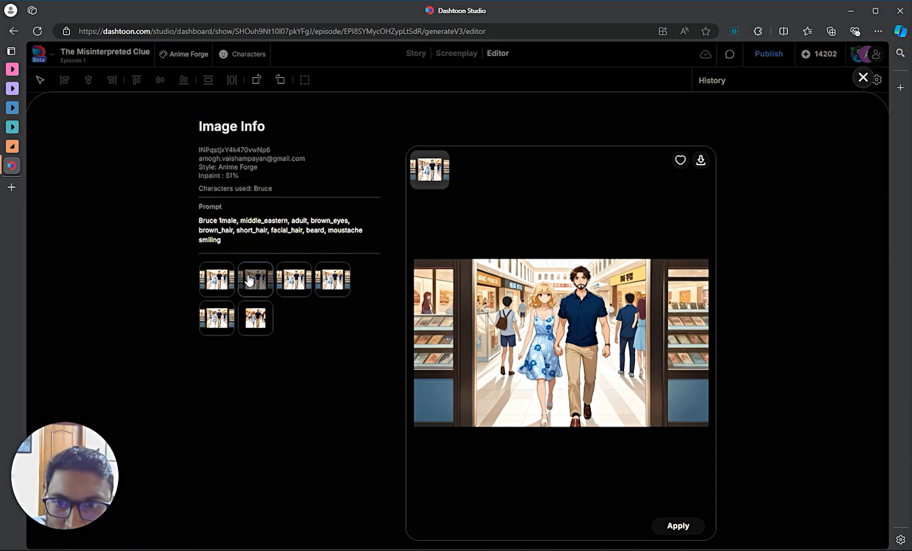
left_click(225, 283)
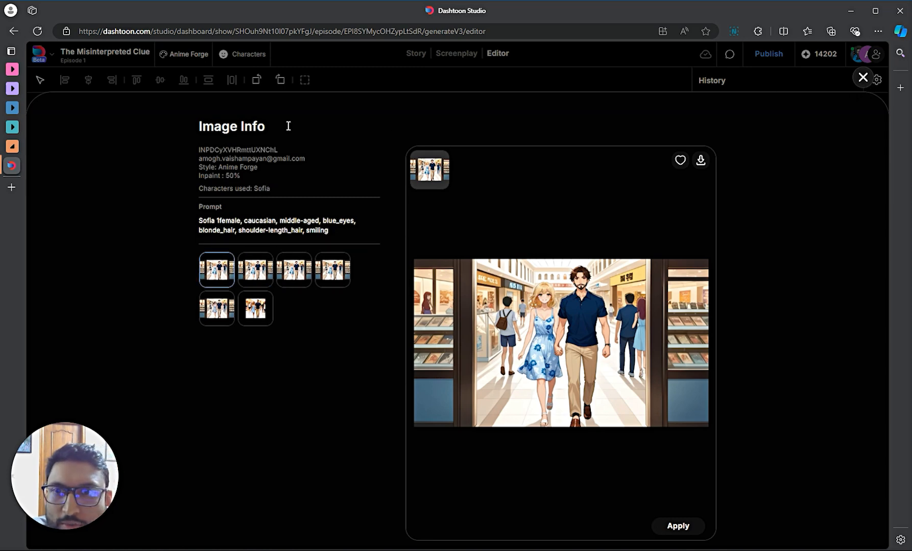
- Close the image details and mark the Inpaint 50% version as a favourite
left_click(862, 78)
scroll(781, 355, "down", 2)
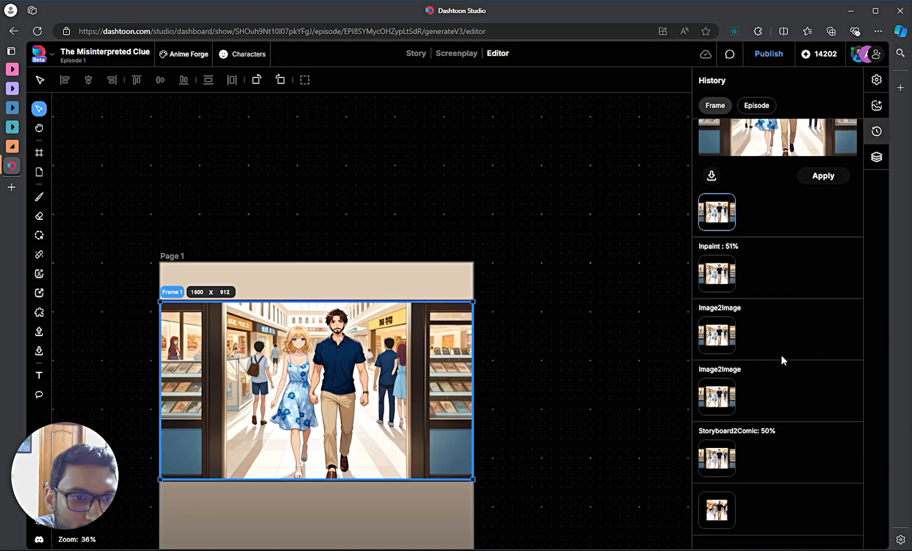
scroll(746, 375, "up", 2)
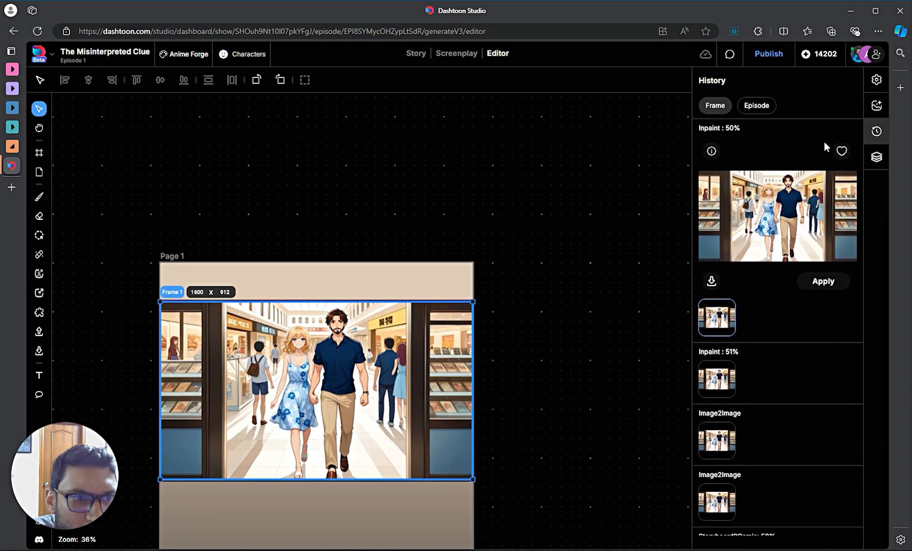
left_click(841, 151)
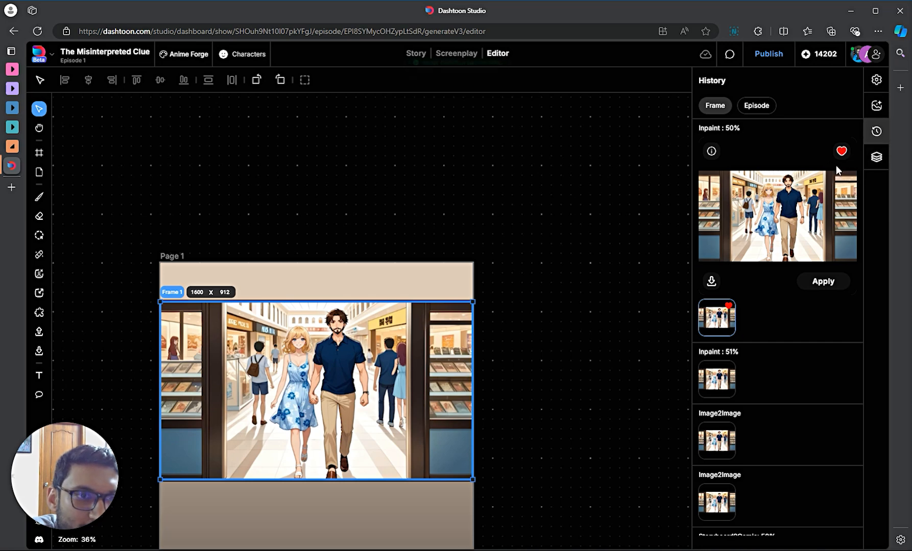
scroll(777, 259, "down", 2)
scroll(776, 260, "up", 2)
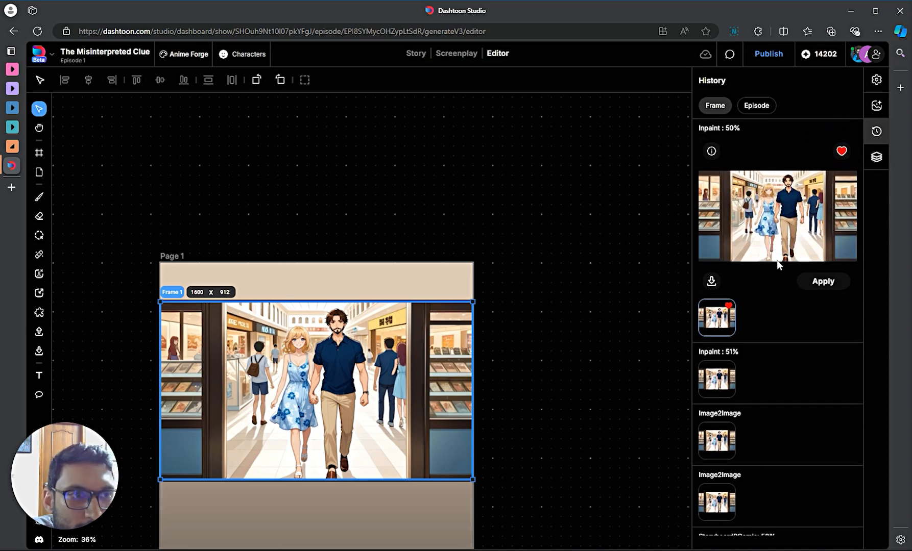
scroll(776, 260, "down", 2)
scroll(362, 306, "down", 2)
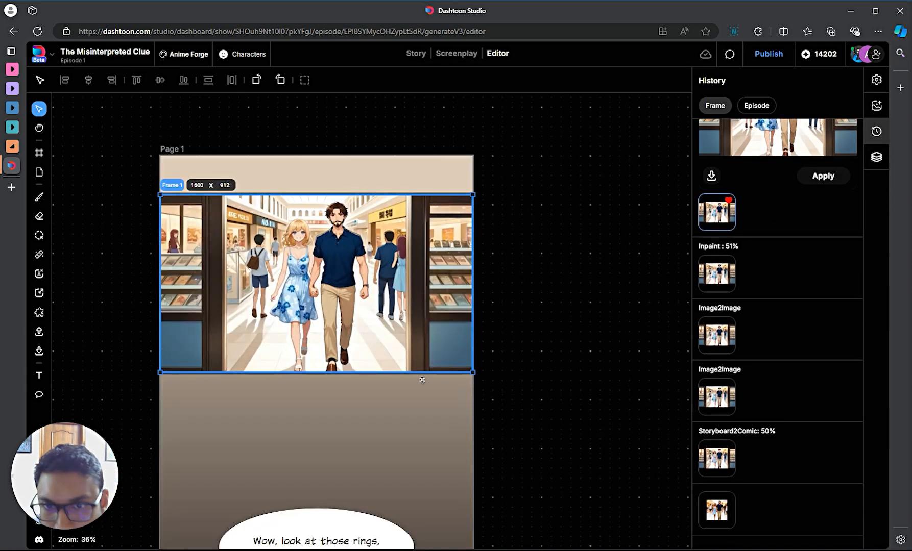
- Deselect the panel and scroll down to the store panel below the speech bubbles
left_click(564, 418)
scroll(546, 384, "up", 1)
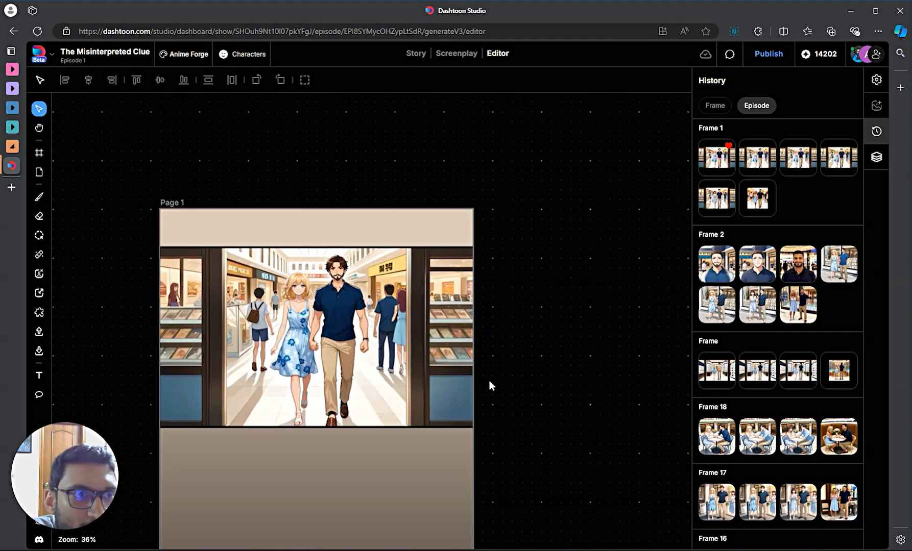
scroll(322, 354, "down", 1)
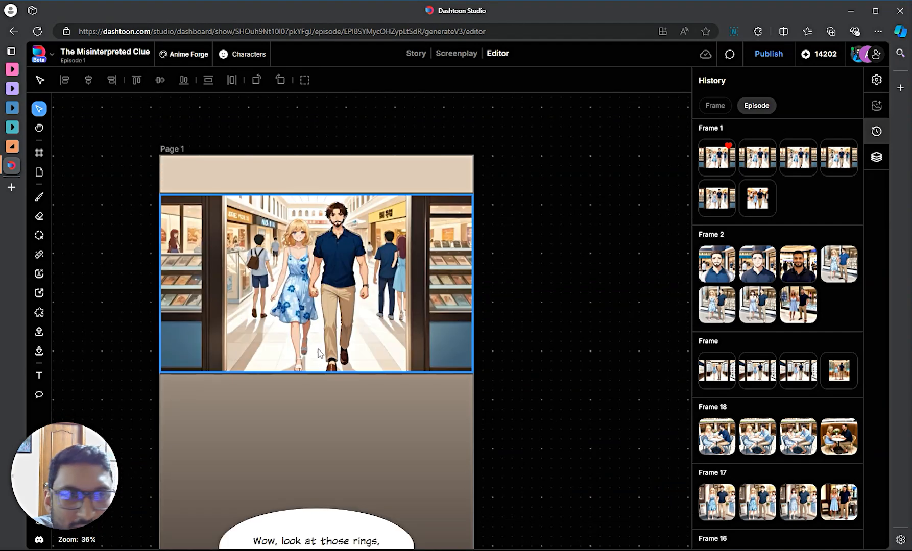
scroll(318, 352, "down", 6)
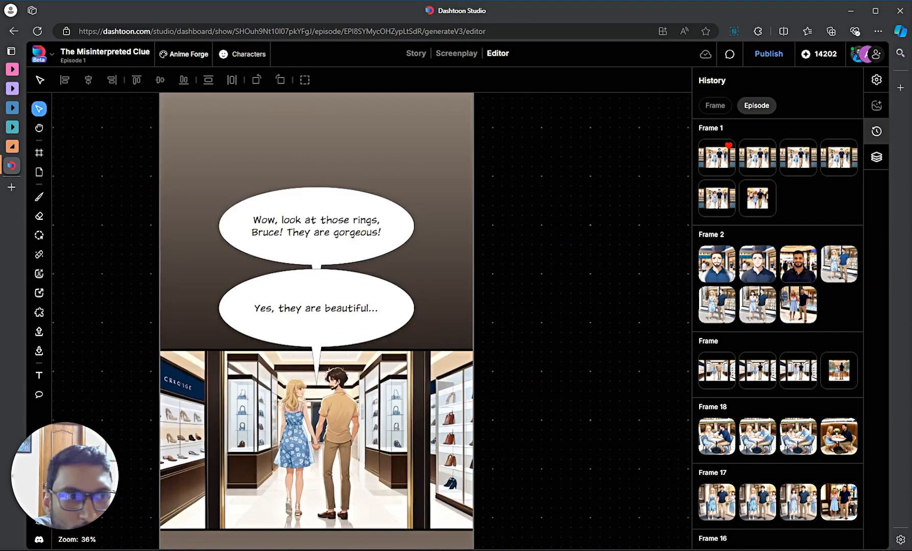
scroll(536, 225, "down", 2)
- Select the store panel, show its Generation Properties and expand the Generation method list
left_click(366, 301)
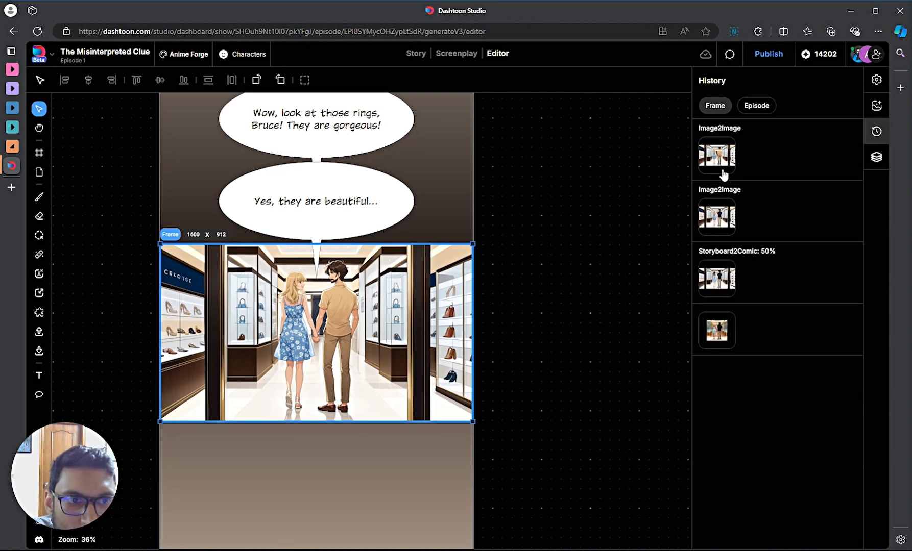
left_click(876, 106)
scroll(318, 306, "up", 5)
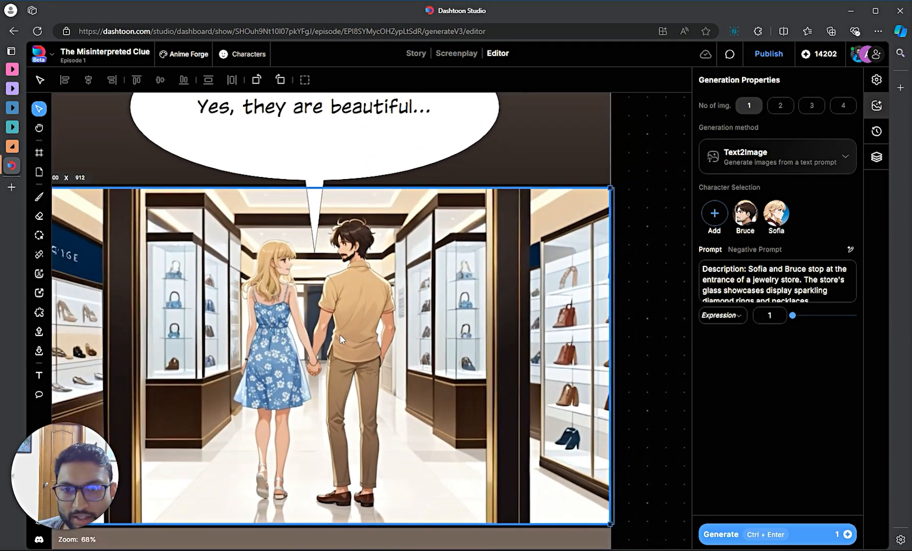
scroll(340, 336, "down", 1)
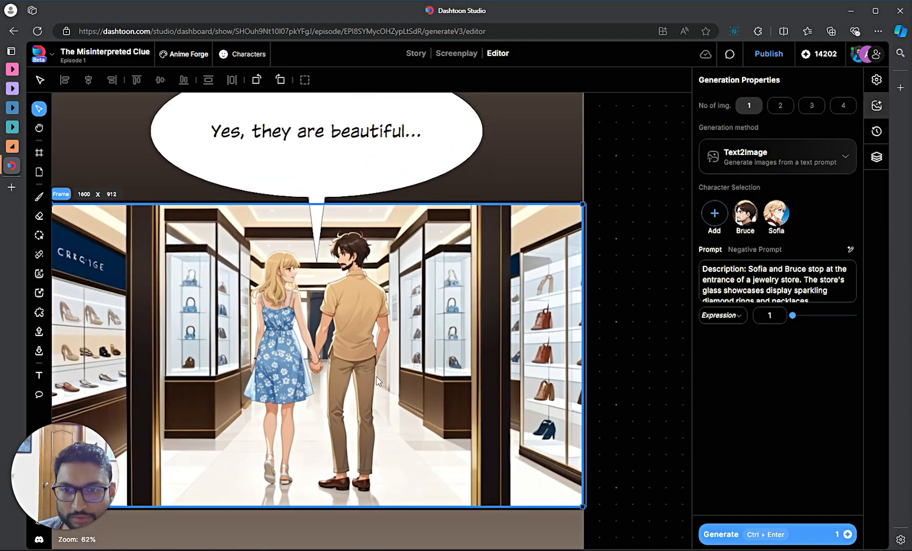
scroll(375, 376, "down", 2)
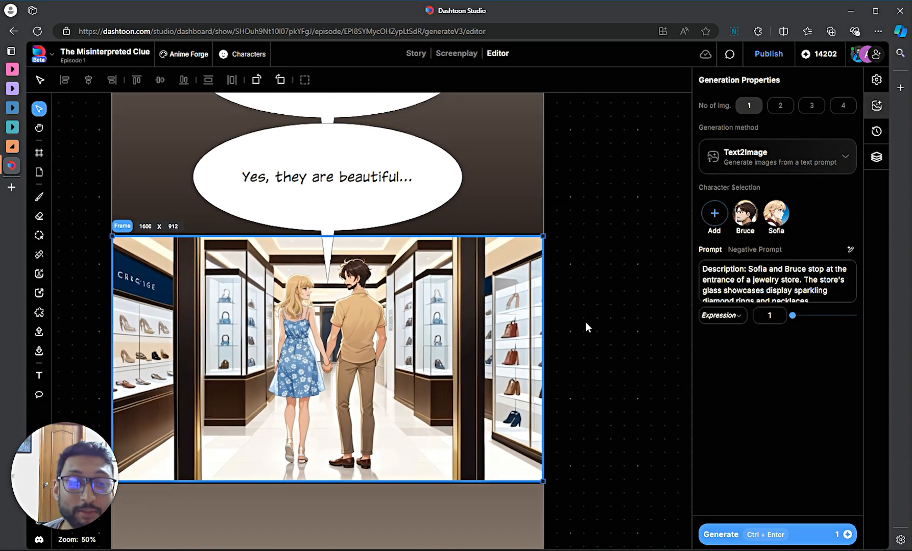
left_click(733, 286)
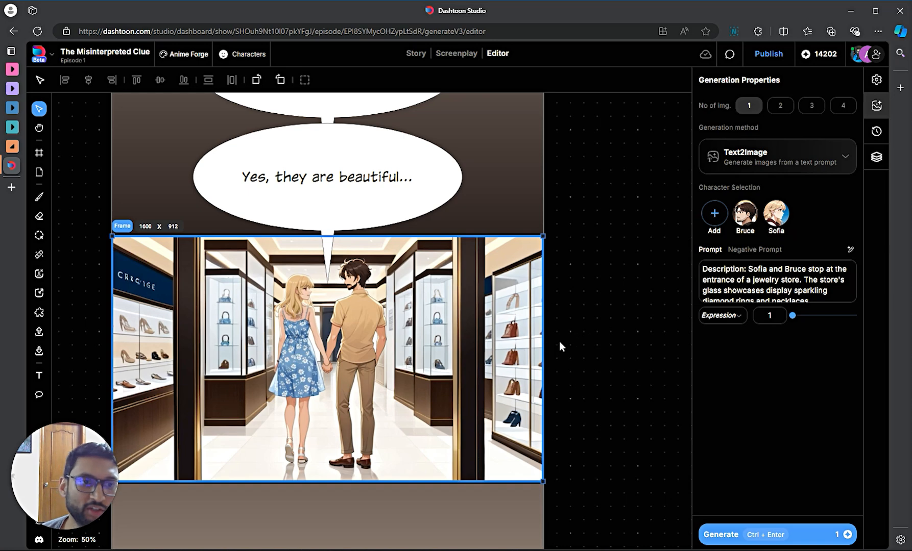
scroll(543, 343, "down", 1)
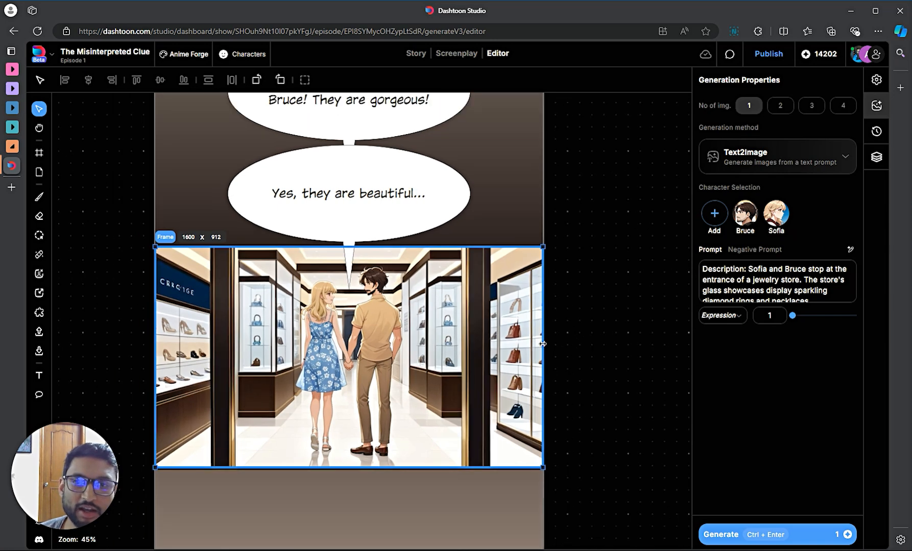
left_click(790, 169)
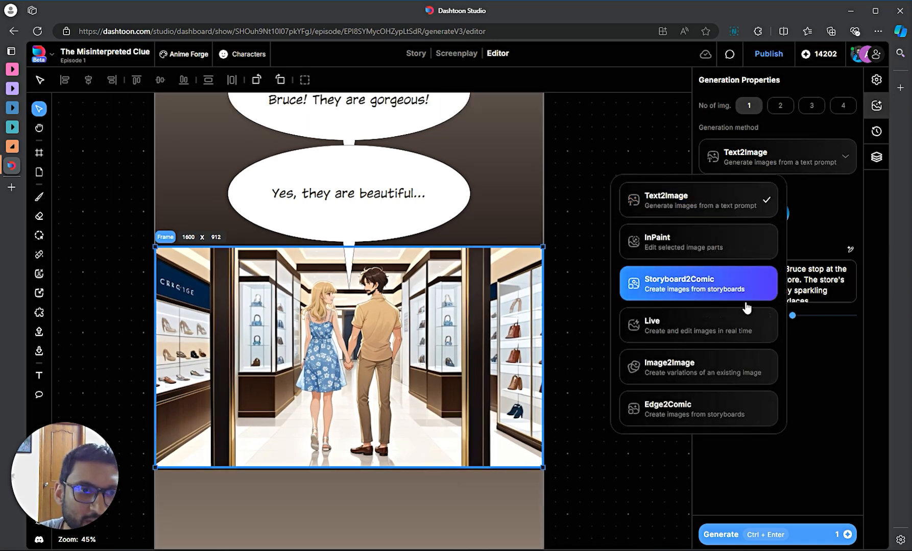
- Switch the store panel to InPaint, then undo a trial mask over the man's back
left_click(704, 250)
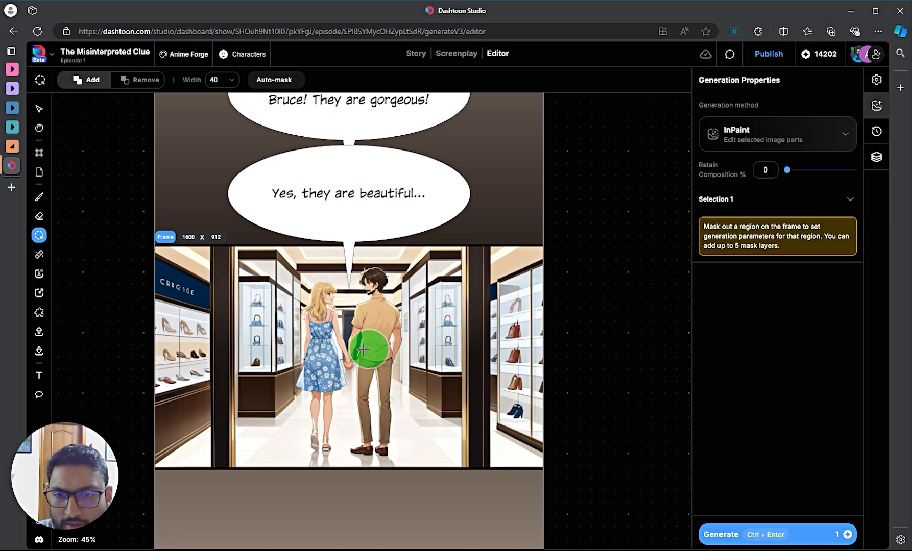
mouse_move(373, 349)
left_mouse_down()
mouse_move(375, 321)
mouse_move(364, 320)
mouse_move(374, 283)
left_mouse_up()
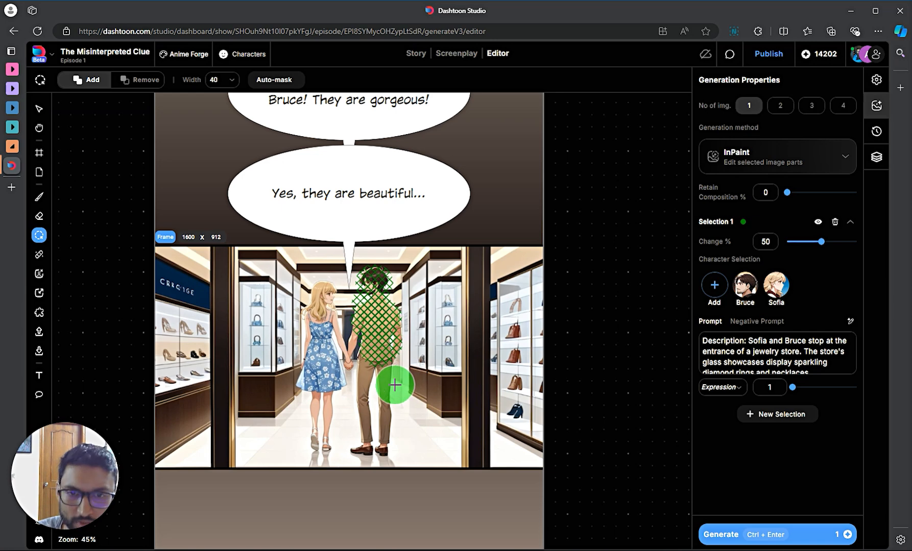
key("ctrl+z")
key("ctrl+z")
key("ctrl+z")
key("ctrl+z")
key("ctrl+z")
key("ctrl+z")
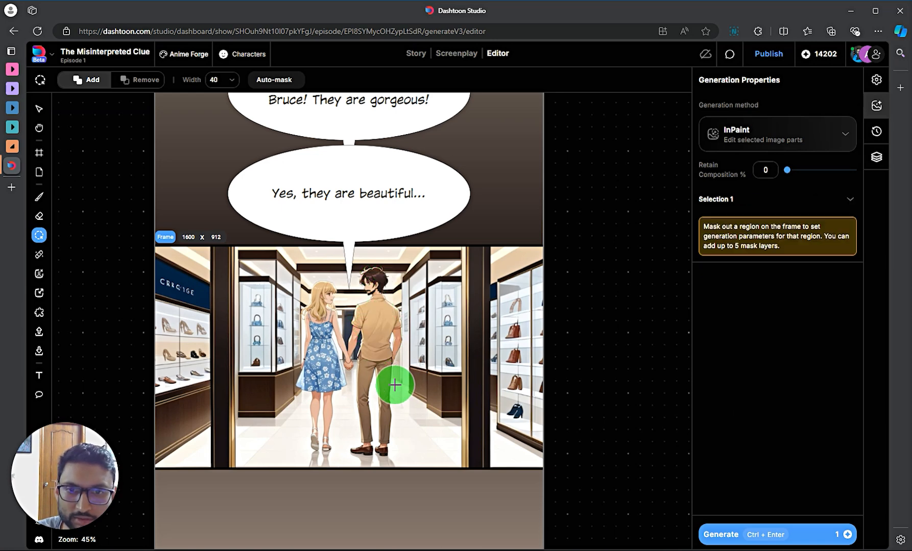
key("v")
- Place a copy of the shop scene image to the right of the page
left_click(377, 342)
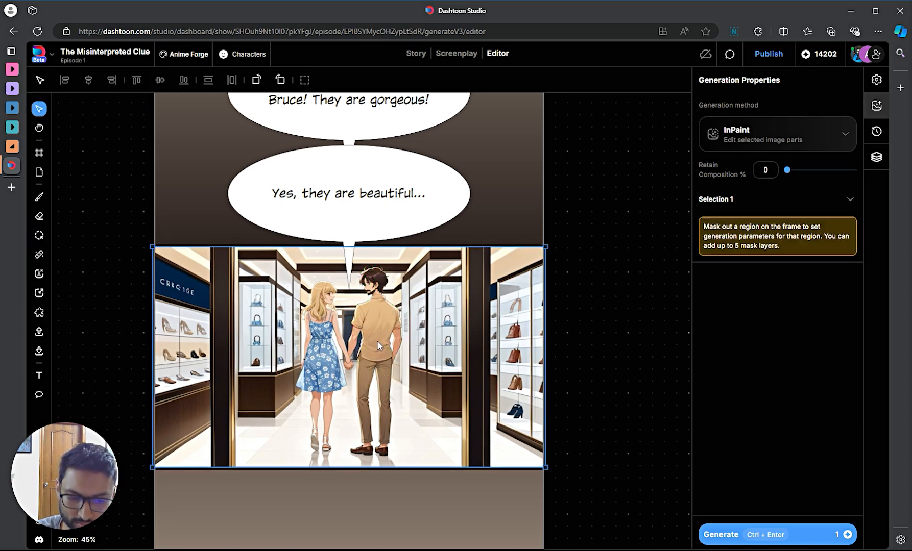
left_click_drag(398, 363, 692, 363)
scroll(614, 493, "down", 1)
left_click_drag(613, 490, 455, 543)
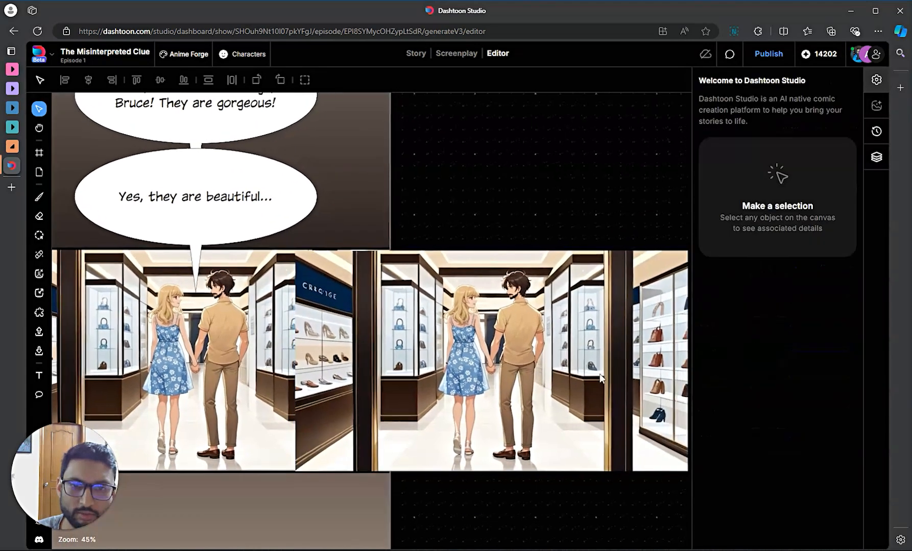
left_click_drag(497, 332, 632, 331)
left_click(406, 347)
left_click_drag(475, 211, 564, 210)
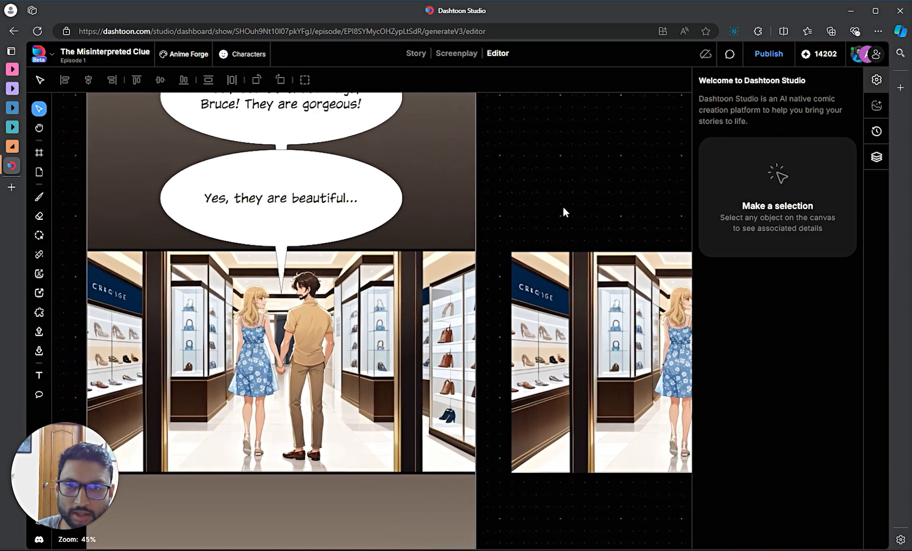
- Mask Bruce's upper body up to the shoulder with the Mask brush at width 15
left_click(342, 334)
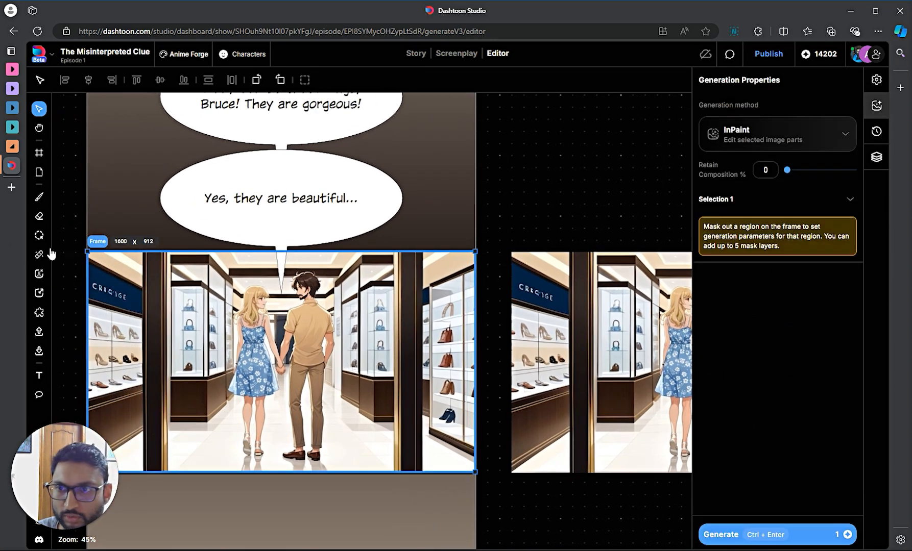
left_click(39, 235)
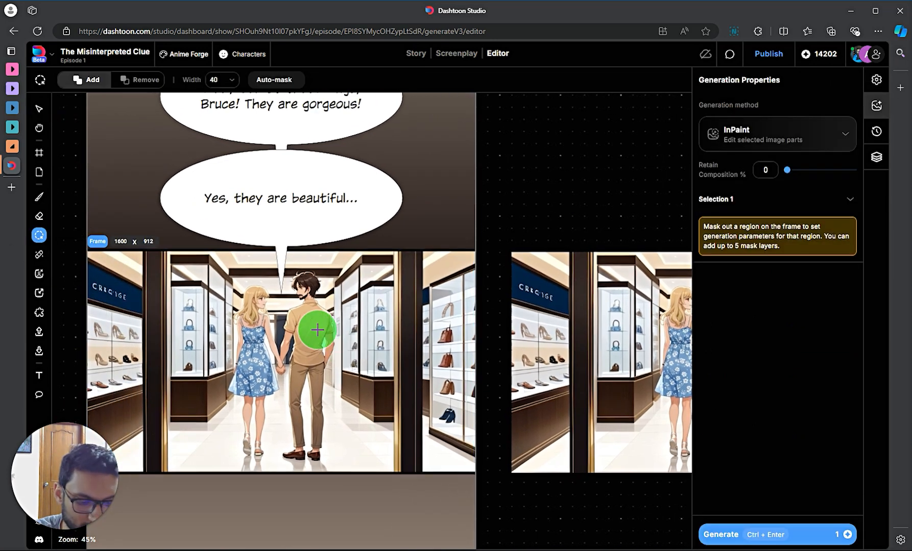
key("bracketleft")
key("bracketleft")
key("bracketleft")
key("bracketleft")
key("bracketleft")
key("bracketleft")
key("bracketleft")
key("bracketleft")
key("bracketleft")
key("bracketleft")
key("bracketleft")
key("bracketleft")
key("bracketleft")
key("bracketleft")
key("bracketleft")
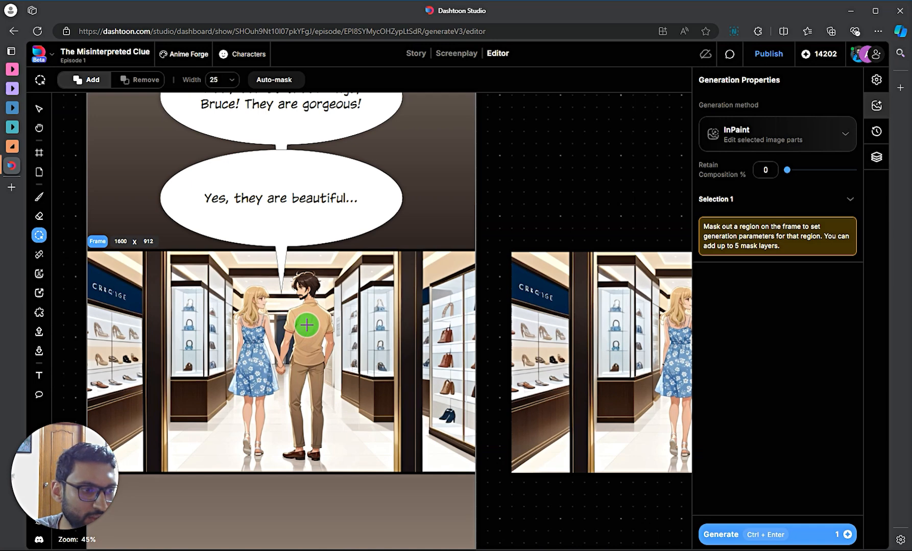
key("bracketright")
key("bracketright")
key("bracketright")
key("bracketright")
key("bracketright")
key("bracketright")
key("bracketright")
key("bracketright")
key("bracketright")
key("bracketright")
key("bracketright")
key("bracketright")
key("bracketright")
key("bracketright")
key("bracketright")
key("bracketleft")
key("bracketleft")
key("bracketleft")
key("bracketleft")
key("bracketleft")
key("bracketleft")
key("bracketleft")
key("bracketleft")
key("bracketleft")
key("bracketleft")
key("bracketleft")
key("bracketleft")
key("bracketleft")
key("bracketleft")
key("bracketleft")
key("bracketleft")
key("bracketleft")
key("bracketleft")
key("bracketleft")
key("bracketleft")
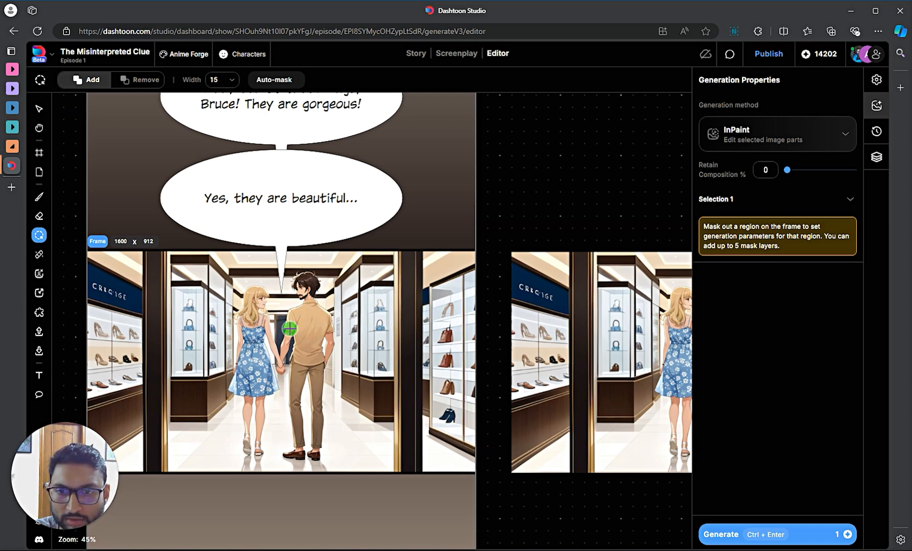
mouse_move(289, 330)
left_mouse_down()
mouse_move(308, 304)
mouse_move(296, 277)
mouse_move(308, 276)
mouse_move(314, 292)
mouse_move(294, 283)
mouse_move(301, 278)
mouse_move(331, 333)
mouse_move(317, 315)
mouse_move(298, 330)
mouse_move(296, 360)
mouse_move(312, 366)
mouse_move(321, 328)
mouse_move(307, 334)
mouse_move(304, 358)
mouse_move(297, 327)
mouse_move(306, 354)
mouse_move(313, 291)
mouse_move(315, 357)
mouse_move(308, 301)
left_mouse_up()
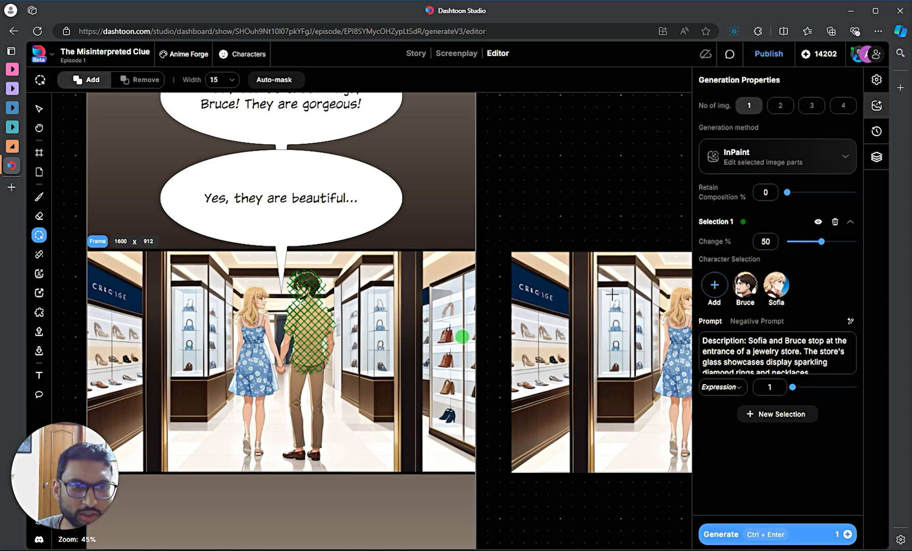
- Clear the InPaint prompt and raise Change % to 100
left_click(791, 351)
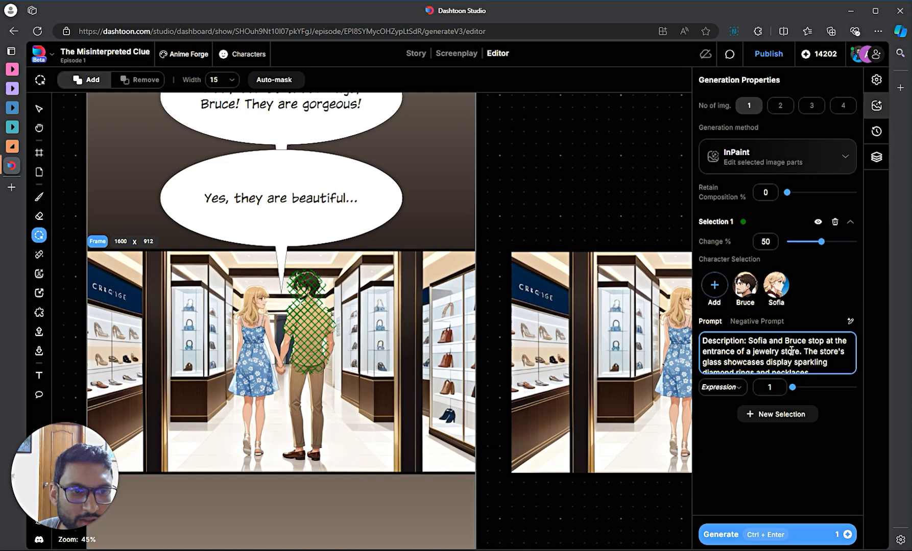
triple_click(788, 352)
key("BackSpace")
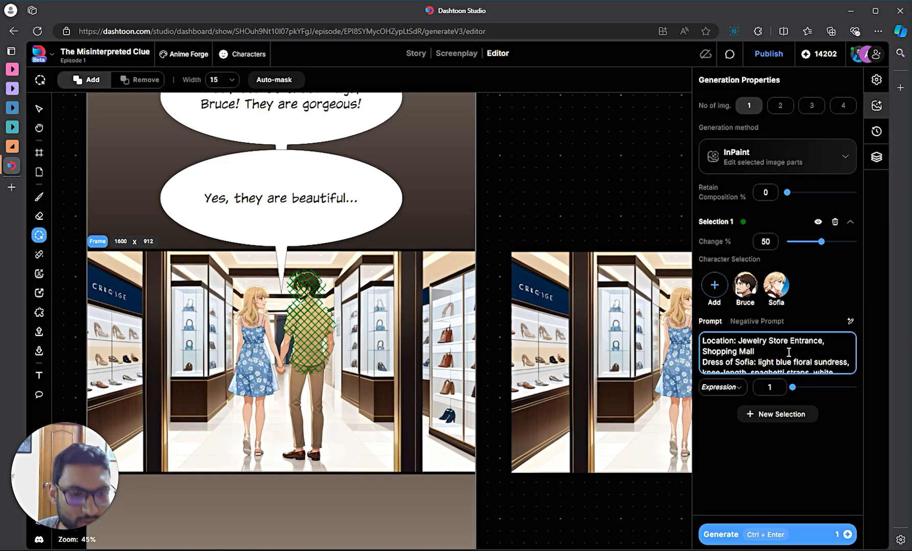
key("ctrl+a")
key("BackSpace")
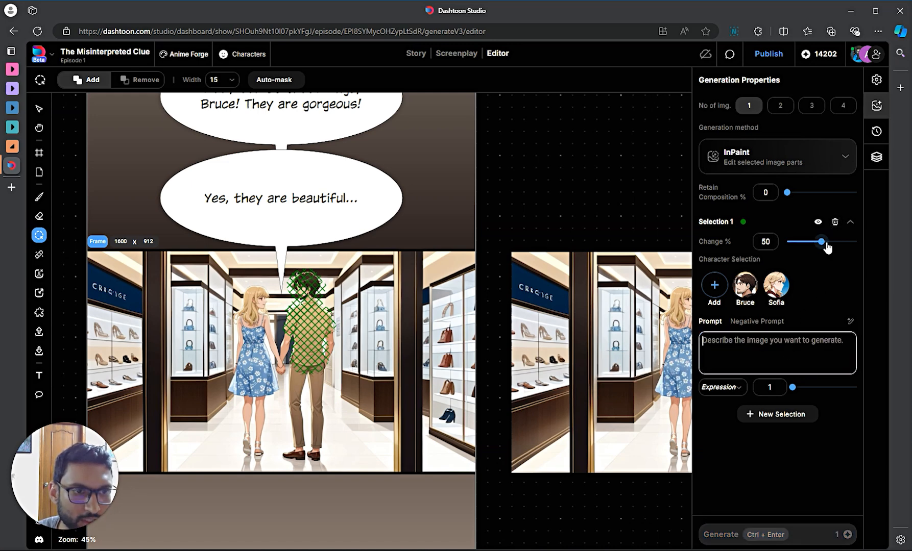
left_click_drag(826, 244, 861, 244)
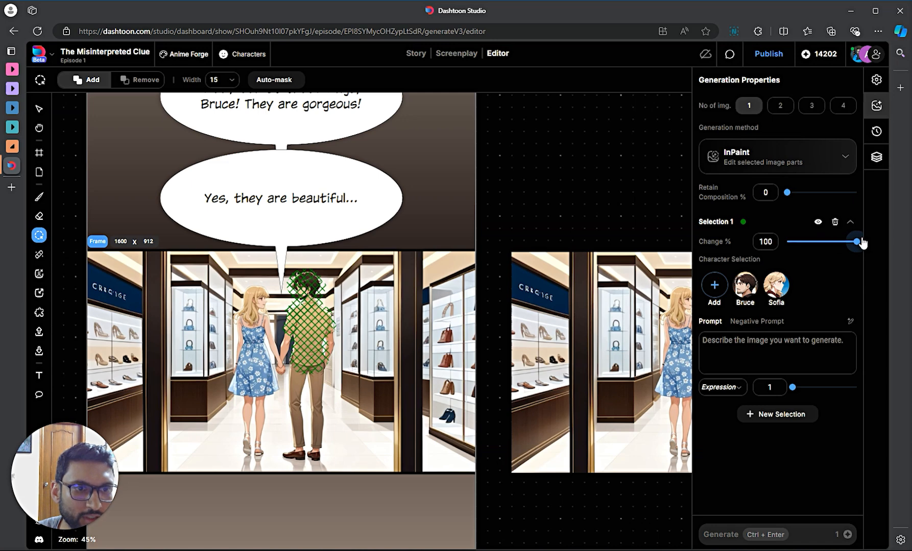
- Prompt Bruce 'wearing a navy blue shirt', set Retain Composition to 50, and generate
left_click(766, 341)
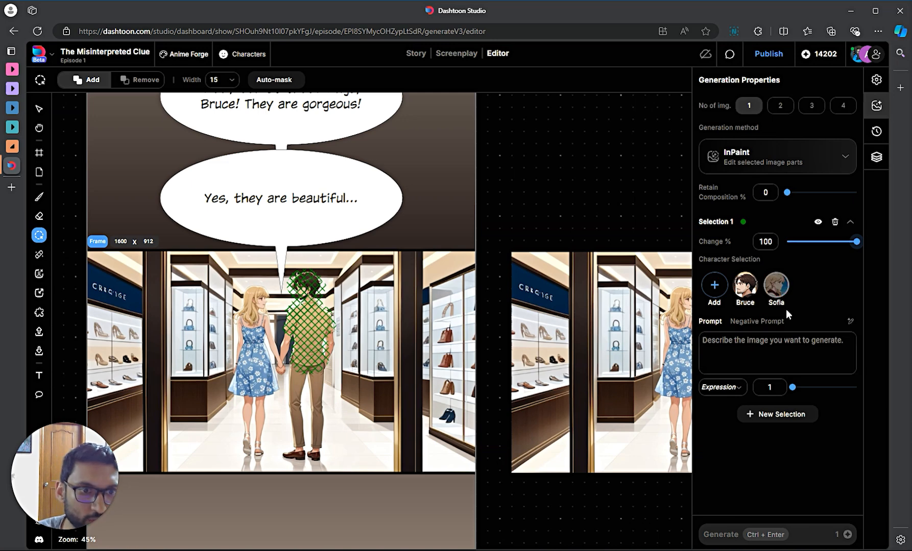
left_click(745, 286)
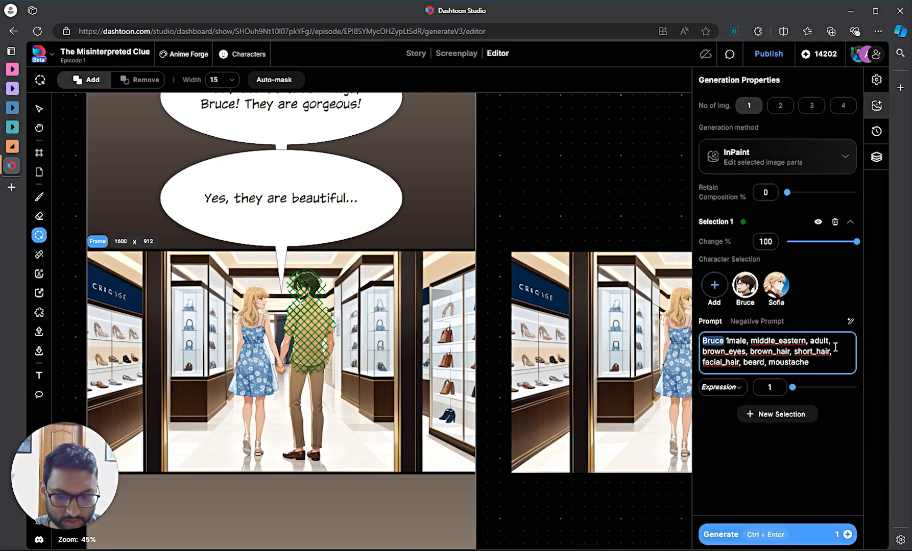
type("wearing a ")
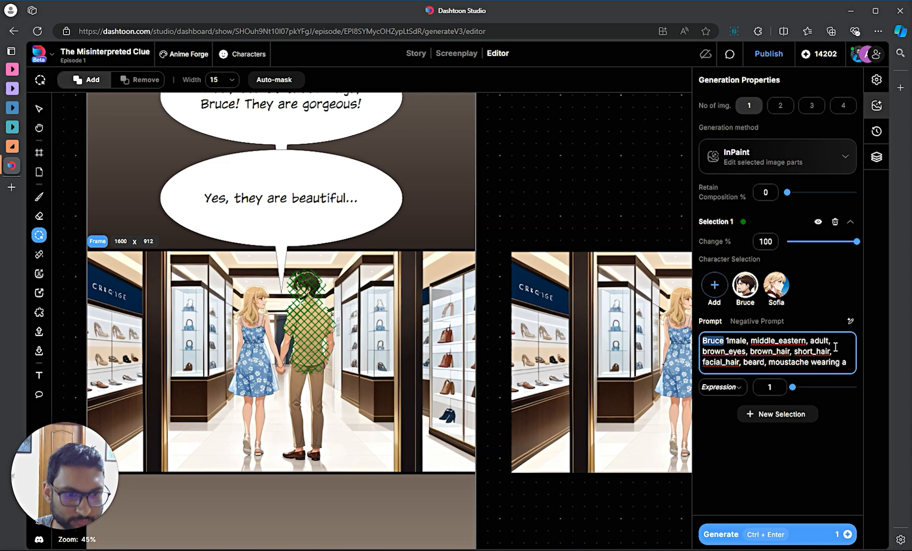
type("navy blue")
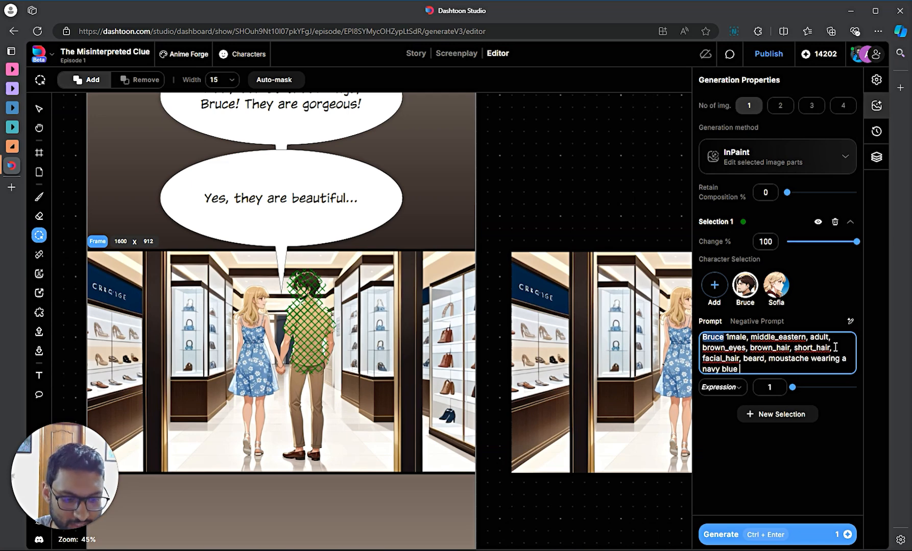
type(" shirt")
left_click(841, 266)
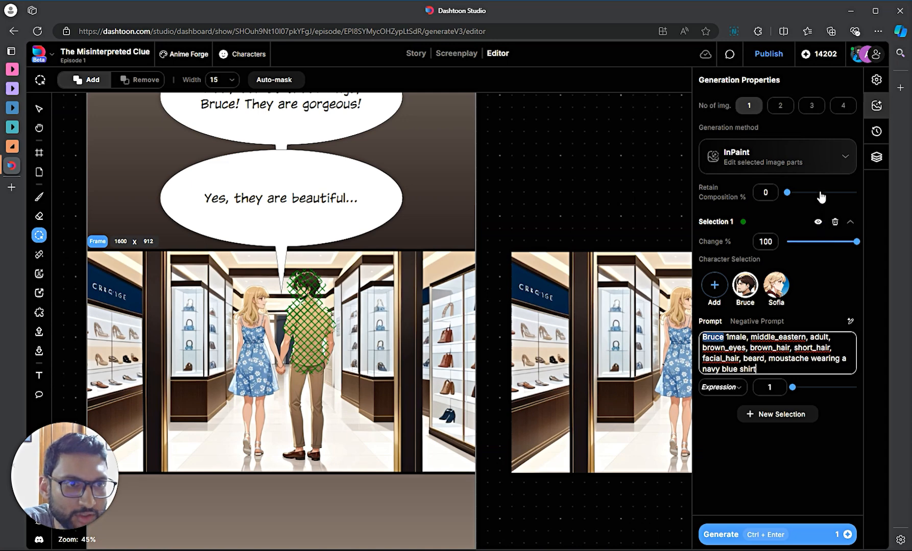
left_click(805, 193)
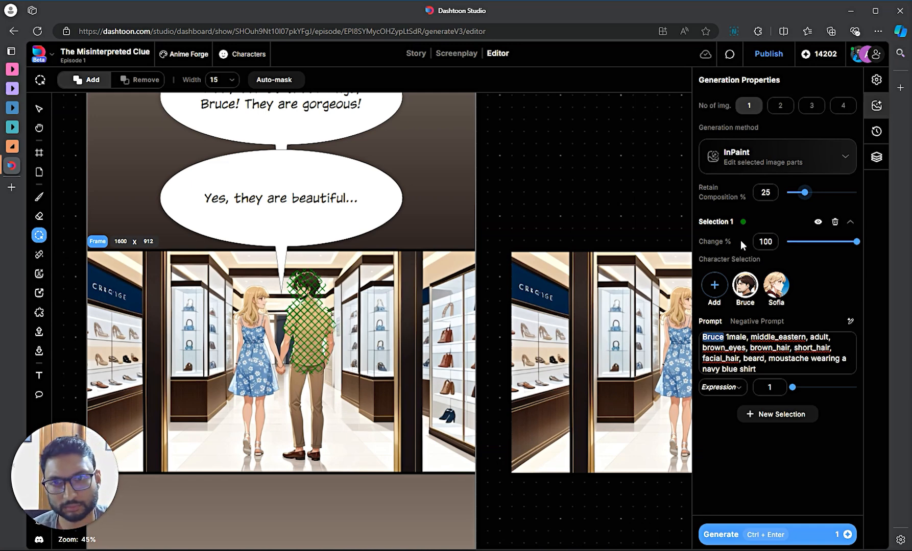
left_click(821, 193)
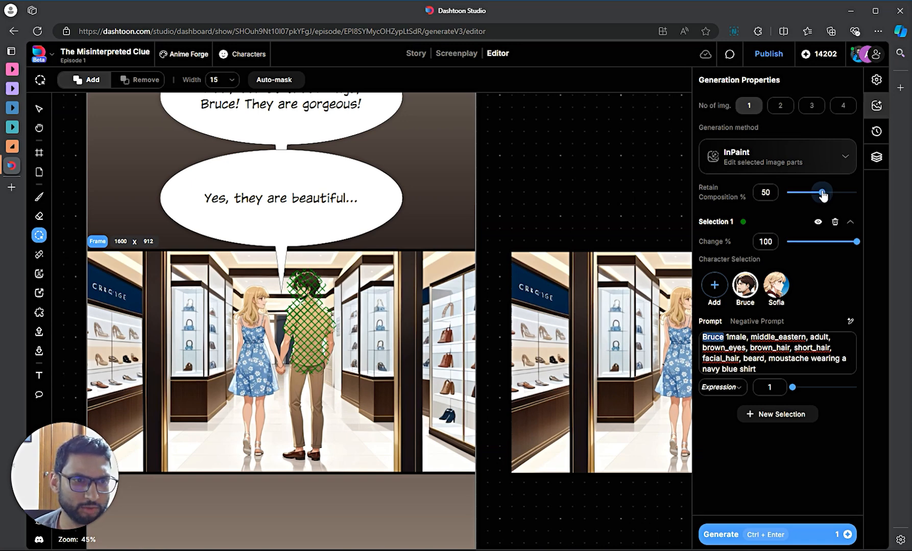
left_click(781, 532)
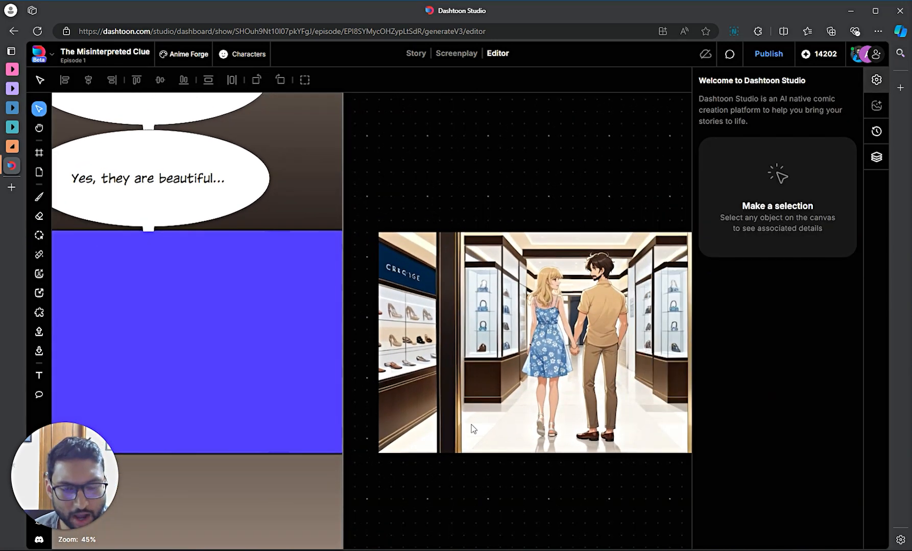
- Move the copied shop scene further right and show its generation settings
left_click(472, 428)
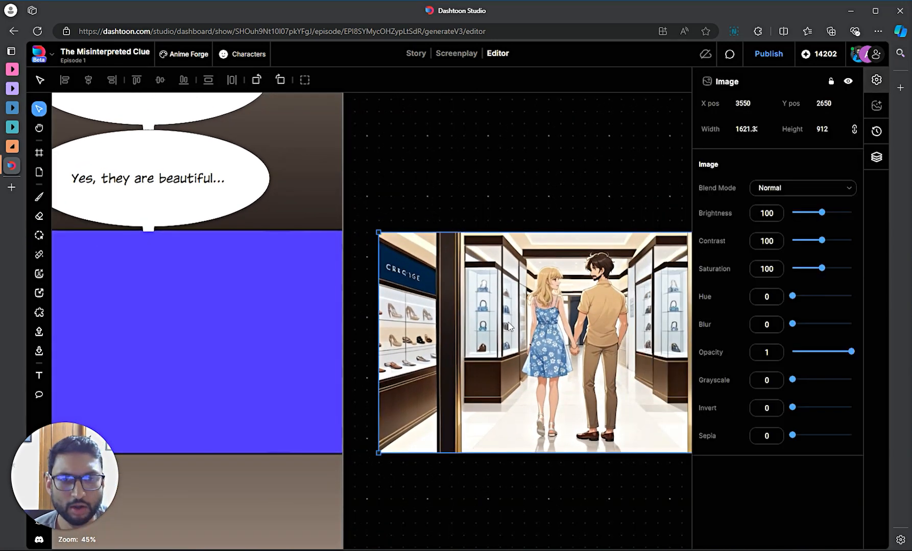
left_click_drag(494, 509, 326, 493)
left_click_drag(445, 388, 502, 387)
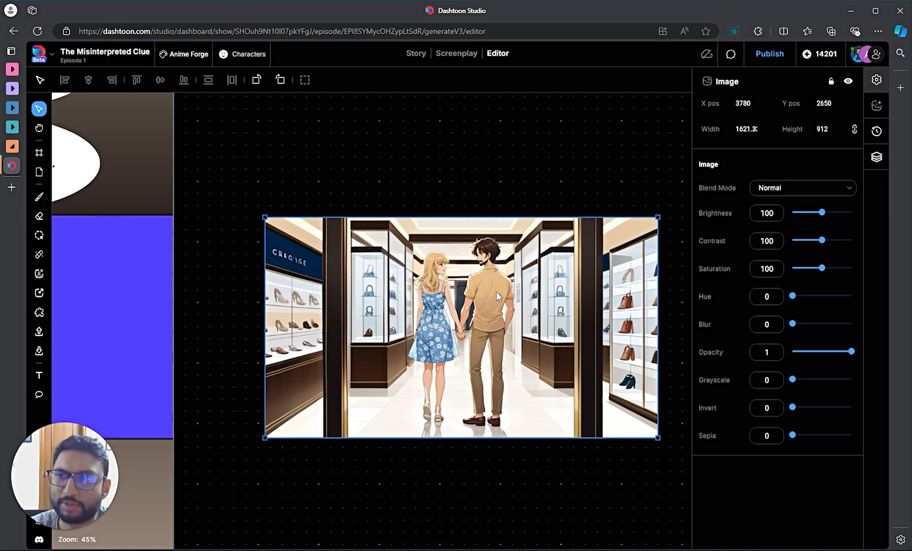
left_click(496, 296)
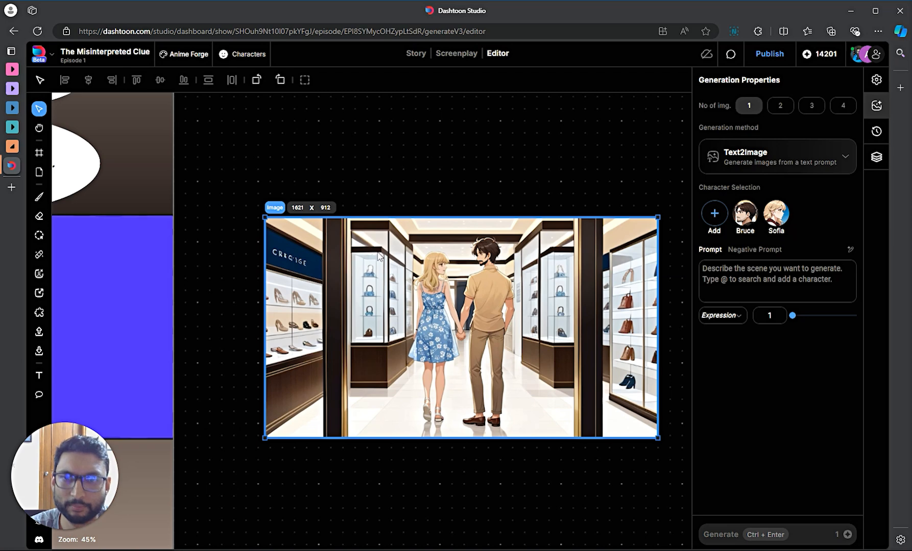
- Reselect the 1621 x 912 shop image to show its Text2Image generation properties
left_click(387, 182)
left_click(269, 220)
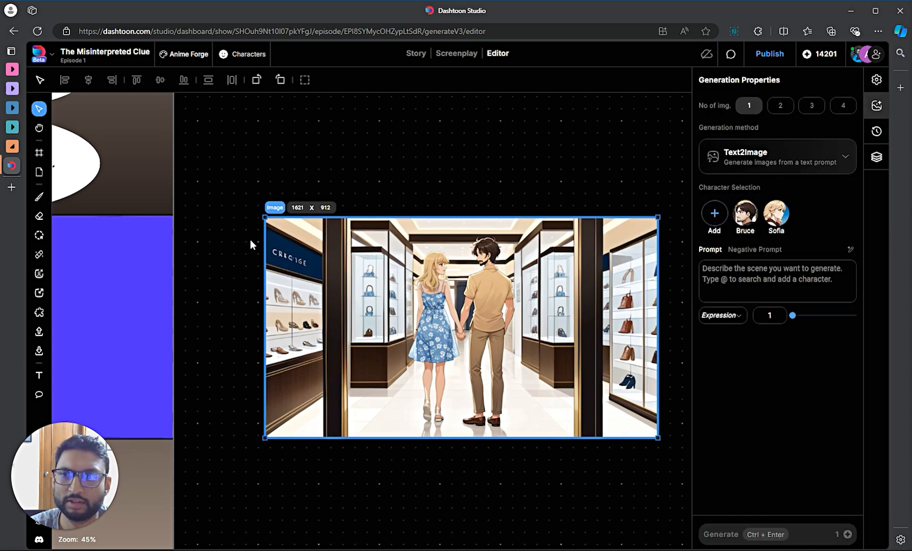
left_click(284, 160)
left_click(377, 231)
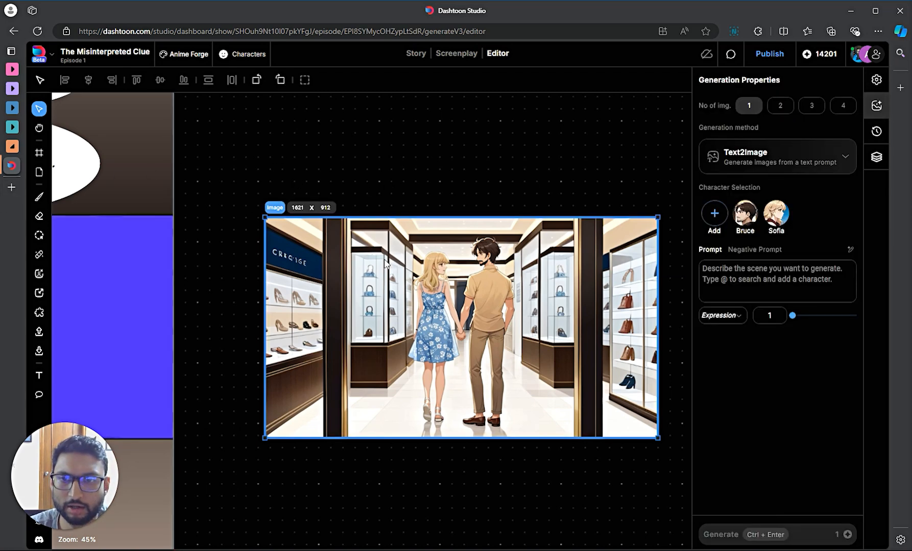
left_click(387, 266)
double_click(387, 293)
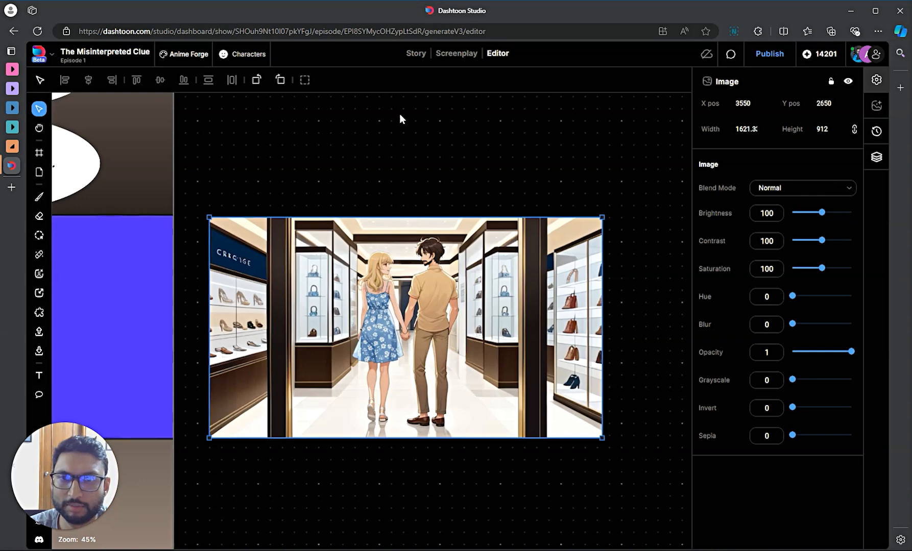
left_click(40, 152)
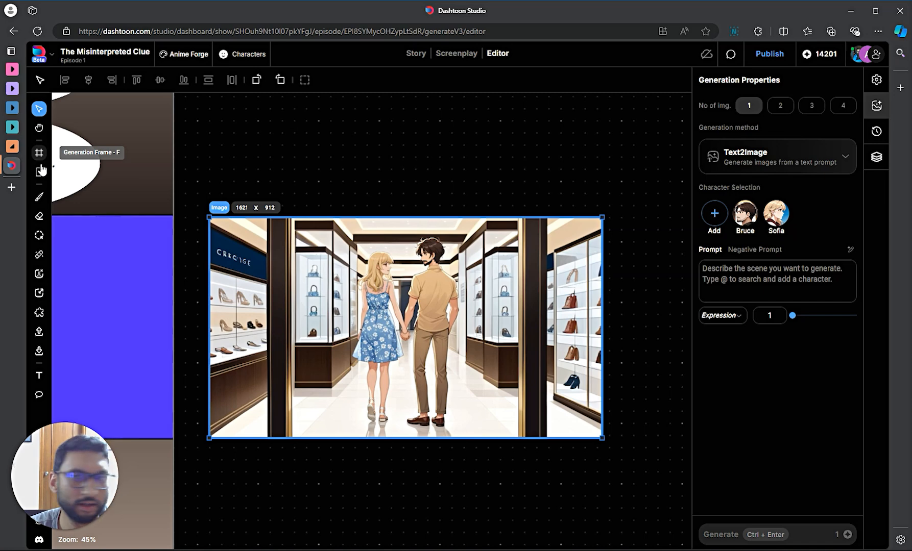
left_click(347, 174)
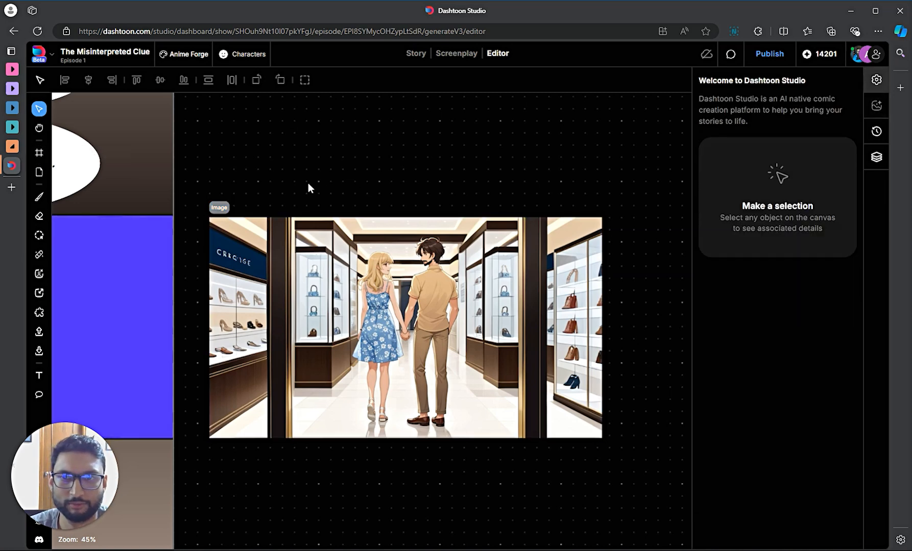
left_click(219, 207)
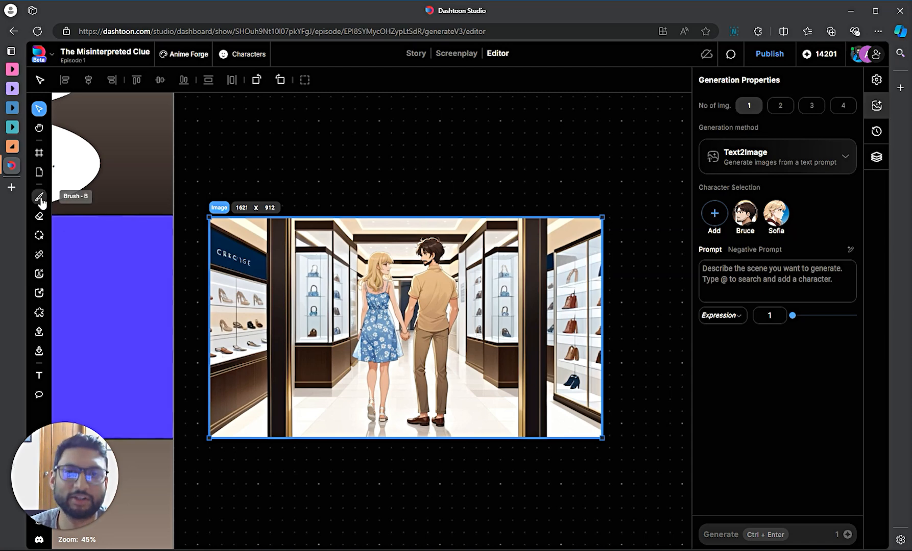
- Paint Bruce's shirt solid blue #170dc2 at reduced opacity with a width-9 brush
left_click(39, 198)
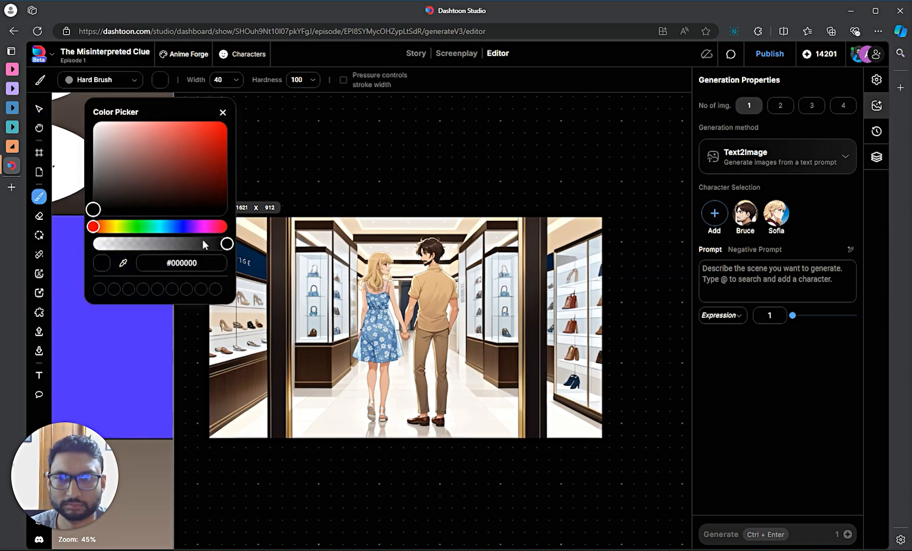
left_click(184, 227)
mouse_move(214, 165)
left_mouse_down()
mouse_move(206, 142)
mouse_move(218, 143)
left_mouse_up()
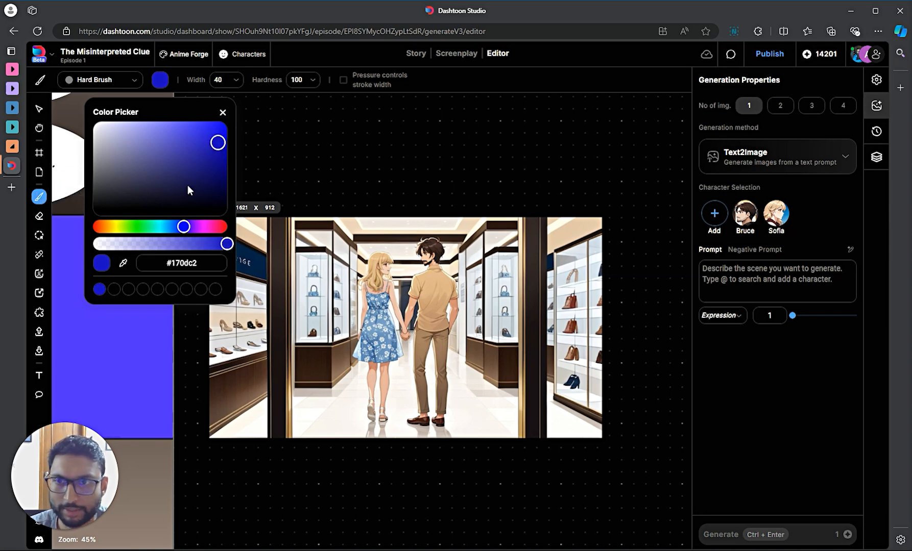
left_click_drag(219, 244, 205, 244)
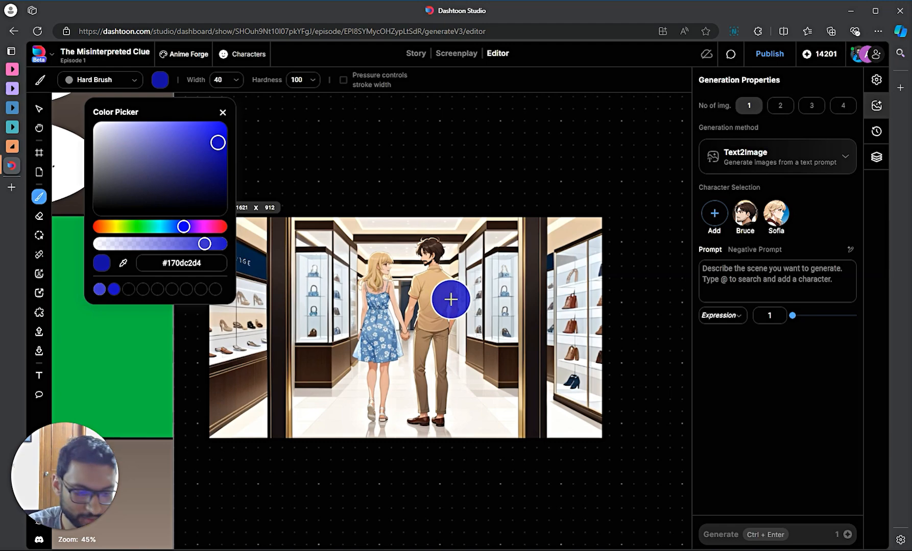
key("bracketleft")
key("bracketleft")
key("bracketleft")
key("bracketleft")
key("bracketleft")
key("bracketleft")
key("bracketleft")
key("bracketleft")
key("bracketleft")
key("bracketleft")
key("bracketleft")
key("bracketleft")
key("bracketleft")
key("bracketleft")
key("bracketleft")
key("bracketleft")
key("bracketleft")
key("bracketleft")
key("bracketleft")
key("bracketleft")
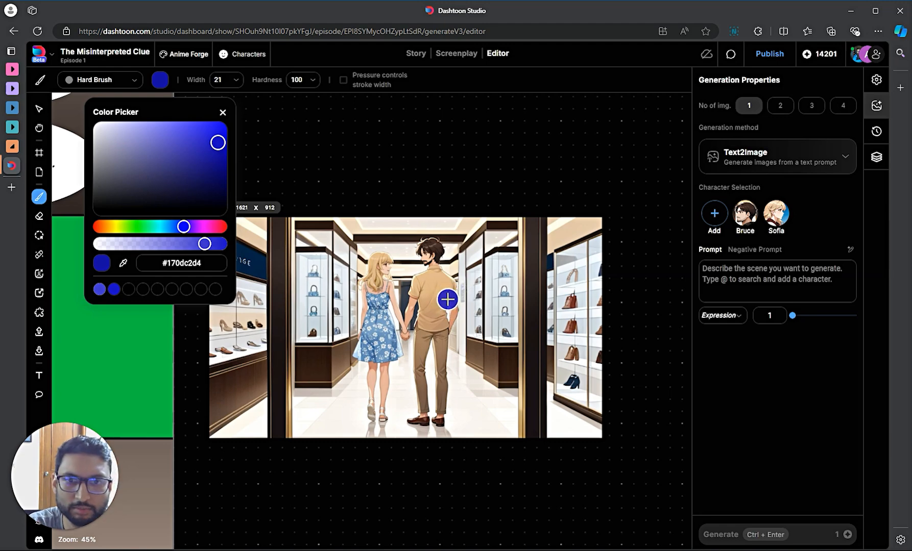
scroll(429, 298, "up", 4)
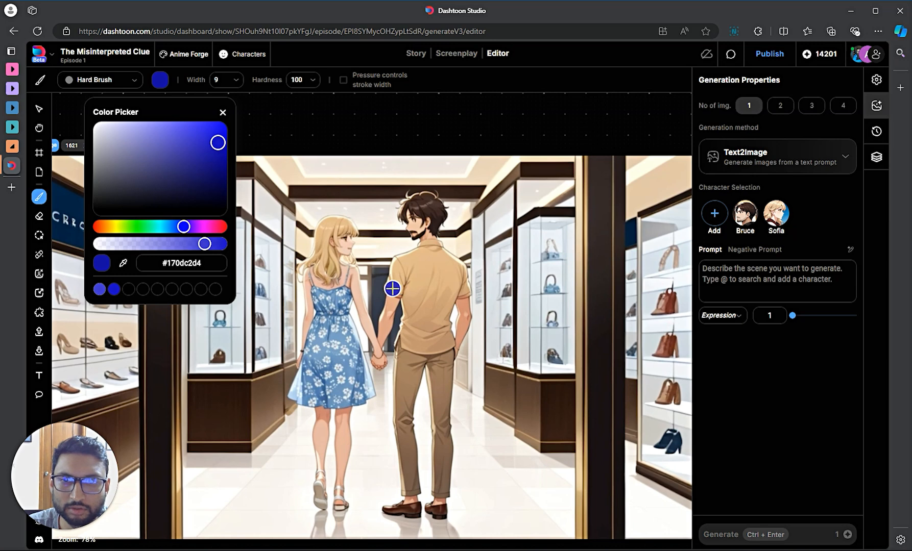
mouse_move(392, 289)
left_mouse_down()
mouse_move(398, 262)
mouse_move(432, 246)
mouse_move(464, 282)
mouse_move(446, 307)
mouse_move(446, 340)
mouse_move(403, 345)
mouse_move(409, 305)
mouse_move(396, 286)
mouse_move(426, 257)
mouse_move(411, 258)
mouse_move(405, 278)
mouse_move(433, 292)
mouse_move(416, 287)
mouse_move(412, 333)
mouse_move(424, 335)
mouse_move(442, 293)
mouse_move(424, 328)
mouse_move(431, 325)
mouse_move(439, 289)
mouse_move(463, 288)
mouse_move(427, 280)
mouse_move(420, 269)
mouse_move(437, 279)
mouse_move(429, 264)
mouse_move(449, 273)
mouse_move(448, 260)
mouse_move(430, 266)
mouse_move(447, 258)
mouse_move(421, 280)
left_mouse_up()
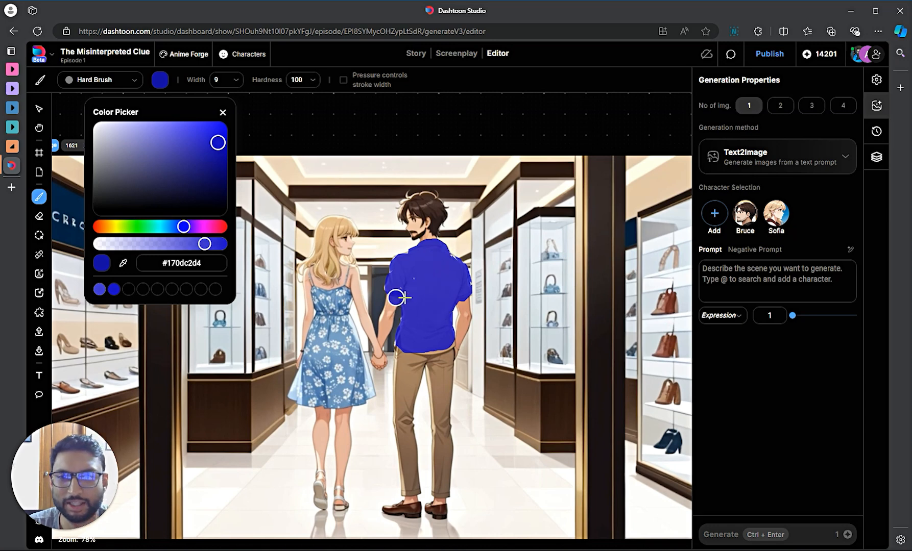
left_click_drag(417, 342, 449, 344)
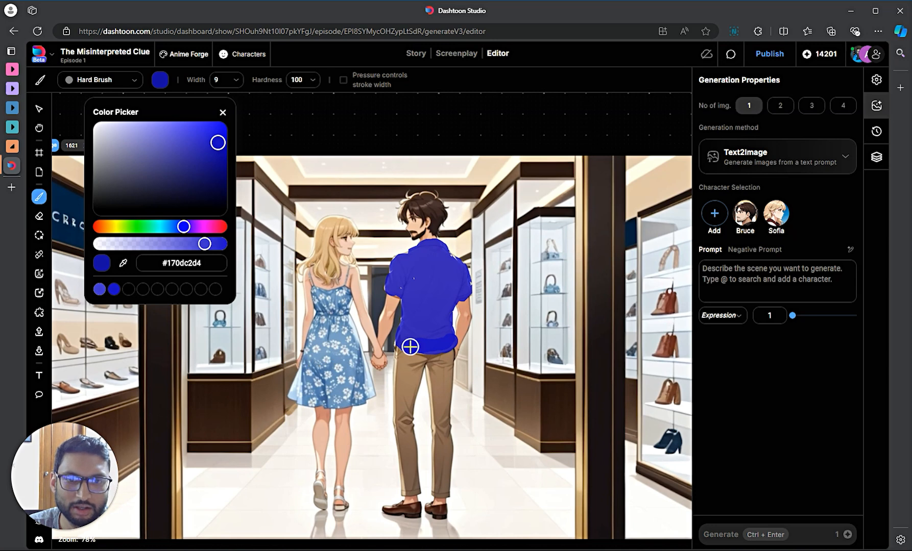
- Paint an inpainting mask over the man's head and neck, and raise Change % to 75
left_click(39, 236)
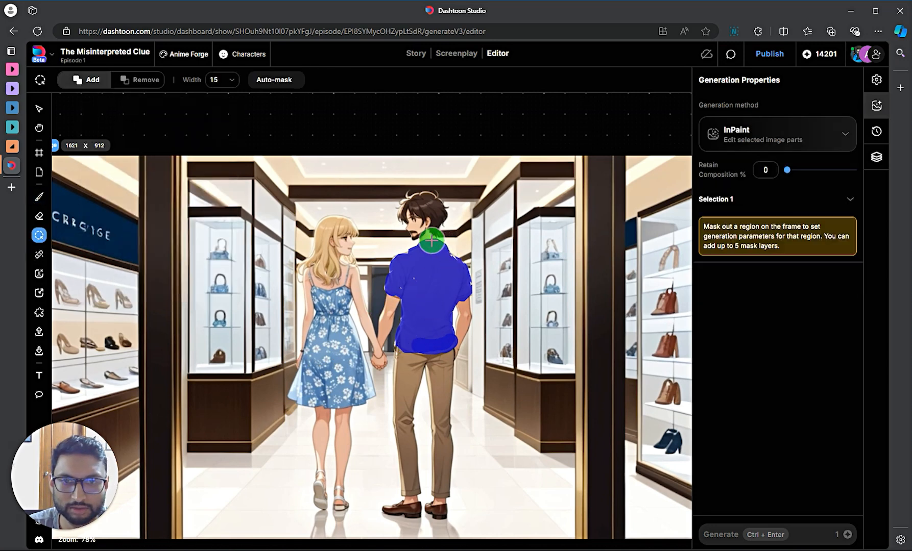
mouse_move(428, 245)
left_mouse_down()
mouse_move(439, 206)
mouse_move(408, 199)
mouse_move(418, 248)
mouse_move(387, 285)
mouse_move(411, 305)
mouse_move(401, 345)
mouse_move(411, 349)
mouse_move(443, 347)
mouse_move(466, 292)
mouse_move(440, 235)
mouse_move(423, 250)
mouse_move(426, 335)
mouse_move(436, 291)
mouse_move(429, 264)
mouse_move(447, 280)
mouse_move(442, 298)
mouse_move(418, 292)
mouse_move(442, 269)
mouse_move(449, 288)
mouse_move(429, 248)
mouse_move(427, 214)
left_mouse_up()
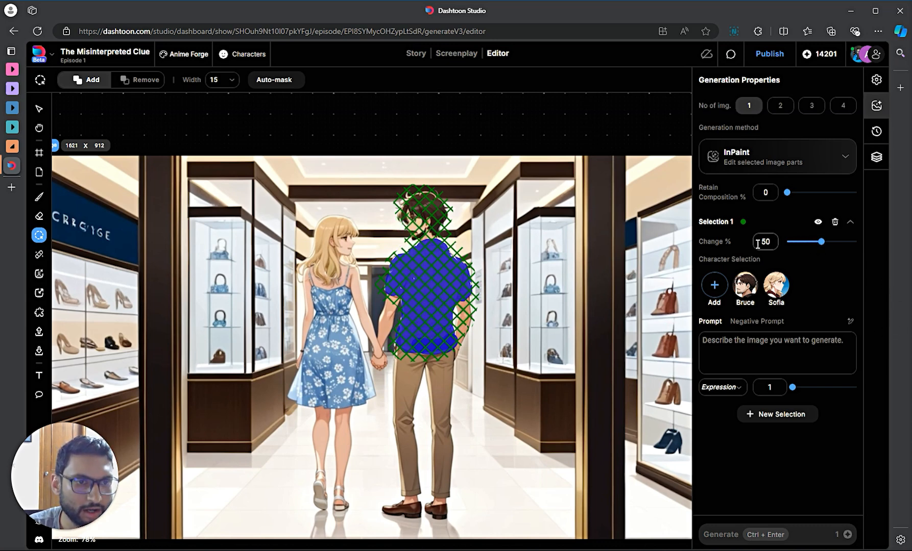
left_click_drag(821, 242, 831, 244)
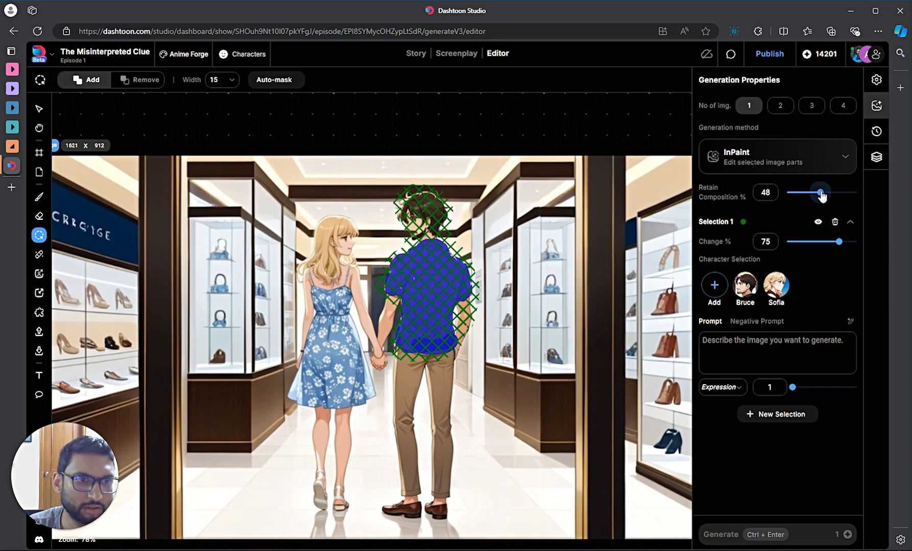
- Add Bruce plus 'navy blue shirt, back angle shot' to the prompt and generate the inpaint
left_click(737, 293)
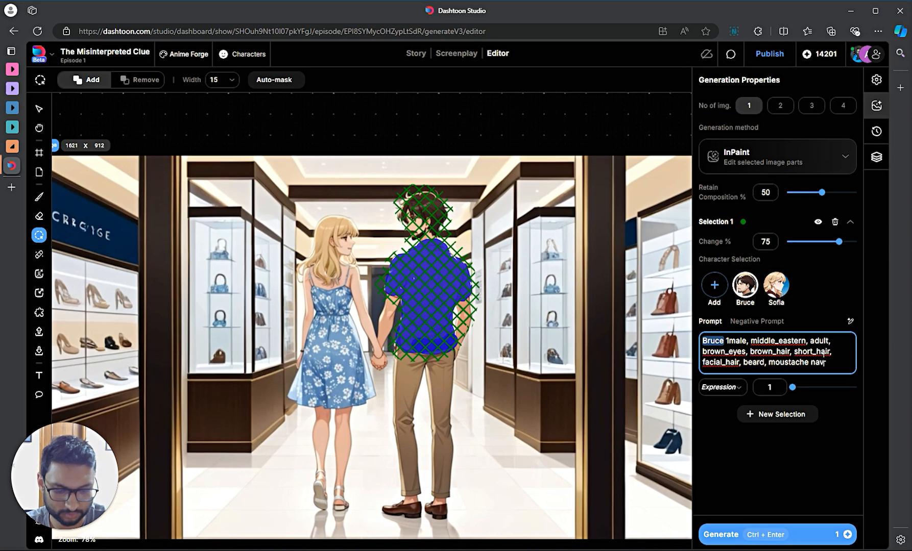
type("navy blue shirt,")
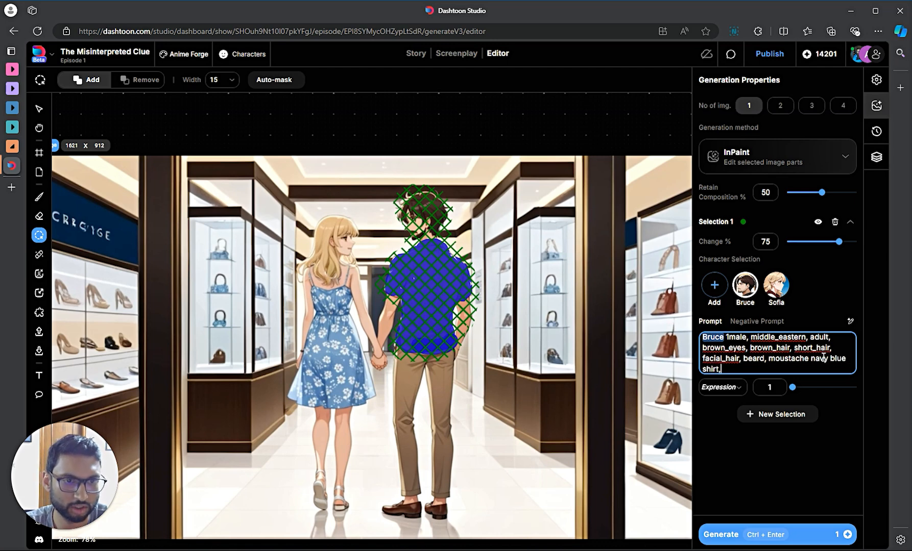
type(" back angle shot")
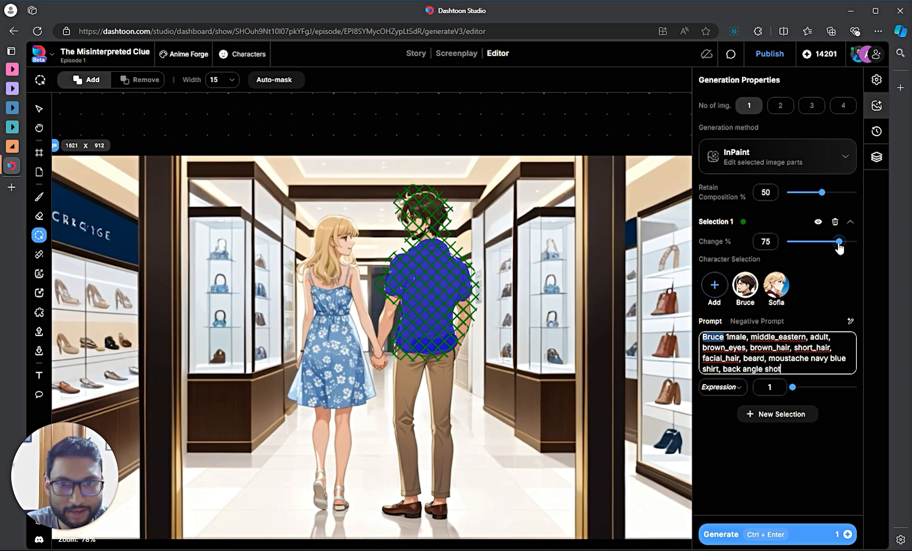
left_click(750, 535)
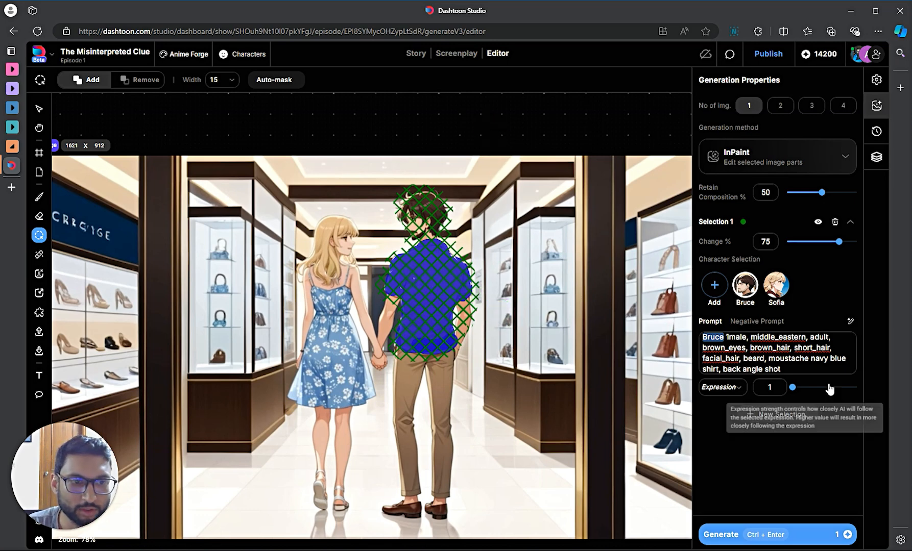
left_click(806, 360)
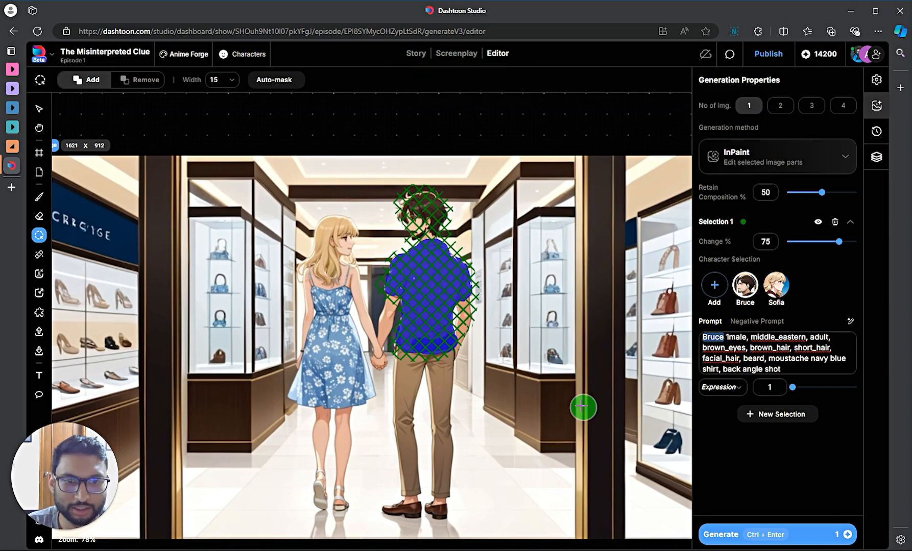
- Accept the generated navy-shirt preview of Bruce
key("v")
scroll(497, 121, "down", 6)
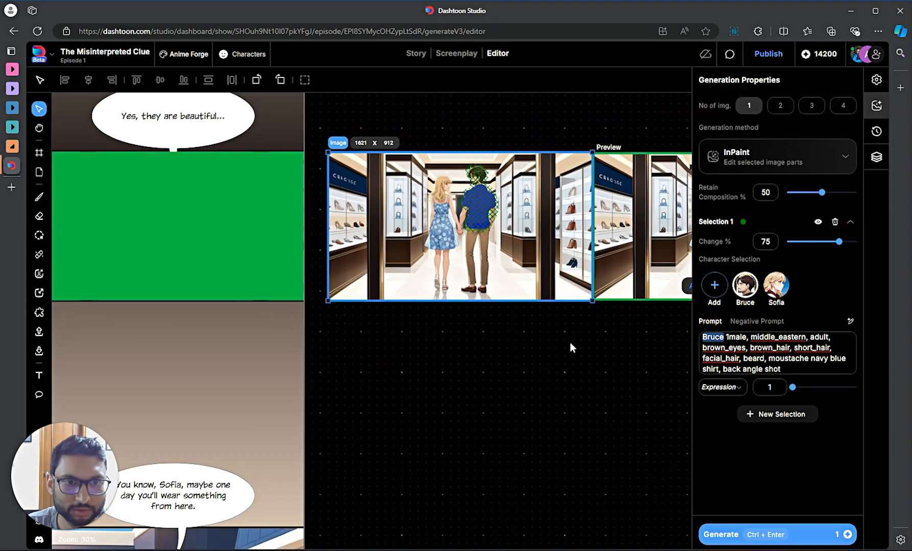
left_click_drag(569, 343, 313, 356)
scroll(507, 200, "up", 5)
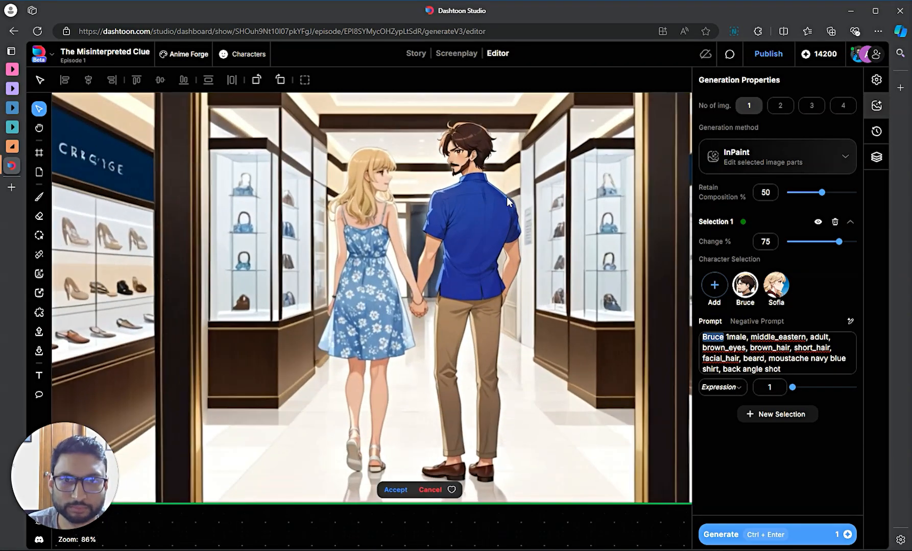
scroll(465, 260, "down", 2)
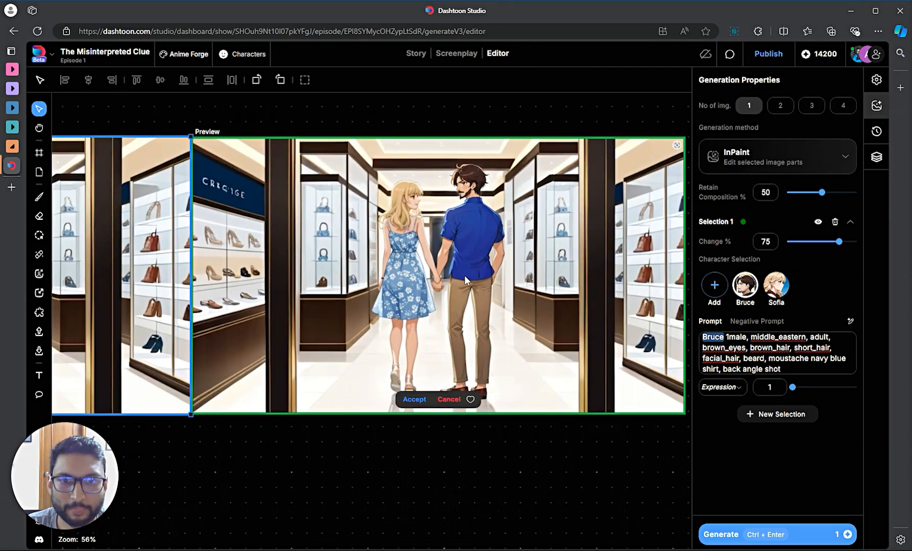
left_click(406, 401)
- Select the store panel frame and accept the inpainted result into it
scroll(466, 417, "down", 4)
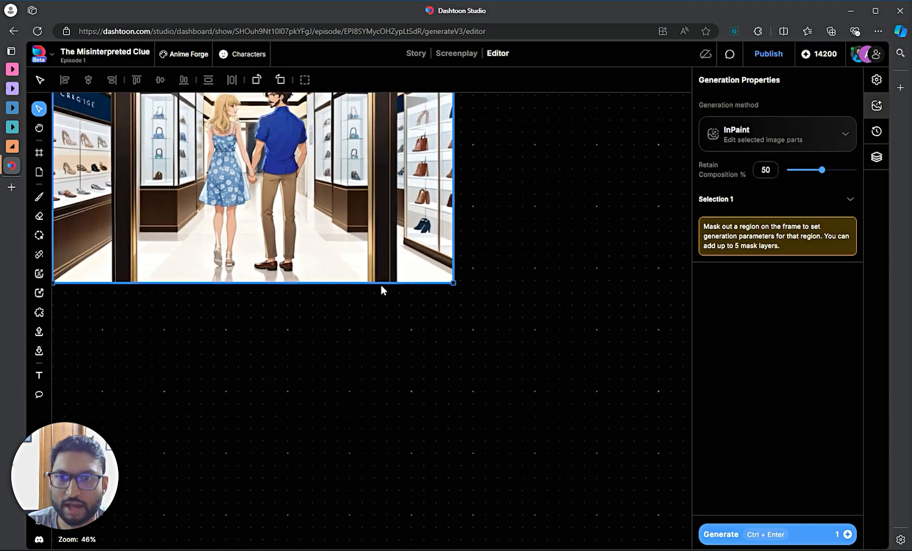
left_click_drag(251, 346, 507, 410)
left_click(374, 313)
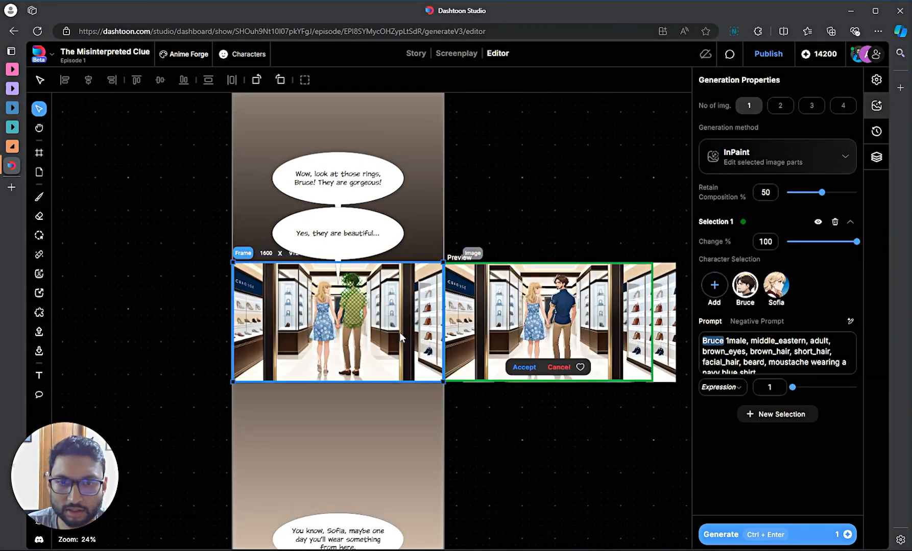
scroll(459, 337, "up", 2)
left_click(564, 389)
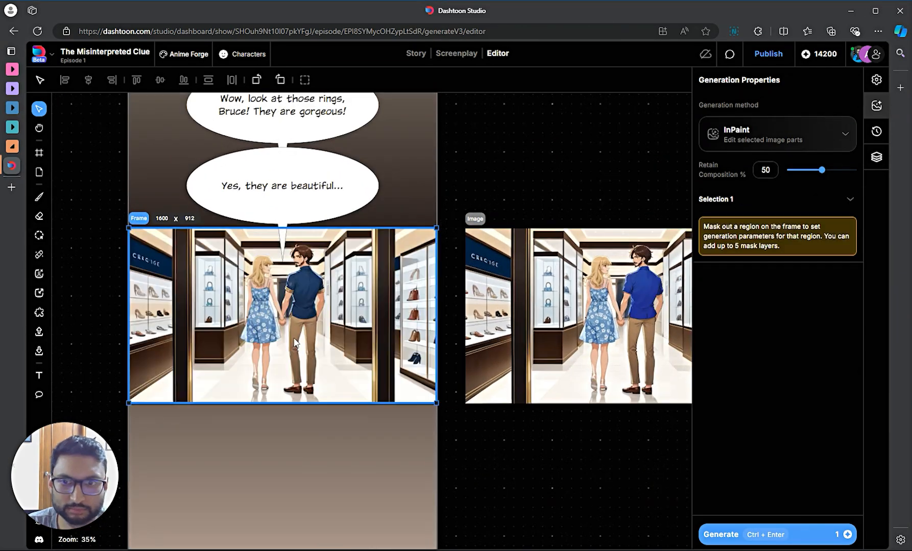
scroll(332, 321, "up", 4)
scroll(326, 319, "up", 2)
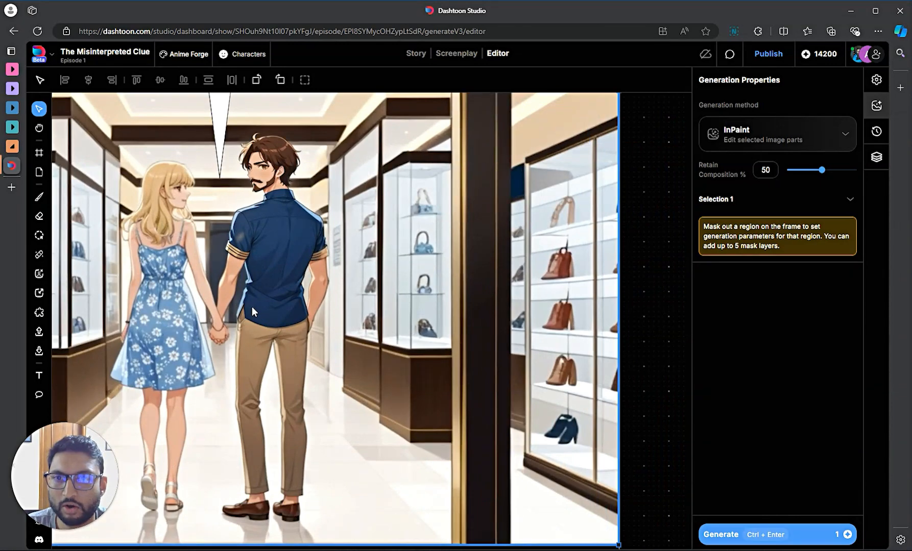
scroll(251, 306, "up", 2)
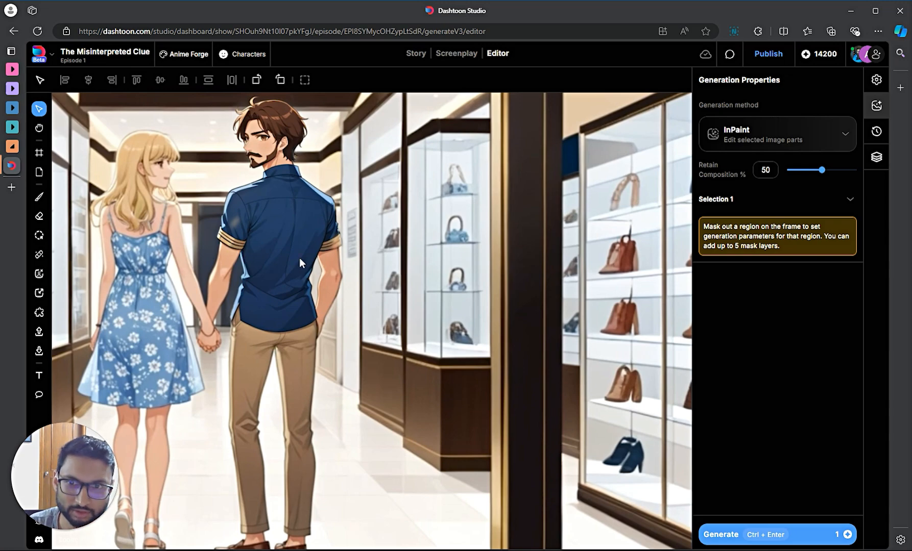
- Zoom and pan the canvas to bring the store panel image into view
scroll(299, 258, "down", 5)
scroll(607, 357, "up", 5)
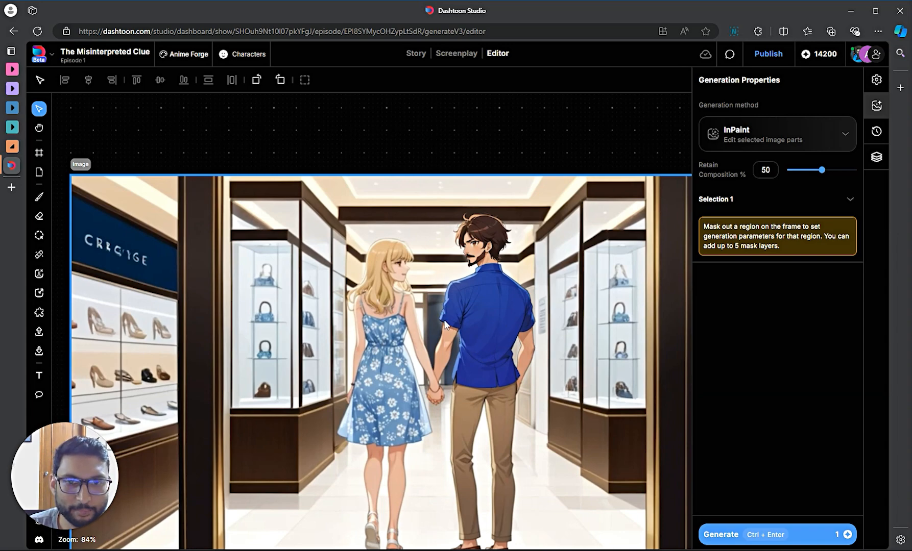
scroll(468, 321, "down", 5)
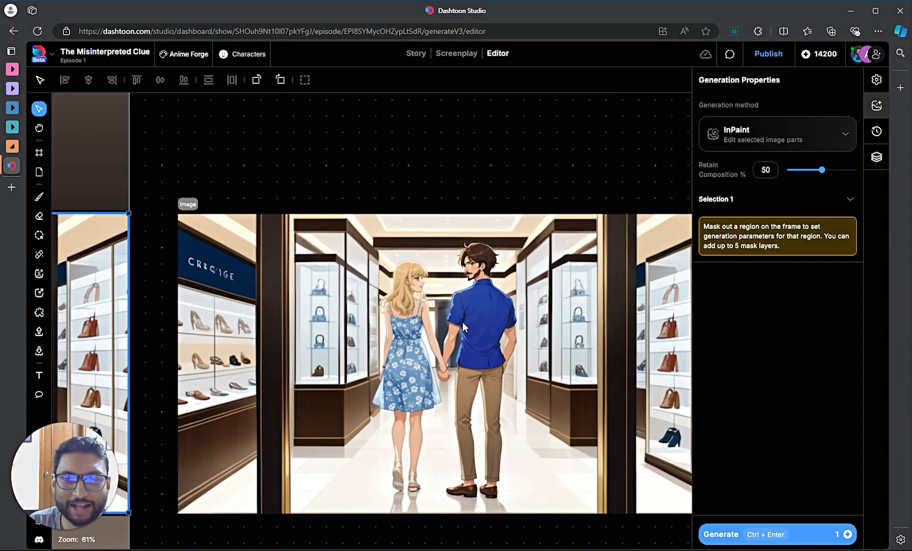
scroll(454, 310, "up", 3)
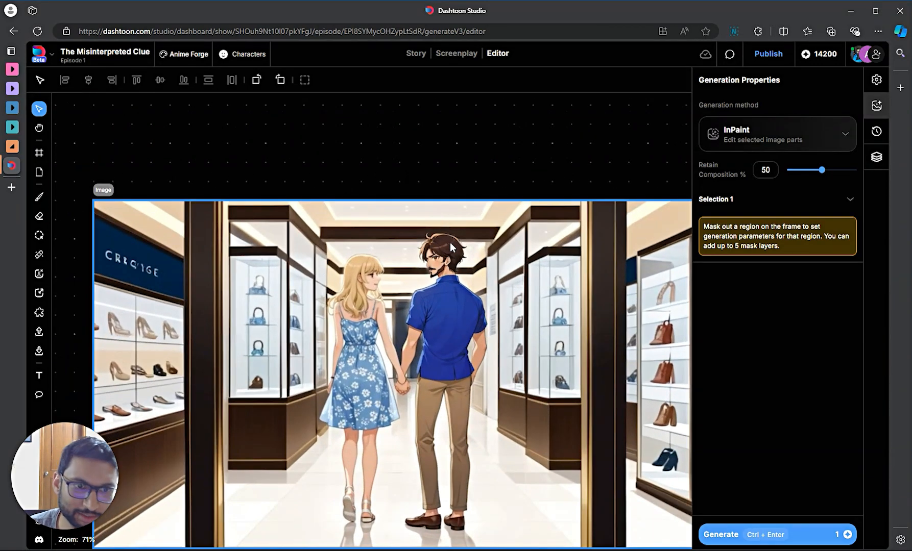
scroll(449, 242, "down", 6)
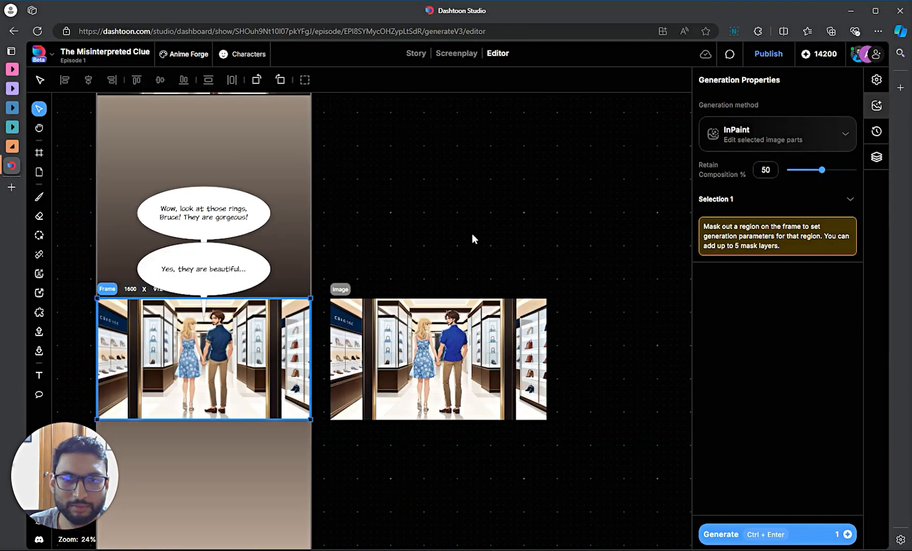
scroll(471, 239, "up", 2)
scroll(470, 440, "up", 3)
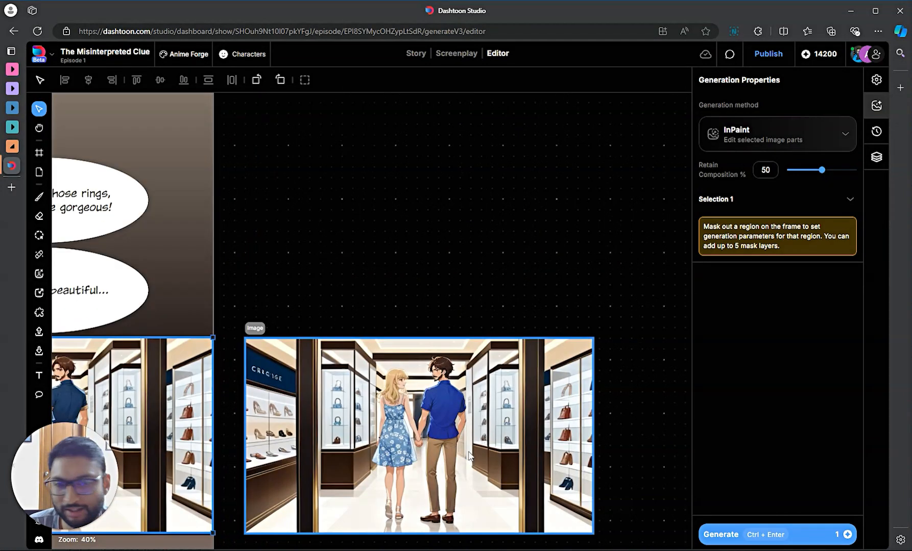
scroll(469, 454, "up", 2)
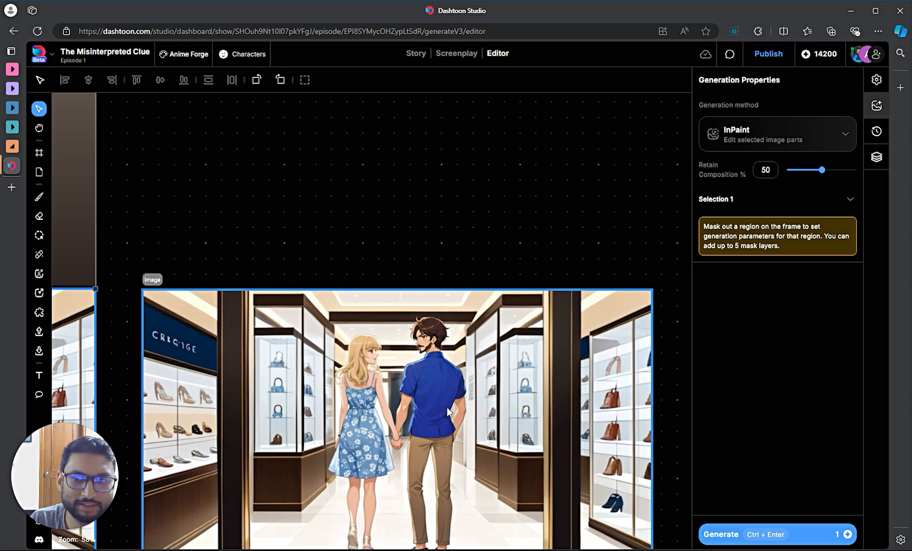
scroll(447, 412, "down", 3)
left_click_drag(374, 286, 608, 228)
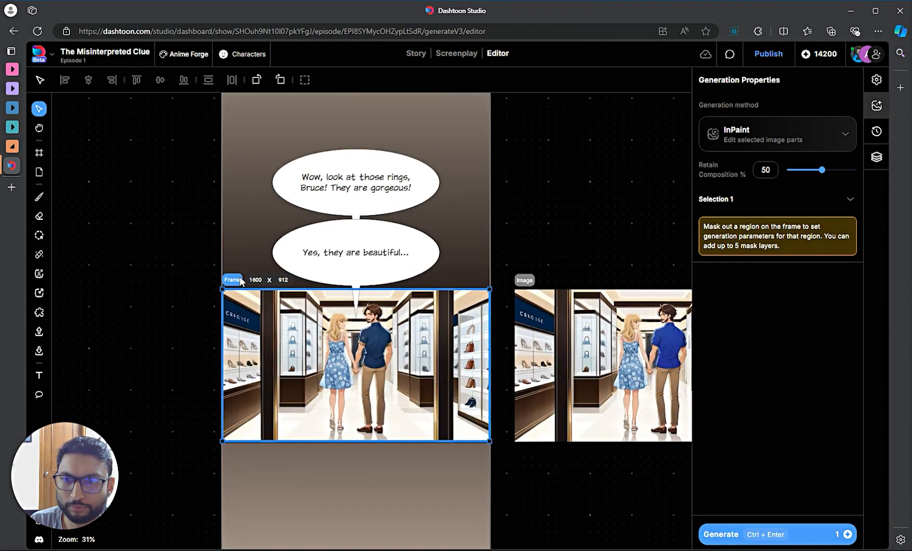
scroll(183, 336, "up", 3)
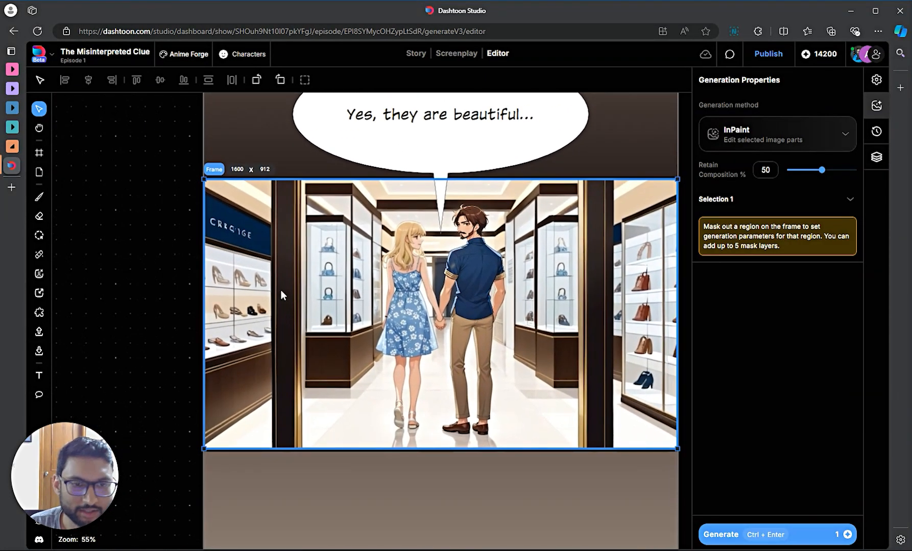
scroll(516, 367, "up", 5)
scroll(204, 327, "down", 3)
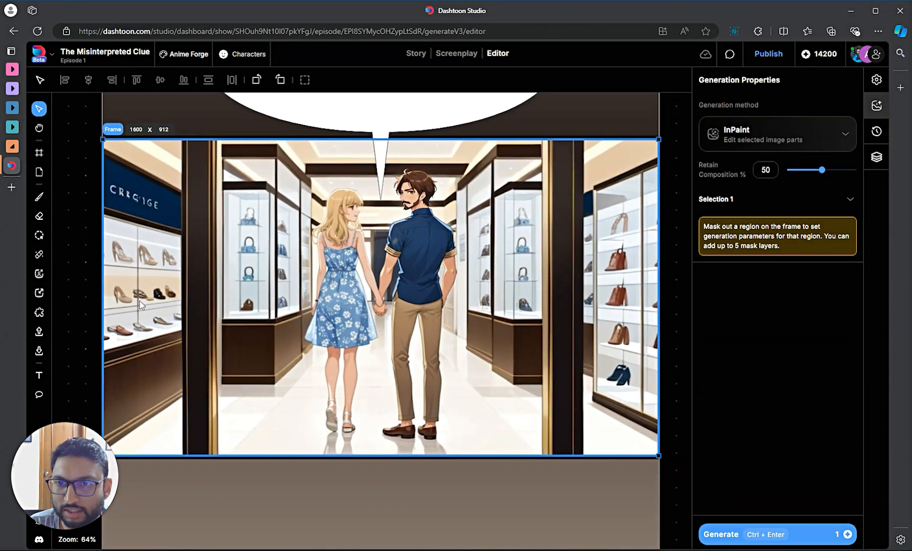
scroll(132, 265, "up", 4)
scroll(132, 269, "up", 1)
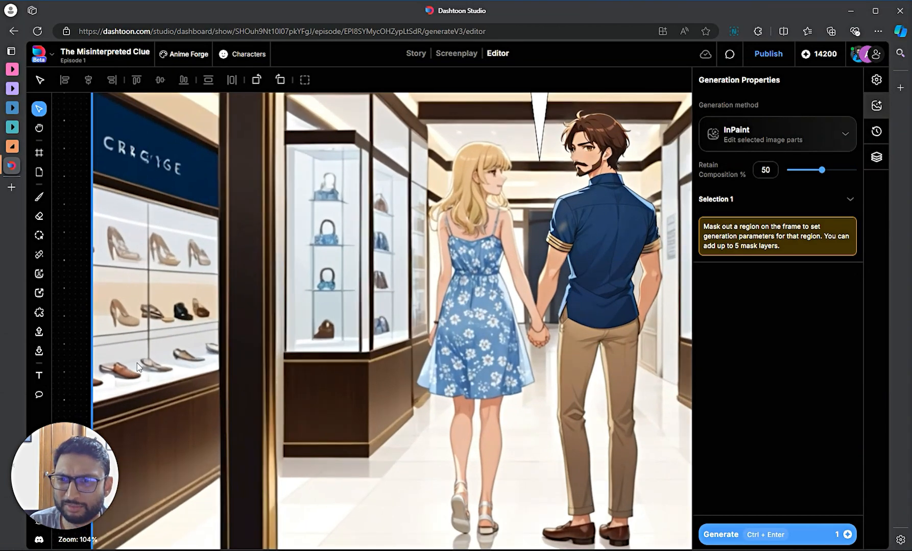
scroll(147, 365, "down", 1)
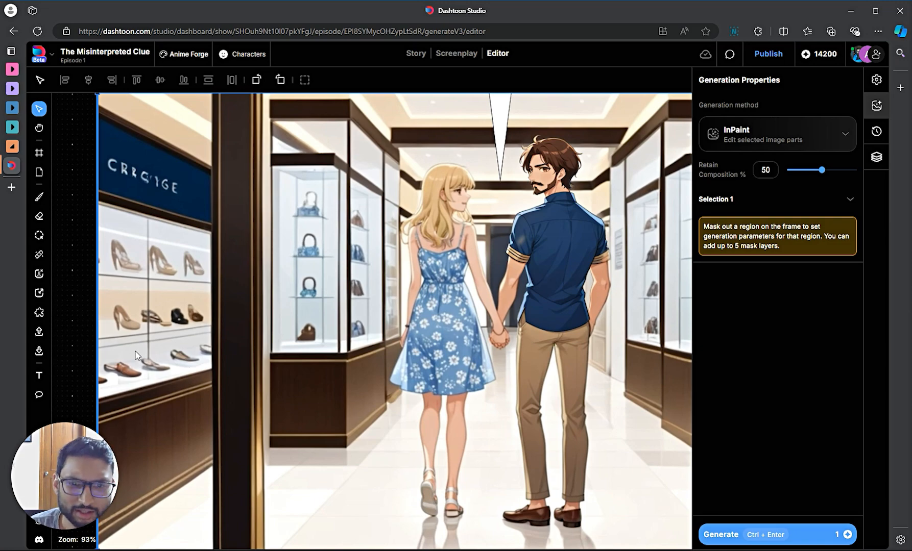
scroll(135, 351, "down", 2)
scroll(160, 355, "up", 2)
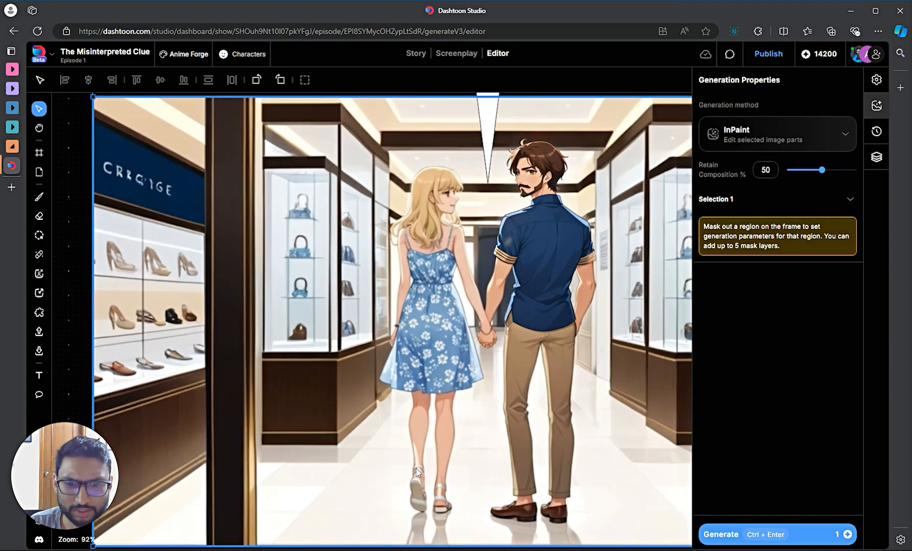
scroll(493, 516, "down", 1)
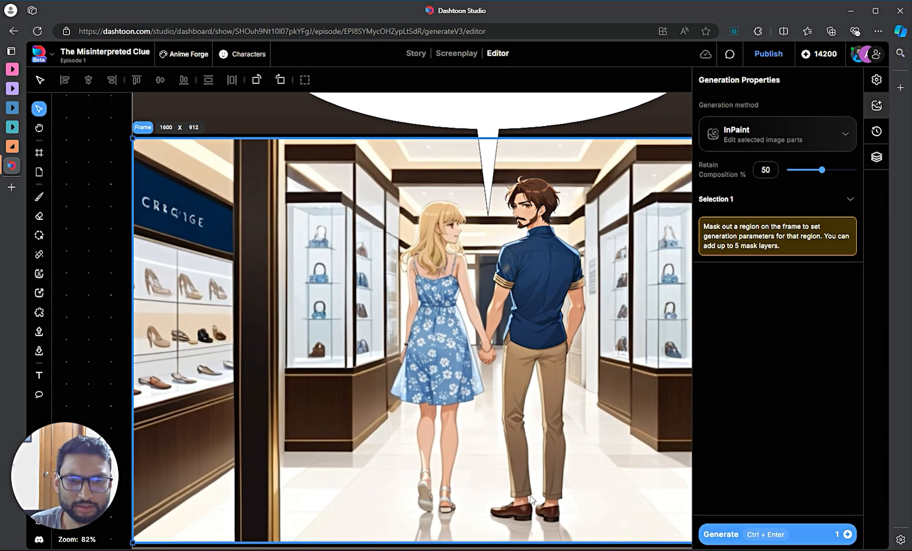
scroll(511, 376, "down", 1)
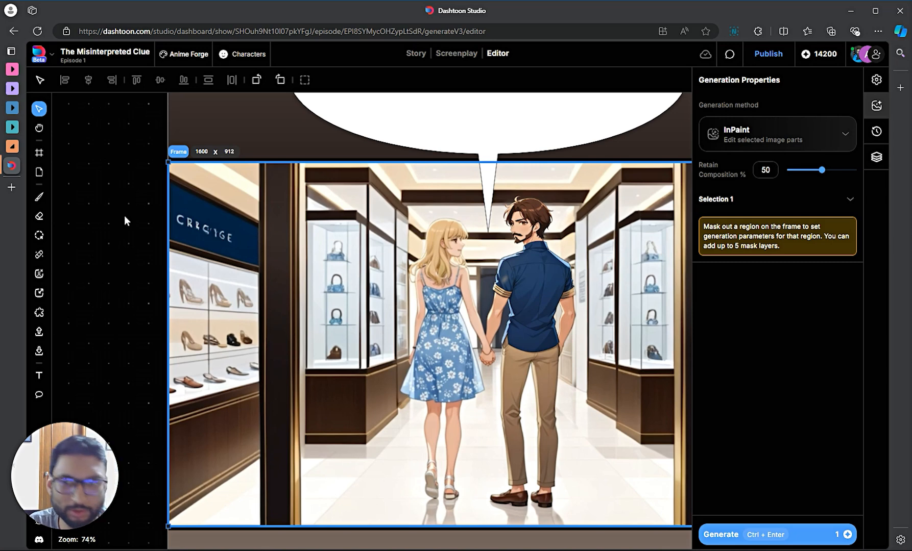
- Mask the left shoe shelves and set the prompt to 'a jewellery showcase in a shop, rings and necklaces'
left_click(39, 235)
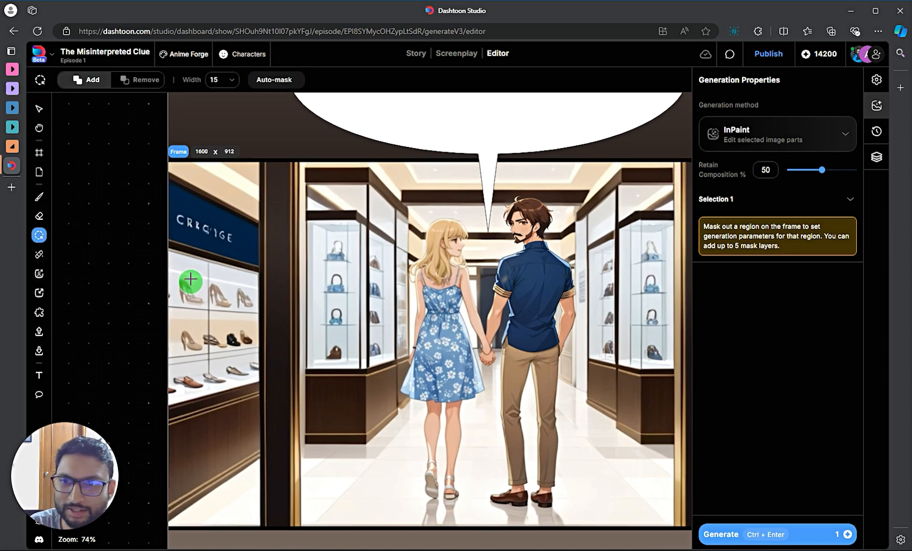
mouse_move(173, 262)
left_mouse_down()
mouse_move(173, 392)
mouse_move(254, 372)
mouse_move(251, 284)
mouse_move(181, 274)
mouse_move(196, 297)
mouse_move(182, 328)
mouse_move(183, 376)
mouse_move(237, 361)
mouse_move(211, 364)
mouse_move(234, 324)
mouse_move(203, 344)
mouse_move(235, 299)
mouse_move(211, 289)
mouse_move(184, 311)
mouse_move(208, 274)
left_mouse_up()
left_click(764, 356)
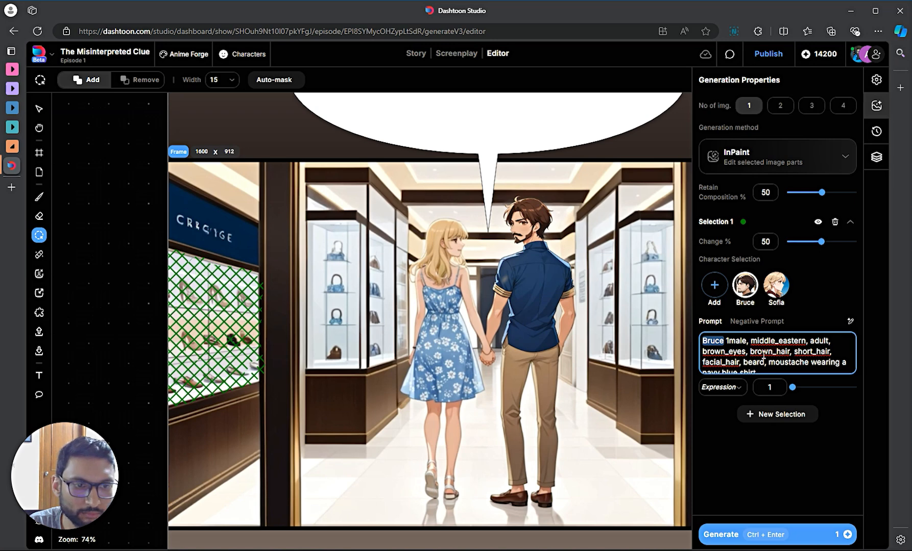
key("ctrl+a")
key("BackSpace")
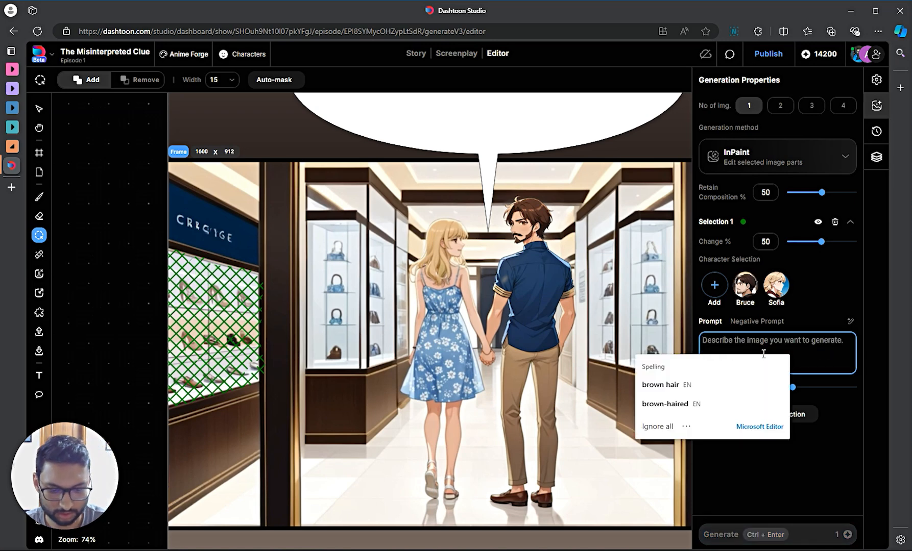
type("a")
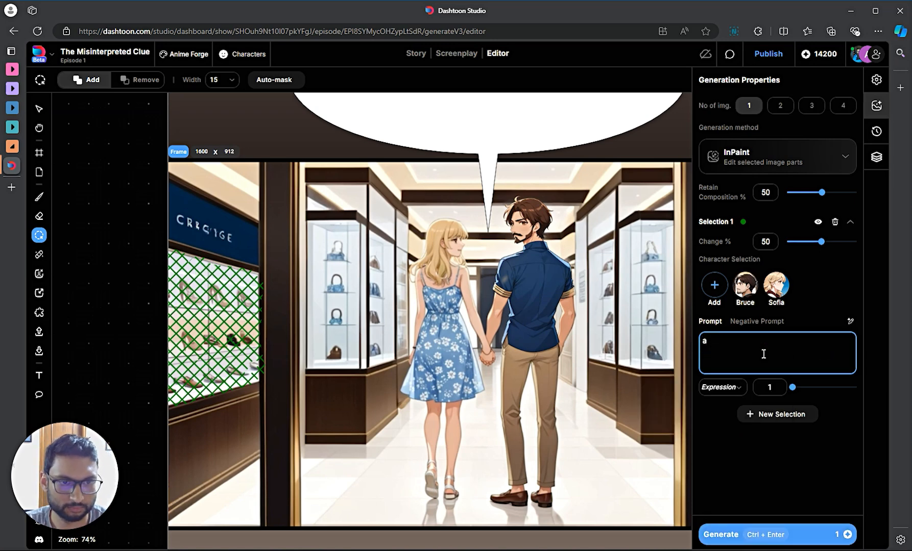
type(" jew")
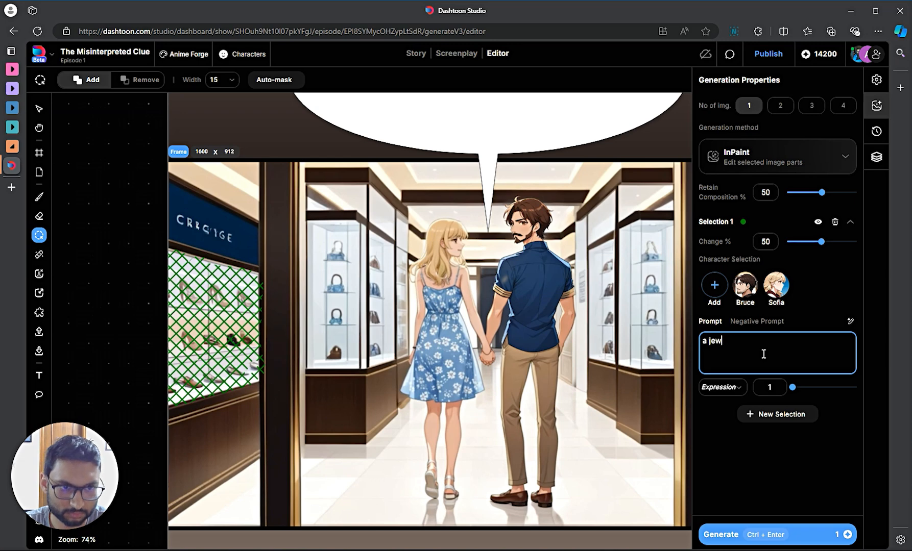
type("ellery showcase ")
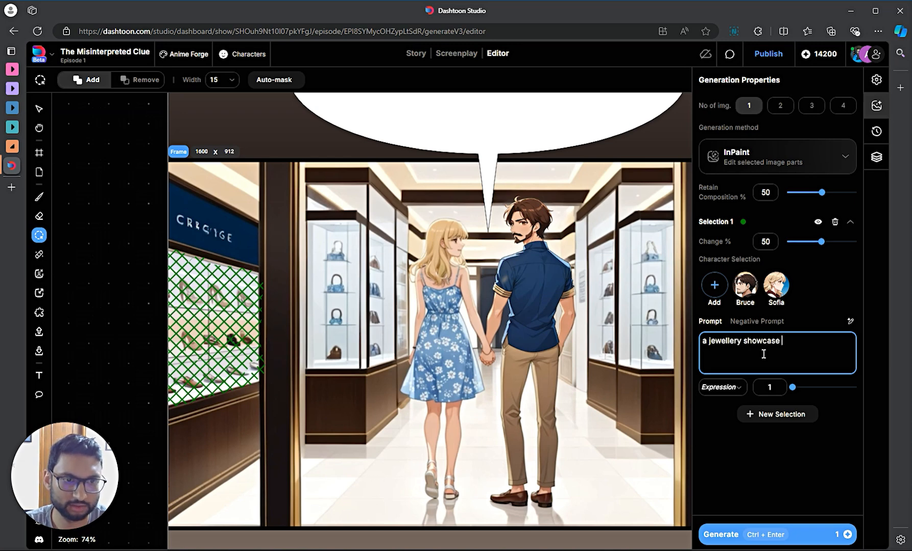
type("in a shop")
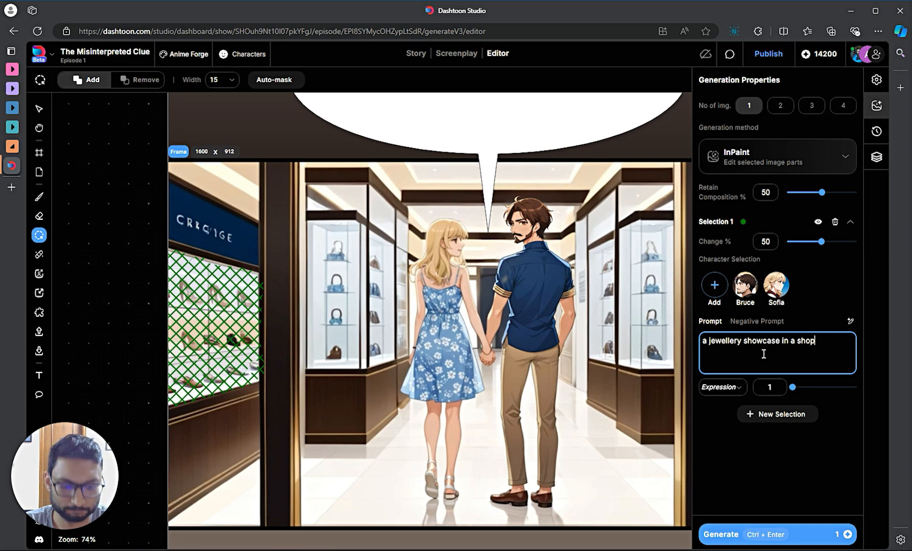
type(", rings and n")
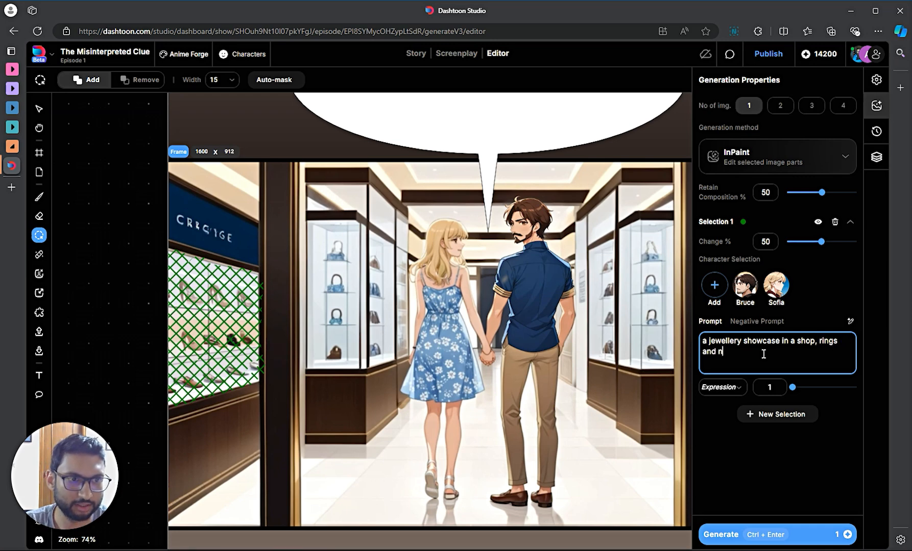
type("ecklaces")
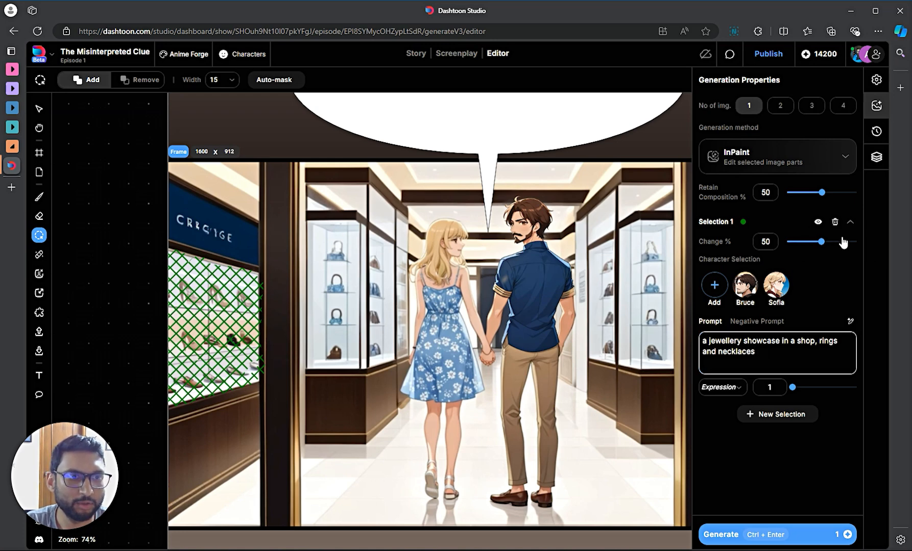
- Raise Change % to 95 and drop Retain Composition to 0
left_click_drag(842, 242, 849, 242)
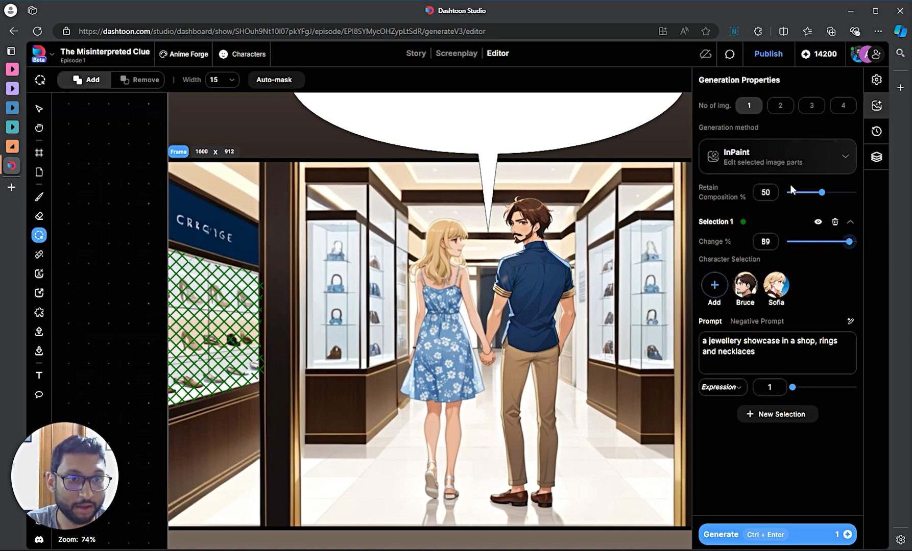
left_click_drag(822, 193, 785, 193)
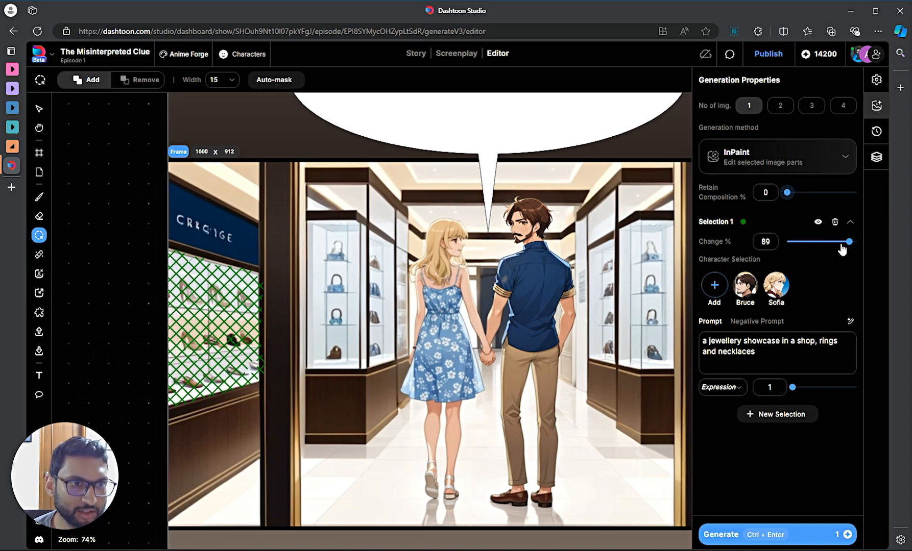
left_click_drag(850, 247, 854, 246)
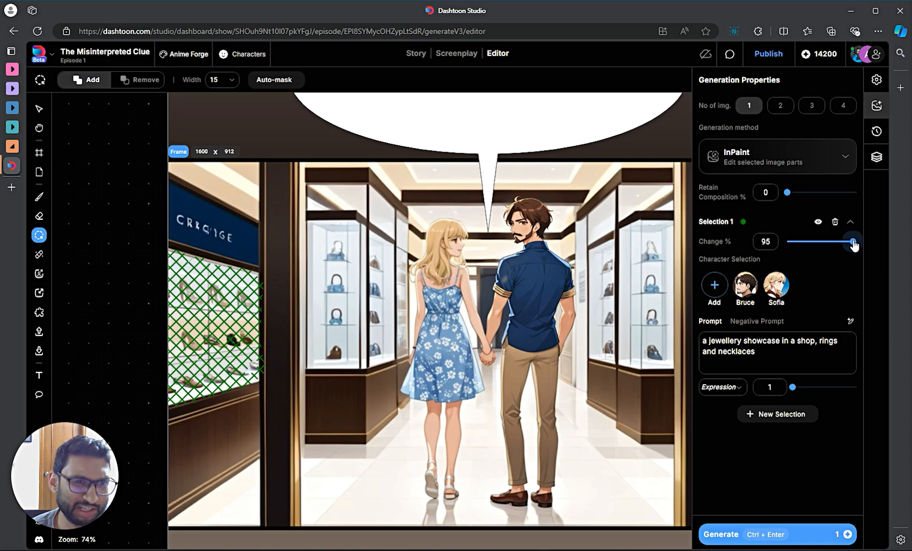
- Generate the jewellery showcase inpaint preview, then view and dismiss the Pro Plan credits offer
left_click(785, 534)
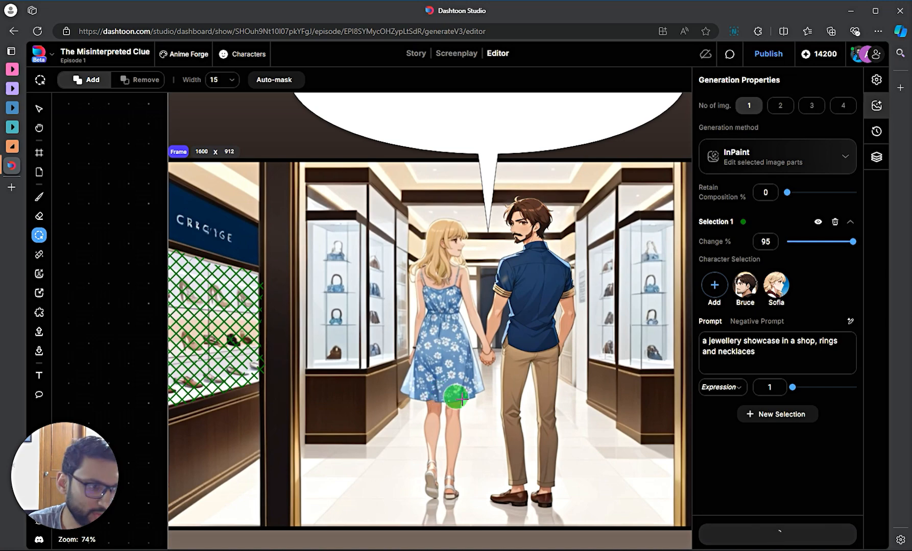
key("Escape")
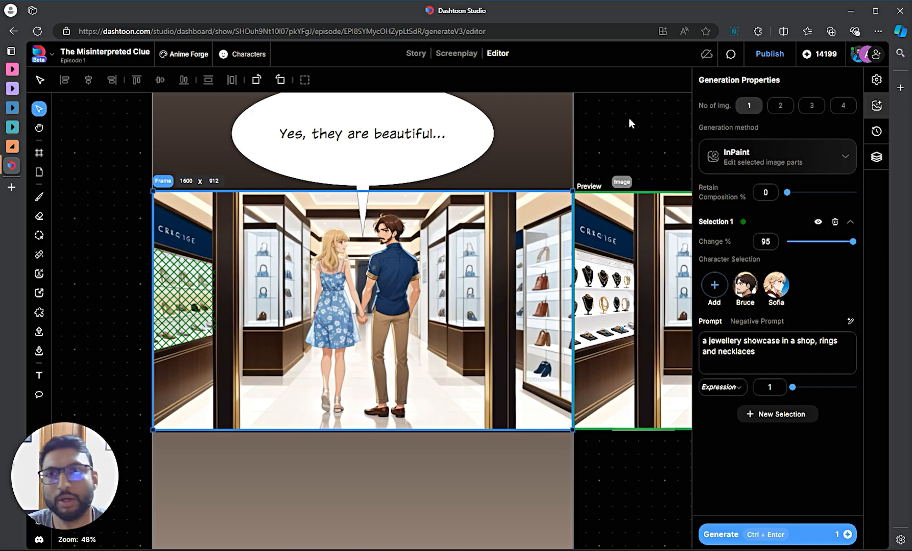
left_click(819, 54)
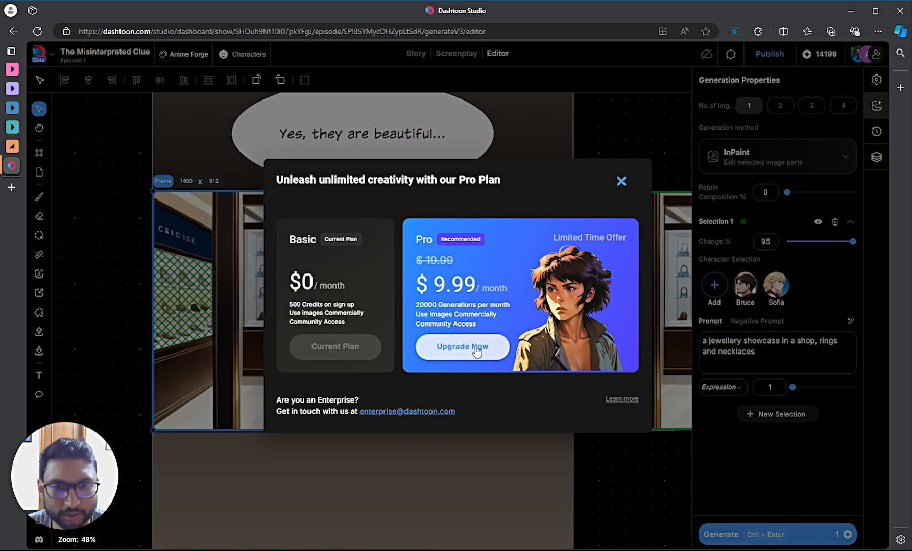
left_click(622, 182)
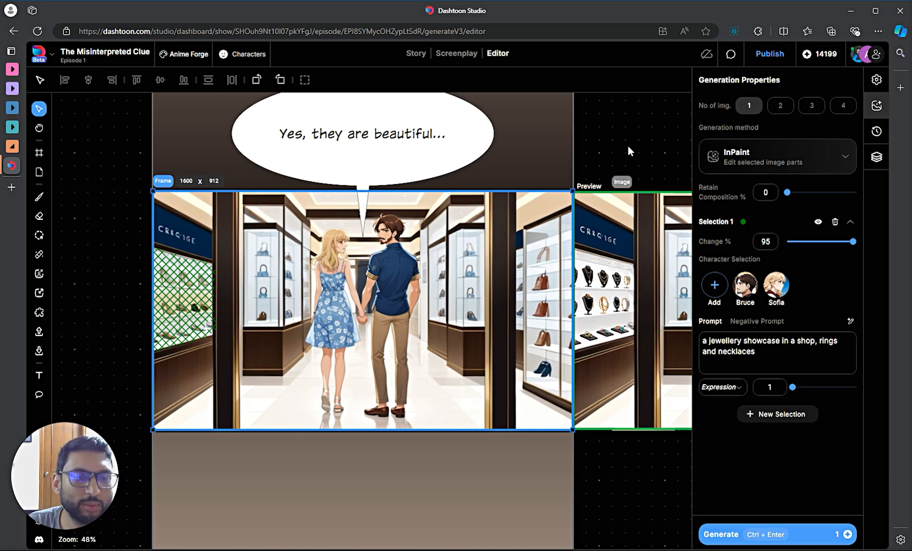
scroll(627, 144, "down", 5)
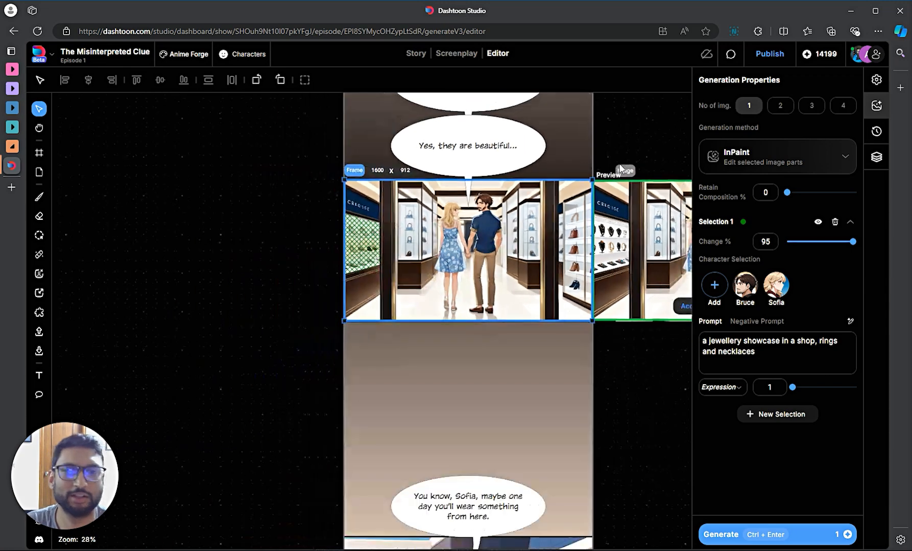
left_click_drag(652, 356, 437, 415)
scroll(377, 299, "up", 8)
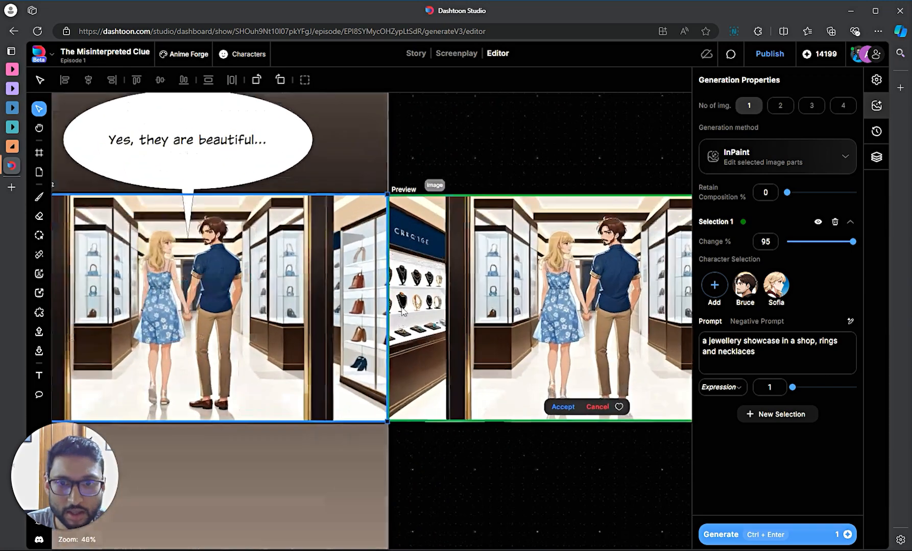
scroll(391, 367, "down", 3)
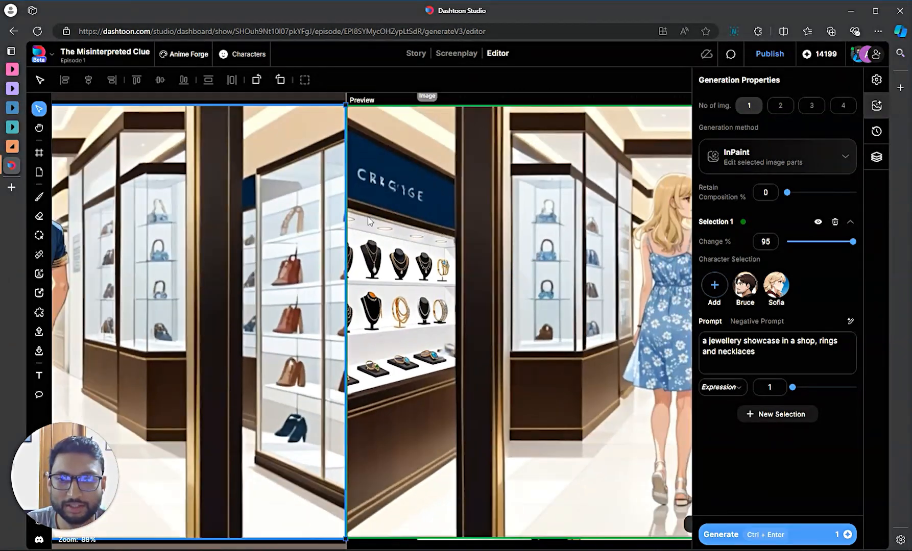
scroll(386, 279, "down", 4)
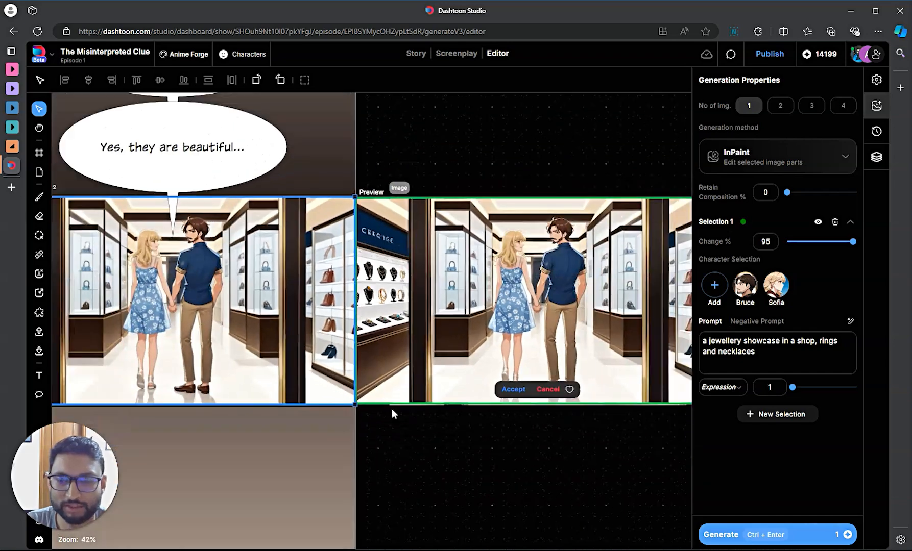
left_click_drag(427, 470, 575, 470)
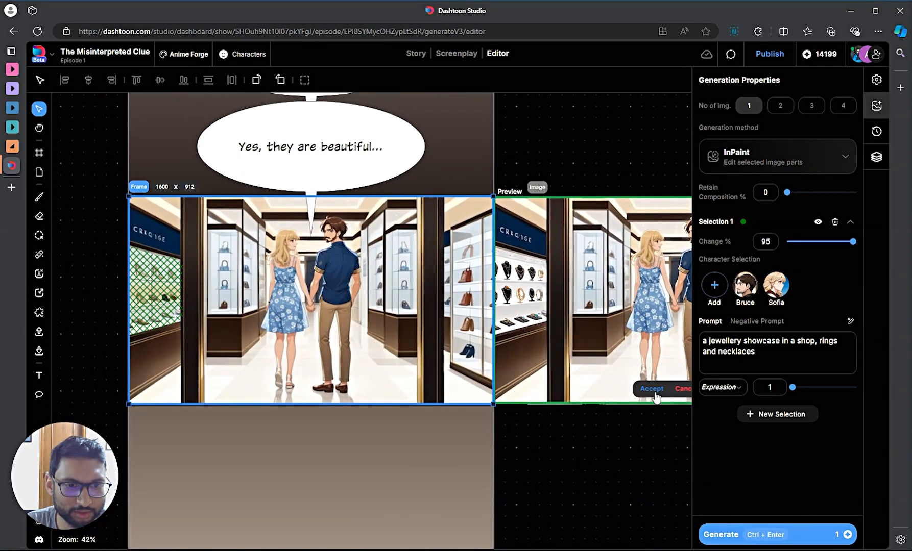
left_click(653, 390)
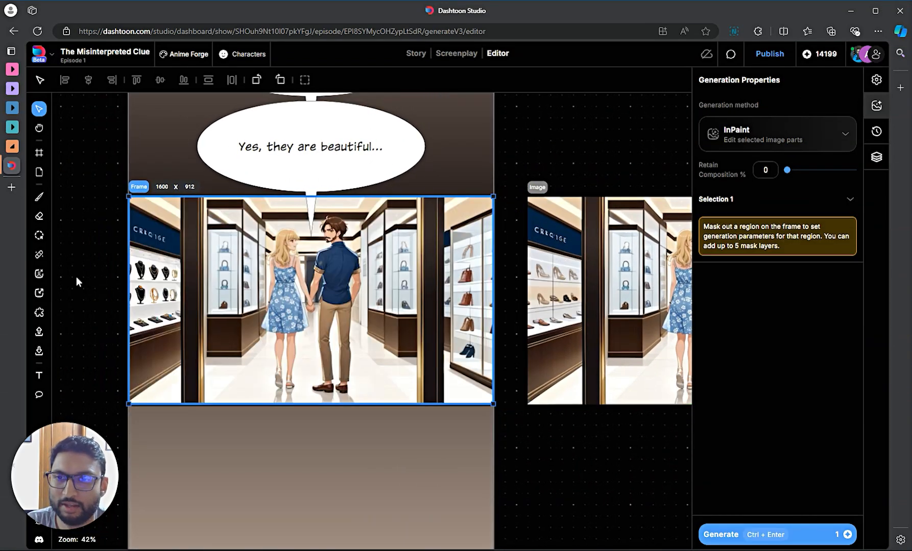
scroll(125, 279, "up", 3)
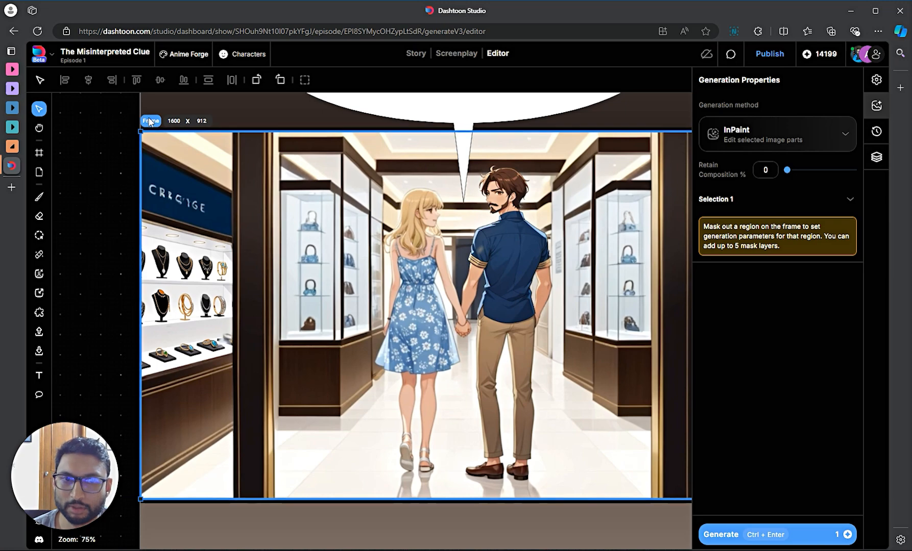
scroll(328, 340, "down", 5)
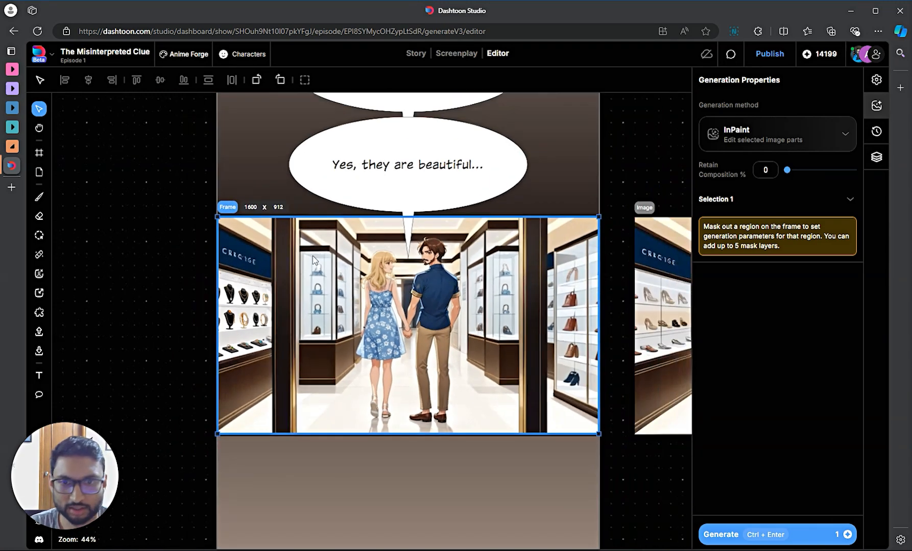
scroll(158, 282, "up", 4)
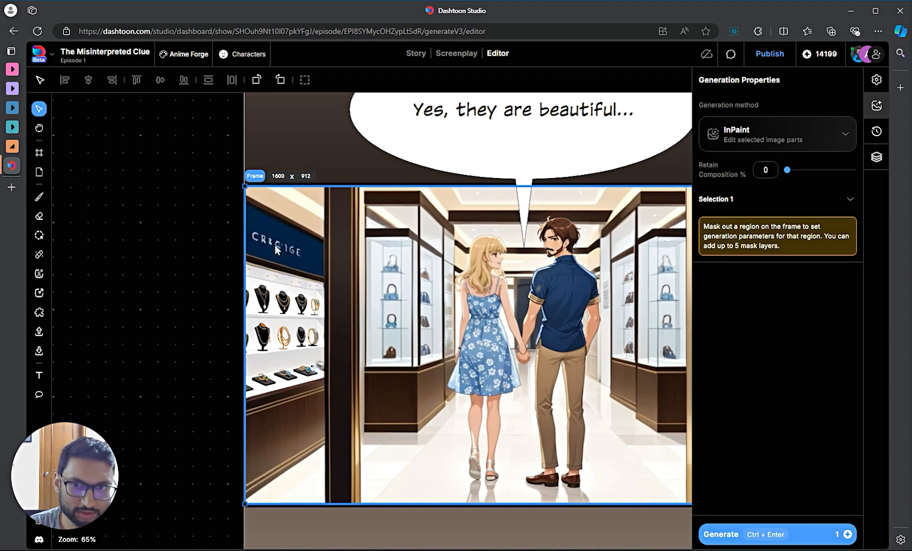
- Magic-erase the store sign lettering with a smaller brush and accept the cleaned image
left_click(39, 254)
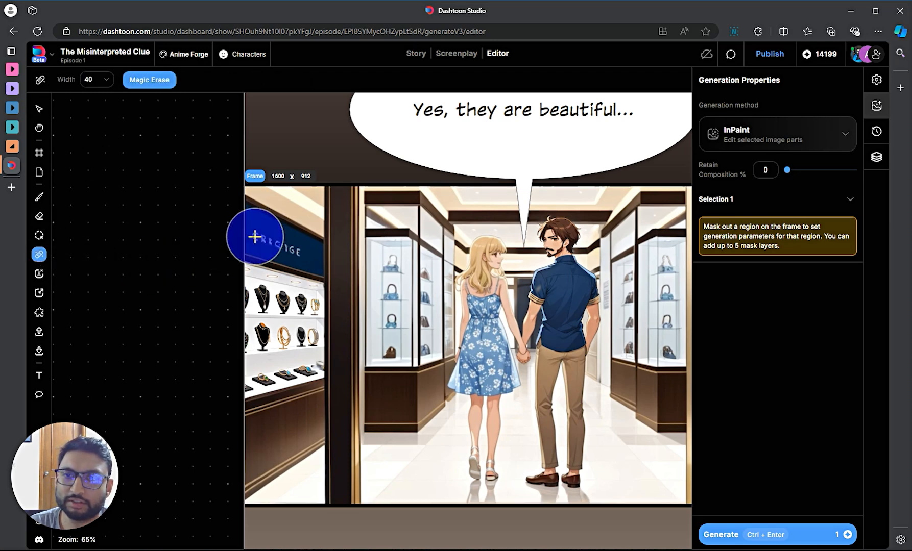
key("bracketleft")
key("bracketleft")
key("bracketleft")
key("bracketleft")
key("bracketleft")
key("bracketleft")
key("bracketleft")
key("bracketleft")
key("bracketleft")
key("bracketleft")
key("bracketleft")
key("bracketleft")
key("bracketleft")
key("bracketleft")
key("bracketleft")
key("bracketleft")
key("bracketleft")
key("bracketleft")
key("bracketleft")
key("bracketleft")
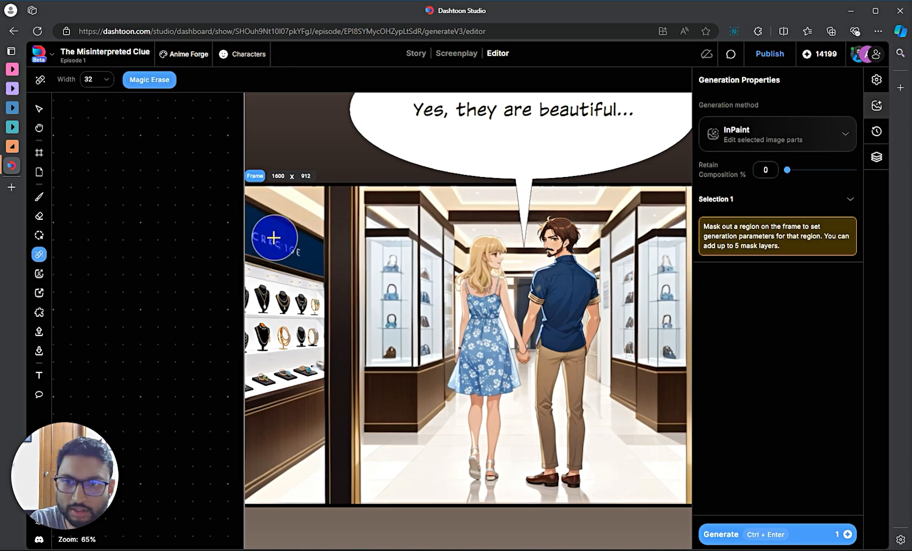
key("bracketleft")
key("bracketleft")
key("bracketleft")
key("bracketleft")
key("bracketleft")
key("bracketleft")
key("bracketleft")
key("bracketleft")
key("bracketleft")
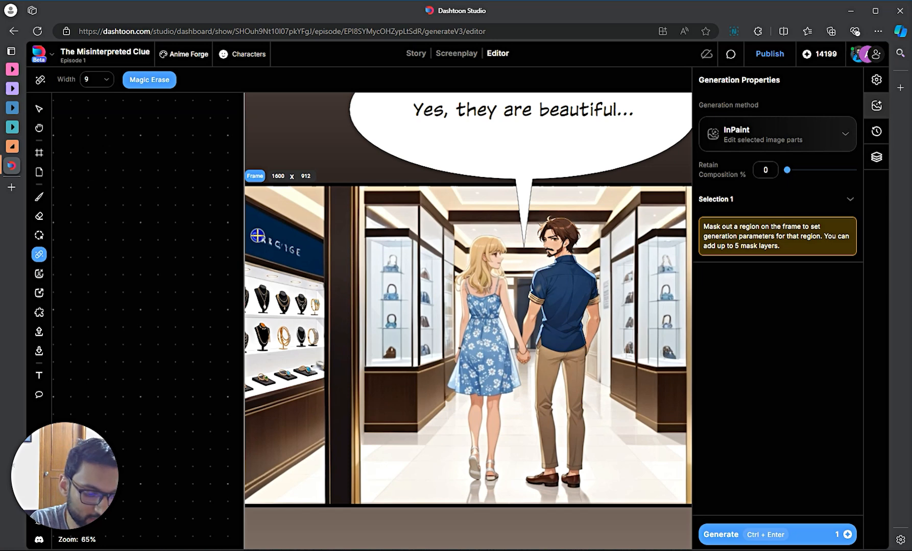
key("bracketright")
key("bracketright")
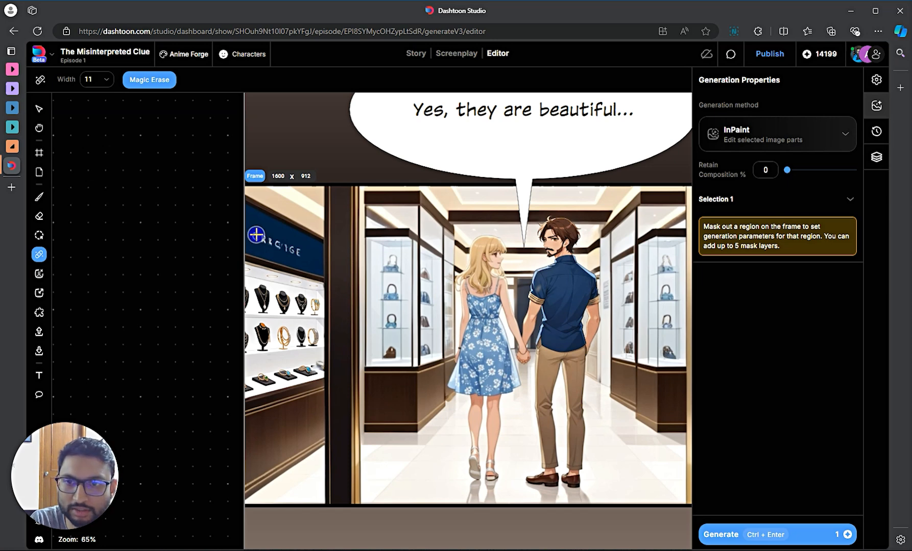
mouse_move(258, 237)
left_mouse_down()
mouse_move(300, 250)
mouse_move(262, 240)
left_mouse_up()
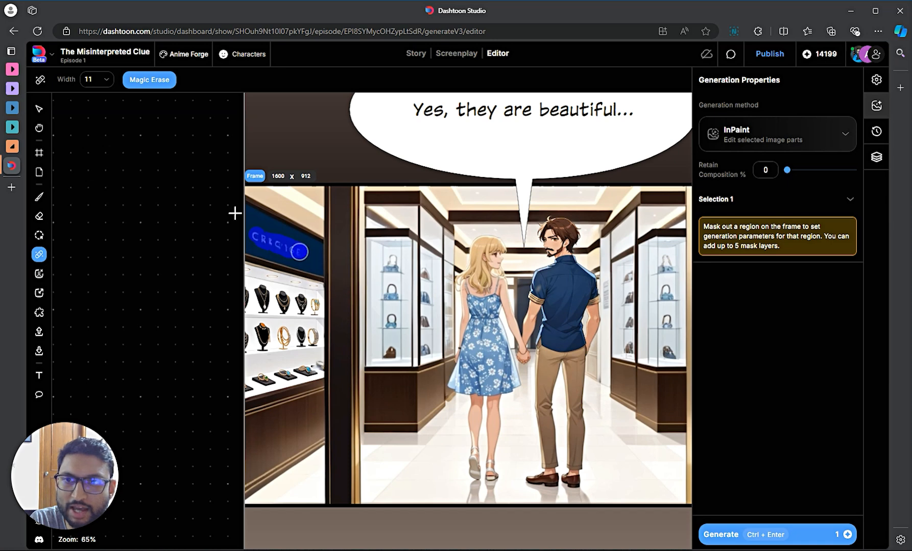
left_click(143, 84)
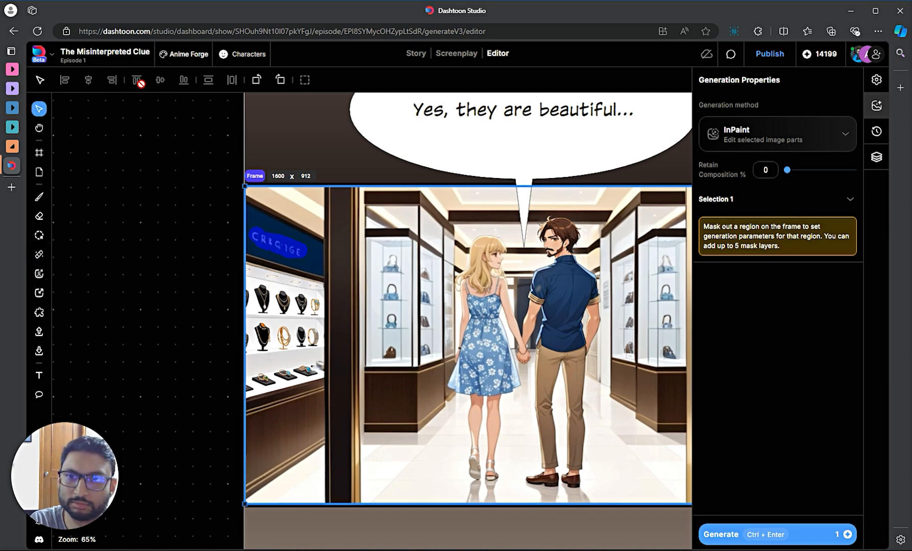
scroll(310, 307, "down", 5)
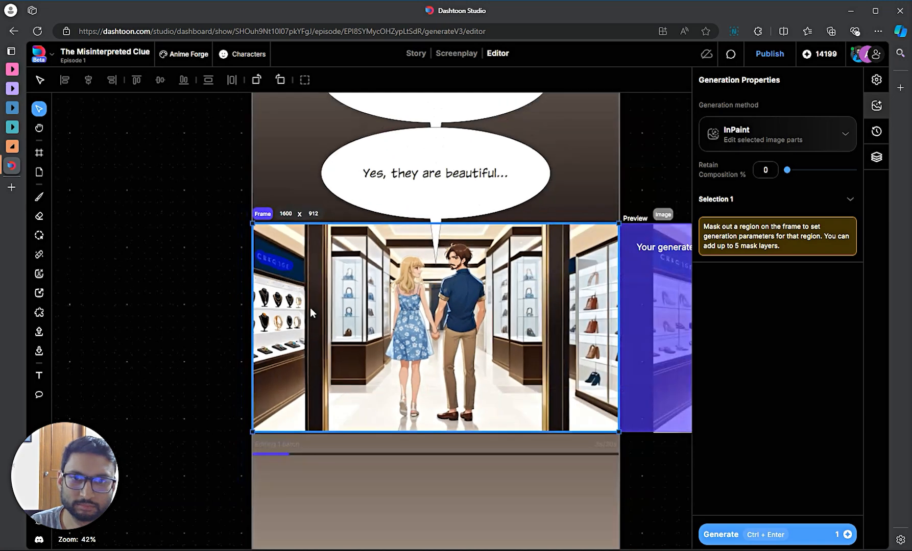
scroll(544, 439, "up", 2)
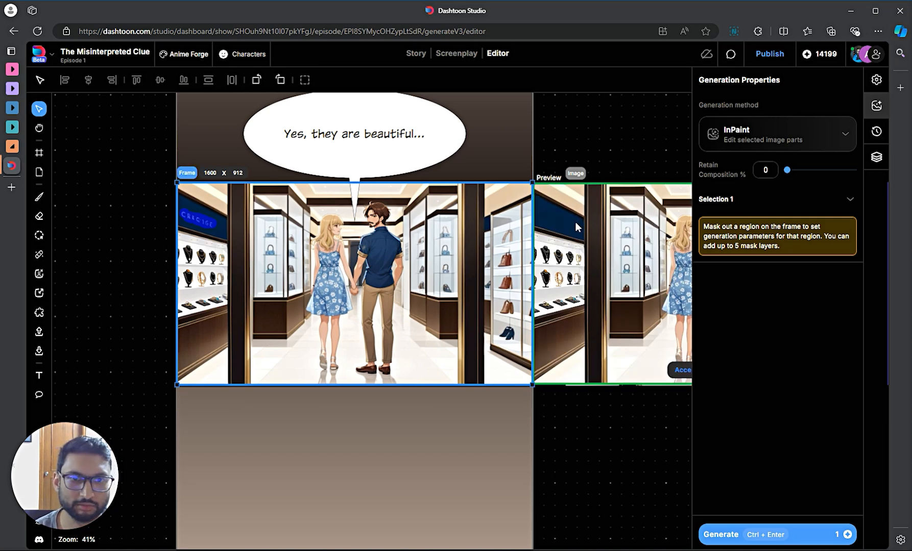
left_click(682, 370)
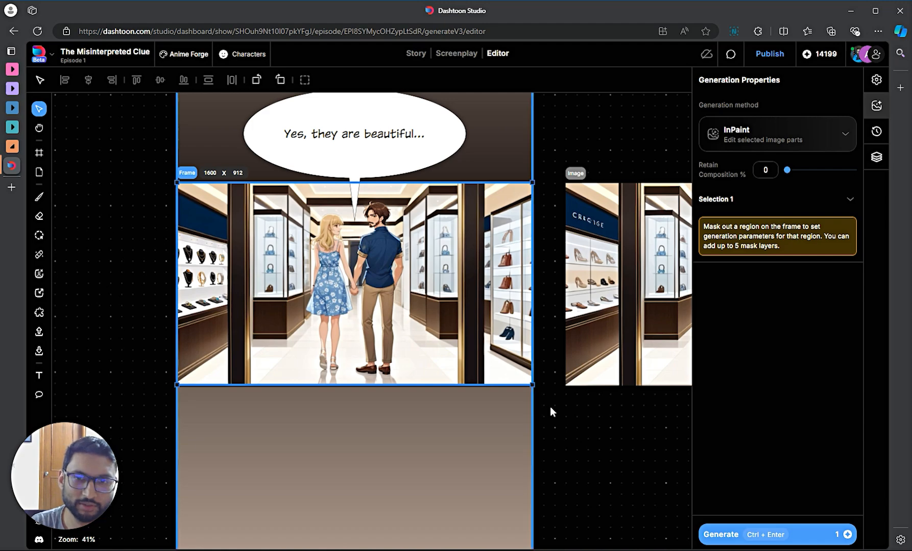
scroll(559, 411, "down", 5)
- Select Frame 2, the close-up of Bruce, and view its Text2Image generation prompt
left_click(583, 452)
scroll(584, 456, "down", 4)
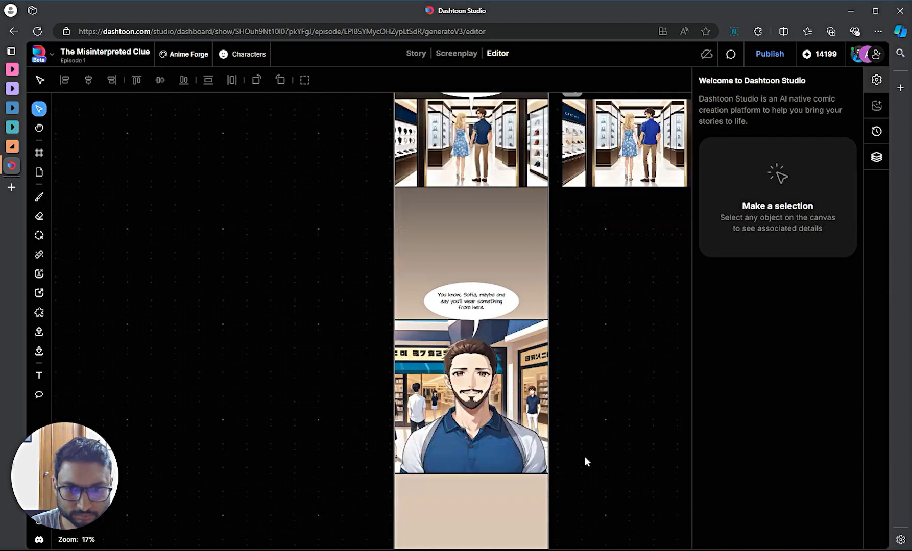
scroll(563, 413, "up", 3)
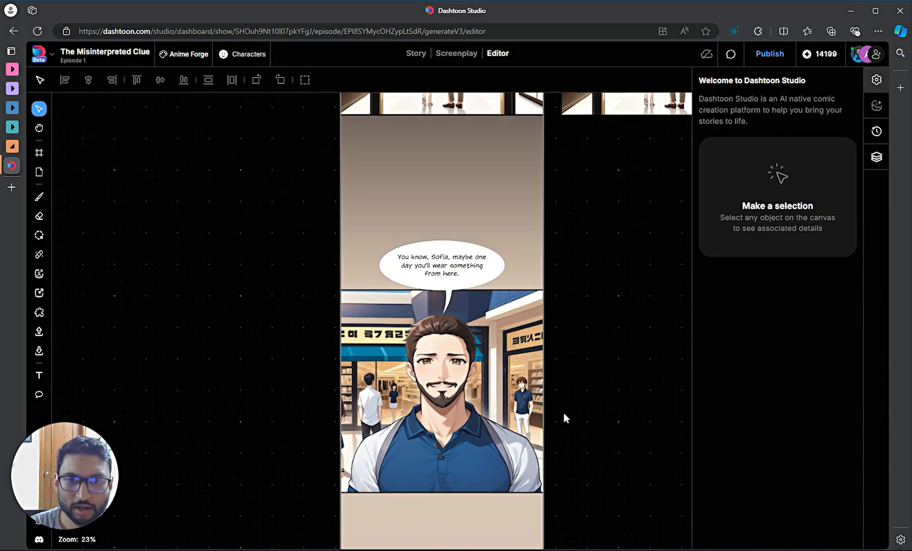
scroll(512, 414, "up", 1)
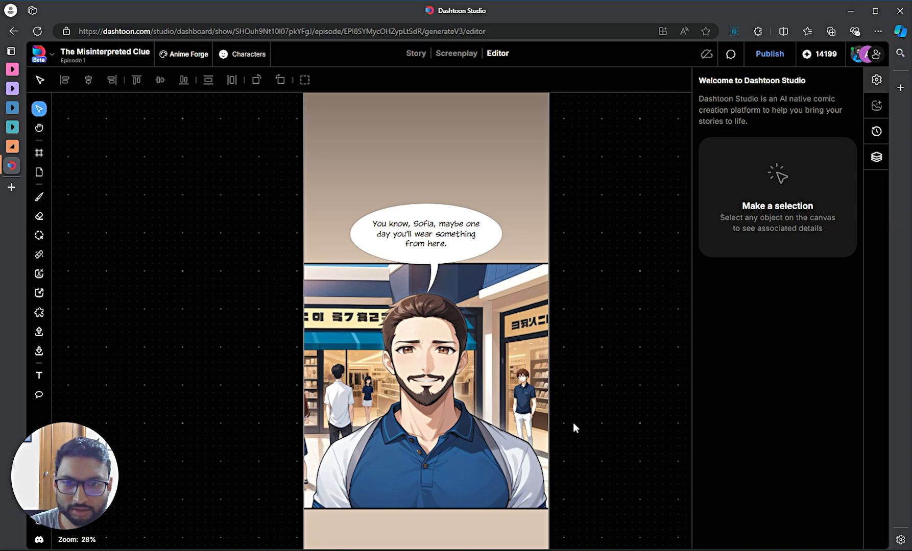
left_click(463, 375)
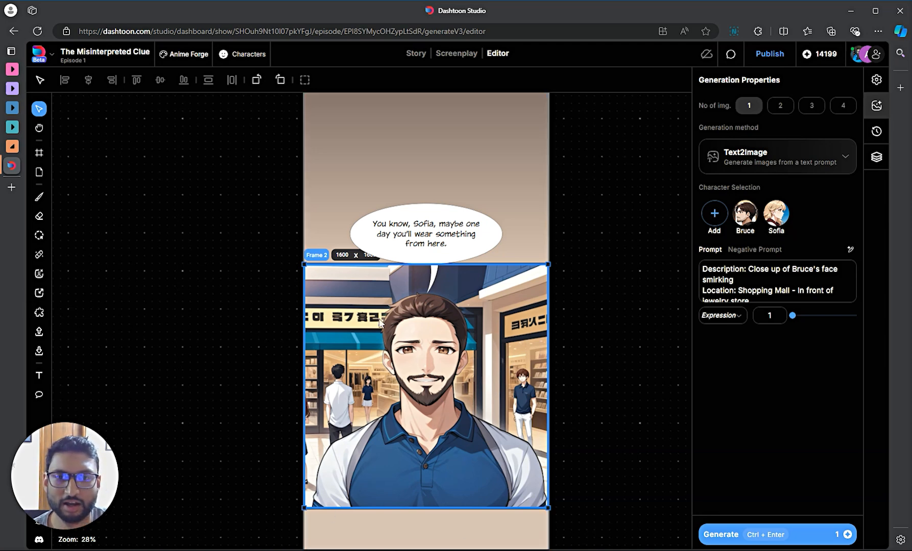
left_click(804, 261)
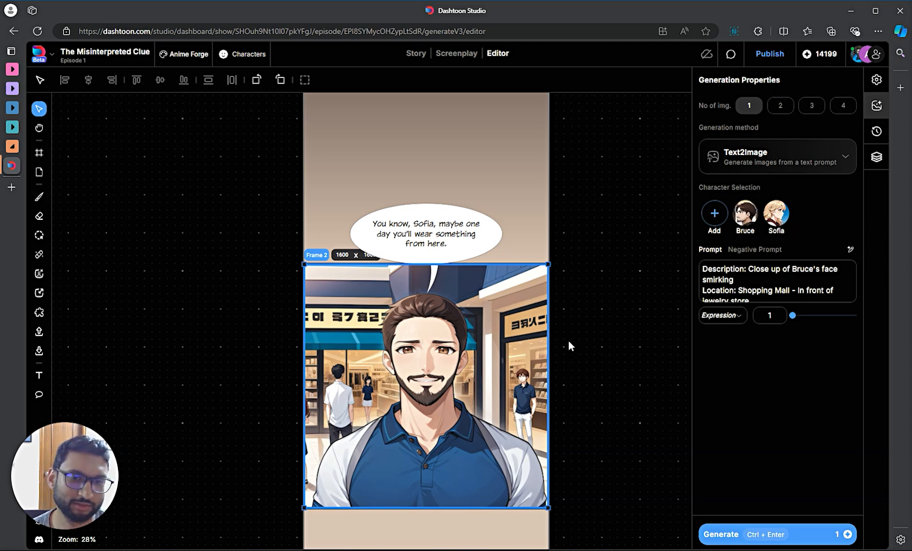
scroll(568, 340, "down", 2)
scroll(572, 342, "down", 2)
scroll(572, 342, "up", 1)
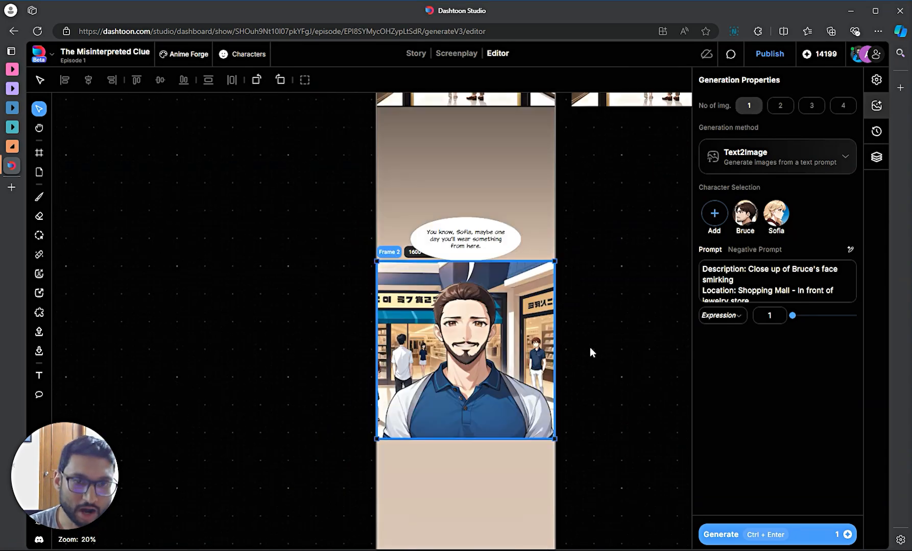
scroll(360, 346, "up", 1)
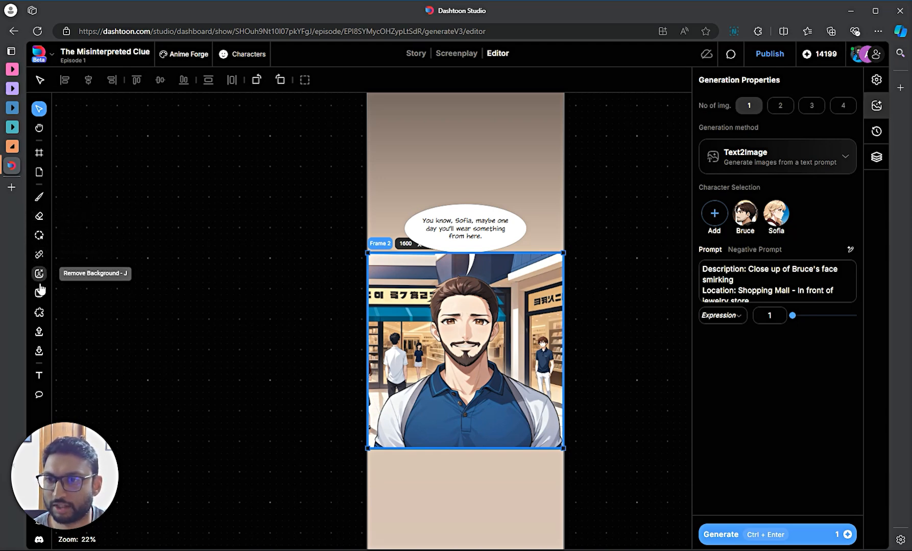
- Segment Bruce's face, ear, shirt and neck together in the close-up panel
left_click(39, 313)
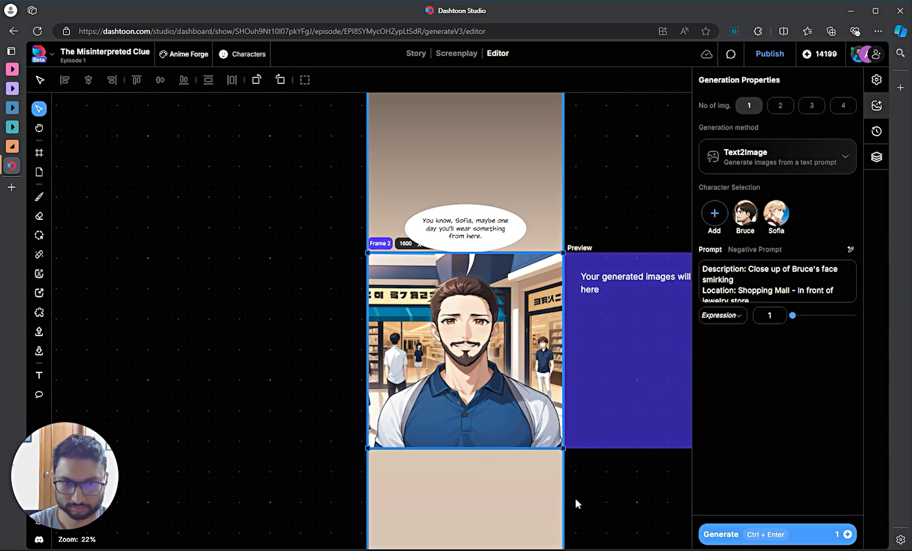
scroll(583, 488, "down", 2)
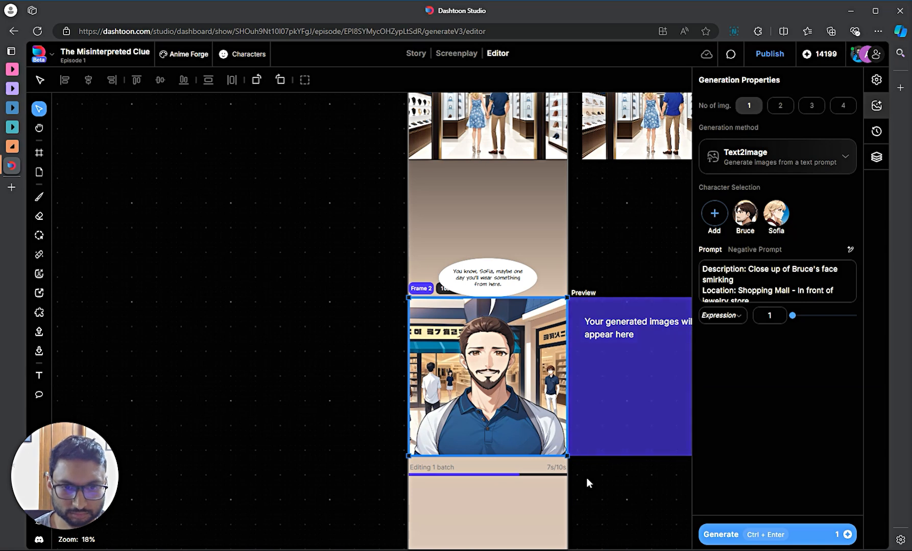
left_click(481, 341)
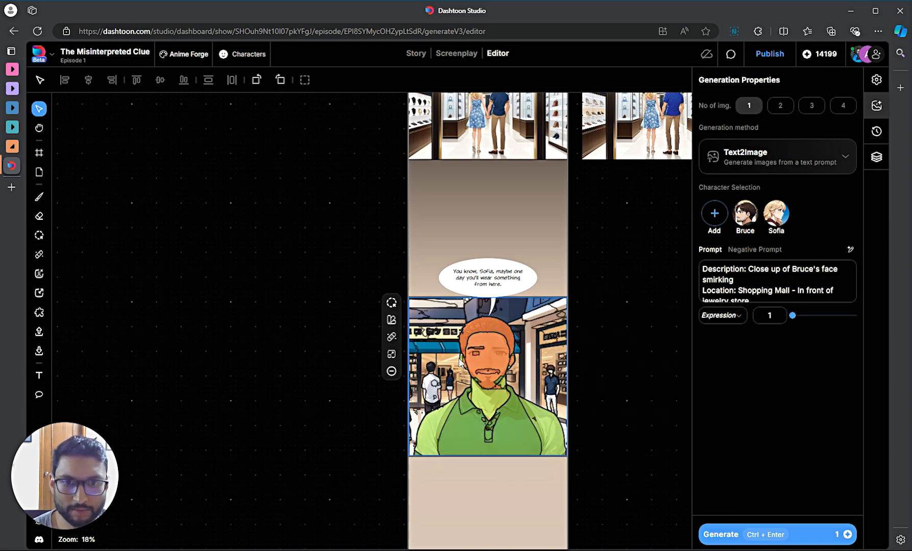
left_click(461, 357)
left_click(436, 414)
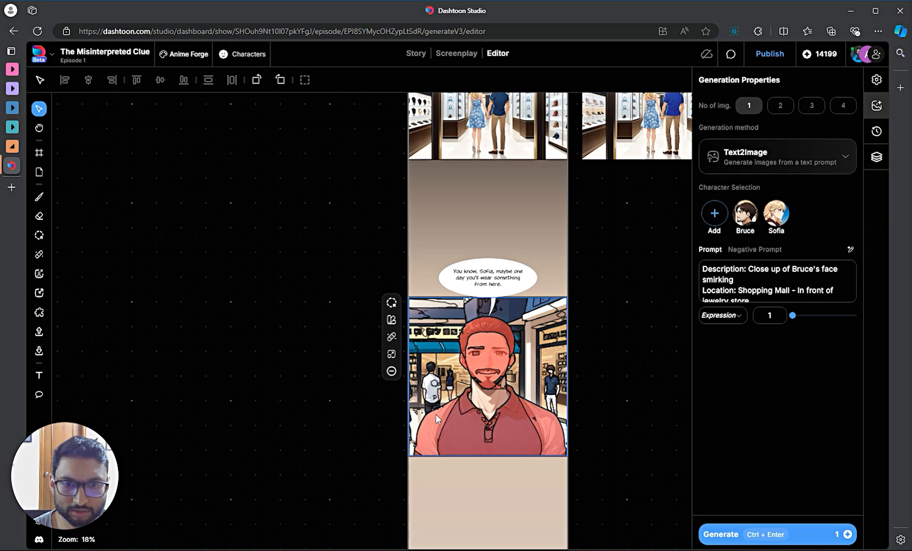
left_click(476, 386)
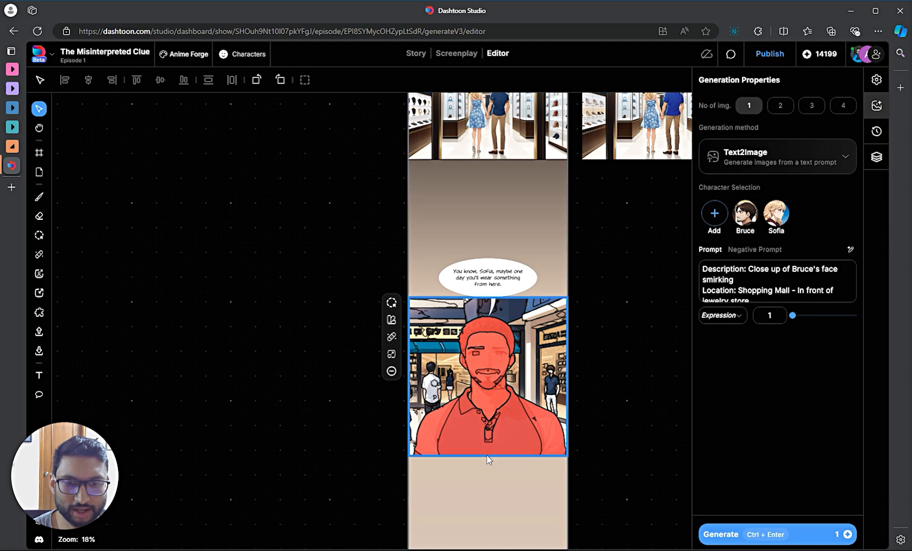
left_click(395, 320)
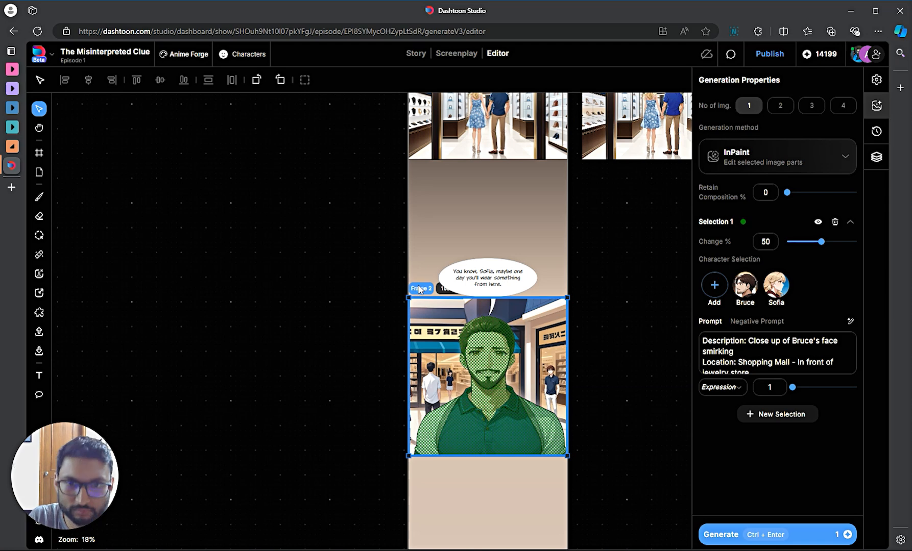
left_click(419, 302)
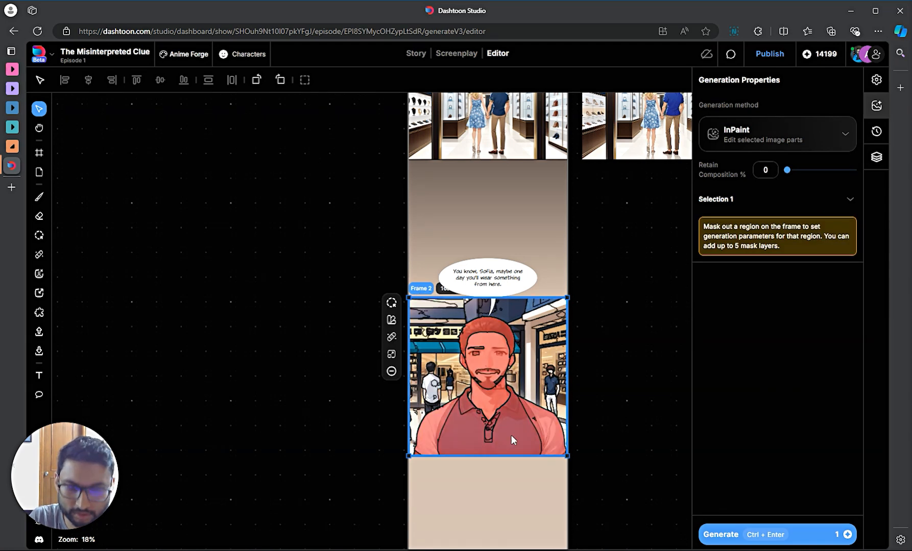
- Extract Bruce from Frame 2 as a background-free cutout, then reselect the close-up frame
left_click(485, 397)
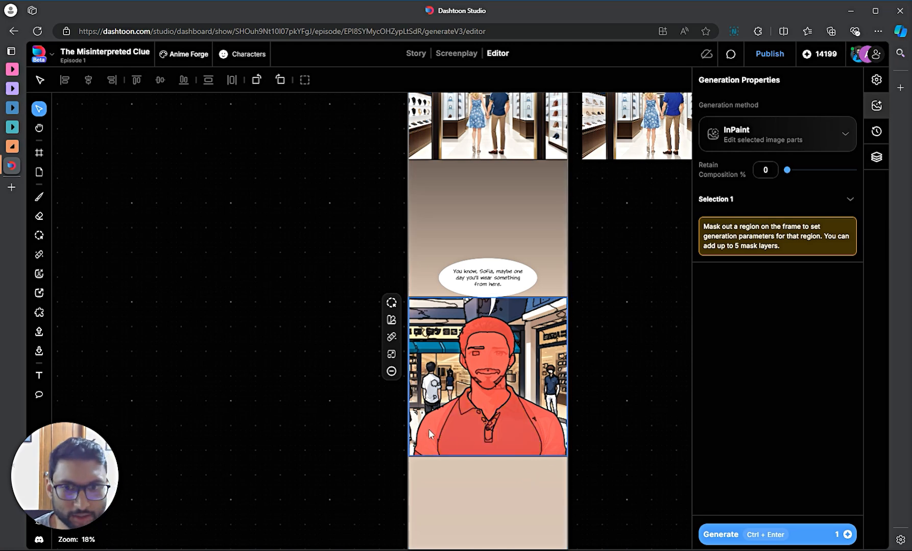
left_click(391, 355)
left_click_drag(491, 408, 272, 426)
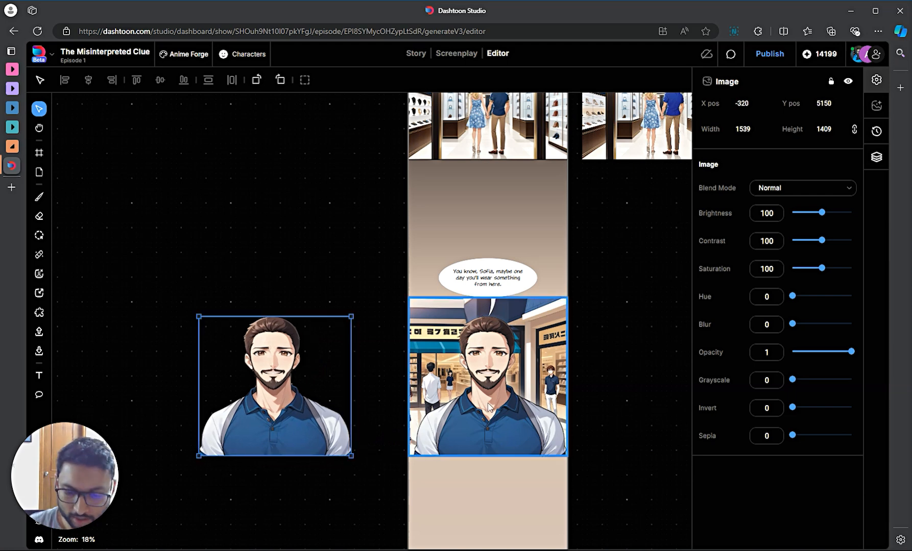
key("ctrl+z")
key("ctrl+z")
key("ctrl+z")
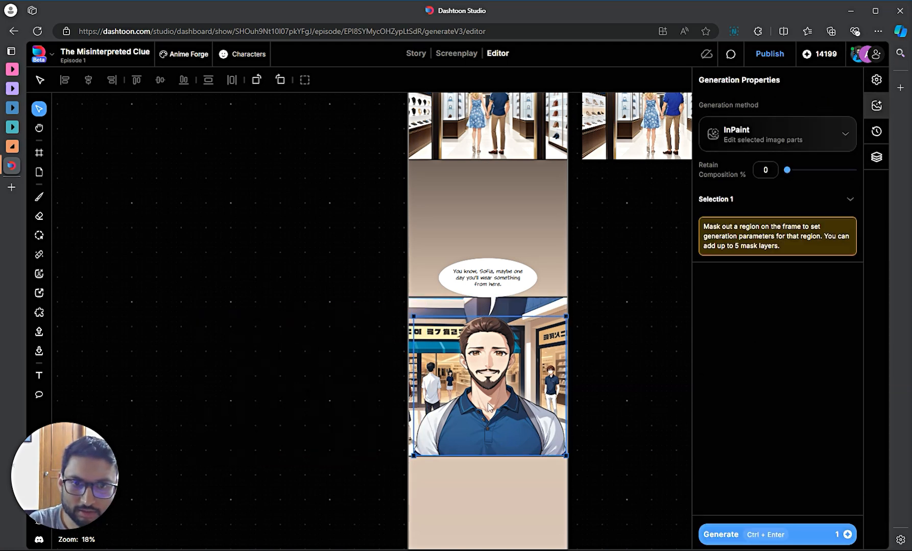
left_click(447, 308)
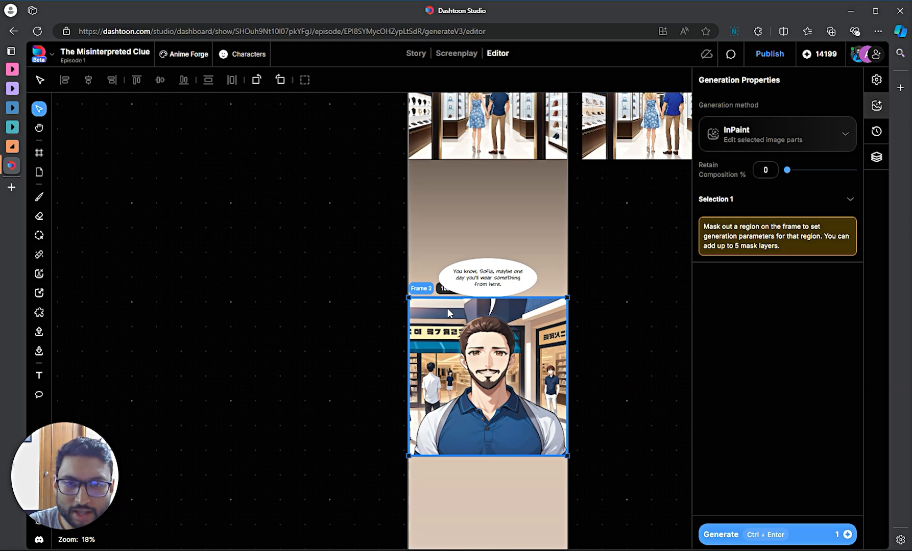
- In the Layers panel, expand Page 1 and Frame 2 and select each of its two images
left_click(875, 158)
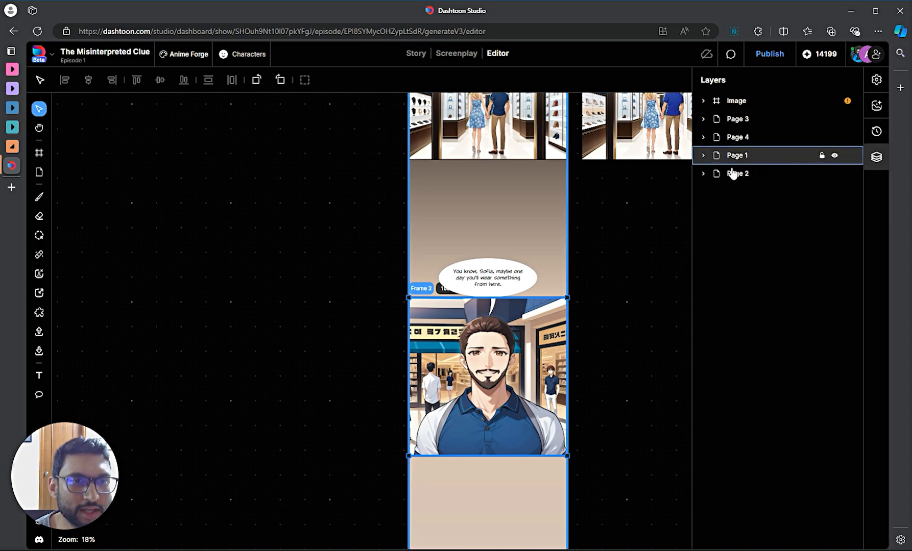
left_click(708, 101)
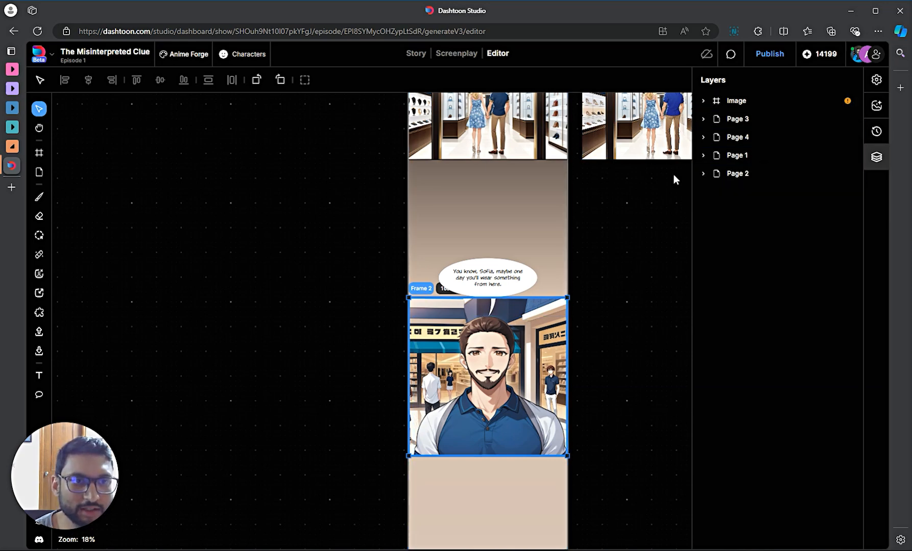
scroll(597, 249, "up", 5)
scroll(594, 250, "down", 10)
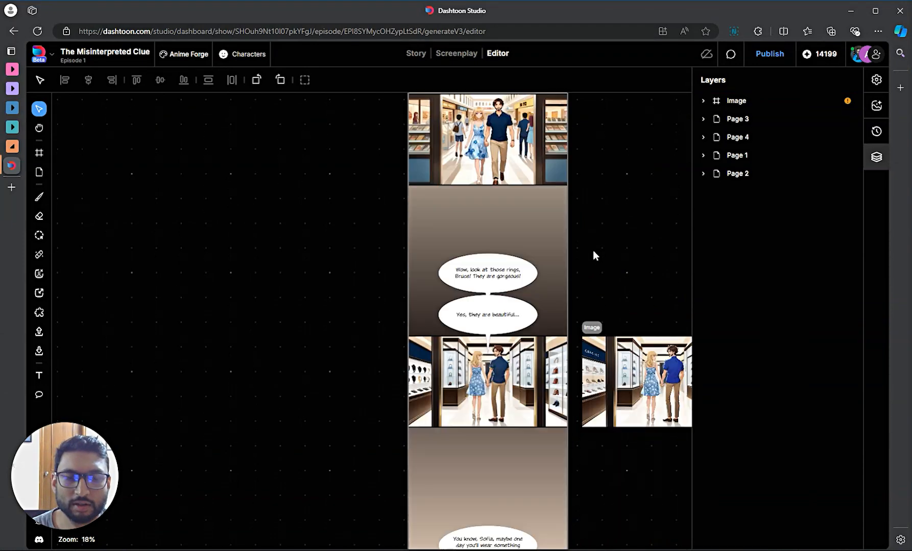
left_click(703, 156)
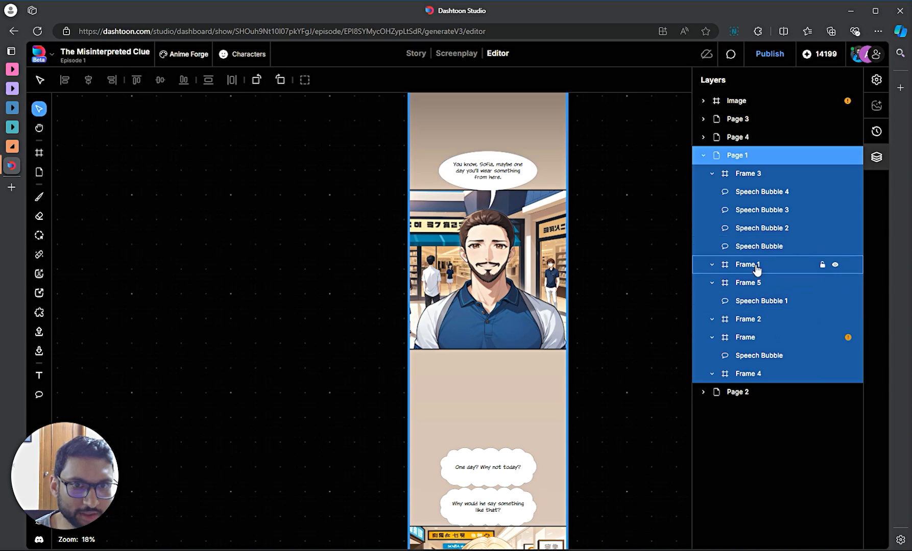
left_click(758, 321)
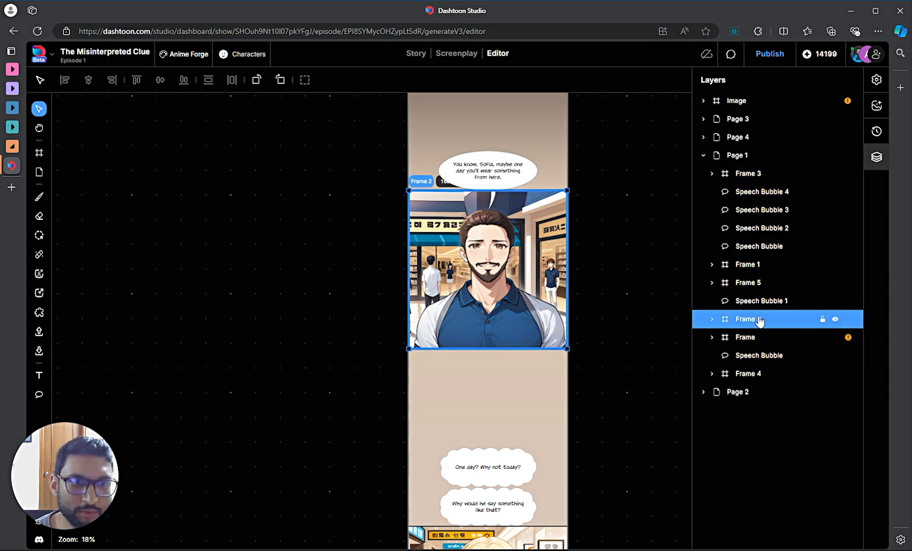
left_click(712, 320)
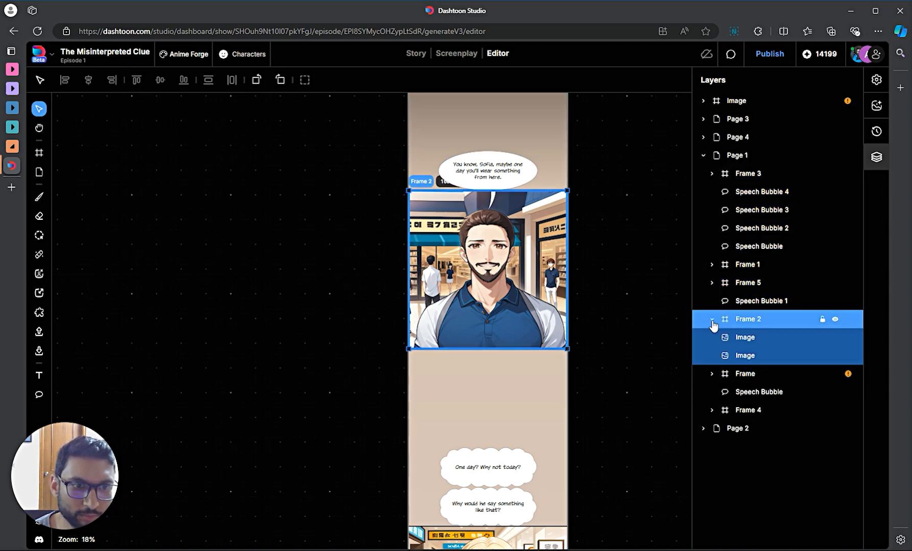
left_click(756, 358)
left_click(753, 338)
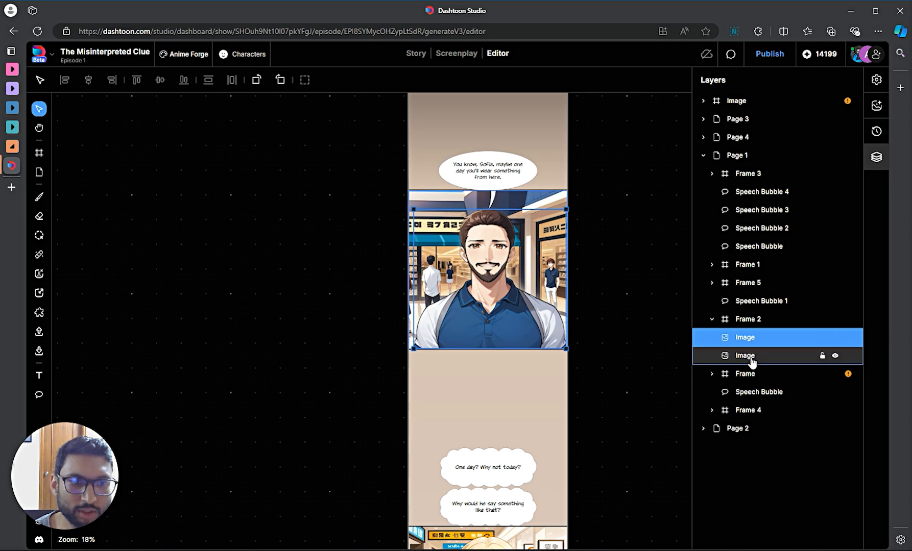
left_click(765, 356)
left_click(775, 338)
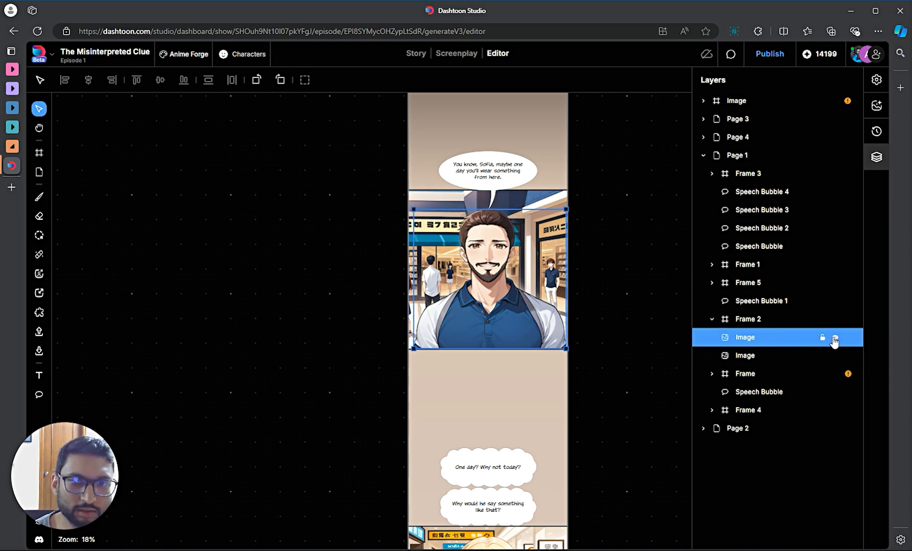
- Toggle each Frame 2 image's visibility to identify the mall background, leaving both visible
left_click(834, 339)
left_click(836, 339)
left_click(834, 356)
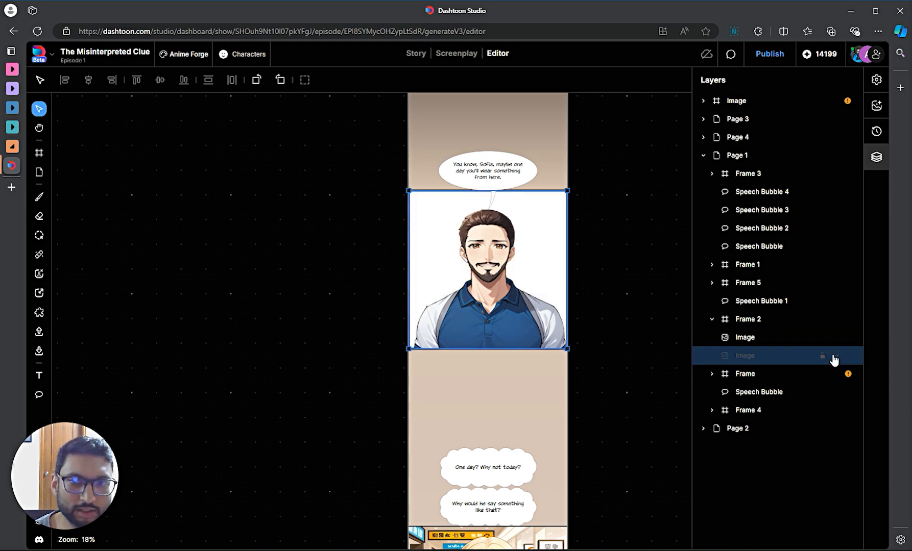
left_click(834, 356)
left_click(834, 356)
left_click(836, 341)
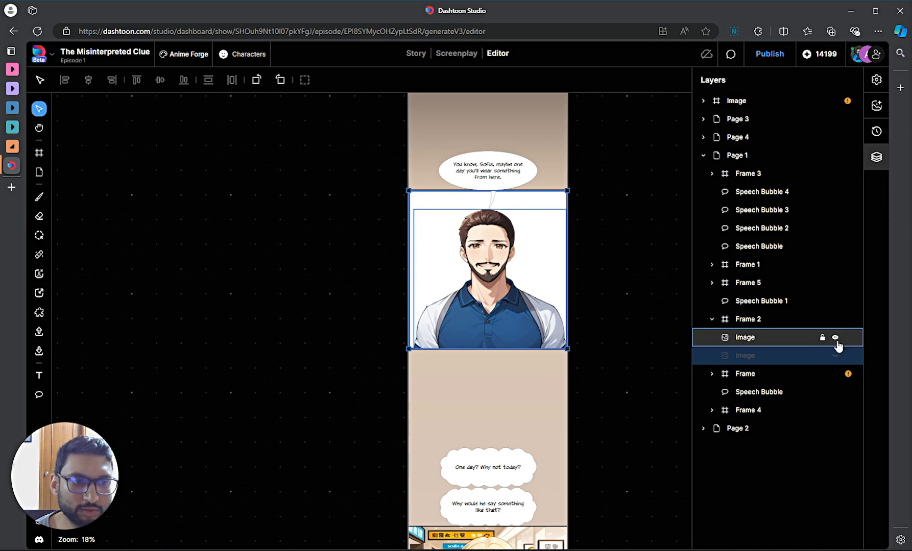
left_click(836, 338)
left_click(836, 339)
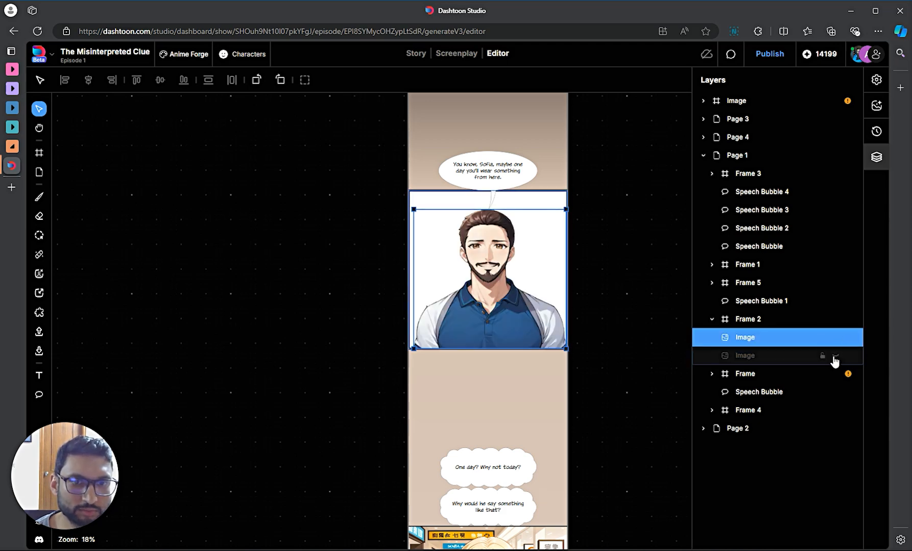
left_click(834, 356)
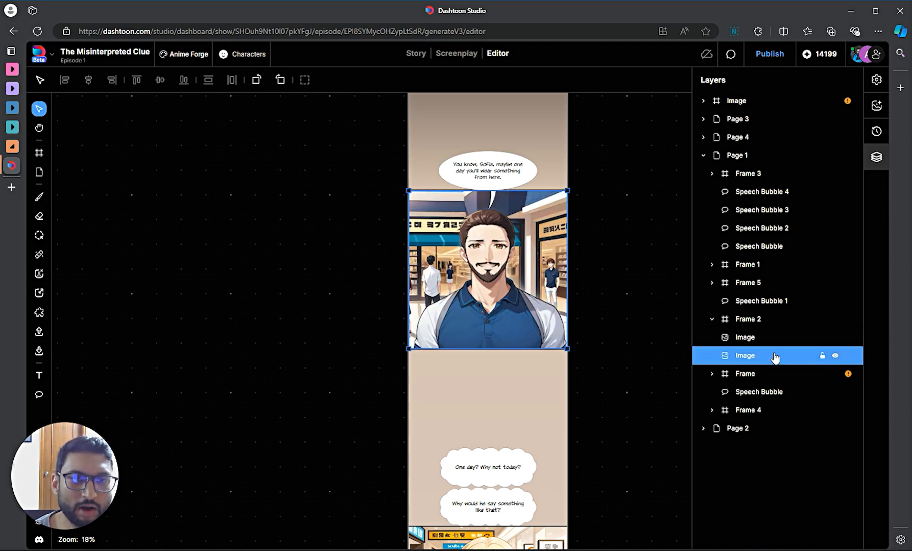
- Blur the mall background to 19 and lower brightness to 74, contrast 92, saturation 63
left_click(876, 81)
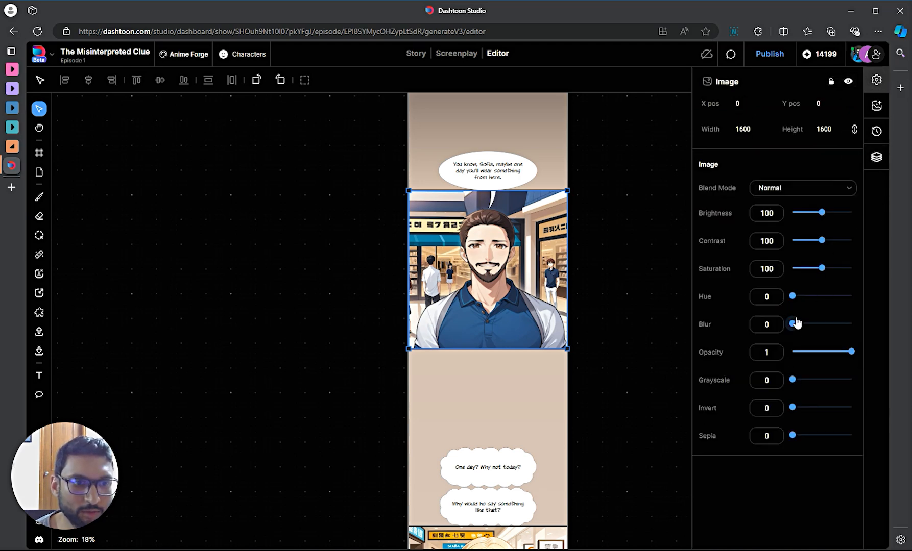
mouse_move(796, 322)
left_mouse_down()
mouse_move(831, 322)
mouse_move(804, 321)
mouse_move(811, 323)
left_mouse_up()
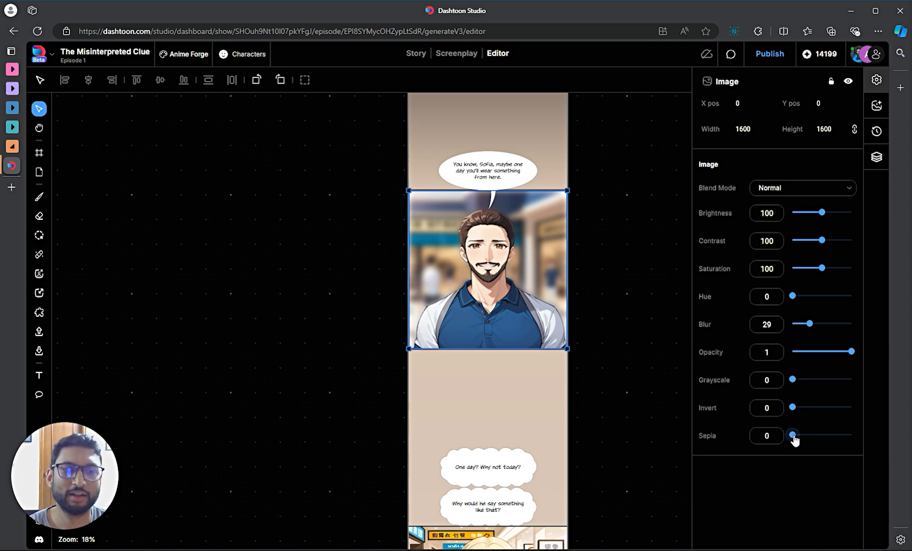
left_click_drag(794, 439, 791, 407)
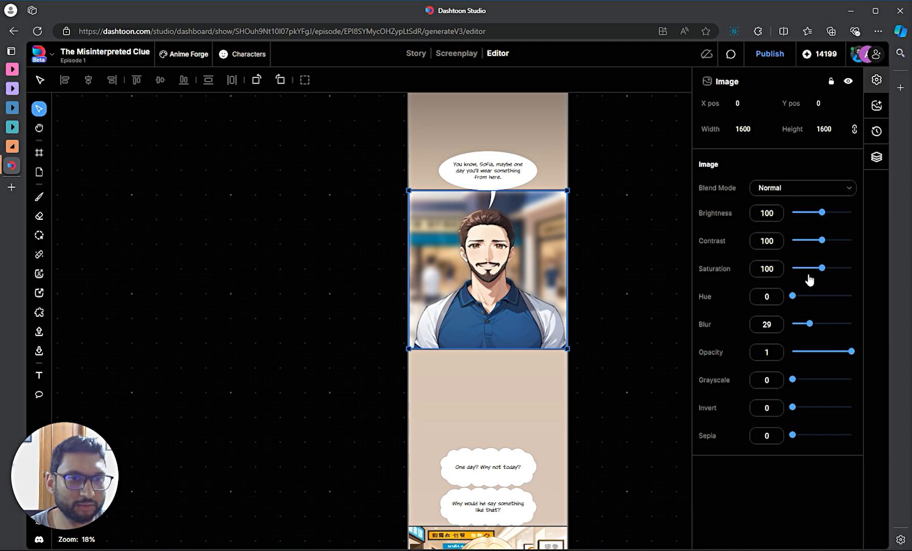
left_click_drag(809, 323, 794, 324)
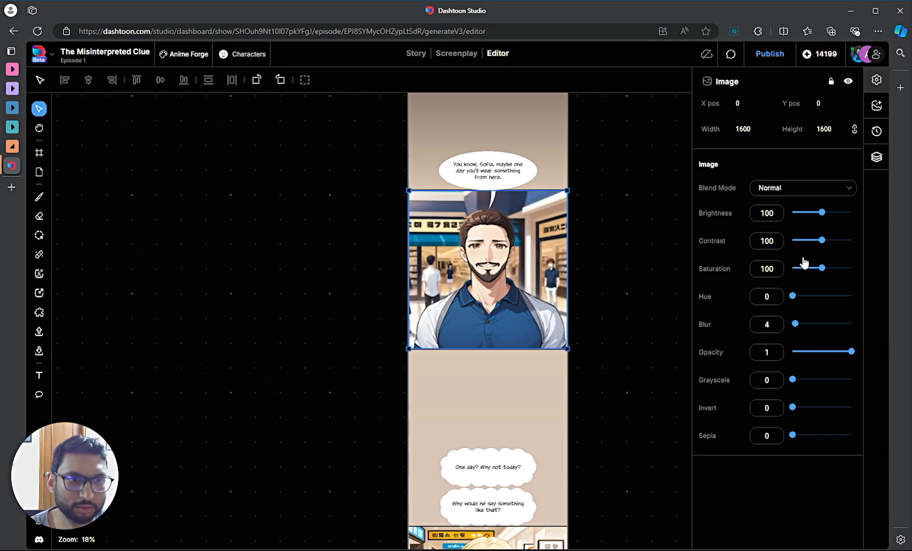
mouse_move(821, 267)
left_mouse_down()
mouse_move(838, 271)
mouse_move(800, 279)
mouse_move(829, 279)
mouse_move(811, 278)
left_mouse_up()
left_click_drag(815, 241, 814, 213)
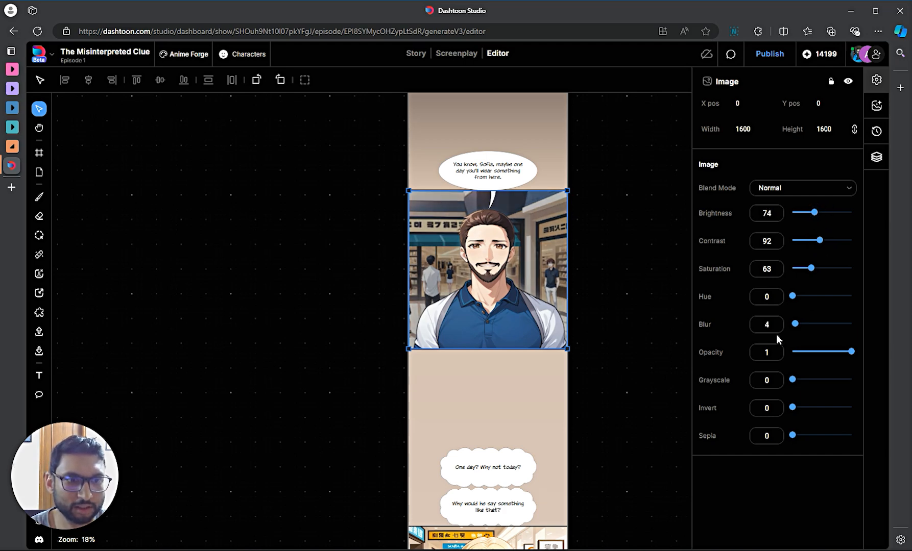
left_click_drag(795, 323, 805, 330)
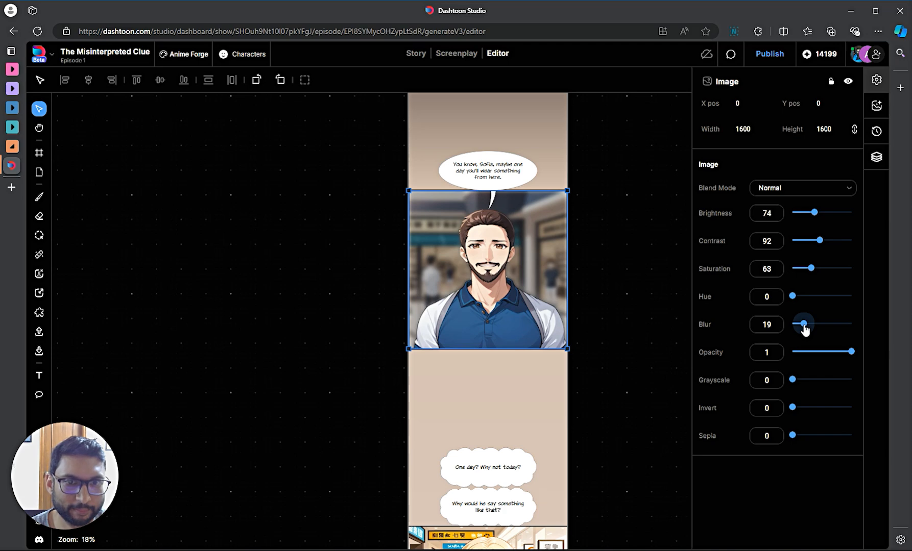
left_click(626, 277)
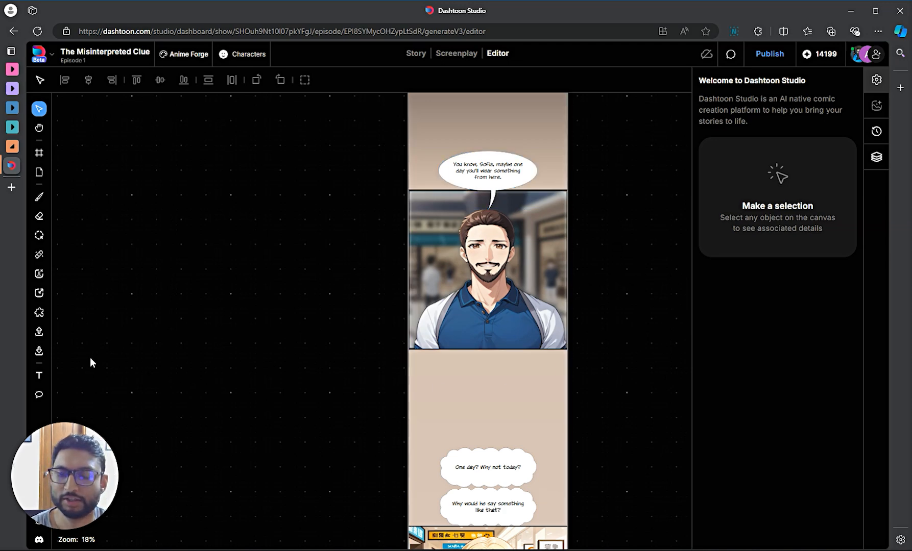
scroll(329, 356, "down", 3)
scroll(329, 357, "down", 1)
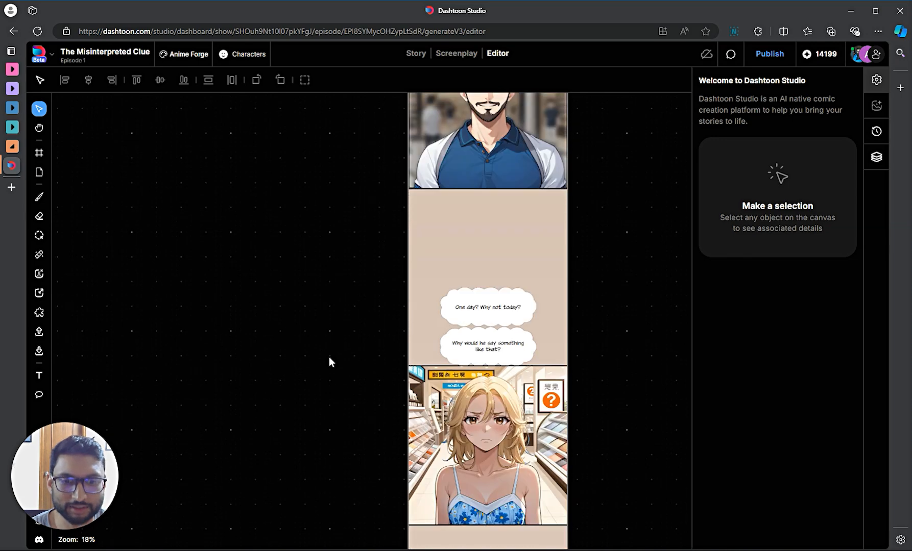
scroll(330, 357, "up", 2)
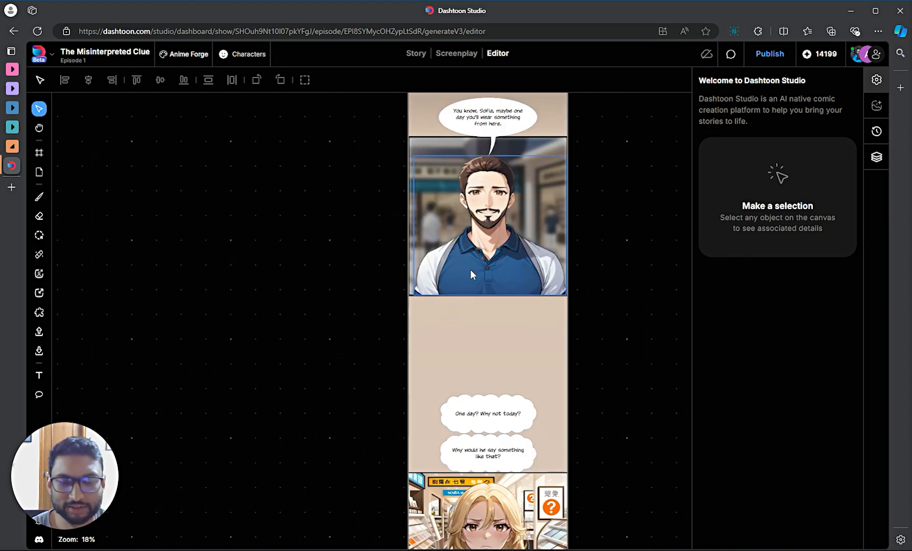
scroll(472, 282, "down", 1)
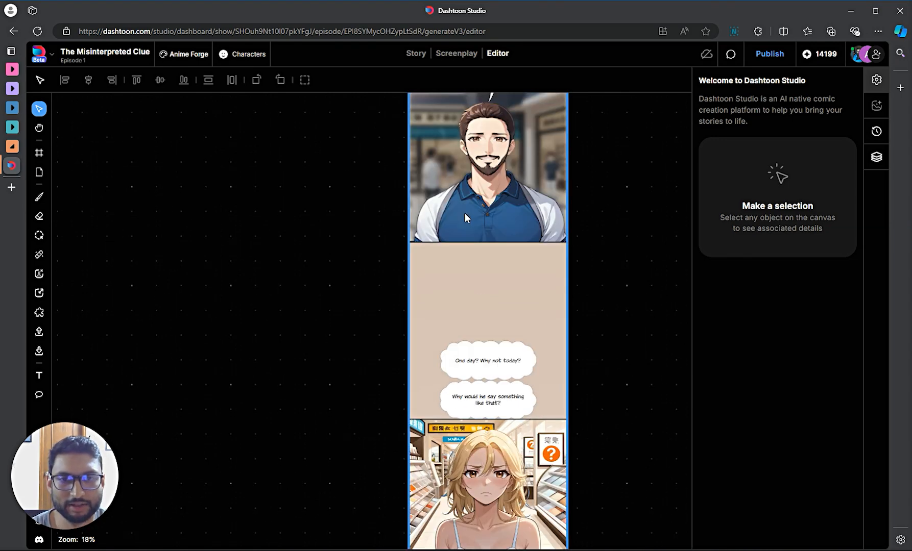
scroll(374, 326, "down", 1)
scroll(325, 321, "up", 1)
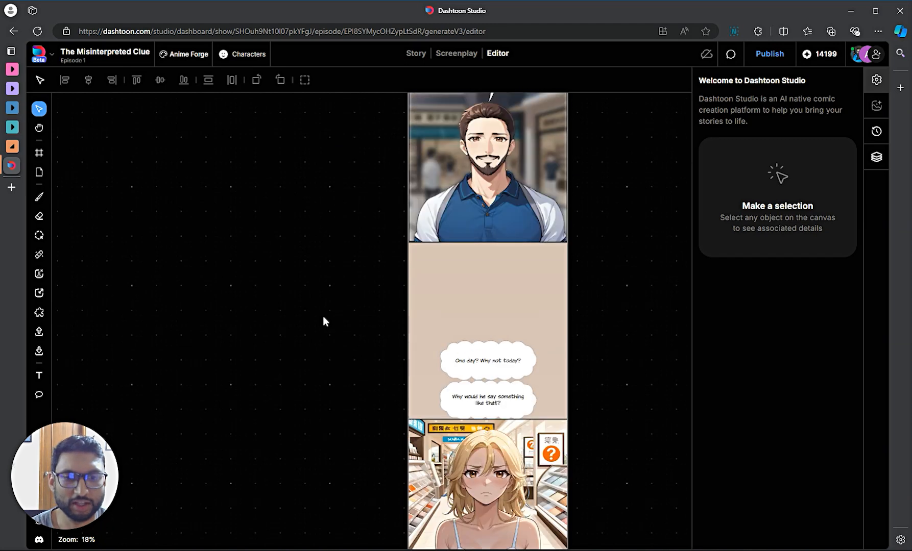
scroll(365, 252, "up", 1)
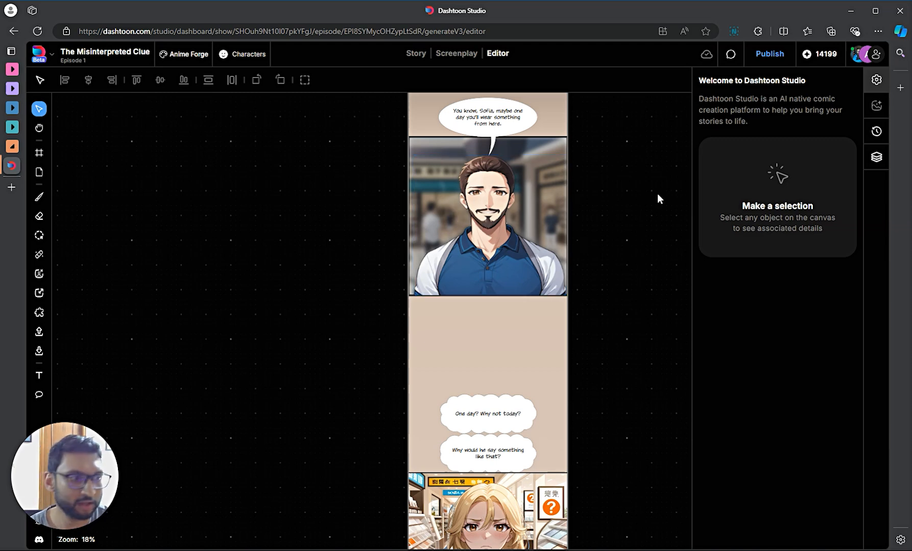
scroll(656, 197, "down", 5)
scroll(656, 250, "up", 6)
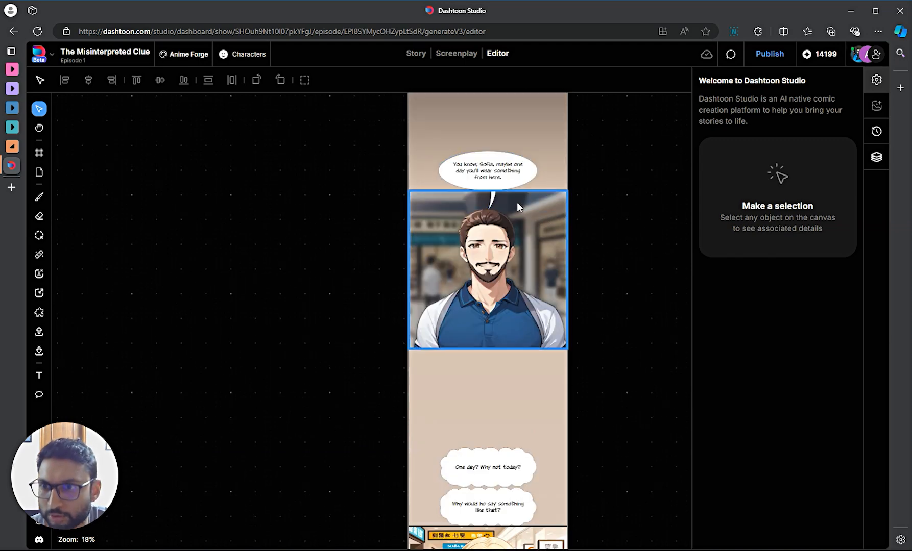
- Move the speech bubble to the panel's upper left with a Left Curved tail pointing at the man
left_click_drag(486, 179, 448, 214)
mouse_move(453, 255)
left_mouse_down()
mouse_move(458, 266)
mouse_move(458, 251)
left_mouse_up()
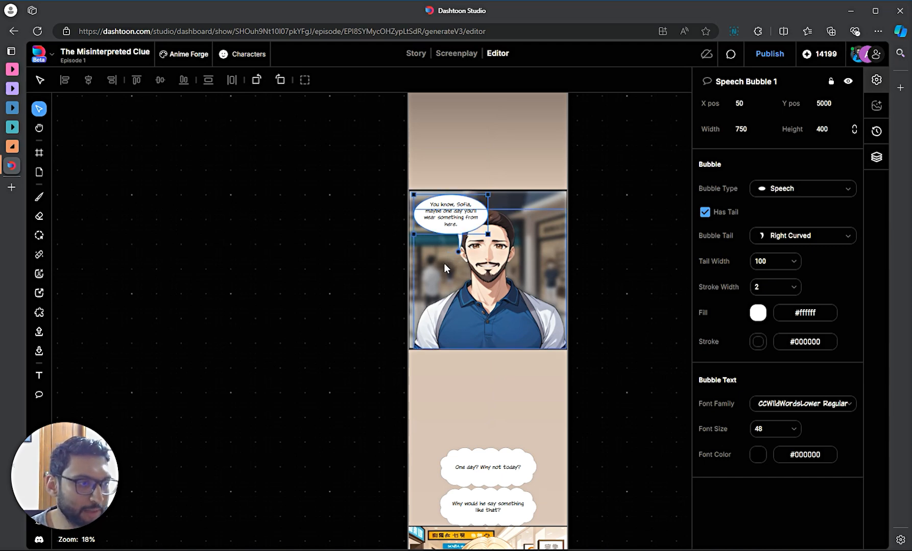
left_click_drag(458, 251, 456, 253)
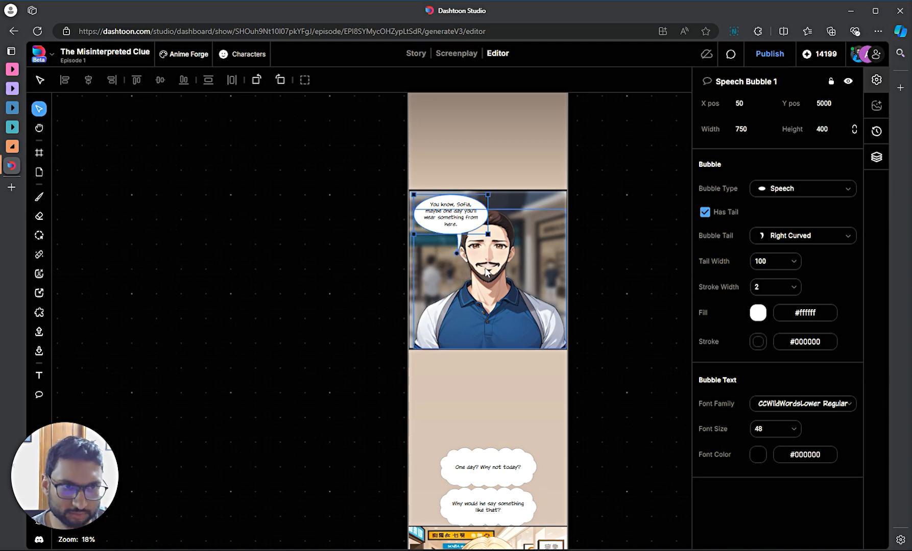
left_click(799, 237)
left_click(758, 302)
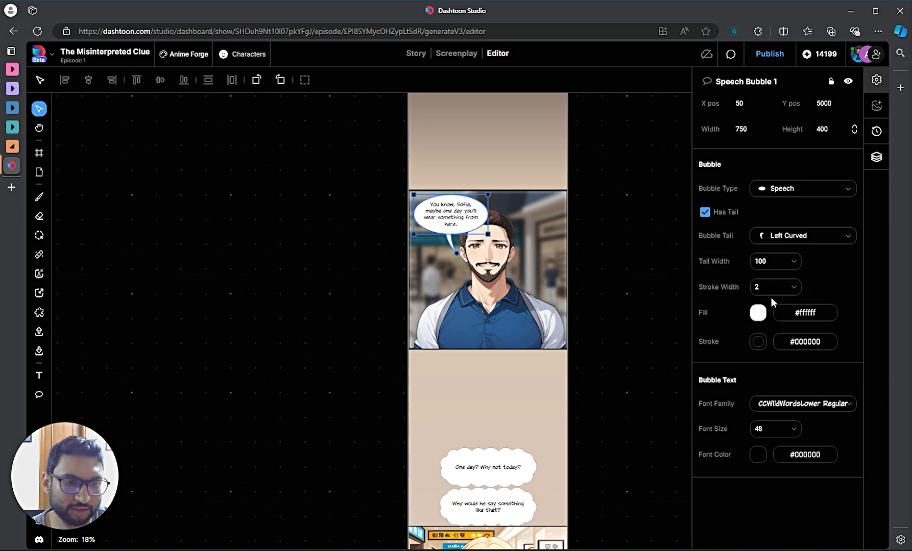
left_click(799, 232)
left_click(785, 307)
left_click(780, 237)
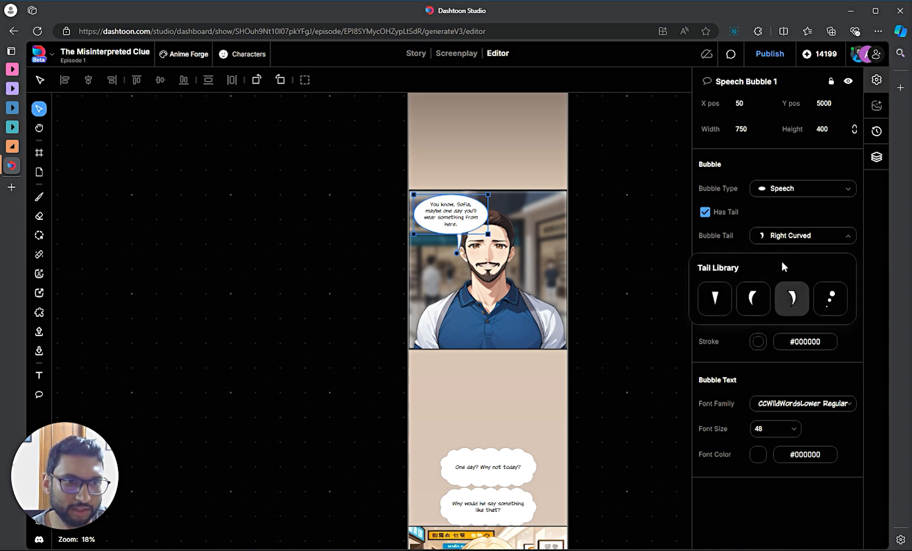
left_click(757, 302)
mouse_move(460, 252)
left_mouse_down()
mouse_move(437, 240)
mouse_move(447, 179)
mouse_move(380, 262)
mouse_move(465, 262)
mouse_move(460, 258)
left_mouse_up()
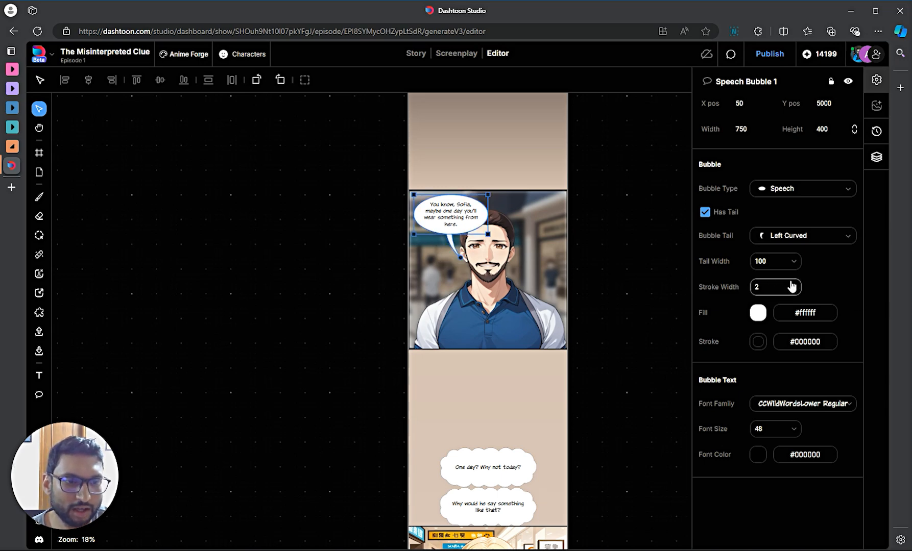
- Edit the bubble's tail width value, leaving it at 100
left_click(796, 263)
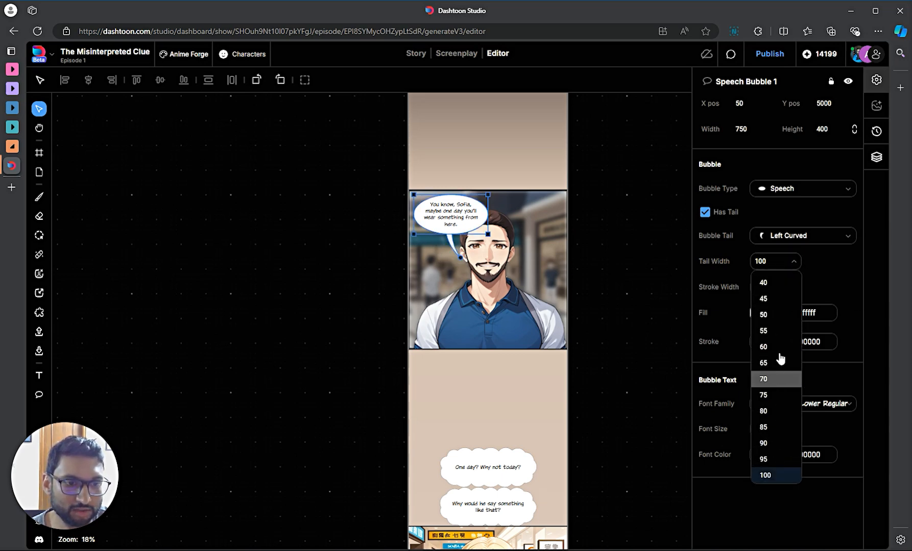
left_click(783, 263)
left_click(764, 261)
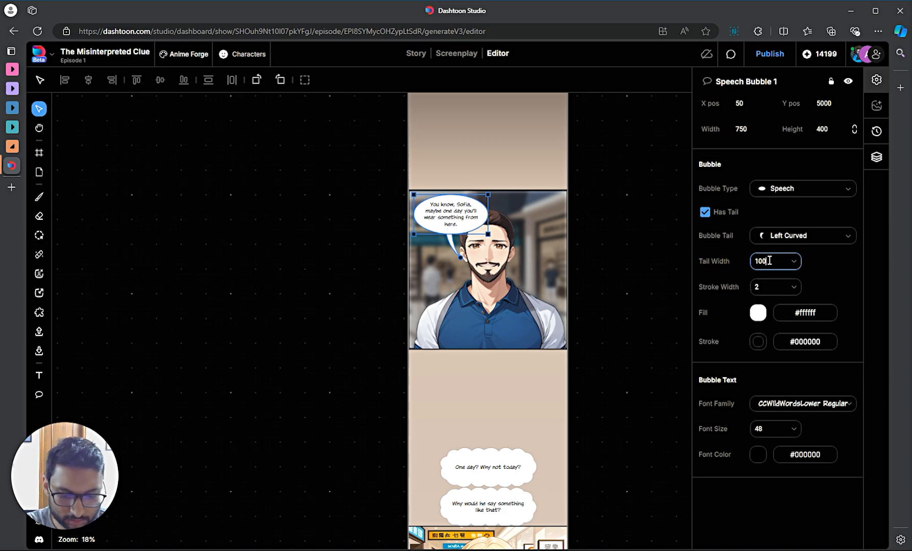
key("BackSpace")
key("BackSpace")
type("00")
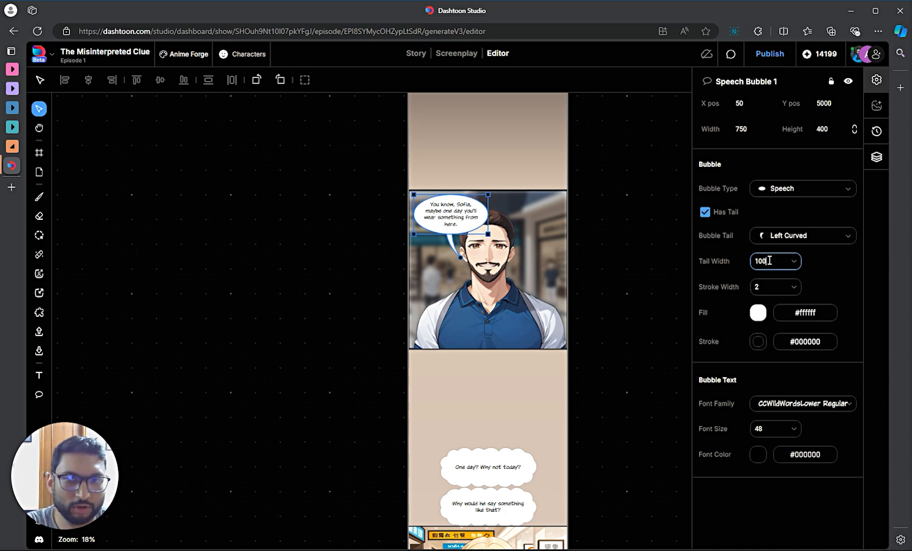
key("BackSpace")
key("BackSpace")
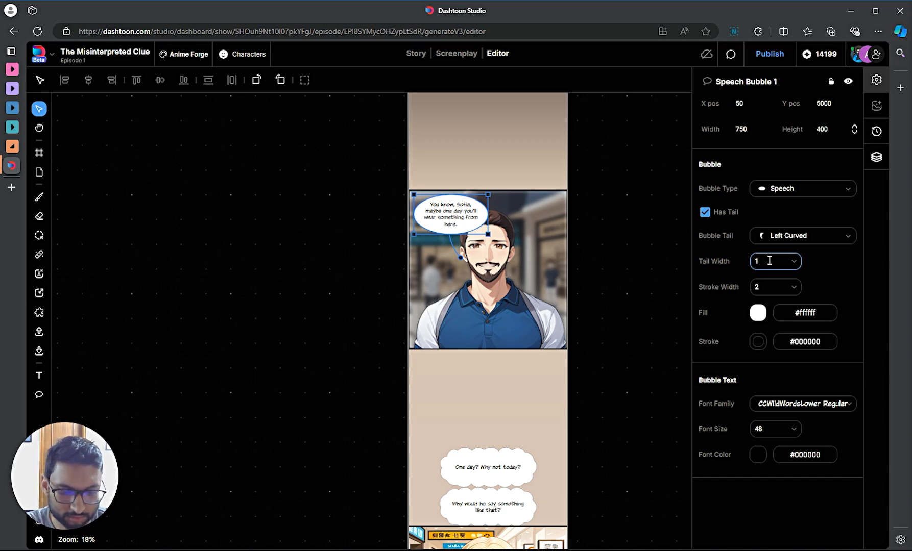
type("00")
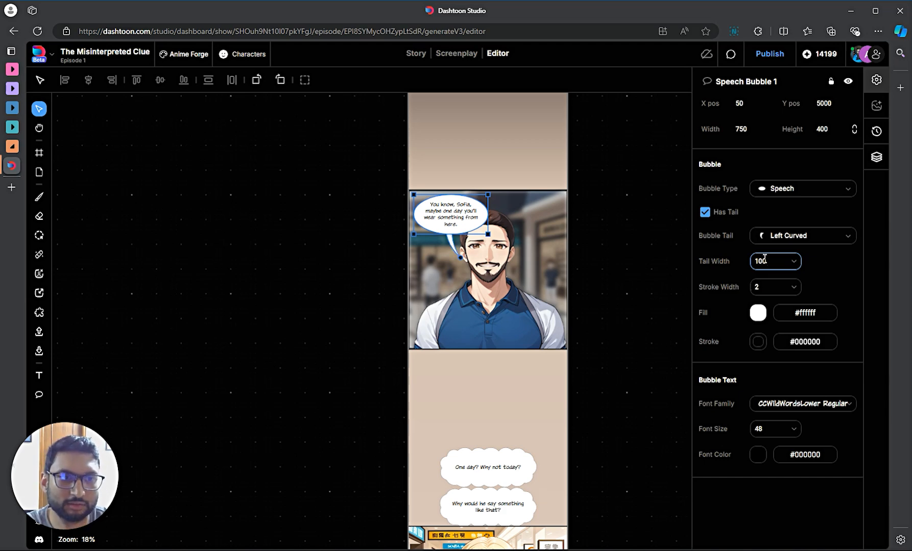
left_click(793, 262)
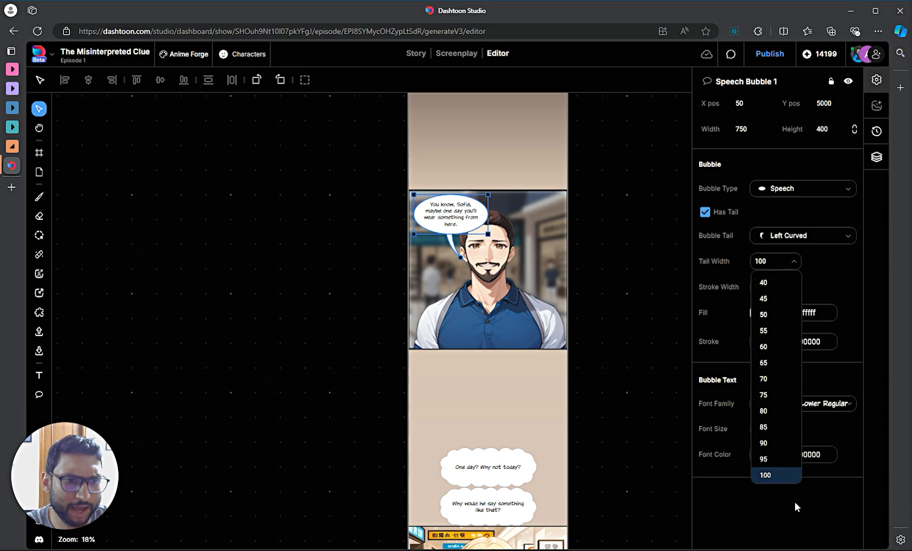
left_click(840, 282)
- Recenter the panel, reselect the bubble and re-enter tail width 100
scroll(296, 199, "up", 9)
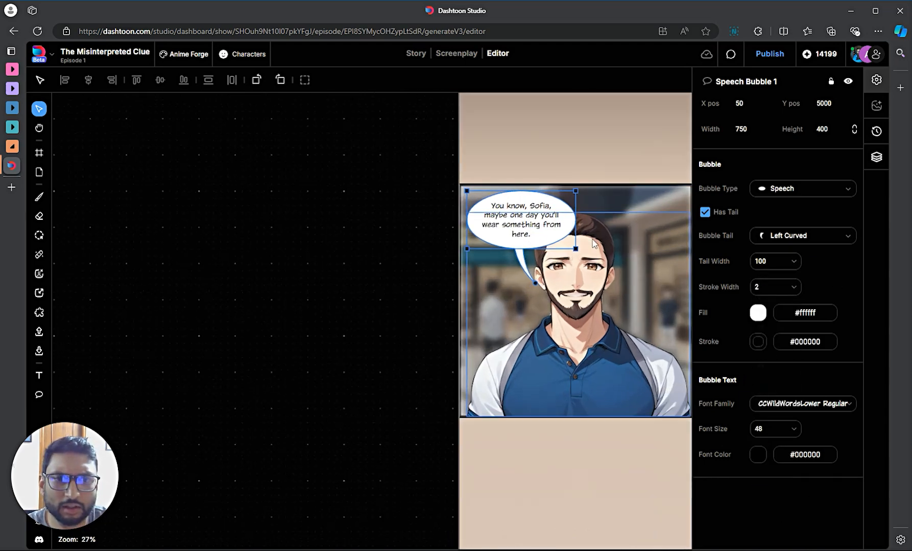
left_click_drag(239, 295, 146, 318)
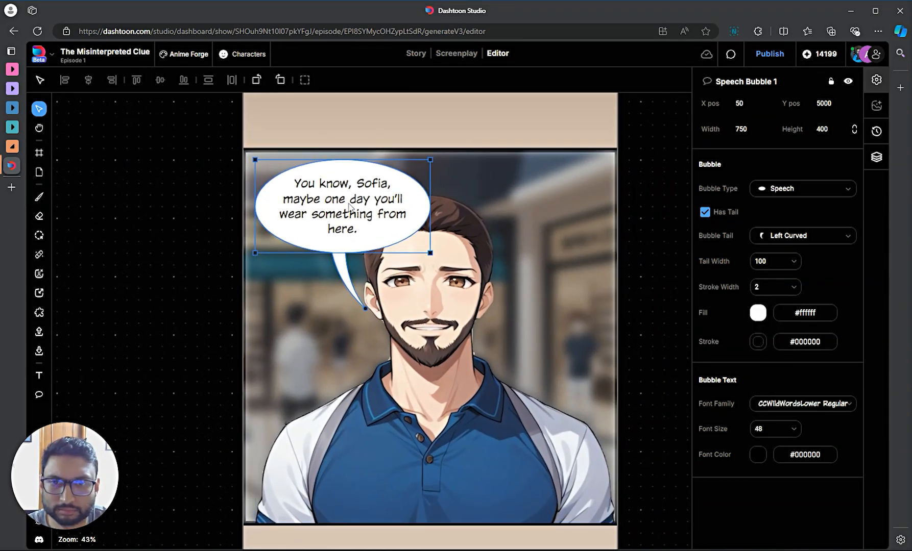
left_click(87, 202)
left_click(282, 212)
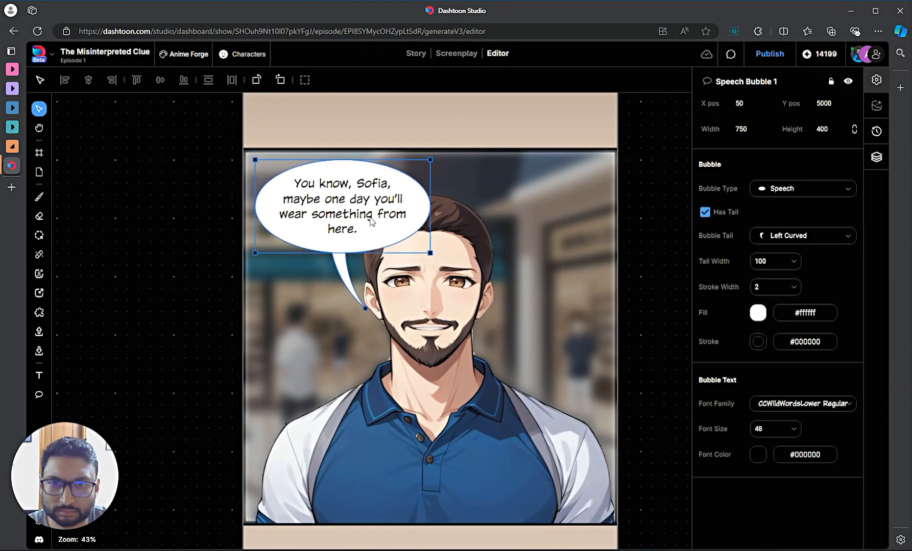
left_click(798, 267)
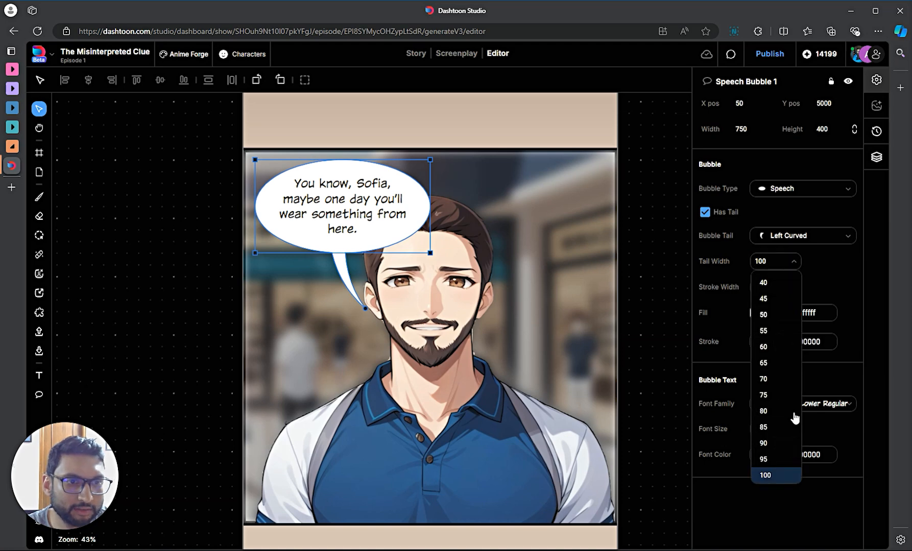
left_click(763, 262)
double_click(763, 260)
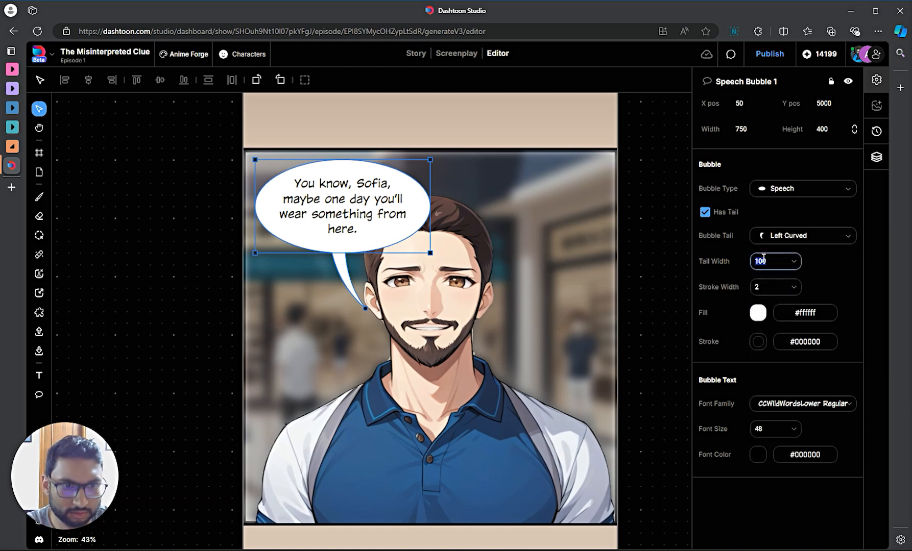
type("100")
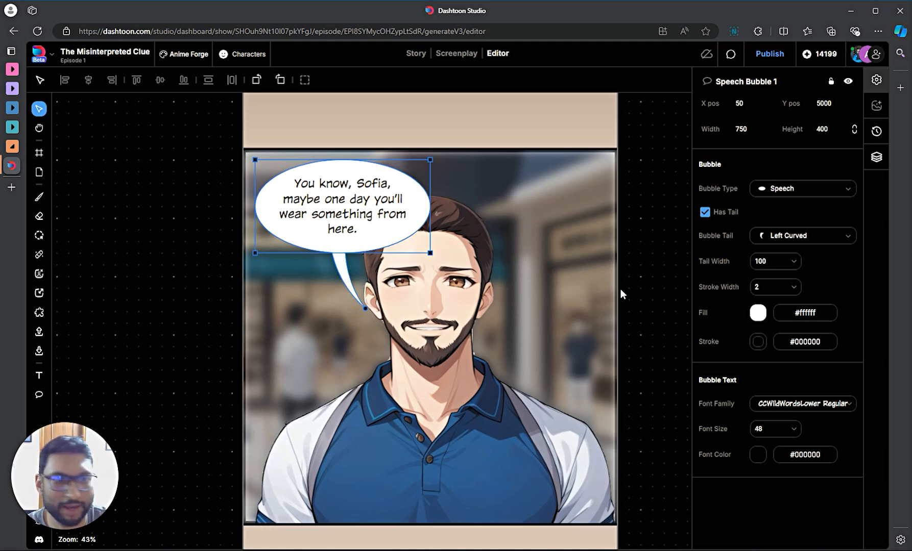
- Set the bubble's stroke width to 15, then select all of its text
left_click(796, 289)
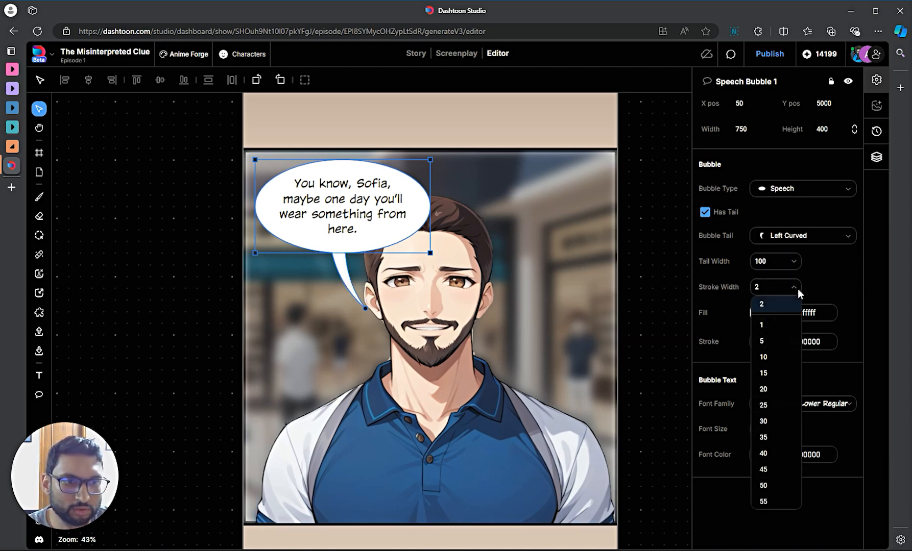
left_click(774, 373)
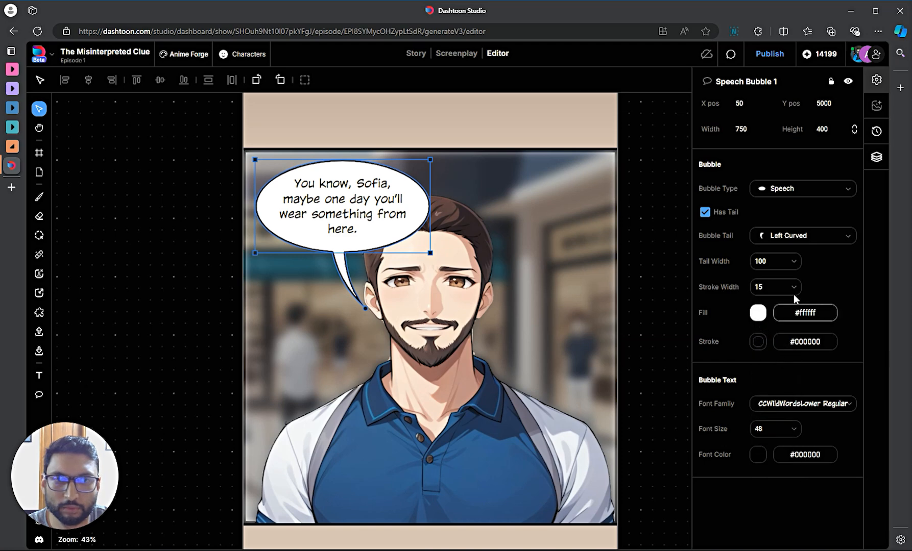
left_click(197, 169)
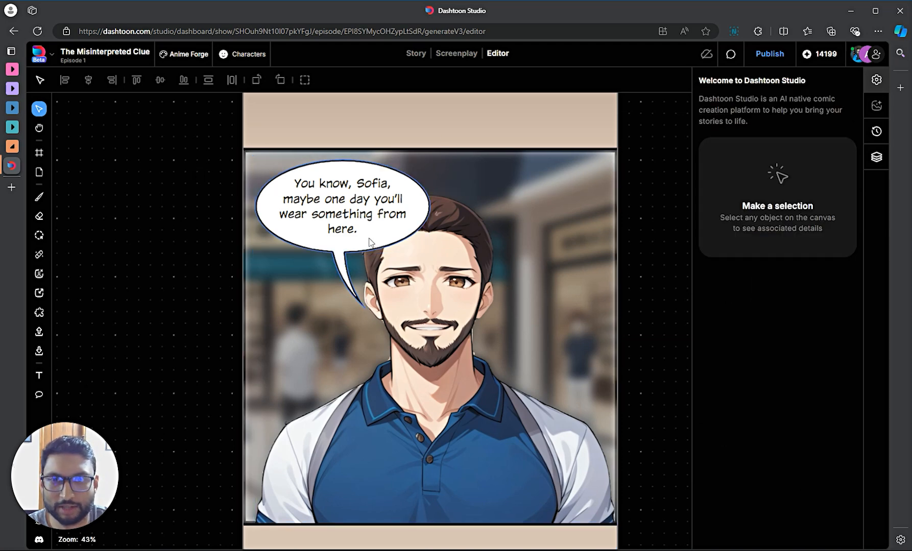
double_click(336, 217)
left_click(336, 217)
key("ctrl+a")
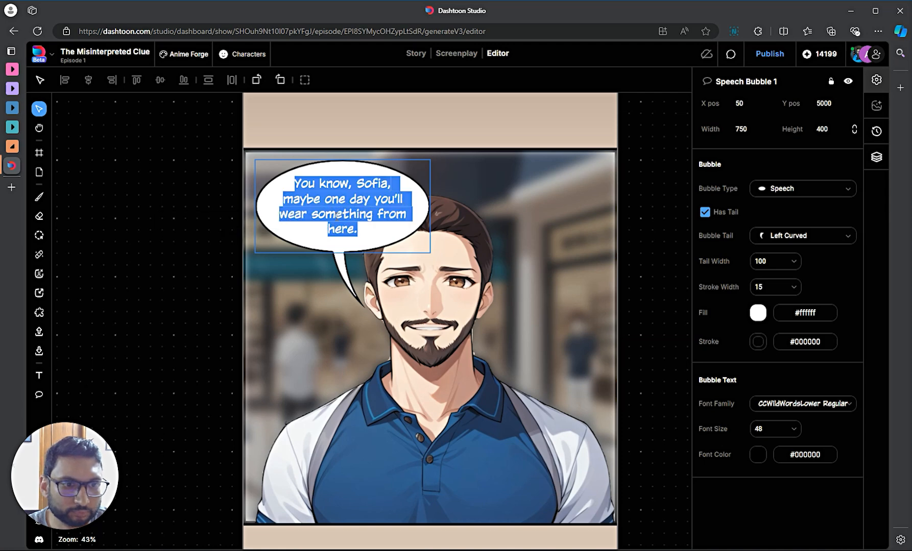
- Change the bubble text font to Bangers, then to CCWILDWORDS REGULAR
left_click(836, 410)
left_click(352, 207)
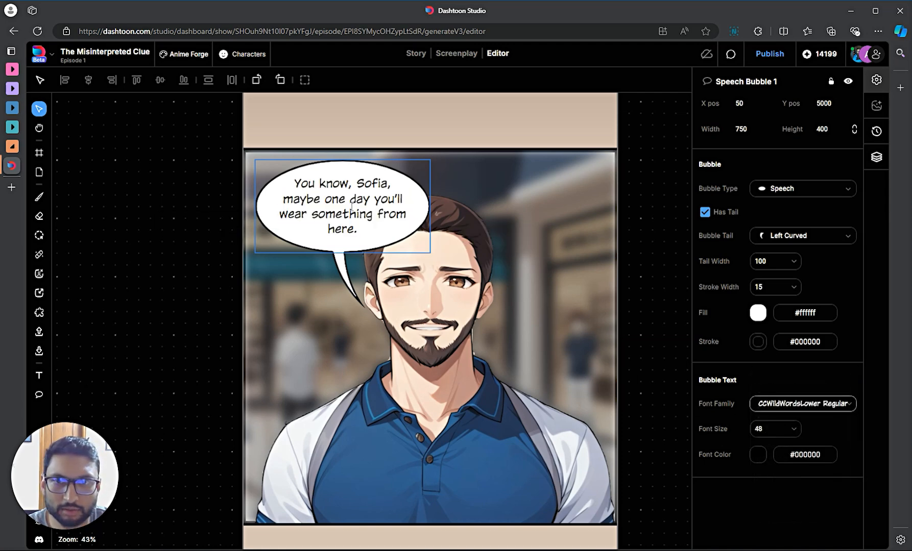
double_click(351, 207)
left_click(851, 408)
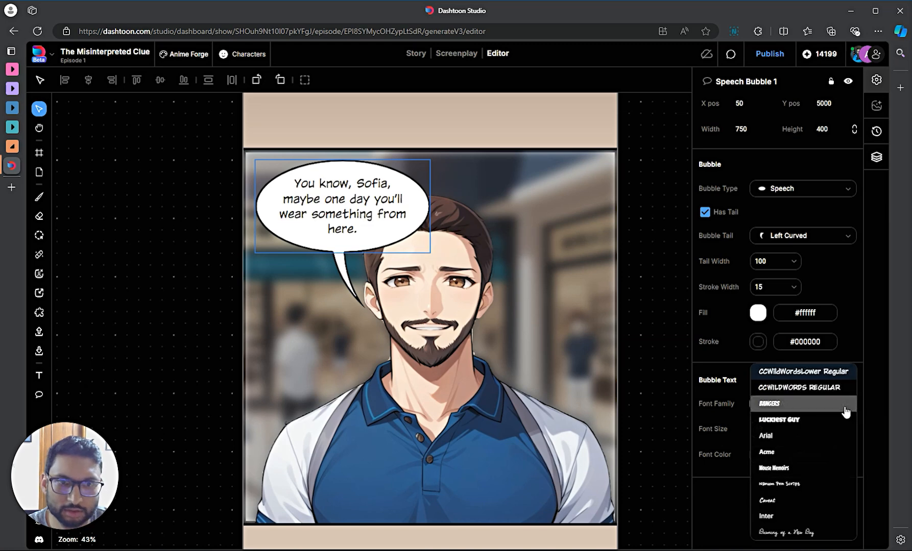
left_click(791, 406)
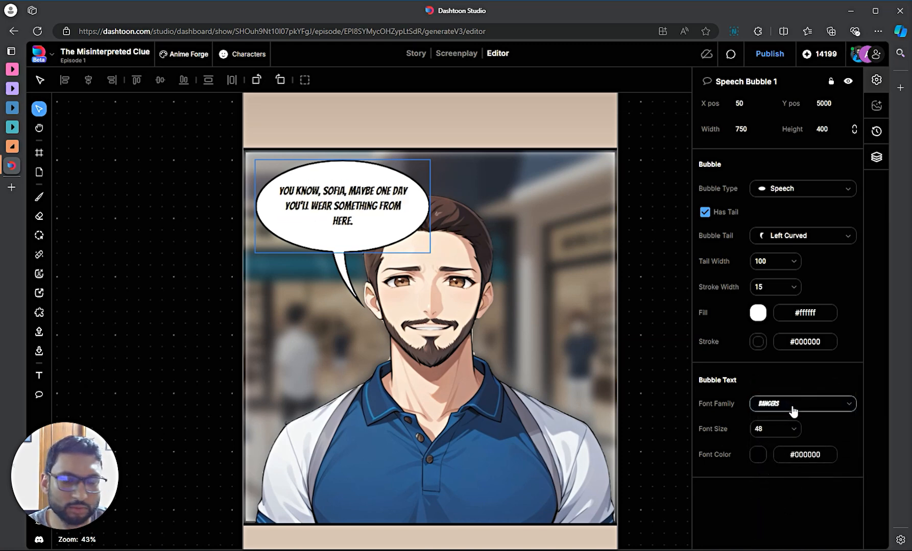
left_click(809, 408)
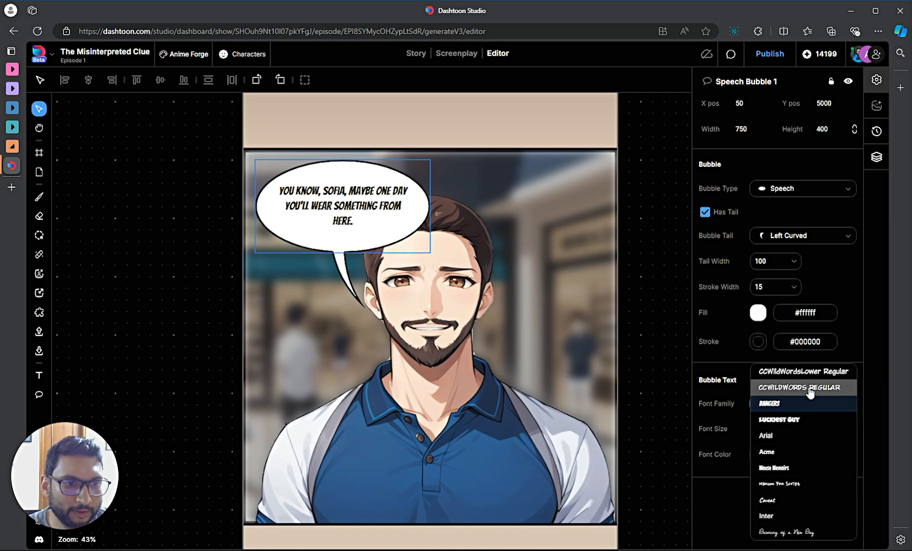
left_click(808, 388)
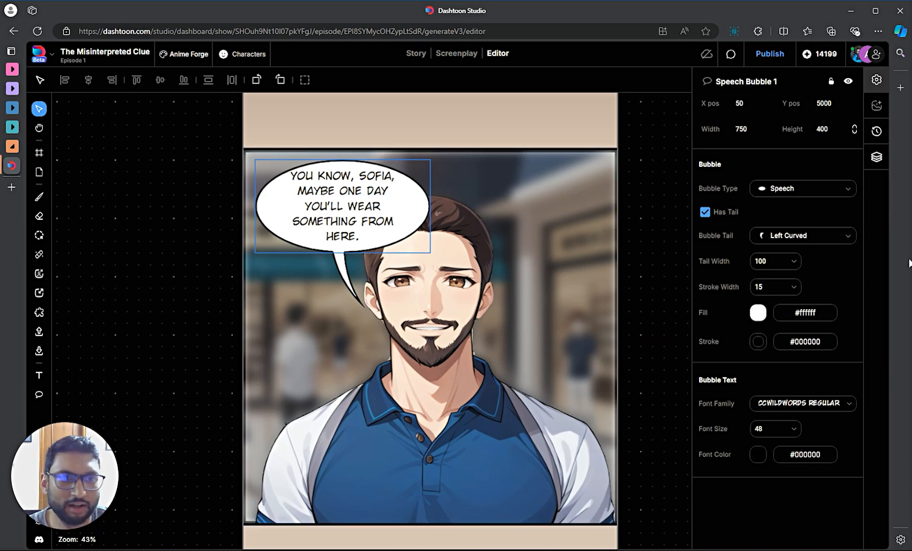
left_click(778, 192)
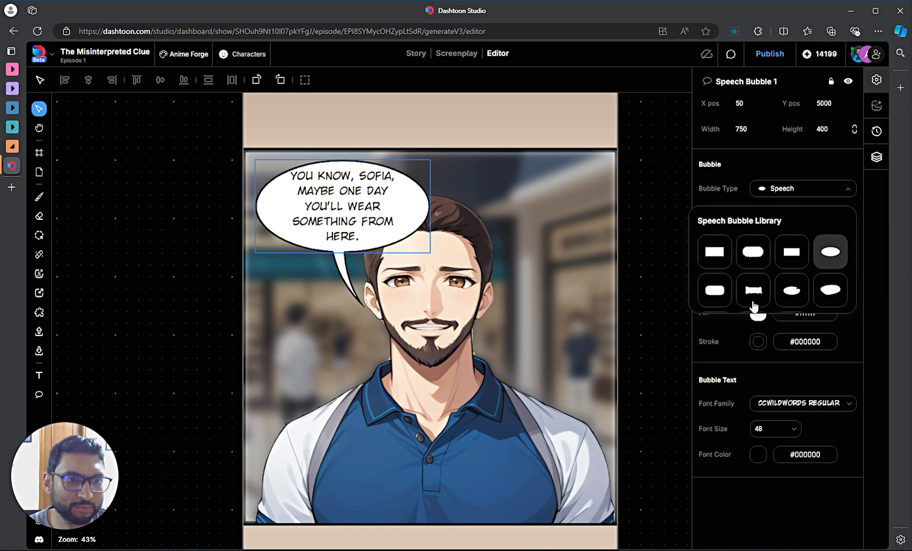
- Try Speech Inward and Wobbly shapes, then a cloud thought bubble with a dot tail to his ear
left_click(796, 296)
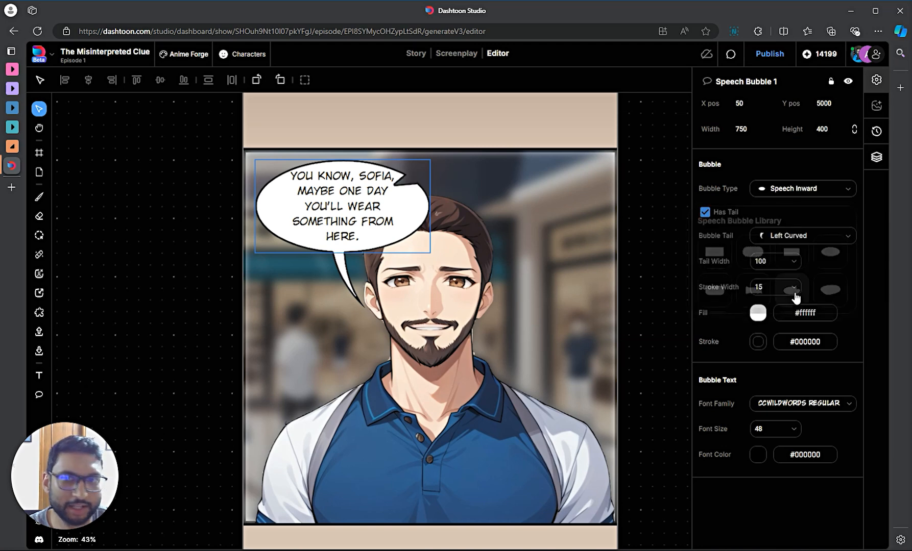
left_click(809, 189)
left_click(827, 296)
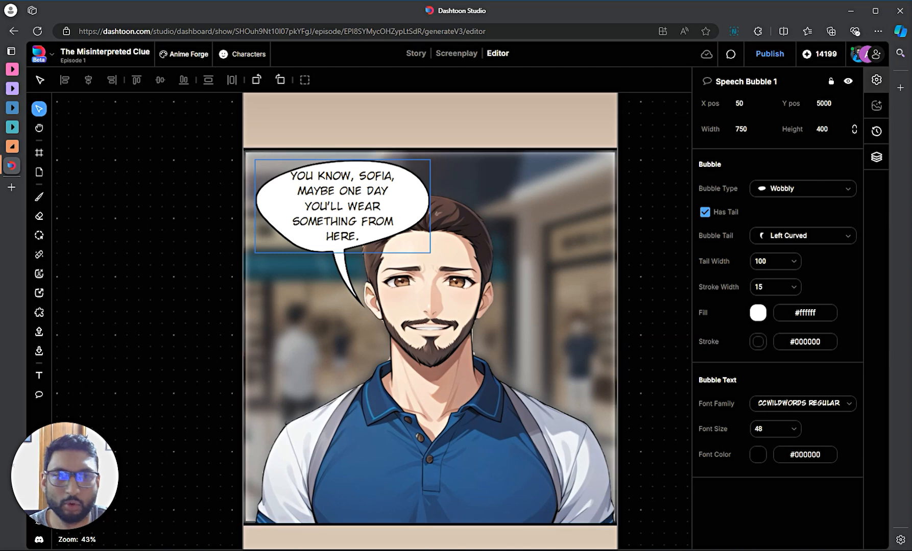
left_click(798, 189)
scroll(719, 267, "down", 2)
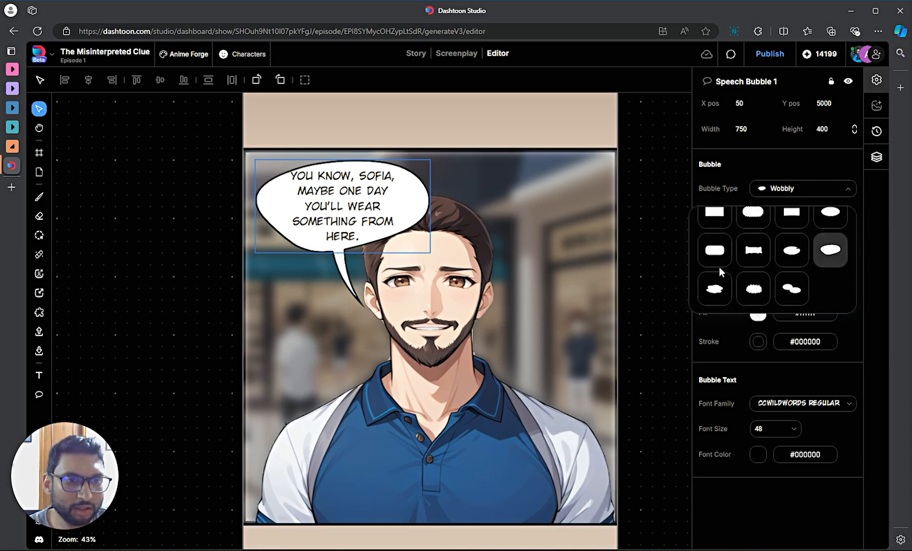
scroll(761, 269, "up", 2)
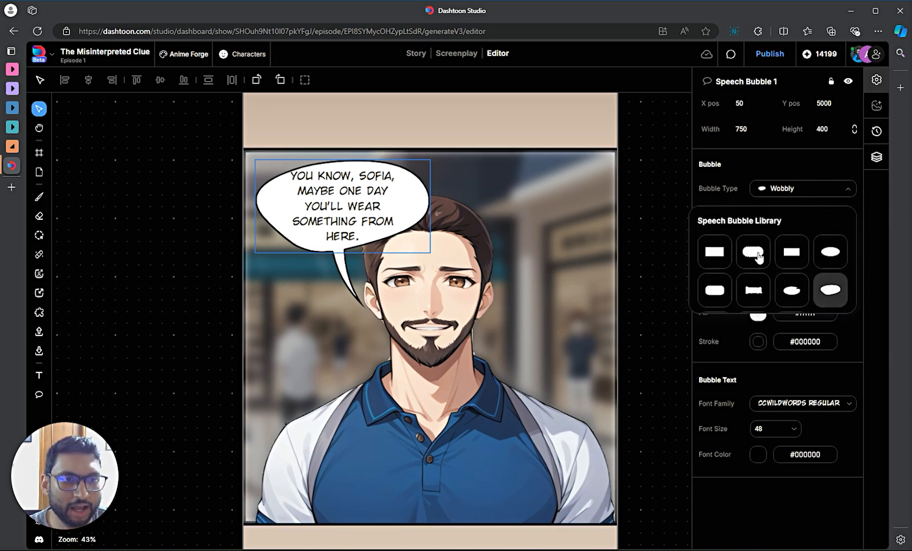
left_click(752, 251)
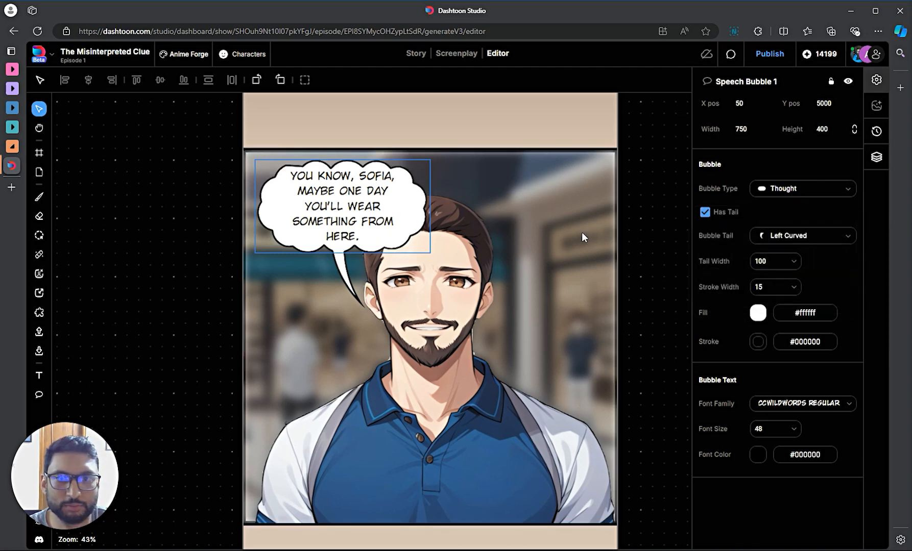
left_click(791, 236)
left_click(842, 304)
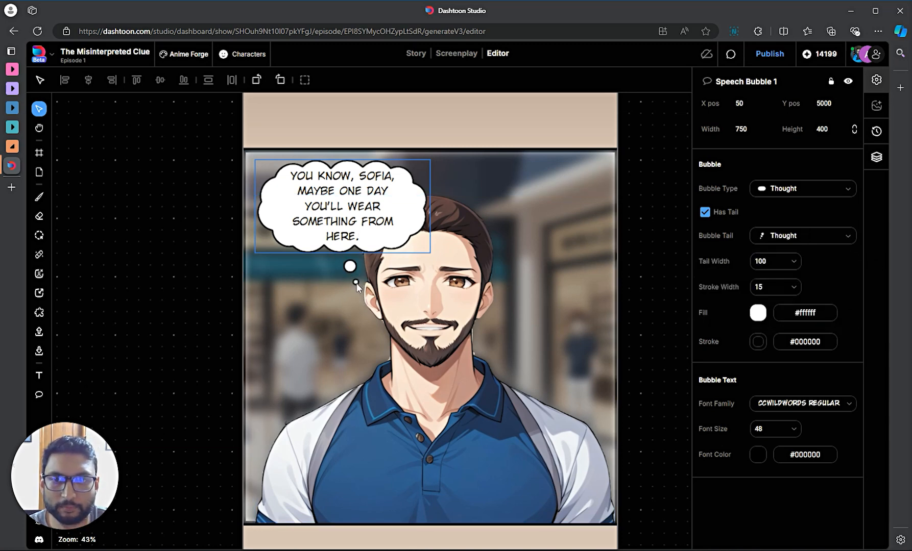
left_click(153, 202)
left_click(349, 258)
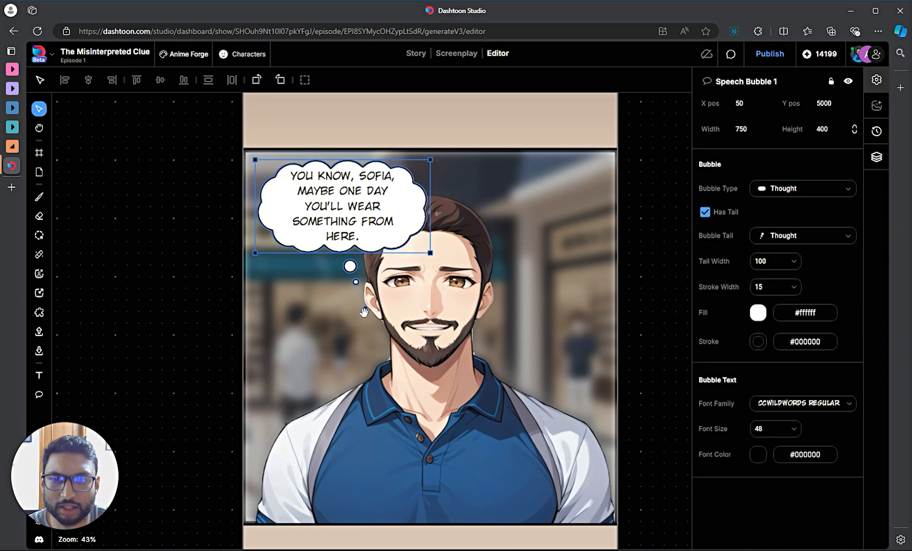
left_click_drag(364, 308, 375, 318)
- Change it to an oval speech bubble with a Left Curved tail
left_click(784, 188)
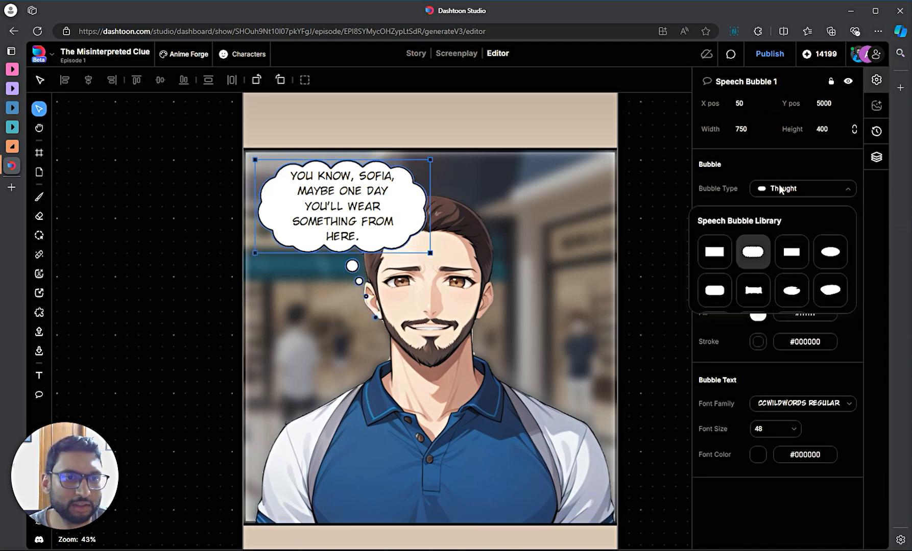
left_click(830, 257)
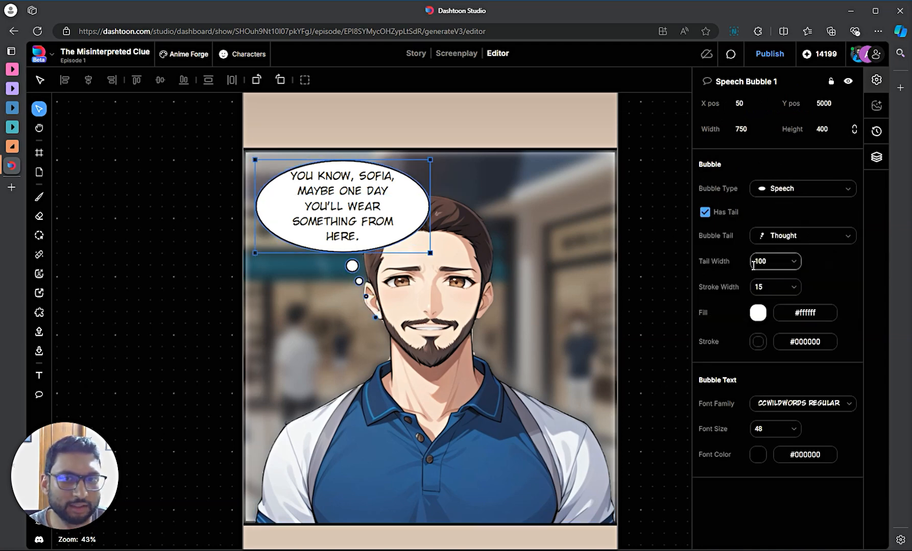
left_click(777, 234)
left_click(747, 306)
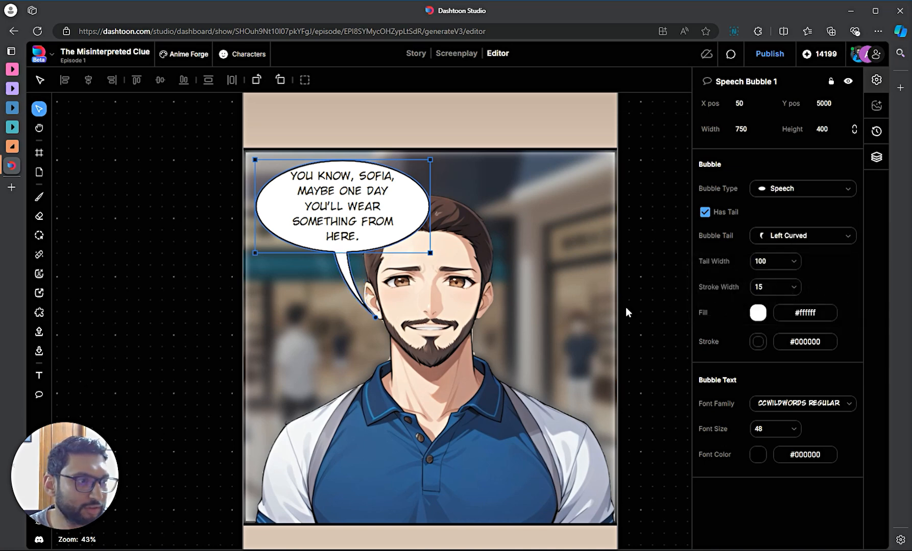
left_click(198, 324)
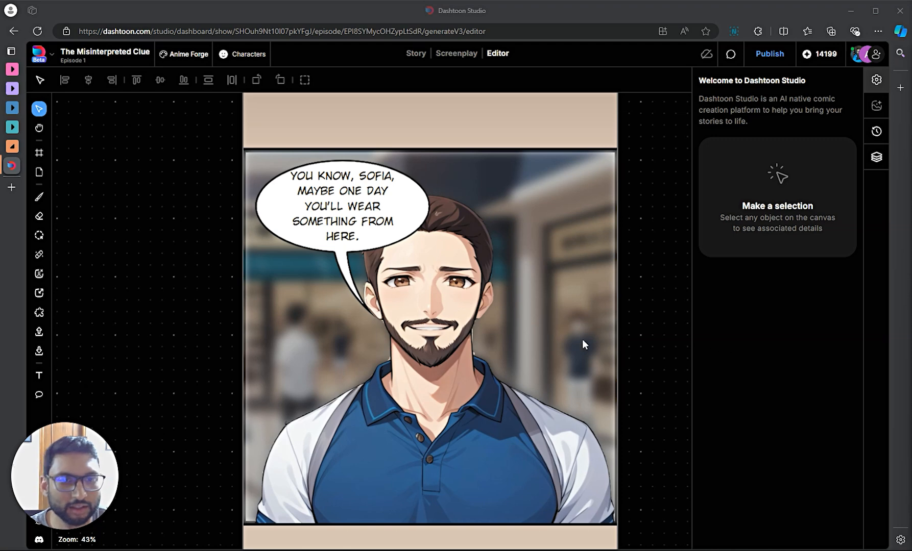
- Zoom out to 31% to show the whole panel and place a text box beside Bruce's face
left_click_drag(637, 335, 507, 274)
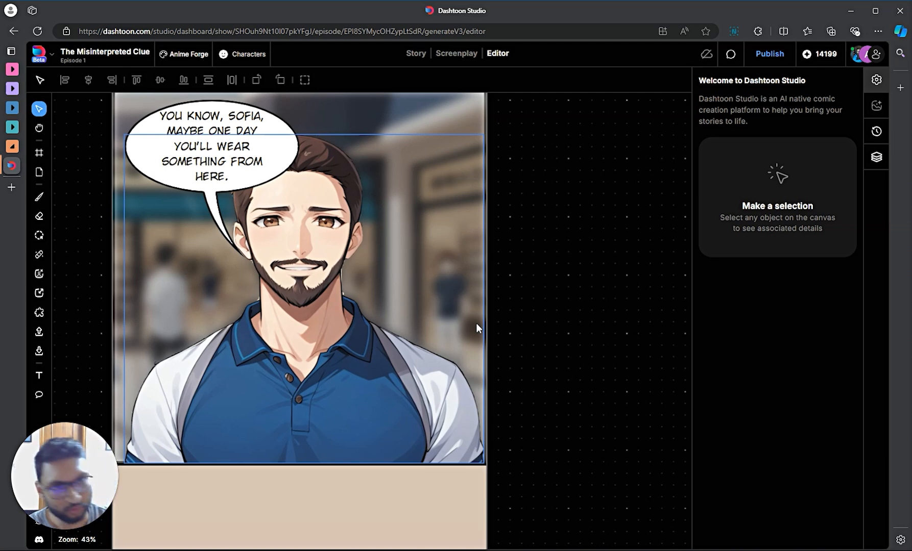
scroll(565, 354, "down", 3)
key("super")
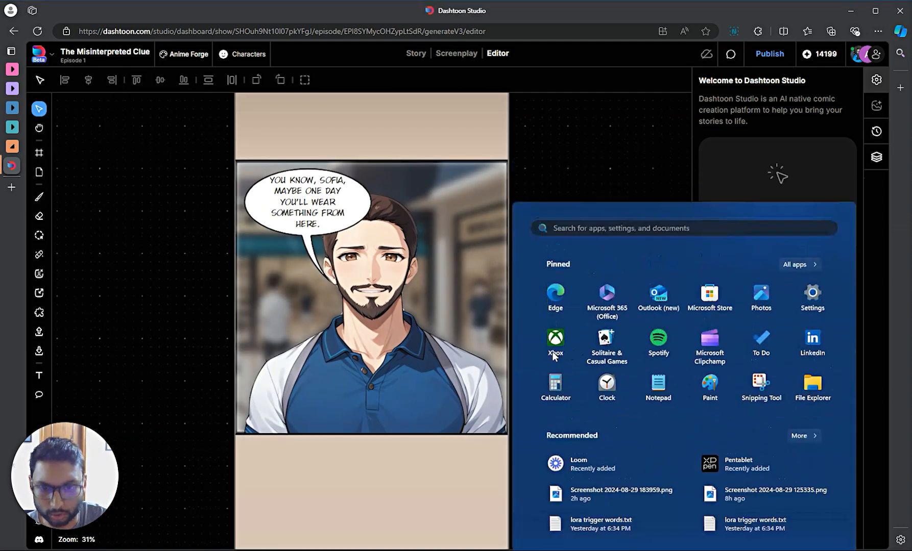
key("super")
scroll(608, 322, "up", 1)
scroll(609, 337, "down", 3)
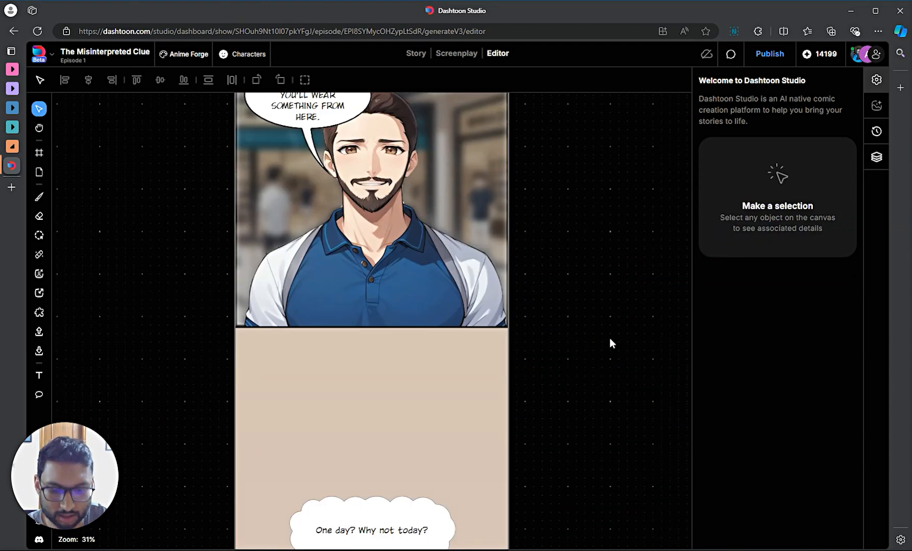
scroll(505, 260, "up", 3)
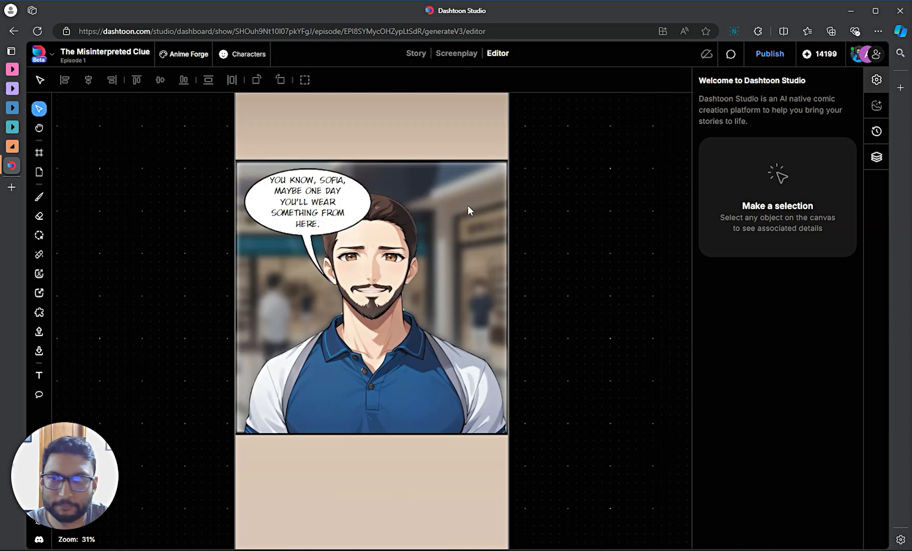
key("t")
left_click(438, 290)
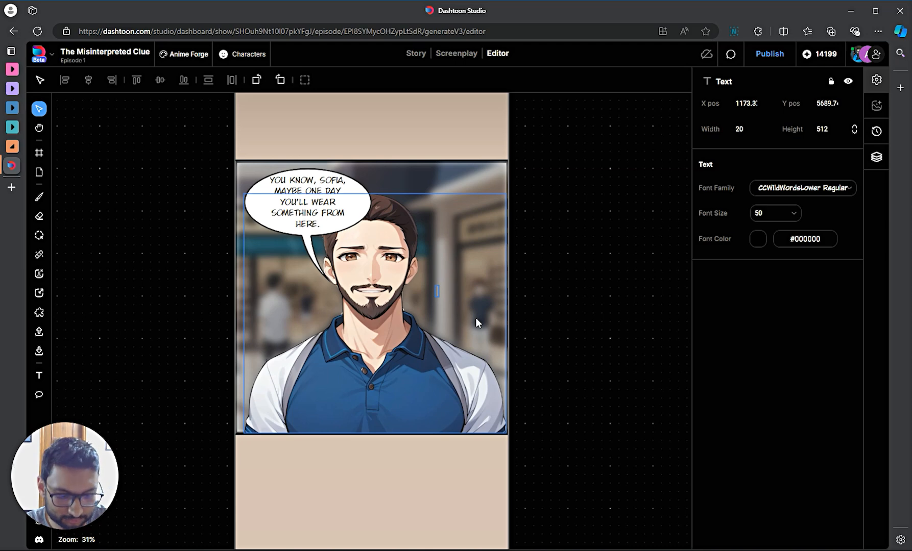
- Type 'RIIIIING' in capitals and set its font to Luckiest Guy
type("It")
key("BackSpace")
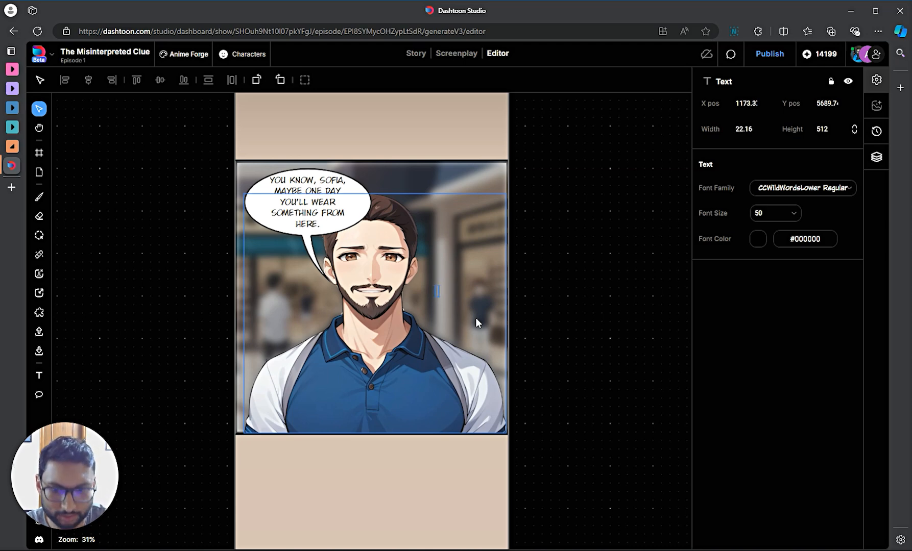
key("Caps_Lock")
type("RIIIII")
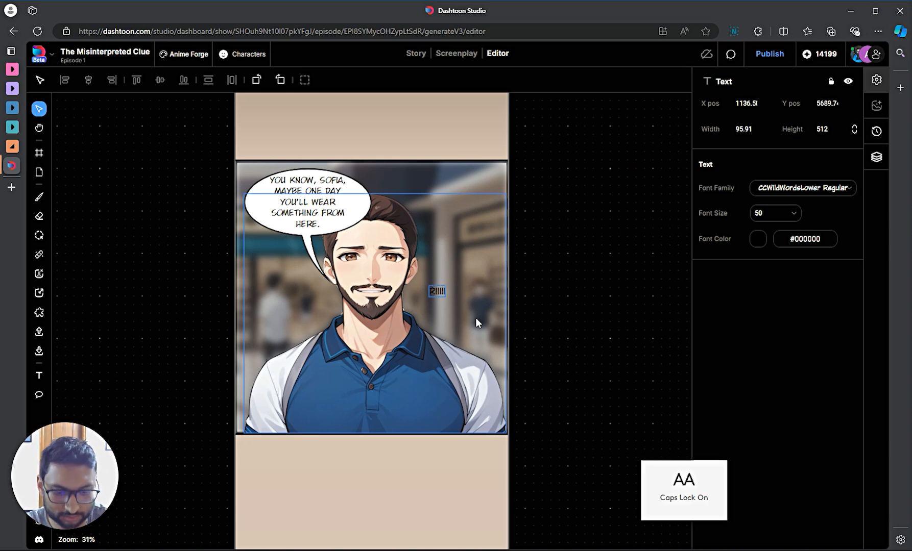
type("NG")
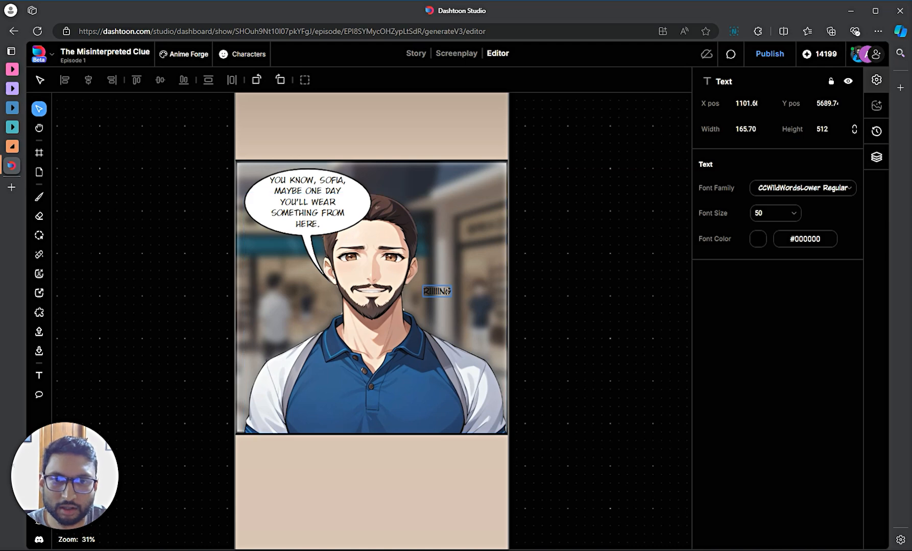
left_click(816, 189)
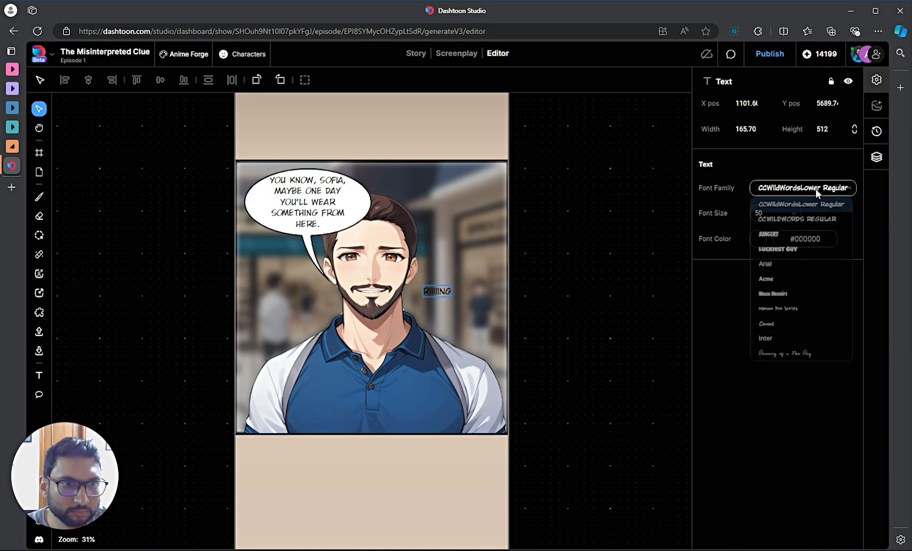
left_click(803, 254)
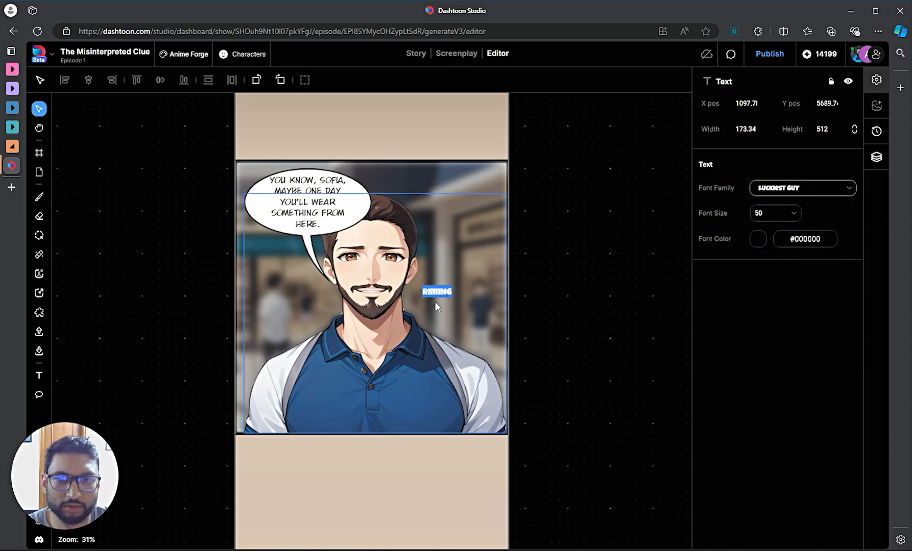
left_click(565, 312)
- Enlarge the sound effect, tilt it counter-clockwise, and add '!' to the end
left_click(428, 291)
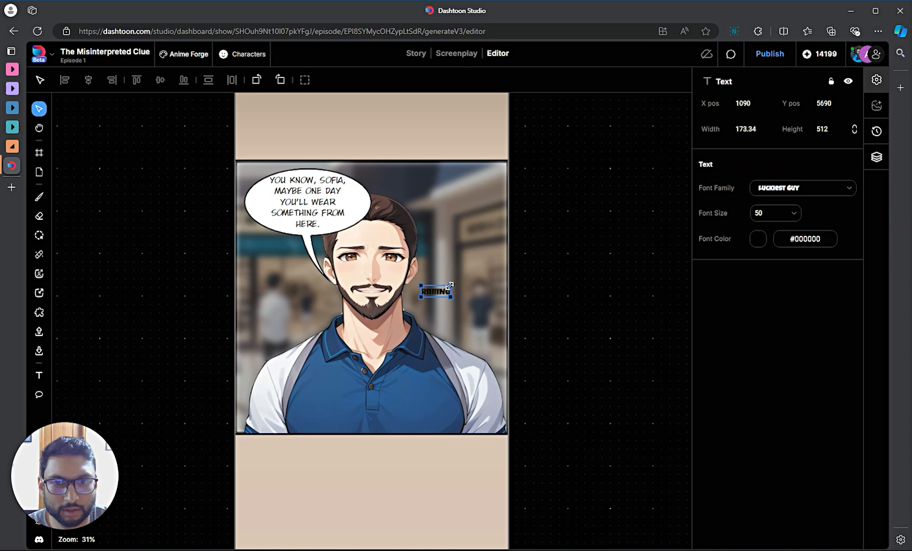
left_click_drag(450, 286, 429, 306)
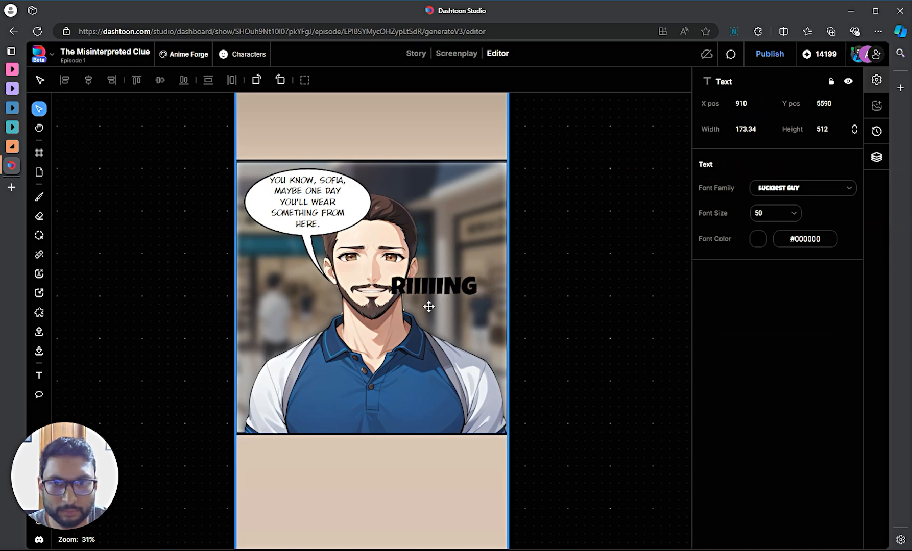
left_click_drag(495, 276, 484, 263)
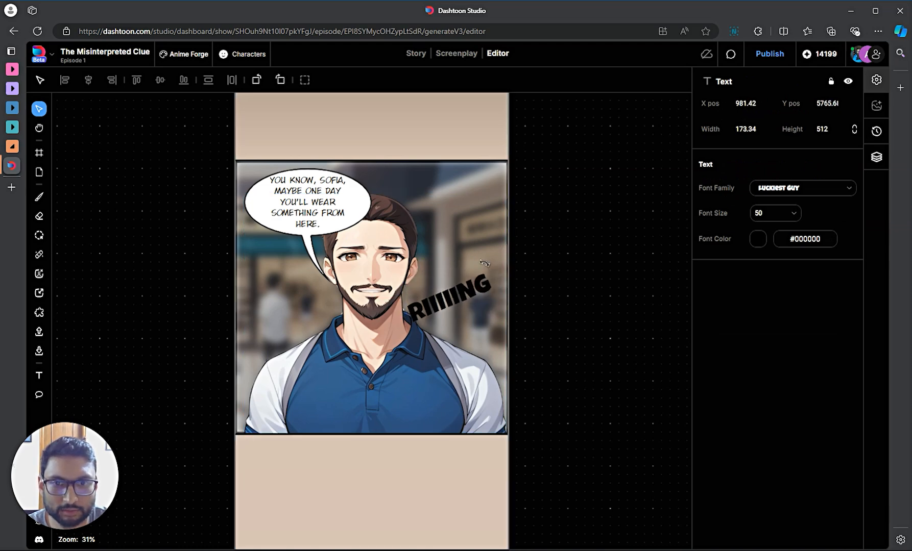
left_click(462, 297)
double_click(476, 279)
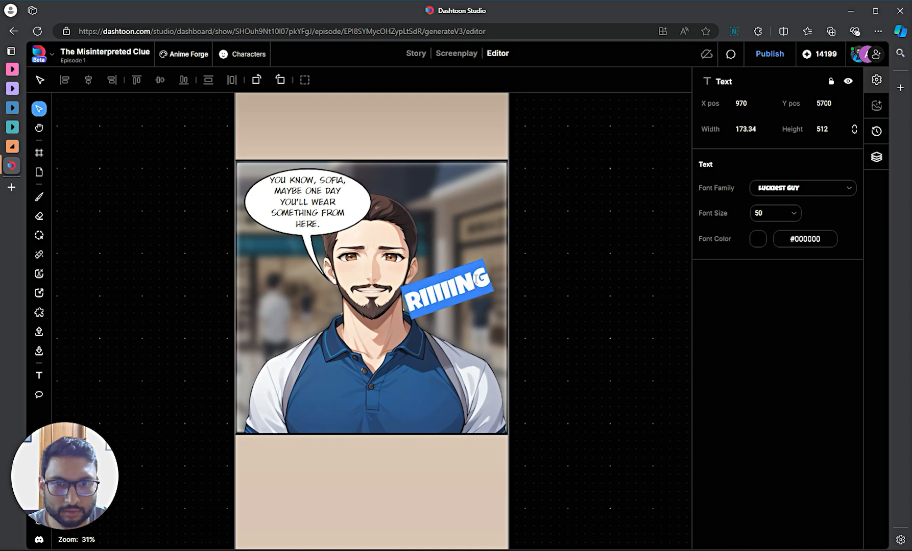
key("End")
type("!")
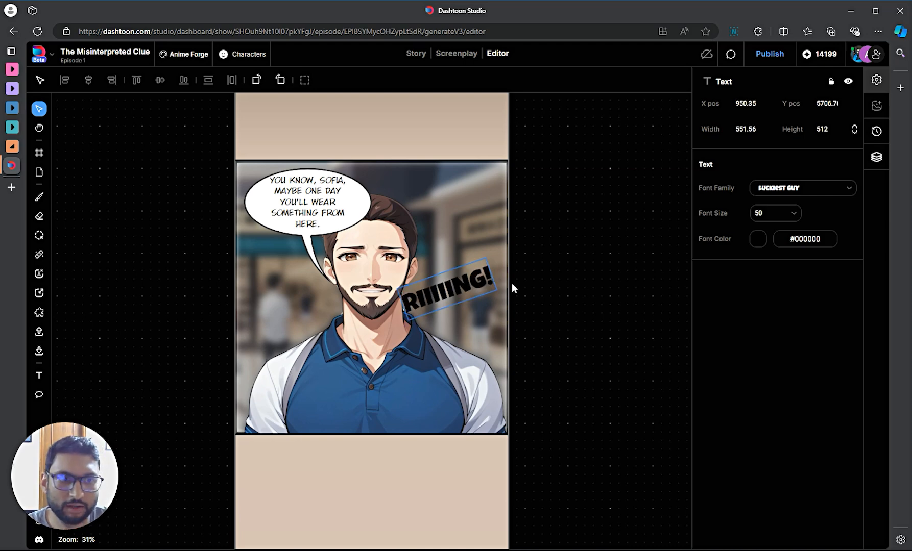
left_click(619, 320)
- Move 'RIIIING!' lower beside Bruce's shoulder and switch its font to Bangers
left_click_drag(433, 296, 435, 313)
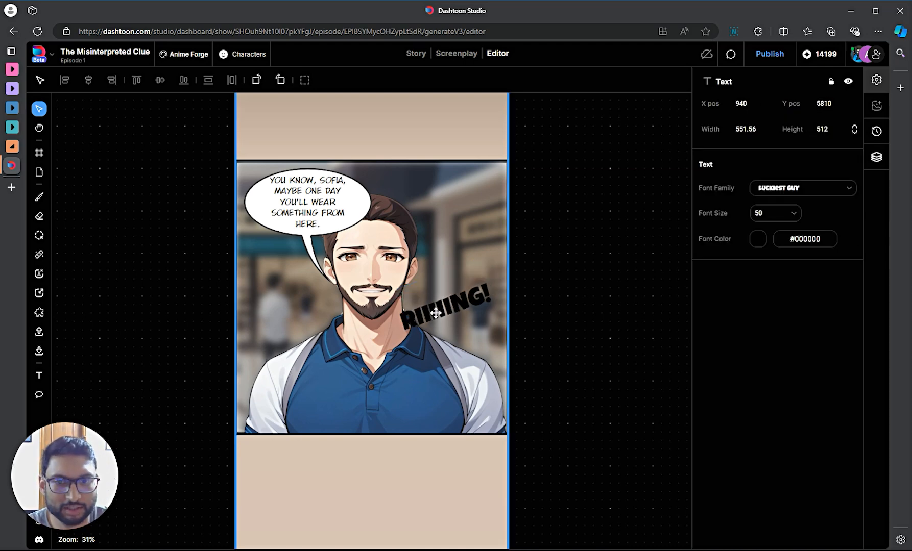
left_click(792, 193)
left_click(790, 239)
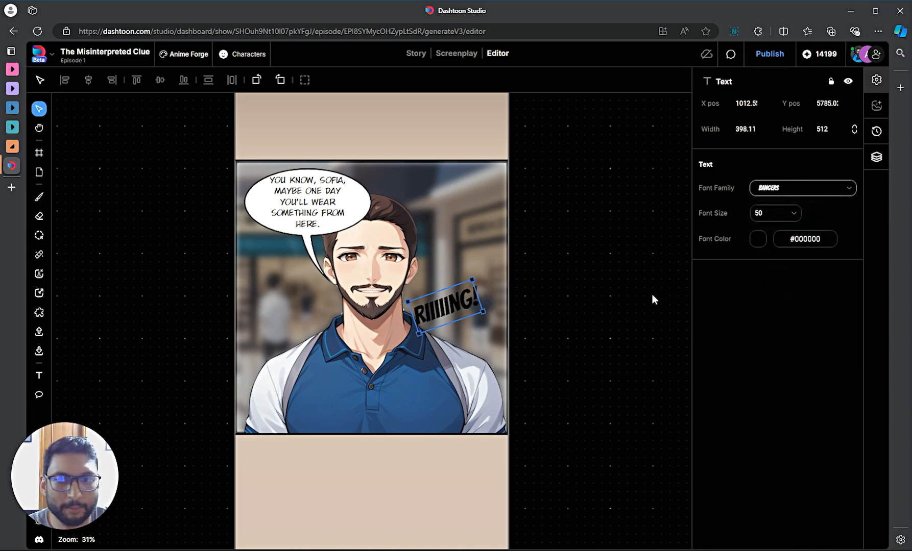
left_click(565, 319)
left_click(464, 308)
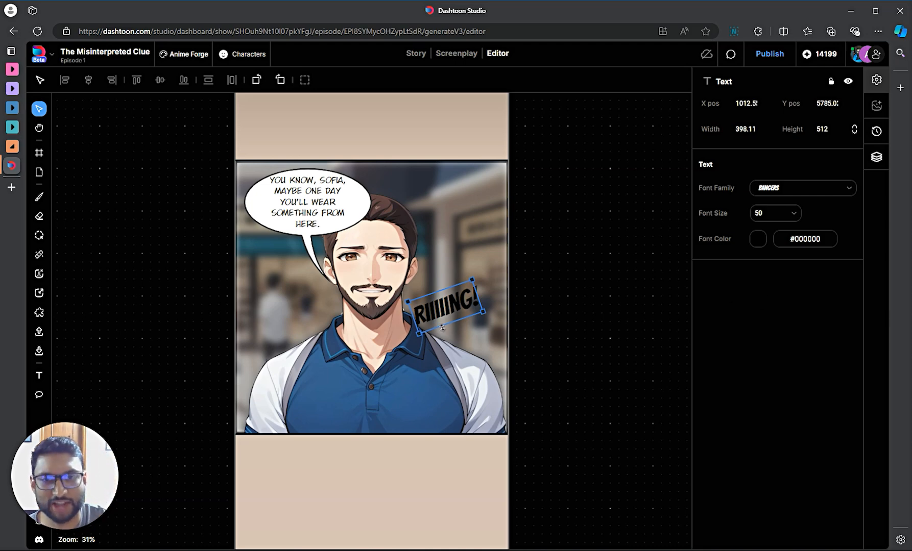
left_click(570, 322)
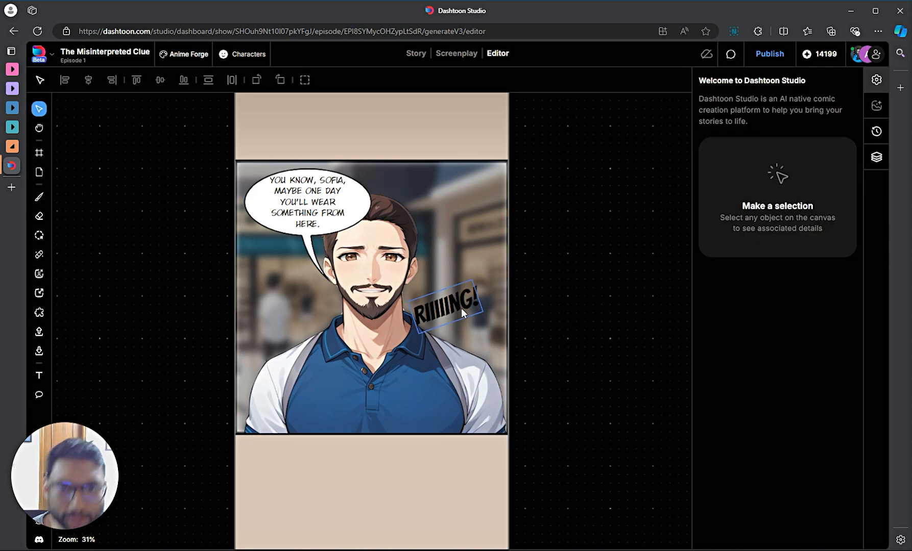
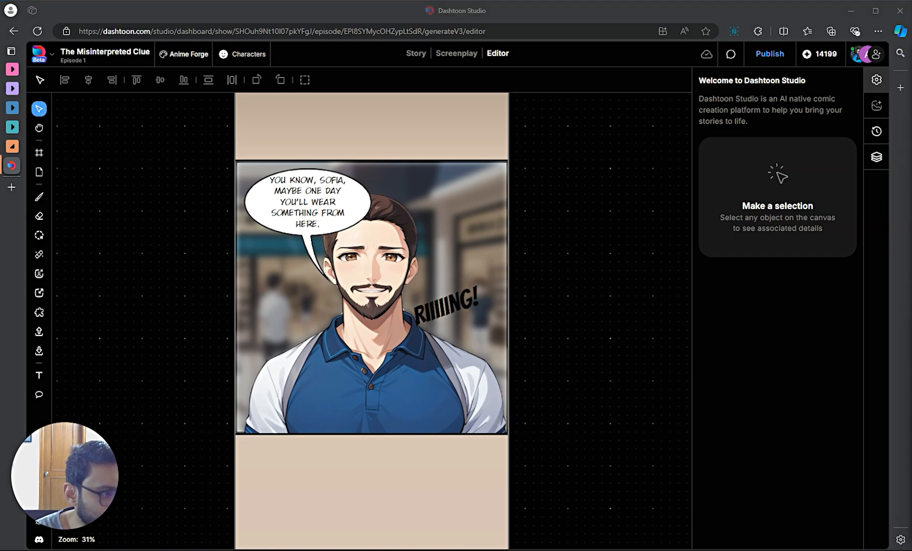
- Scroll through the episode strip and zoom in on the SOFIA mall panel of the hand-holding couple
left_click(555, 391)
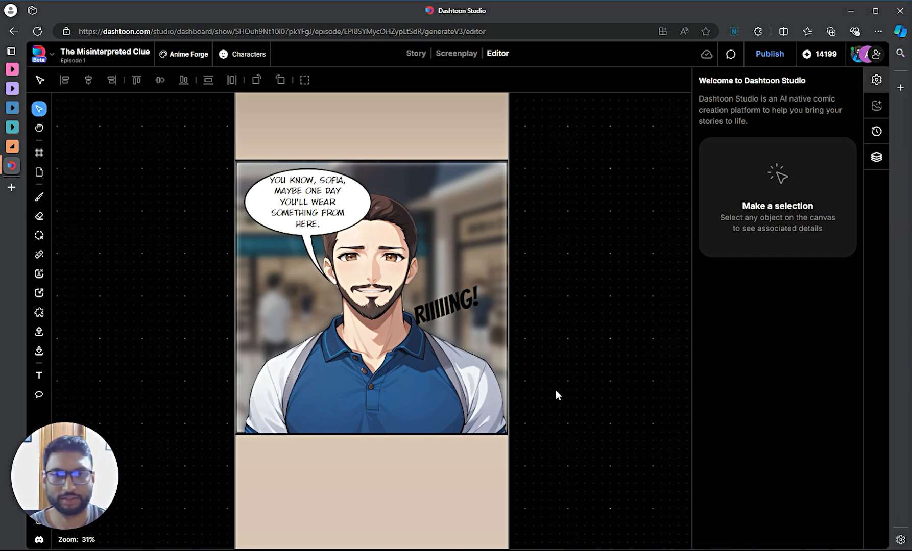
scroll(558, 390, "down", 5)
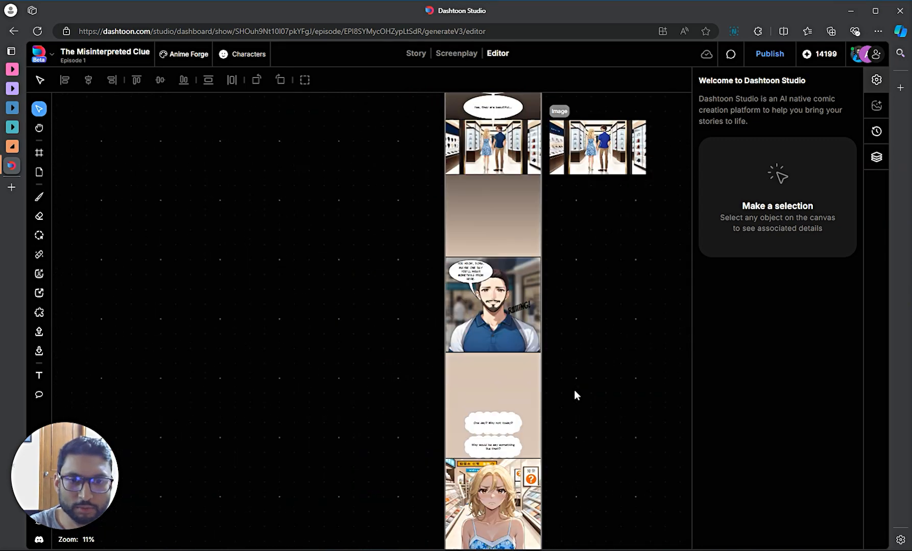
scroll(585, 451, "down", 5)
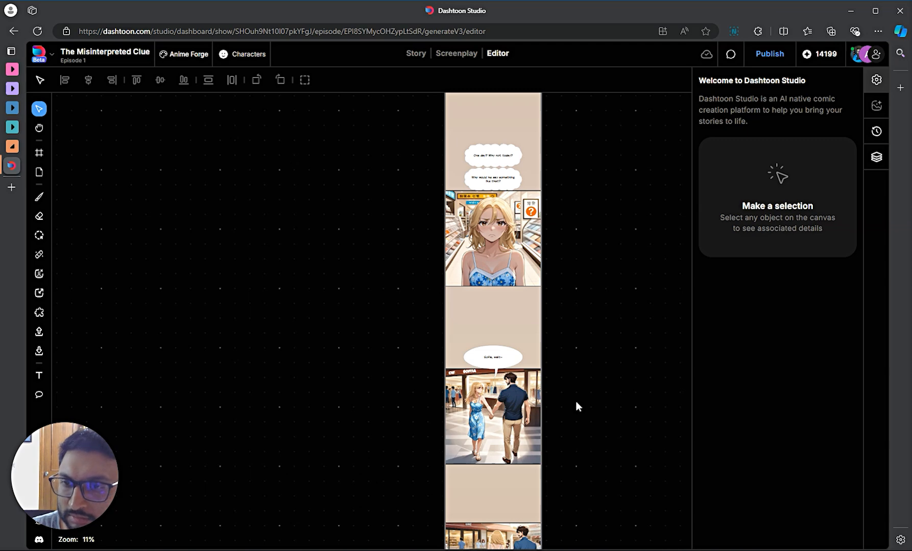
scroll(575, 402, "down", 4)
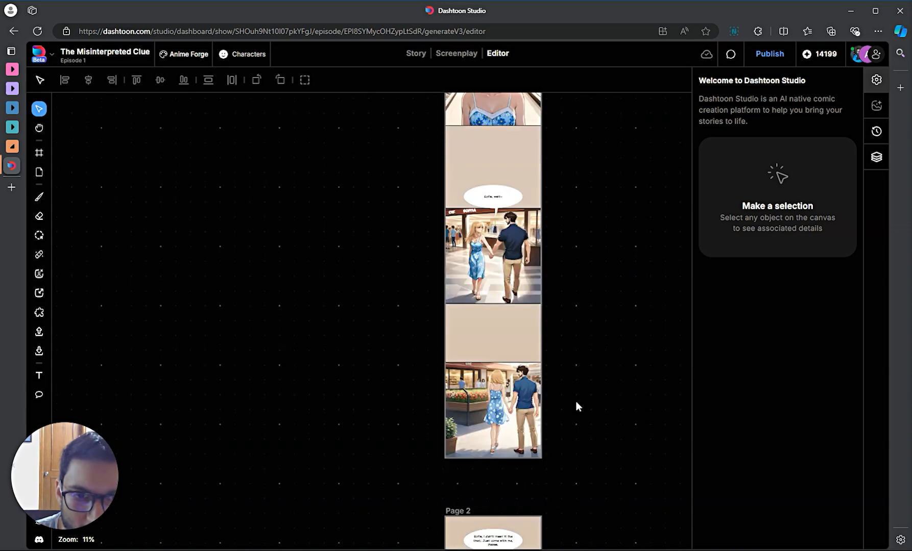
scroll(575, 401, "up", 4)
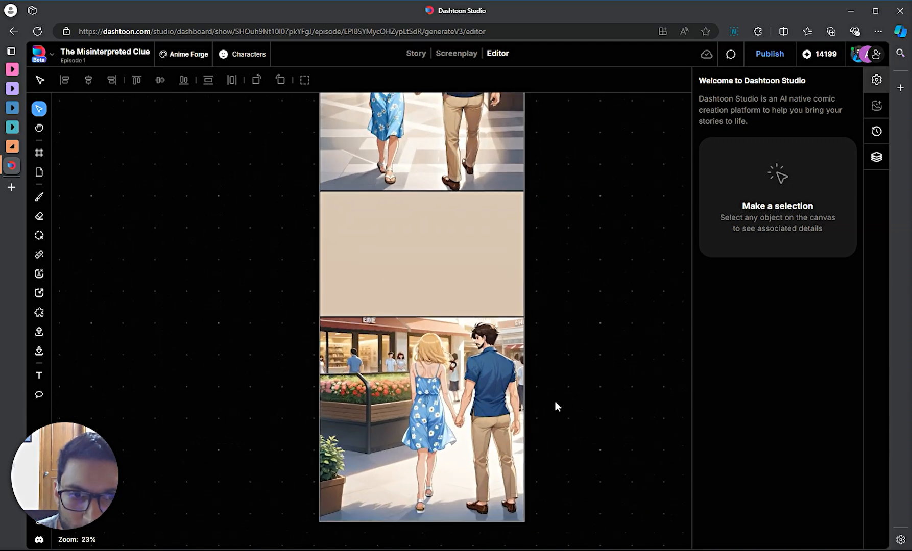
scroll(503, 306, "up", 3)
scroll(409, 245, "up", 2)
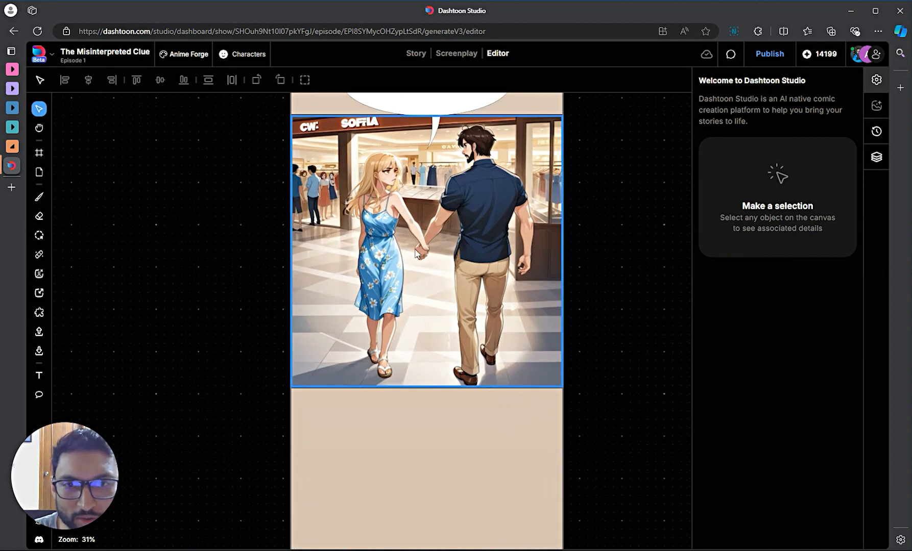
scroll(429, 257, "up", 2)
scroll(427, 255, "up", 1)
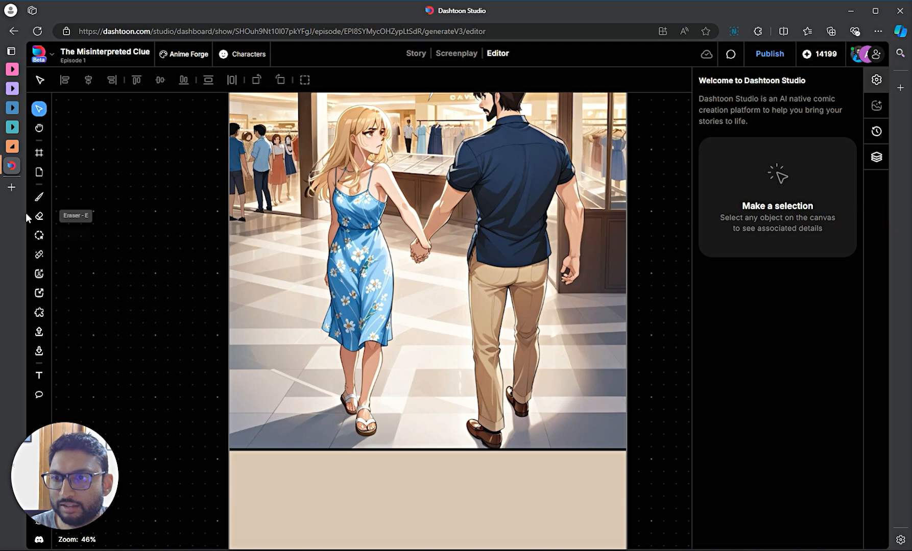
- Magic-erase the couple's joined hands with a width-26 eraser and accept the result
left_click(39, 257)
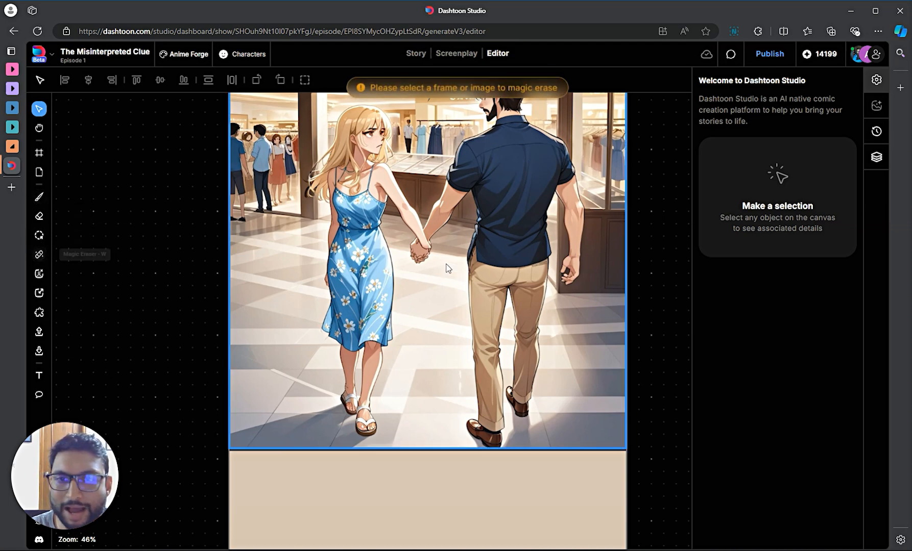
left_click(440, 259)
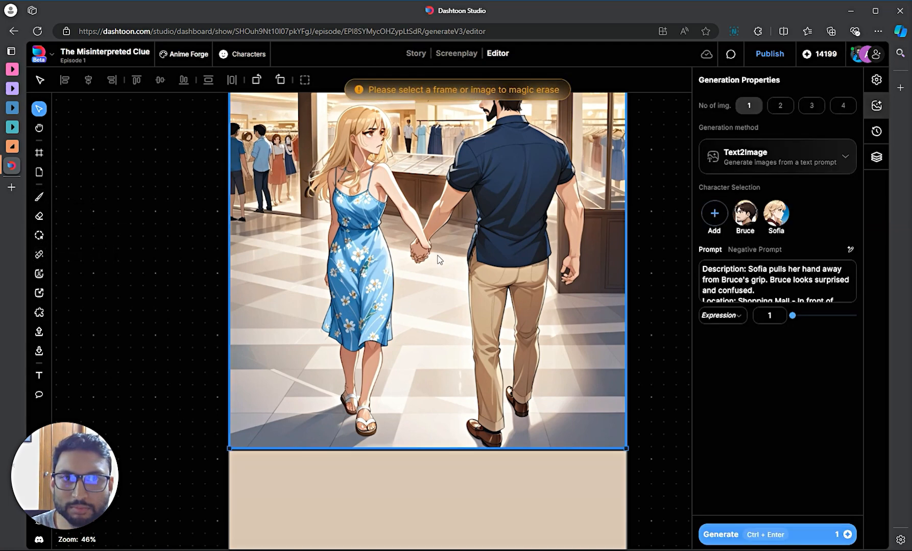
left_click(39, 255)
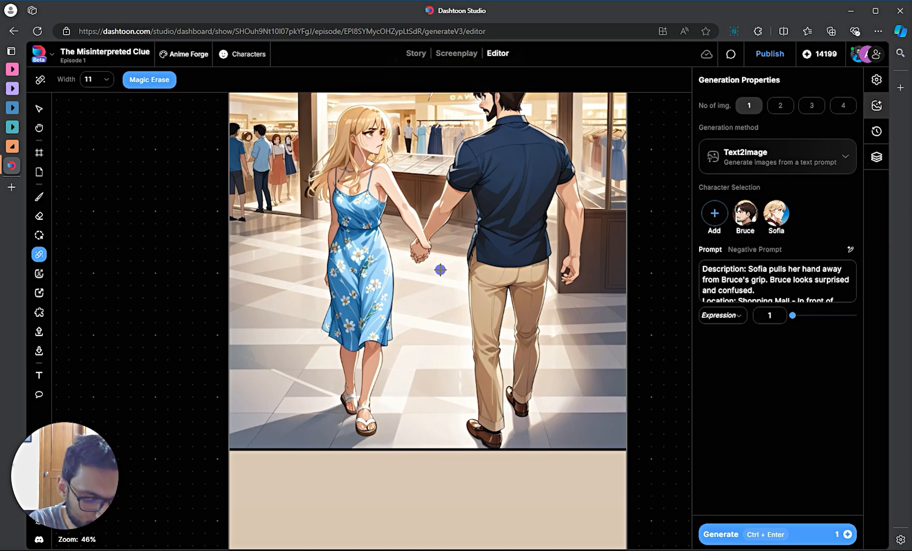
key("bracketright")
key("bracketright")
key("bracketright")
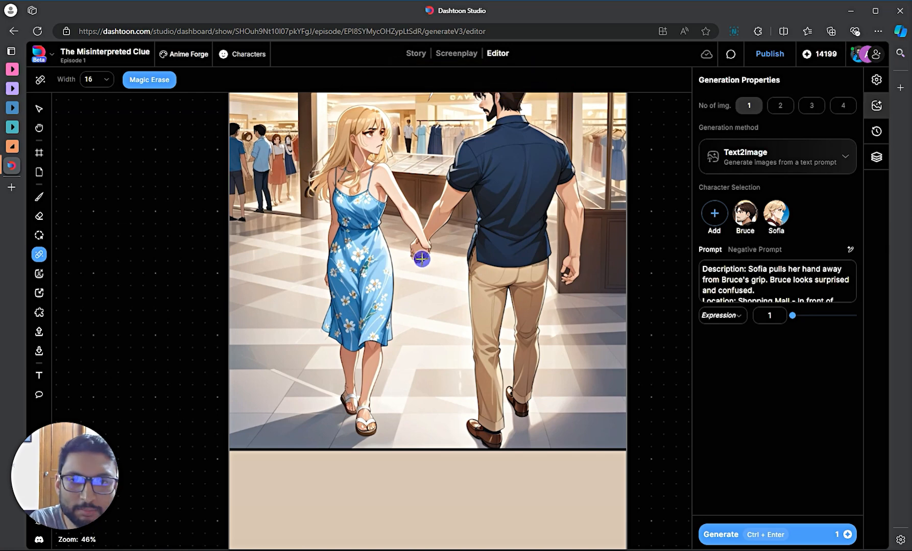
mouse_move(421, 258)
left_mouse_down()
mouse_move(420, 238)
mouse_move(421, 255)
left_mouse_up()
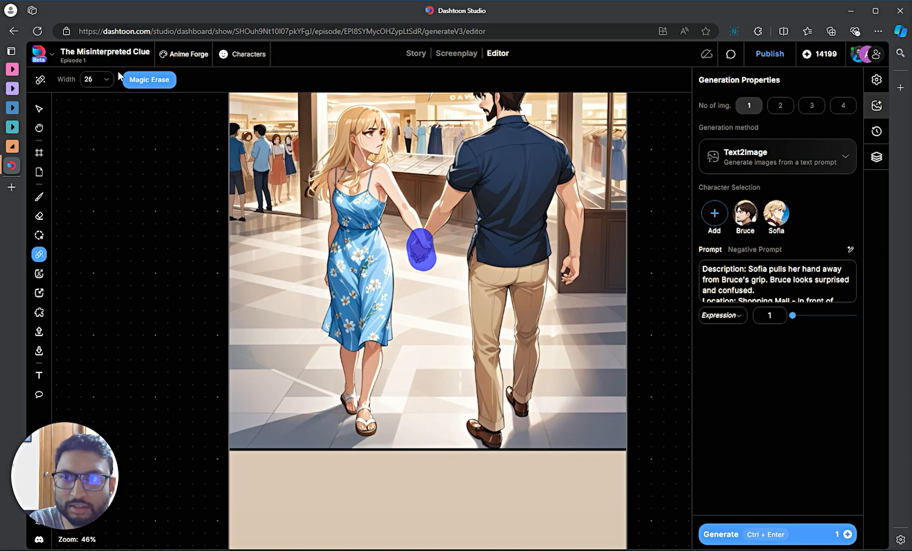
left_click(154, 84)
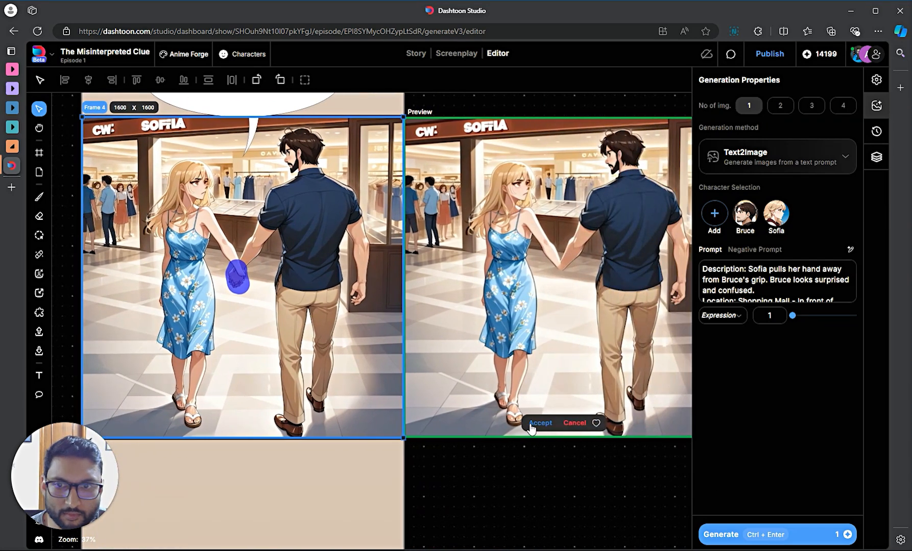
left_click(533, 423)
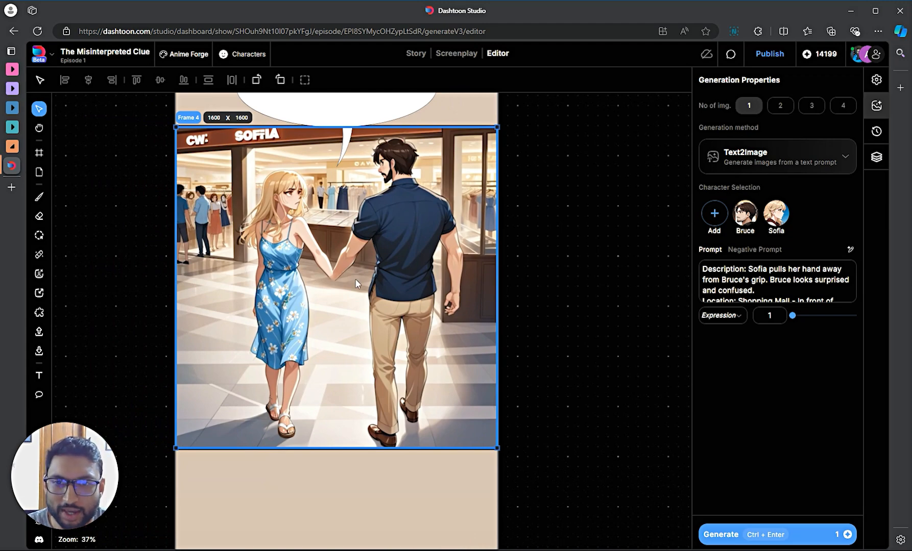
- Reselect the mall panel and ready a hard brush at width 9, hardness 100
scroll(357, 284, "up", 4)
scroll(339, 264, "down", 2)
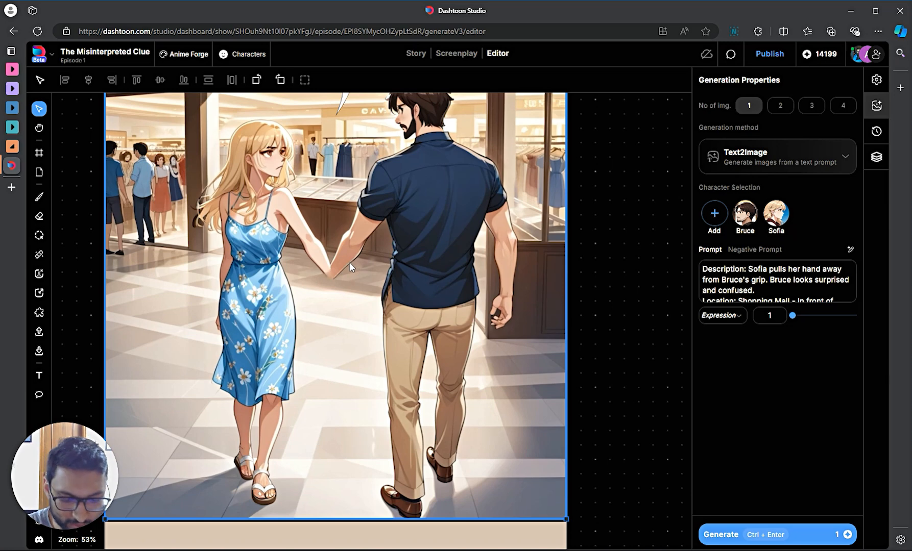
key("b")
key("v")
left_click(368, 280)
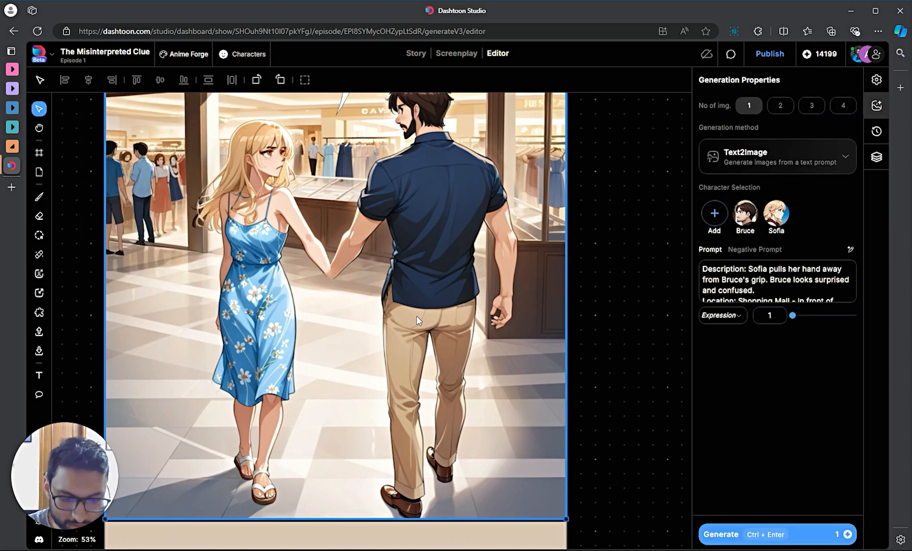
key("b")
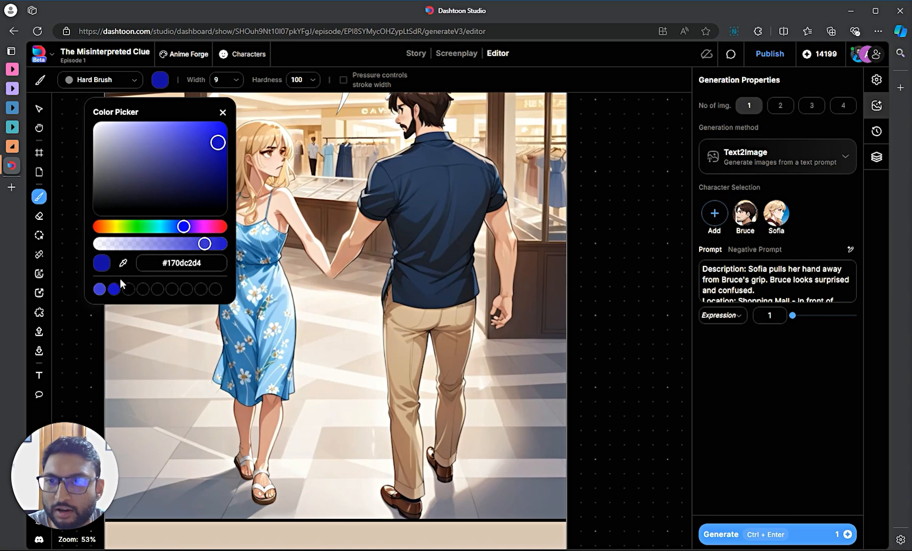
- Sample skin tone #c78a73 from the hand and paint a rough fist at the man's arm
left_click(123, 262)
left_click(331, 265)
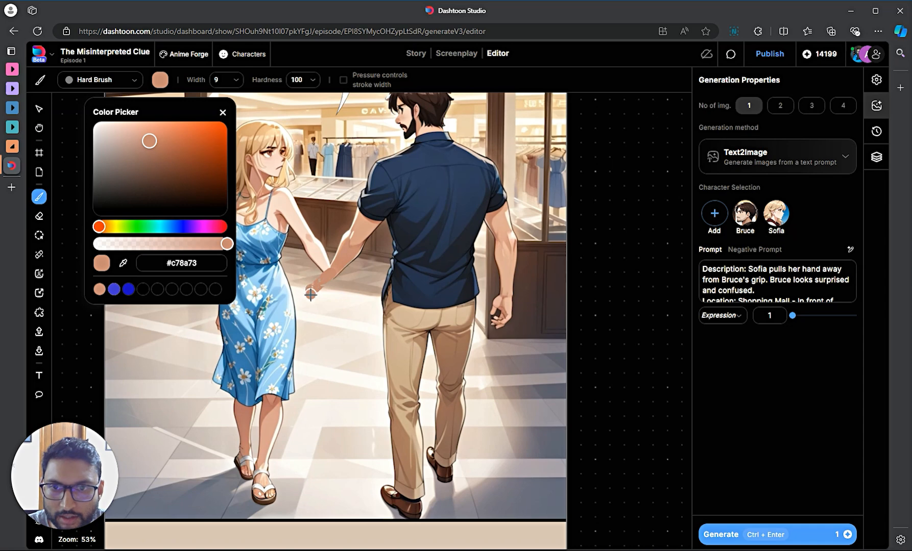
scroll(327, 280, "up", 5)
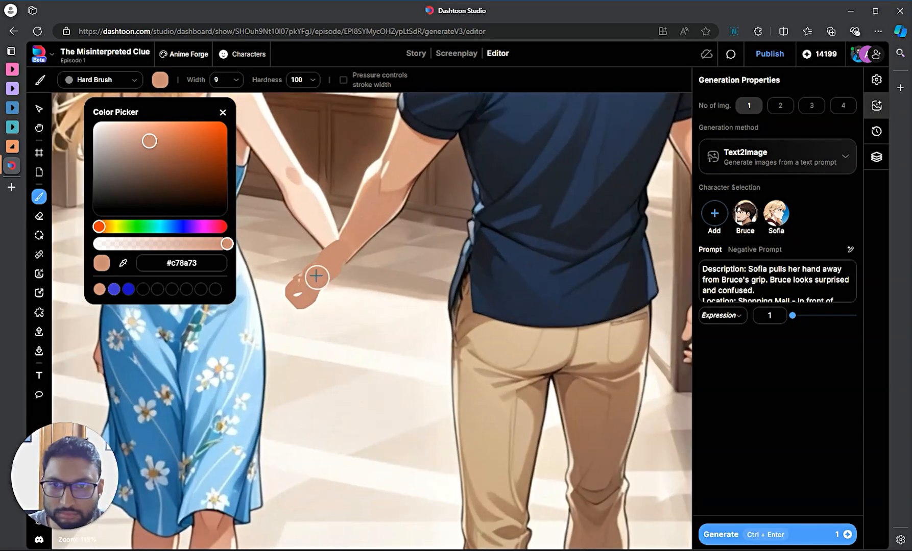
mouse_move(315, 275)
left_mouse_down()
mouse_move(305, 281)
mouse_move(332, 257)
mouse_move(291, 291)
mouse_move(304, 293)
mouse_move(289, 301)
mouse_move(299, 302)
mouse_move(284, 297)
left_mouse_up()
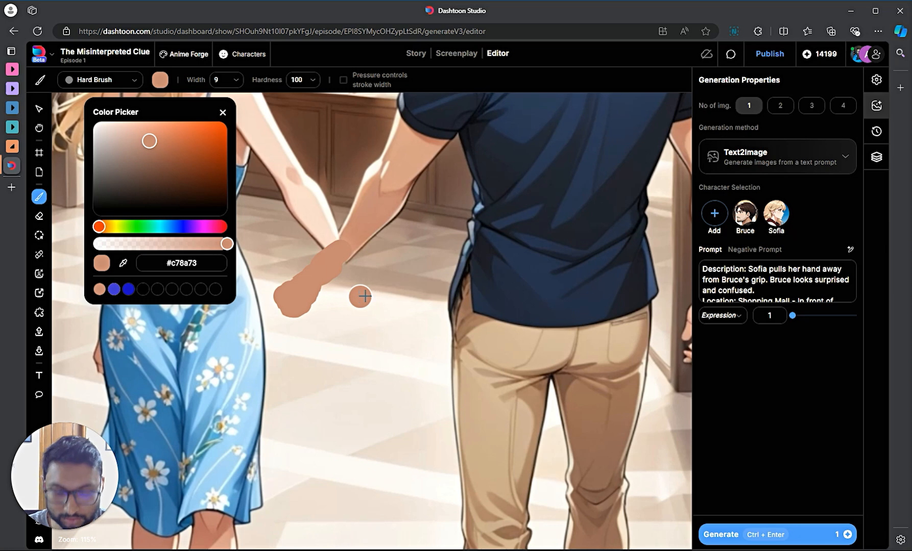
scroll(476, 289, "down", 4)
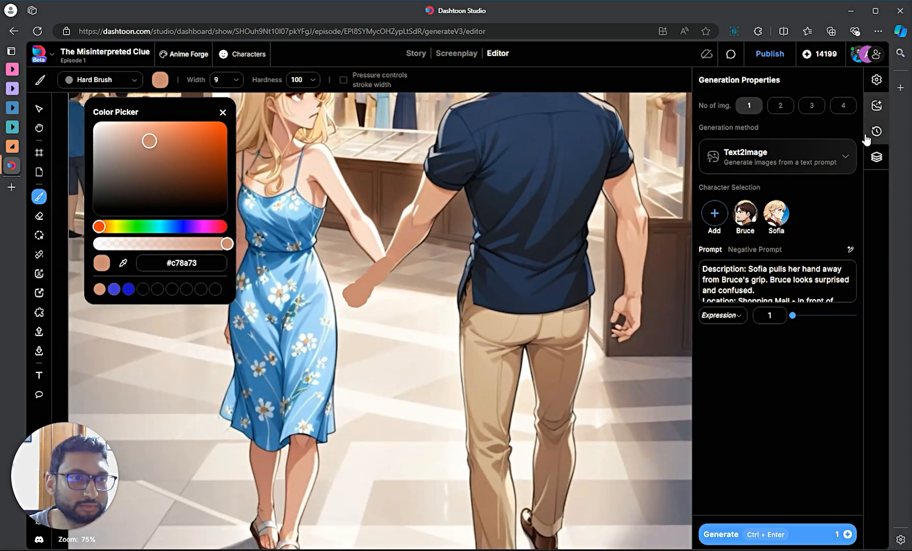
- Mask the arm and painted fist with a width-8 InPaint brush, Retain Composition 10%
left_click(38, 235)
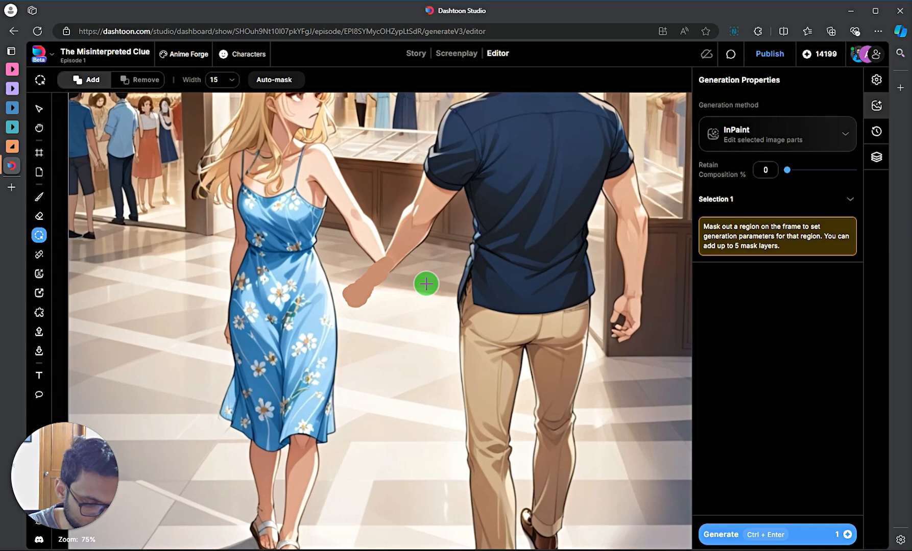
key("bracketleft")
key("bracketleft")
key("bracketleft")
key("bracketleft")
key("bracketleft")
key("bracketleft")
key("bracketleft")
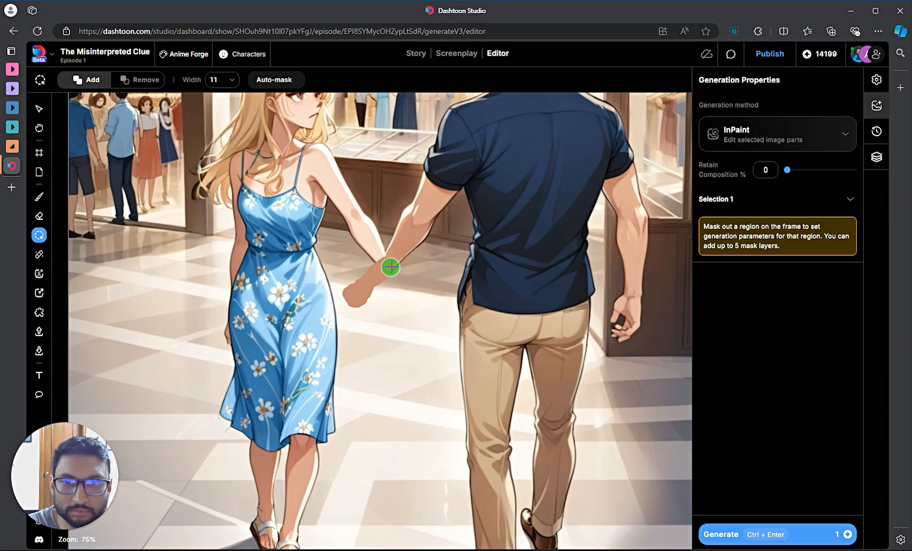
mouse_move(390, 257)
left_mouse_down()
mouse_move(393, 249)
mouse_move(345, 295)
mouse_move(376, 289)
mouse_move(410, 248)
mouse_move(401, 239)
left_mouse_up()
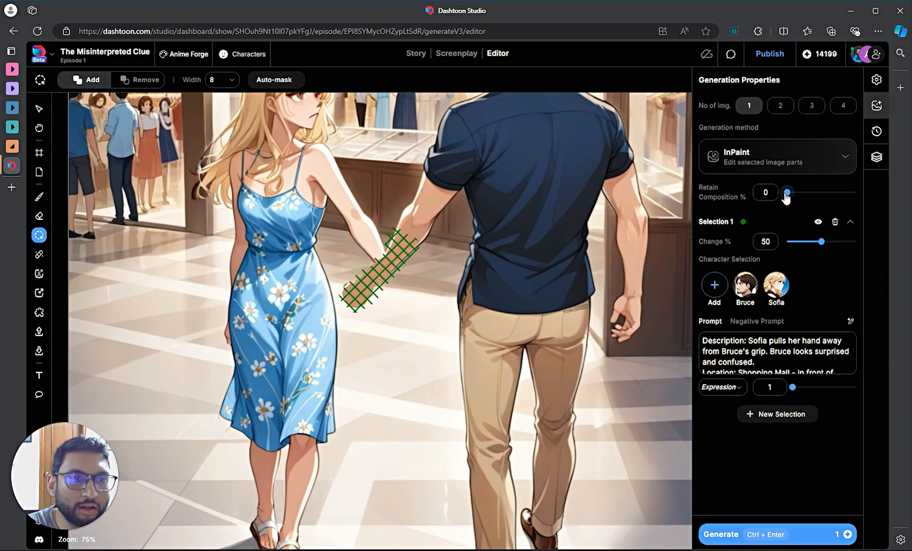
left_click_drag(789, 198, 796, 198)
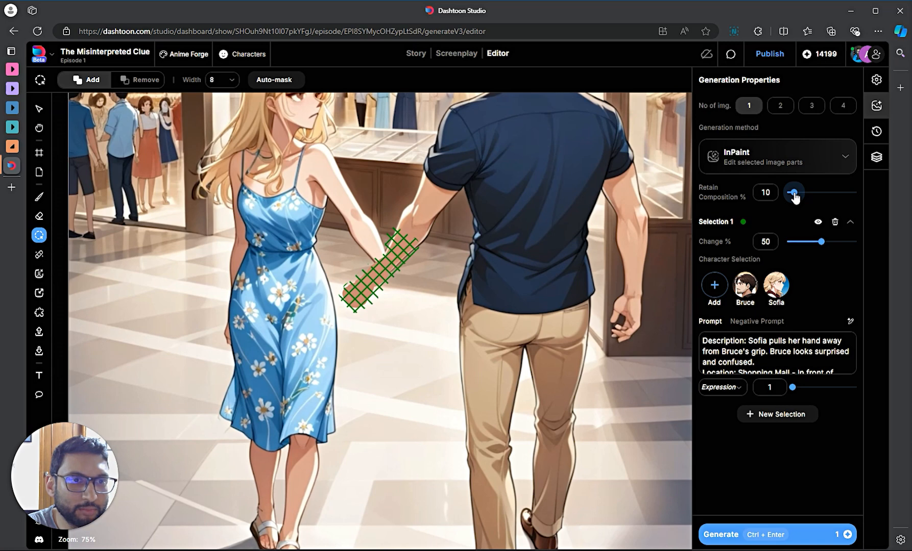
- Rewrite the InPaint prompt as 'back of a man's hand, palm outstretched, back of hand'
triple_click(776, 351)
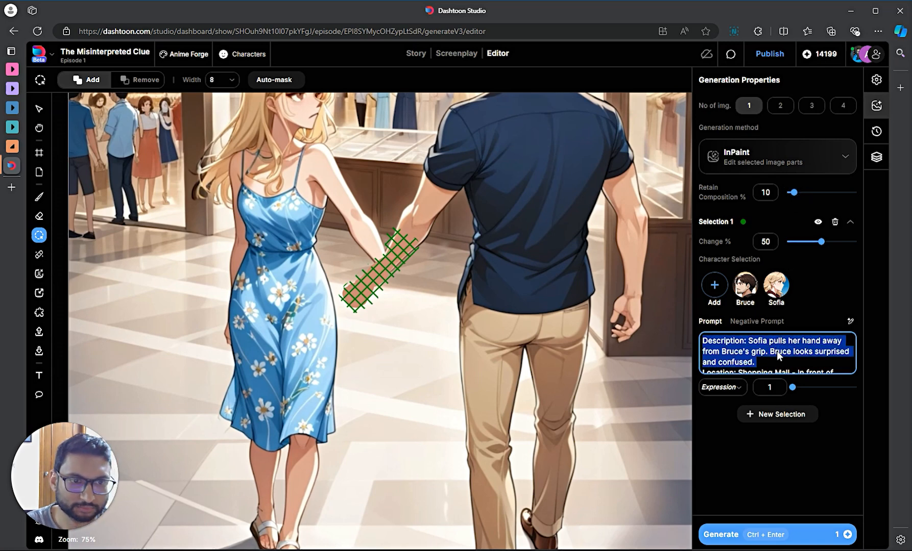
key("ctrl+a")
key("BackSpace")
key("Caps_Lock")
type("a")
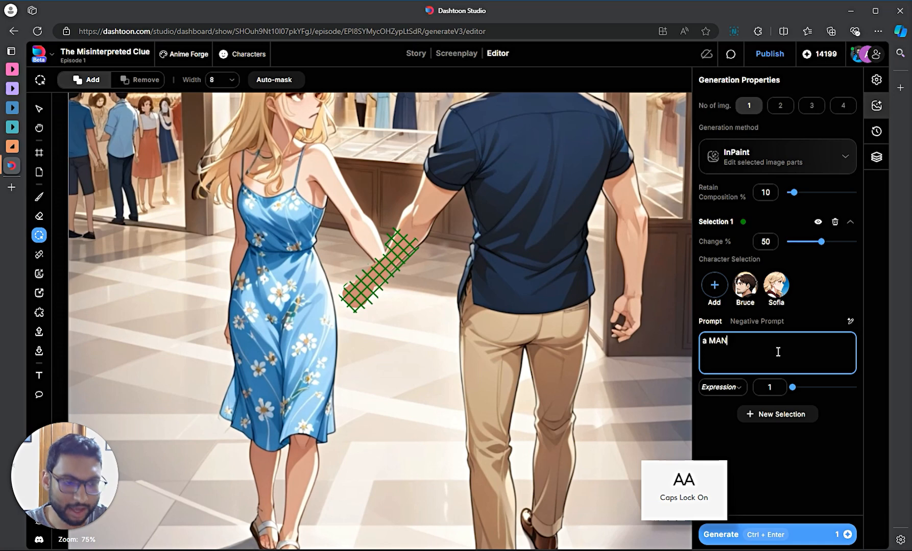
key("Caps_Lock")
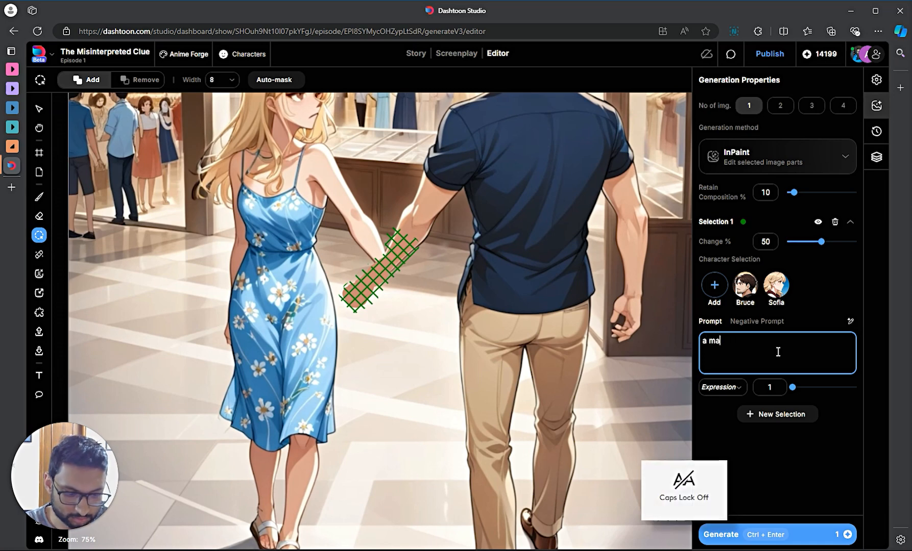
type("man's hand, palm outstretched")
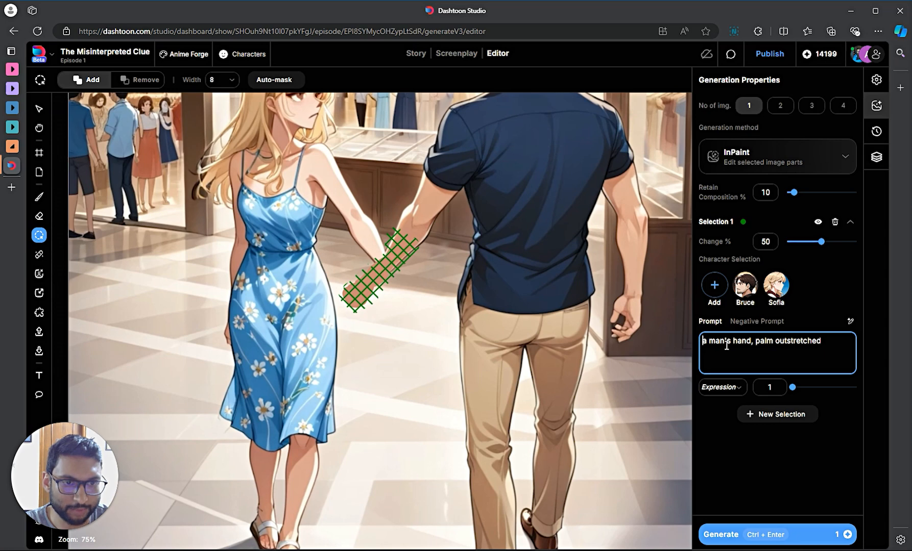
type("back of")
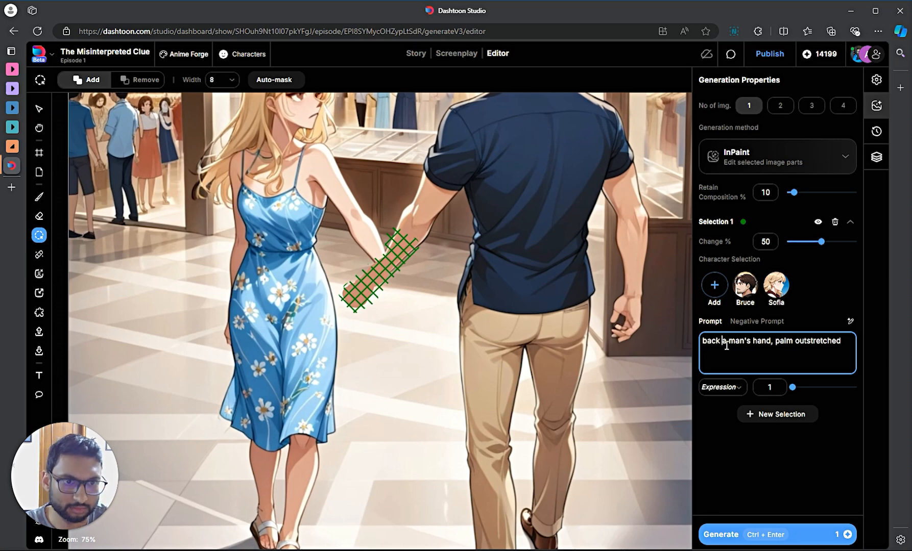
left_click(849, 343)
type(", back")
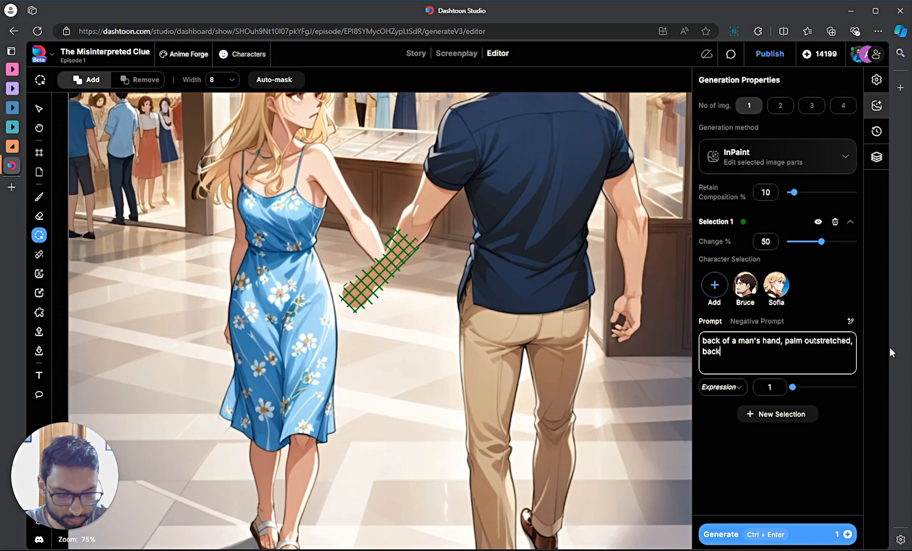
type(" of hand")
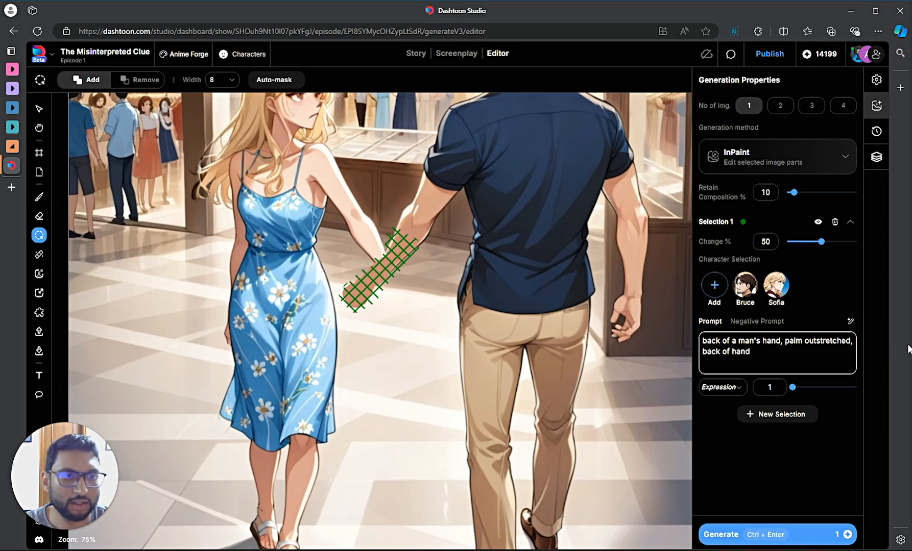
- Set Change to 95% and No of img. to 4, then generate
left_click(843, 243)
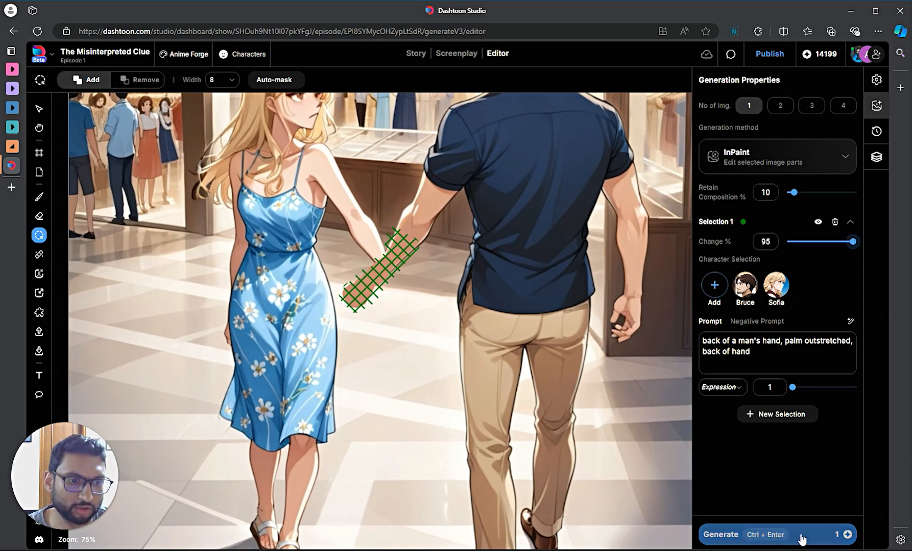
left_click(843, 106)
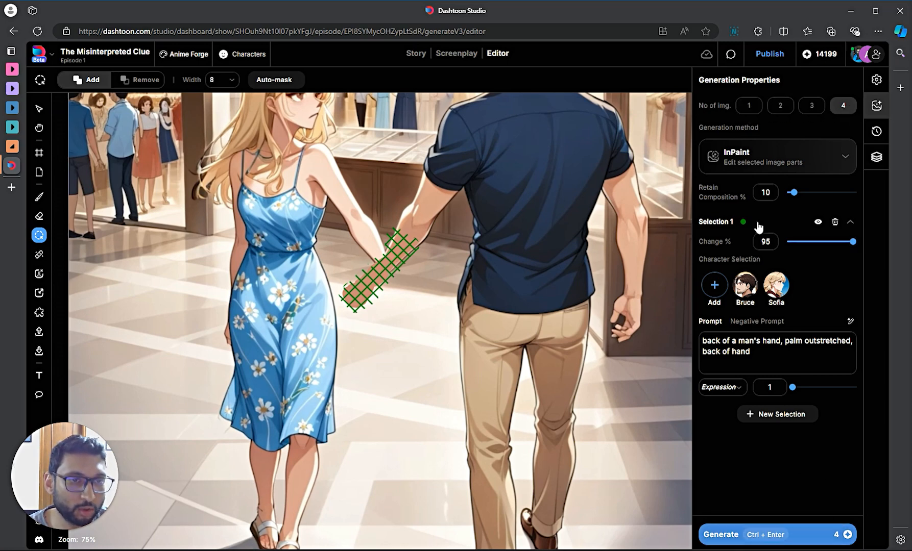
left_click(799, 536)
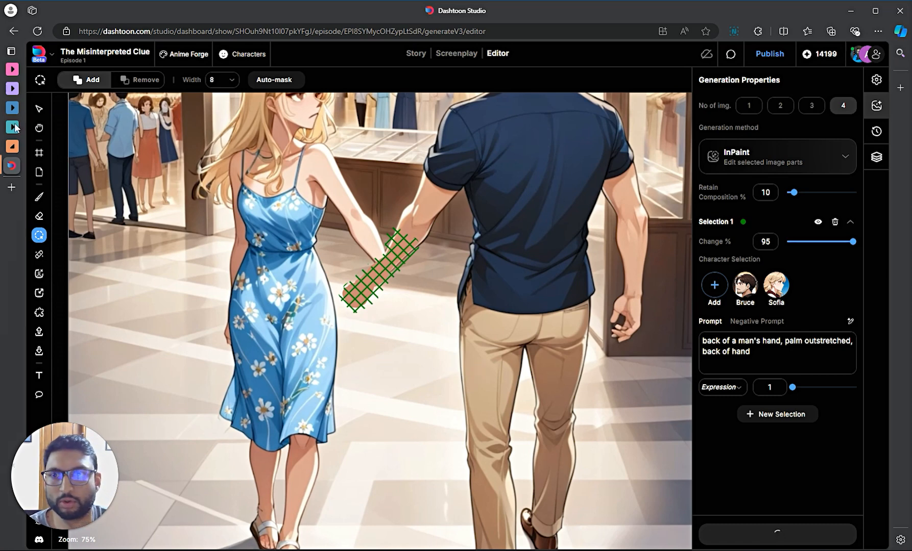
key("v")
scroll(363, 327, "down", 5)
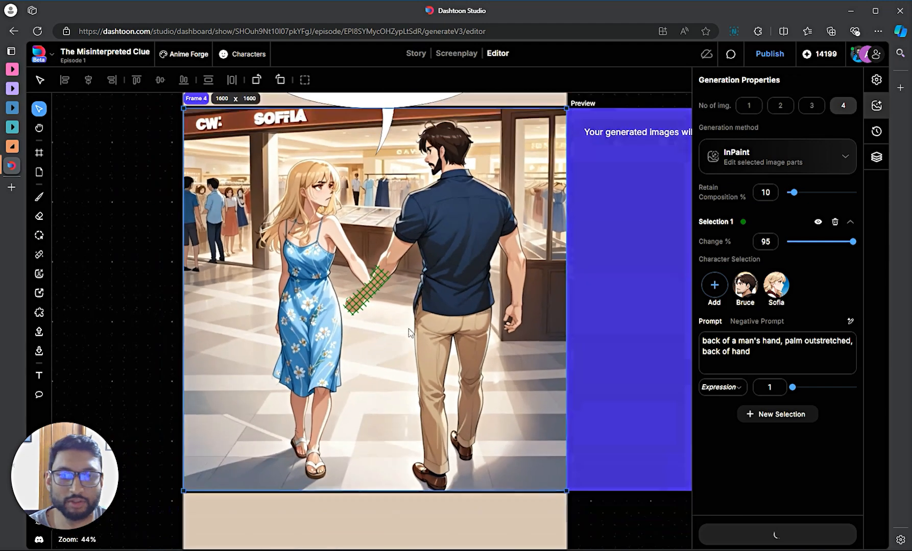
left_click_drag(646, 475, 555, 470)
scroll(556, 464, "up", 1)
scroll(558, 462, "up", 1)
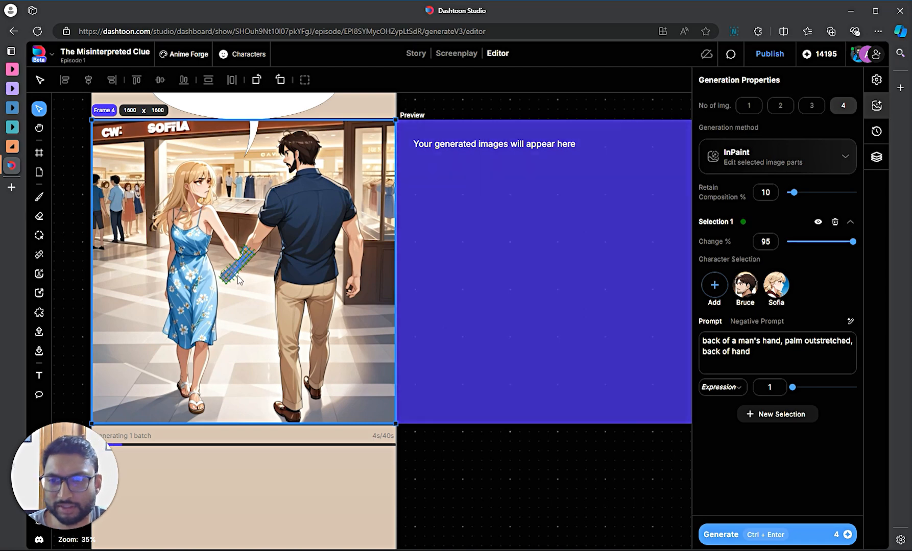
scroll(241, 265, "up", 6)
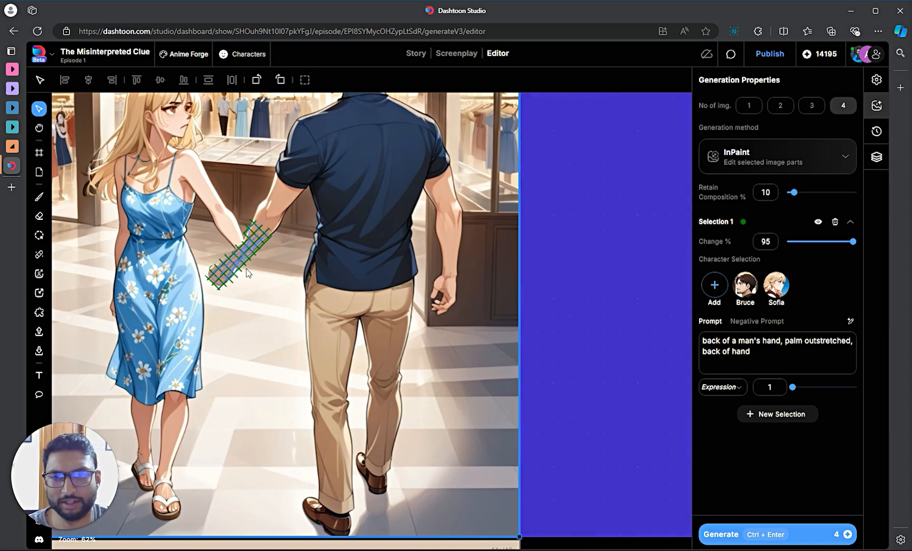
scroll(245, 269, "up", 2)
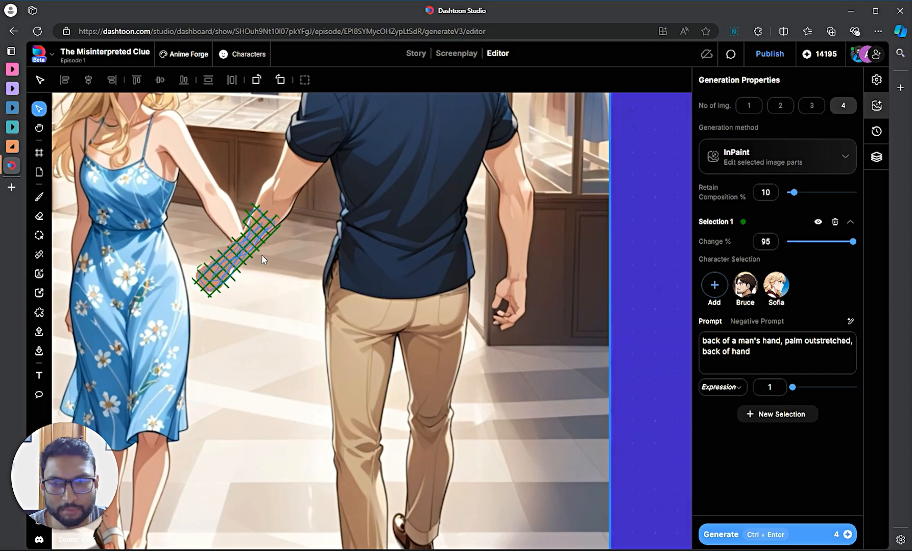
scroll(279, 271, "down", 3)
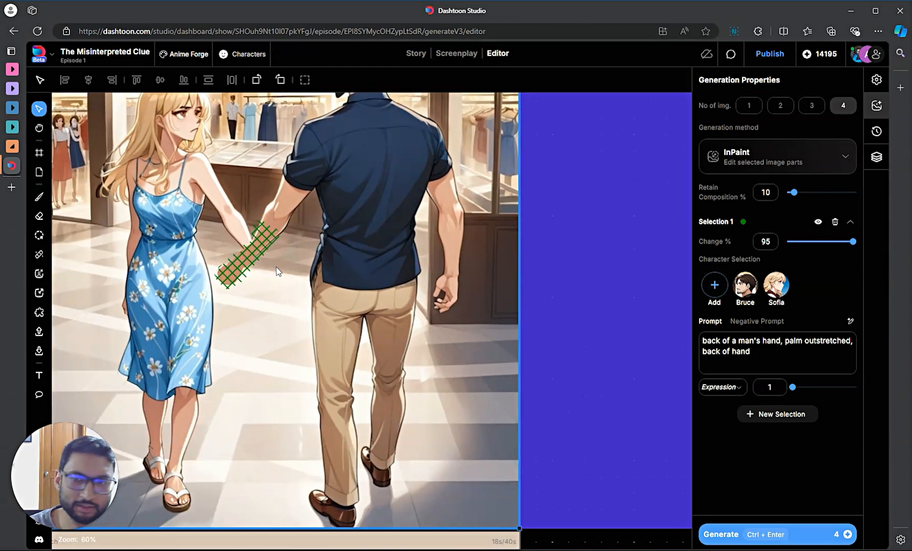
scroll(278, 271, "down", 4)
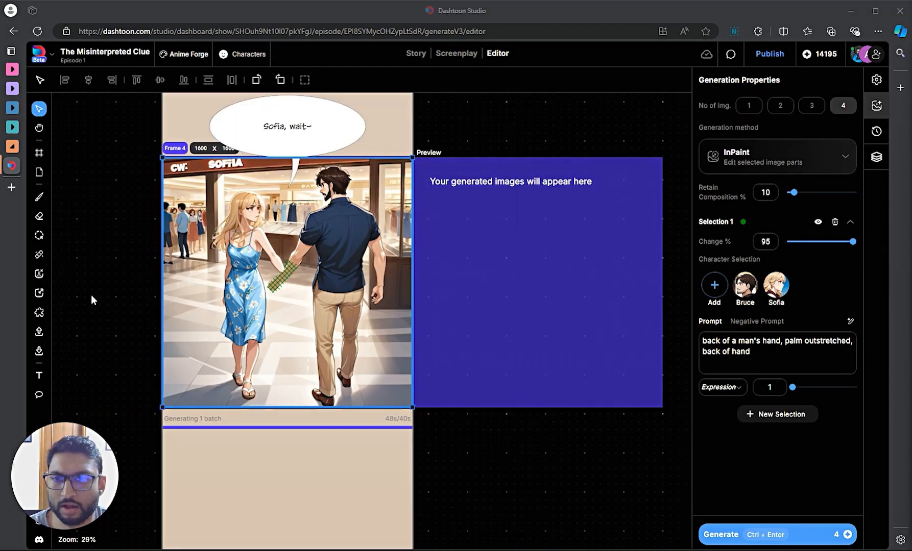
- In a new Edge tab, search Bing images for 'open palm left hand'
left_click(17, 192)
left_click(349, 31)
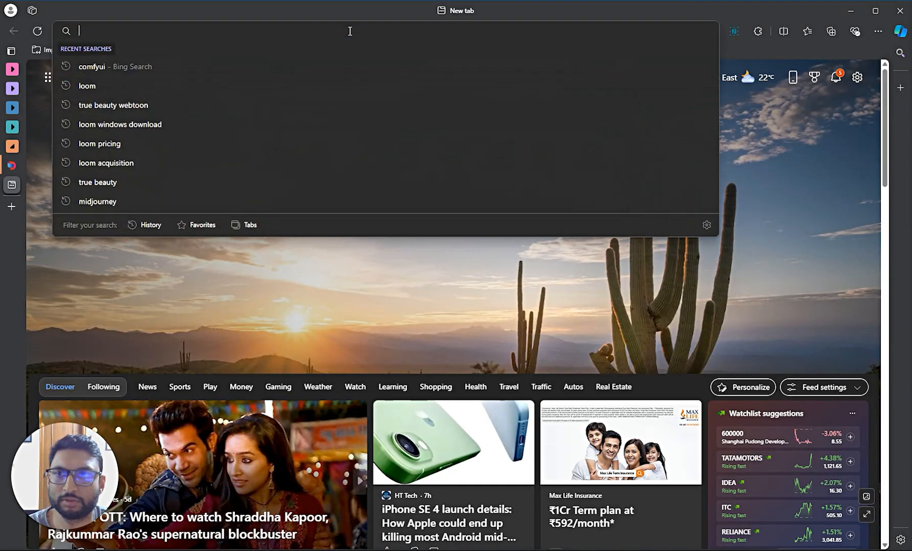
type("pa")
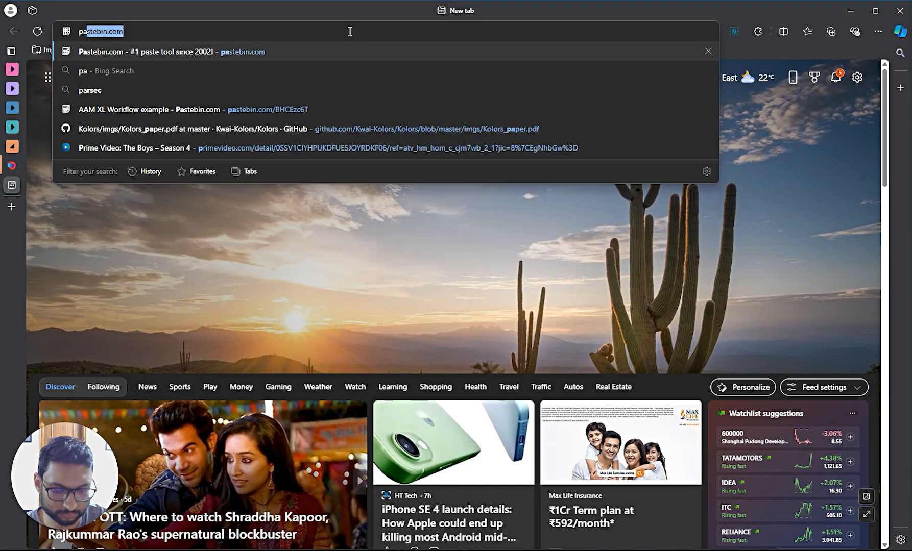
key("BackSpace")
key("BackSpace")
key("BackSpace")
type("open palm")
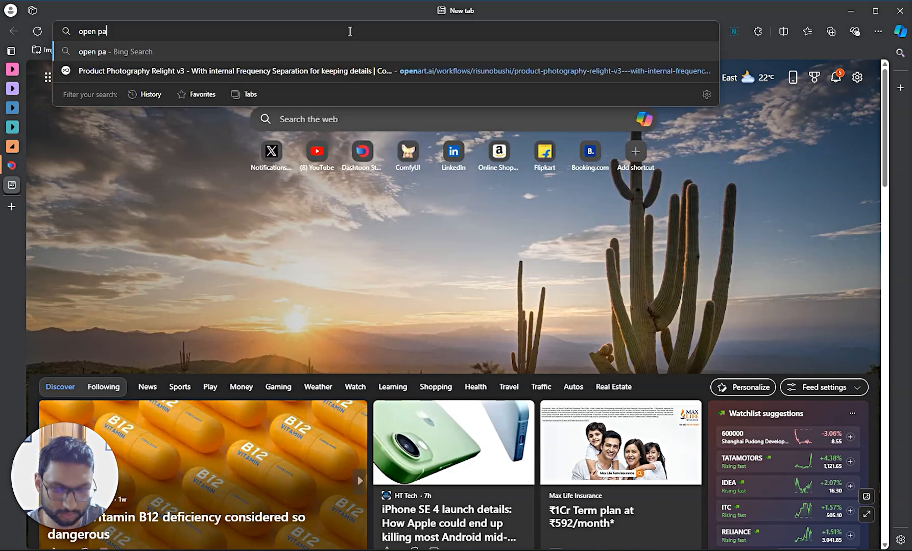
key("Return")
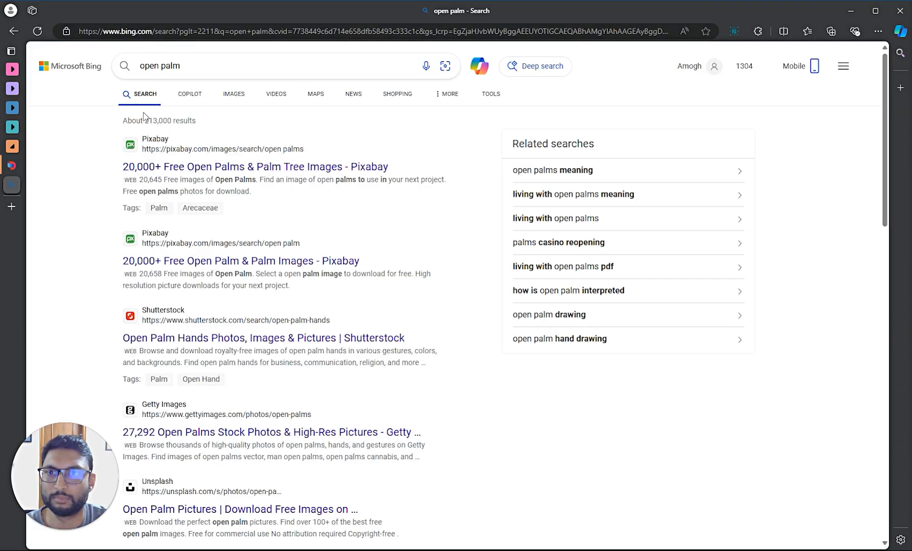
left_click(237, 95)
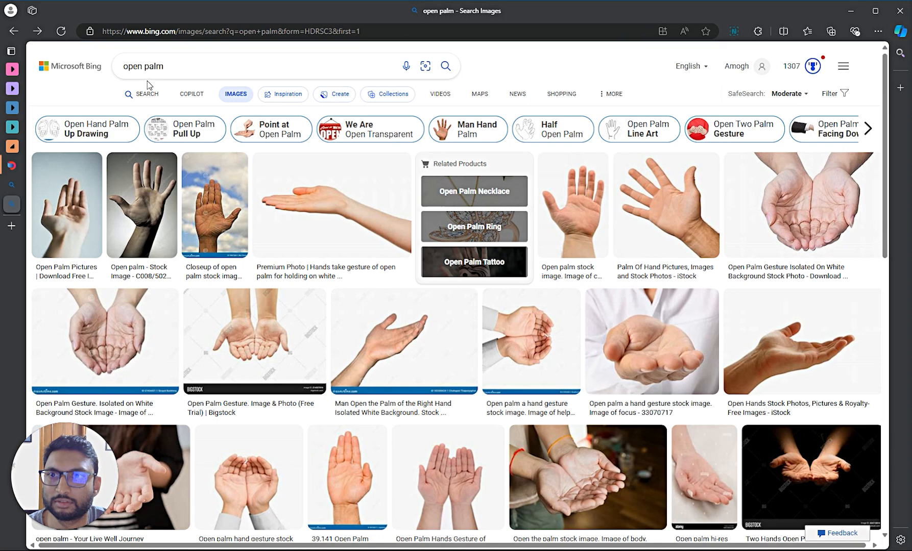
left_click(203, 67)
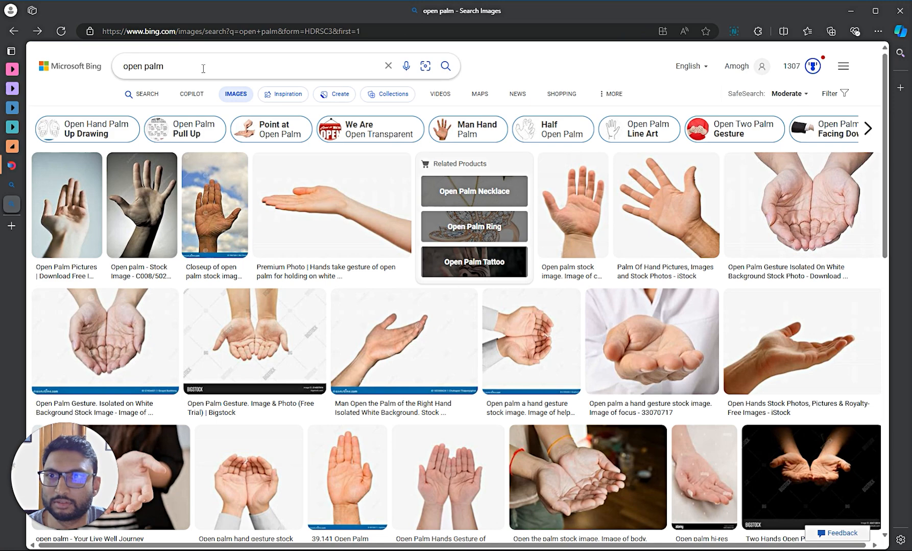
type("left hand")
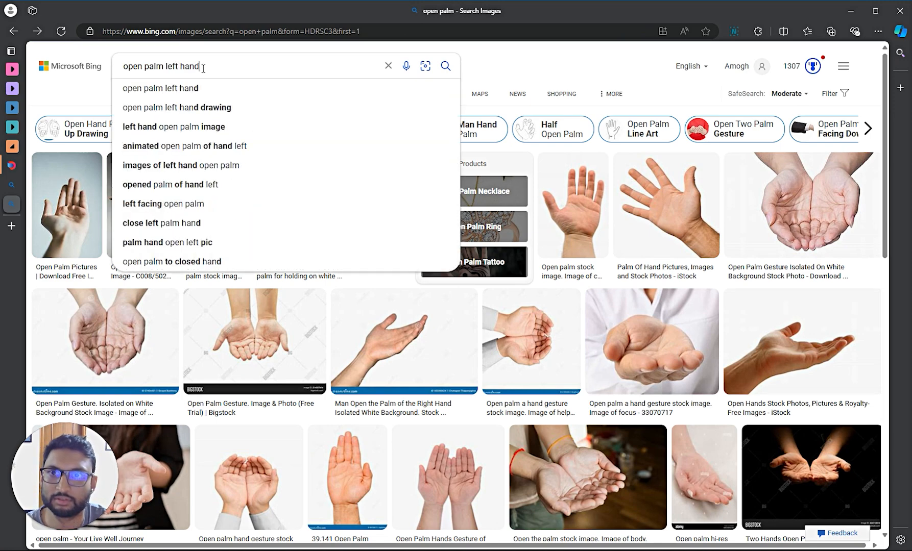
key("Return")
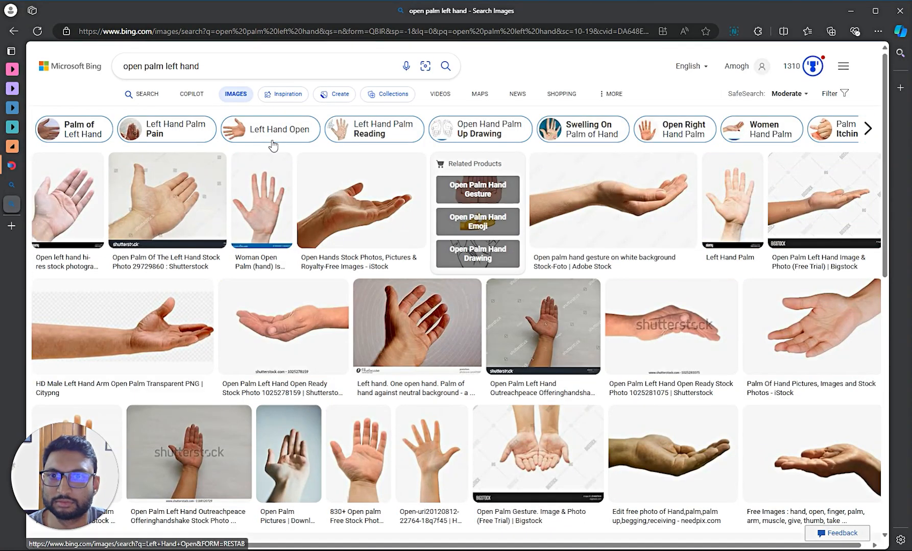
- Open the Dreamstime open-palm photo full size, copy it, and return to Dashtoon Studio
left_click(263, 203)
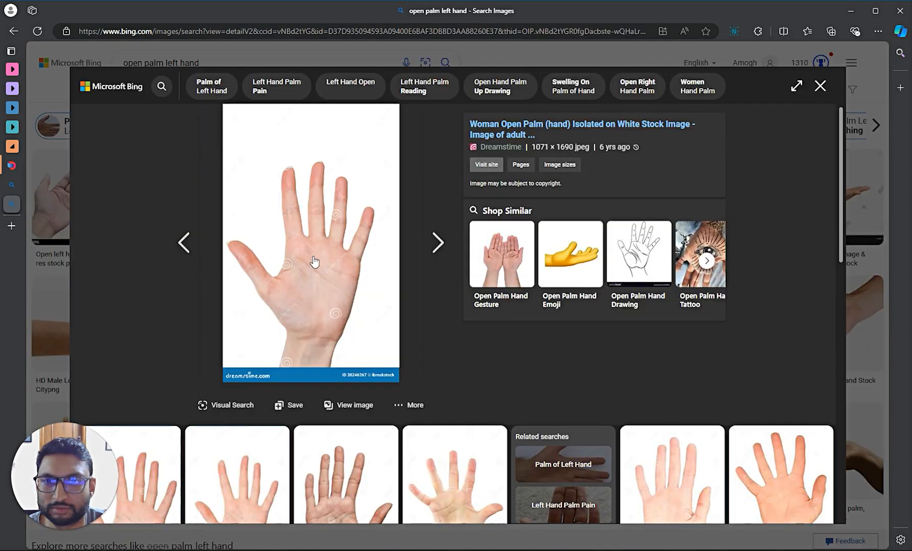
right_click(313, 250)
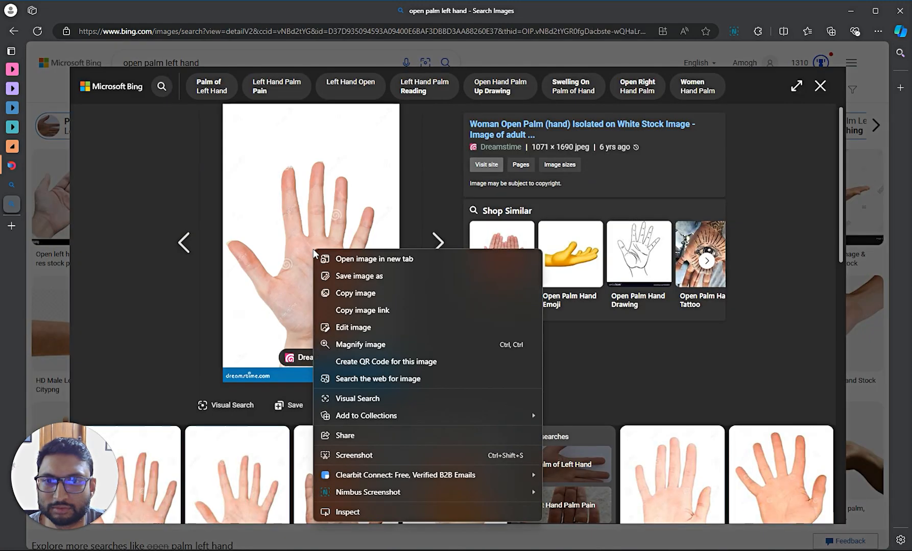
left_click(383, 258)
left_click(31, 223)
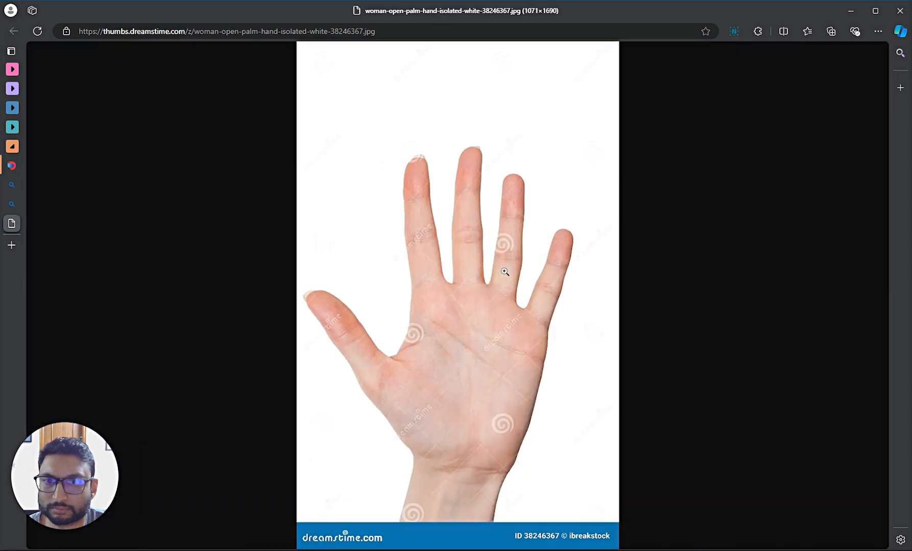
right_click(504, 271)
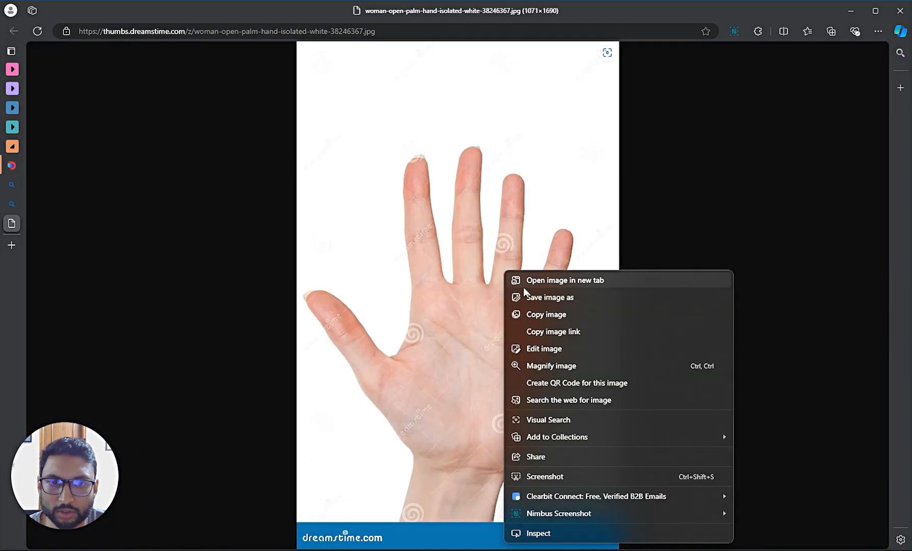
left_click(452, 317)
right_click(388, 317)
left_click(376, 316)
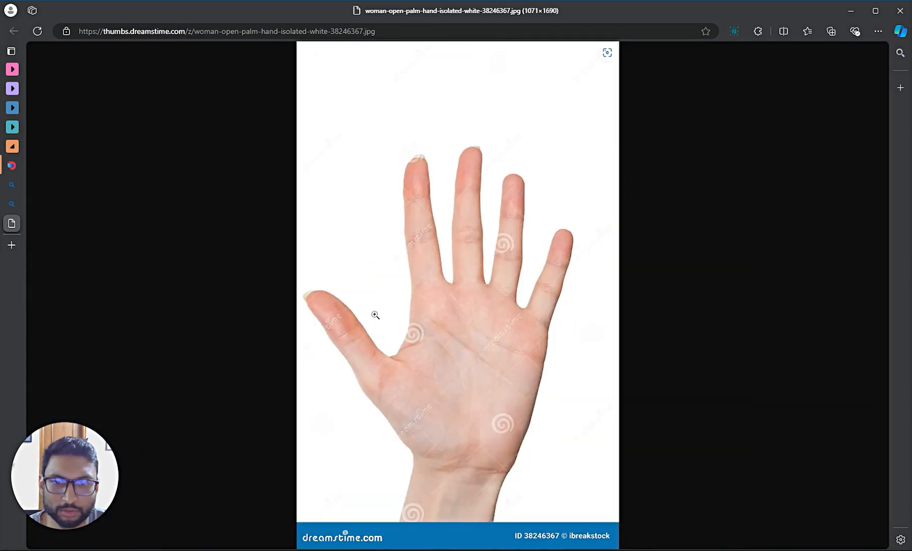
right_click(414, 314)
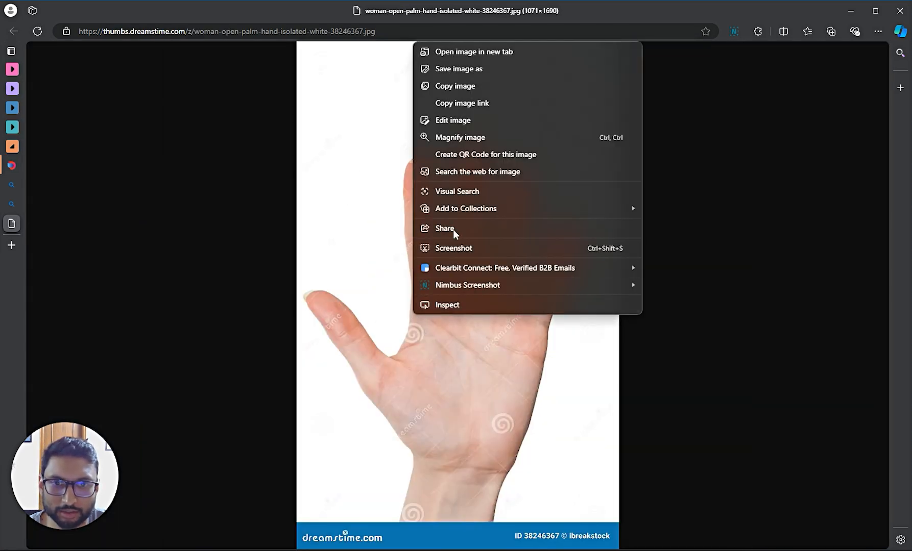
left_click(455, 88)
left_click(15, 166)
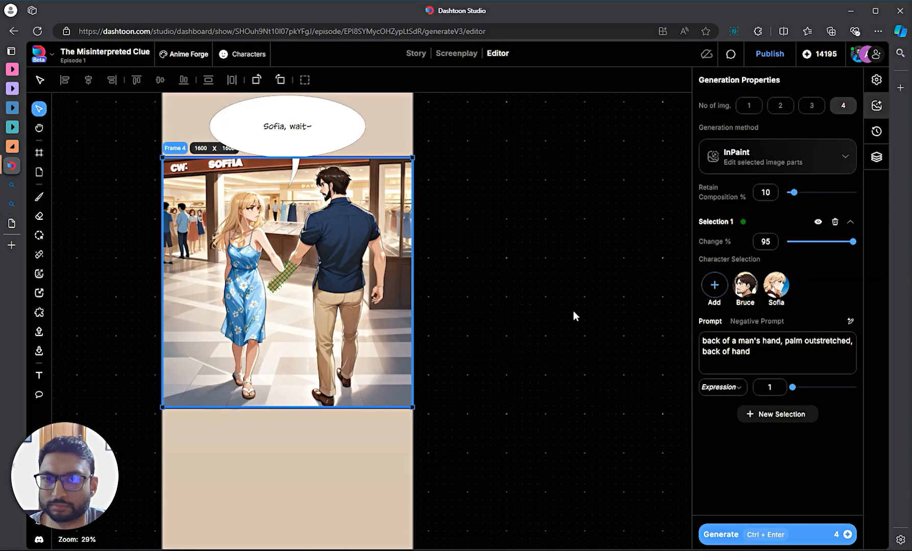
- Paste the palm photo beside the strip and crop off its watermark banner to height 1587
left_click(497, 292)
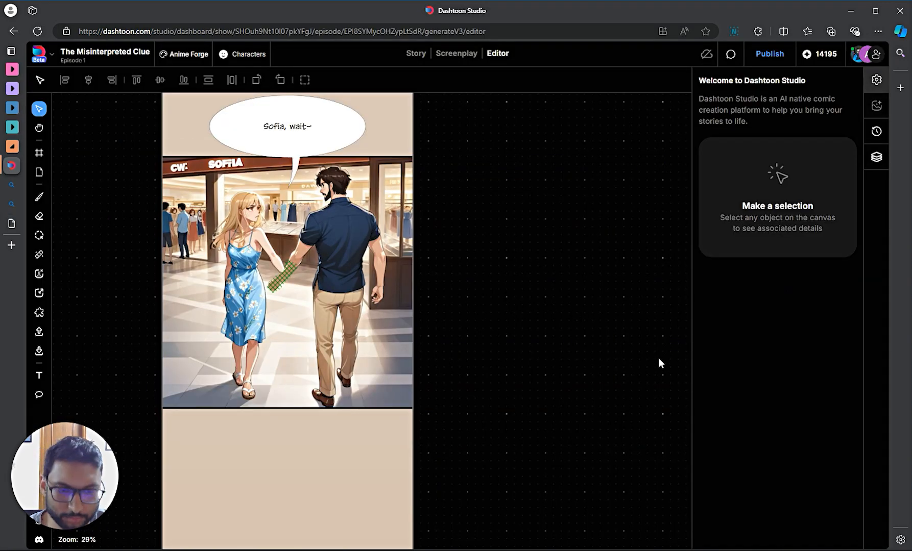
key("ctrl+v")
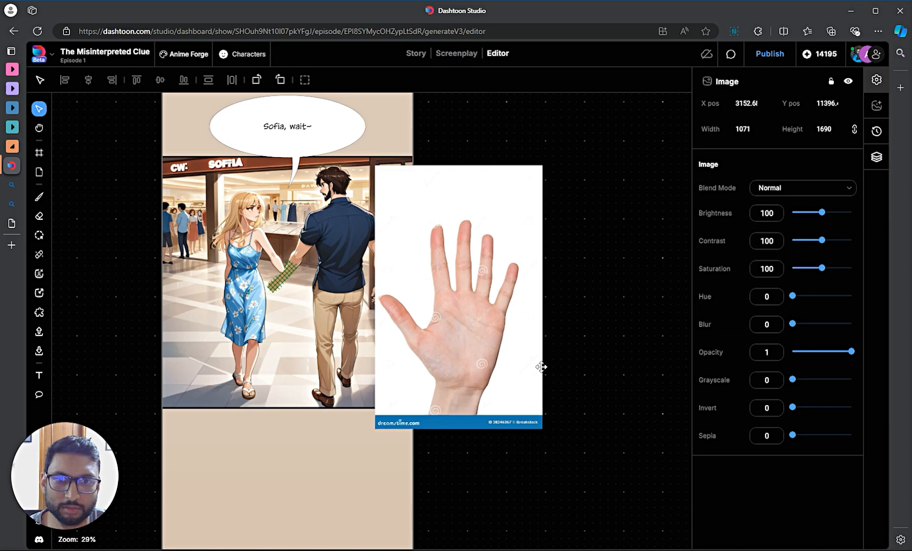
left_click_drag(540, 367, 668, 424)
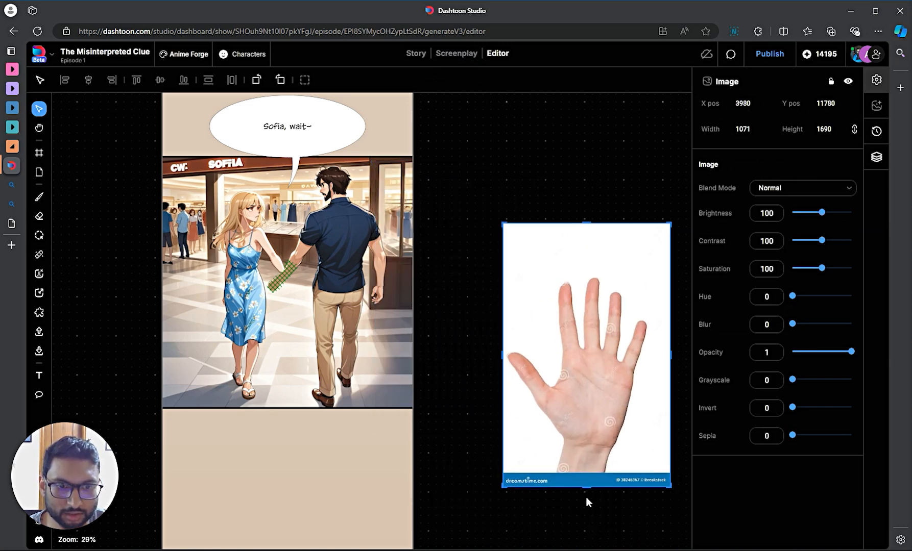
left_click_drag(586, 487, 588, 472)
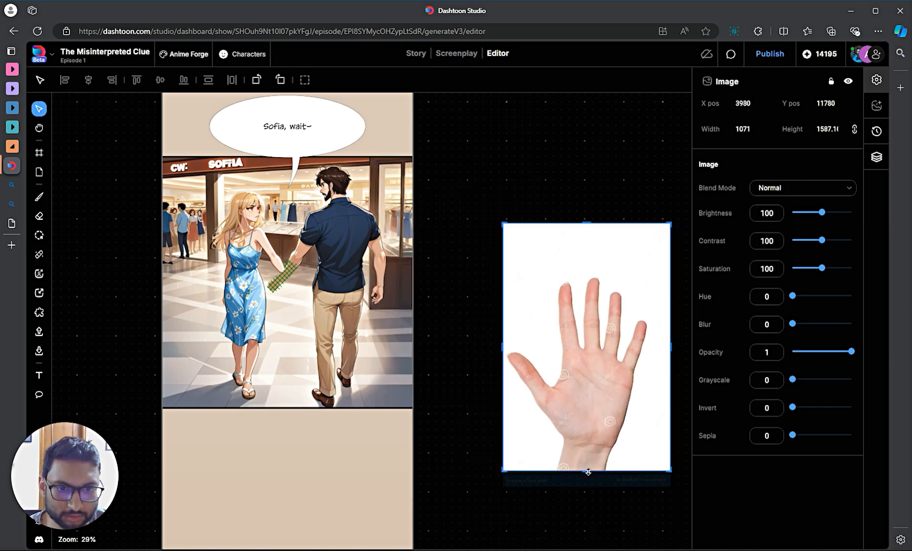
left_click_drag(527, 276, 532, 429)
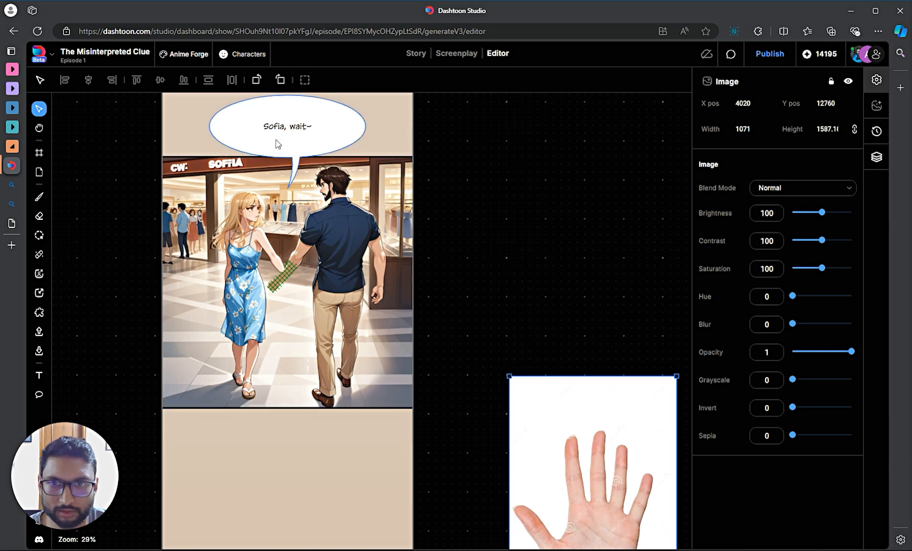
- Select Frame 4 and review its generation history, previewing the earlier Magic Erase result
left_click(370, 180)
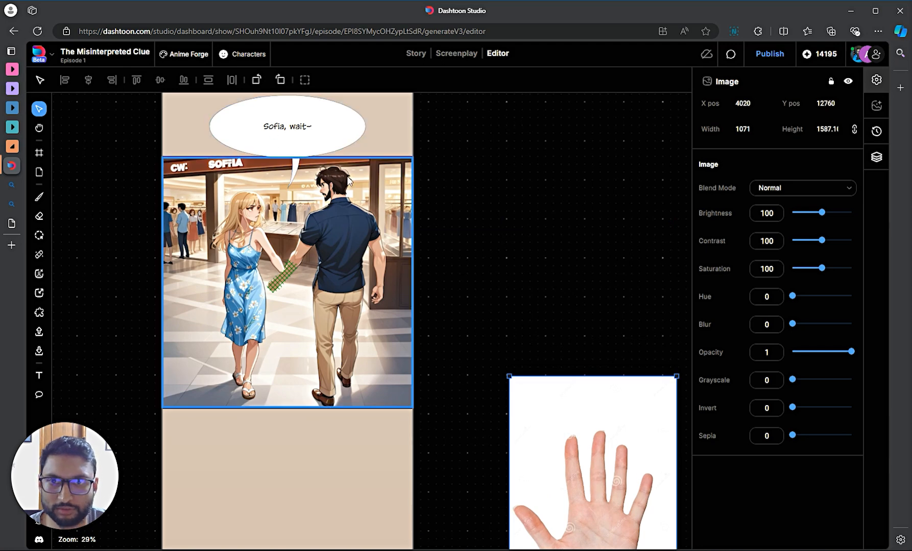
left_click(876, 131)
left_click(716, 162)
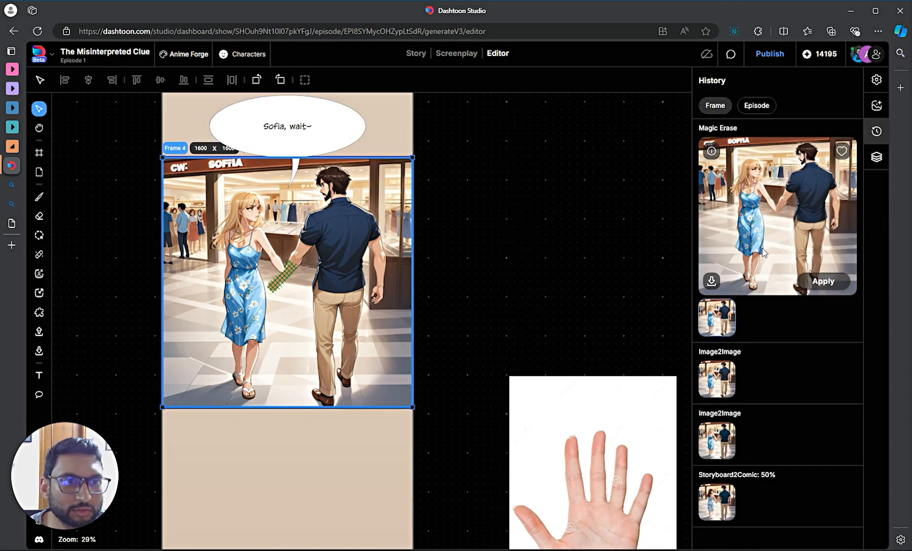
scroll(506, 214, "up", 1)
scroll(506, 214, "down", 2)
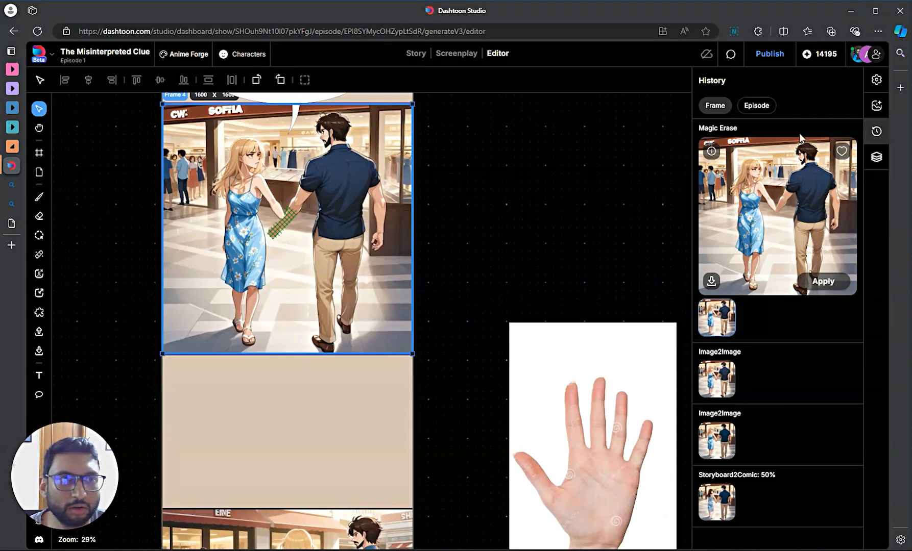
left_click(876, 106)
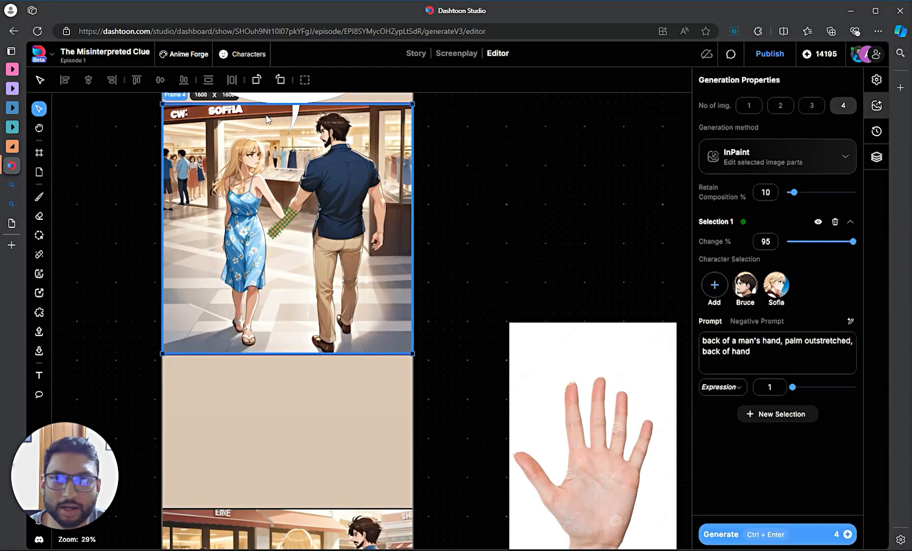
scroll(178, 106, "up", 1)
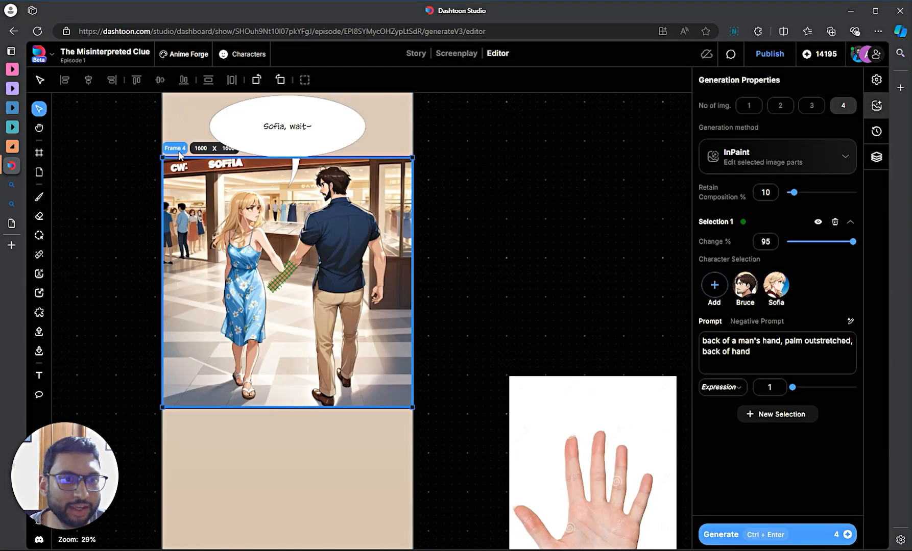
- Launch Frame 4's four-image hand InPaint run, move the hand photo lower, and reselect Frame 4
left_click(800, 536)
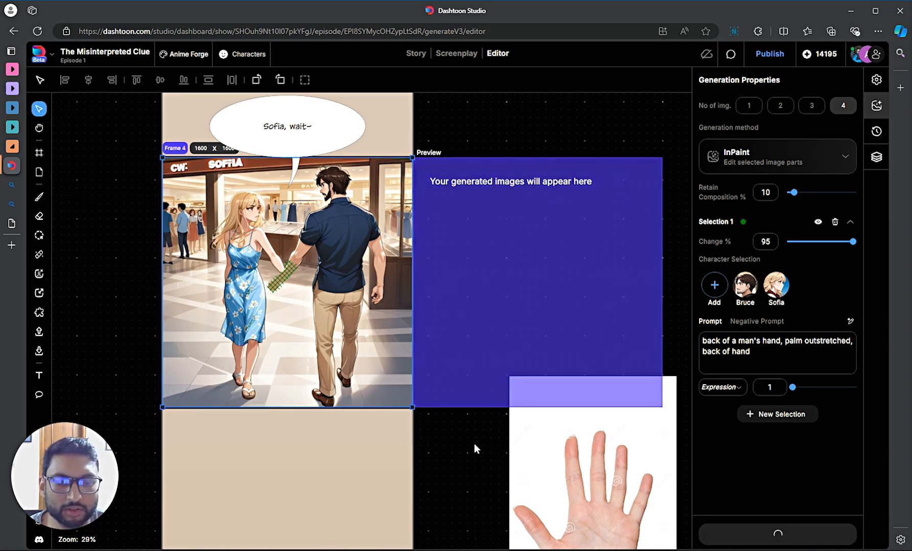
scroll(474, 444, "down", 3)
left_click(558, 411)
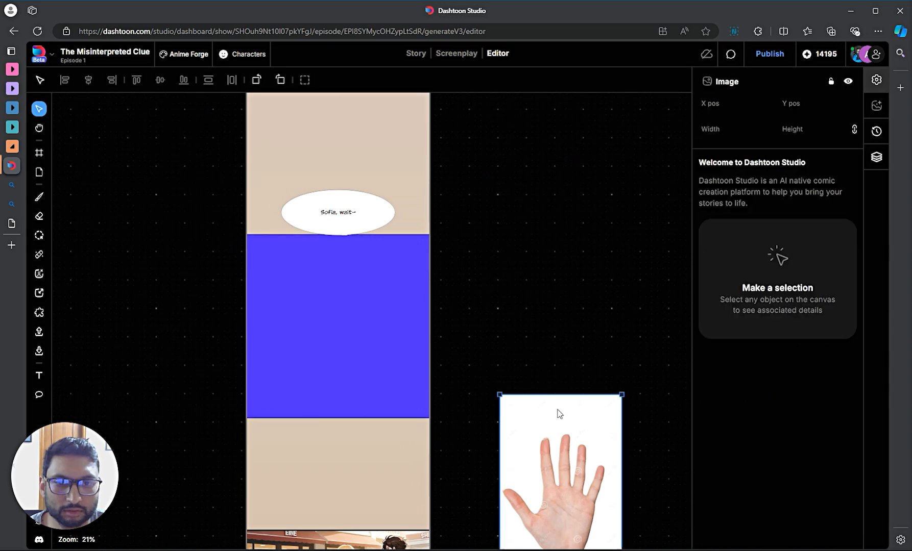
left_click_drag(558, 414, 557, 457)
left_click(368, 276)
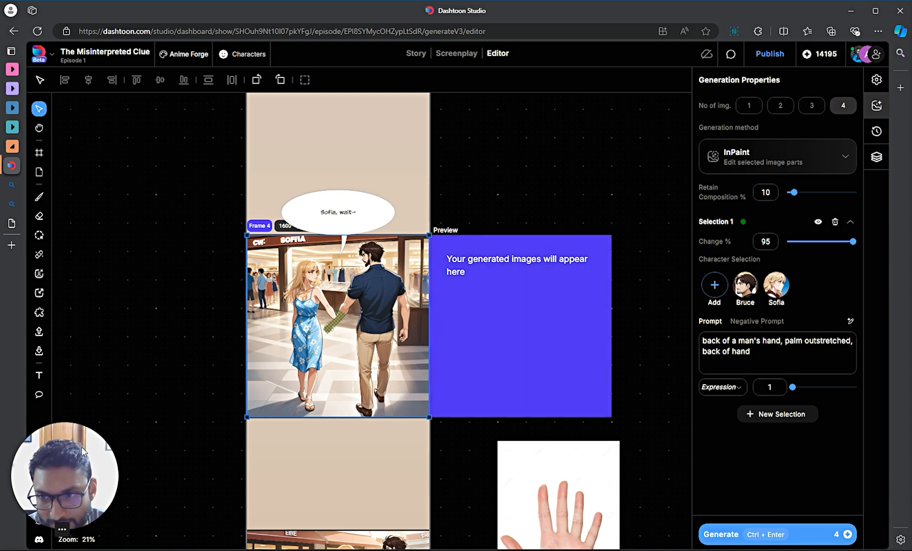
- Open the Report a bug form, browse the bug-type list without choosing, and close it unsent
left_click(40, 521)
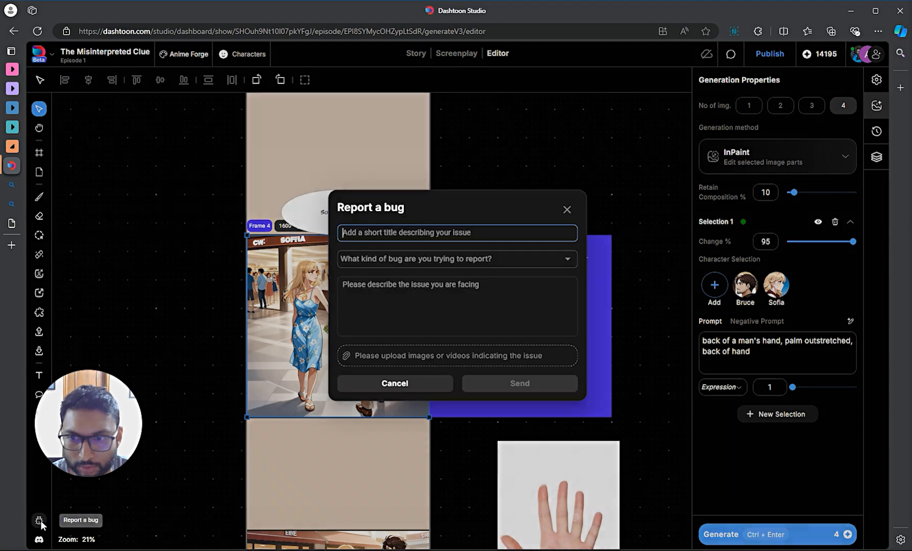
left_click(567, 210)
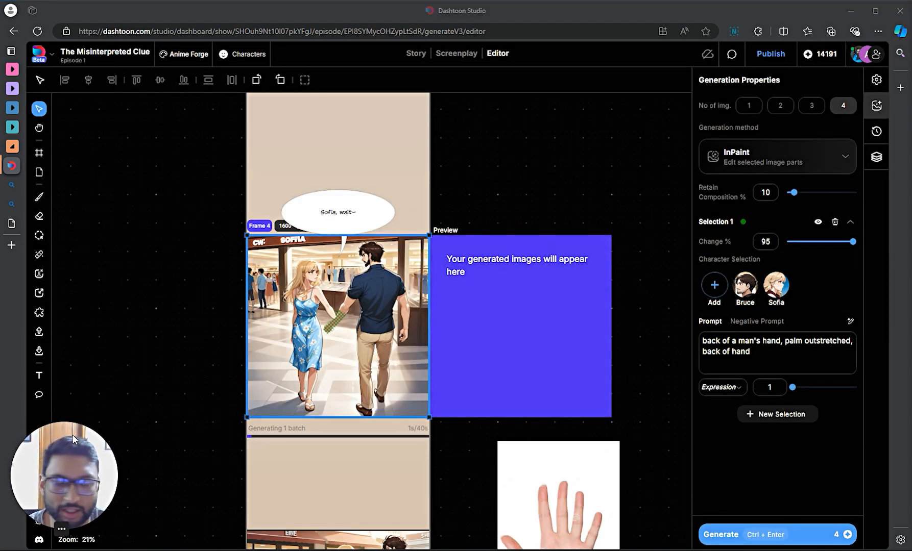
left_click_drag(66, 471, 87, 438)
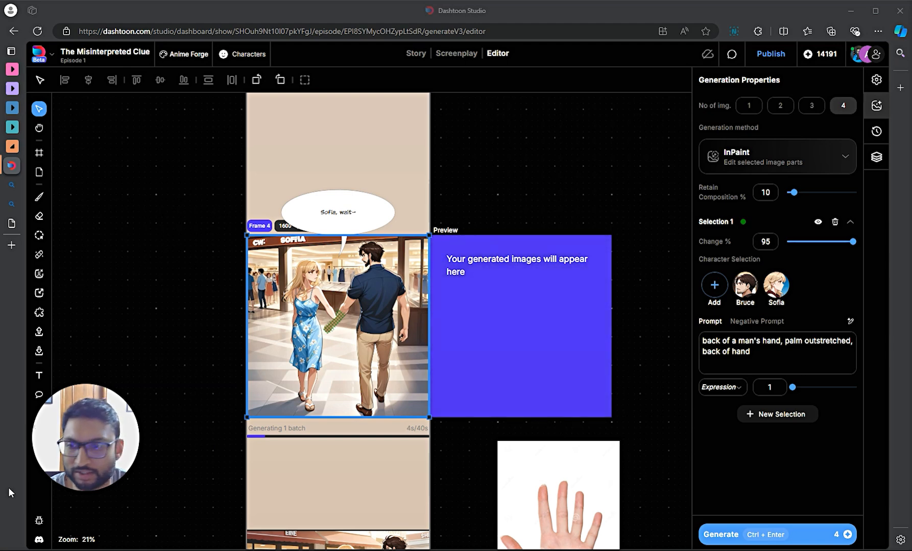
left_click(39, 521)
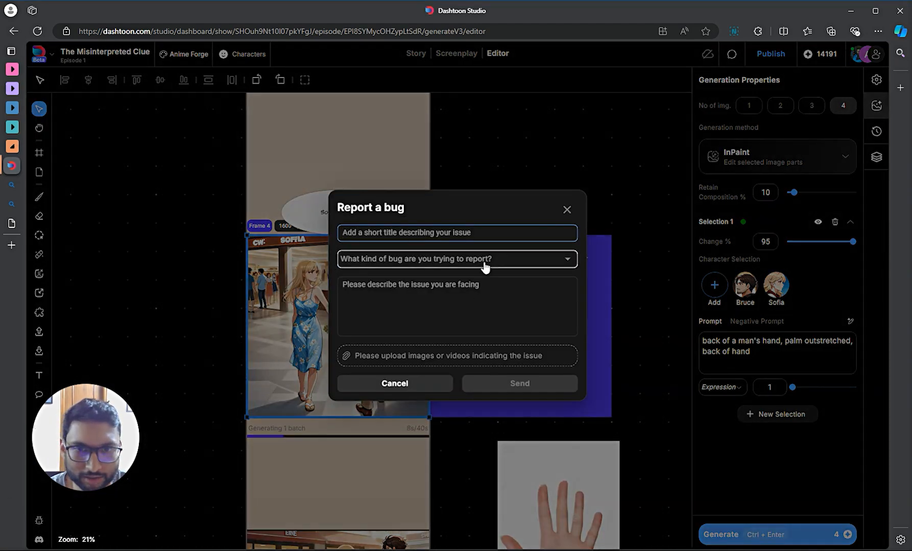
left_click(436, 262)
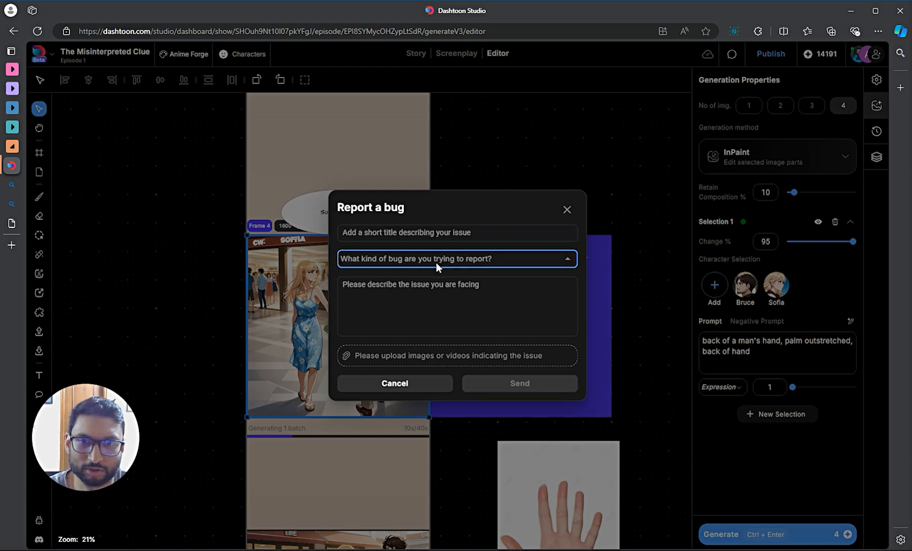
scroll(411, 307, "down", 1)
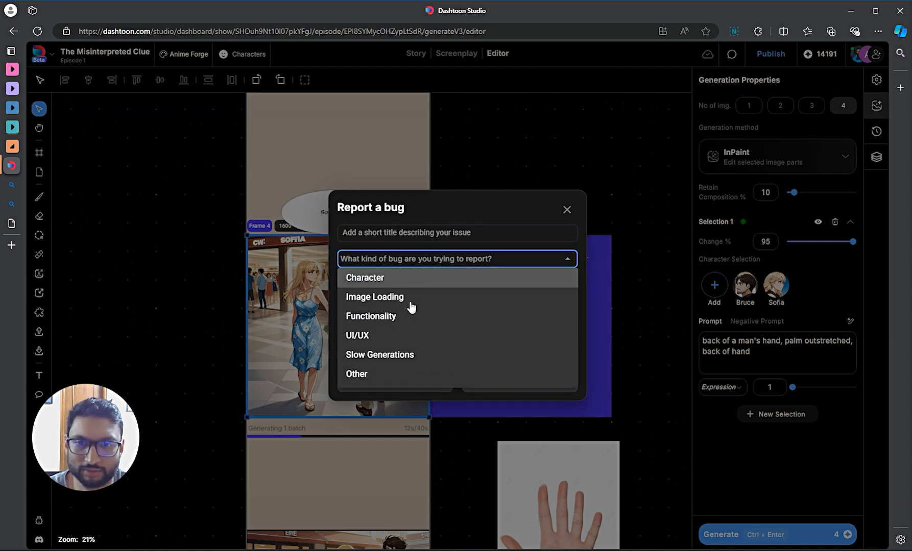
scroll(432, 304, "up", 1)
scroll(427, 326, "down", 1)
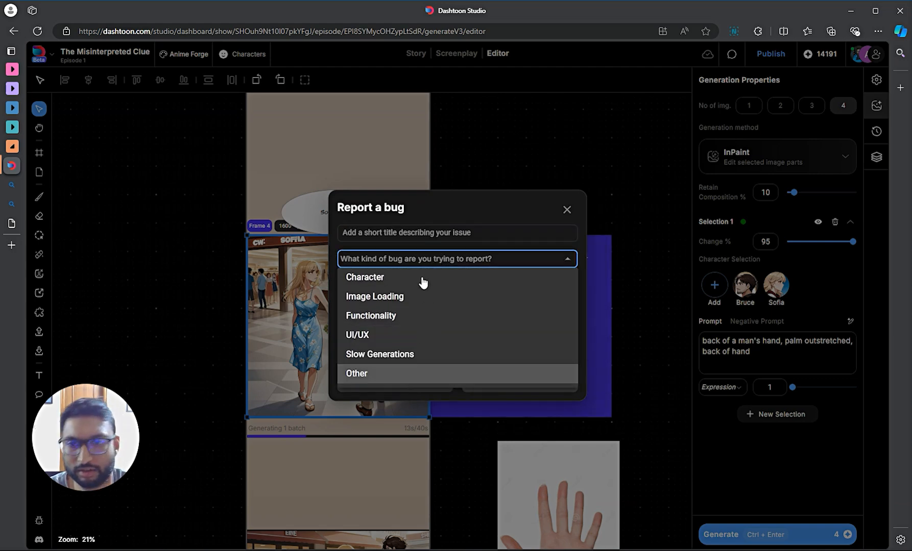
left_click(481, 214)
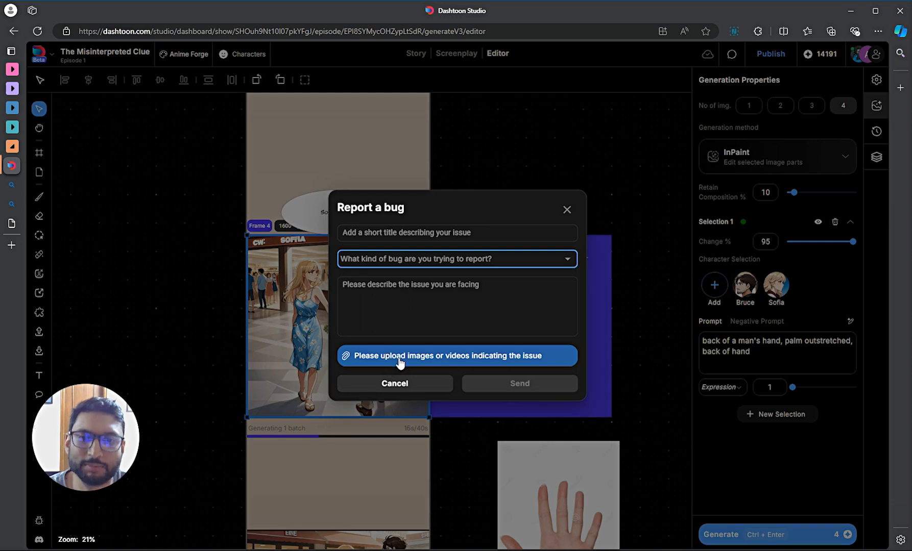
left_click(567, 210)
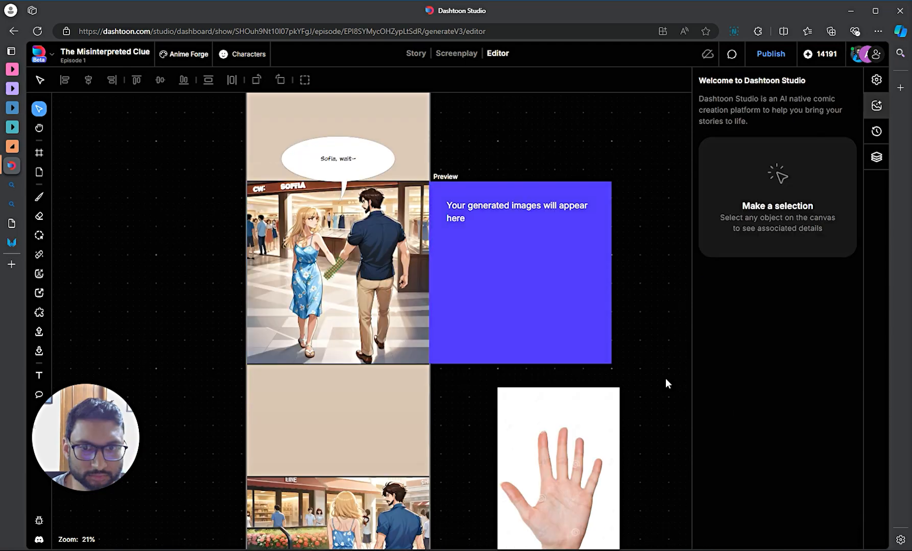
- Remove the palm photo's white background and move the cut-out hand to X 190, Y 12700
scroll(628, 393, "down", 1)
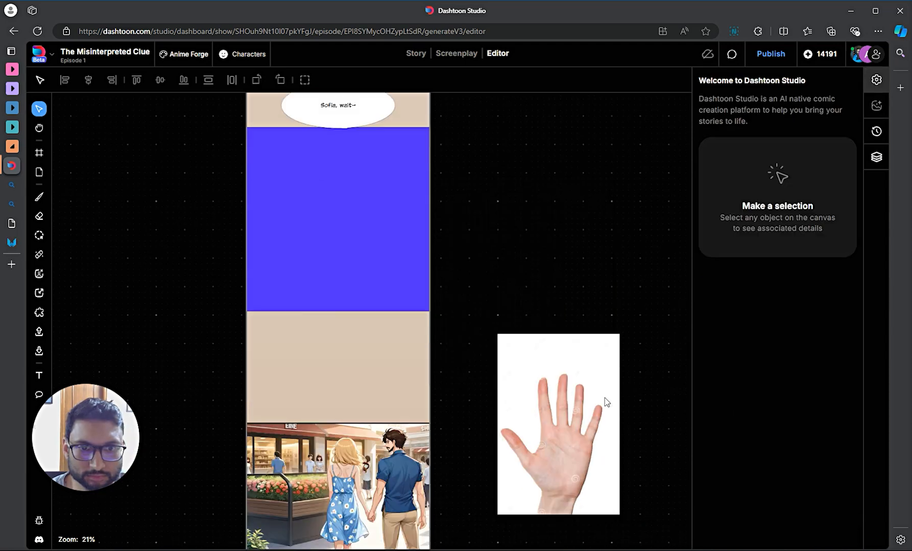
left_click_drag(589, 401, 615, 294)
left_click_drag(610, 332, 611, 350)
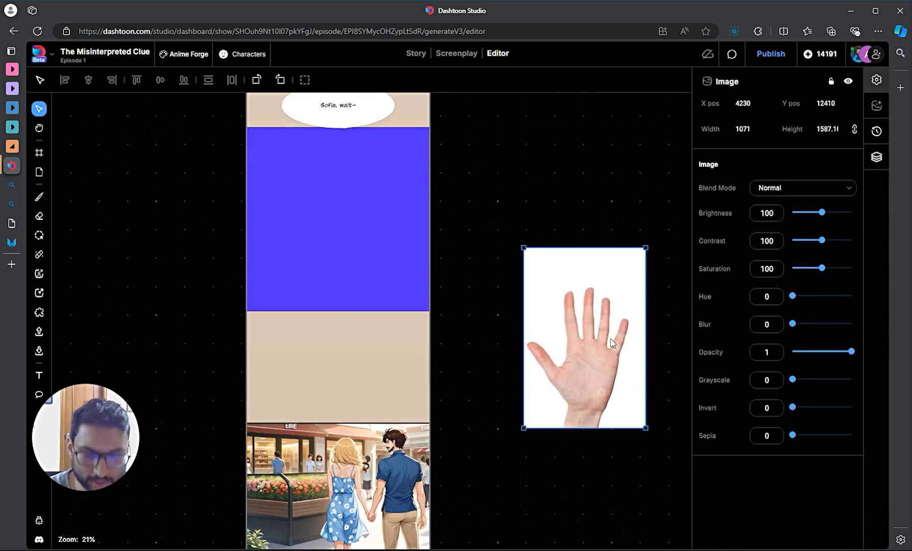
key("ctrl+alt+g")
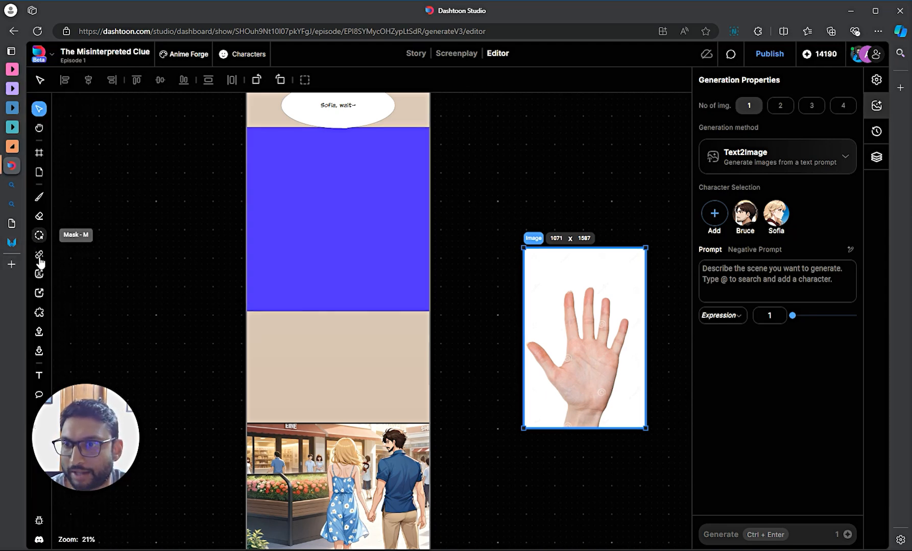
left_click(40, 275)
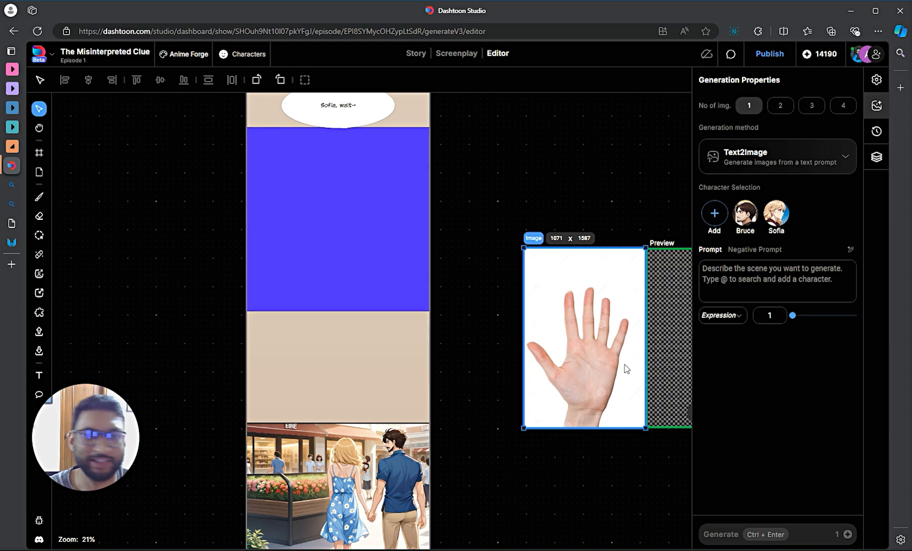
left_click_drag(569, 483, 505, 486)
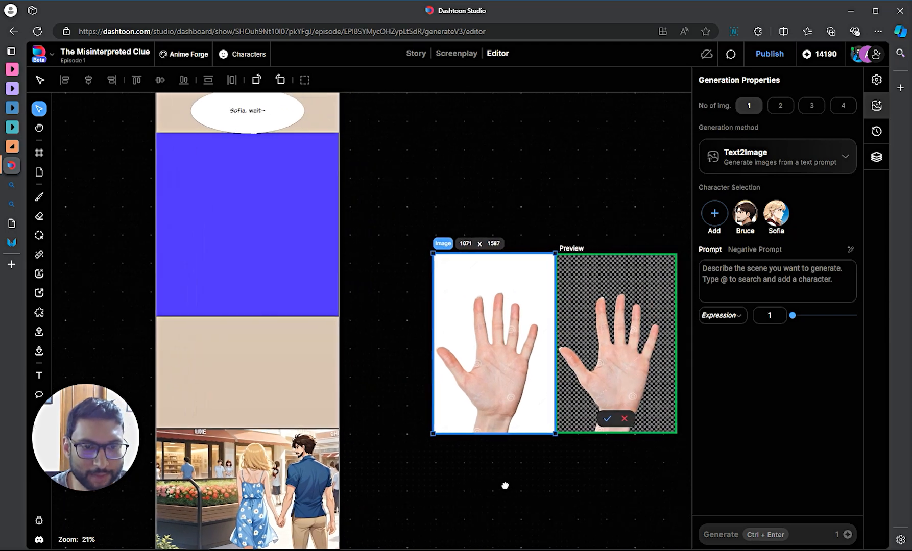
left_click(607, 419)
left_click_drag(494, 368, 244, 387)
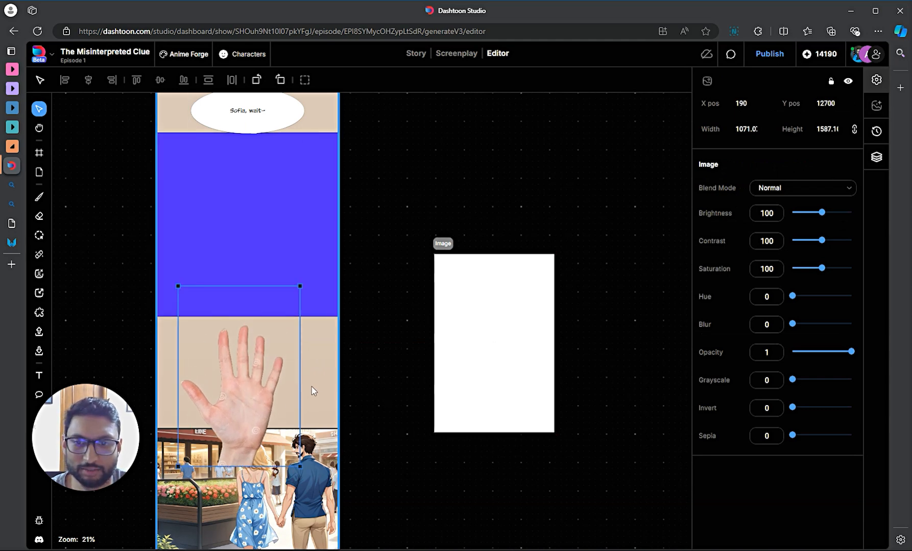
- Shrink the hand cut-out to about 464×687, set it in the beige gap, and select Frame 4
left_click_drag(299, 286, 224, 389)
left_click_drag(194, 439, 221, 376)
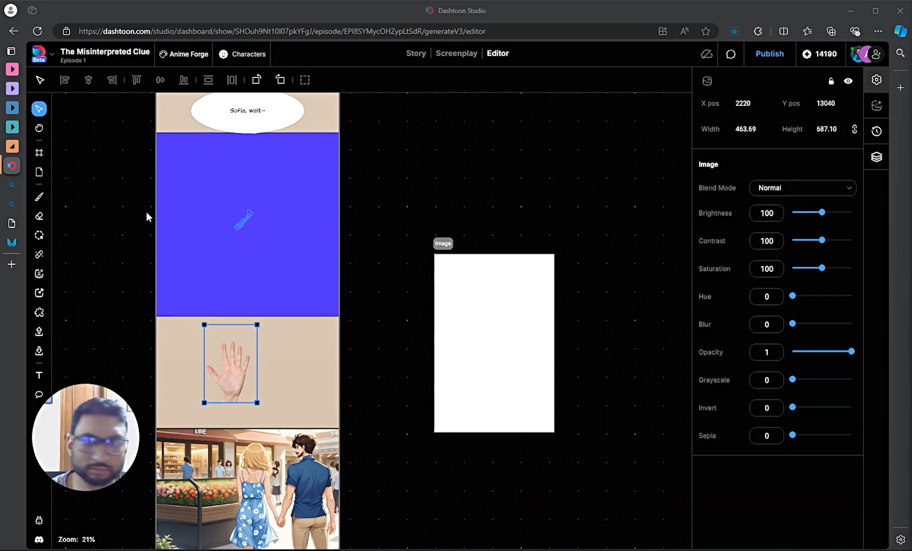
left_click(200, 152)
- Zoom and pan to compare Frame 4's original mall panel with its hand-holding inpaint result
scroll(464, 274, "left", 5)
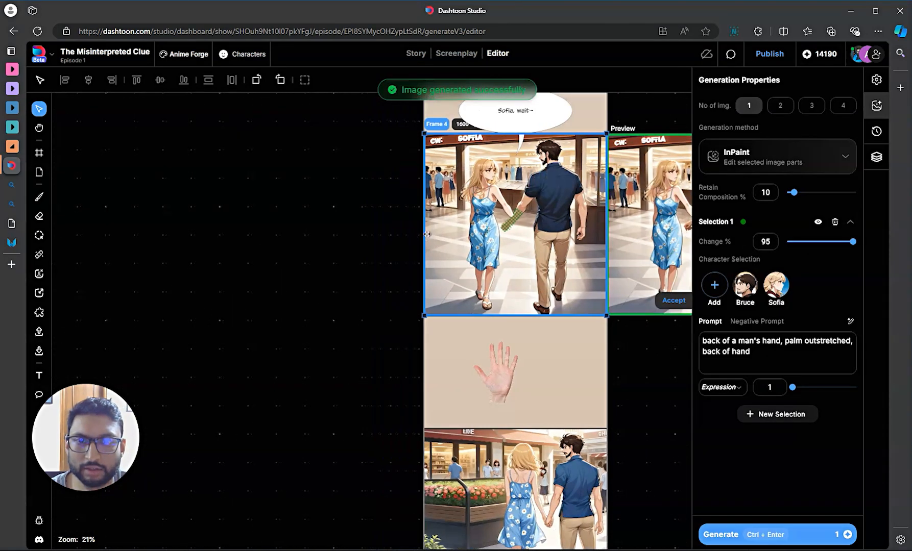
left_click_drag(666, 367, 527, 387)
scroll(565, 244, "up", 6)
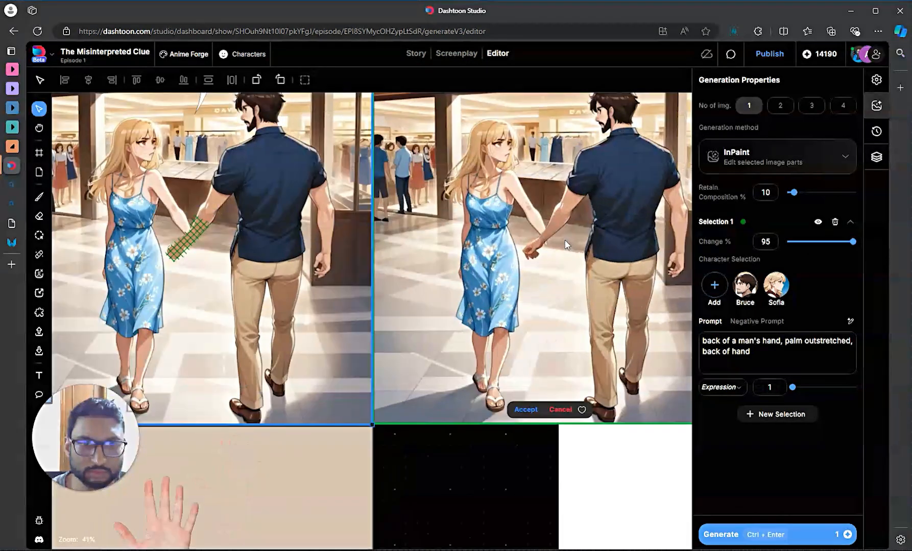
scroll(539, 250, "up", 2)
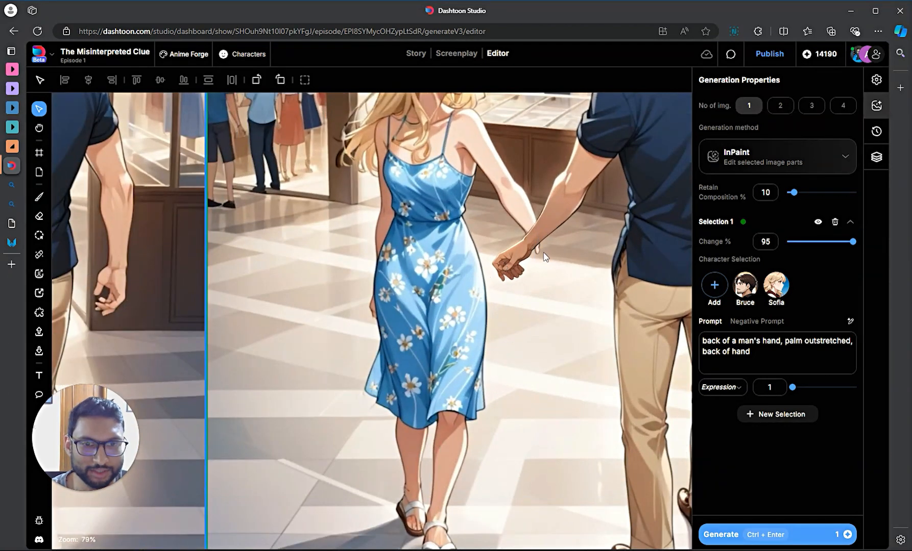
scroll(546, 256, "down", 4)
scroll(180, 247, "up", 2)
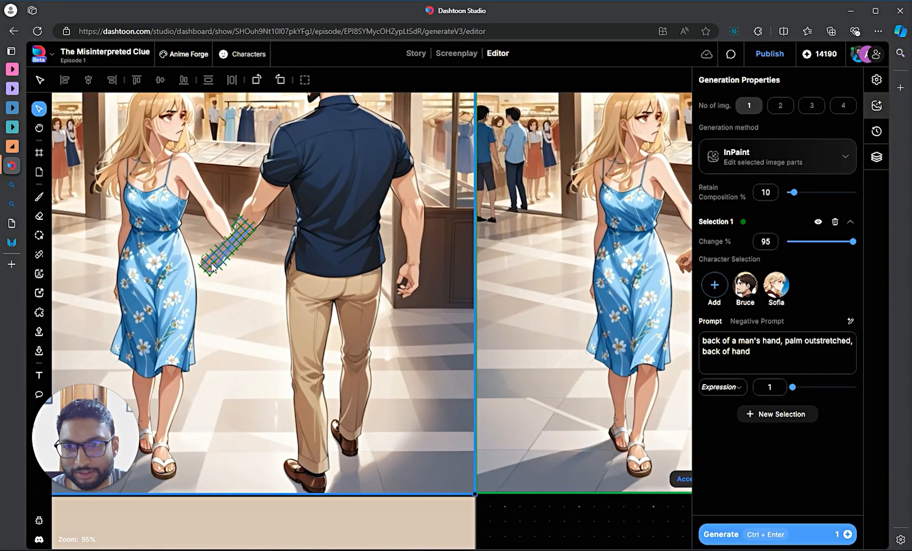
scroll(407, 380, "down", 1)
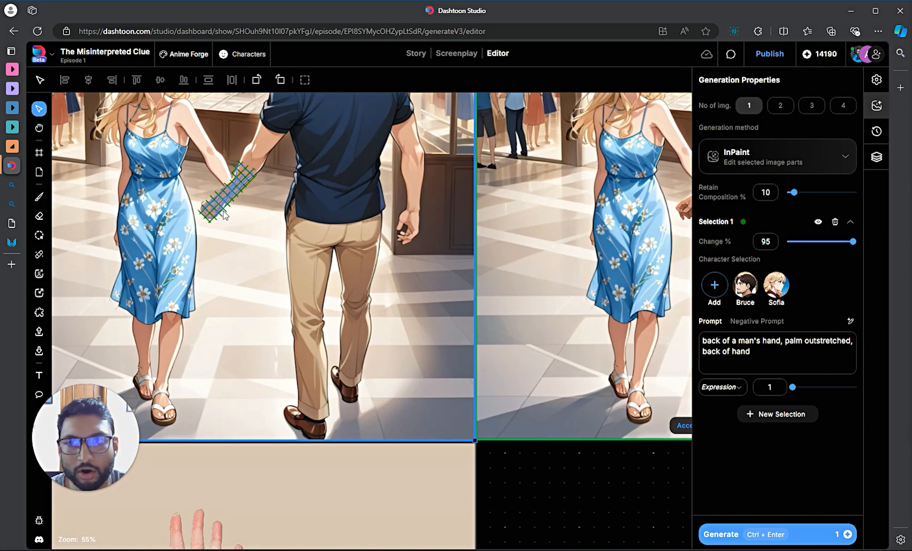
scroll(224, 215, "down", 3)
scroll(250, 207, "up", 3)
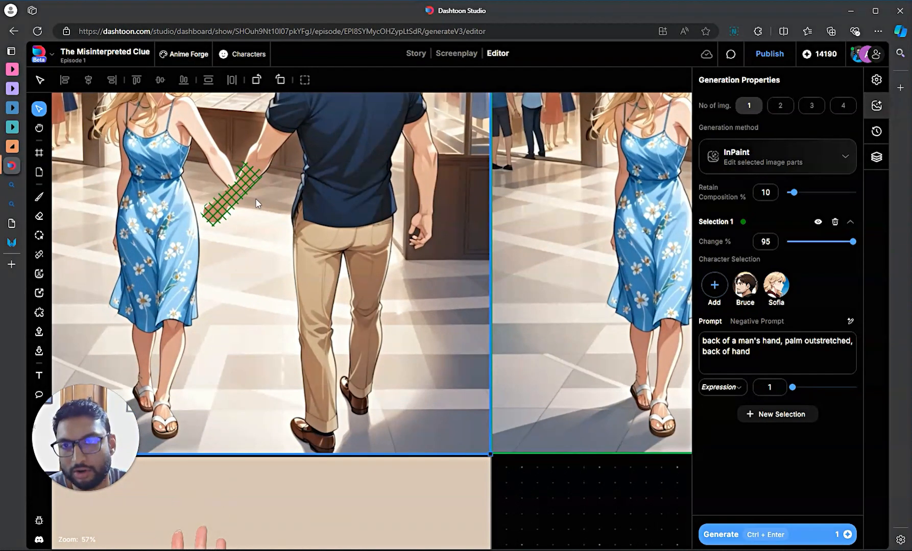
scroll(232, 231, "down", 3)
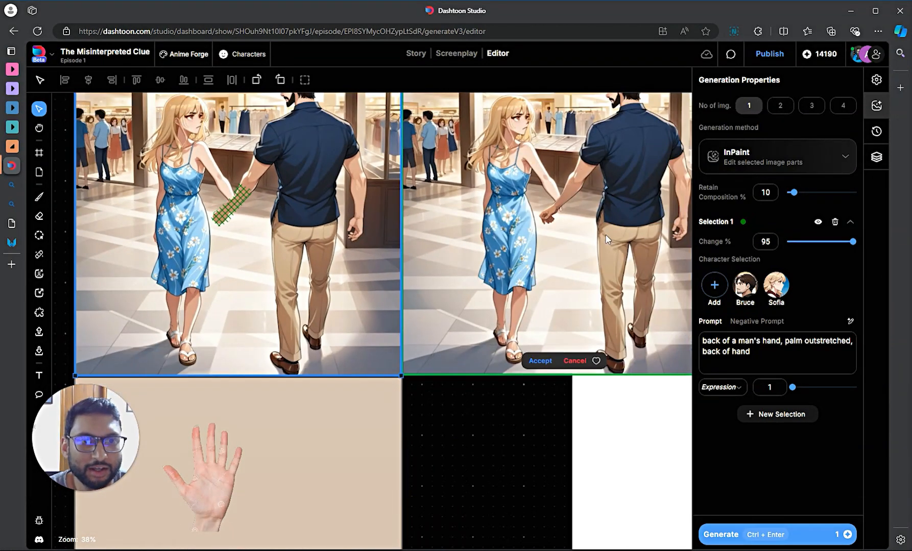
scroll(546, 220, "up", 2)
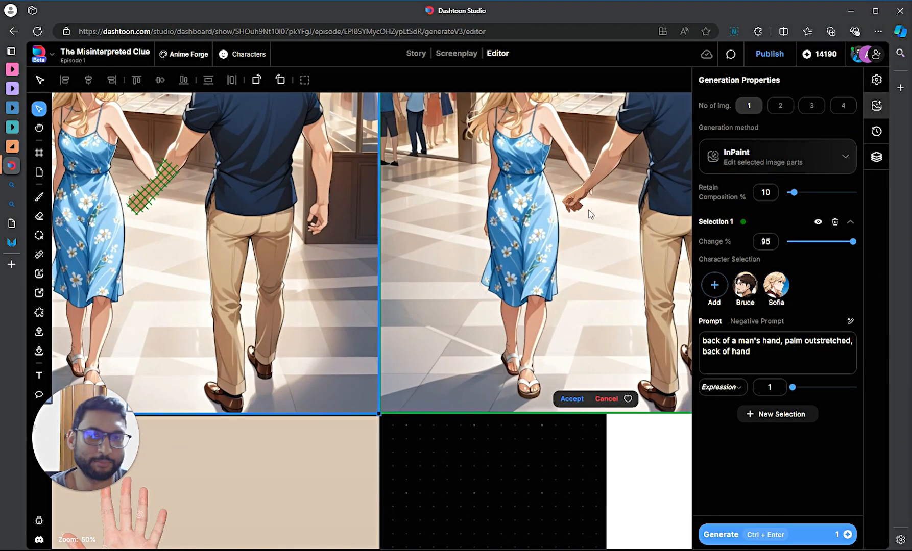
scroll(588, 214, "down", 3)
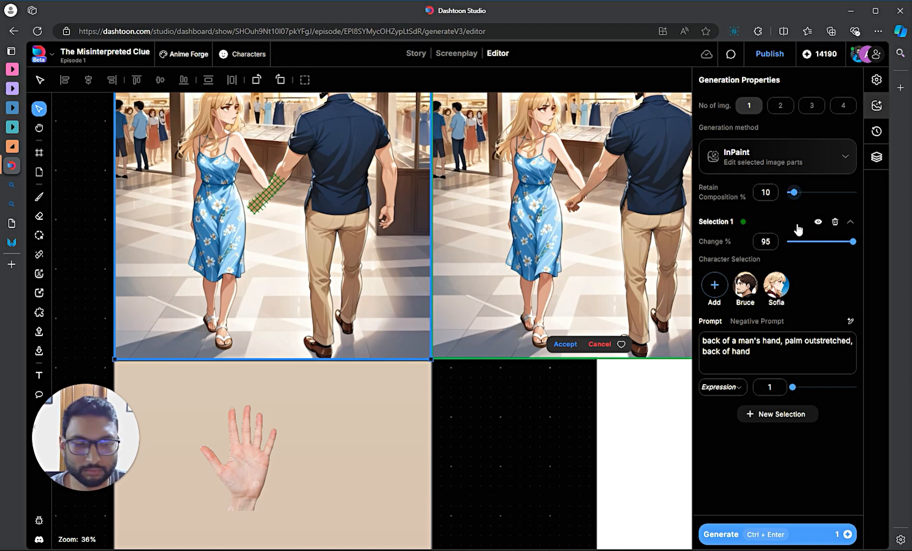
scroll(421, 398, "down", 1)
- Accept the generated hand-holding version of the mall panel
left_click(564, 291)
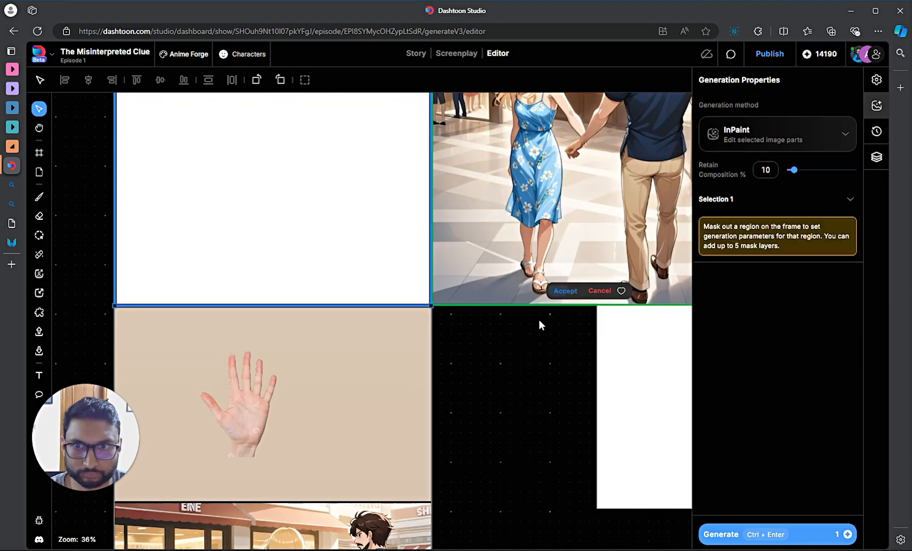
scroll(466, 356, "down", 3)
scroll(334, 350, "up", 1)
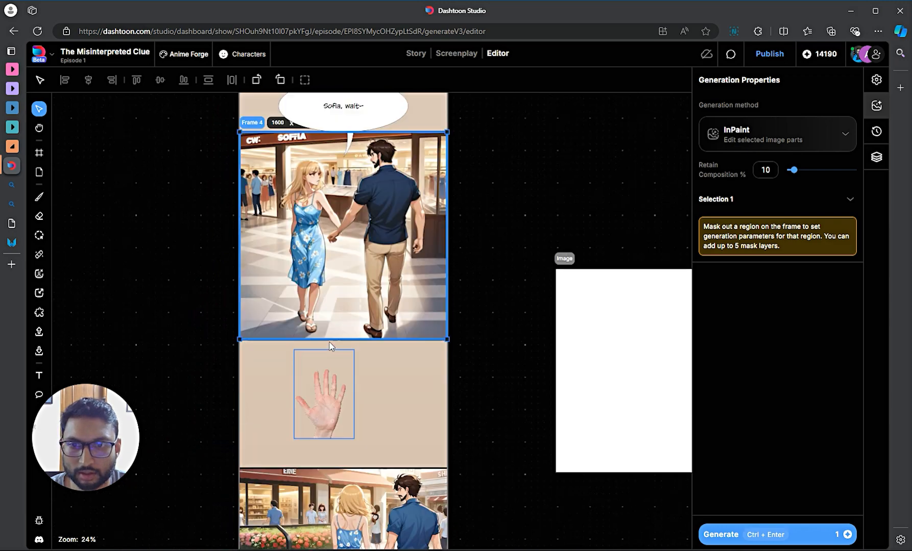
left_click_drag(327, 404, 345, 290)
scroll(345, 296, "up", 5)
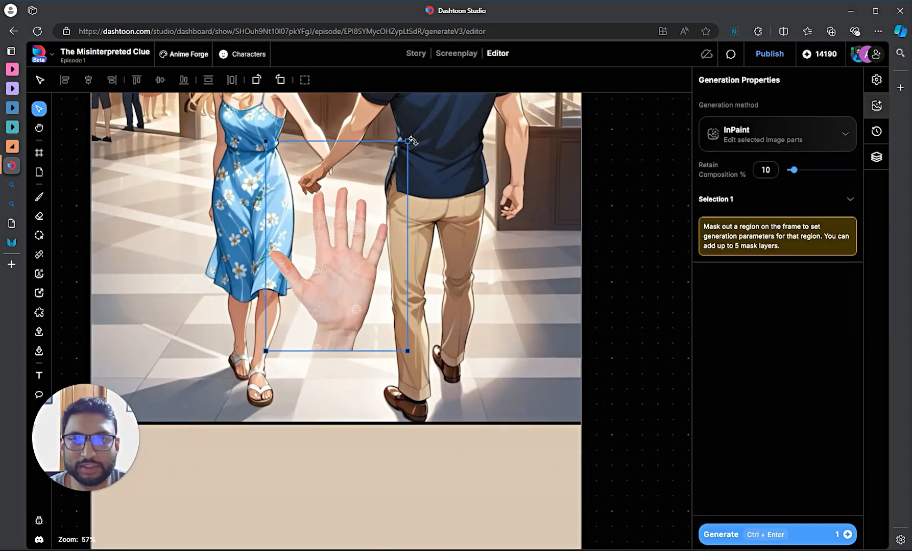
- Shrink the open-palm hand, move it beside the man's hip, and rotate its fingers to the right
left_click_drag(409, 141, 269, 282)
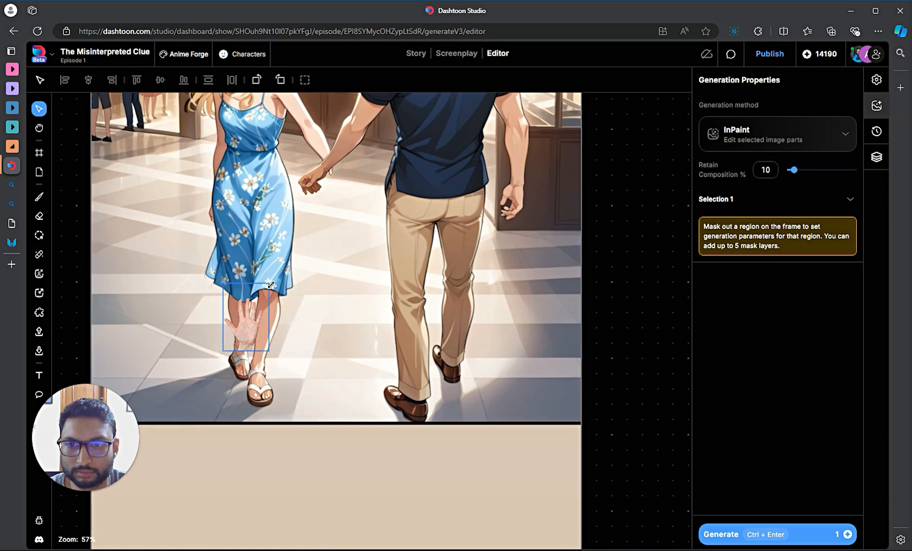
left_click_drag(270, 285, 181, 288)
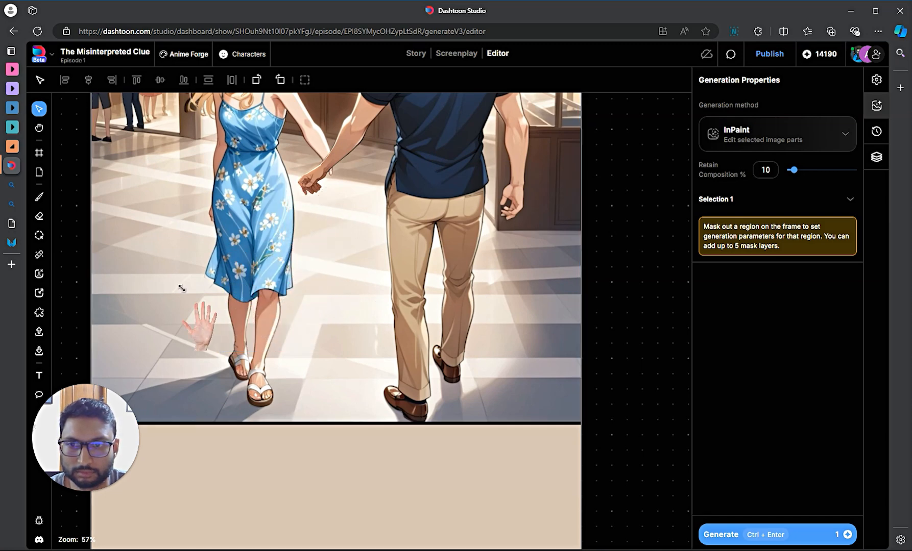
left_click_drag(212, 325, 362, 210)
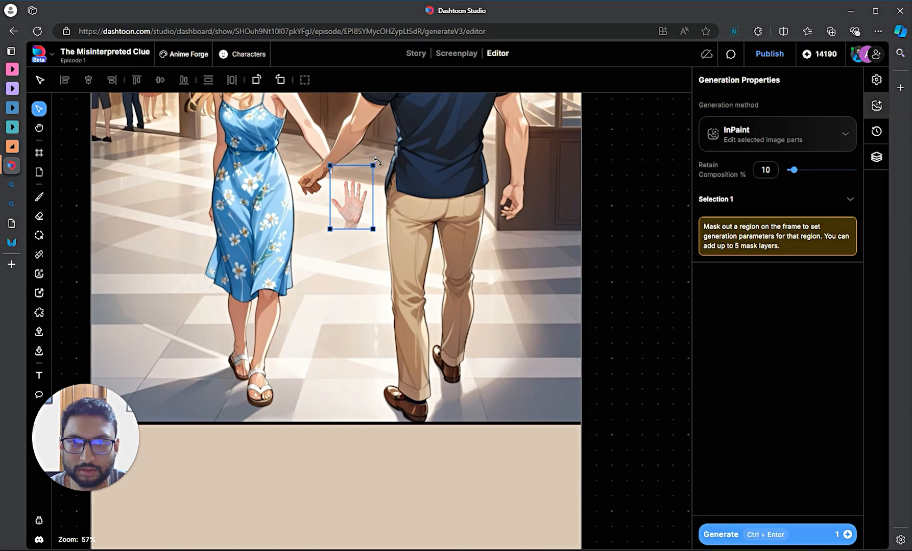
left_click(382, 173)
left_click_drag(383, 173, 358, 245)
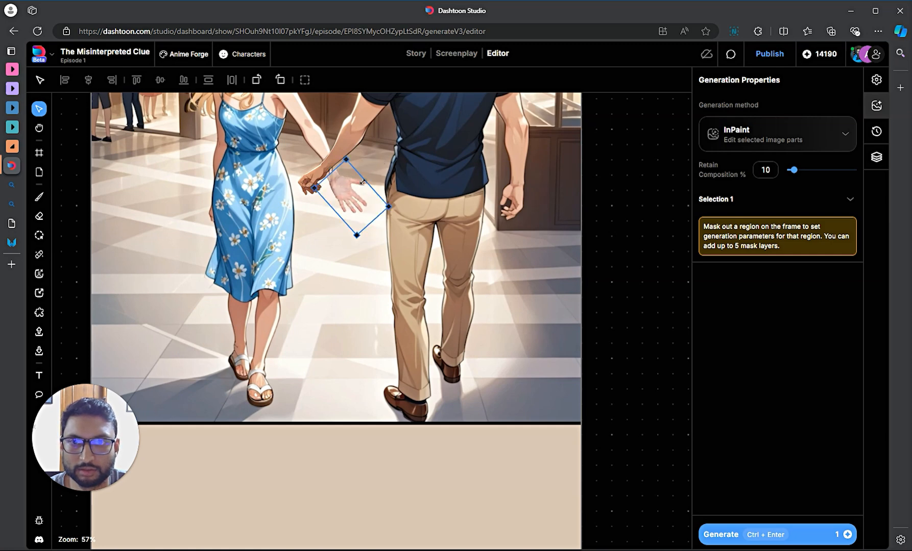
scroll(393, 227, "up", 5)
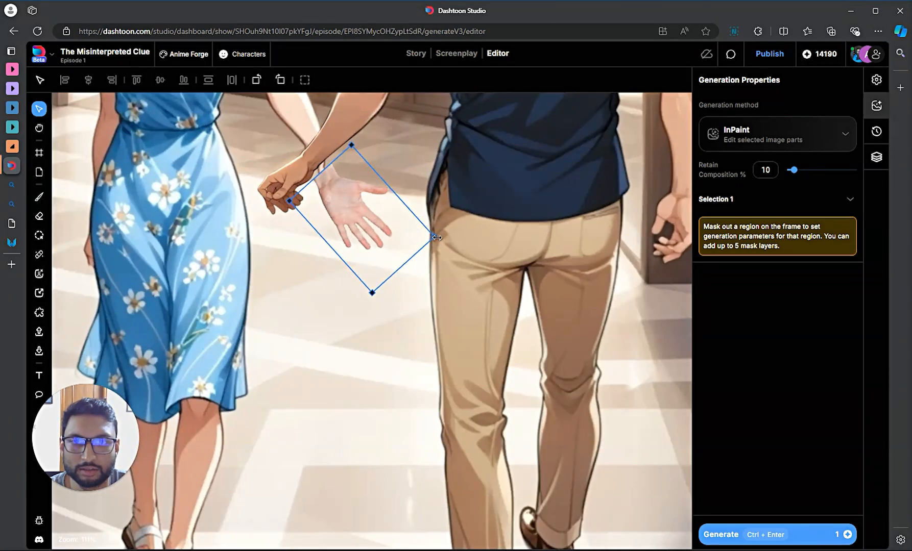
left_click_drag(437, 238, 405, 237)
mouse_move(346, 208)
left_mouse_down()
mouse_move(355, 193)
mouse_move(347, 193)
left_mouse_up()
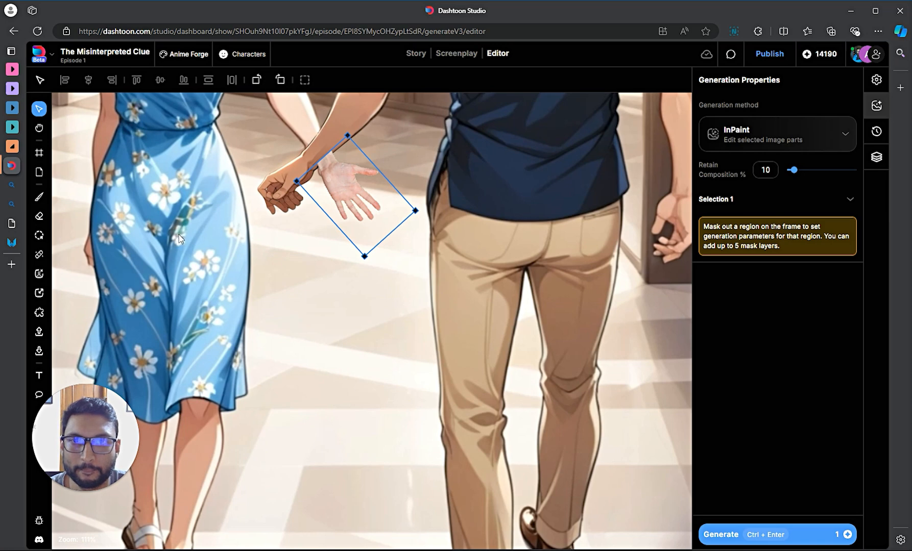
- Fine-tune the hand's size and position at the couple's joined hands, then deselect it
scroll(344, 174, "up", 6)
left_click_drag(326, 187, 327, 193)
scroll(441, 248, "down", 3)
left_click_drag(452, 242, 418, 222)
scroll(420, 271, "down", 3)
scroll(420, 274, "down", 3)
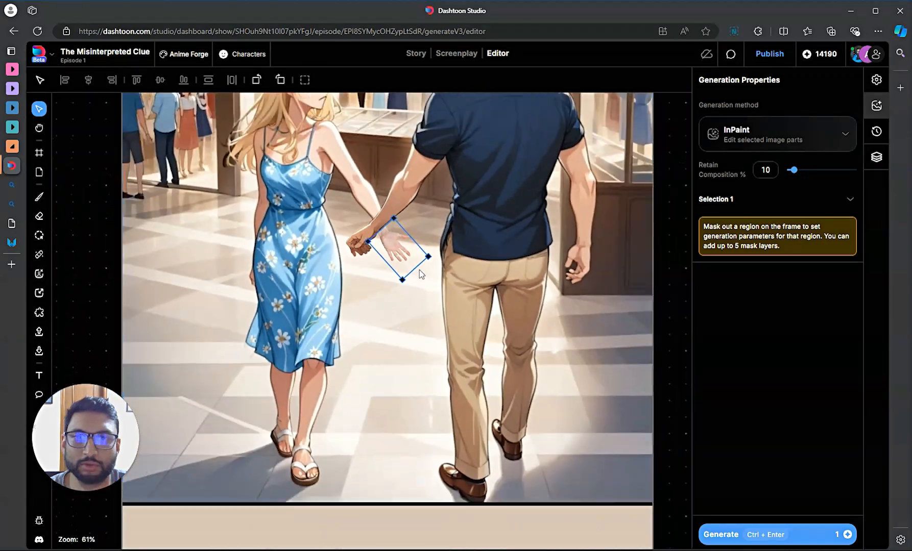
scroll(388, 255, "up", 7)
left_click_drag(458, 271, 356, 227)
left_click_drag(433, 250, 456, 258)
left_click_drag(374, 217, 365, 220)
scroll(398, 245, "down", 5)
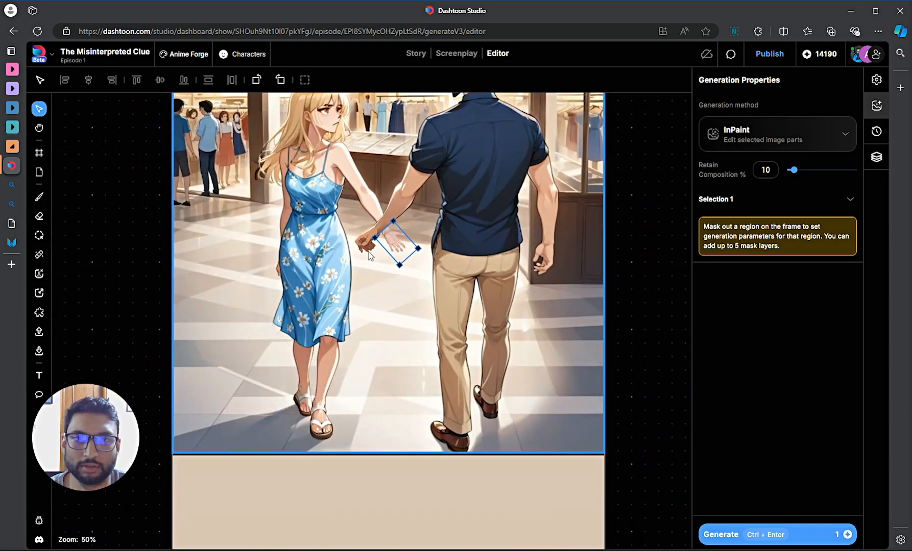
left_click(646, 233)
scroll(346, 229, "up", 3)
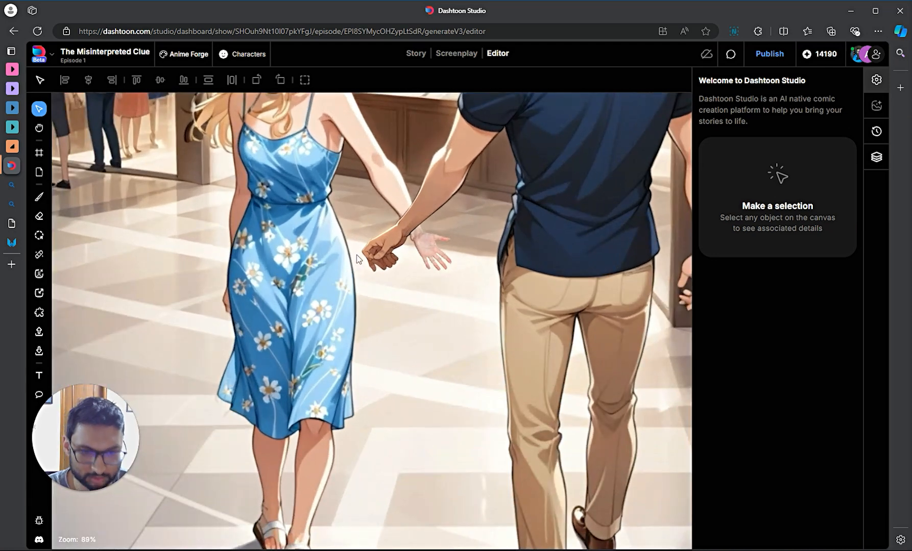
- Select the mall panel and paint an inpaint mask over the pasted hand
key("m")
left_click(458, 361)
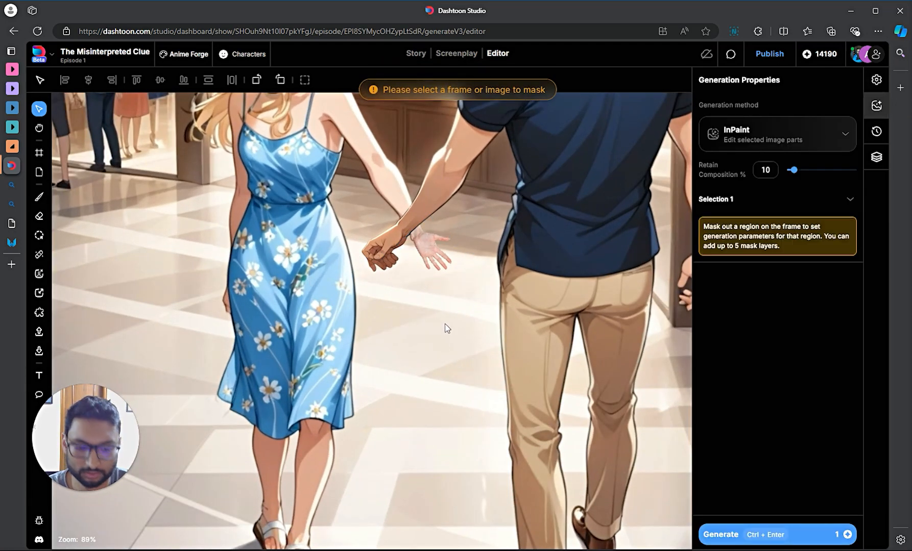
key("m")
mouse_move(440, 266)
left_mouse_down()
mouse_move(423, 258)
mouse_move(411, 232)
mouse_move(446, 244)
mouse_move(438, 261)
mouse_move(424, 245)
mouse_move(433, 241)
mouse_move(435, 254)
mouse_move(444, 245)
left_mouse_up()
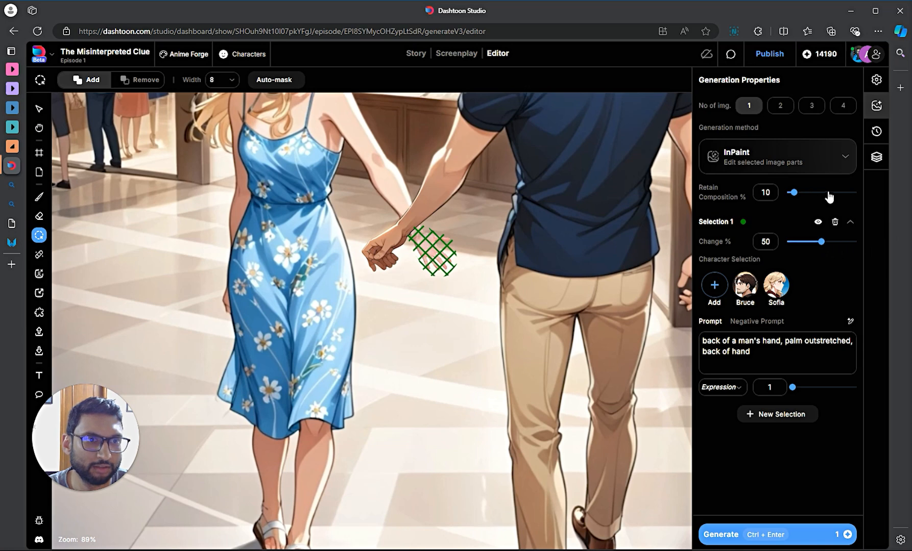
- Set Retain Composition and Change to 70, prompt 'a woman's palm outstretched', and generate
left_click_drag(821, 195, 832, 194)
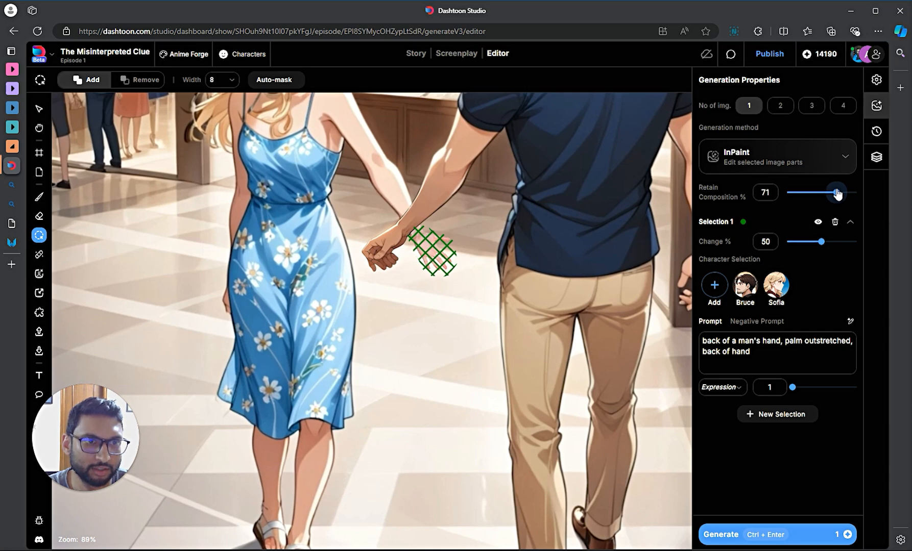
left_click_drag(836, 193, 835, 193)
left_click_drag(825, 242, 831, 243)
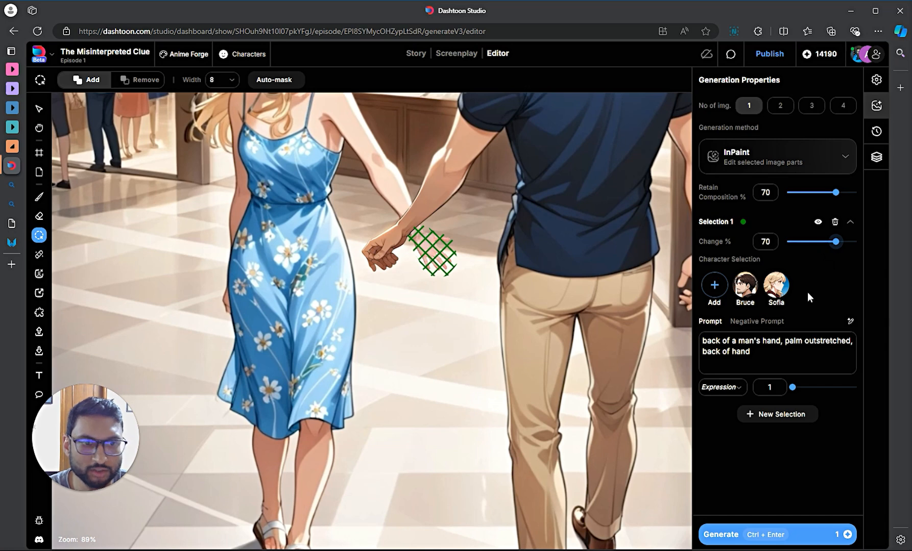
triple_click(752, 347)
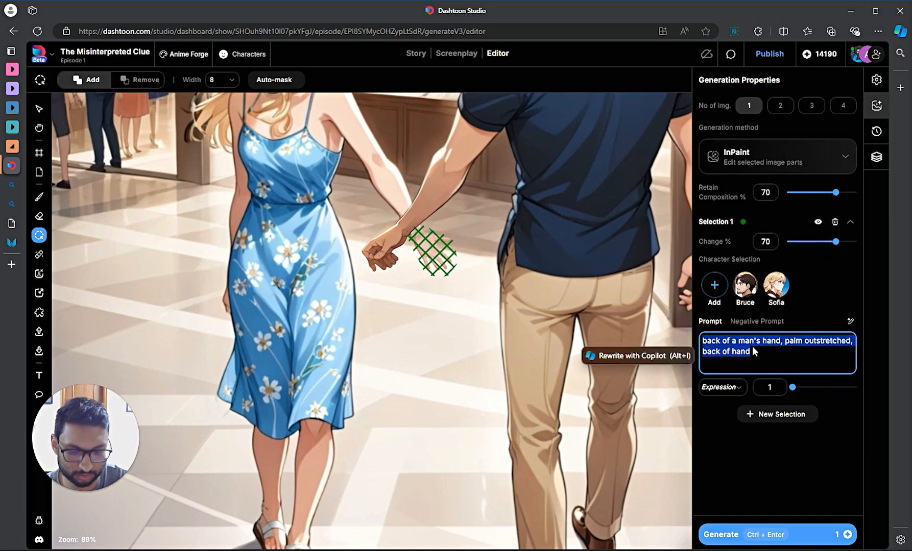
type("a woman's palm outstretched")
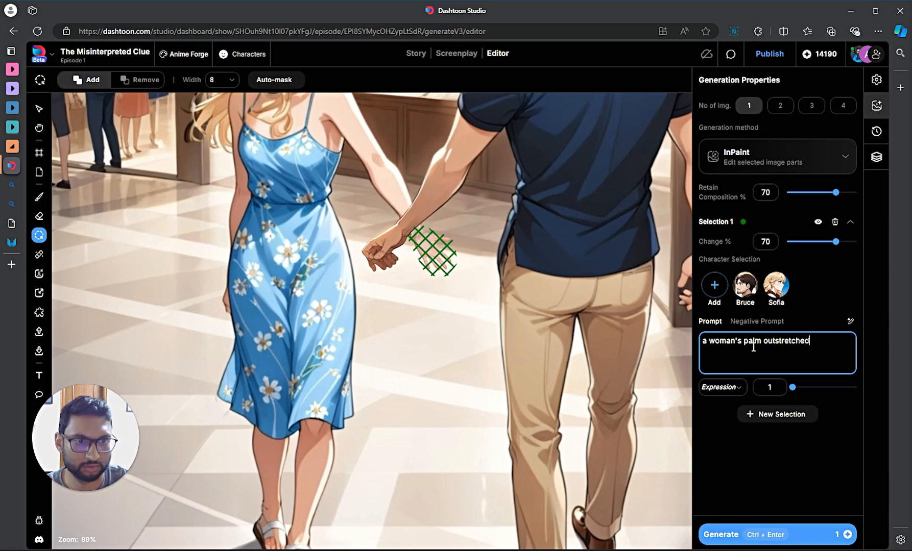
left_click(787, 535)
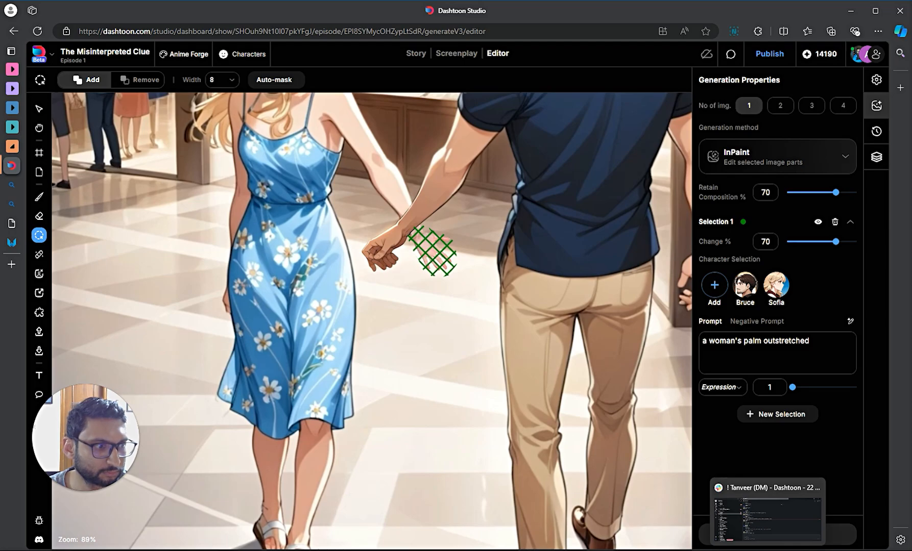
left_click(768, 550)
left_click(768, 550)
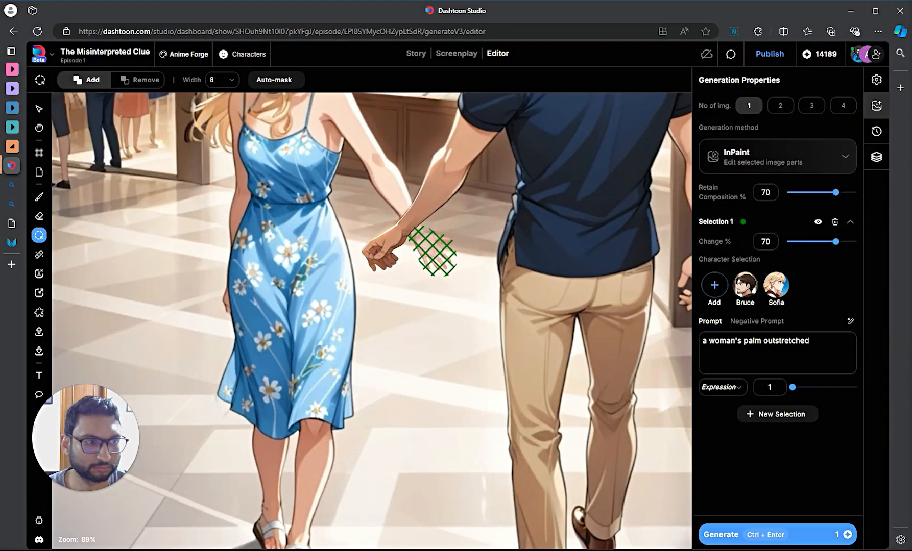
mouse_move(768, 550)
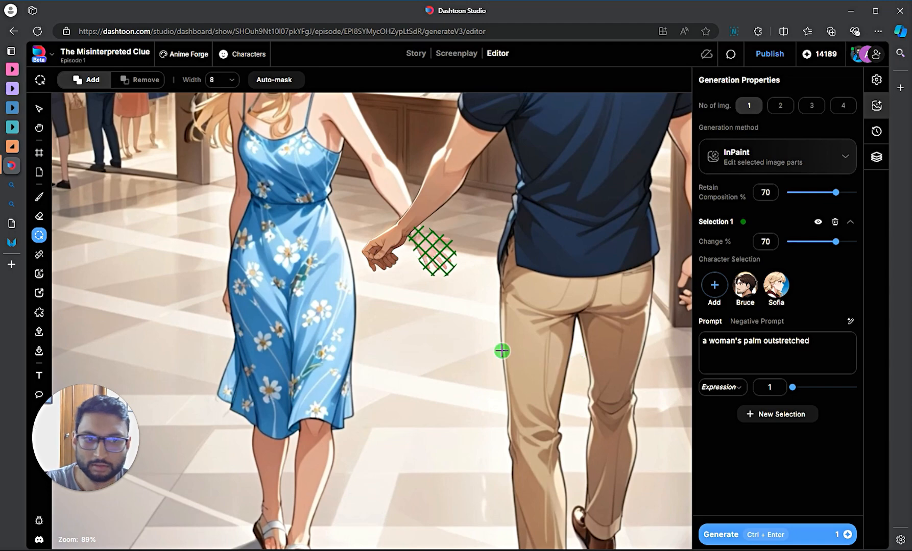
- Recentre the comic strip and select the mall panel, Frame 4
scroll(468, 359, "down", 3)
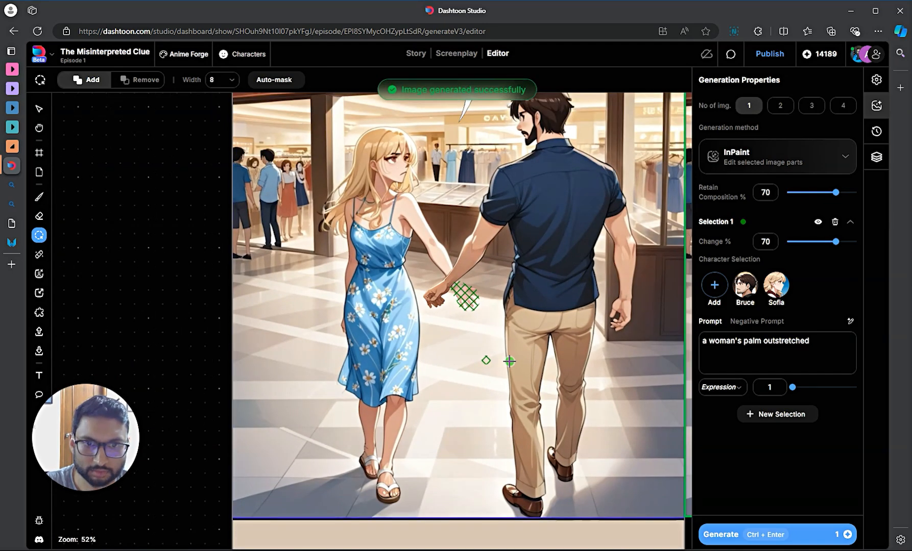
scroll(508, 373, "down", 4)
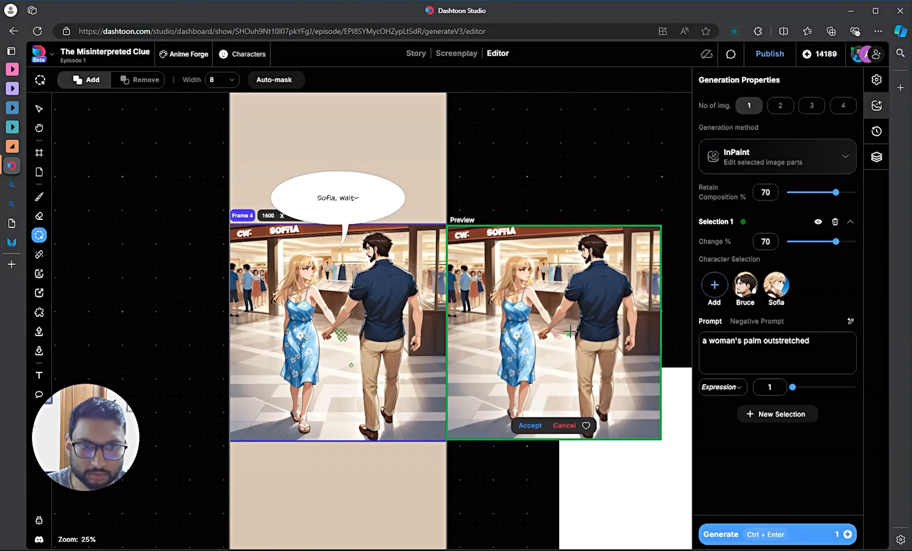
scroll(573, 327, "up", 3)
scroll(562, 332, "up", 4)
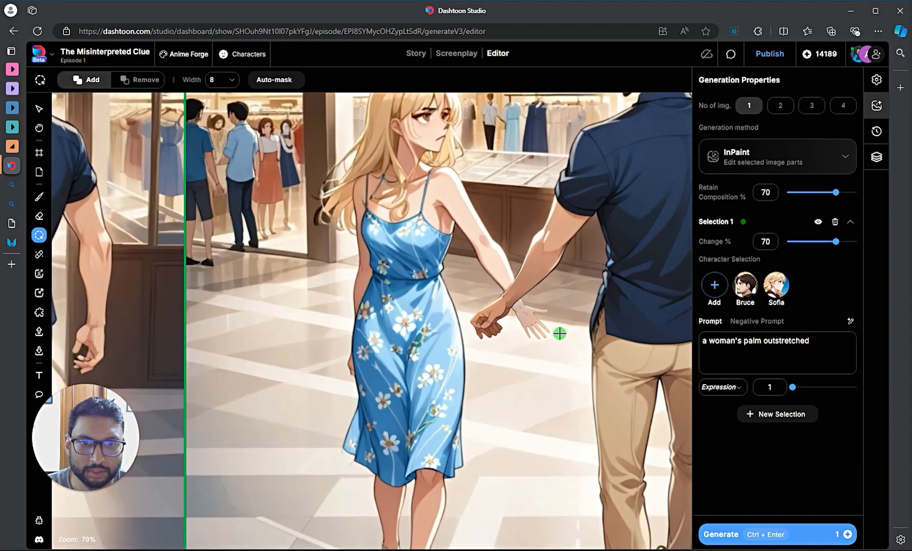
scroll(559, 334, "down", 2)
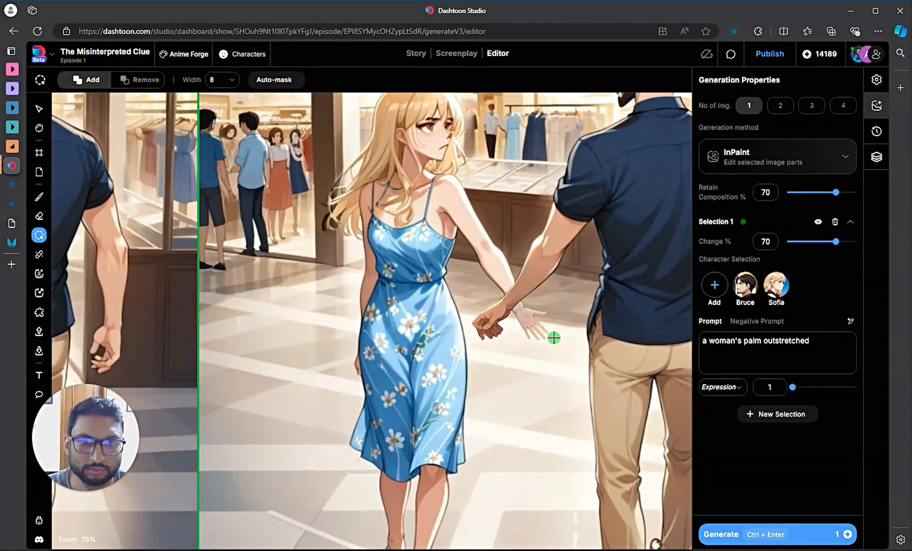
scroll(554, 337, "down", 3)
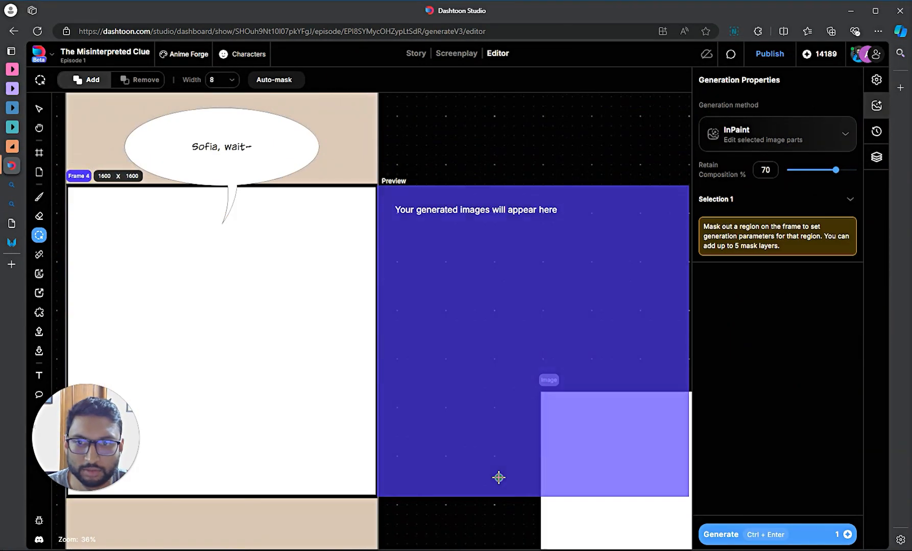
scroll(244, 358, "down", 1)
left_click_drag(425, 515, 573, 496)
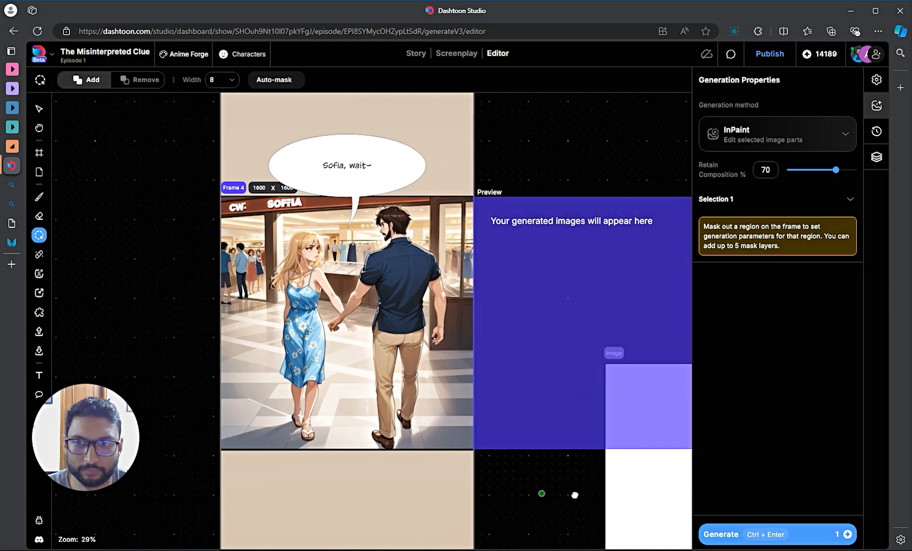
key("v")
left_click(539, 475)
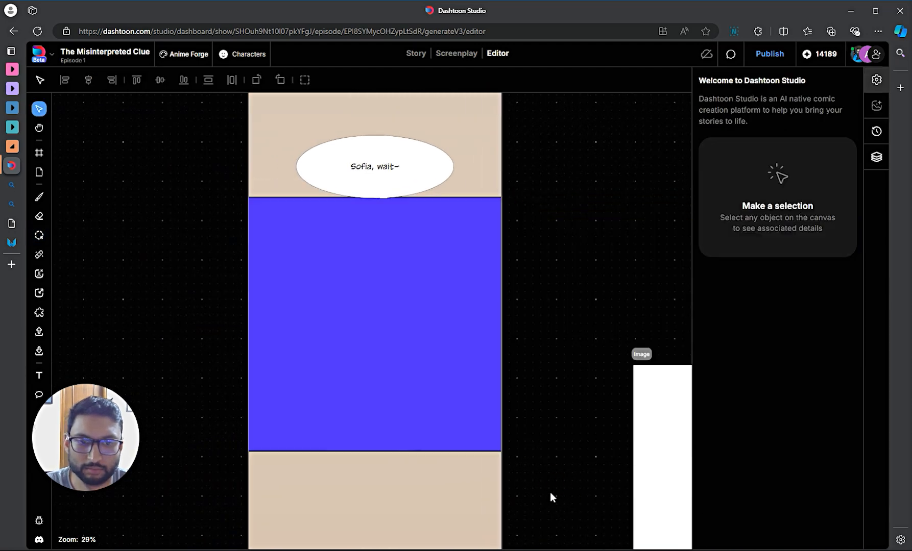
left_click(315, 267)
- Move the blank white image further right and recentre the view on Frame 4
scroll(401, 352, "up", 2)
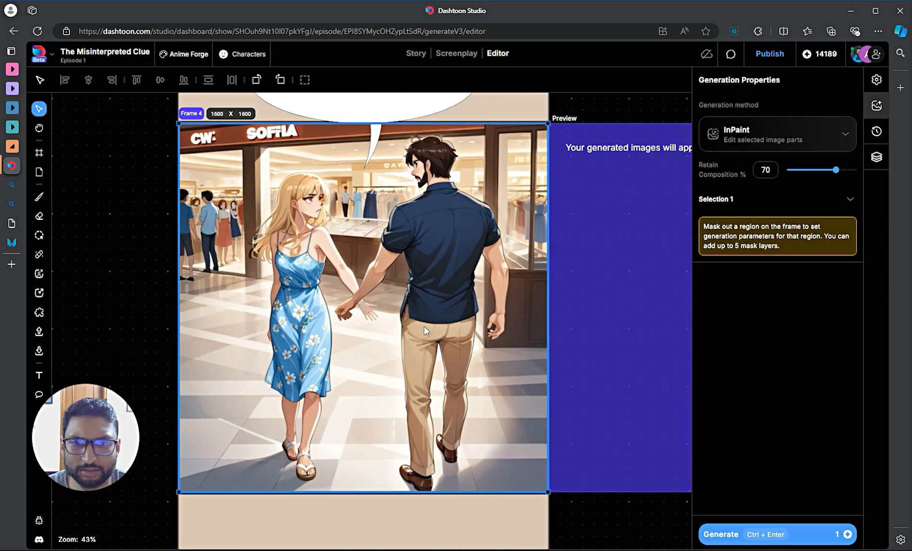
scroll(341, 313, "up", 4)
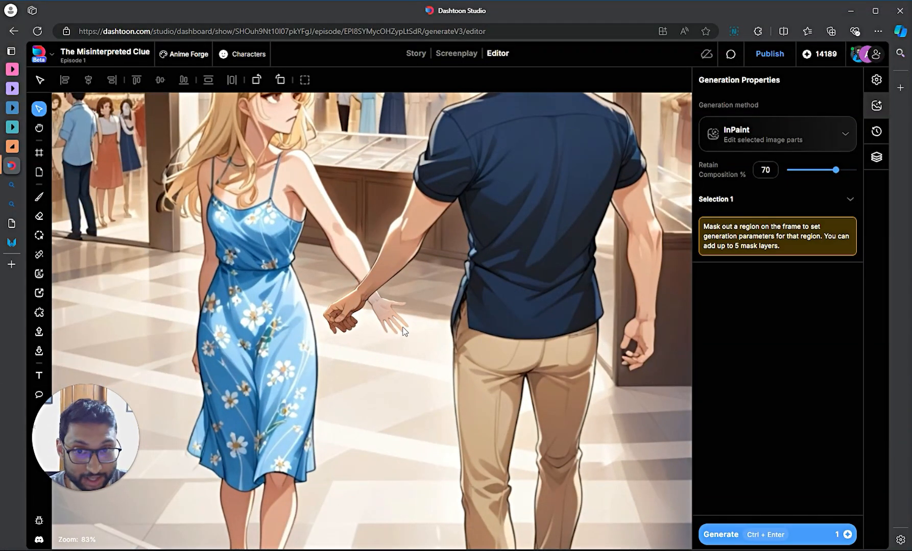
scroll(418, 341, "down", 7)
left_click_drag(676, 518, 377, 338)
left_click_drag(380, 340, 525, 378)
left_click_drag(324, 170, 402, 187)
left_click_drag(170, 162, 300, 256)
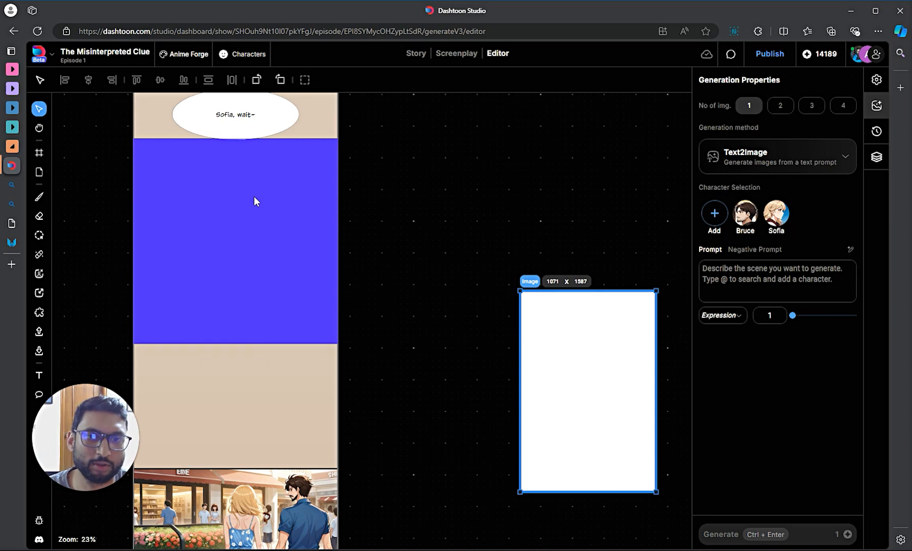
scroll(352, 258, "up", 3)
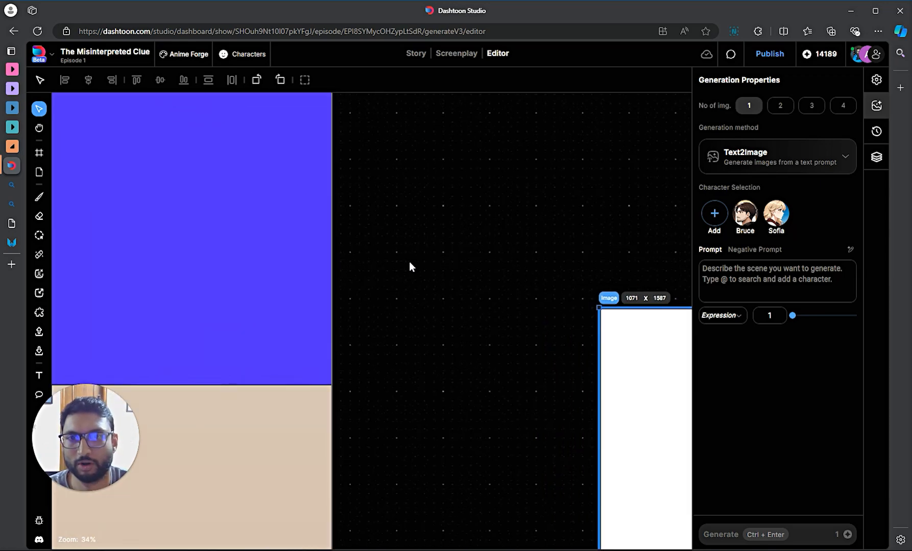
left_click_drag(409, 264, 629, 342)
left_click(370, 178)
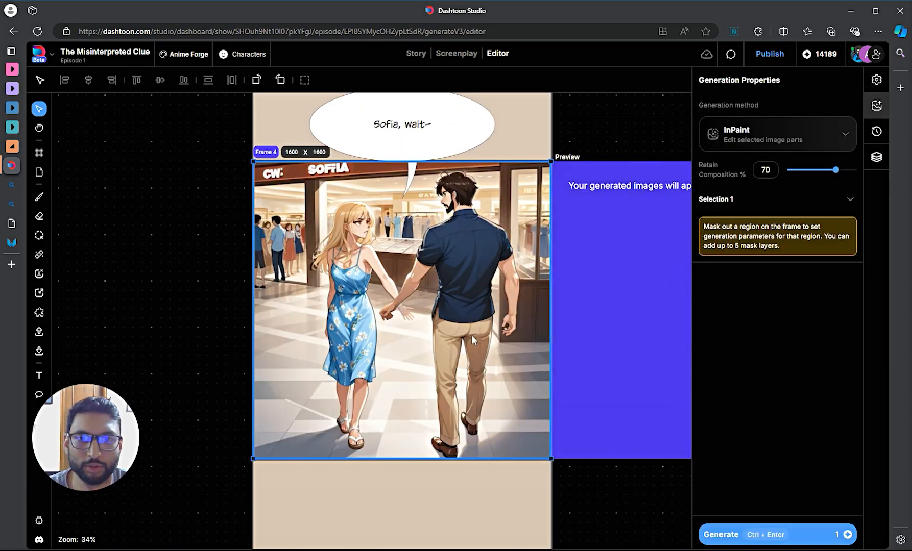
scroll(368, 298, "up", 5)
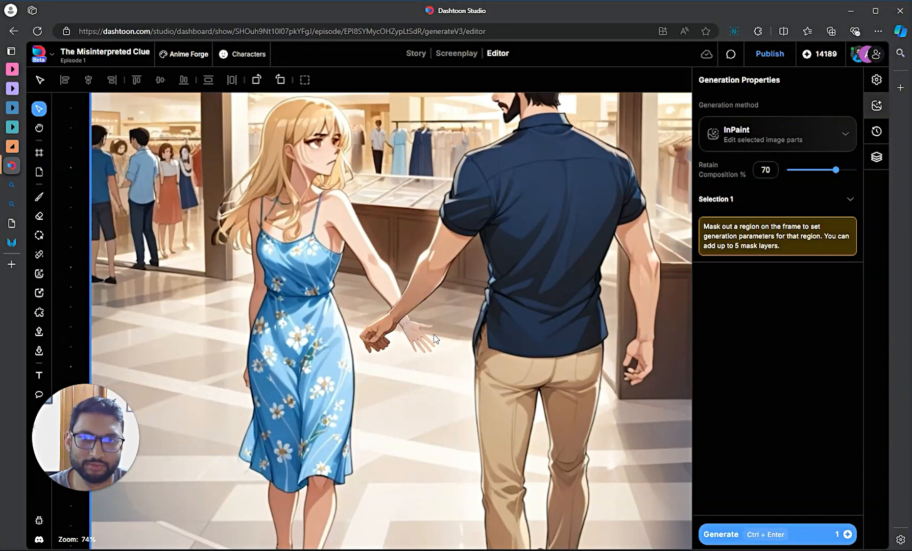
scroll(435, 339, "down", 4)
scroll(434, 339, "up", 4)
scroll(433, 340, "down", 4)
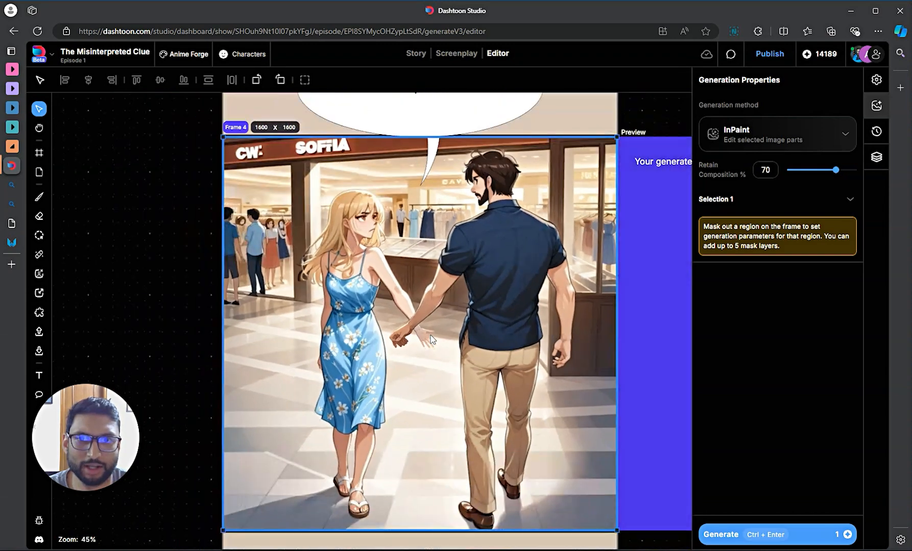
scroll(434, 341, "down", 1)
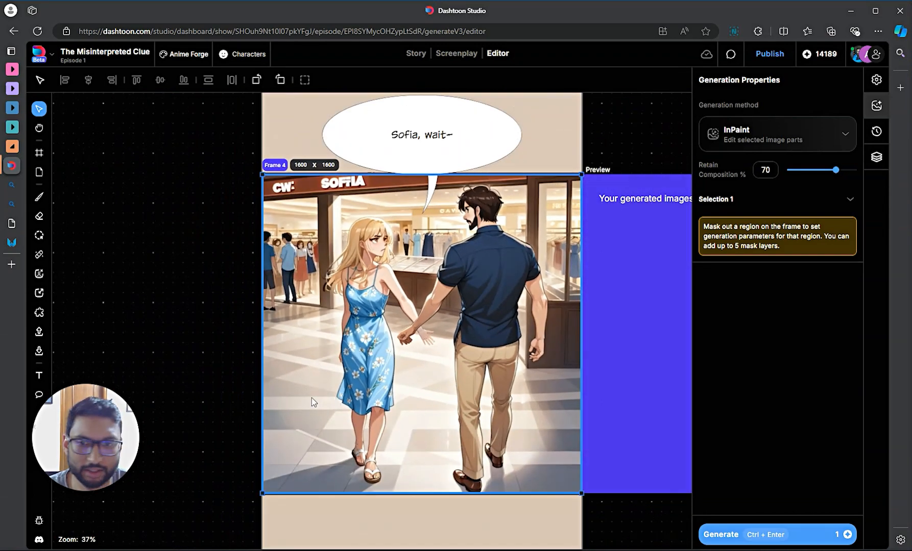
- Add a text box in the mall panel and begin typing a capitalised caption
key("t")
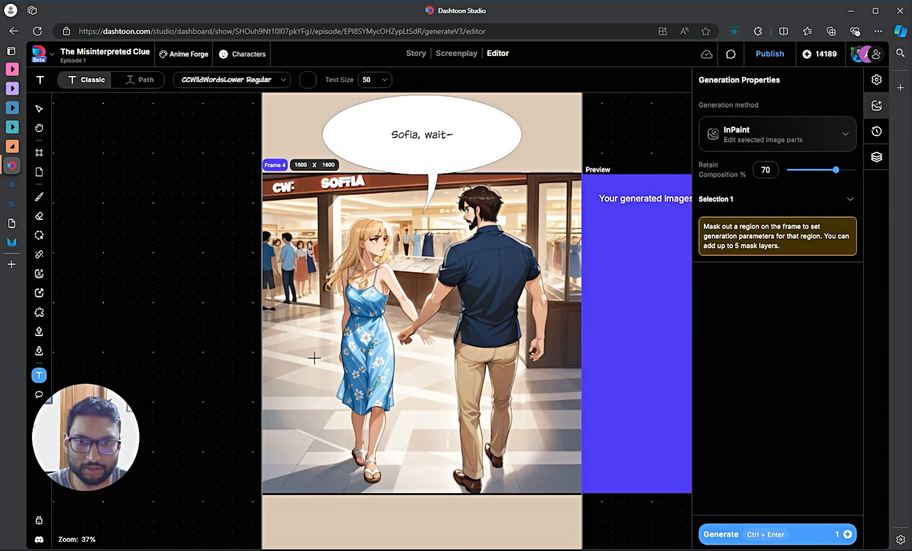
left_click(414, 357)
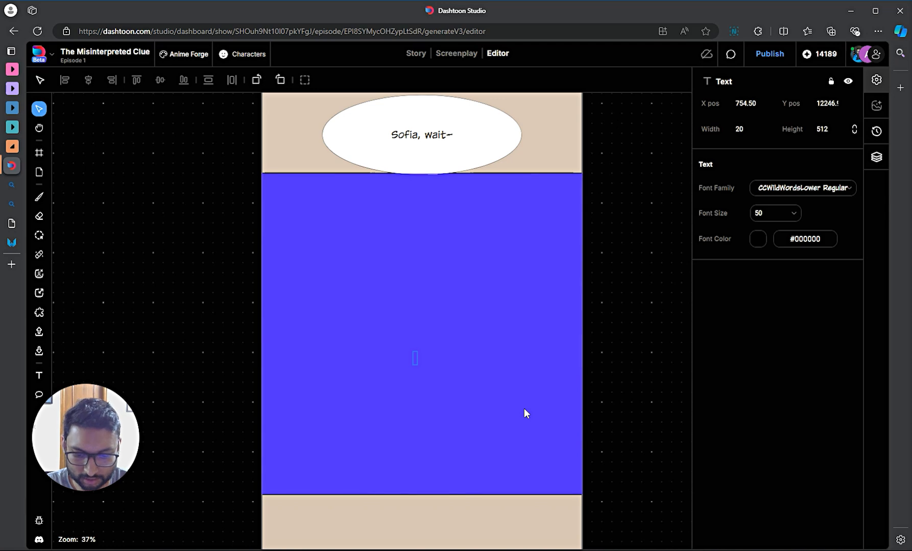
key("Caps_Lock")
type("MEA")
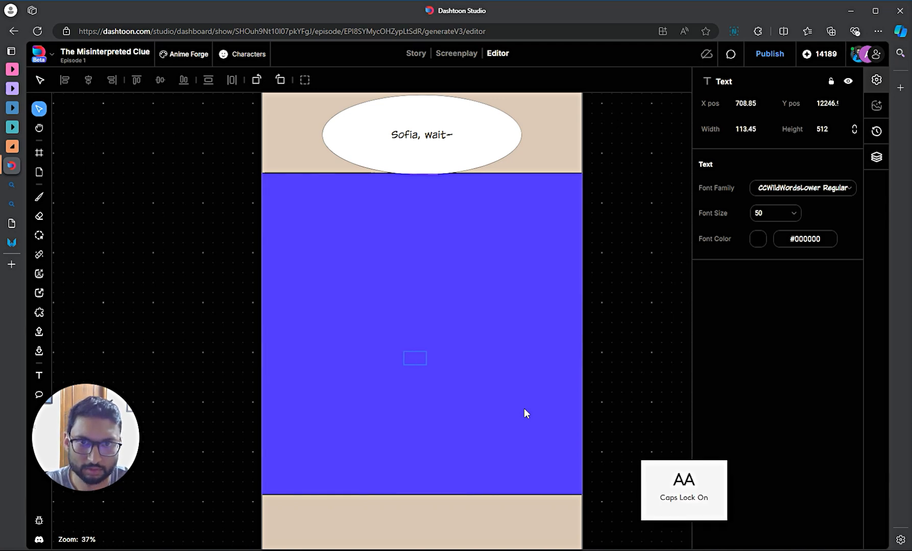
type("ER")
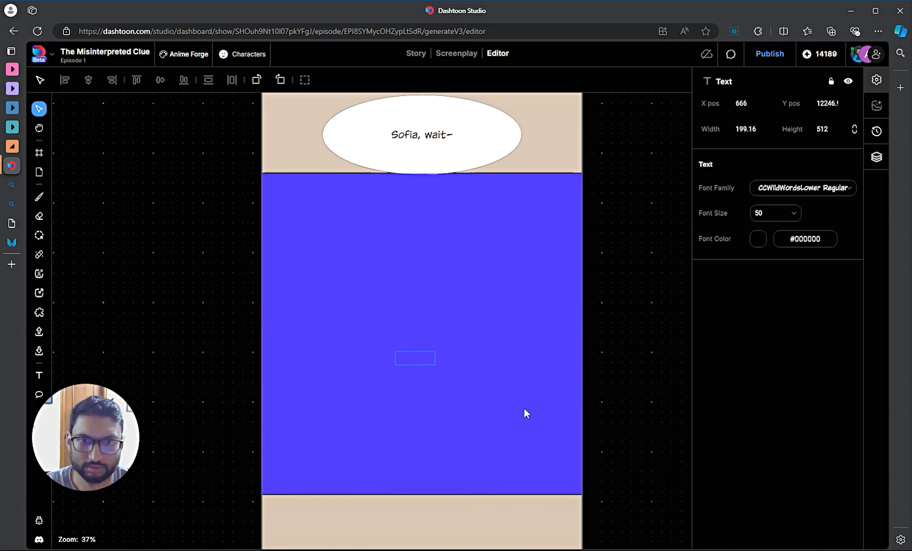
- Finish the new caption text and centre Frame 4 on screen
left_click(648, 370)
left_click(476, 381)
scroll(408, 354, "up", 5)
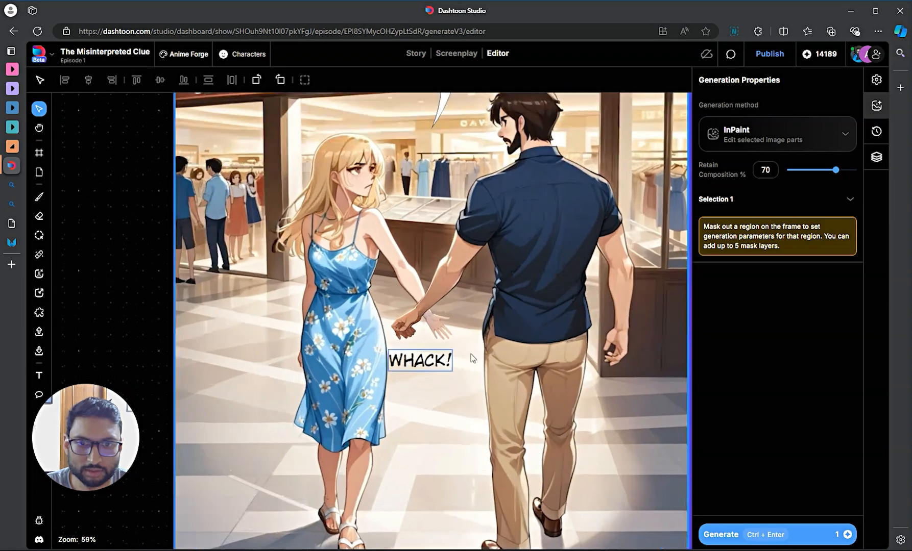
scroll(473, 359, "up", 3)
scroll(594, 364, "down", 11)
scroll(511, 351, "up", 5)
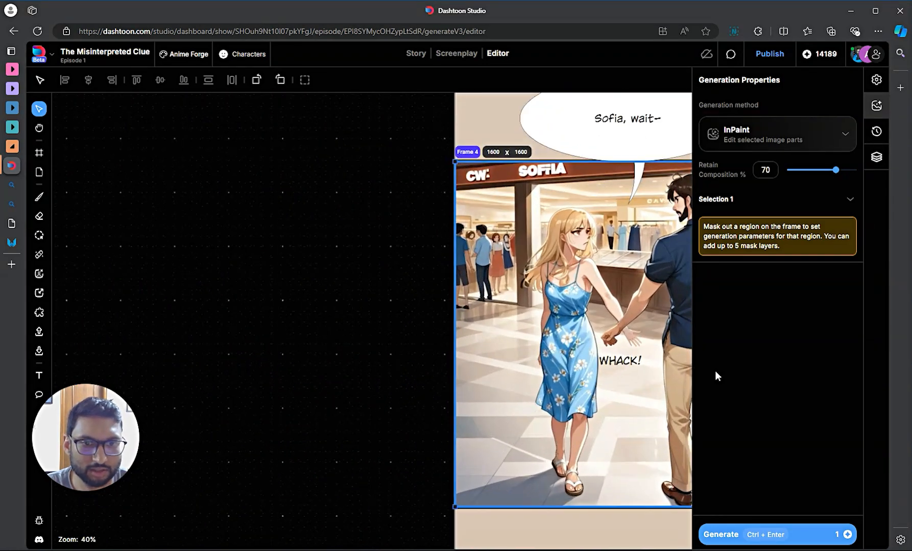
left_click_drag(248, 379, 31, 385)
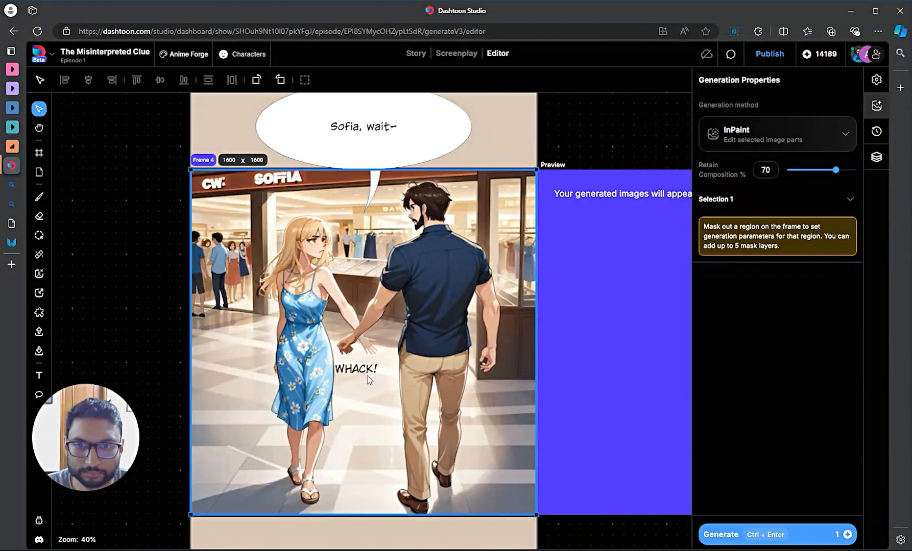
- Move WHACK! below the panel, tilt it about 20°, and set it in BANGERS
left_click(367, 372)
left_click(382, 360)
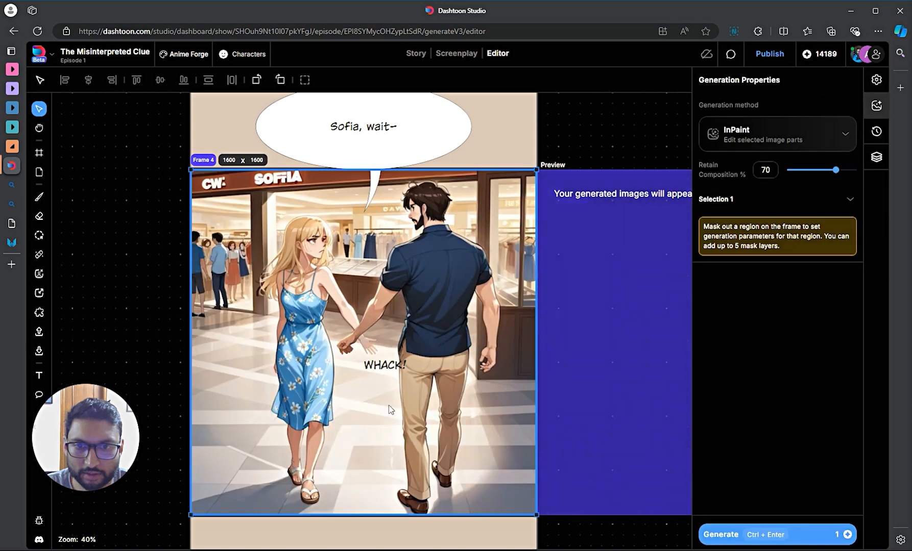
left_click_drag(385, 366, 289, 537)
scroll(329, 533, "down", 3)
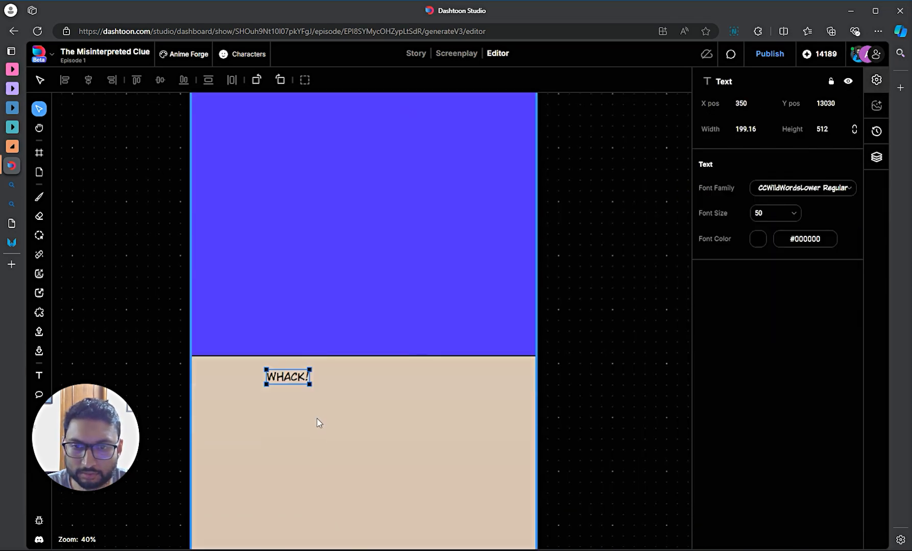
left_click_drag(311, 367, 327, 386)
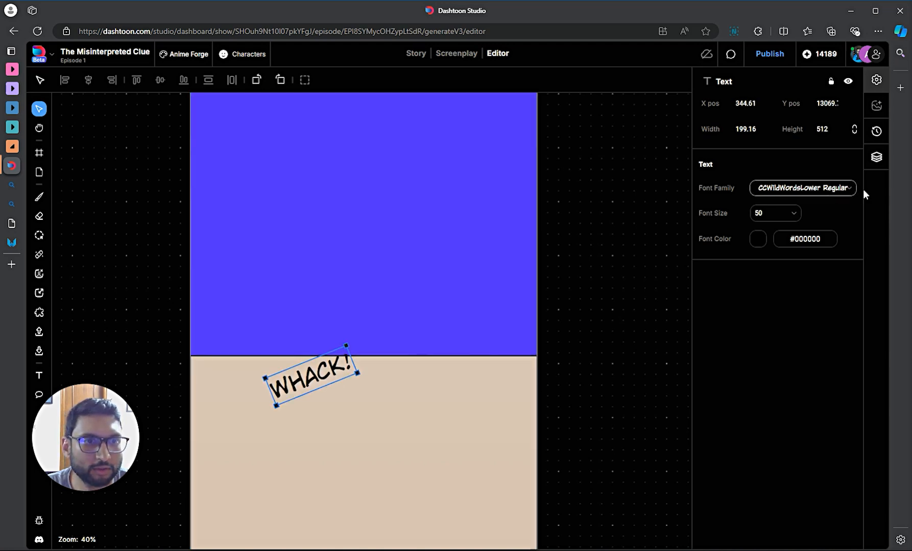
left_click(792, 188)
left_click(781, 237)
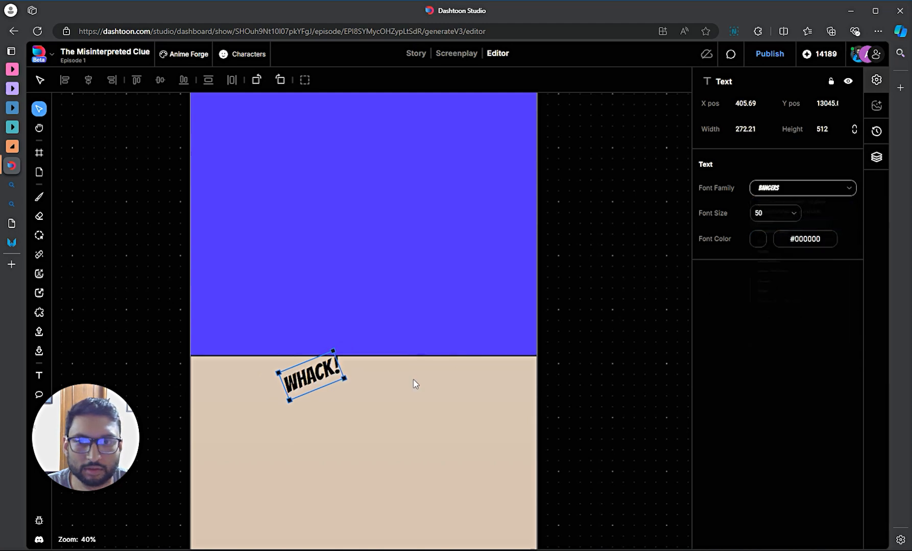
- Move WHACK! back up onto the mall panel, undoing an accidental page move
left_click(393, 415)
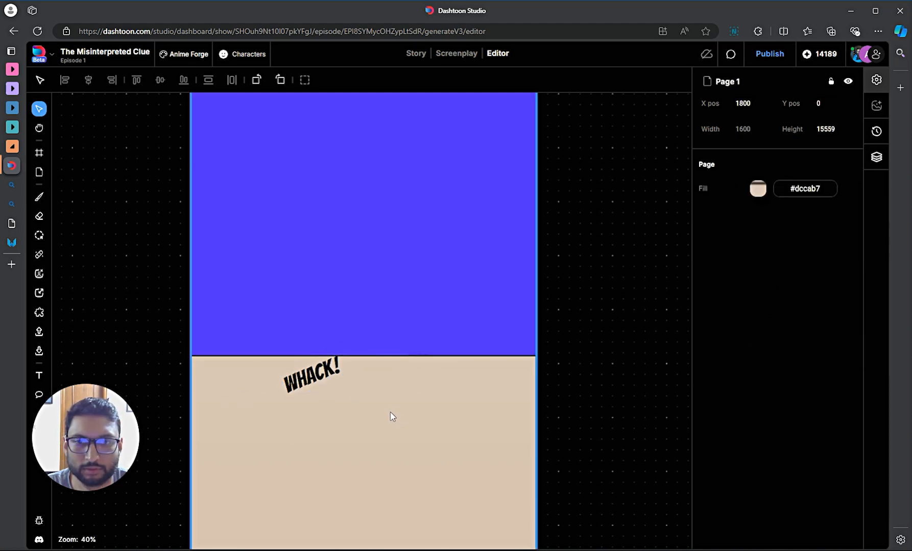
scroll(391, 417, "up", 2)
left_click_drag(313, 479, 328, 449)
key("ctrl+z")
left_click_drag(319, 482, 373, 307)
left_click(388, 380)
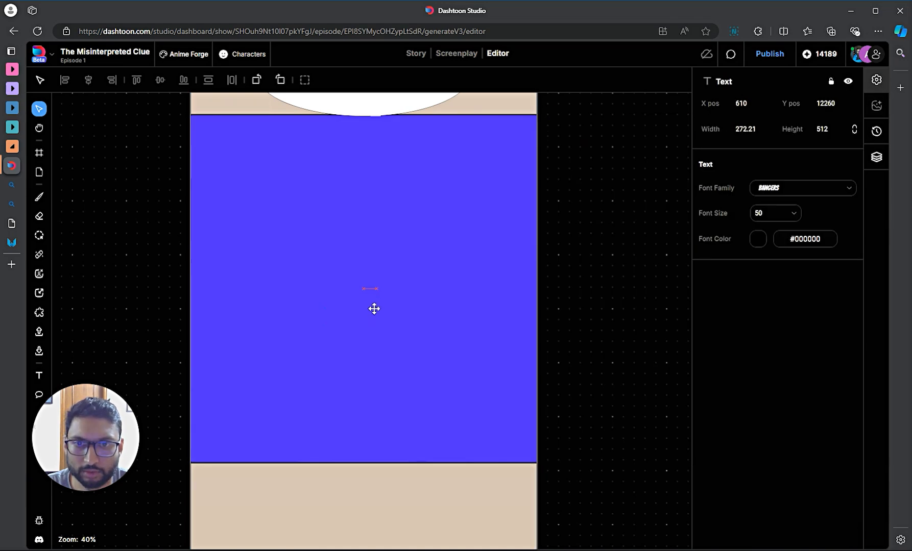
- Review Frame 4's generation history, filtered to this frame only
left_click(390, 364)
left_click(876, 131)
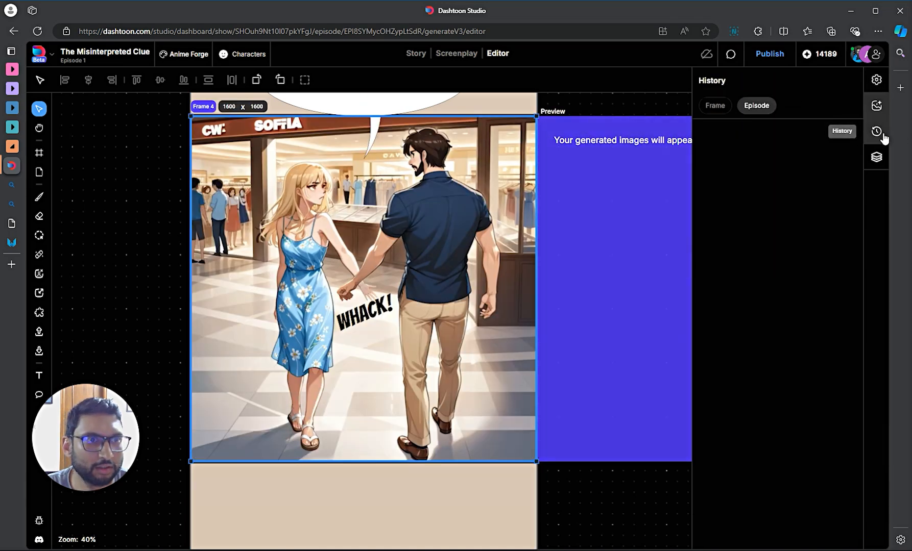
left_click(725, 149)
scroll(715, 161, "down", 1)
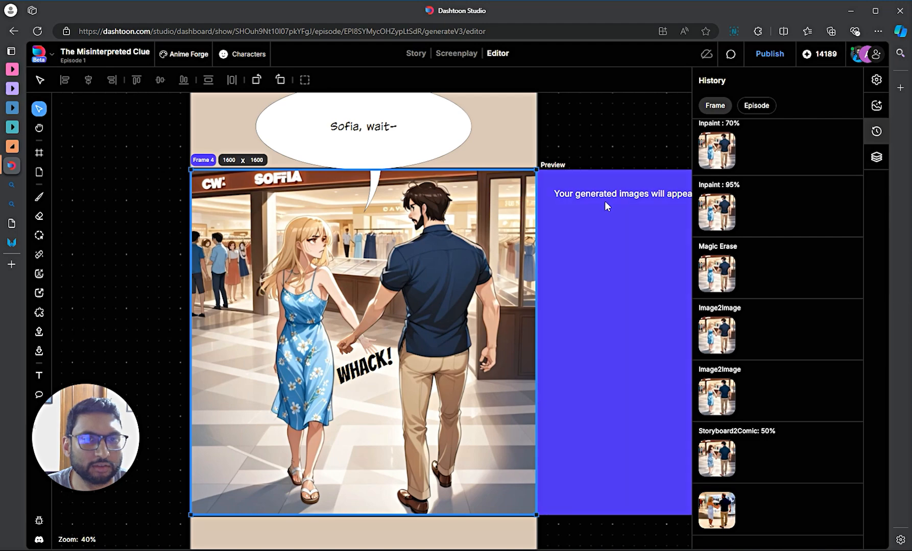
scroll(605, 205, "down", 2)
scroll(607, 210, "up", 2)
scroll(595, 319, "down", 5)
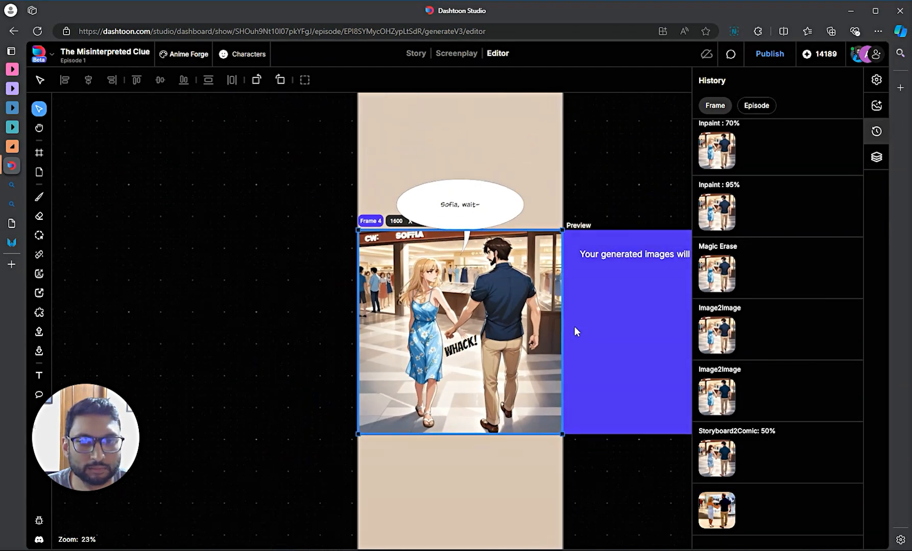
scroll(562, 457, "right", 4)
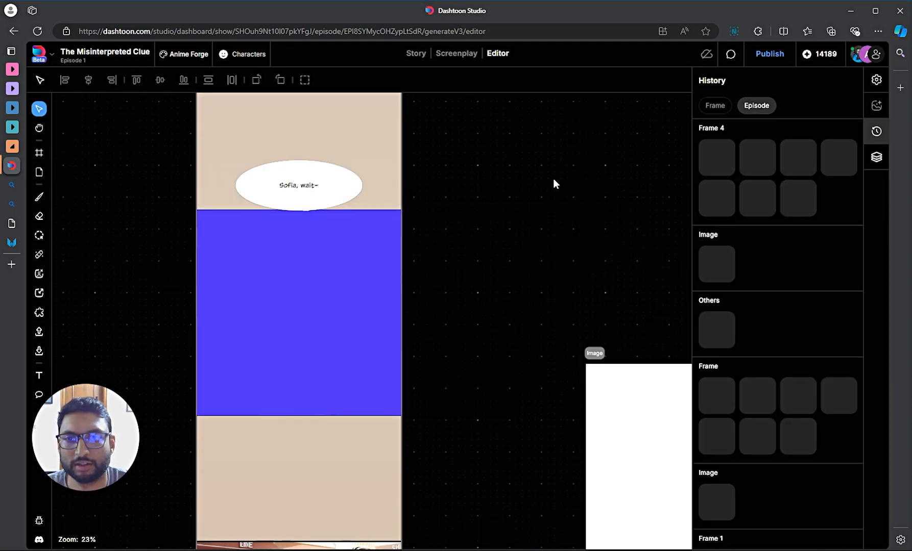
scroll(434, 246, "down", 1)
- Place the Frame 4 mall image back on the page under the 'Sofia, wait-' bubble
left_click(348, 238)
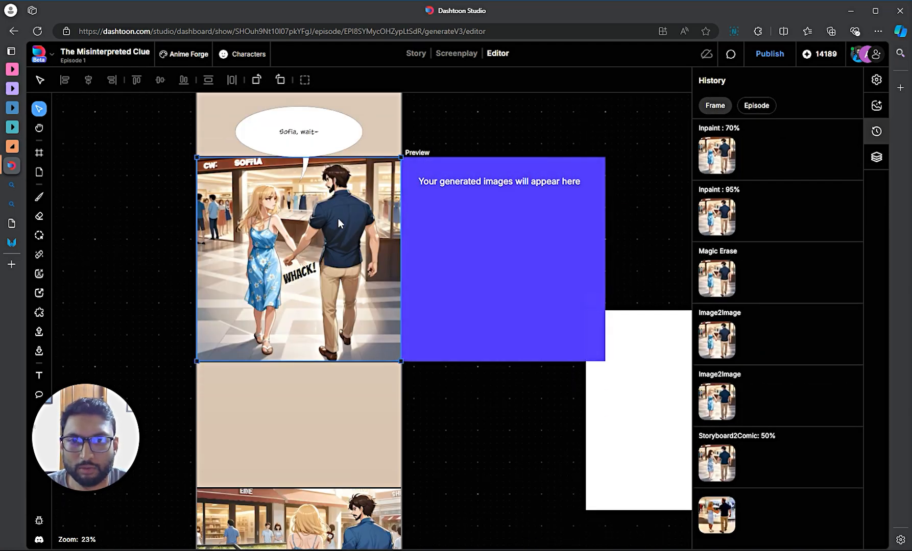
left_click(127, 145)
left_click_drag(366, 166, 536, 148)
left_click(593, 235)
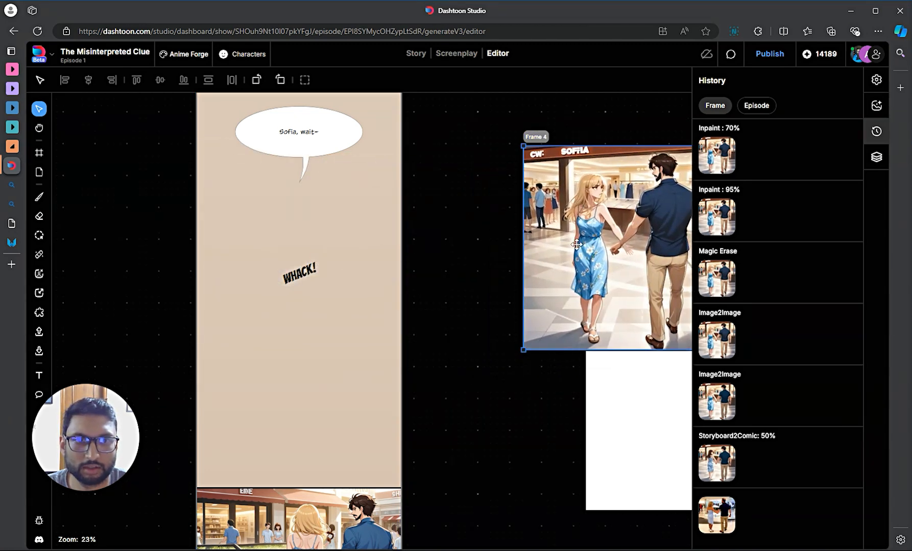
left_click_drag(576, 245, 264, 247)
- Send the mall image backward behind WHACK! and the bubble, then move the bubble down-left
right_click(364, 235)
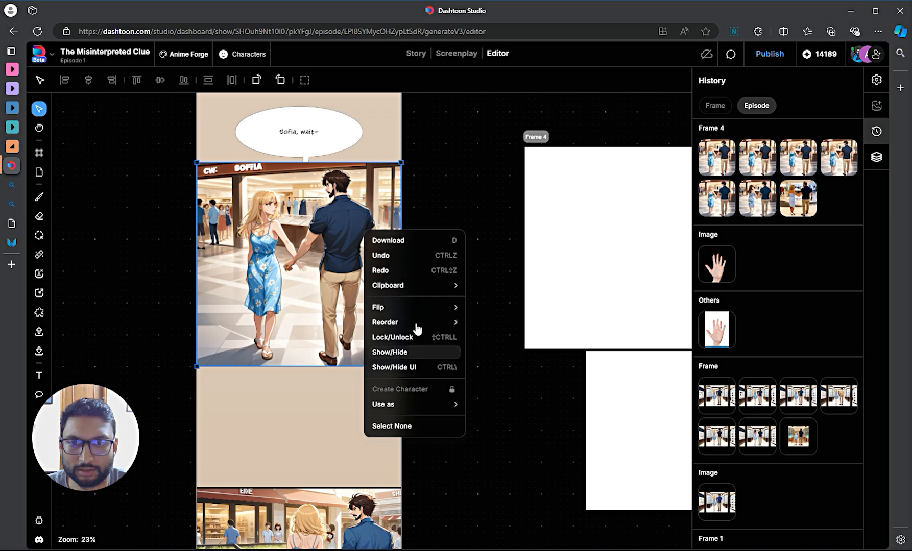
mouse_move(458, 327)
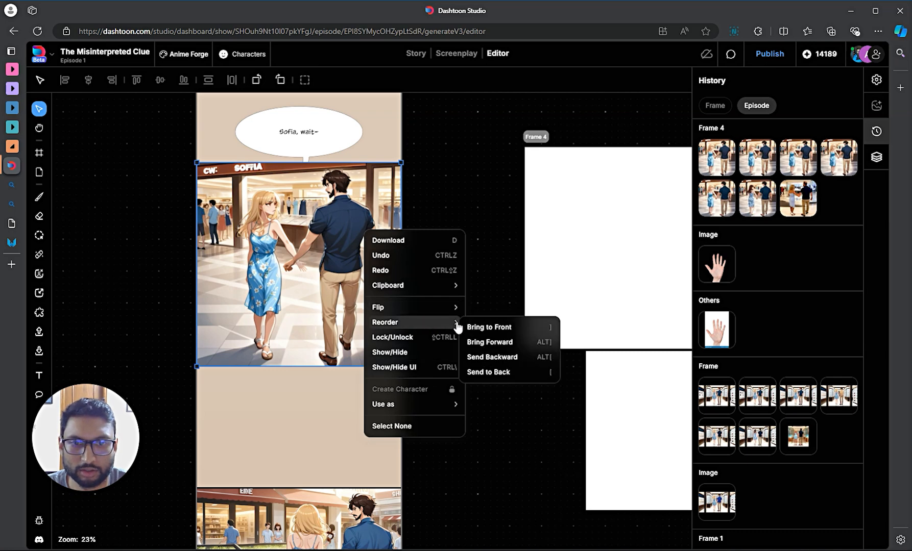
left_click(507, 358)
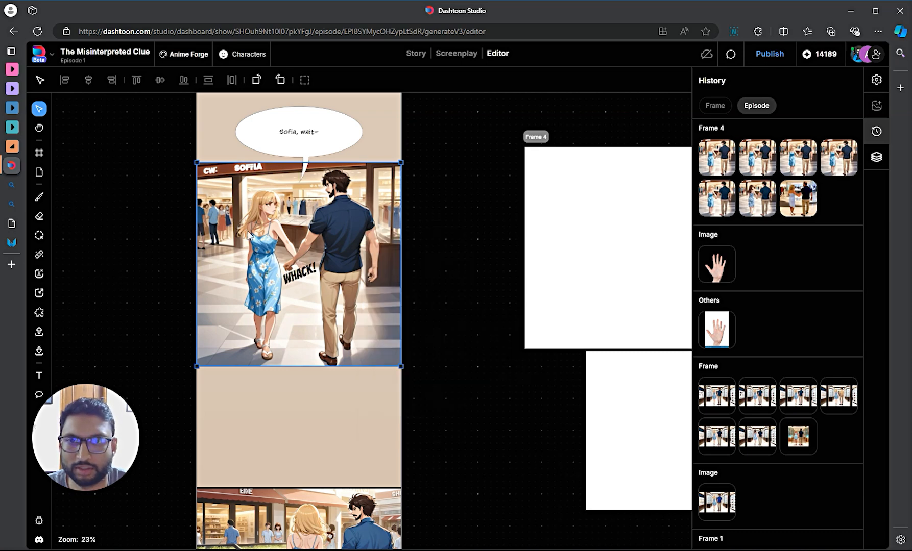
scroll(249, 236, "up", 4)
scroll(282, 249, "down", 4)
left_click_drag(317, 143, 374, 197)
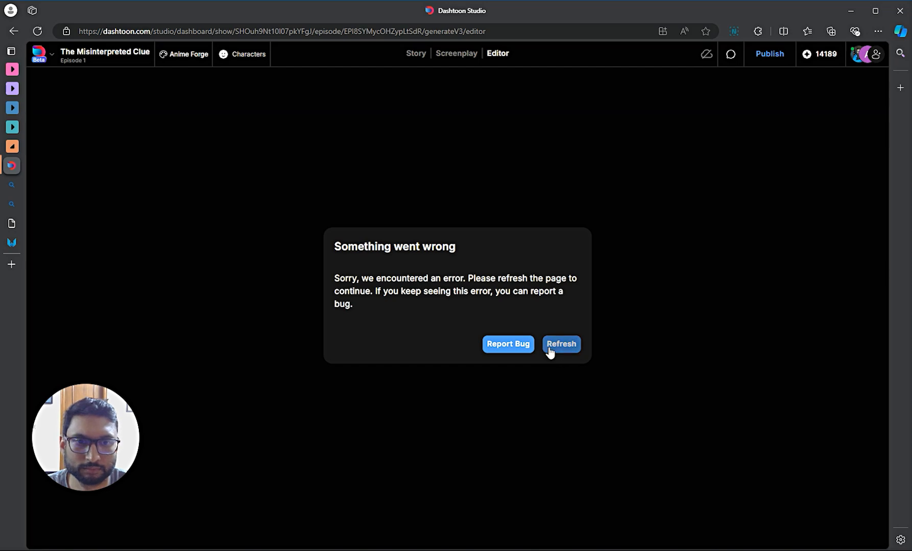
- Refresh the crashed editor and accept the inpainted image into Frame 4
left_click(550, 350)
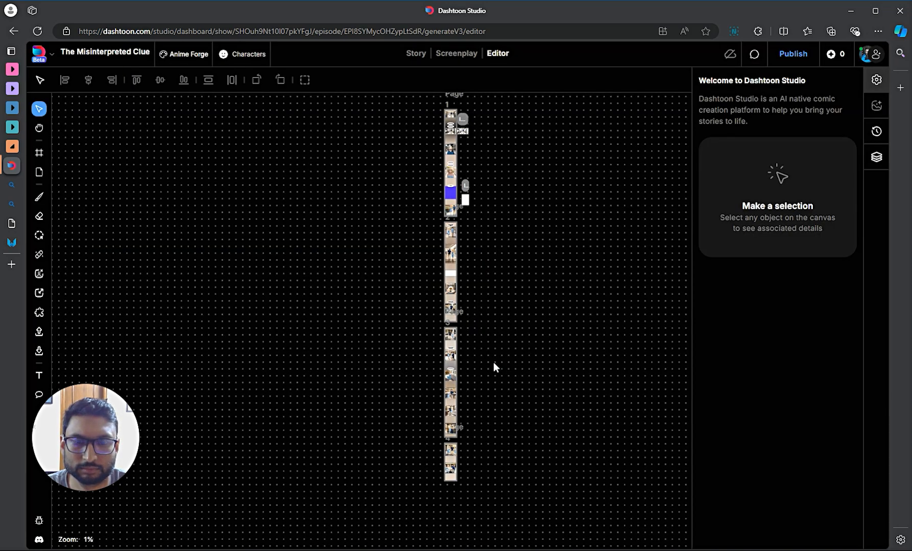
scroll(454, 194, "up", 8)
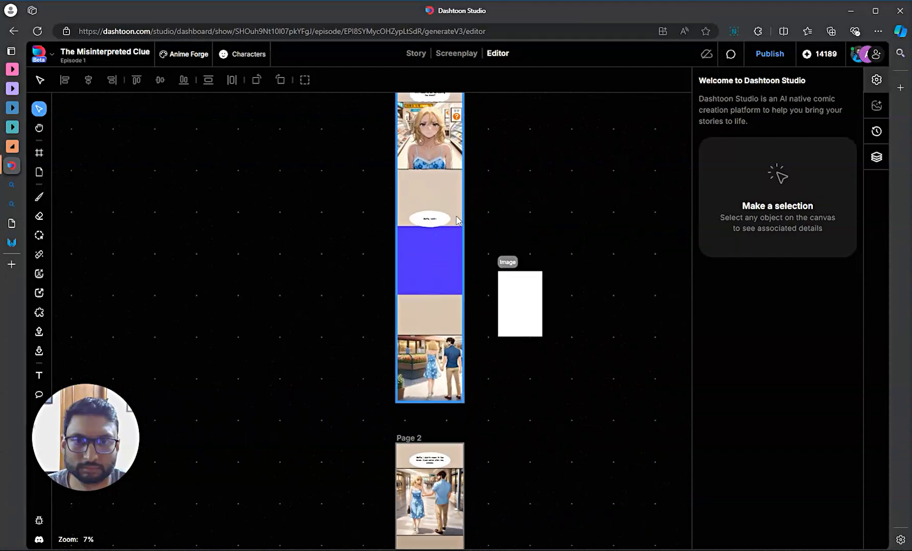
left_click(385, 336)
scroll(399, 319, "up", 4)
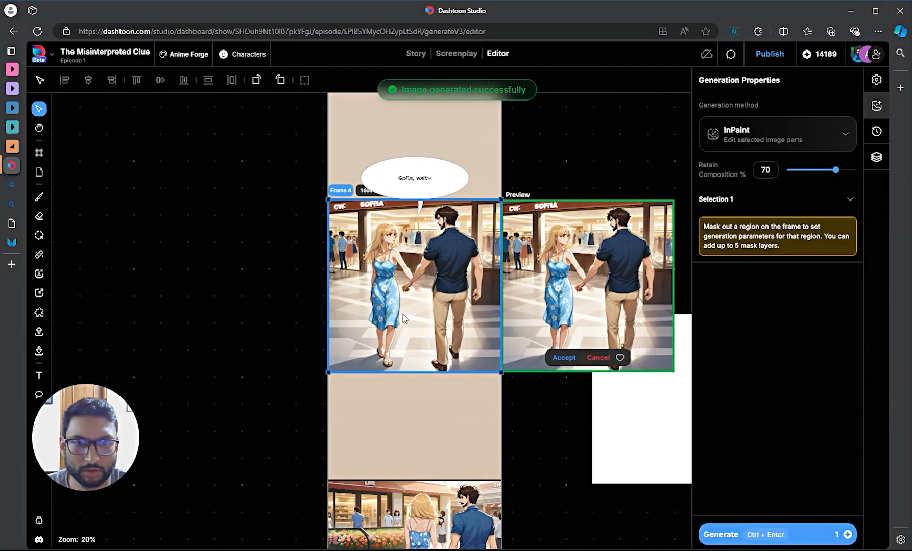
left_click_drag(576, 459, 452, 470)
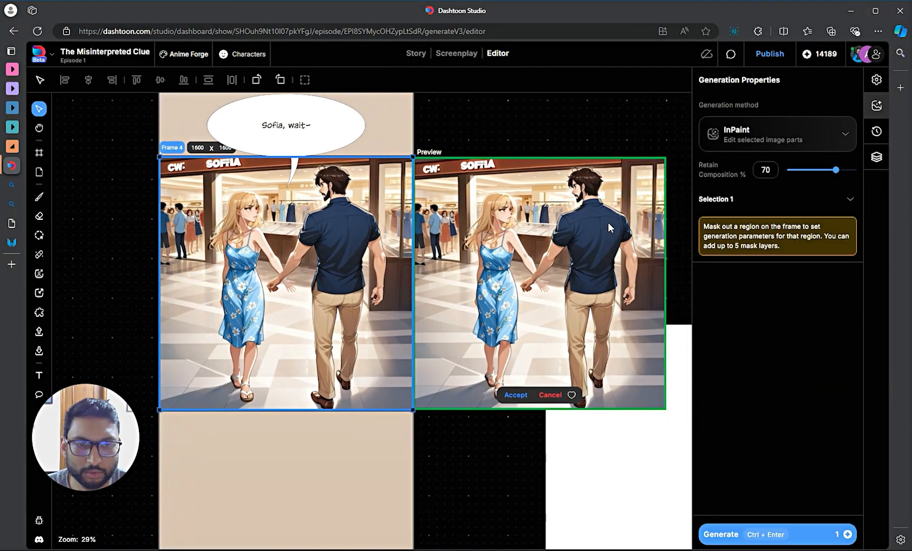
scroll(608, 224, "up", 3)
scroll(605, 238, "down", 3)
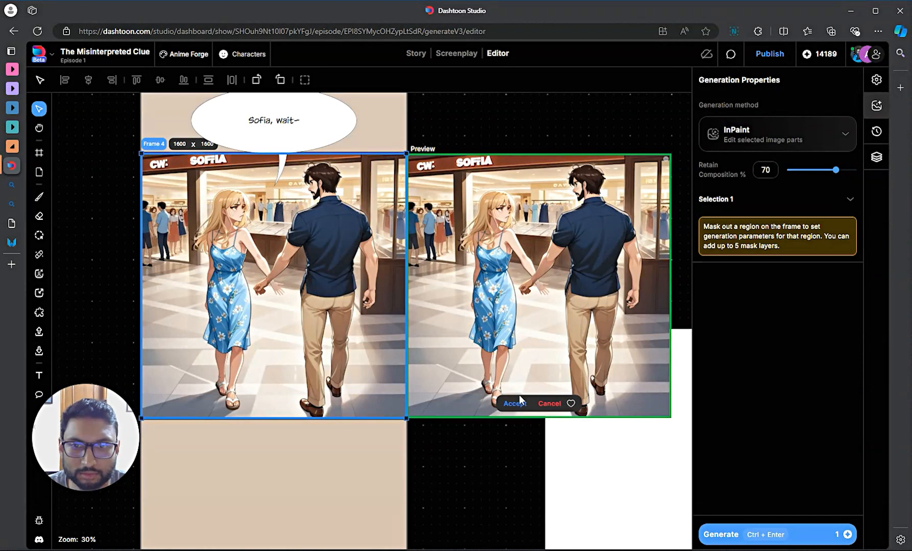
left_click(514, 403)
- Undo accidental moves of Page 1 and Frame 4 with Ctrl+Z
scroll(381, 393, "down", 2)
left_click(329, 425)
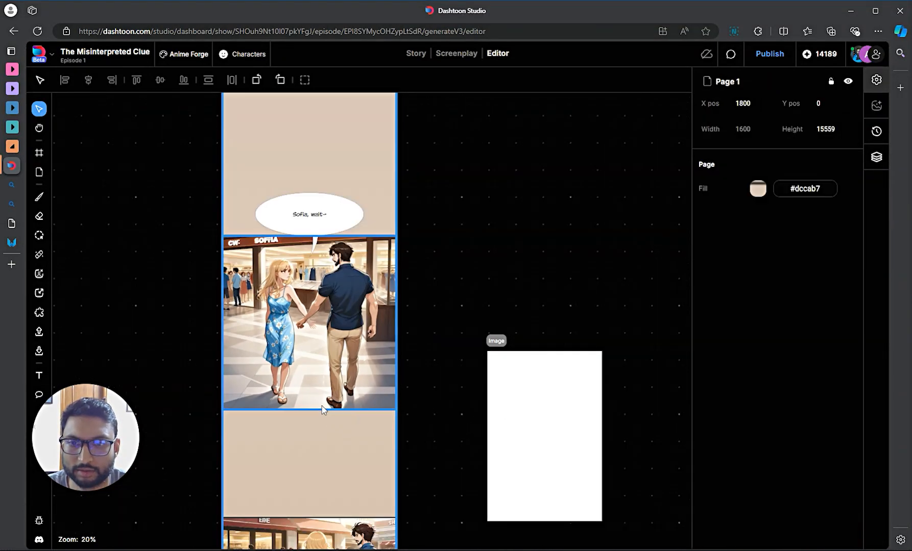
left_click_drag(346, 332, 493, 313)
key("ctrl+z")
left_click(373, 319)
key("ctrl+z")
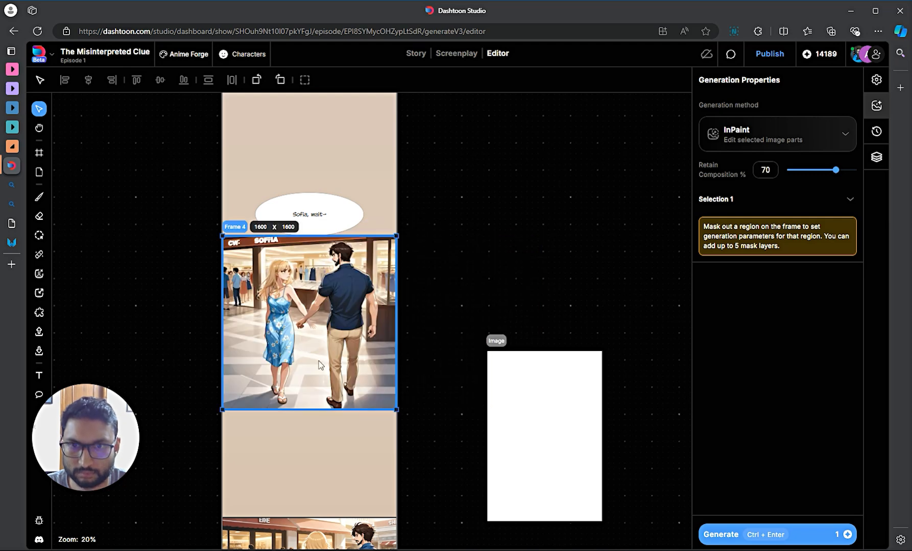
- Add a WHACK! text box inside Frame 4 and set its font to BANGERS
left_click(39, 376)
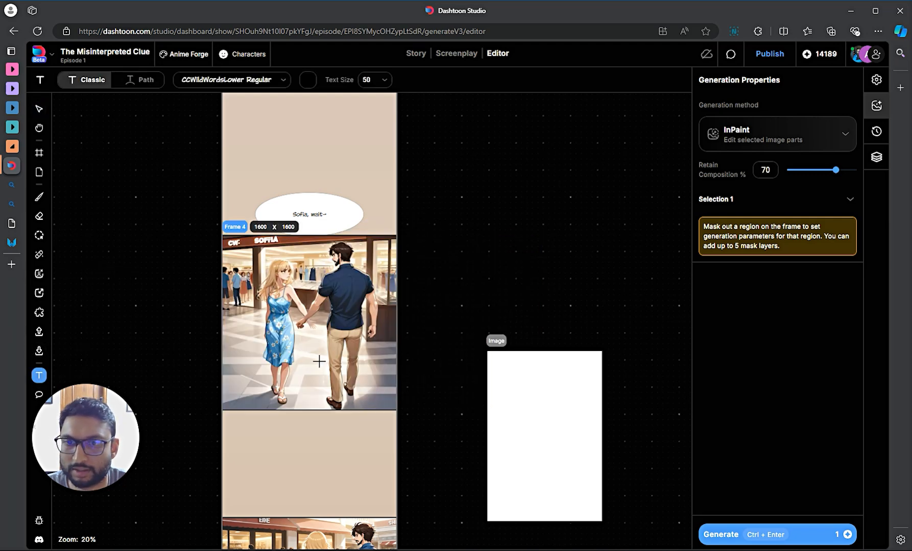
left_click(306, 339)
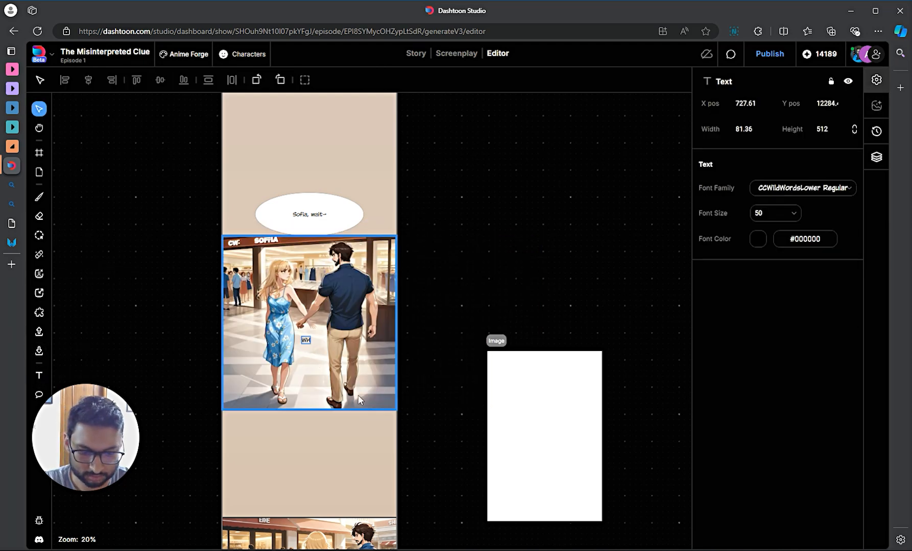
key("ctrl+a")
scroll(460, 327, "up", 1)
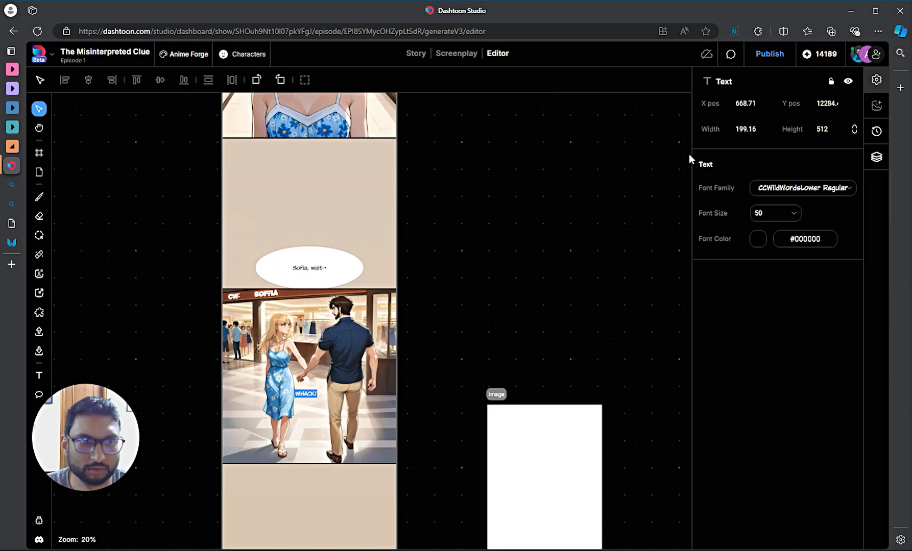
left_click(831, 191)
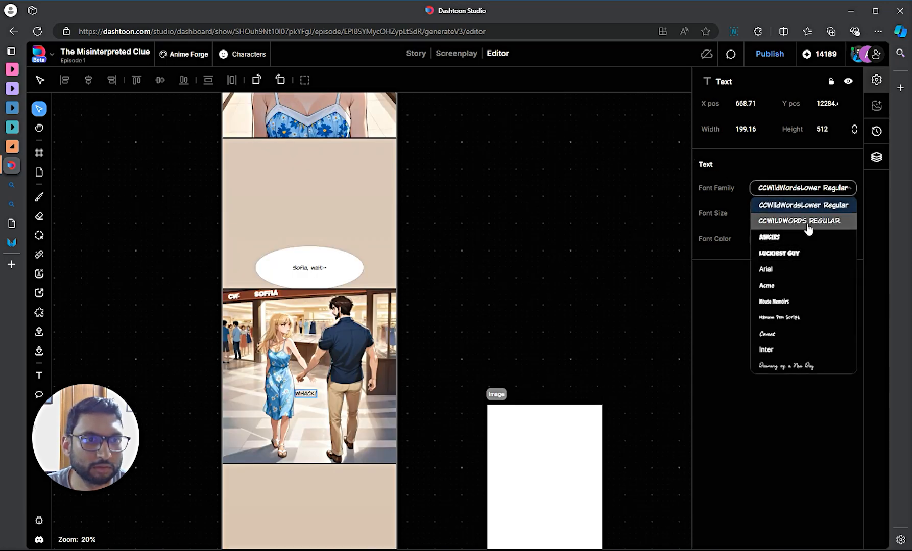
left_click(804, 236)
scroll(259, 431, "up", 5)
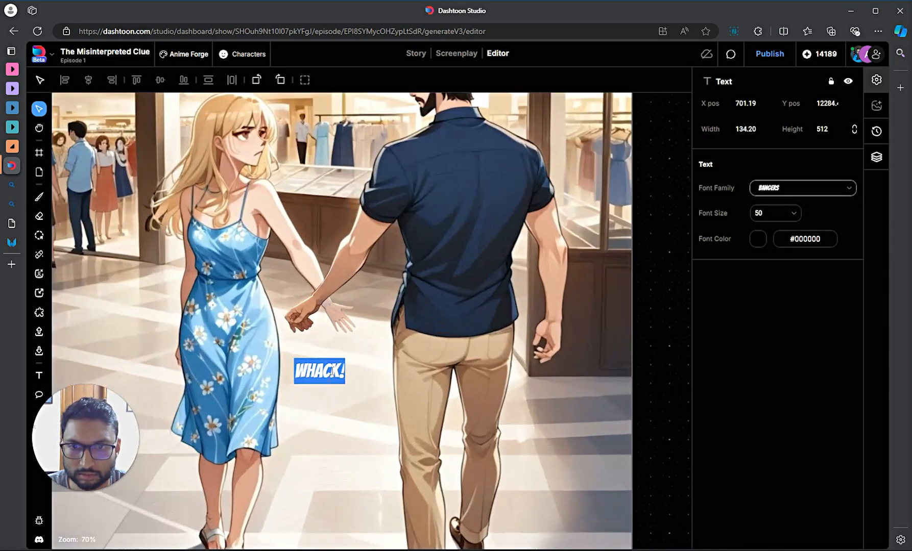
- Tilt the WHACK! text counter-clockwise and shift it between the couple
left_click(350, 368)
left_click(333, 375)
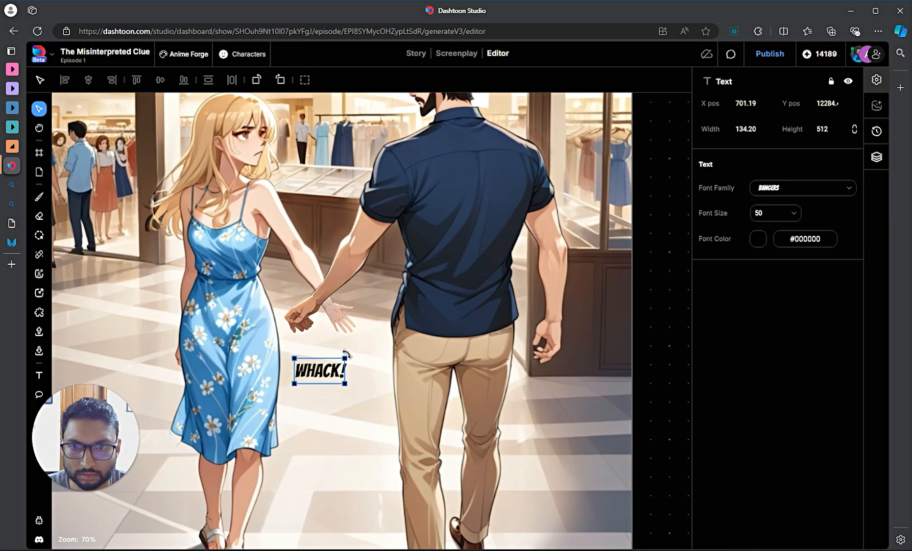
left_click_drag(352, 345, 341, 331)
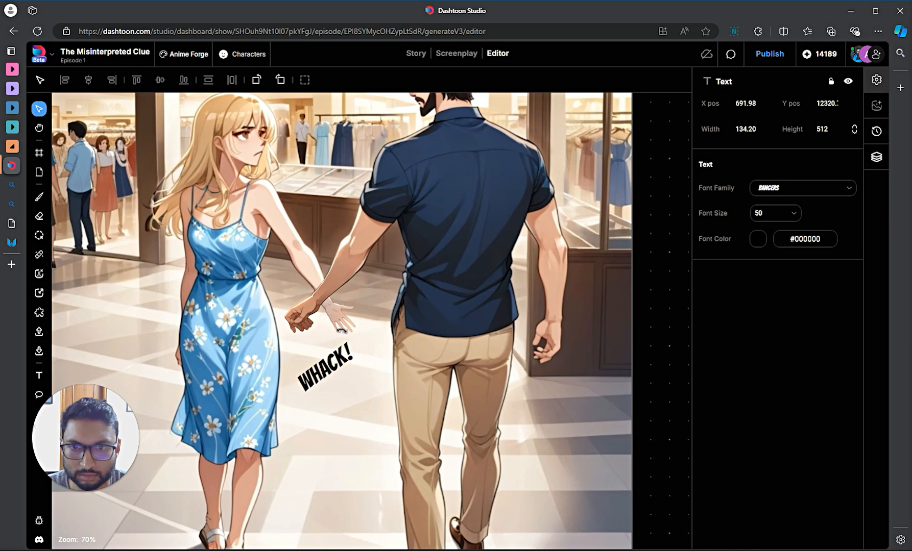
left_click_drag(327, 365, 362, 360)
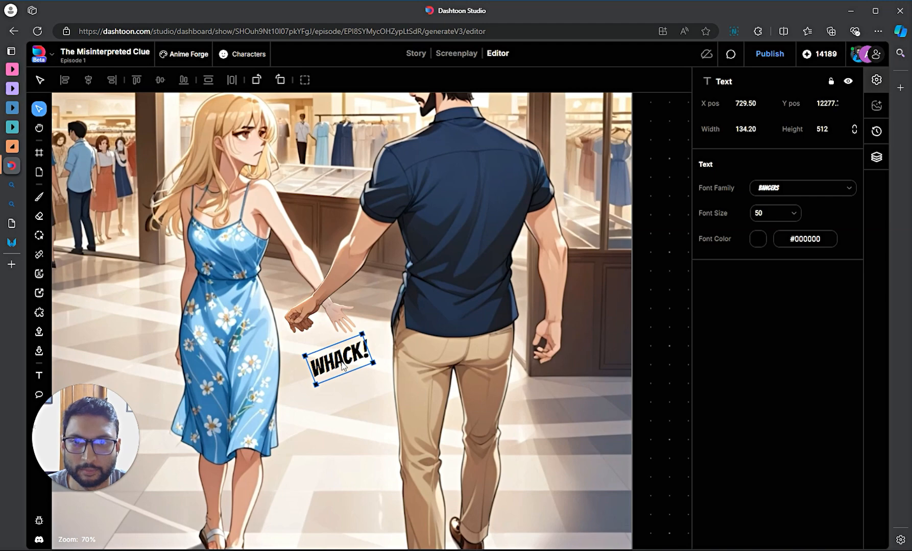
- Move the 'Sofia, wait-' speech bubble down onto the mall panel
scroll(348, 407, "down", 5)
left_click(358, 144)
left_click_drag(359, 144, 331, 175)
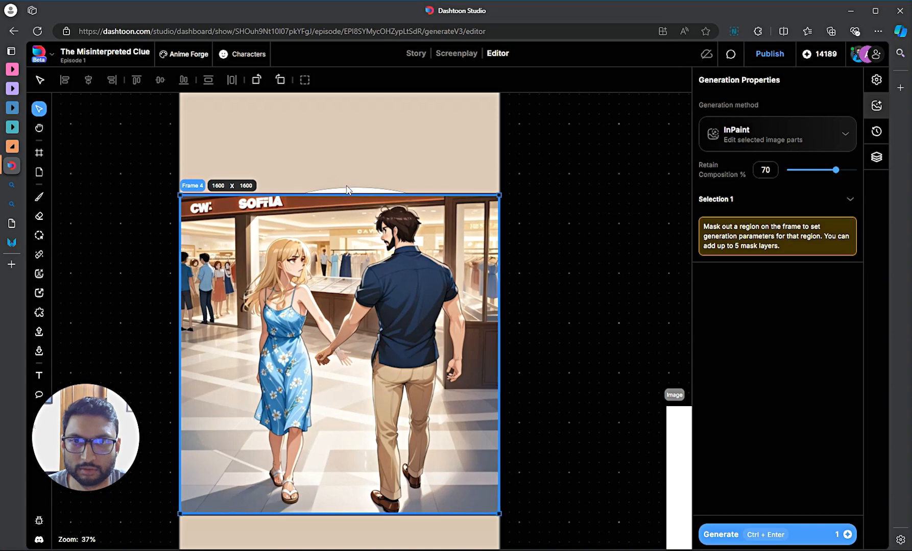
- Nudge Frame 4 back into place on Page 1, undoing an accidental page move
left_click_drag(196, 186, 196, 210)
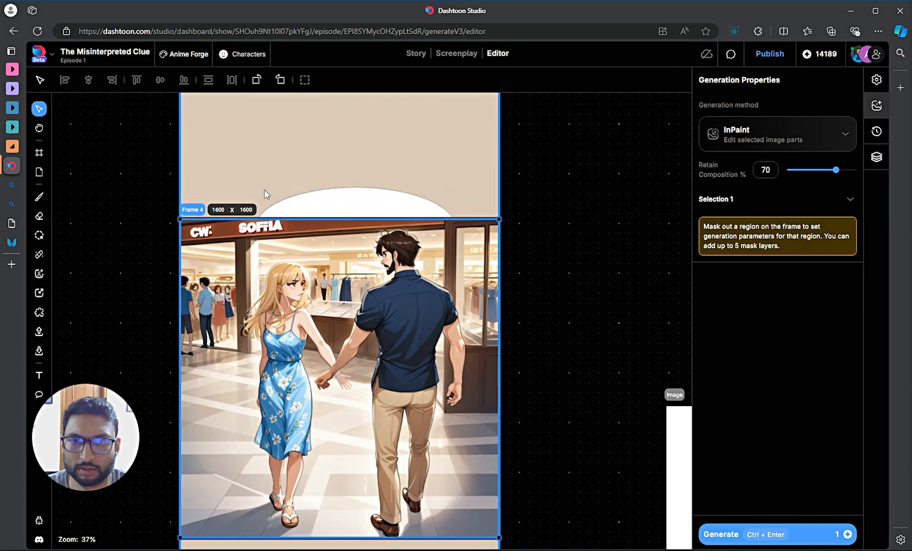
left_click_drag(382, 204, 446, 230)
key("ctrl+z")
left_click(361, 196)
left_click(195, 227)
left_click_drag(193, 209, 193, 194)
- Narrow the 'Sofia, wait-' bubble to width 370 so it wraps onto two lines at the panel's top right
left_click(455, 273)
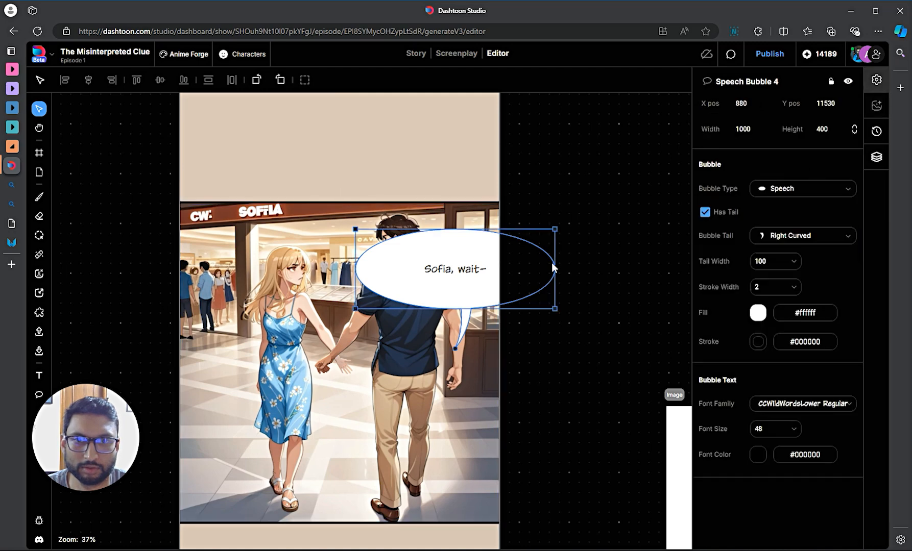
left_click_drag(556, 266, 469, 262)
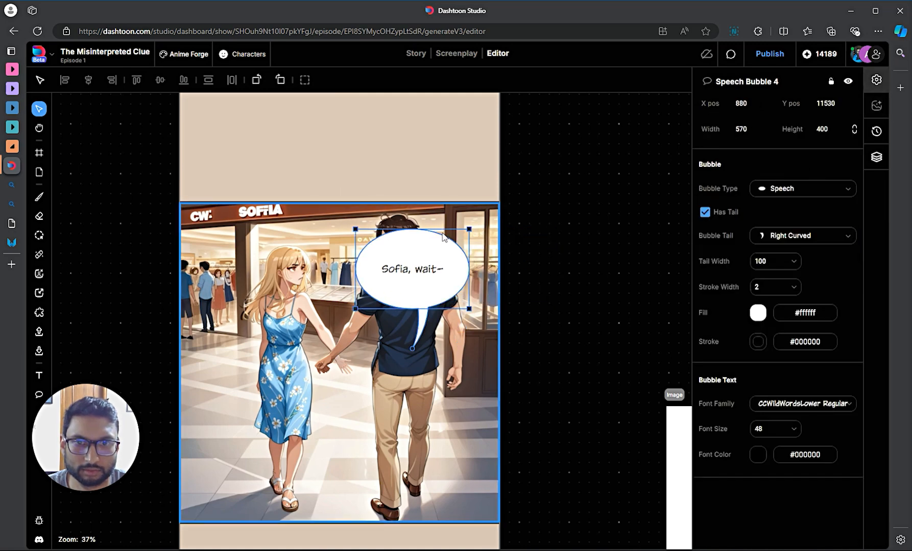
left_click_drag(435, 230, 461, 219)
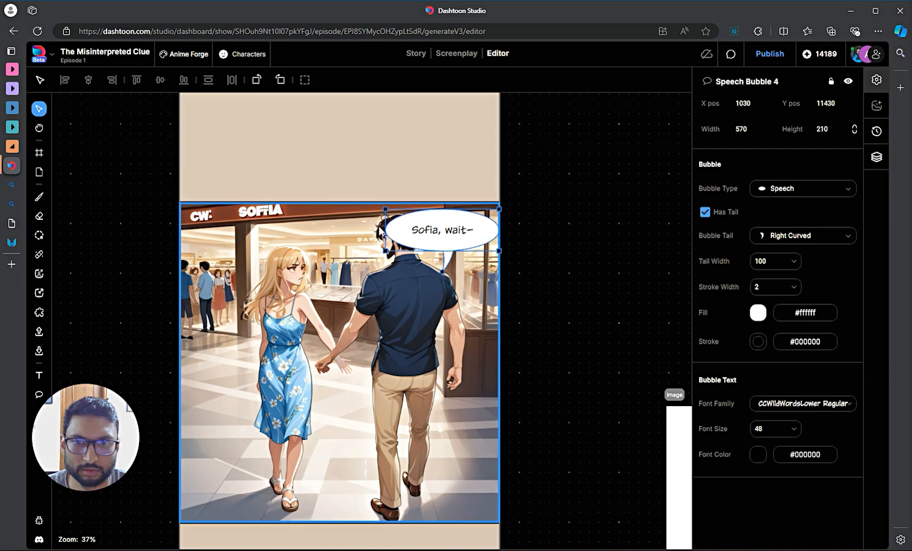
left_click_drag(393, 231, 436, 228)
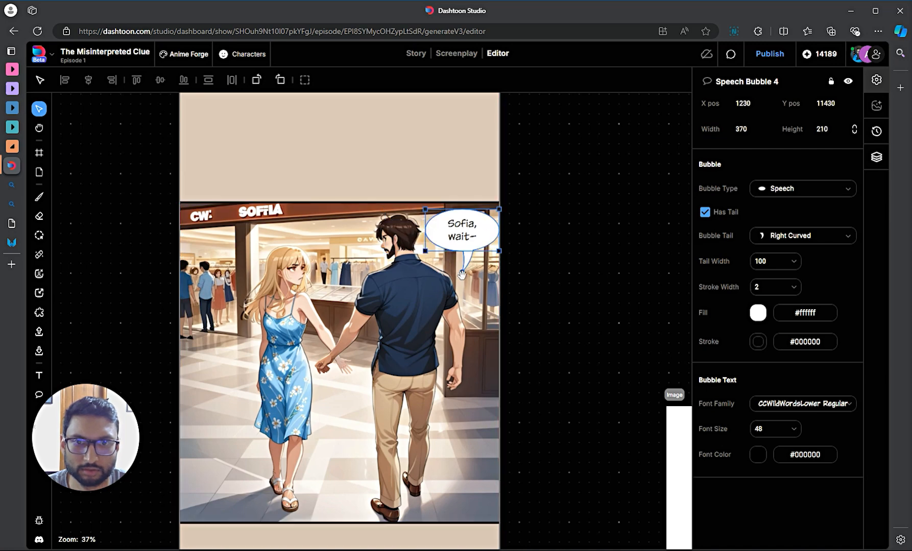
left_click(571, 314)
left_click_drag(498, 241, 488, 232)
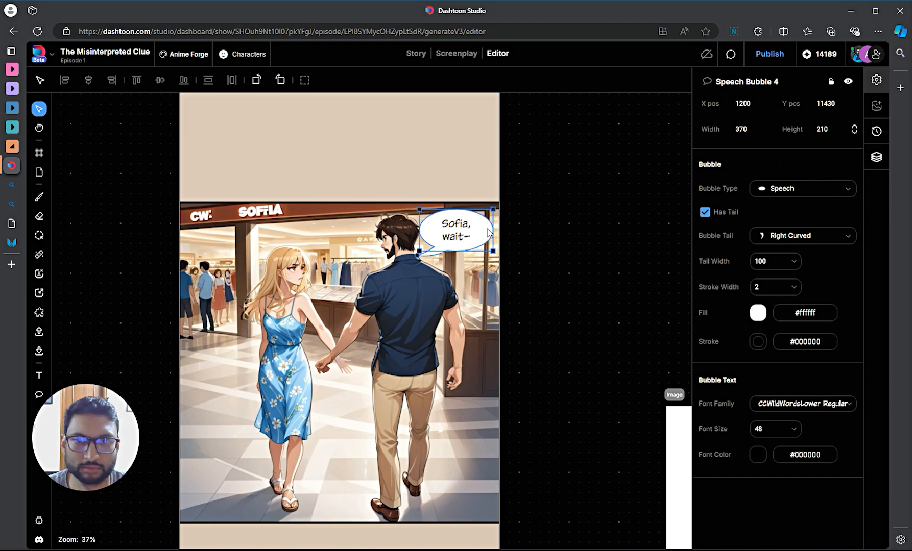
left_click(603, 253)
scroll(603, 252, "down", 2)
scroll(603, 253, "down", 5)
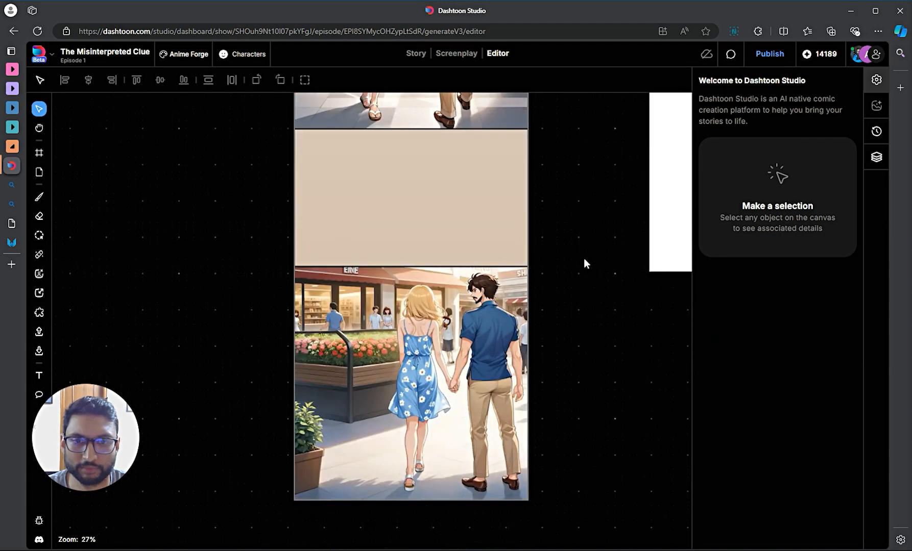
scroll(583, 258, "down", 4)
scroll(583, 258, "down", 1)
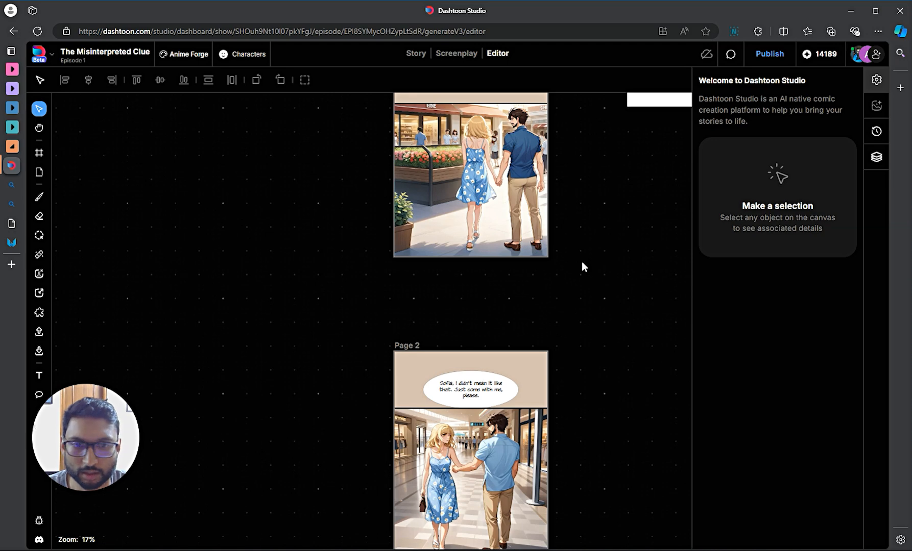
- Select the Page 2 blue-dress mall panel where Bruce catches Sofia's arm to show its prompt
scroll(581, 262, "down", 2)
scroll(581, 261, "down", 5)
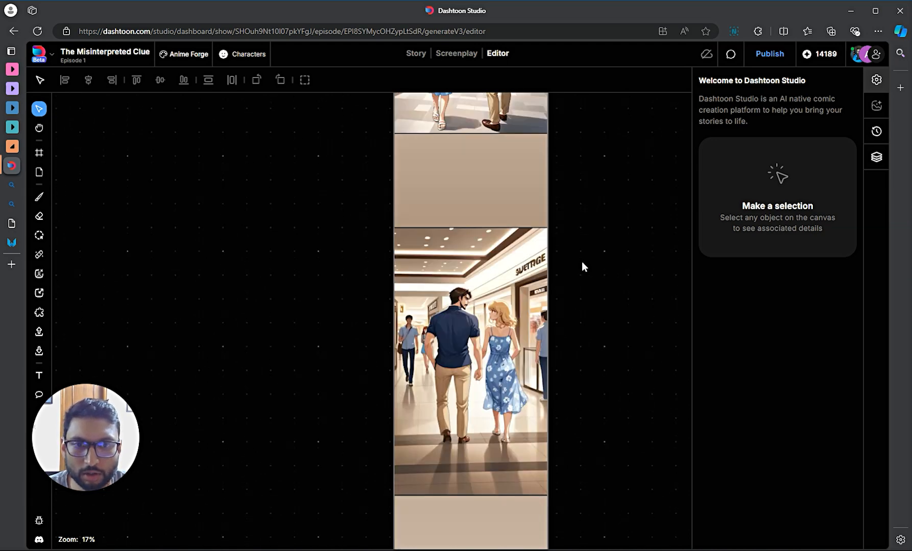
scroll(582, 262, "up", 5)
scroll(582, 261, "down", 3)
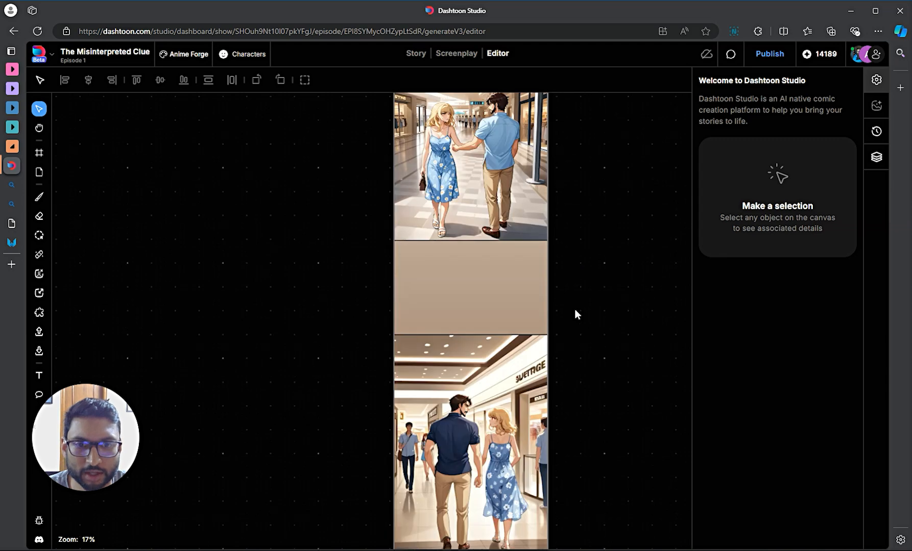
scroll(490, 222, "up", 3)
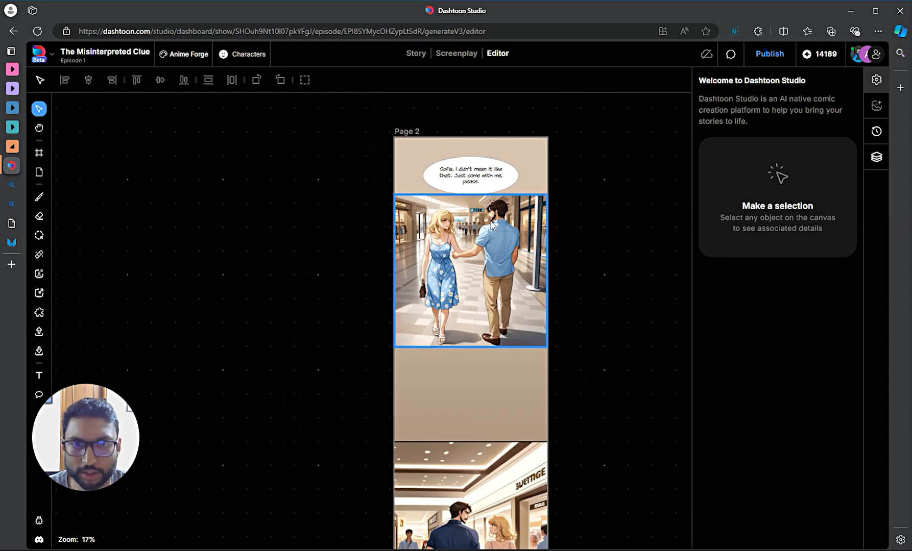
scroll(493, 229, "up", 5)
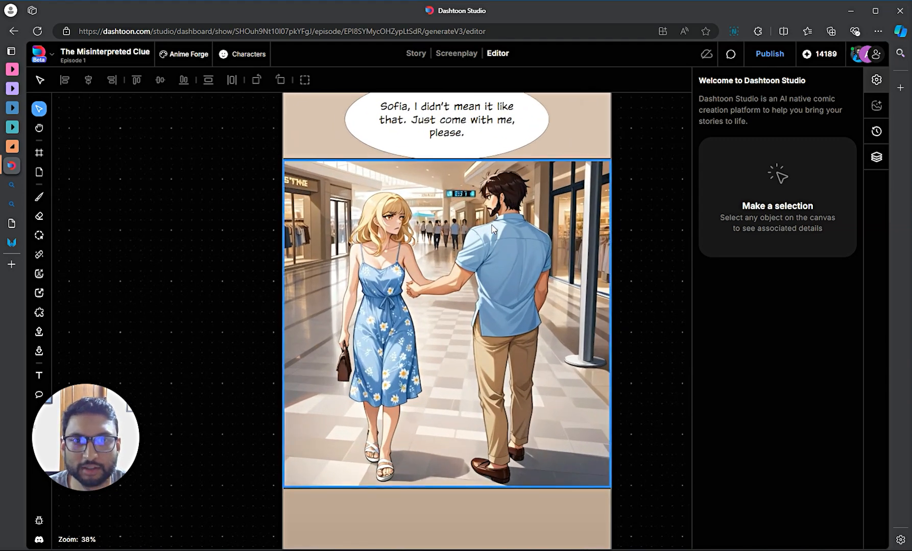
scroll(491, 227, "up", 2)
scroll(490, 226, "down", 1)
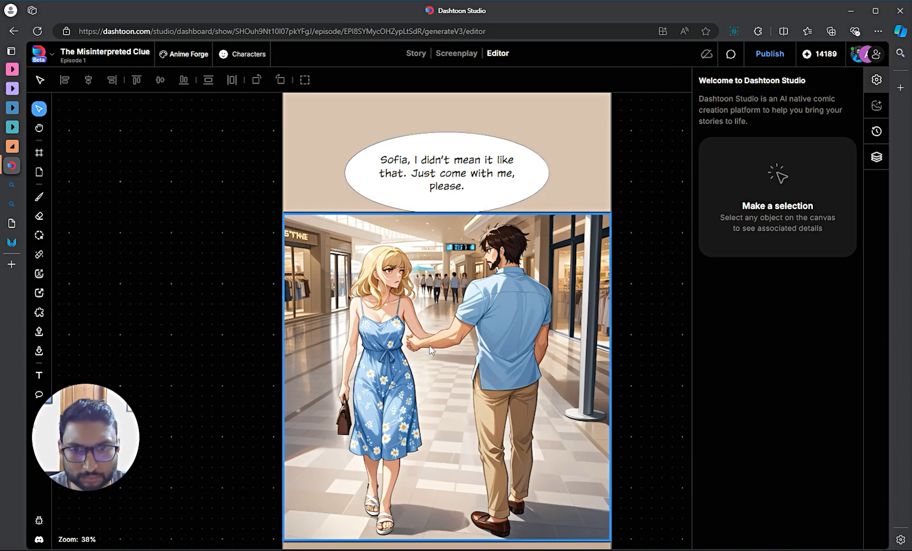
scroll(429, 347, "up", 5)
scroll(397, 339, "down", 2)
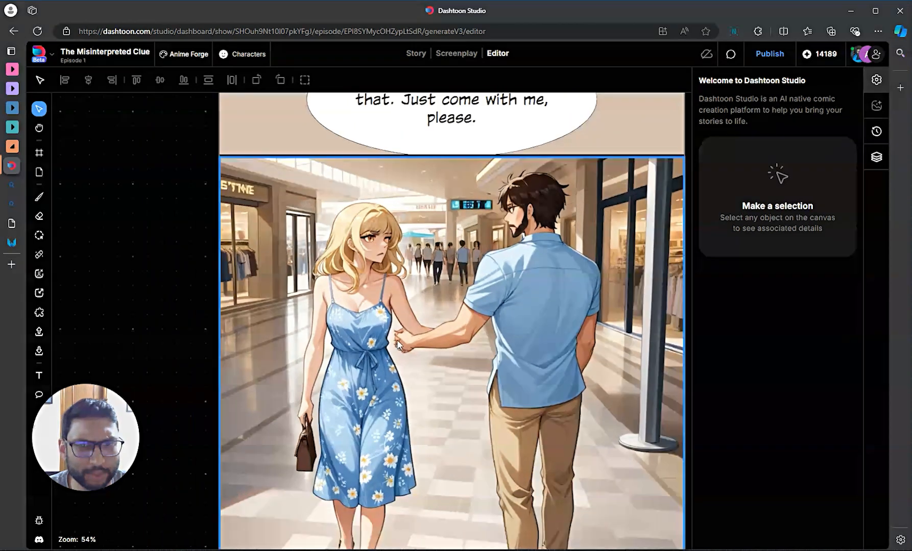
scroll(429, 334, "down", 1)
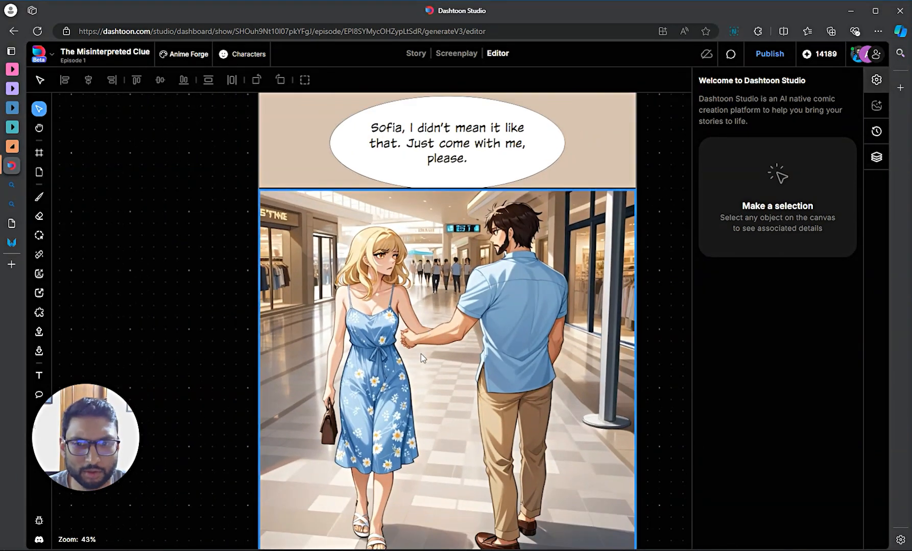
scroll(421, 354, "down", 6)
scroll(421, 354, "down", 3)
scroll(400, 286, "up", 3)
scroll(366, 172, "up", 2)
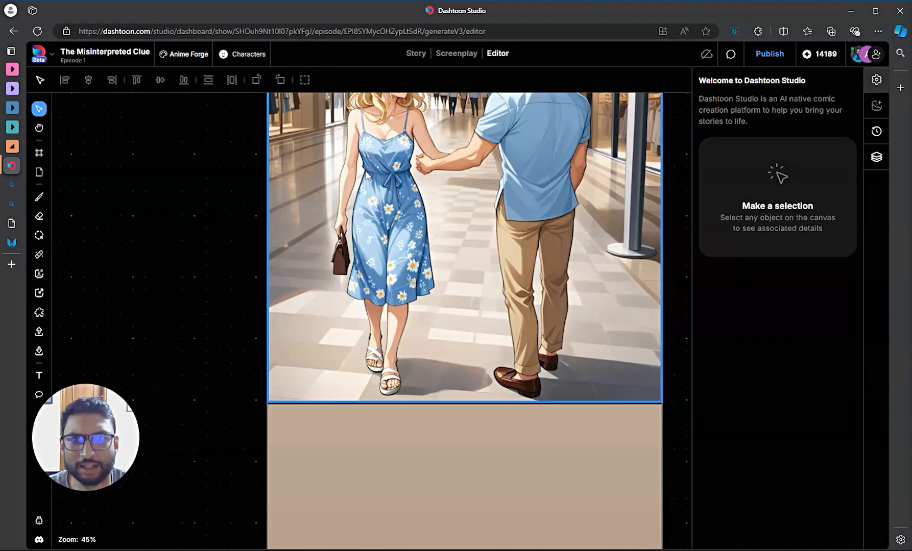
left_click(337, 241)
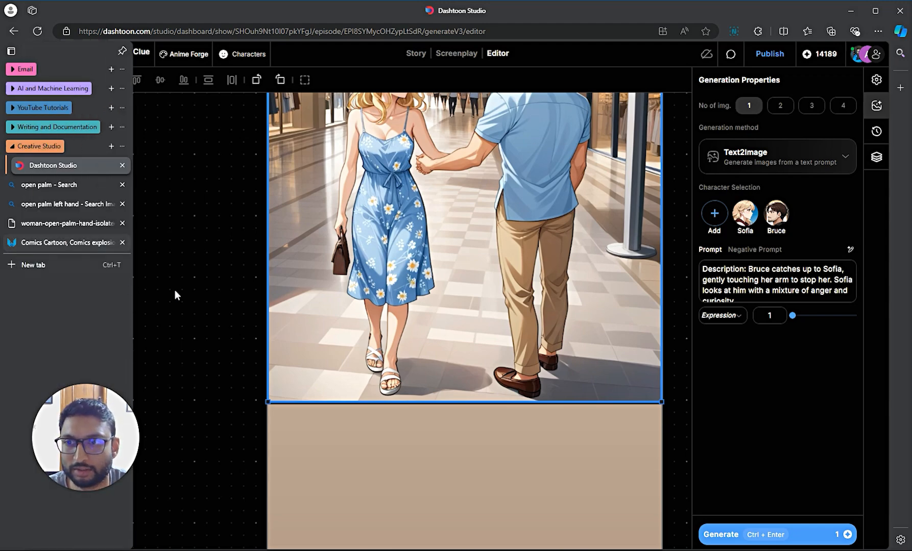
- Show the generation history of the blank white Frame 8 above the café
scroll(556, 396, "down", 5)
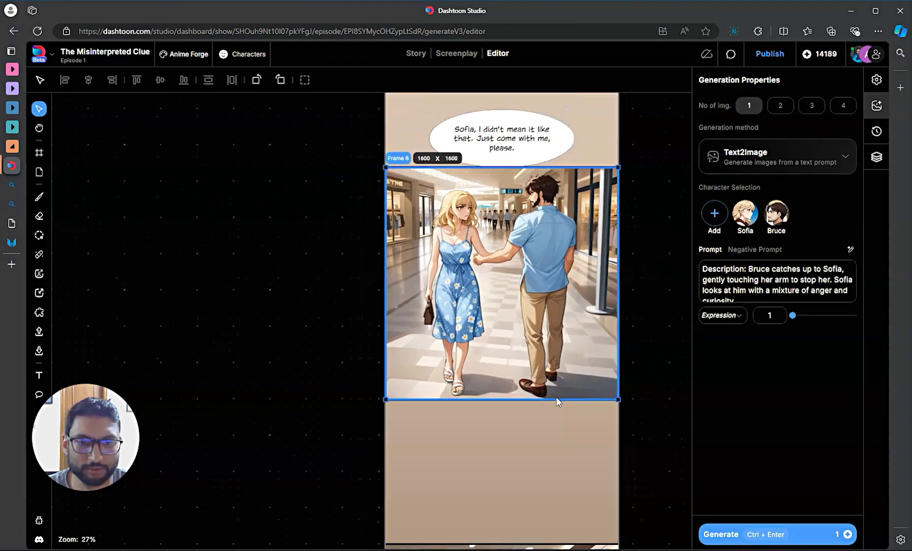
scroll(551, 413, "down", 5)
scroll(542, 360, "down", 3)
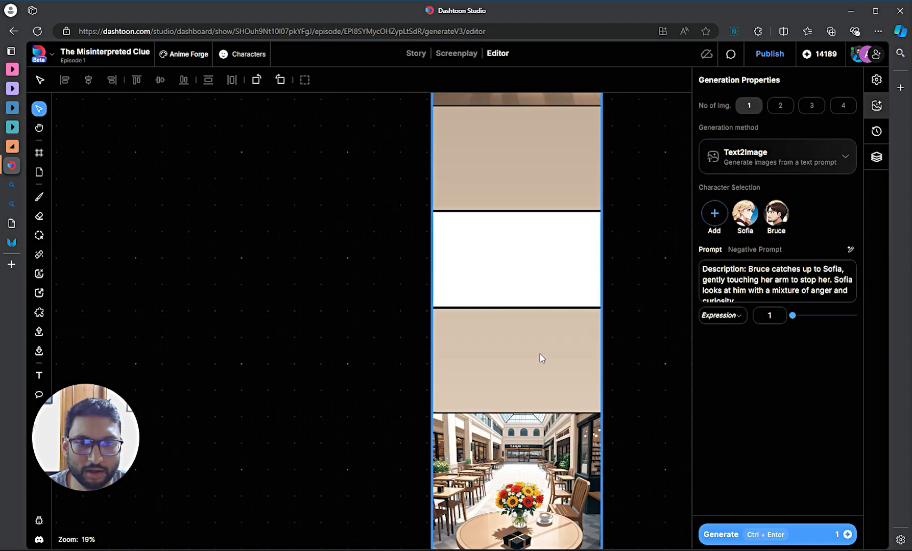
left_click(508, 267)
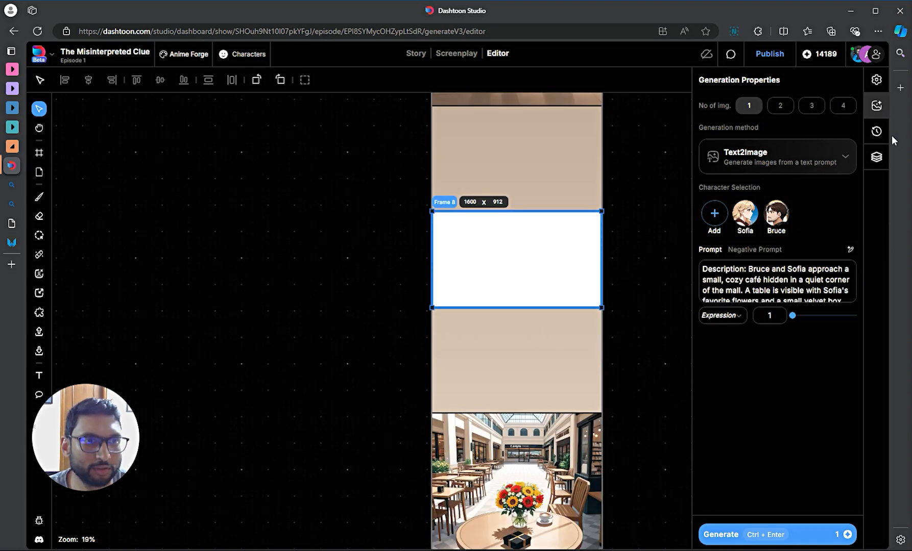
left_click(876, 131)
- Compare histories of the café-approach, café table and first Page 3 panels
scroll(660, 242, "up", 3)
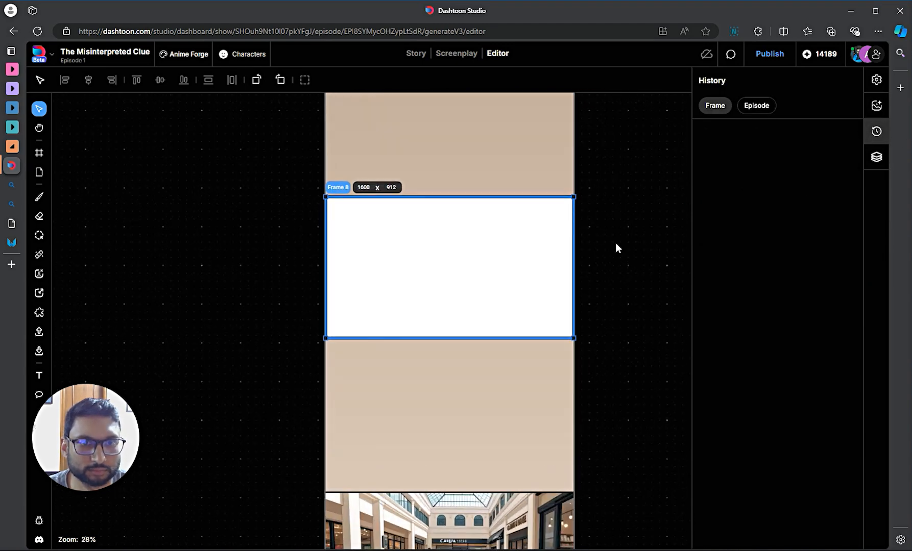
scroll(567, 243, "up", 2)
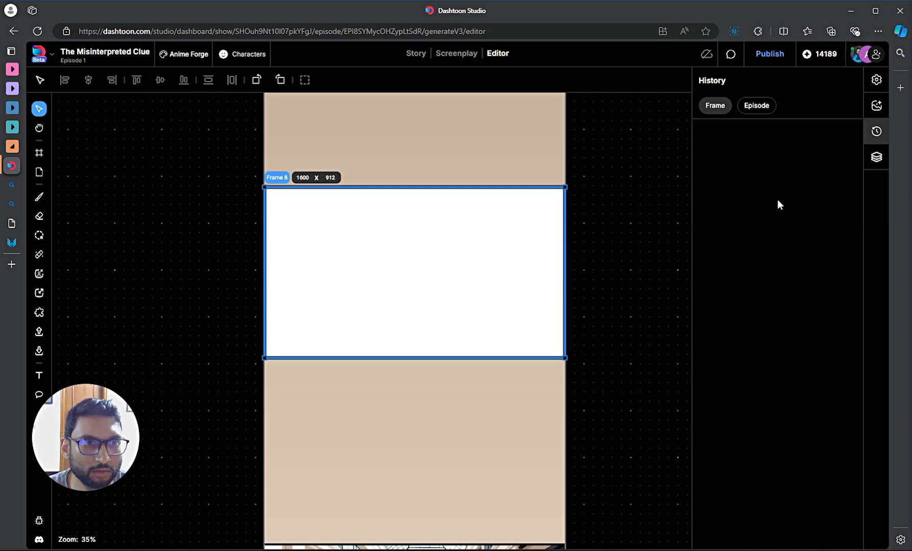
scroll(628, 225, "down", 5)
left_click_drag(618, 332, 536, 383)
scroll(446, 263, "up", 1)
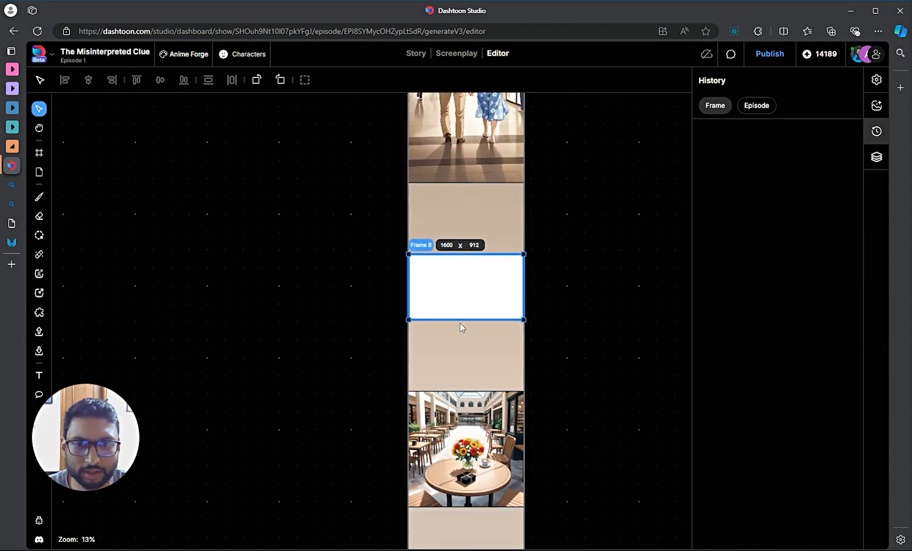
left_click(445, 437)
scroll(445, 438, "down", 5)
left_click(460, 393)
scroll(460, 392, "down", 5)
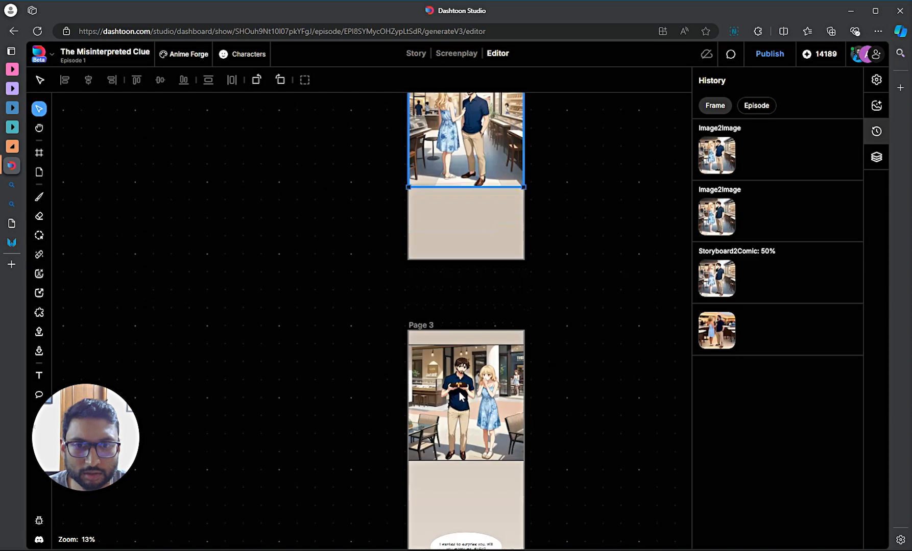
left_click(460, 390)
scroll(462, 380, "up", 6)
scroll(464, 382, "up", 3)
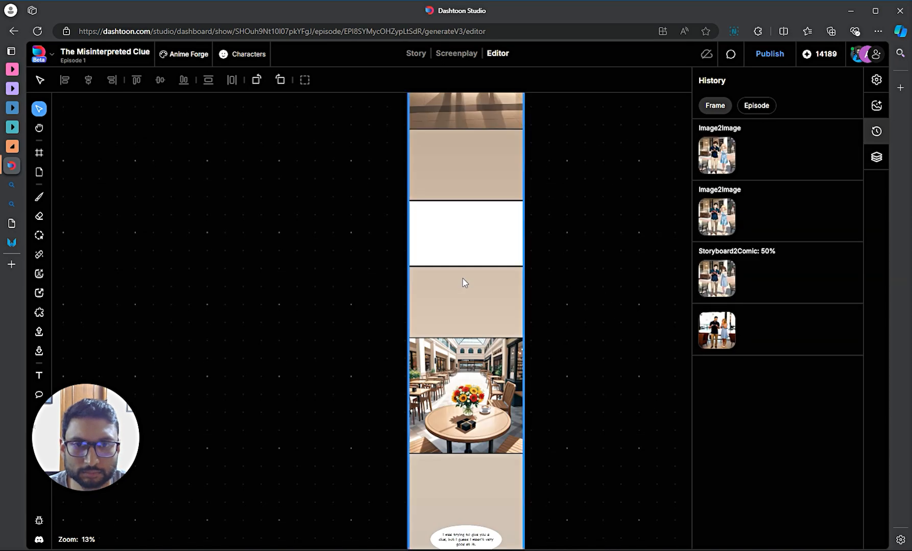
- Reselect the blank white panel and switch to the Screenplay view
left_click(464, 240)
scroll(462, 236, "up", 1)
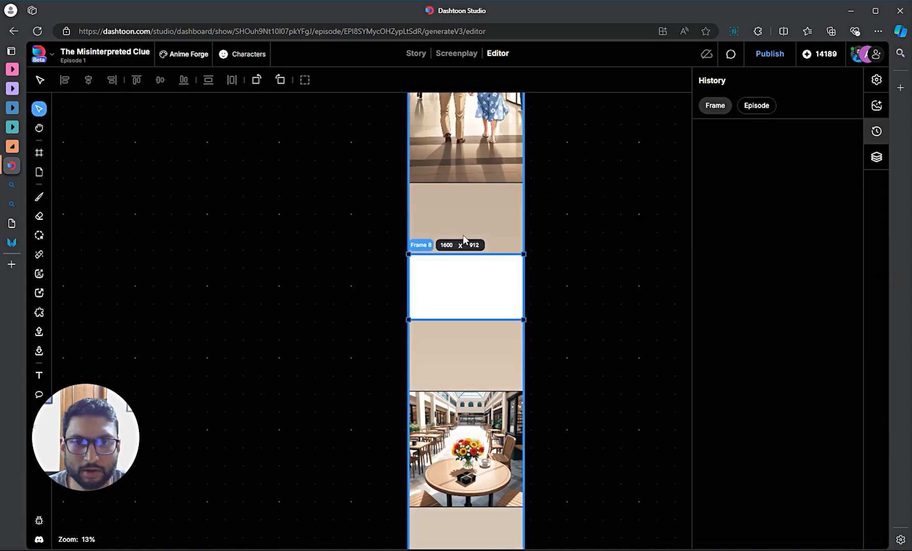
left_click(454, 55)
- Scroll through the screenplay to Panel 9's café-approach panel
scroll(515, 300, "down", 10)
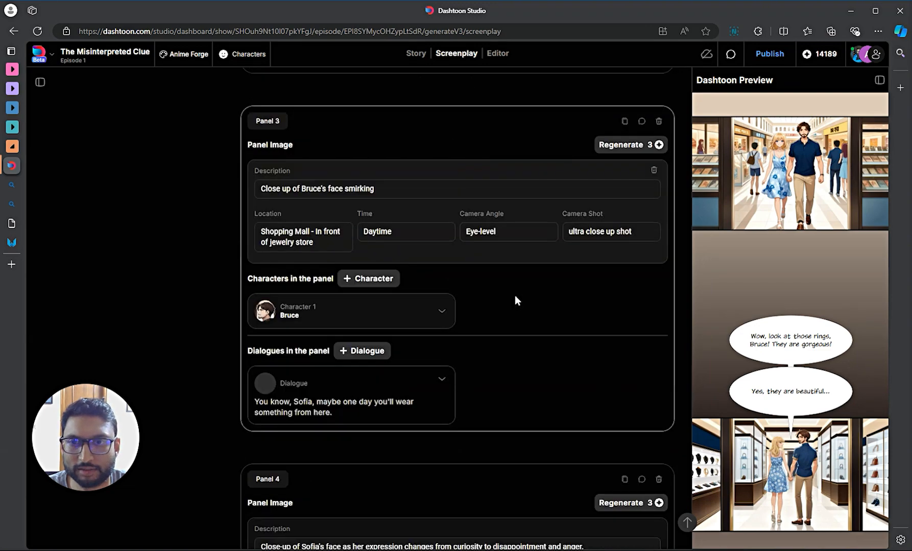
scroll(514, 295, "down", 20)
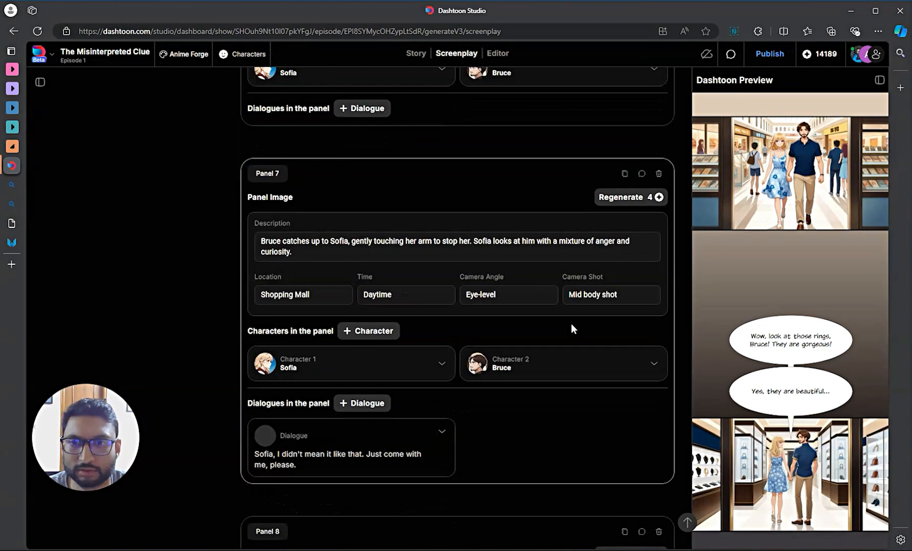
scroll(570, 323, "up", 5)
scroll(571, 323, "down", 13)
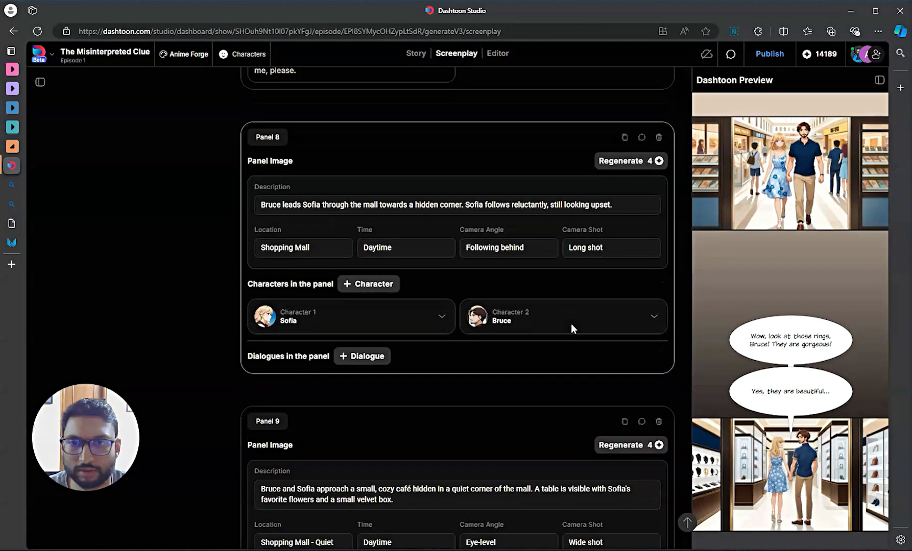
scroll(570, 323, "down", 3)
scroll(340, 167, "up", 2)
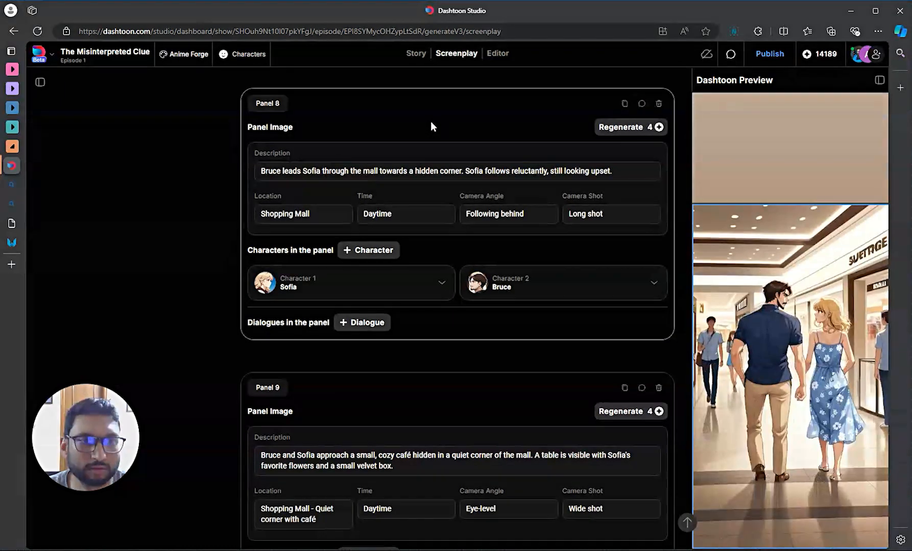
scroll(855, 375, "down", 7)
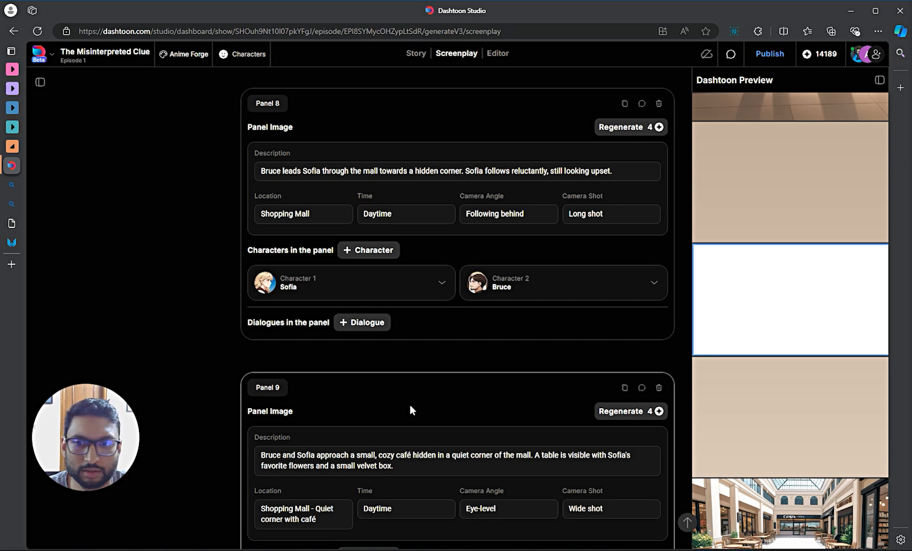
scroll(410, 406, "down", 4)
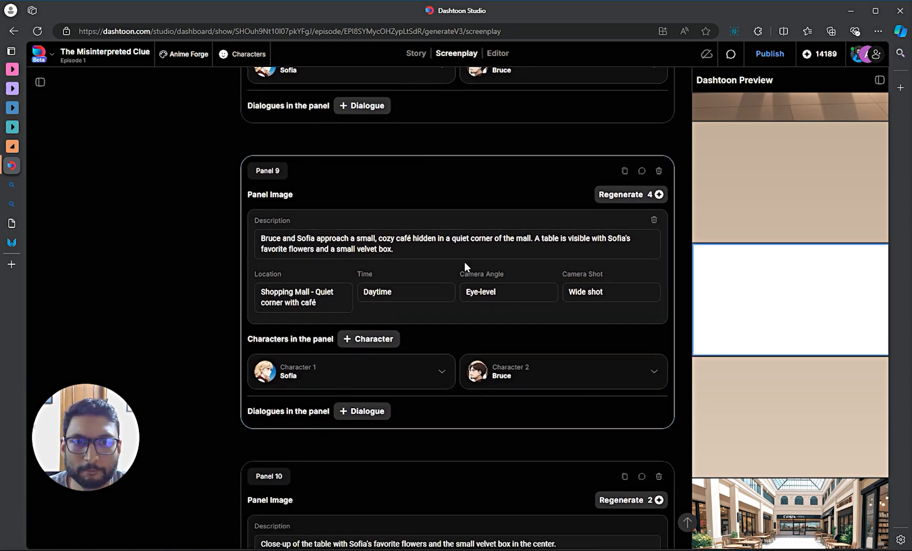
scroll(783, 405, "down", 3)
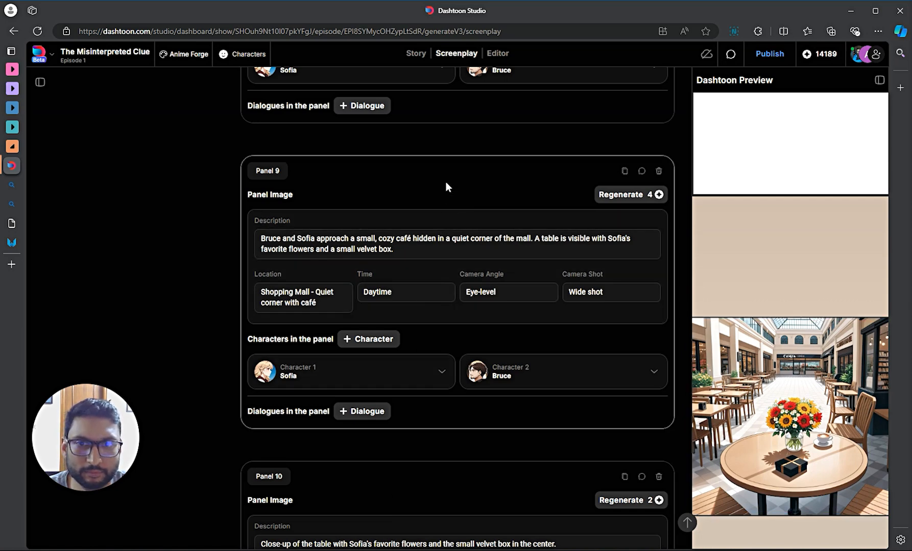
scroll(444, 322, "down", 2)
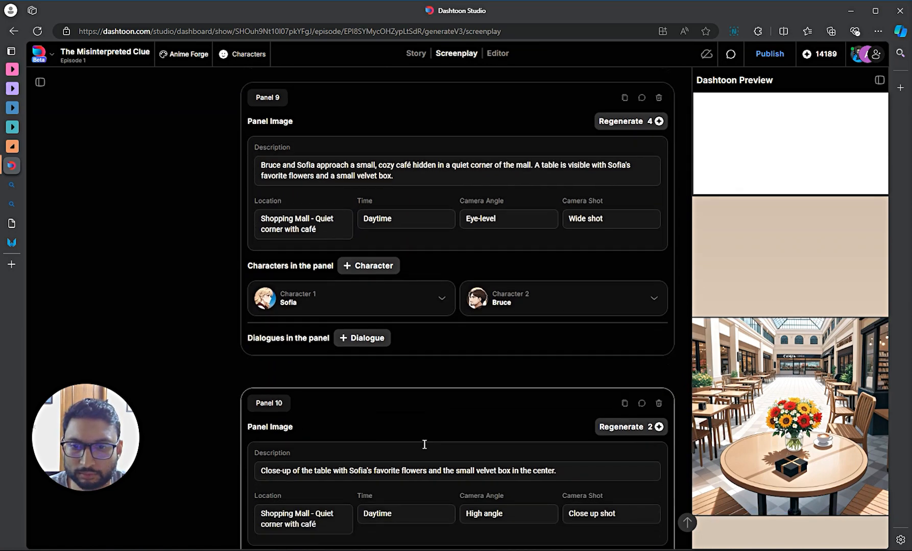
scroll(403, 416, "up", 2)
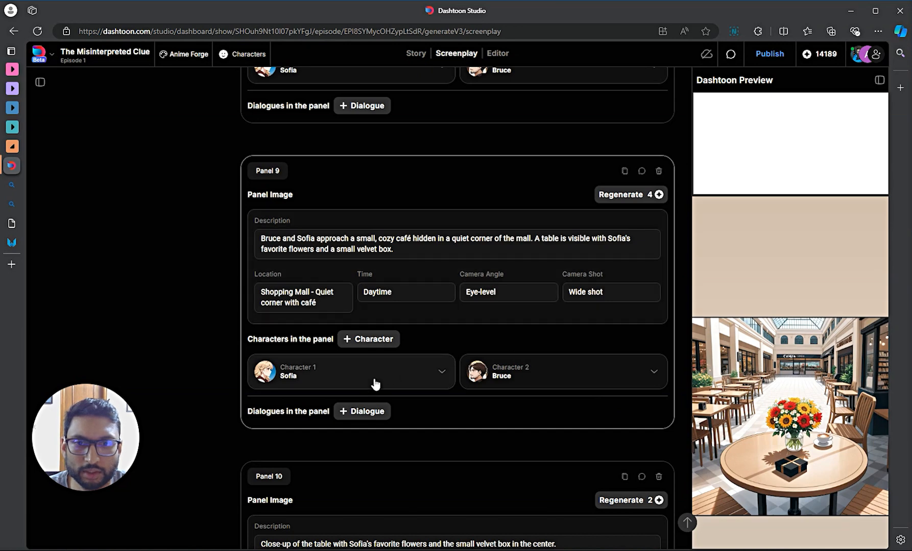
- Regenerate Panel 9's café-approach image and return to the Editor view
left_click(640, 200)
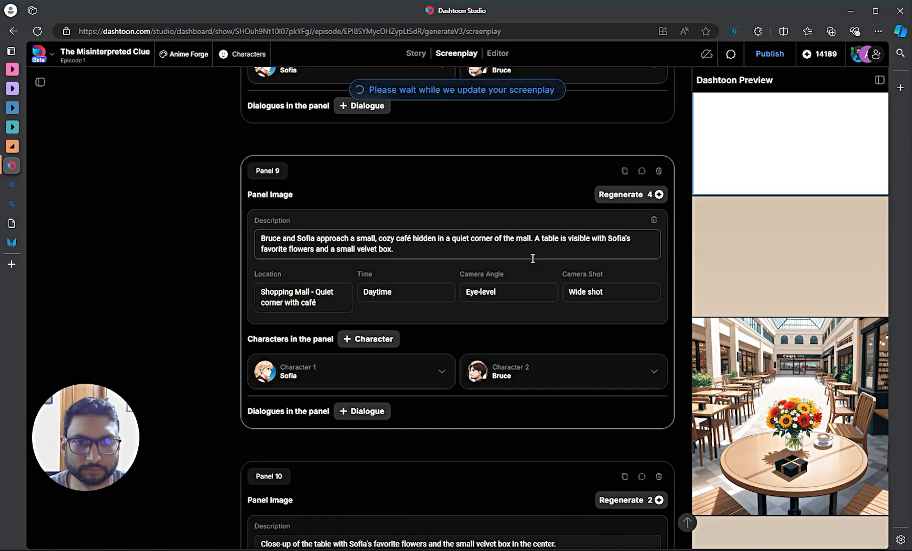
scroll(532, 258, "up", 2)
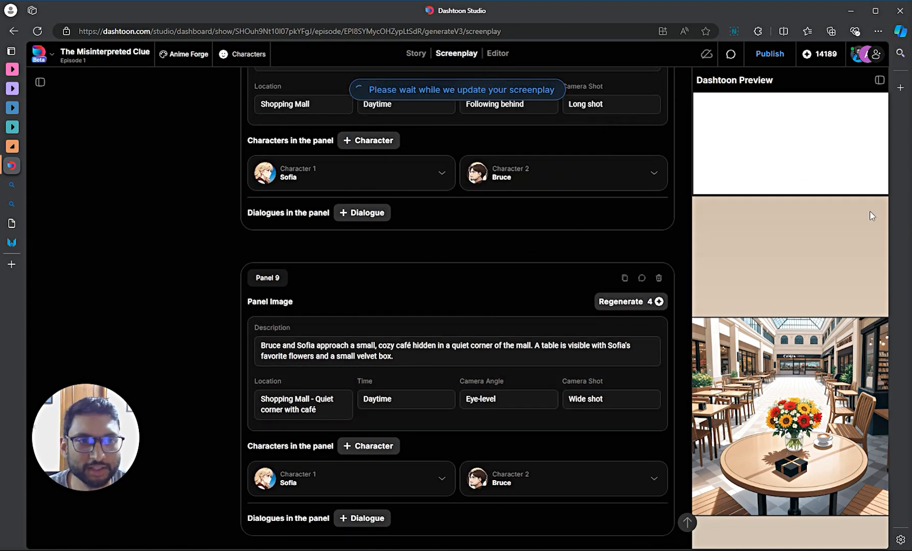
scroll(845, 254, "up", 2)
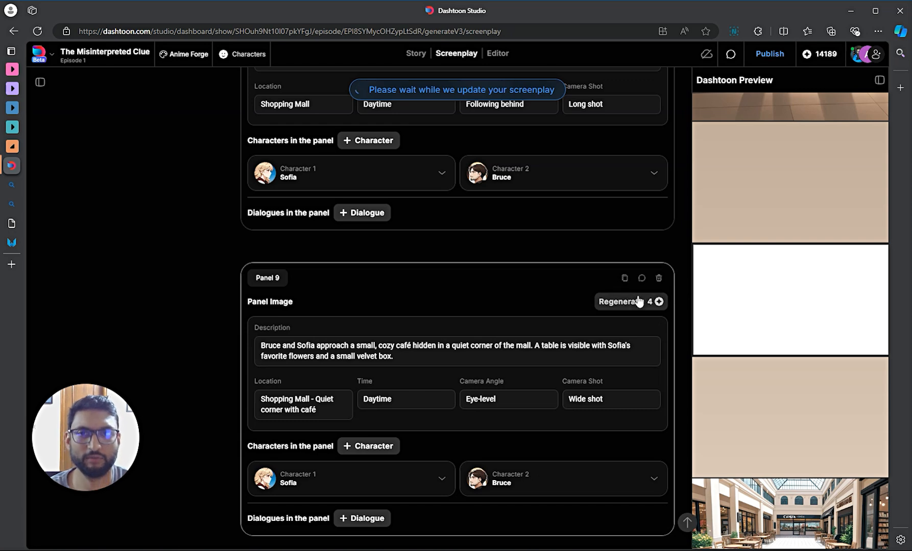
left_click(638, 301)
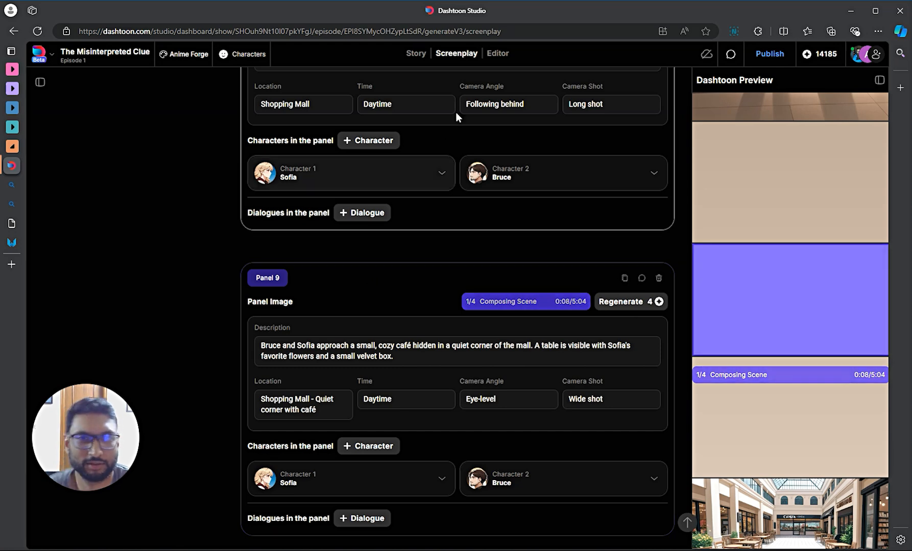
left_click(508, 57)
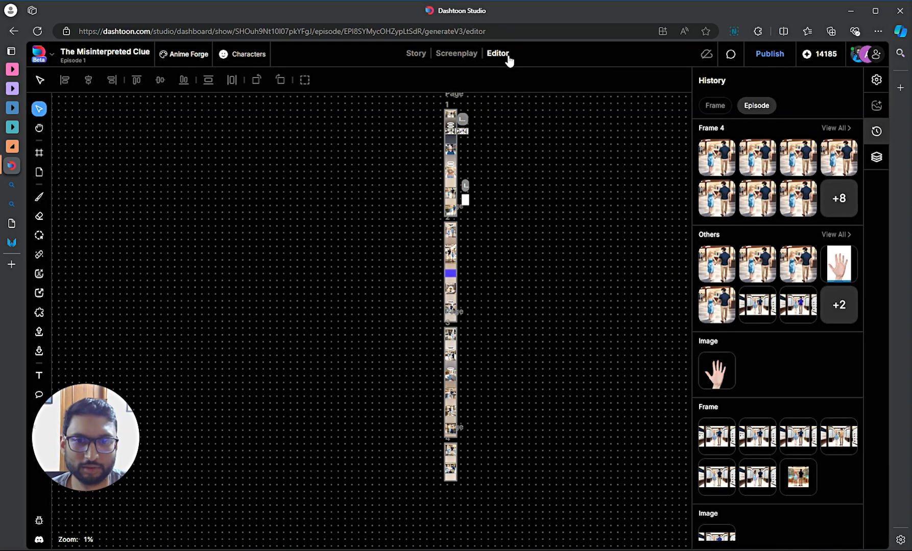
- Return to the Screenplay and review Panels 1–4, ending at Sofia's angry close-up
left_click(457, 54)
scroll(445, 355, "down", 10)
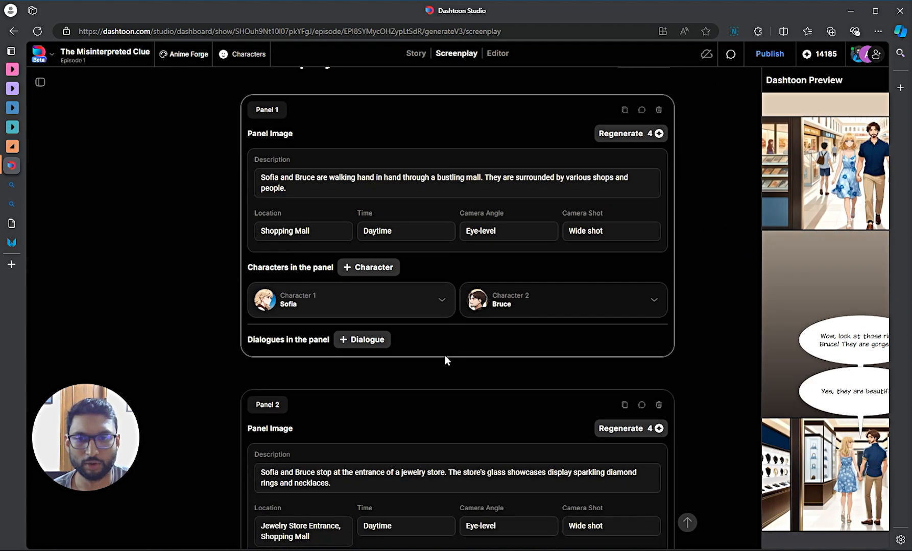
scroll(473, 315, "up", 2)
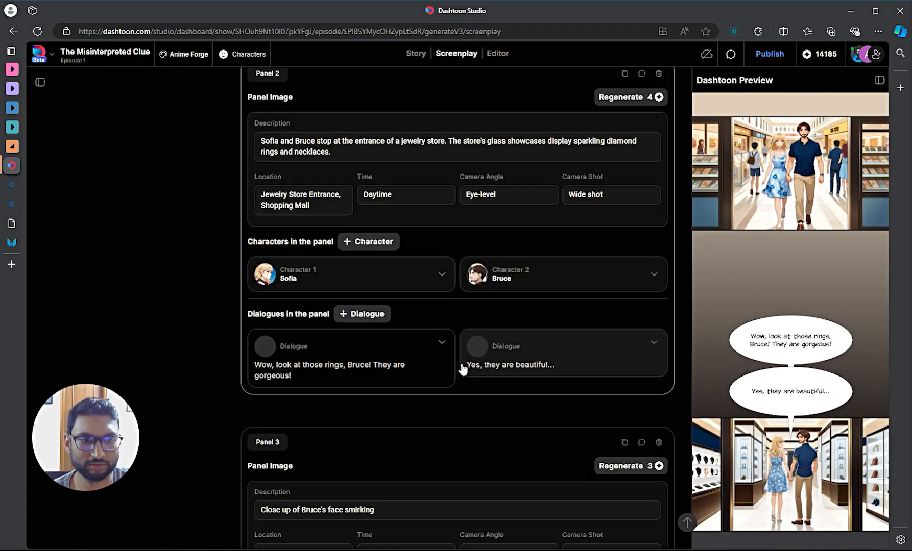
scroll(480, 383, "down", 2)
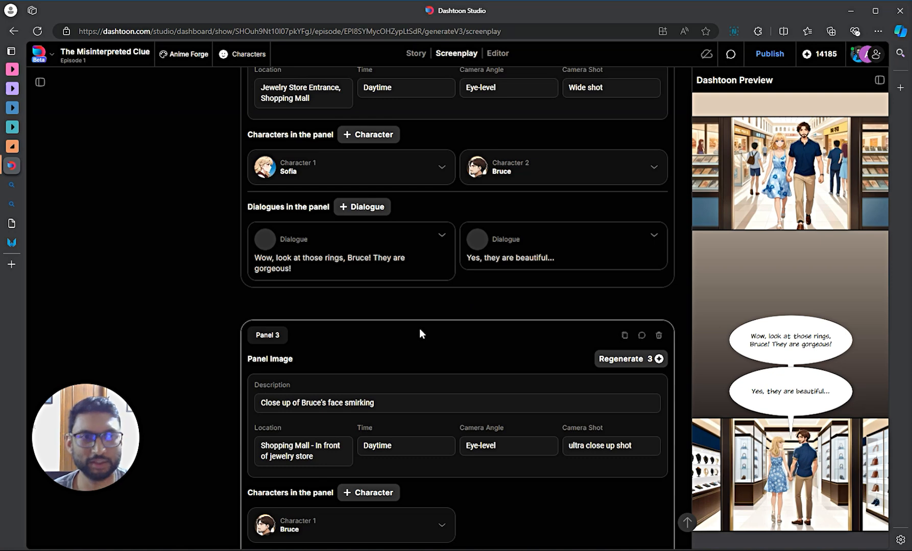
scroll(435, 309, "down", 5)
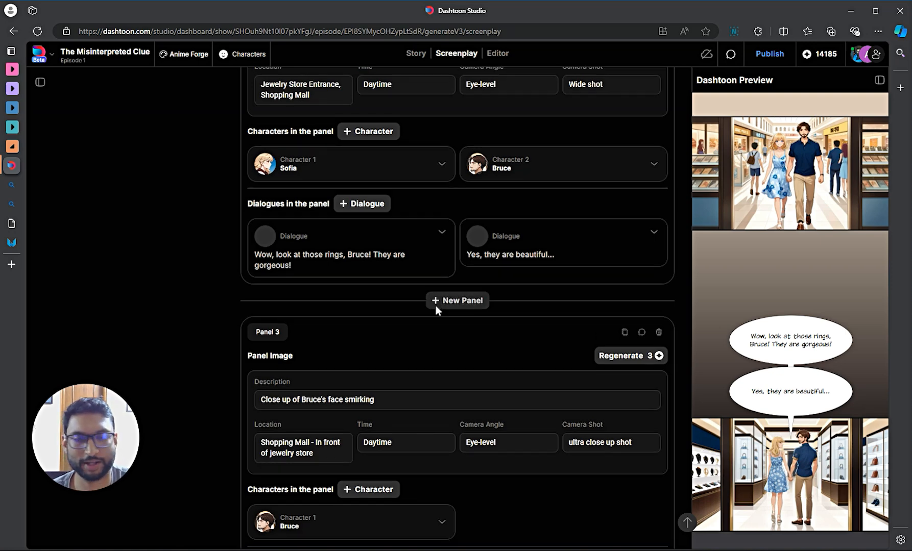
scroll(435, 311, "down", 1)
mouse_move(454, 289)
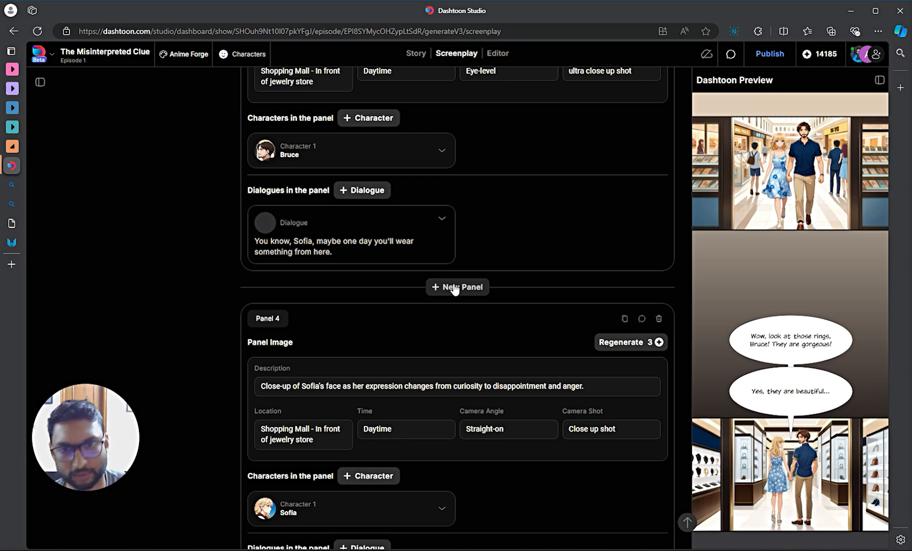
- Insert a panel between Panels 2 and 3 showing a diamond-ring close-up in a shop's jewellery showcase
left_click(454, 287)
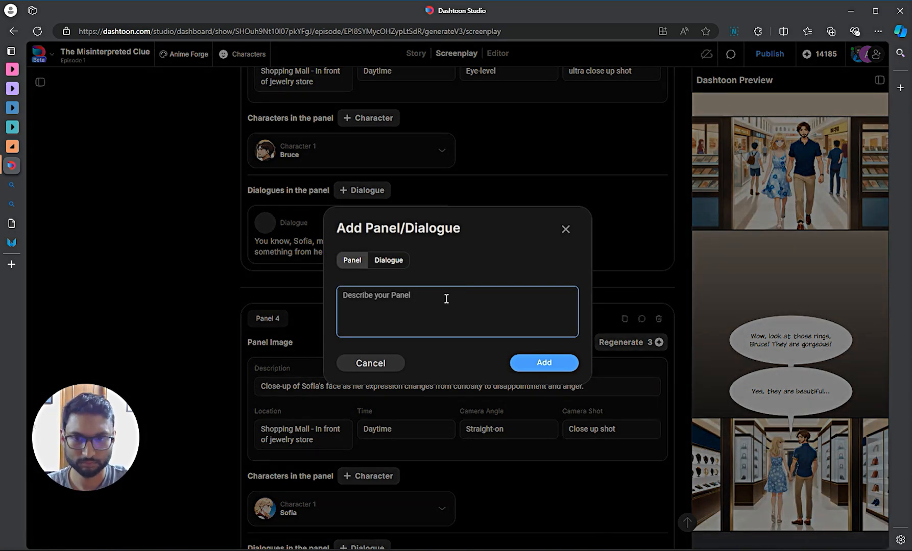
key("Escape")
scroll(440, 329, "up", 3)
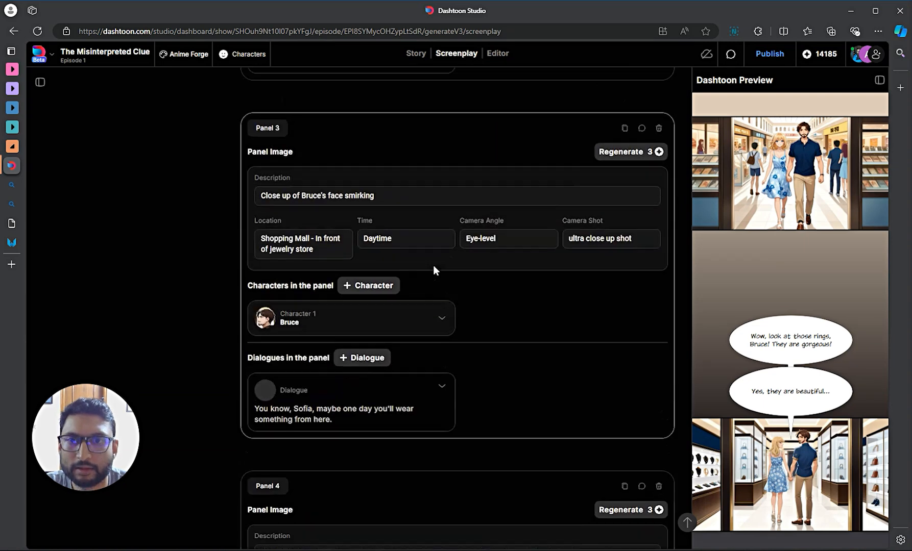
scroll(433, 265, "up", 7)
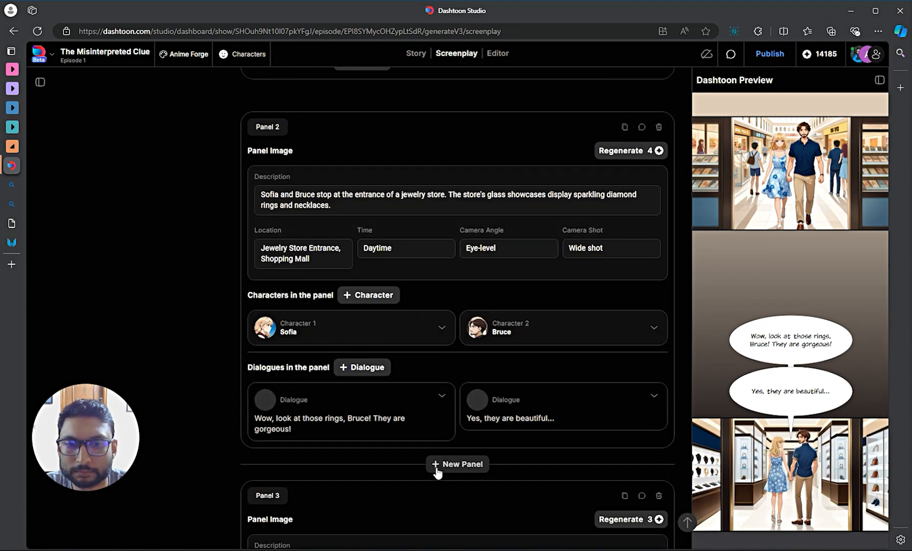
left_click(464, 466)
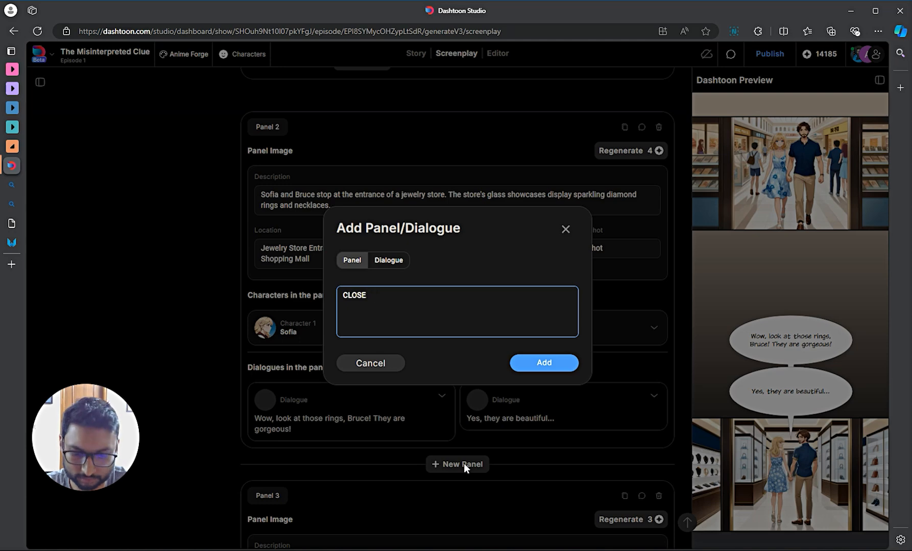
key("BackSpace")
key("BackSpace")
key("BackSpace")
key("BackSpace")
key("BackSpace")
key("Caps_Lock")
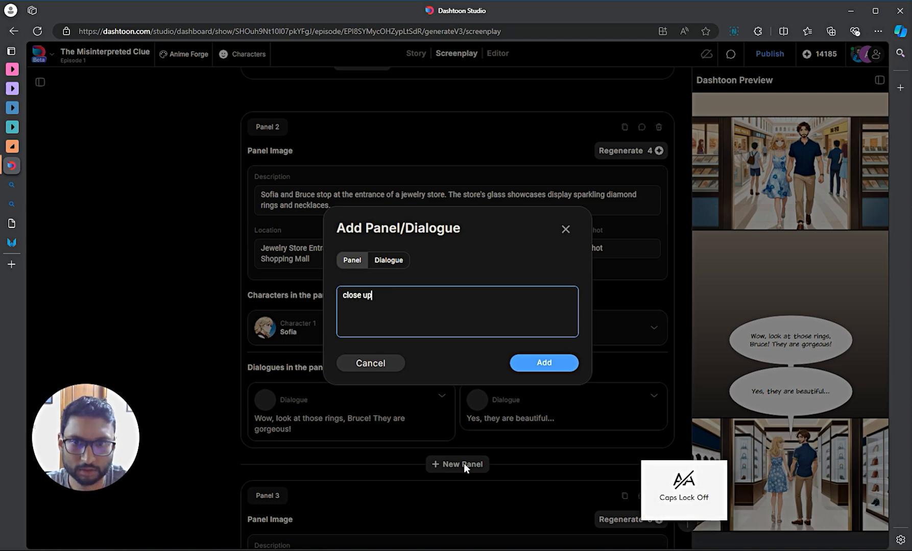
type("close up of a diamond ring in a jewellery show case")
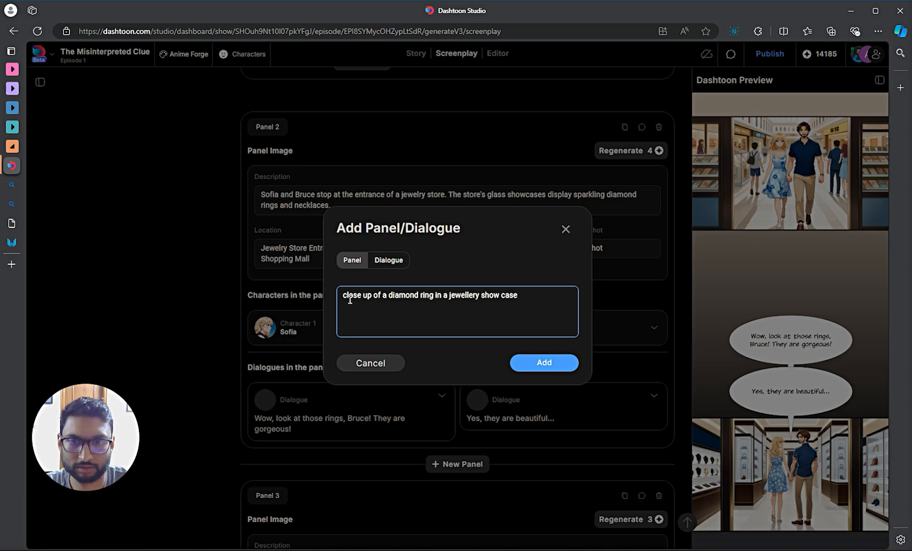
type("in a shot")
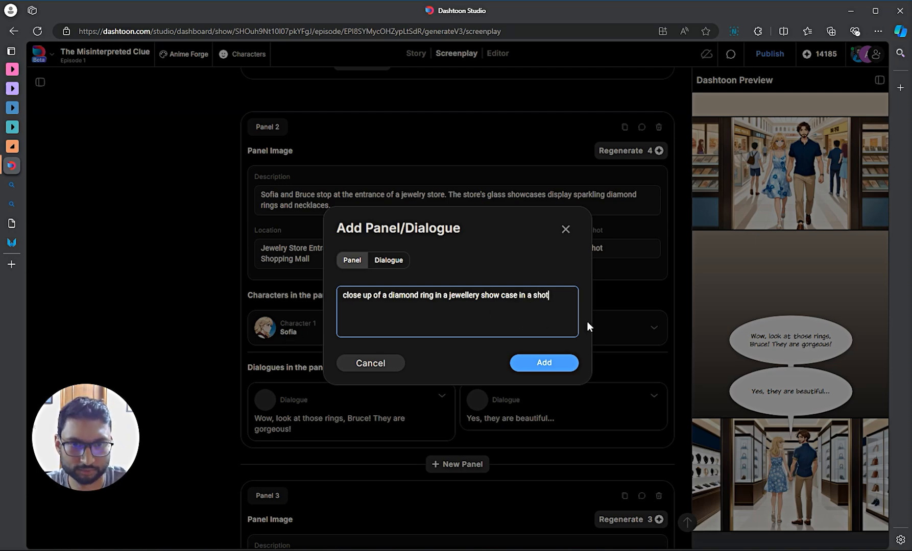
key("BackSpace")
type("p")
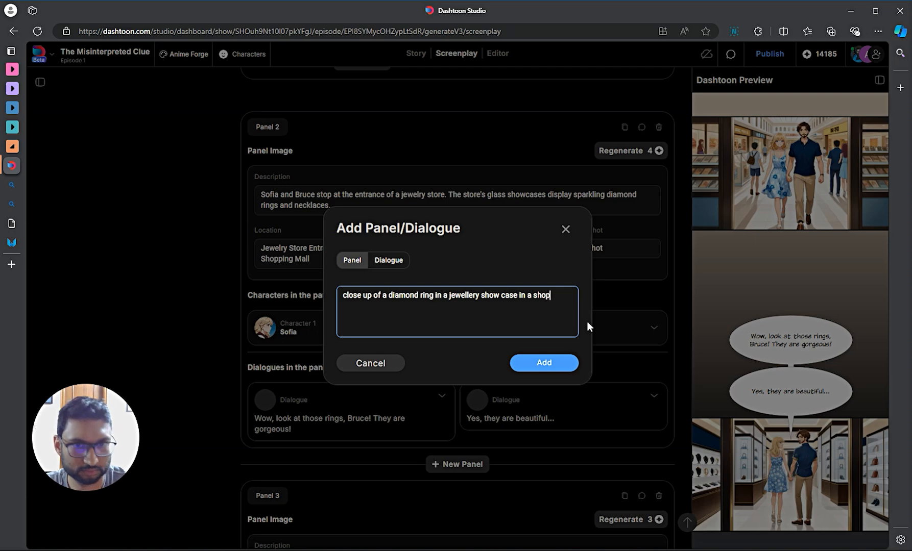
left_click(552, 363)
- Scroll the Dashtoon Preview while new Panel 3's diamond-ring image composes and stylizes
scroll(552, 367, "down", 6)
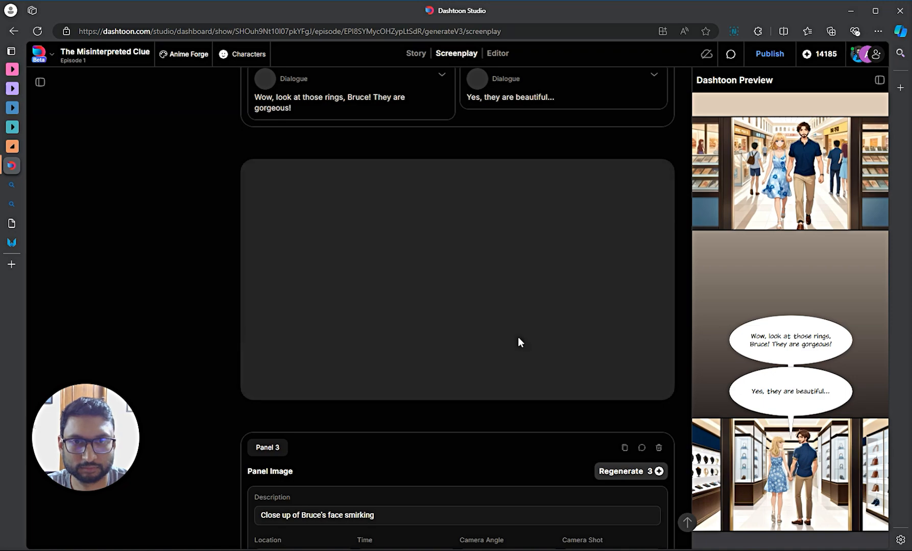
scroll(519, 338, "up", 2)
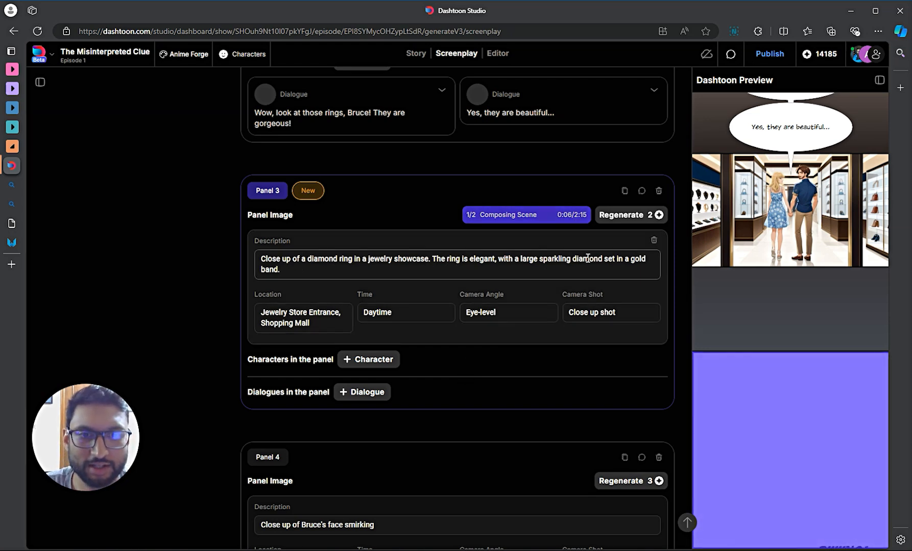
scroll(805, 394, "down", 5)
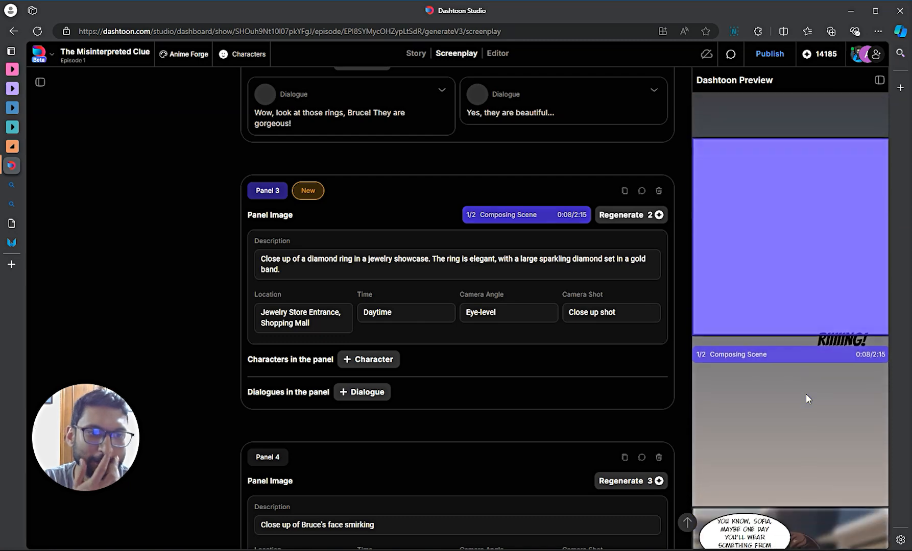
scroll(779, 192, "up", 2)
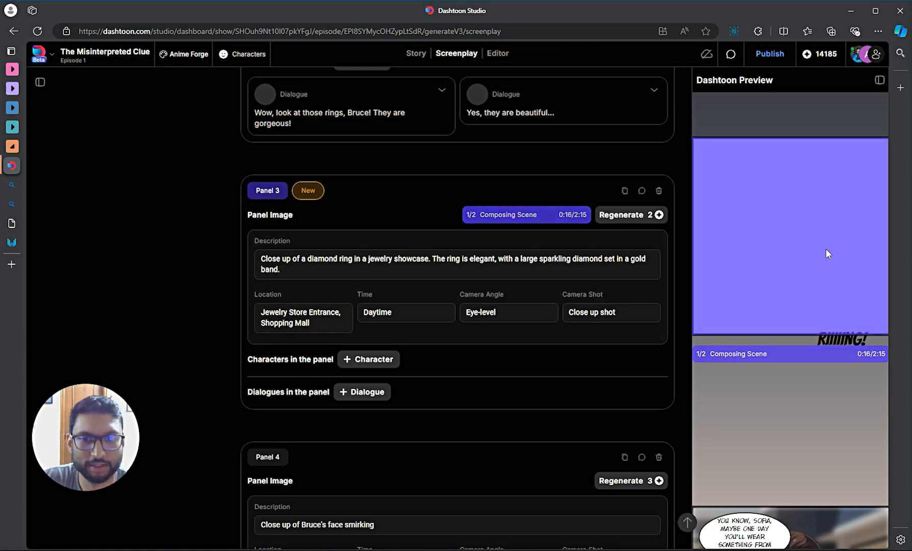
scroll(813, 317, "down", 3)
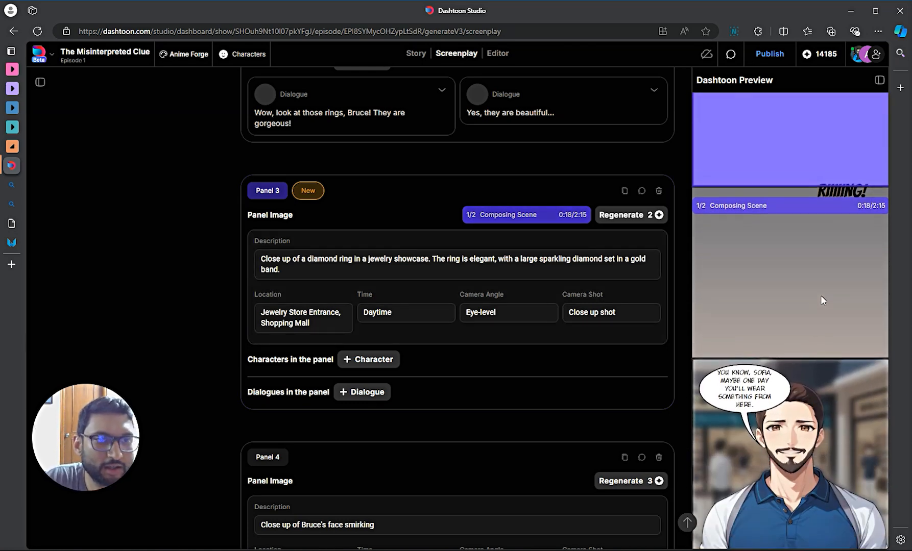
scroll(820, 300, "up", 1)
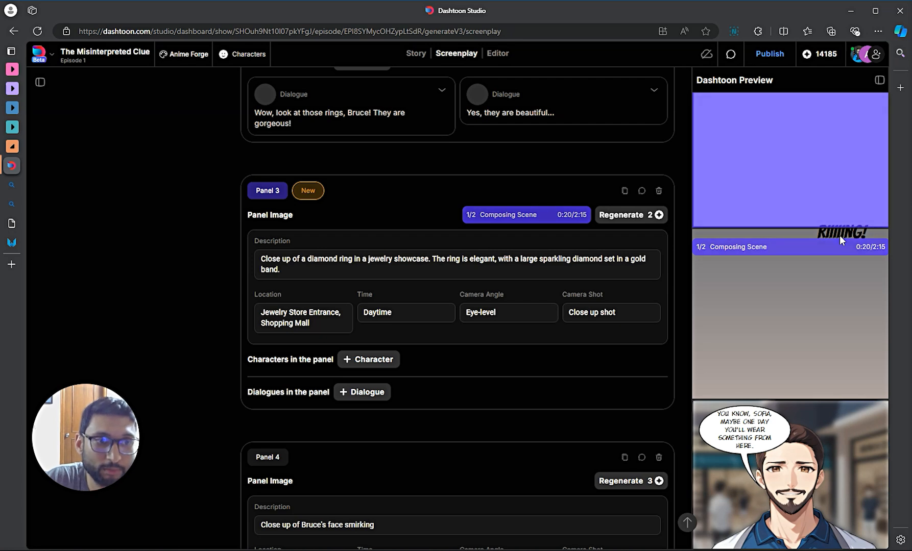
scroll(827, 327, "up", 1)
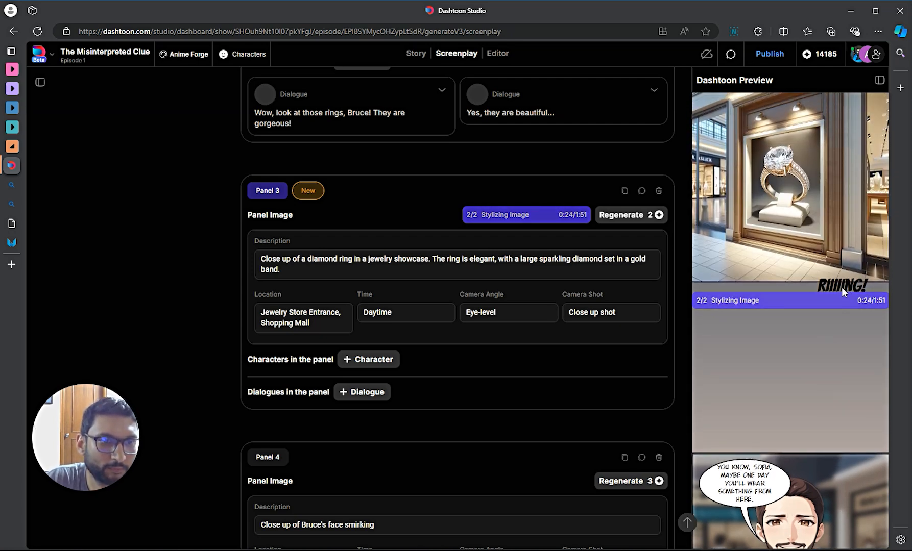
scroll(833, 214, "down", 1)
scroll(792, 181, "up", 1)
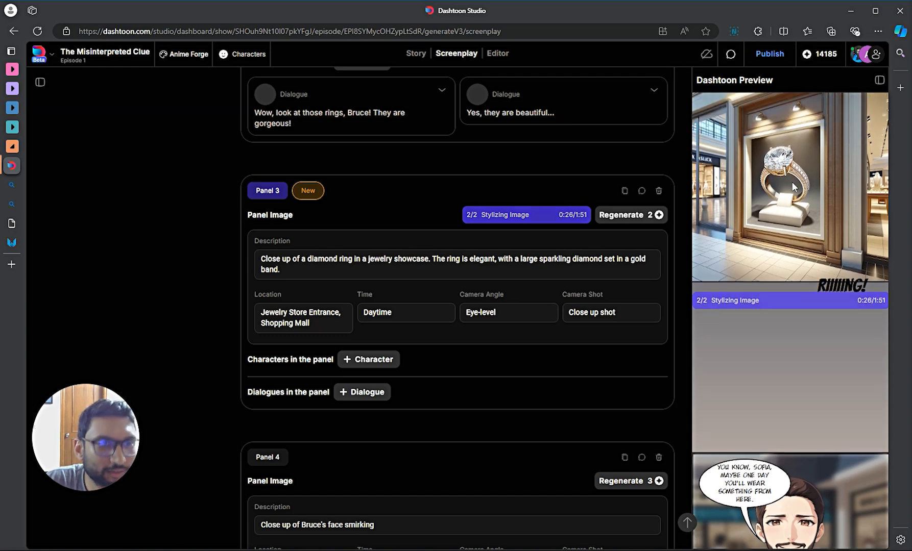
scroll(783, 174, "up", 1)
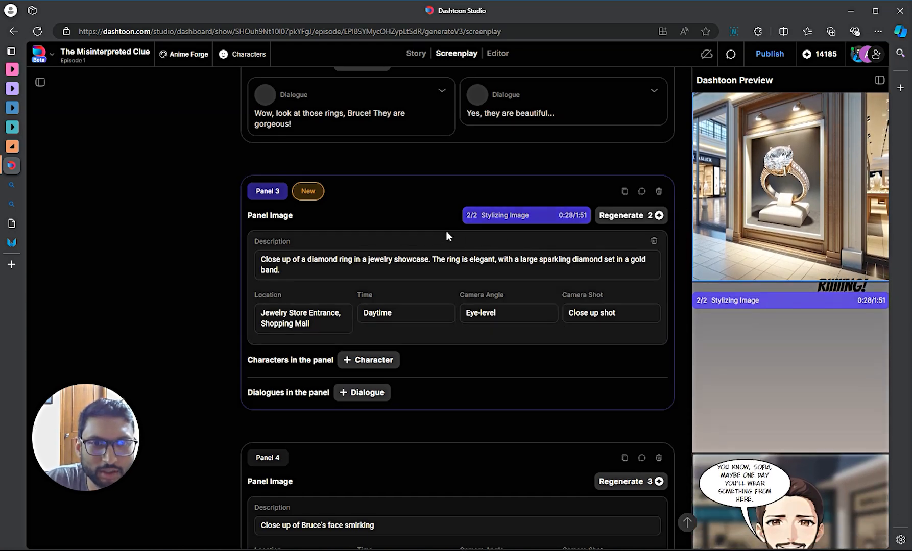
scroll(770, 271, "down", 1)
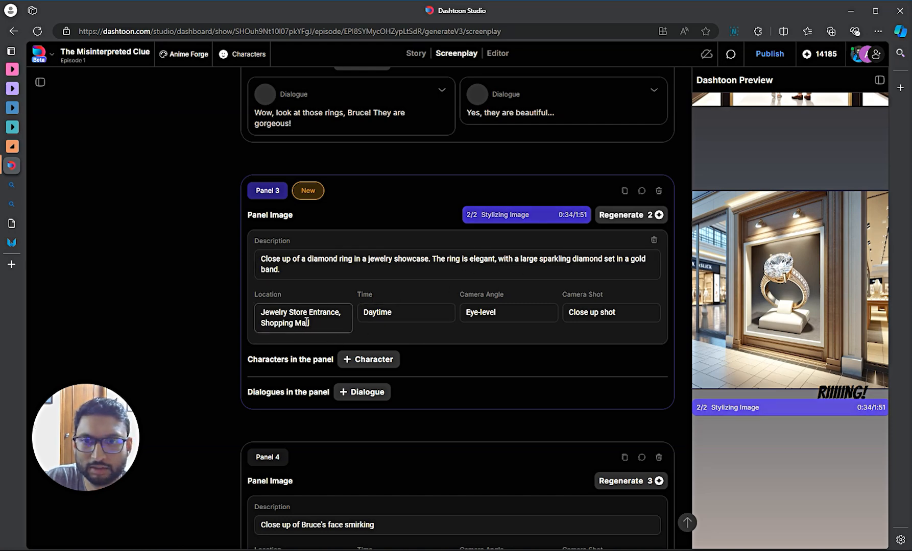
- Change Panel 3's location to 'Inside a glass showcase' and regenerate the diamond-ring image
double_click(298, 313)
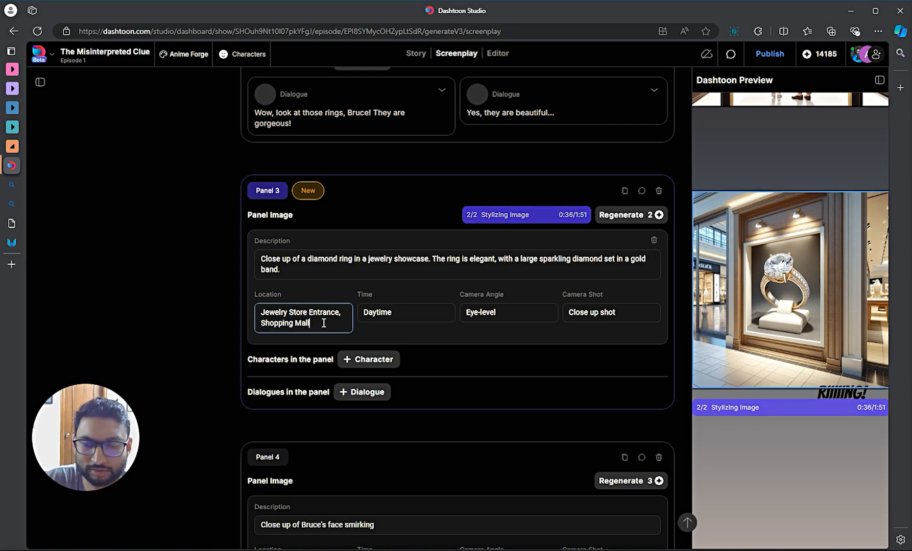
left_click_drag(323, 323, 240, 311)
key("BackSpace")
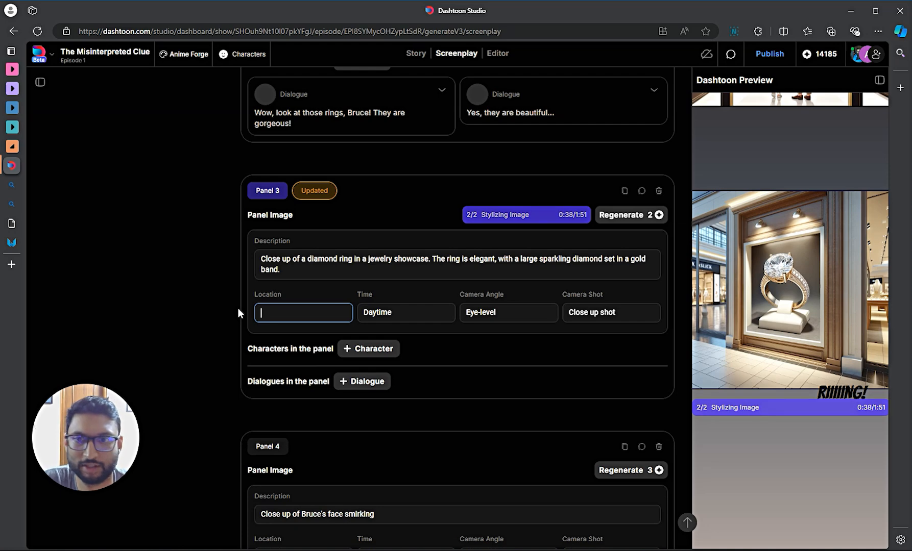
type("In")
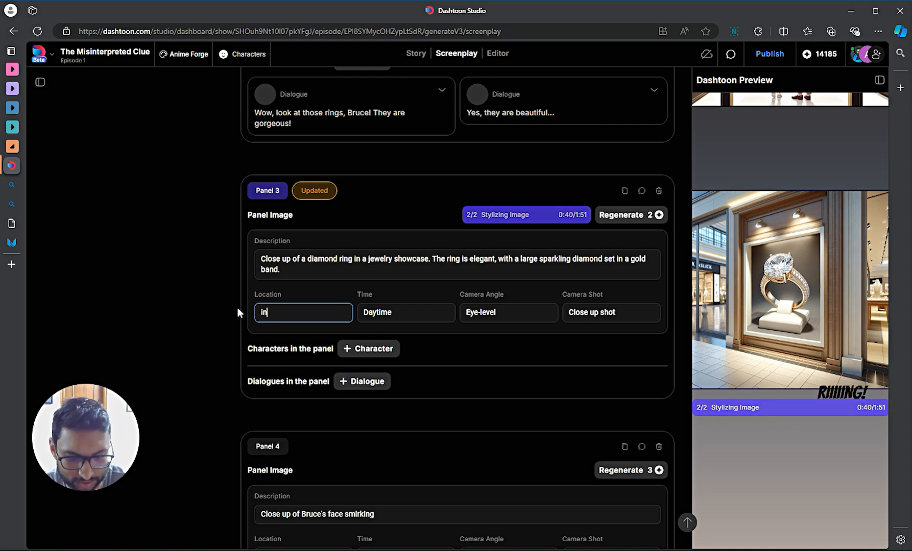
type("side a glass showcase")
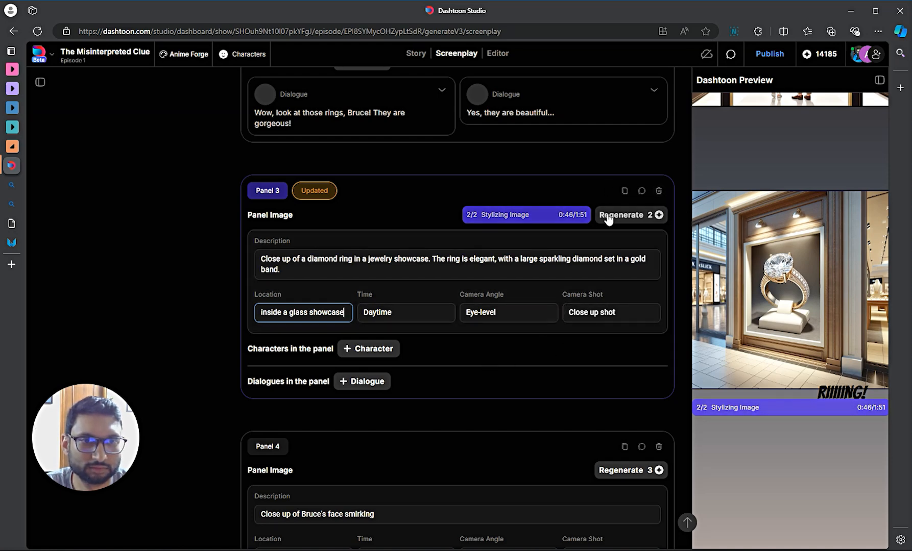
left_click(607, 216)
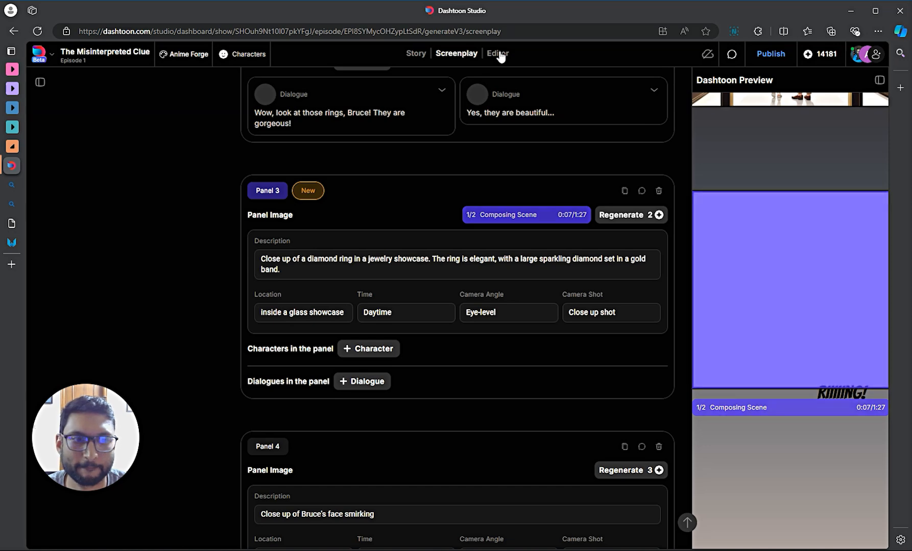
scroll(474, 210, "up", 1)
scroll(473, 205, "up", 1)
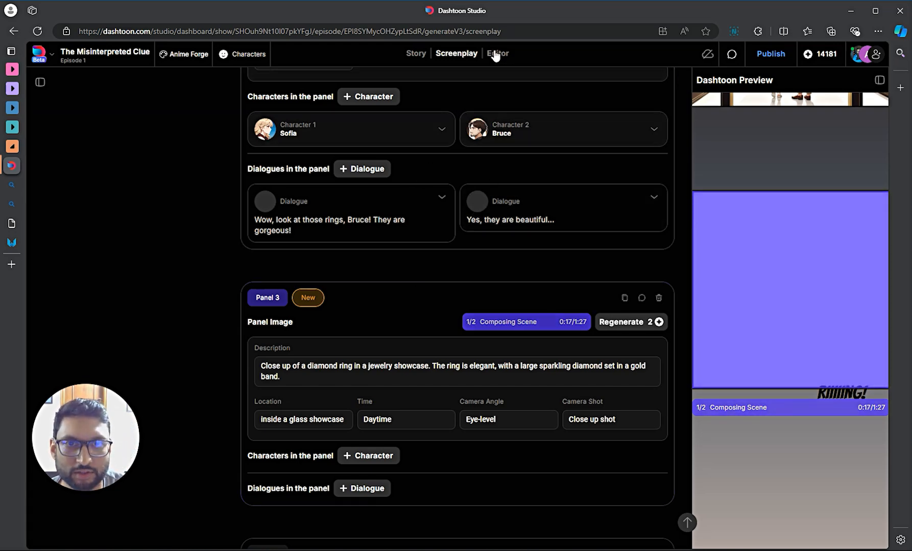
- Select Frame 8's café scene in the Editor and inspect the café and mall panels
left_click(496, 54)
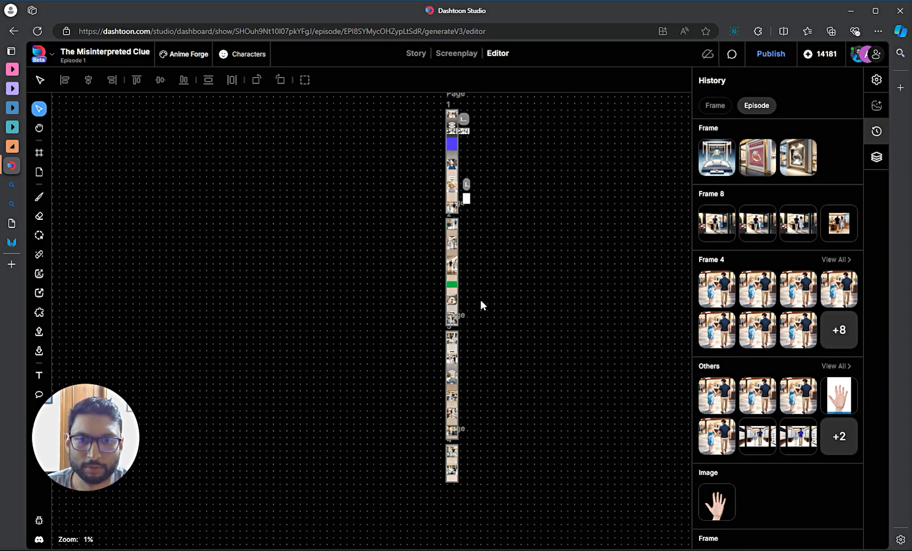
left_click(452, 284)
scroll(477, 282, "up", 12)
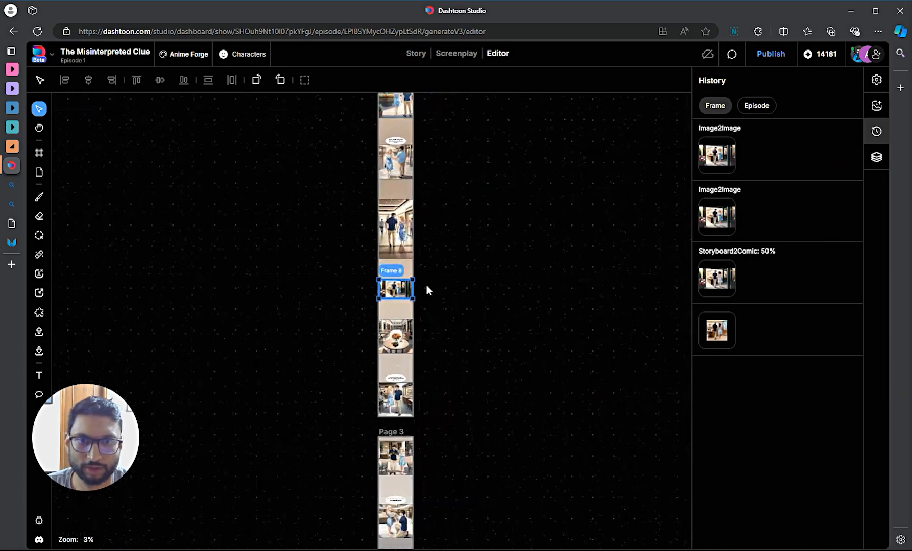
scroll(587, 266, "up", 5)
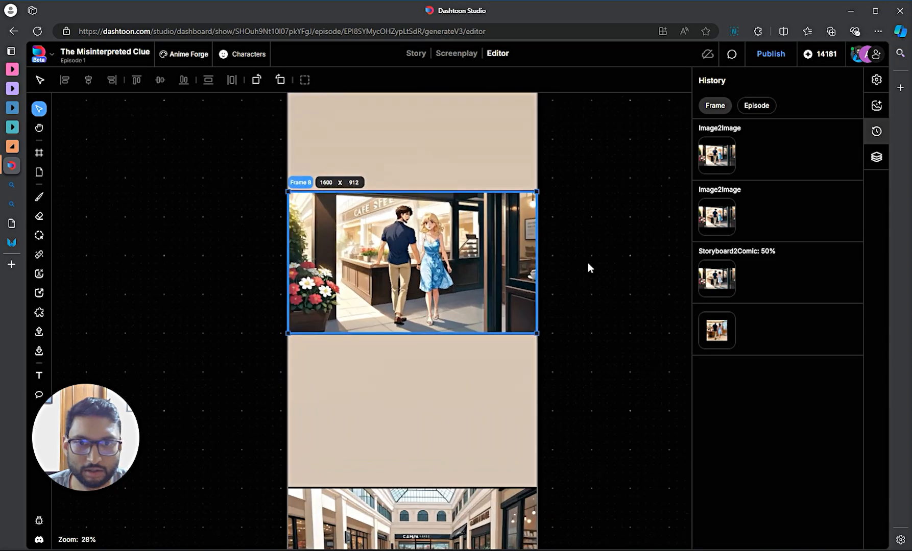
scroll(587, 262, "down", 2)
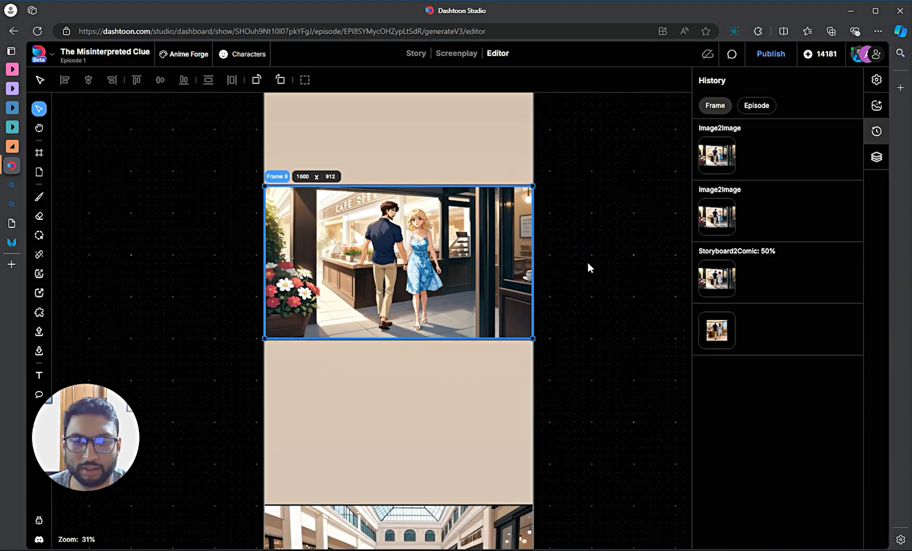
scroll(585, 267, "down", 3)
scroll(481, 314, "up", 5)
scroll(481, 314, "up", 5)
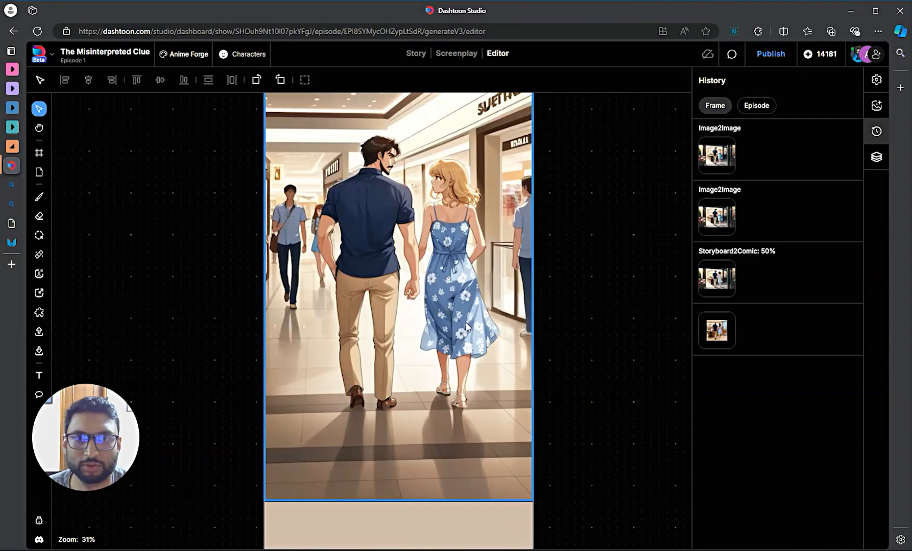
scroll(439, 304, "down", 7)
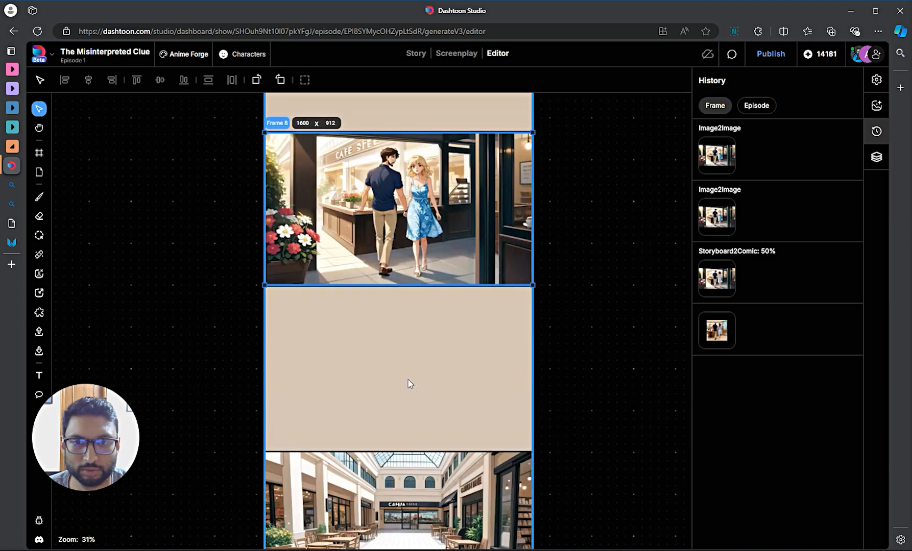
scroll(424, 293, "up", 7)
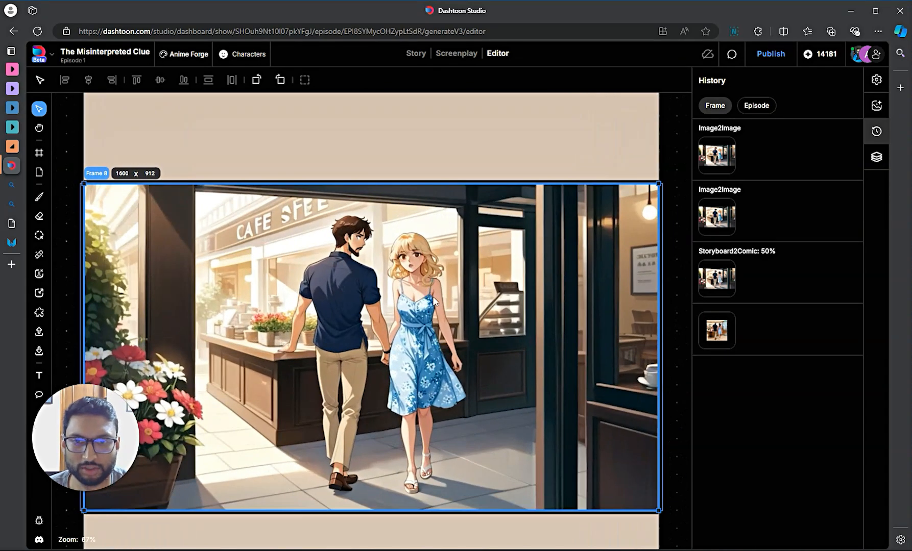
scroll(433, 297, "down", 2)
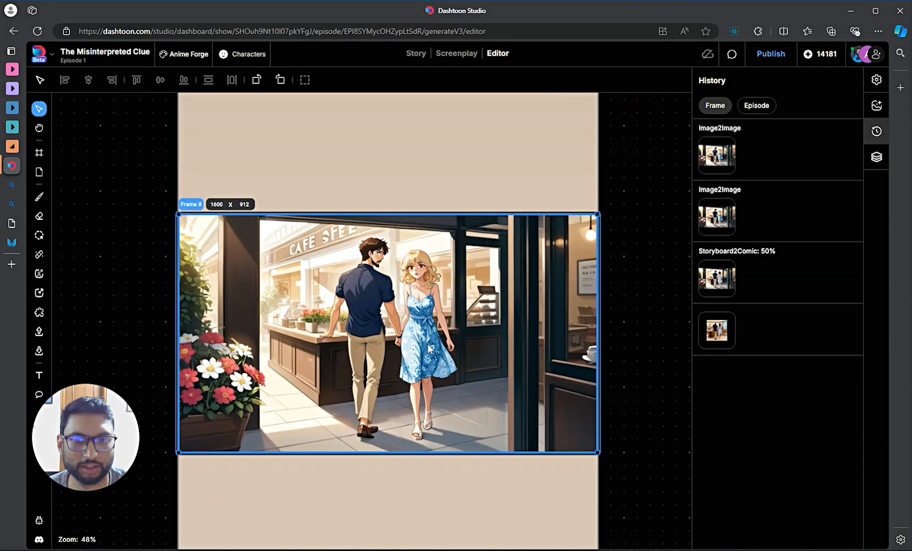
scroll(429, 349, "down", 2)
scroll(440, 320, "down", 2)
scroll(413, 332, "up", 3)
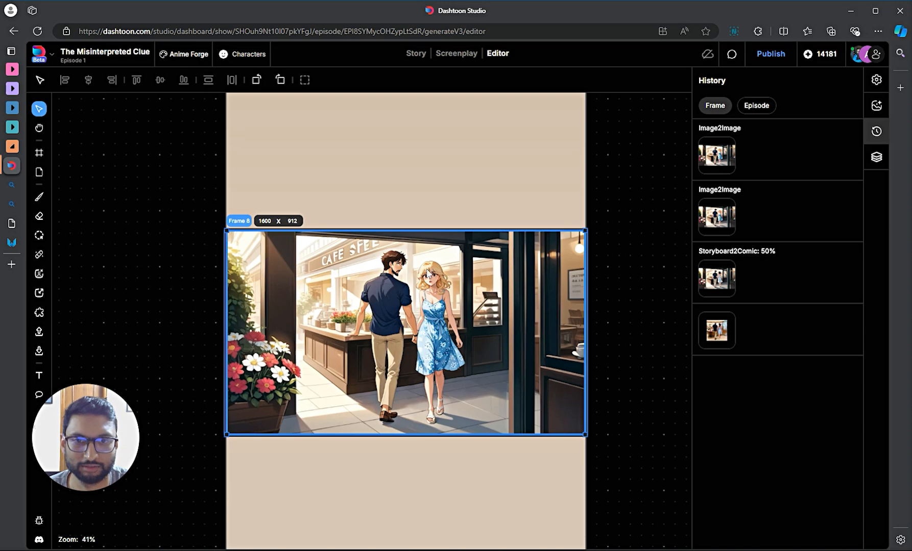
scroll(432, 288, "down", 4)
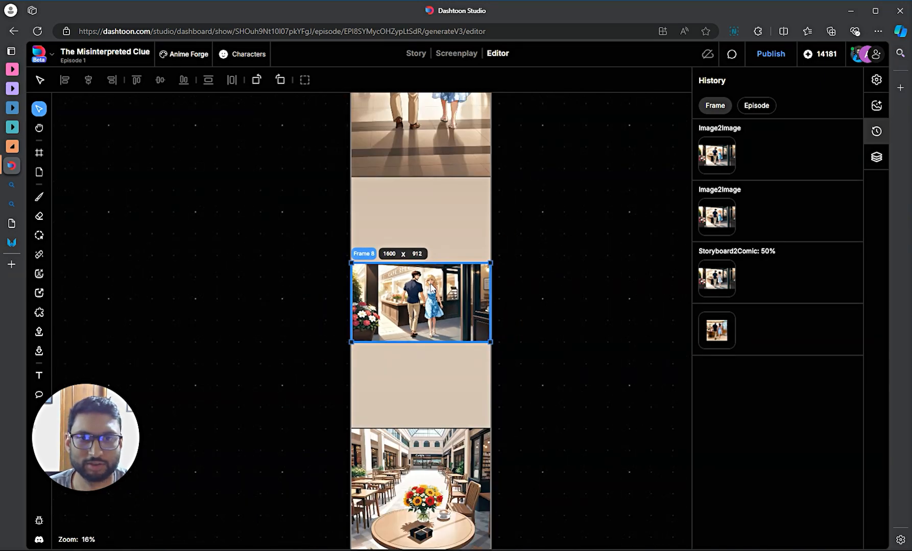
scroll(555, 294, "up", 10)
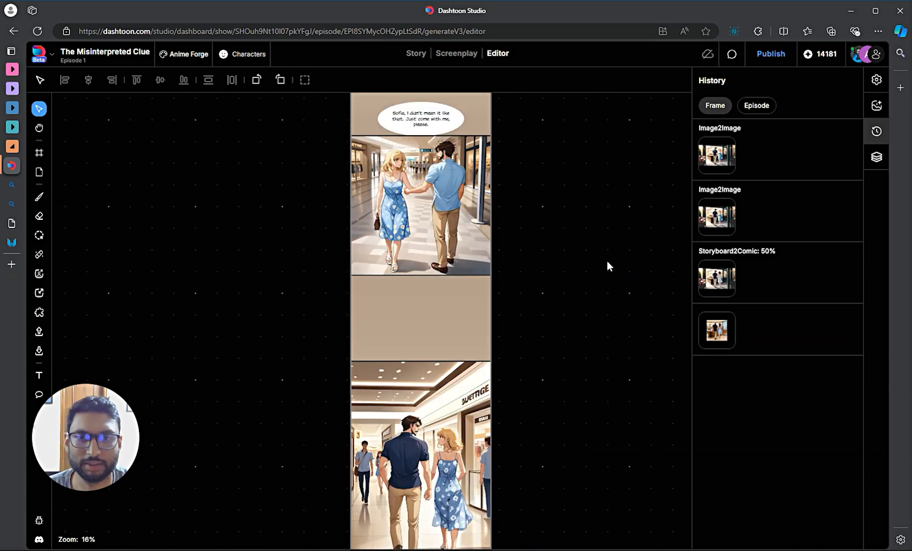
scroll(606, 261, "up", 3)
scroll(570, 296, "down", 4)
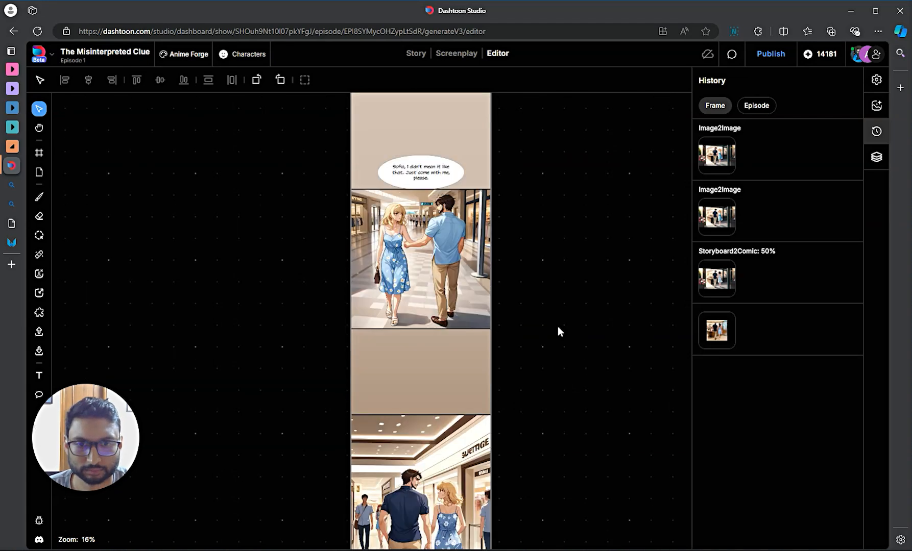
scroll(558, 326, "up", 4)
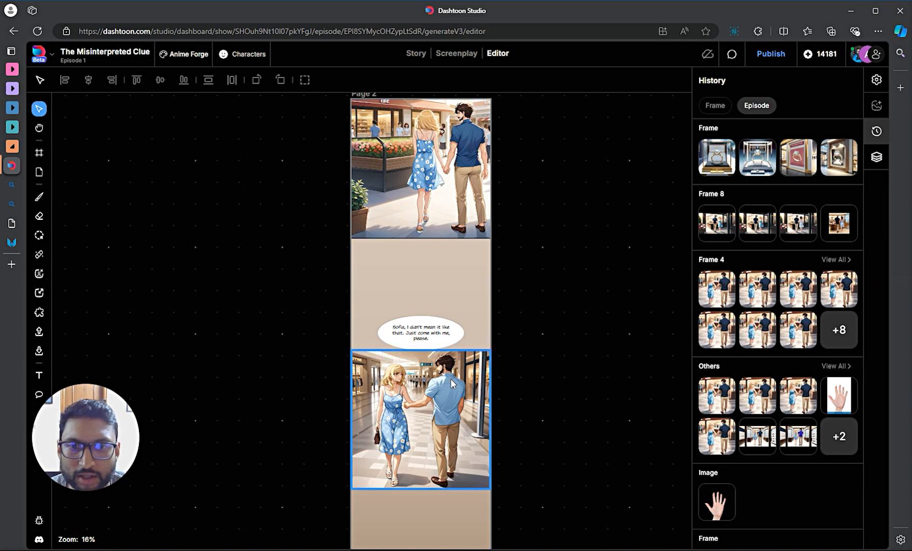
- Select the top hand-in-hand mall panel on Page 2
scroll(497, 199, "up", 1)
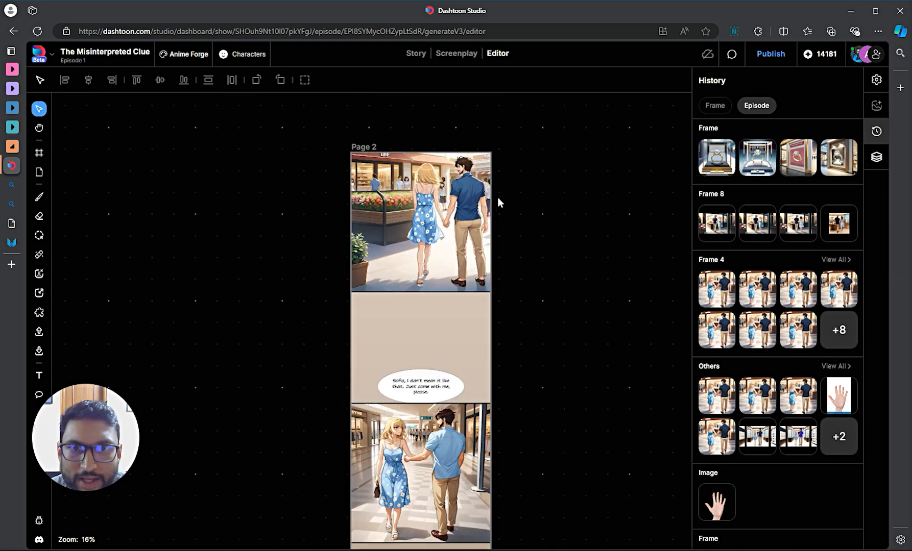
left_click(449, 225)
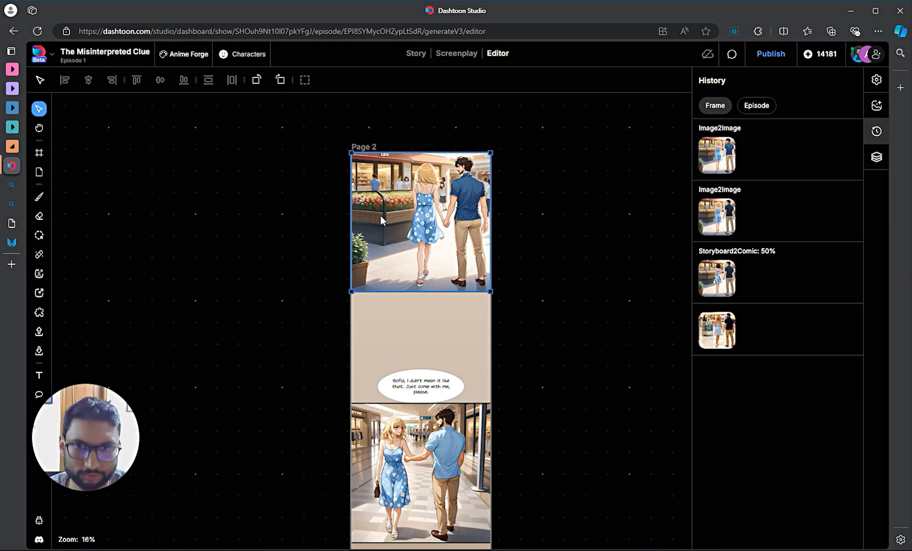
left_click(371, 148)
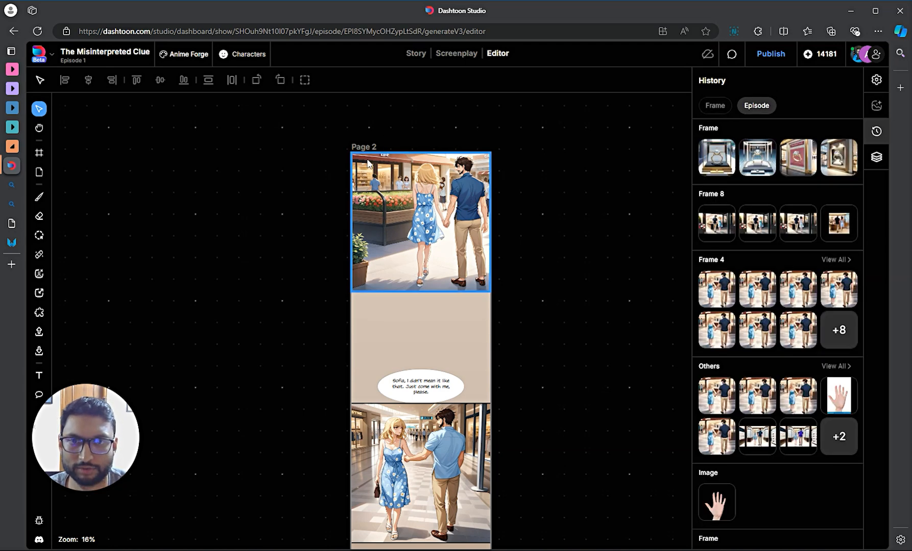
left_click(408, 205)
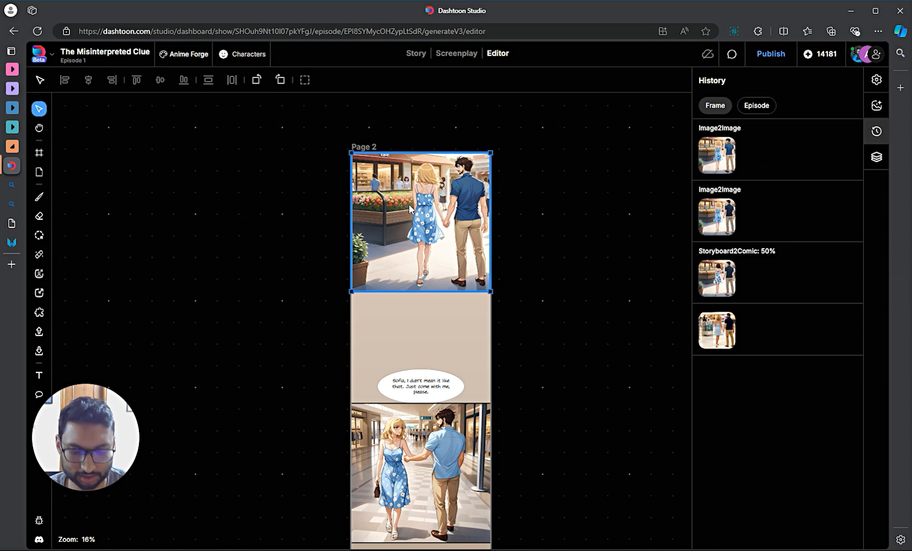
left_click(407, 209)
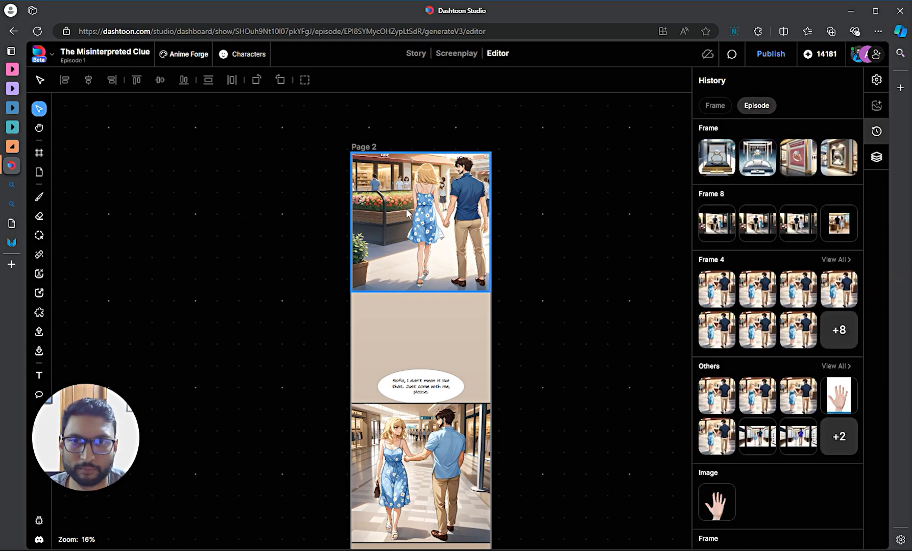
left_click(406, 209)
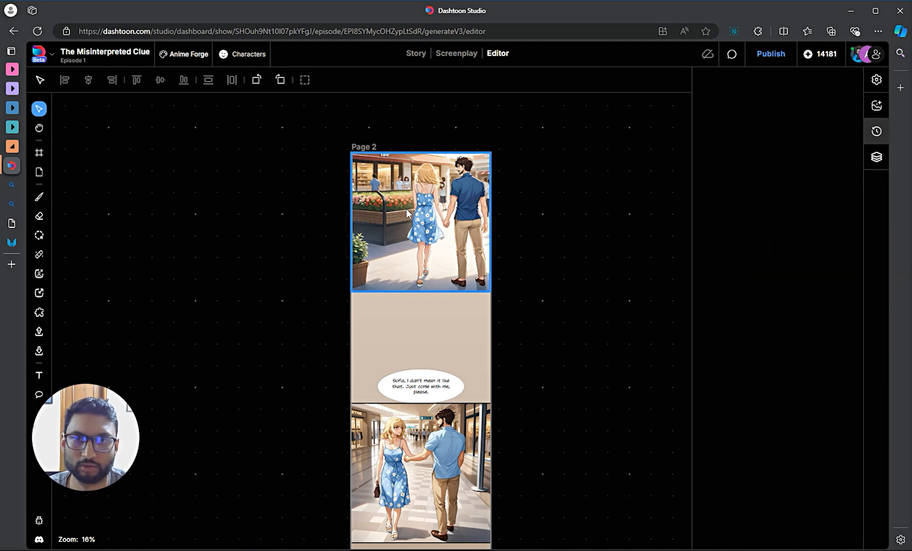
- Place the mall image on the canvas left of the page and show Simple/Creative Upscaler options
left_click_drag(405, 210, 354, 206)
left_click_drag(408, 199, 230, 209)
key("ctrl+z")
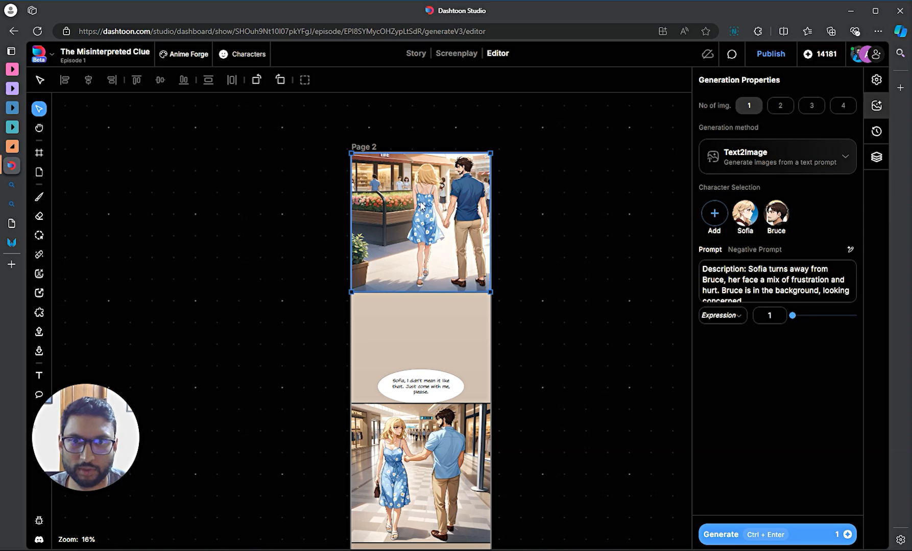
left_click_drag(418, 204, 220, 207)
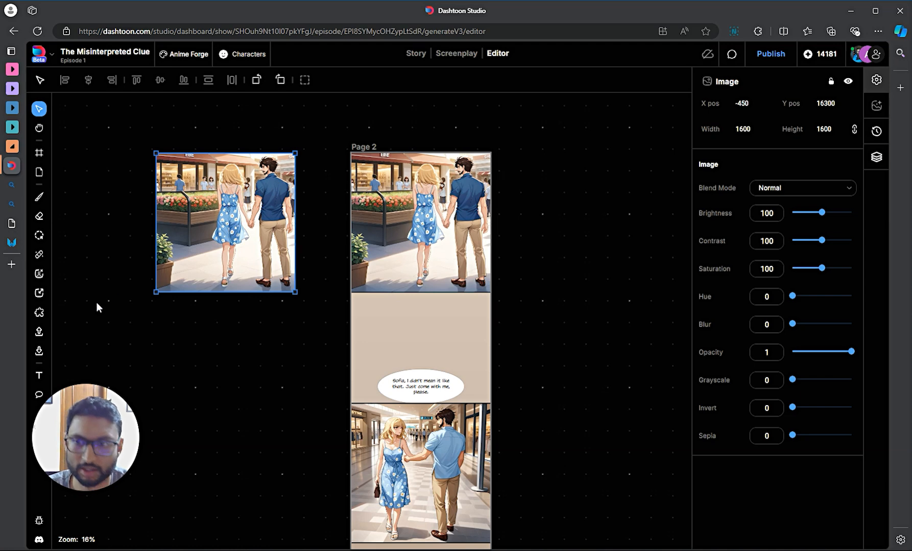
left_click_drag(219, 248, 151, 258)
left_click_drag(227, 380, 511, 365)
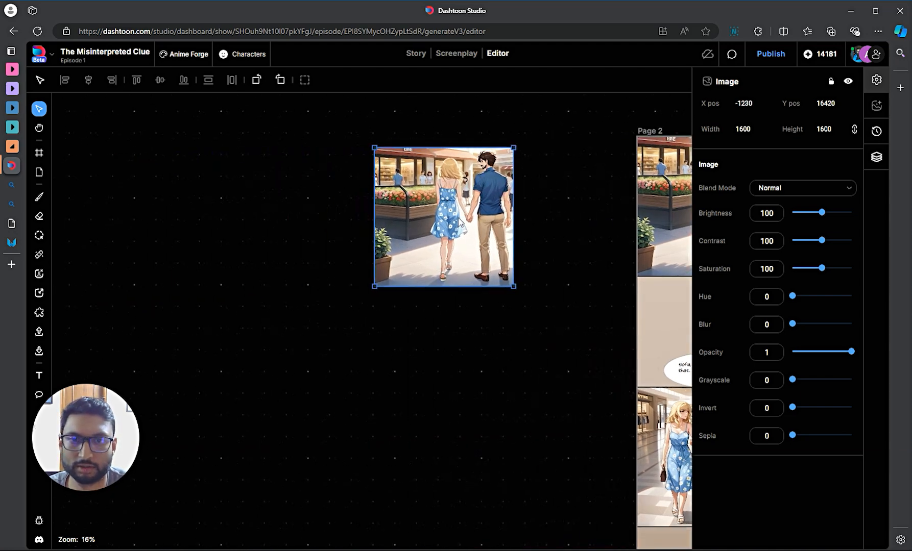
left_click_drag(451, 217, 162, 206)
left_click(40, 293)
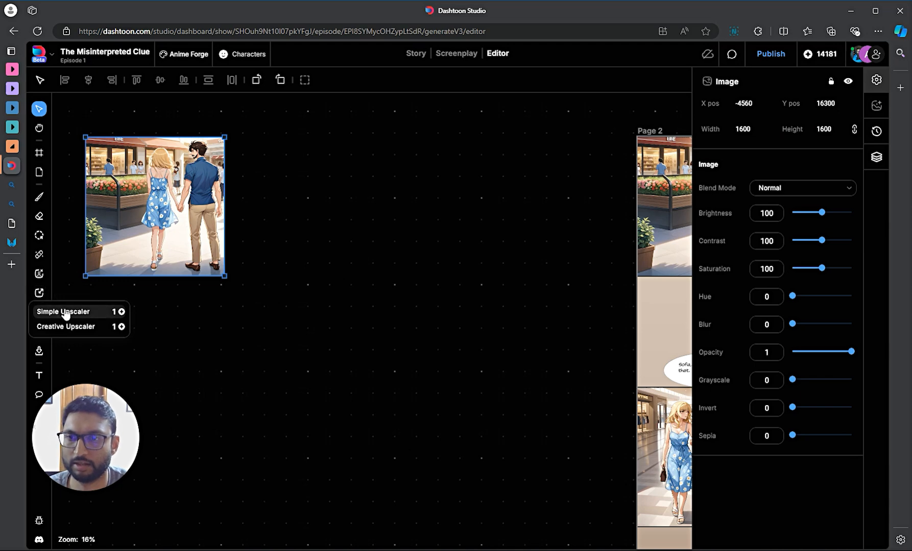
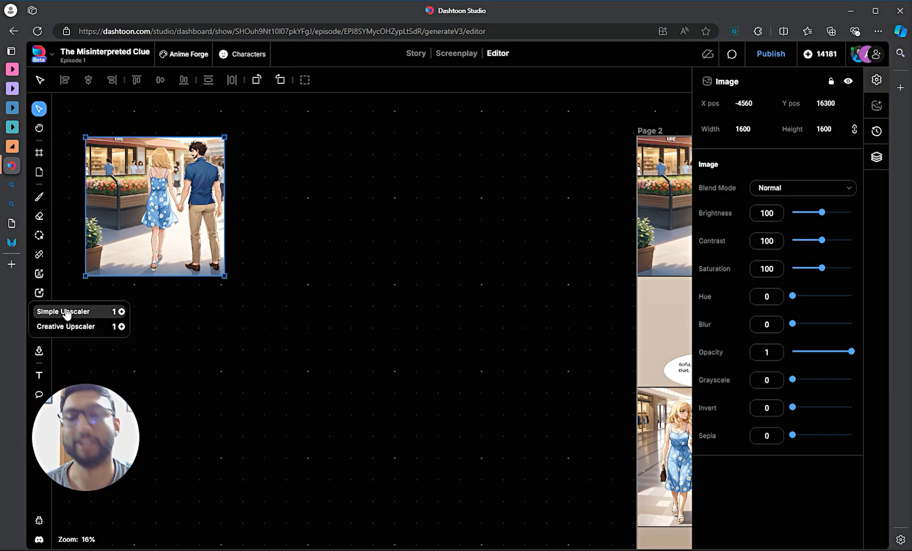
- Run the Simple Upscaler on the mall couple image
left_click(65, 312)
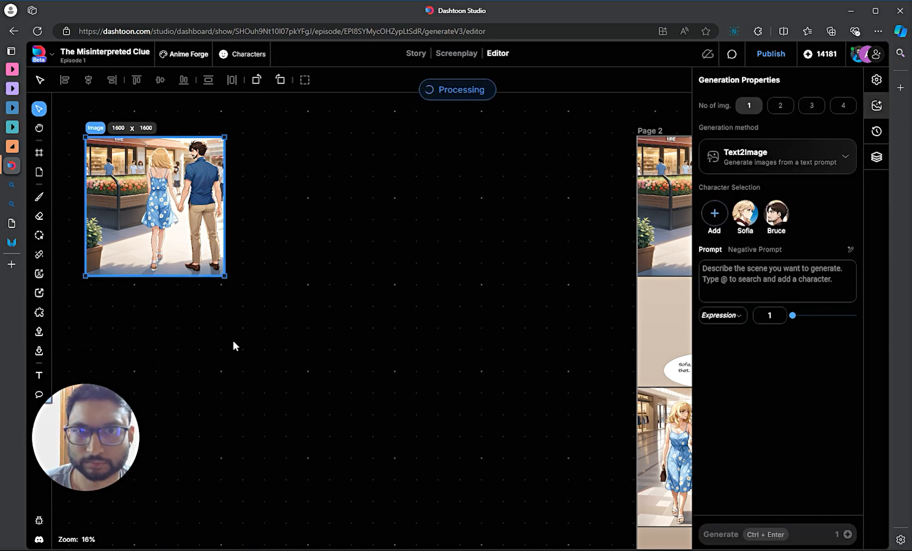
scroll(305, 346, "down", 3)
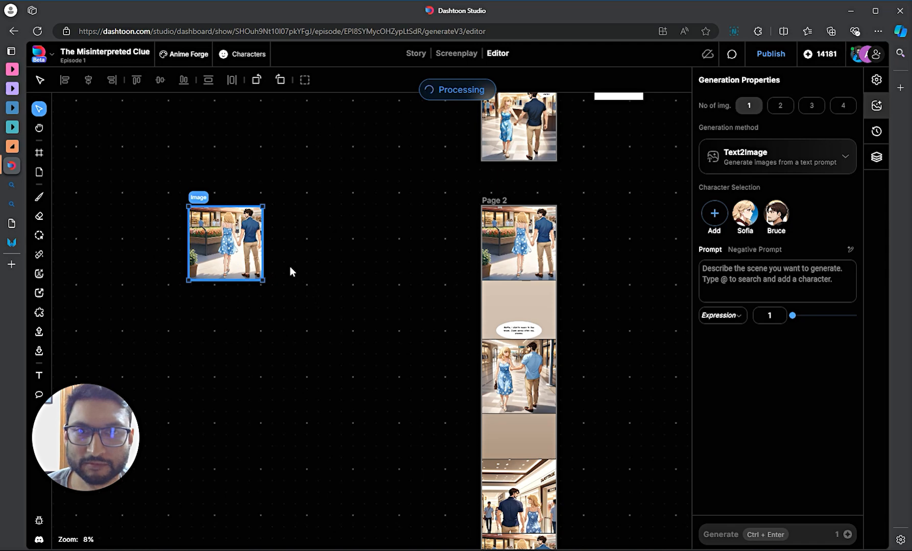
scroll(300, 278, "up", 2)
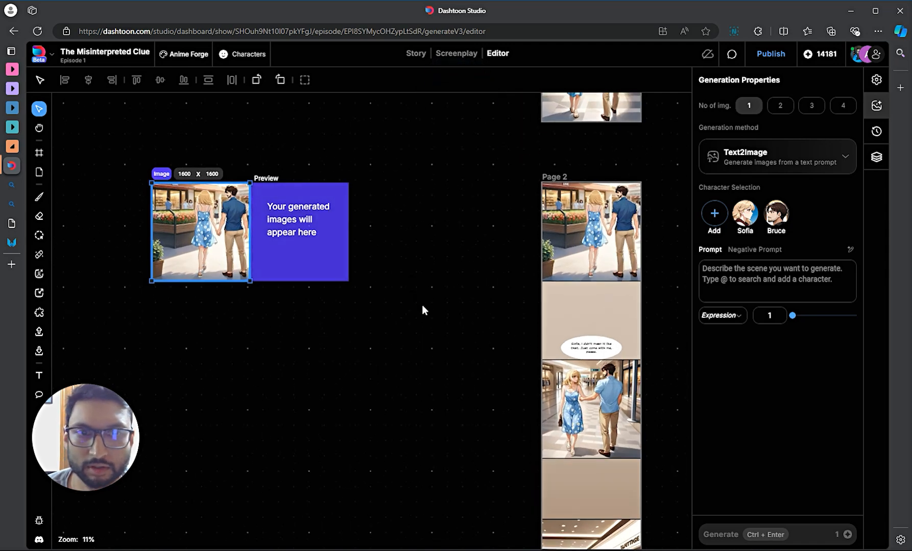
scroll(240, 265, "up", 3)
scroll(227, 277, "down", 3)
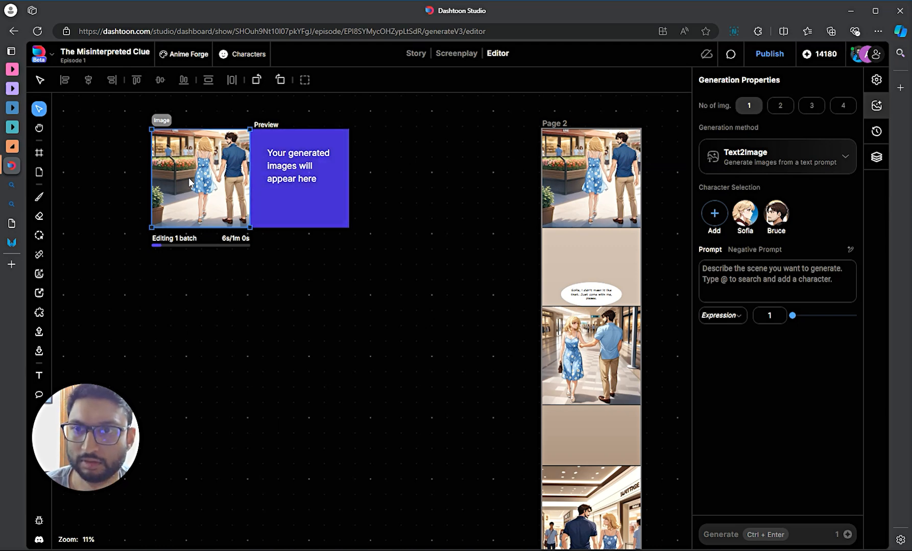
- Place a duplicate of the image down-left and apply the Creative Upscaler to it
left_click(169, 316)
left_click_drag(168, 364, 139, 350)
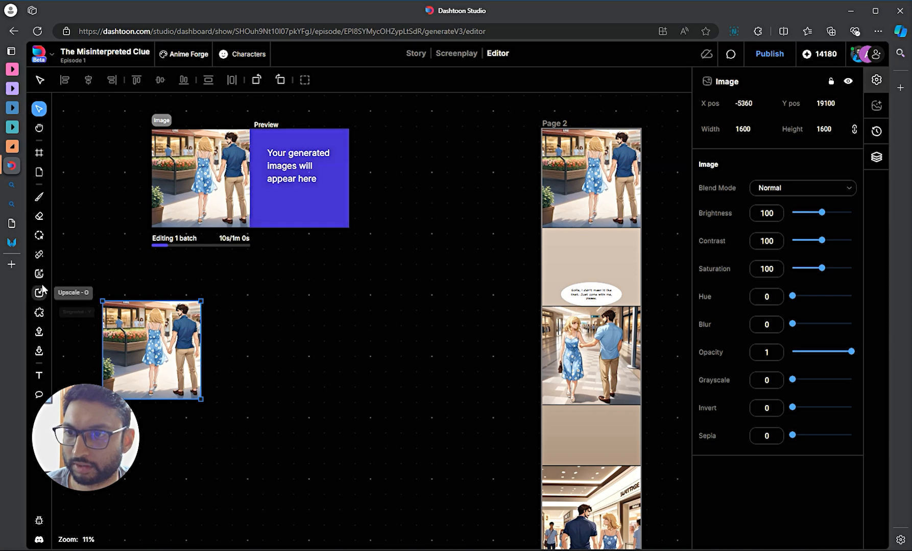
left_click(40, 294)
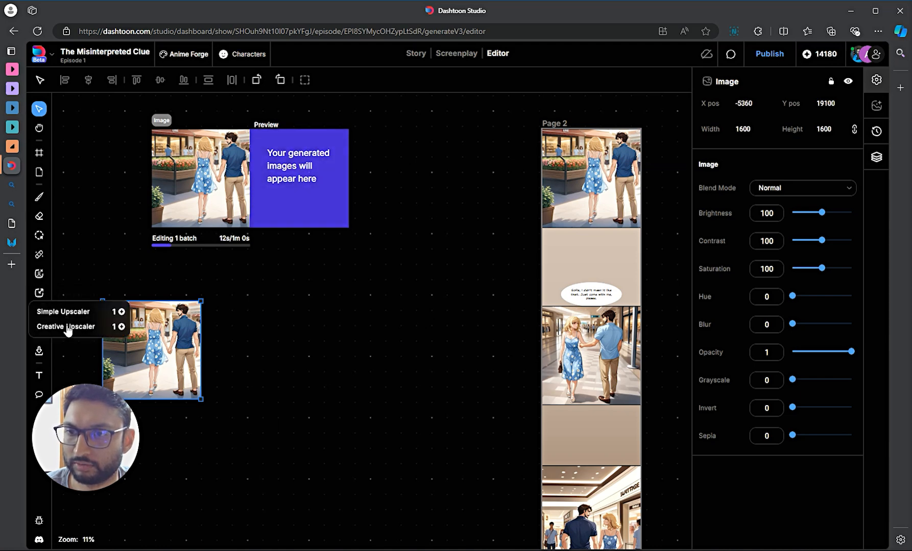
left_click(68, 326)
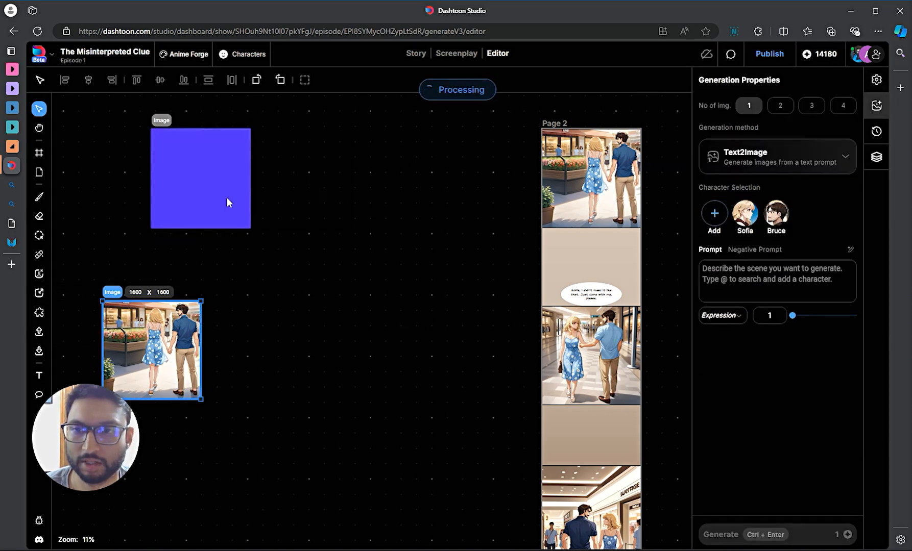
left_click(166, 120)
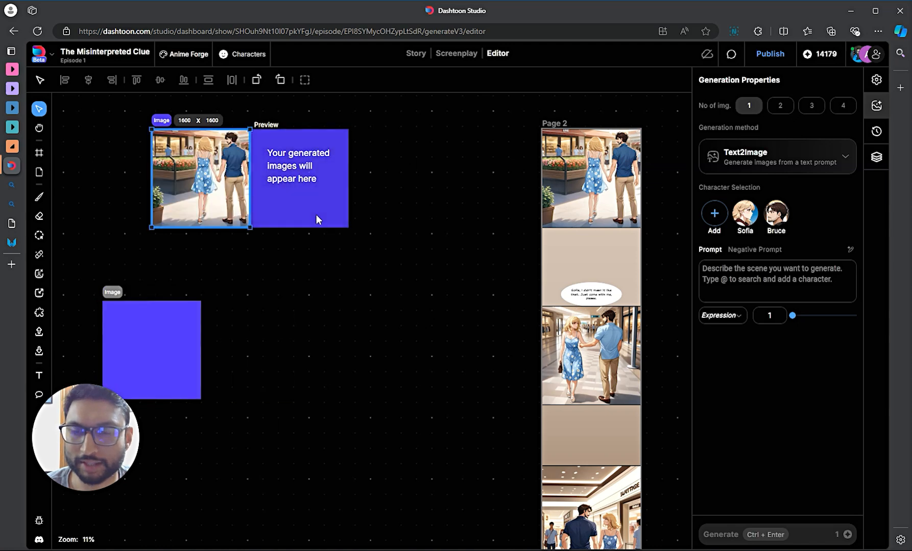
scroll(317, 214, "up", 3)
- Align the original mall image above its copy, then select the lower 3200×3200 upscaled copy
scroll(316, 214, "down", 2)
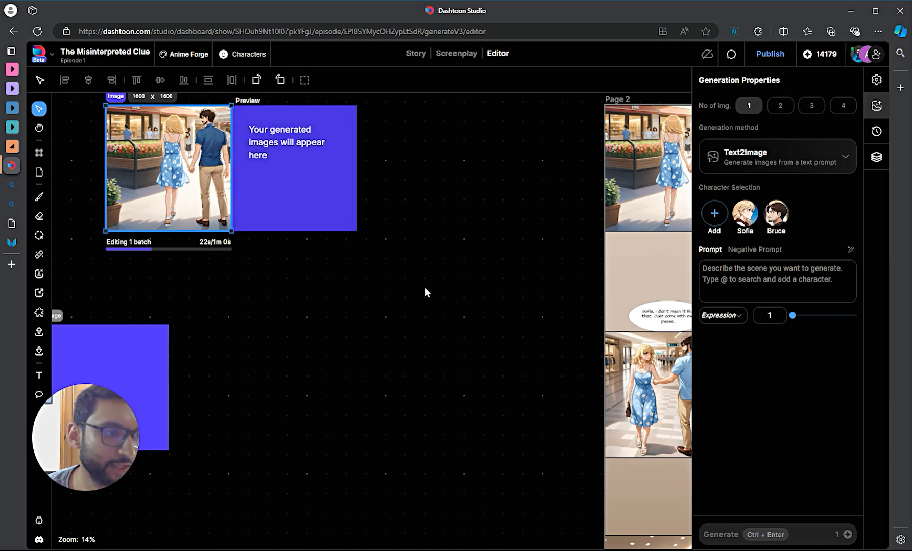
scroll(393, 336, "left", 5)
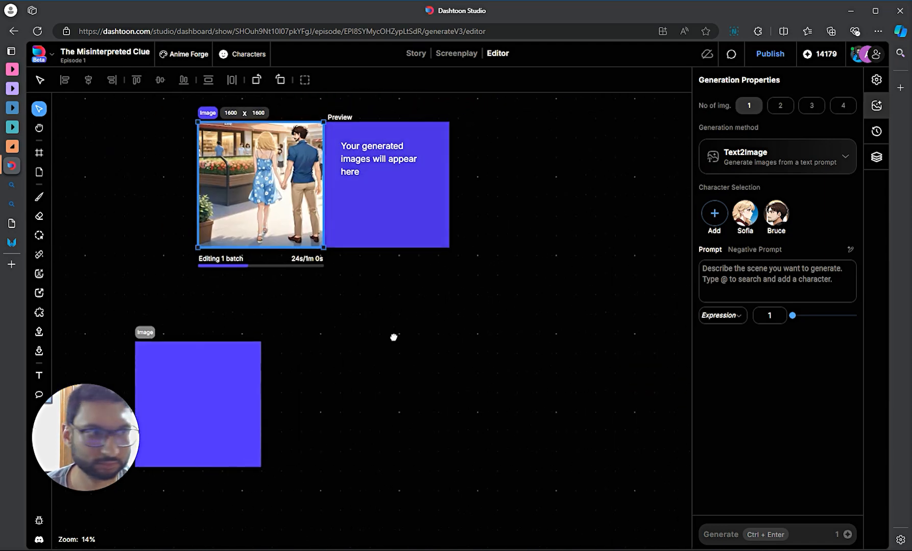
scroll(531, 321, "down", 5)
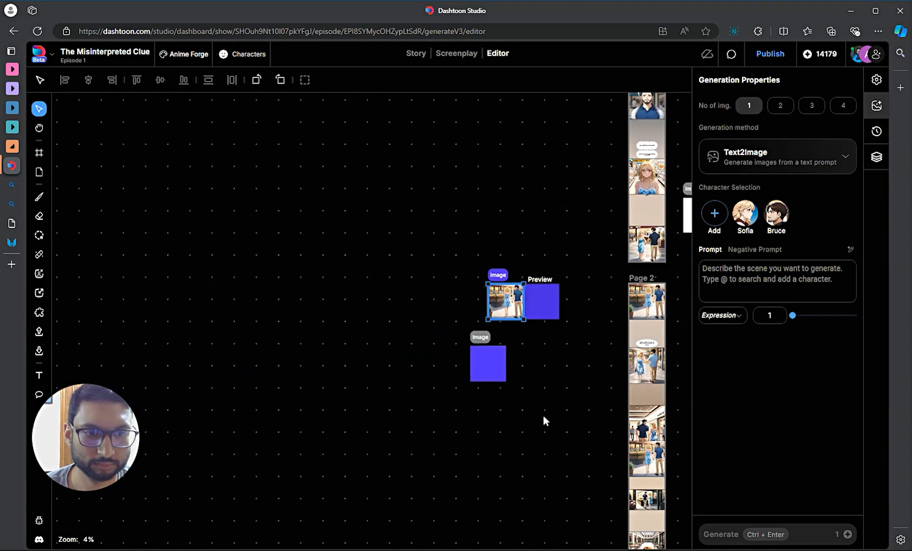
scroll(543, 419, "down", 2)
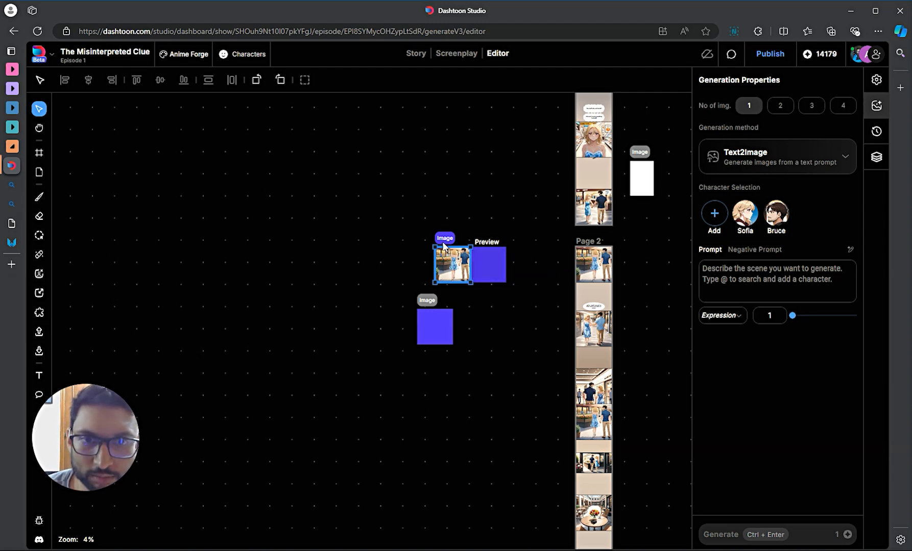
left_click_drag(441, 243, 424, 244)
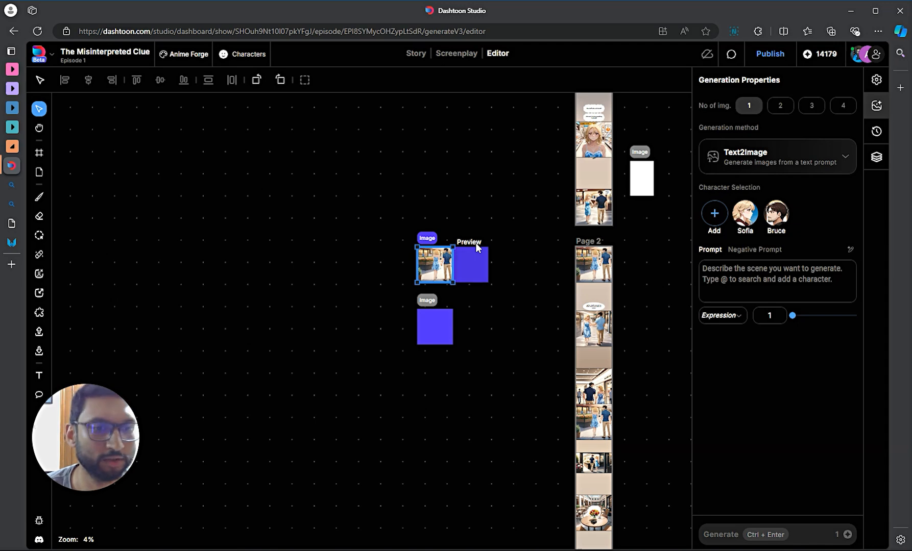
scroll(434, 302, "up", 5)
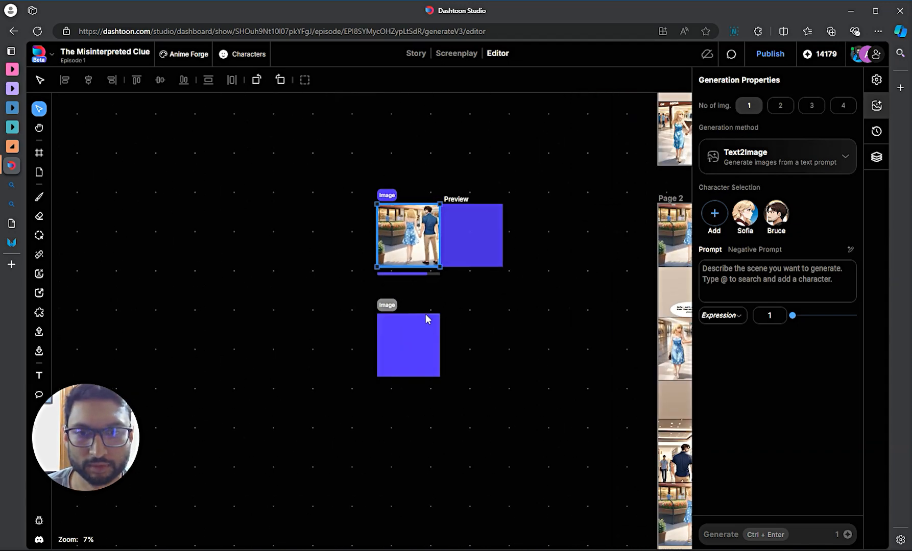
left_click(351, 305)
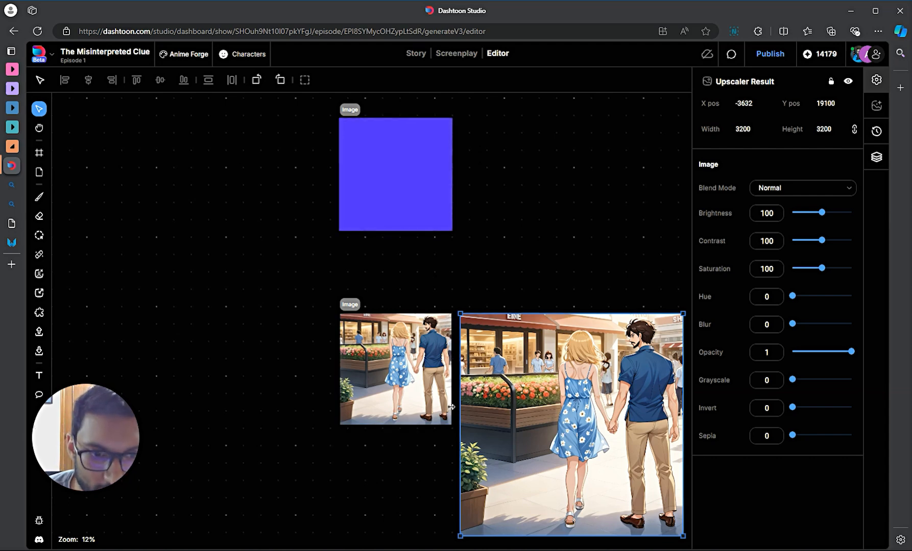
left_click_drag(416, 463, 315, 432)
scroll(617, 344, "up", 2)
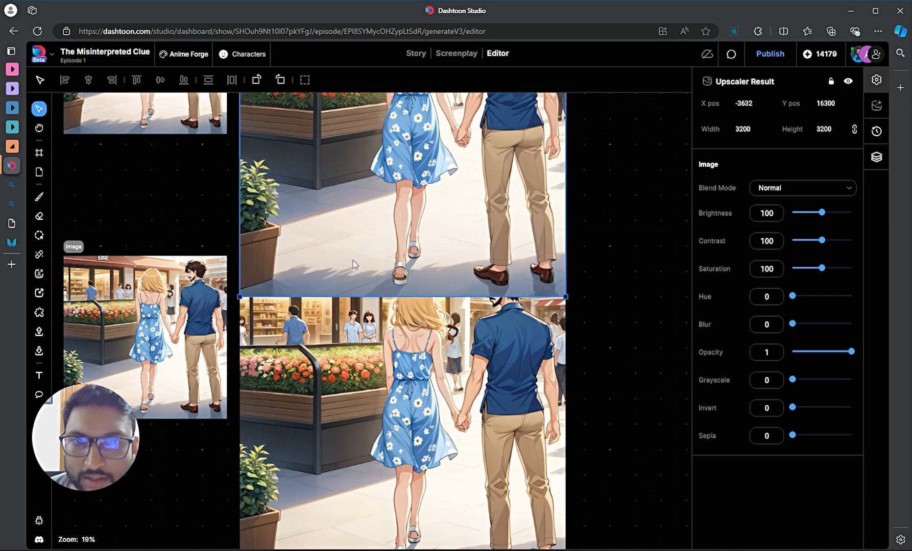
scroll(475, 221, "up", 3)
left_click_drag(475, 222, 479, 199)
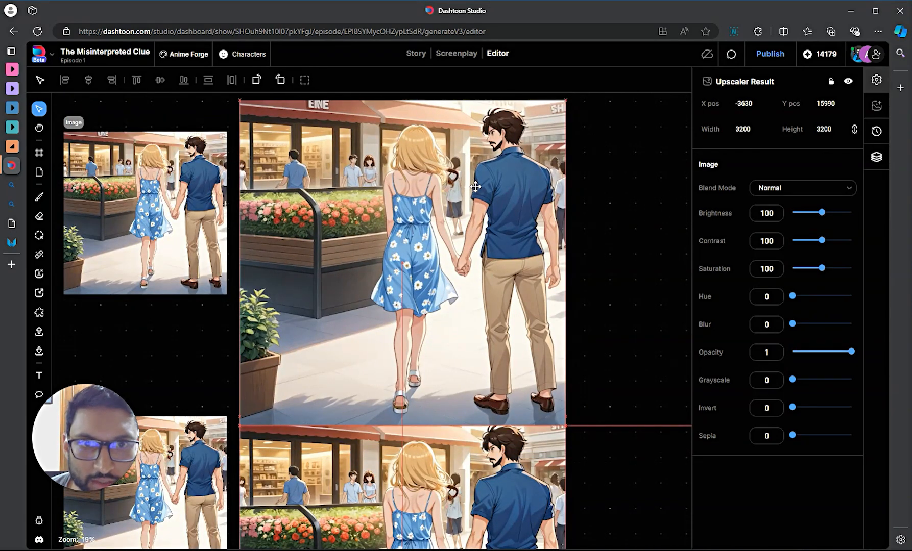
scroll(618, 342, "down", 4)
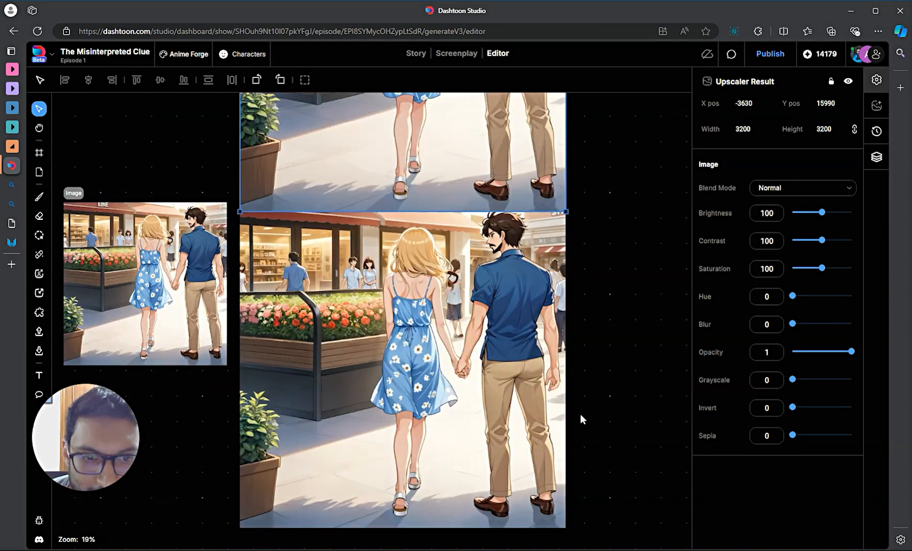
scroll(579, 414, "down", 1)
scroll(367, 424, "up", 4)
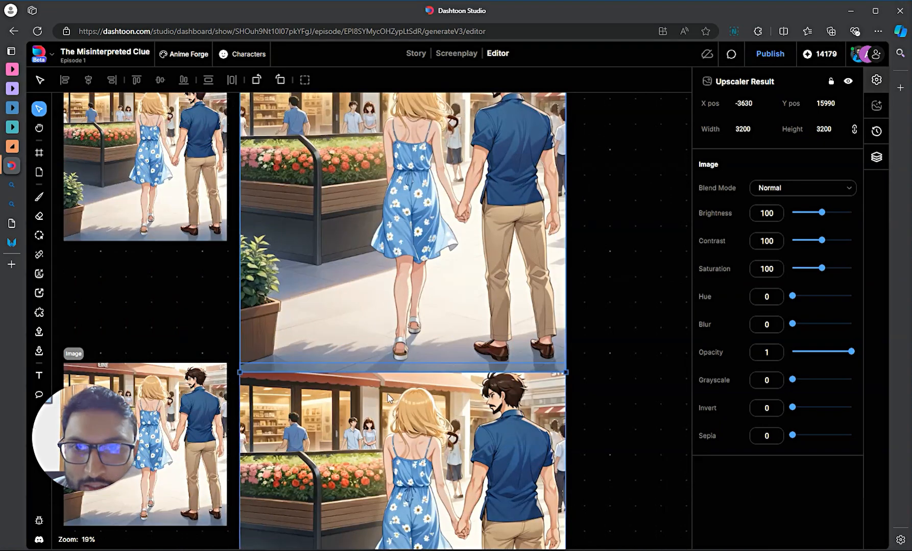
scroll(367, 425, "down", 1)
scroll(367, 425, "down", 1)
scroll(372, 384, "up", 2)
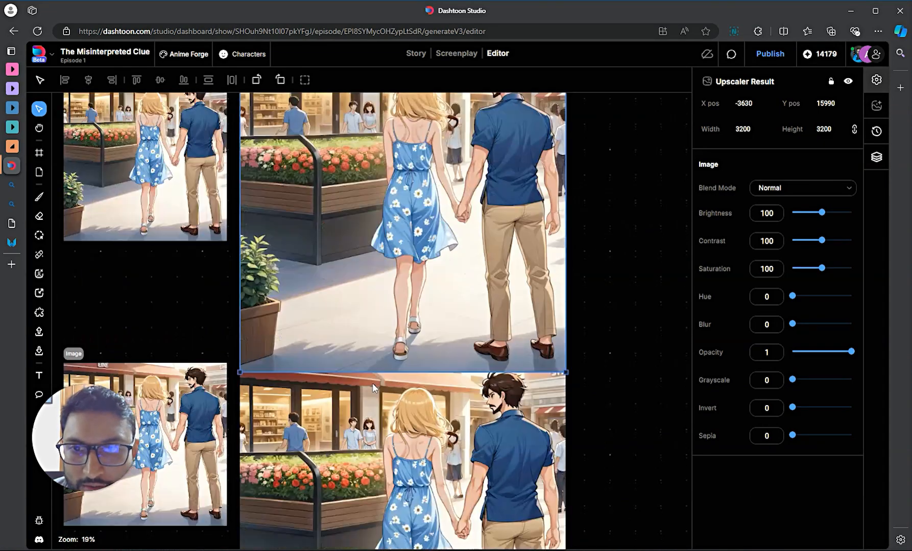
scroll(371, 383, "down", 1)
scroll(374, 388, "up", 4)
scroll(188, 354, "down", 2)
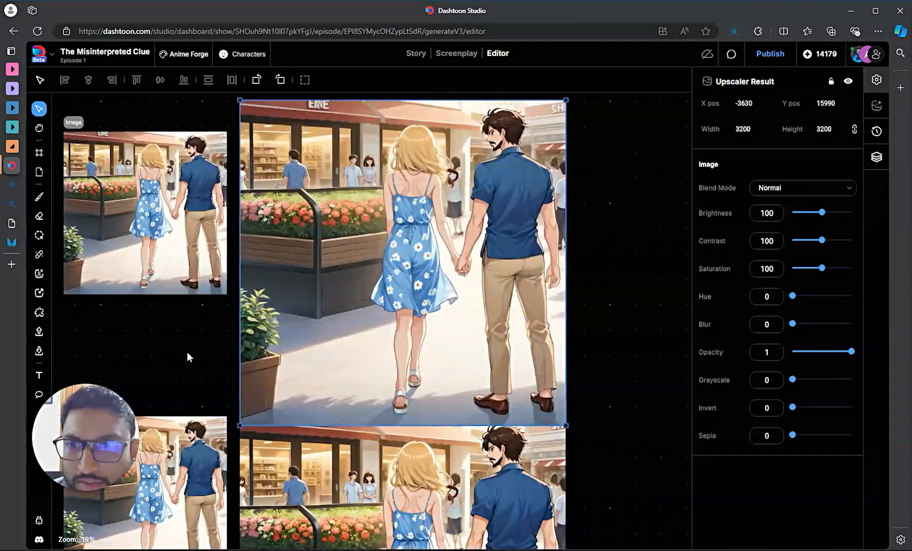
scroll(182, 332, "left", 1)
left_click_drag(182, 332, 249, 258)
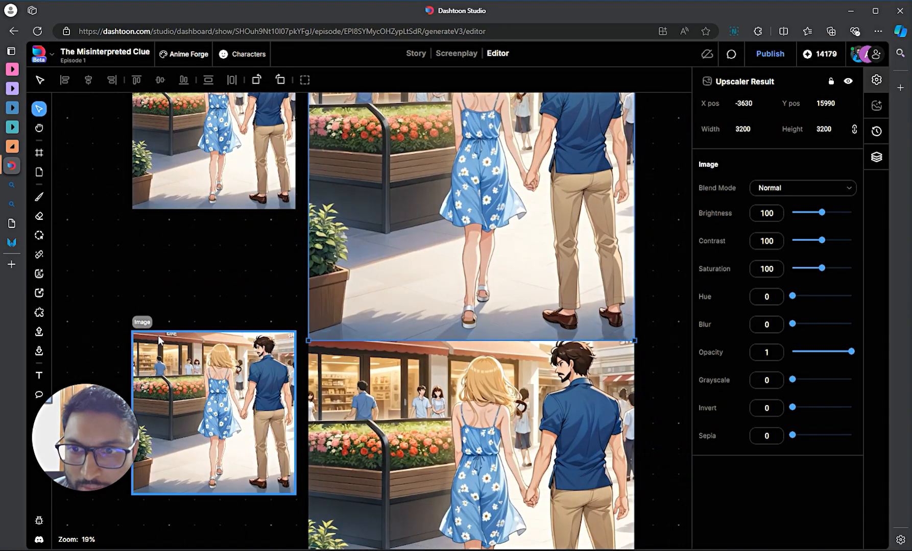
left_click_drag(592, 460, 583, 495)
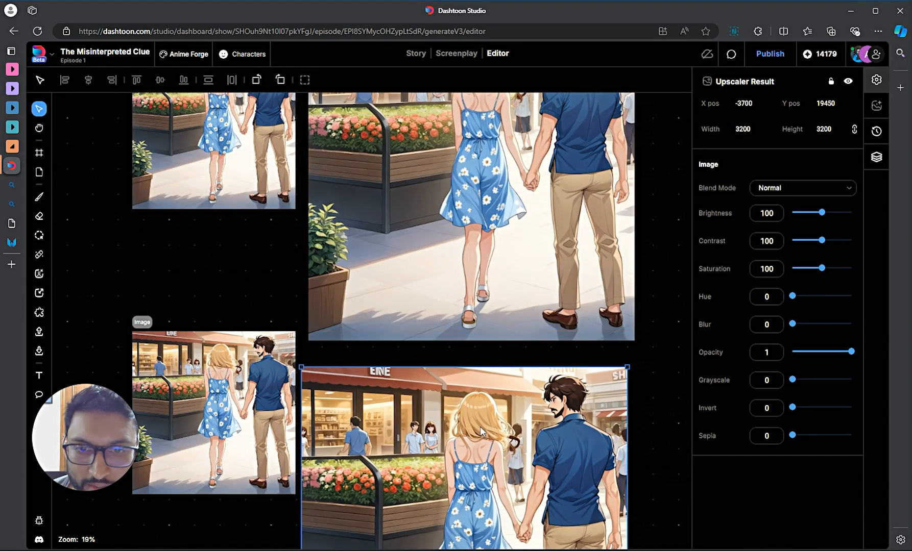
left_click_drag(469, 432, 493, 422)
scroll(572, 416, "down", 1)
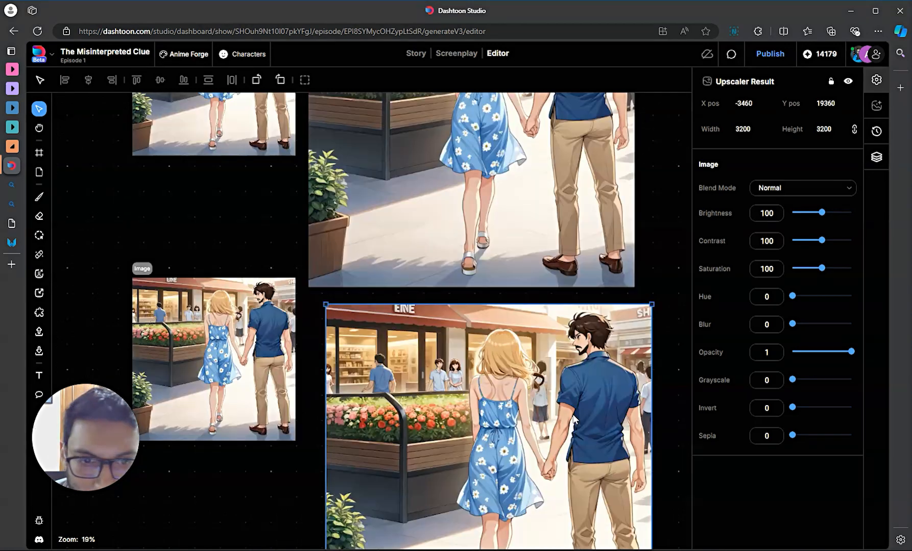
scroll(542, 407, "up", 1)
scroll(542, 407, "up", 1)
scroll(542, 444, "down", 2)
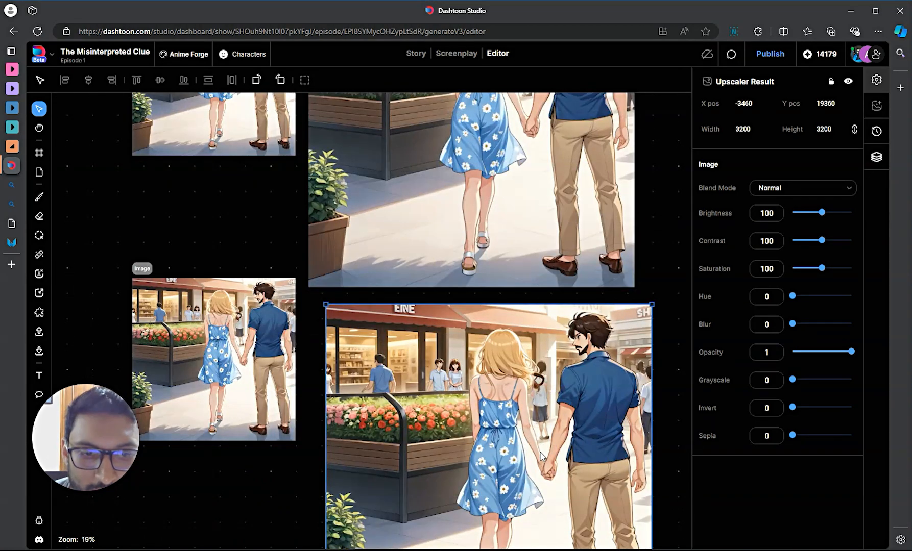
scroll(552, 437, "down", 5)
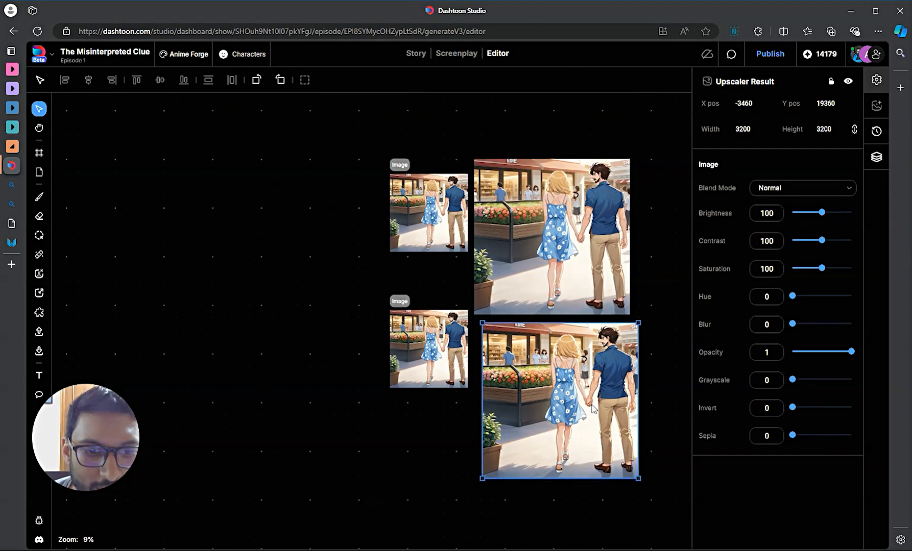
left_click_drag(592, 403, 588, 406)
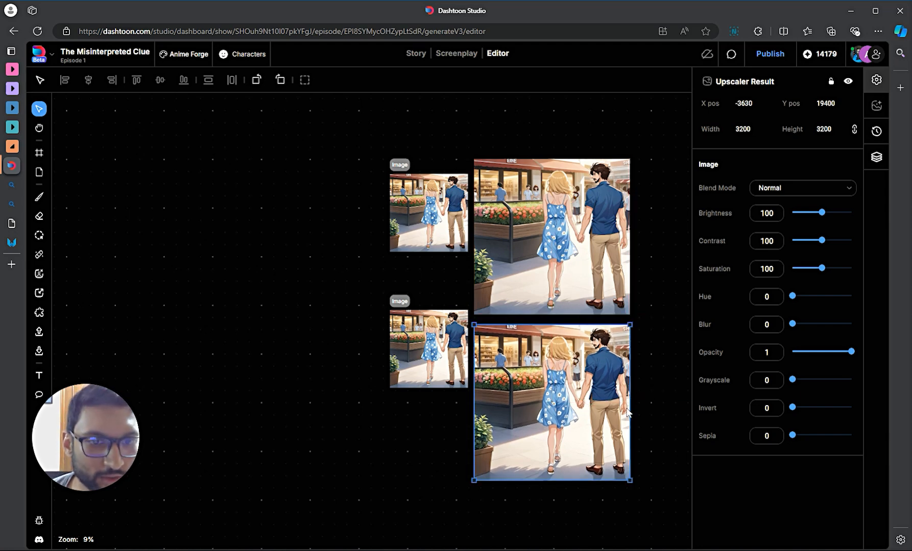
left_click(592, 253)
scroll(514, 201, "up", 10)
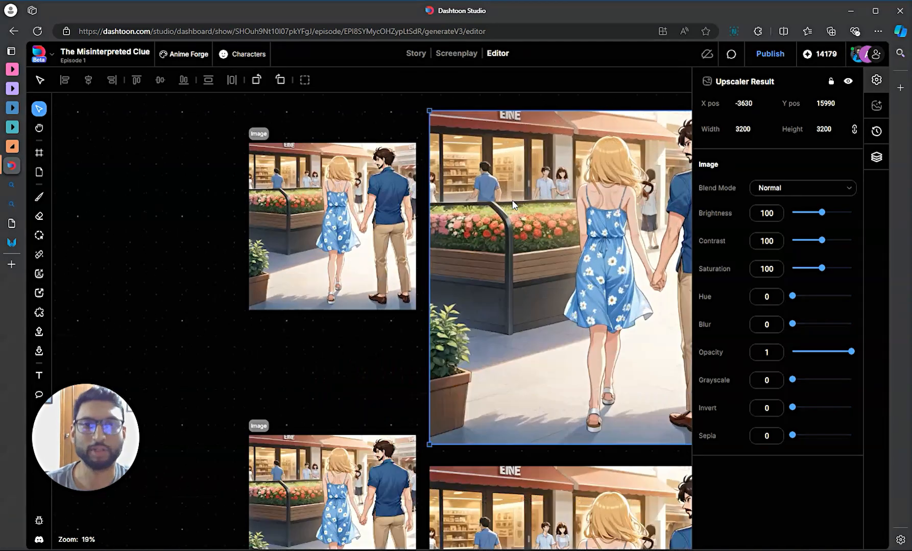
scroll(250, 166, "up", 1)
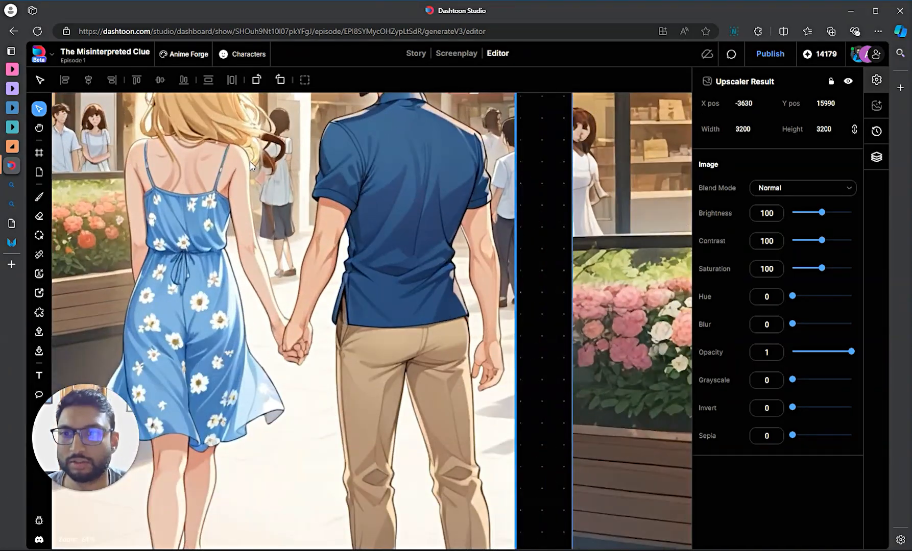
scroll(250, 166, "up", 3)
scroll(555, 220, "down", 1)
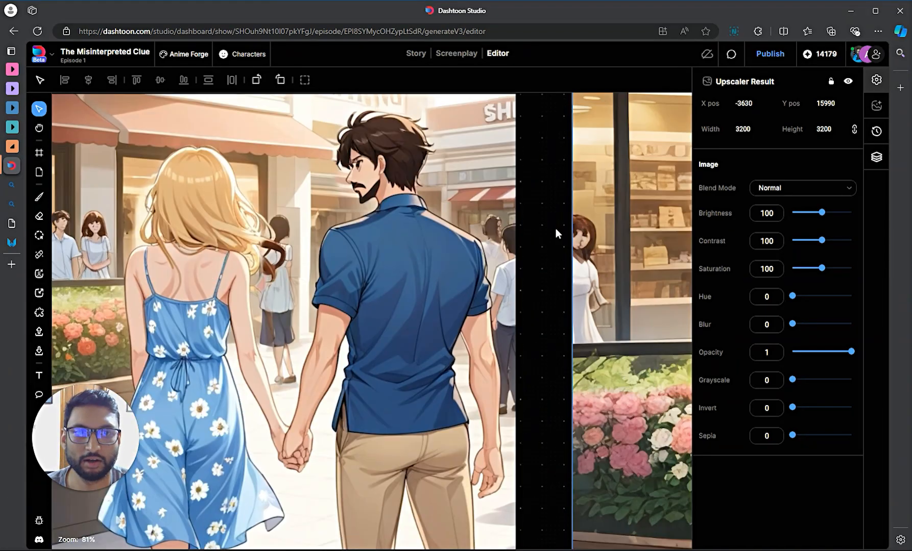
scroll(556, 228, "down", 2)
left_click_drag(556, 228, 85, 270)
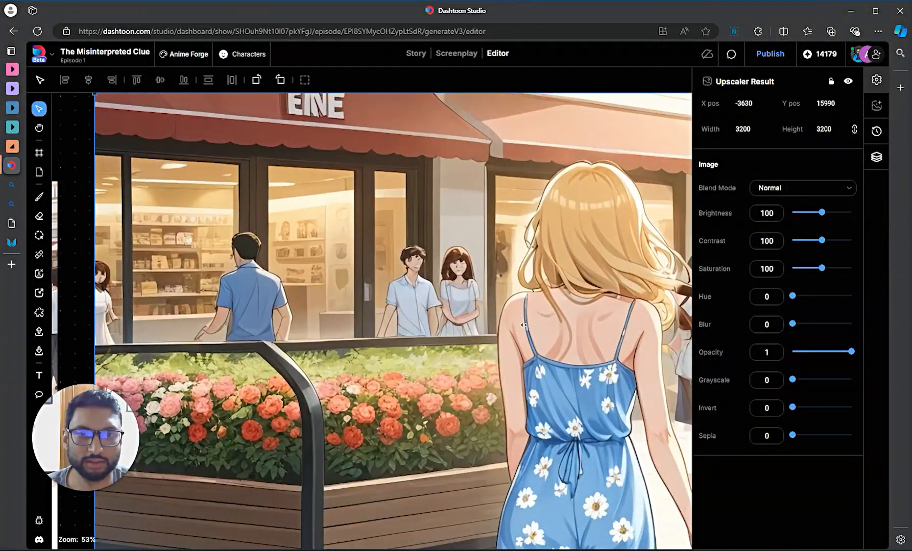
left_click_drag(514, 321, 221, 308)
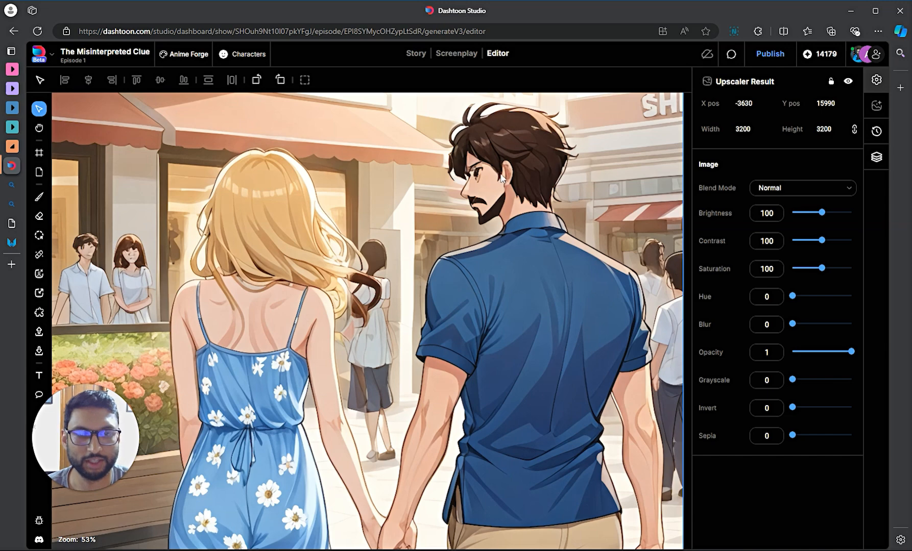
scroll(461, 221, "down", 5)
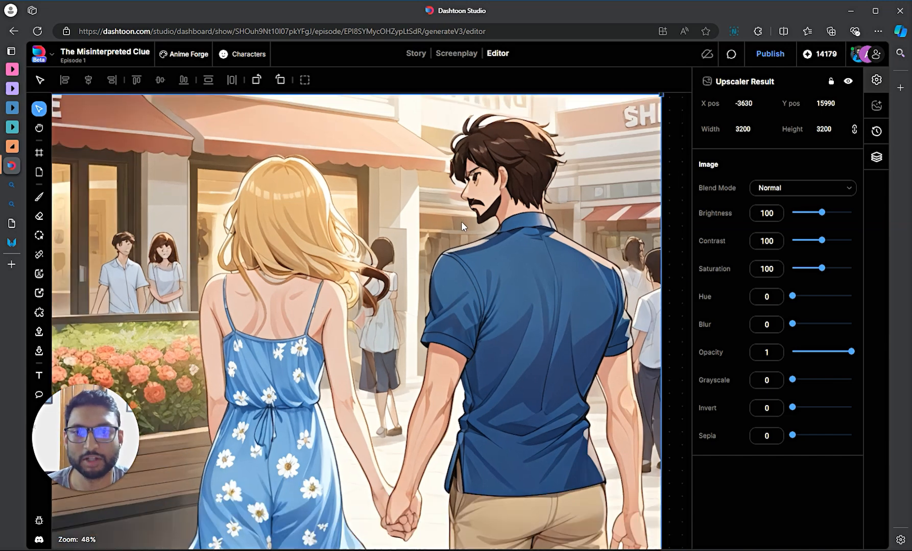
scroll(465, 271, "up", 1)
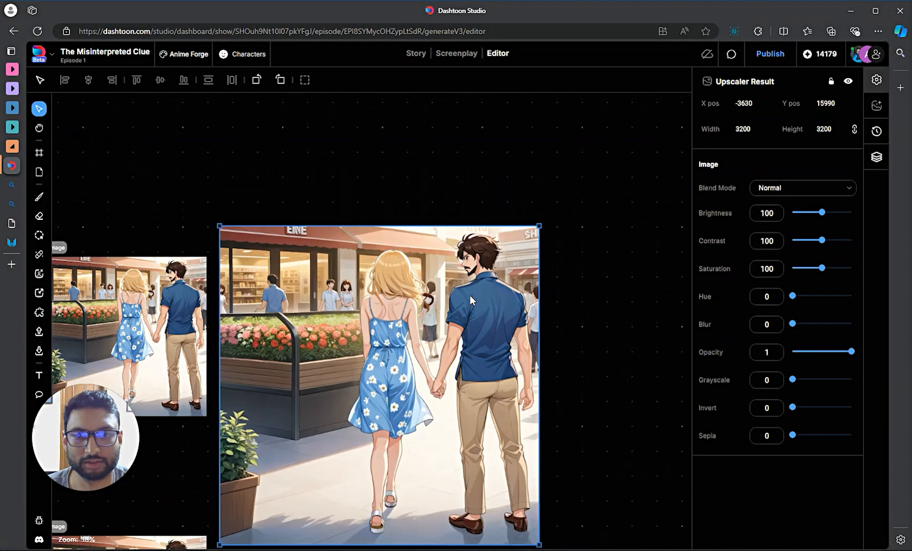
scroll(469, 300, "down", 2)
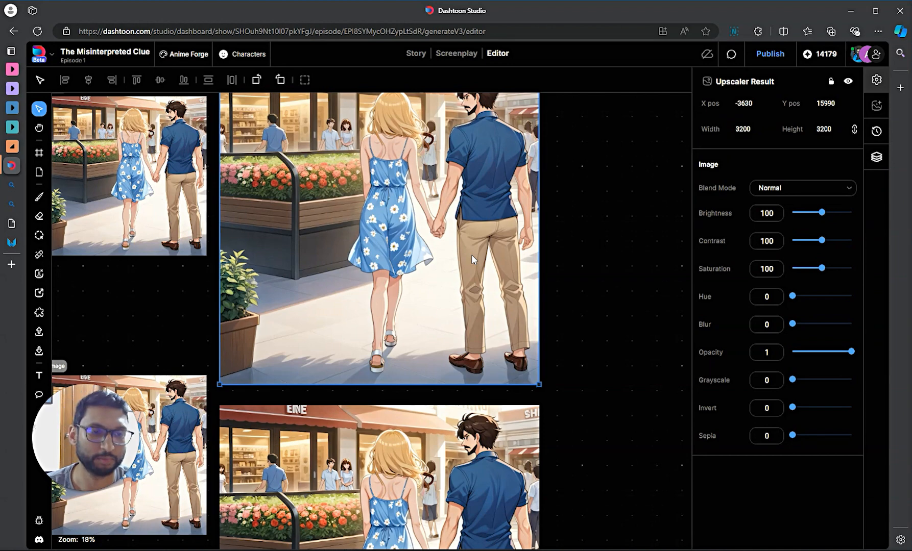
scroll(471, 255, "down", 4)
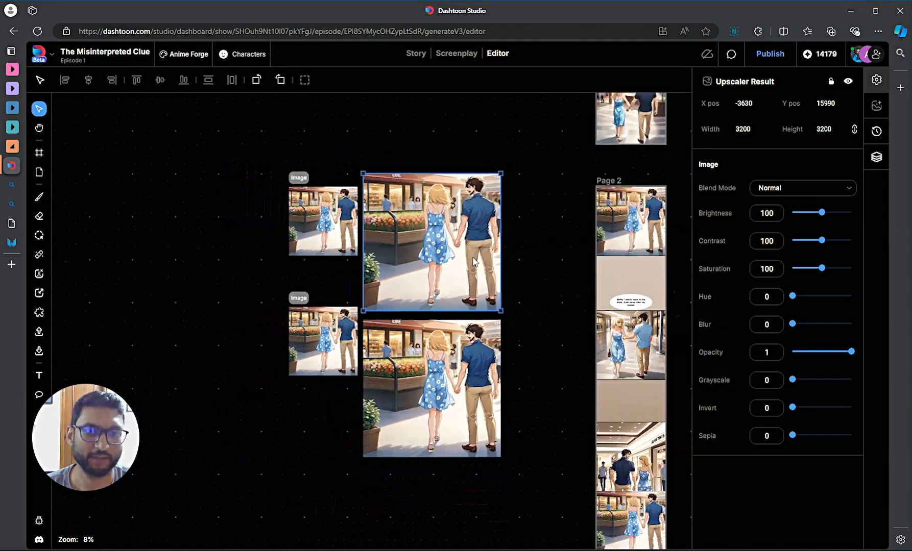
- Select the lower couple image copy and open its Generation Properties
left_click(473, 367)
scroll(483, 356, "down", 3)
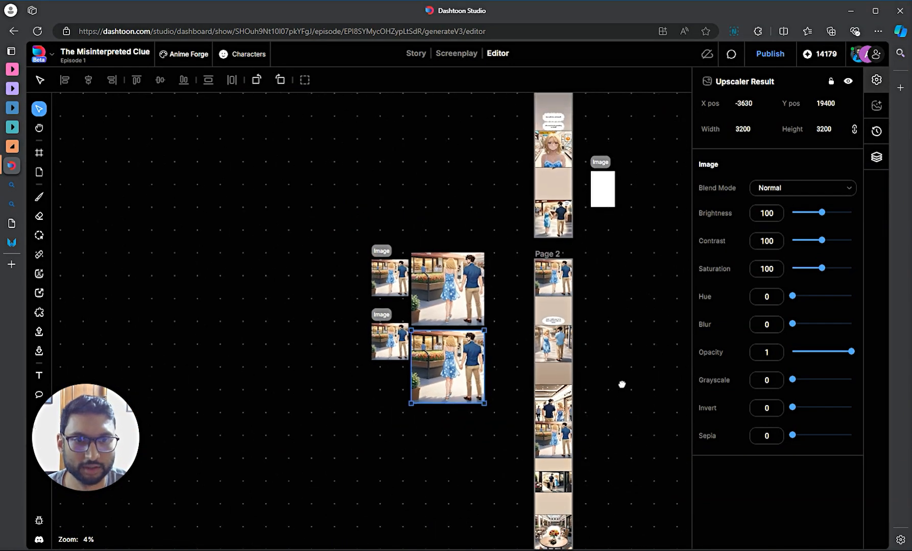
left_click_drag(542, 345, 499, 335)
scroll(389, 347, "up", 3)
scroll(500, 336, "down", 1)
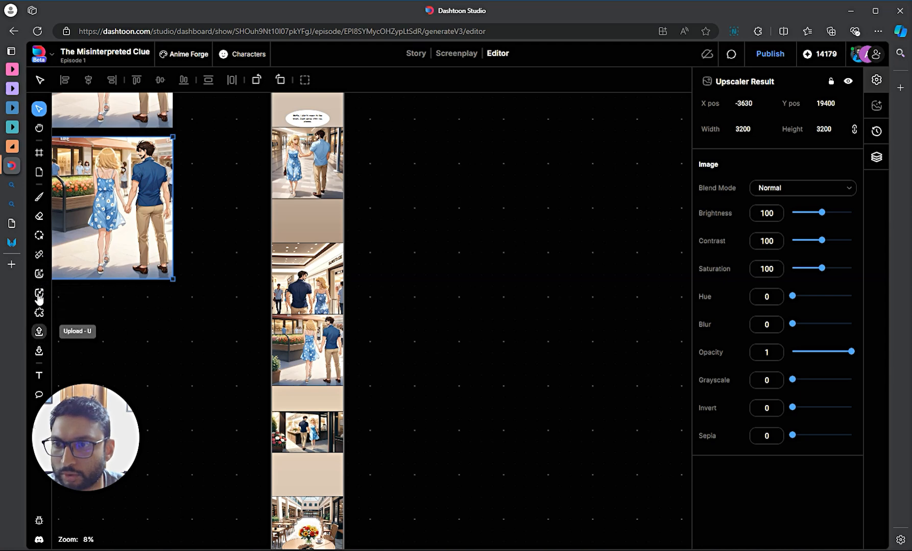
left_click(418, 477)
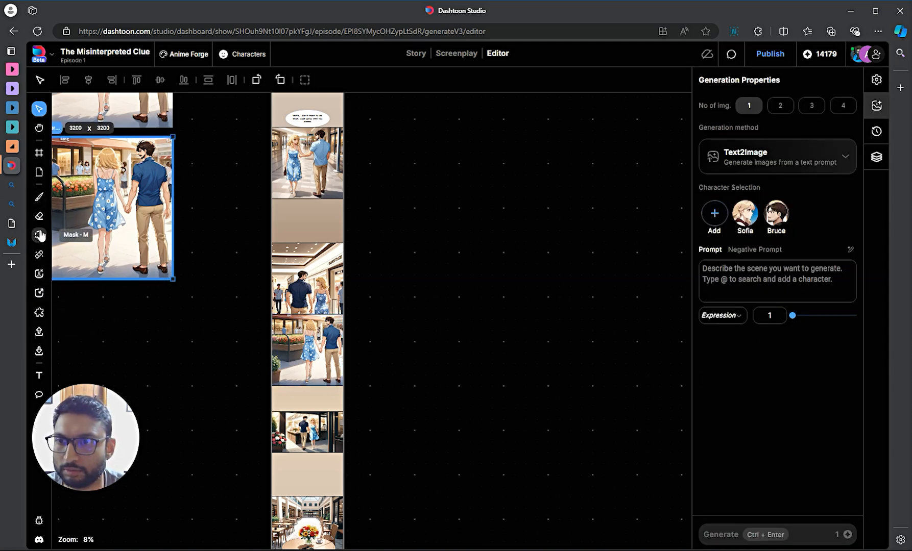
- Create a blank frame beside the page strip and resize it to 1350 x 1350
key("c")
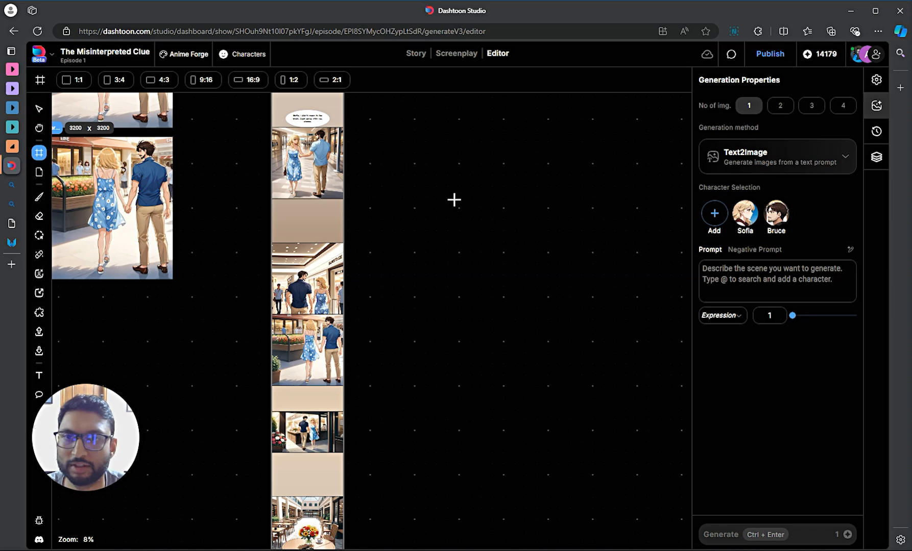
scroll(432, 234, "down", 8)
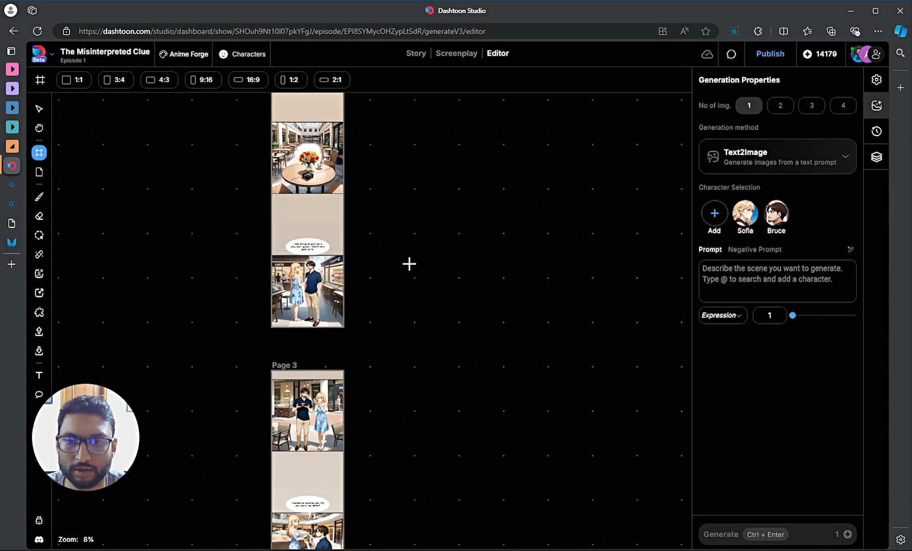
left_click(421, 286)
scroll(421, 287, "up", 2)
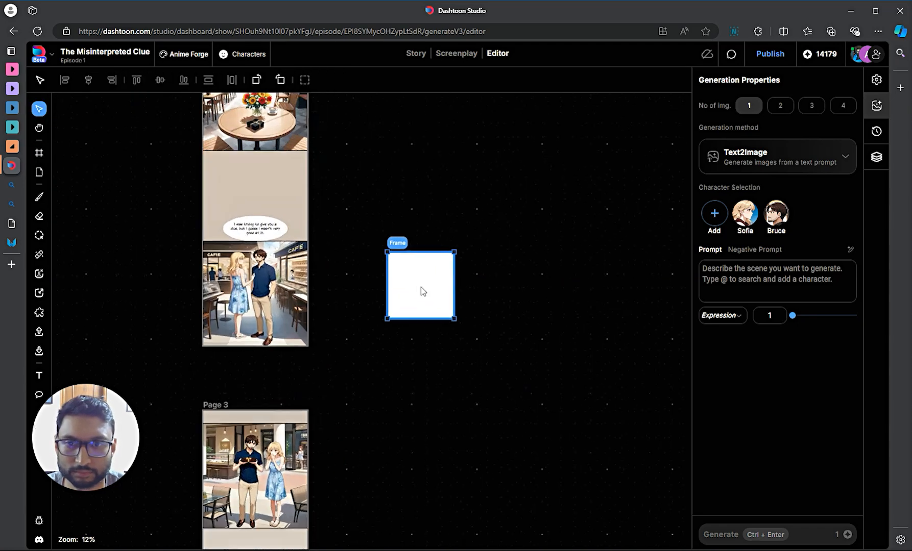
scroll(421, 287, "up", 1)
left_click_drag(445, 315, 433, 331)
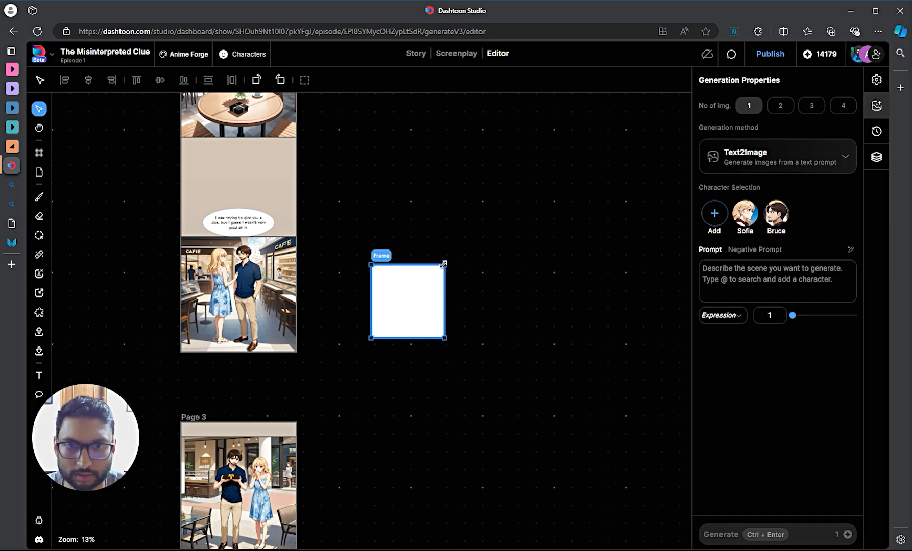
left_click_drag(443, 264, 468, 238)
scroll(448, 273, "up", 5)
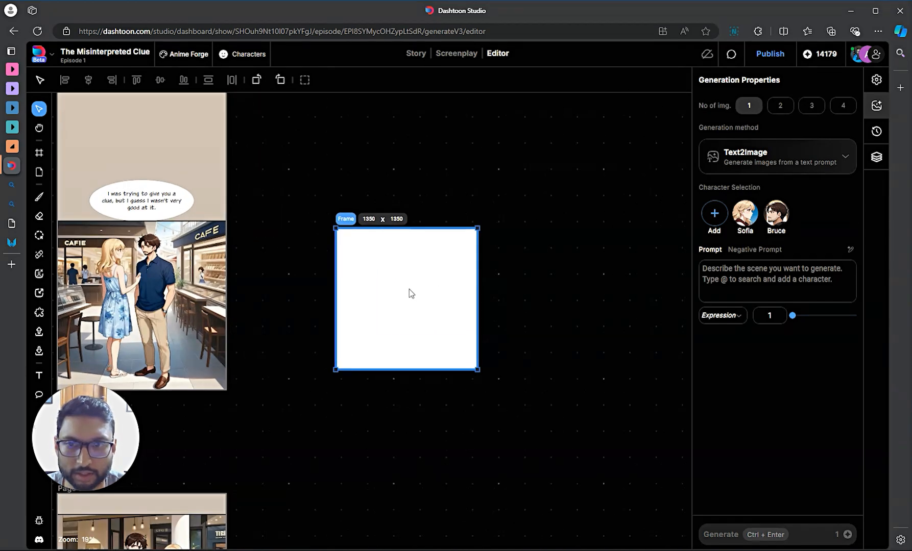
- With a thin brush of width 4, sketch the head, neck and both shoulders
left_click(39, 197)
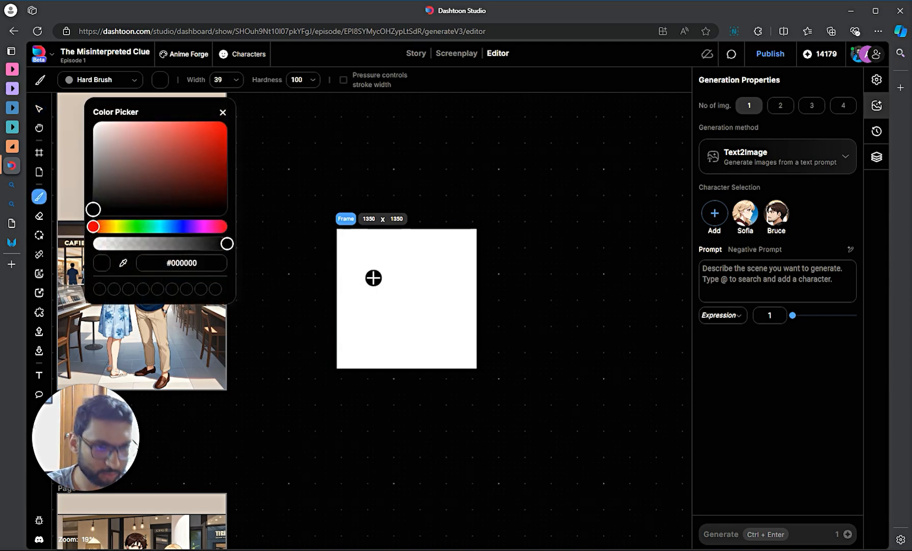
key("bracketleft")
key("bracketleft")
key("bracketleft")
key("bracketleft")
key("bracketleft")
key("bracketleft")
key("bracketleft")
key("bracketleft")
key("bracketleft")
key("bracketleft")
key("bracketleft")
key("bracketleft")
key("bracketleft")
key("bracketleft")
key("bracketleft")
key("bracketleft")
key("bracketleft")
key("bracketleft")
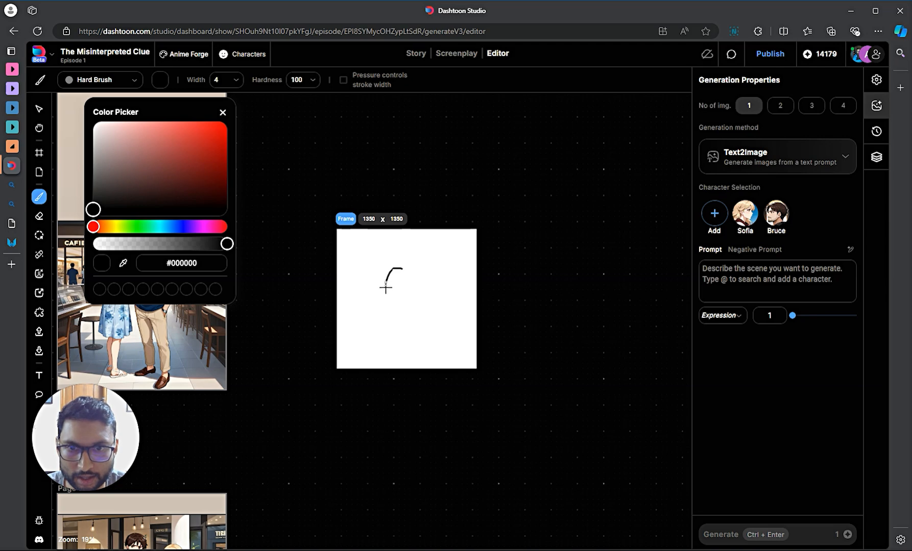
left_click_drag(410, 322, 435, 310)
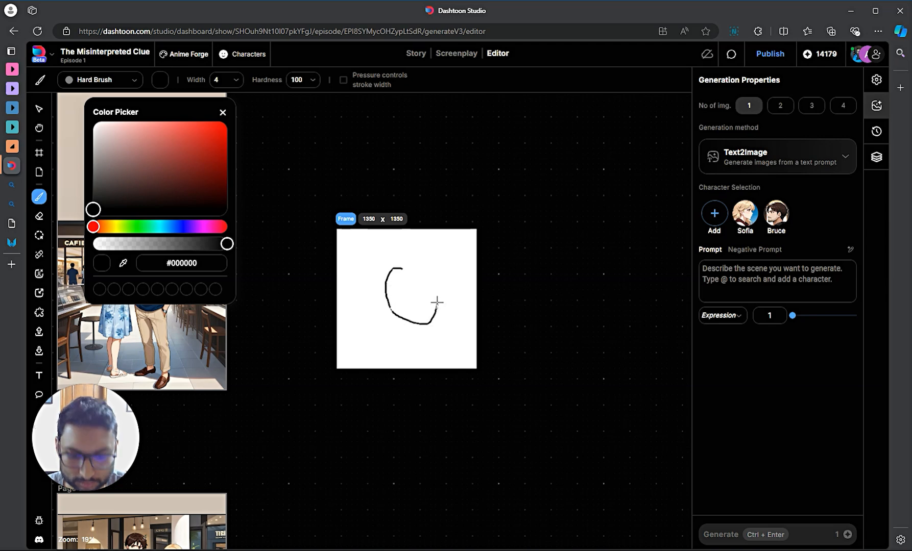
key("ctrl+z")
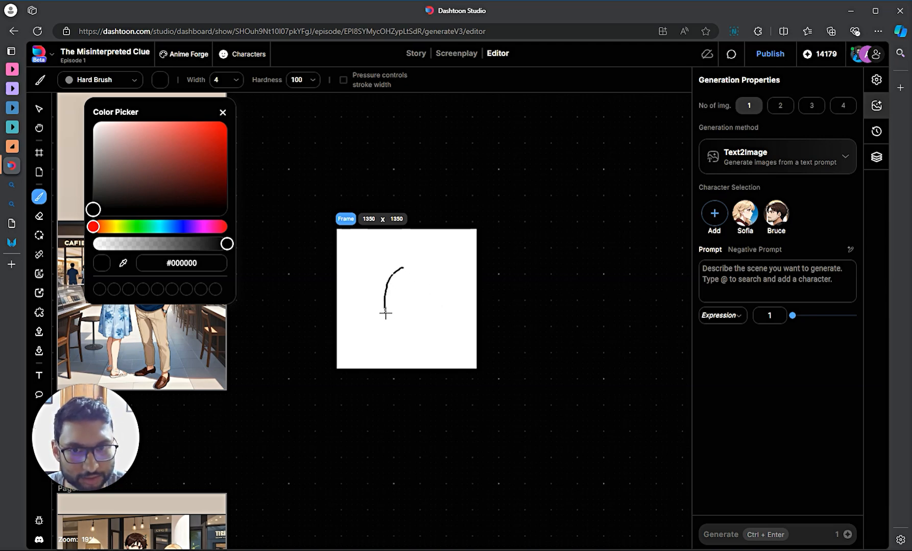
left_click_drag(385, 315, 402, 329)
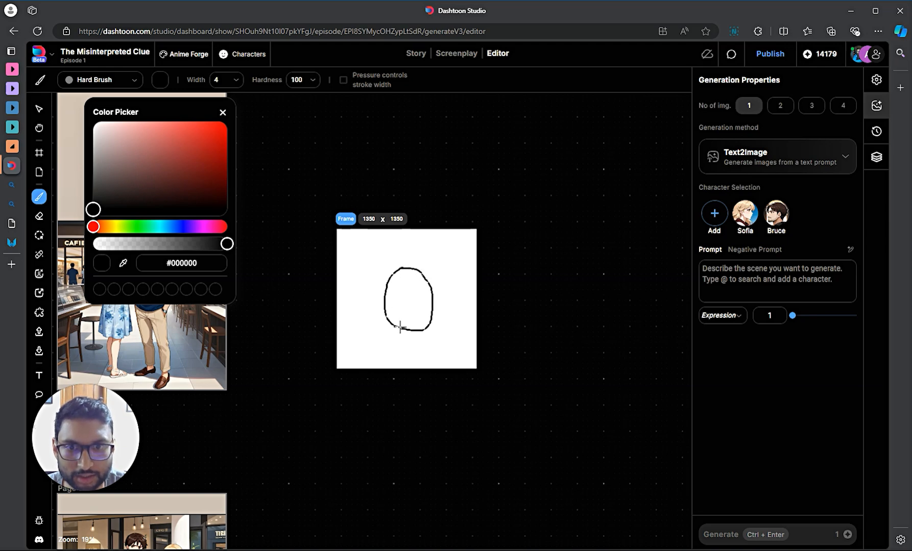
left_click_drag(398, 330, 392, 343)
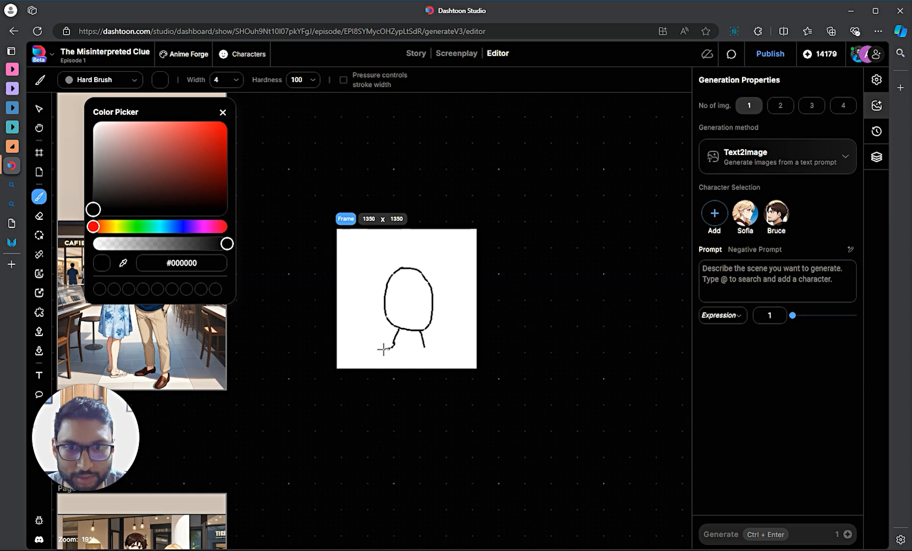
left_click_drag(390, 346, 343, 368)
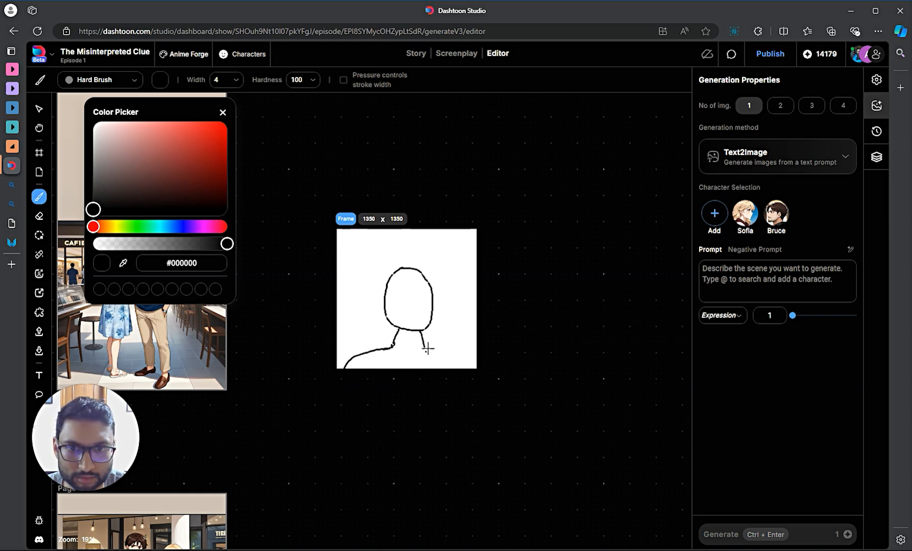
left_click_drag(462, 356, 489, 400)
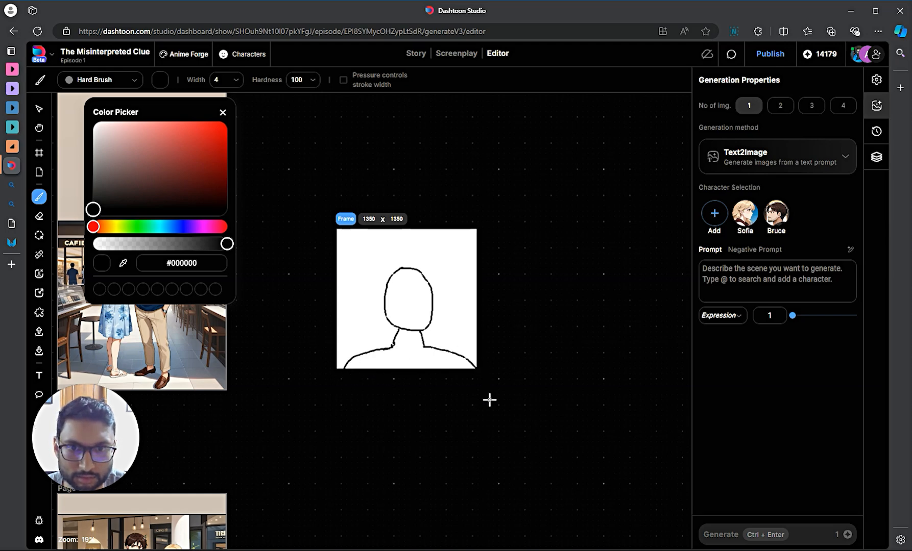
left_click(365, 288)
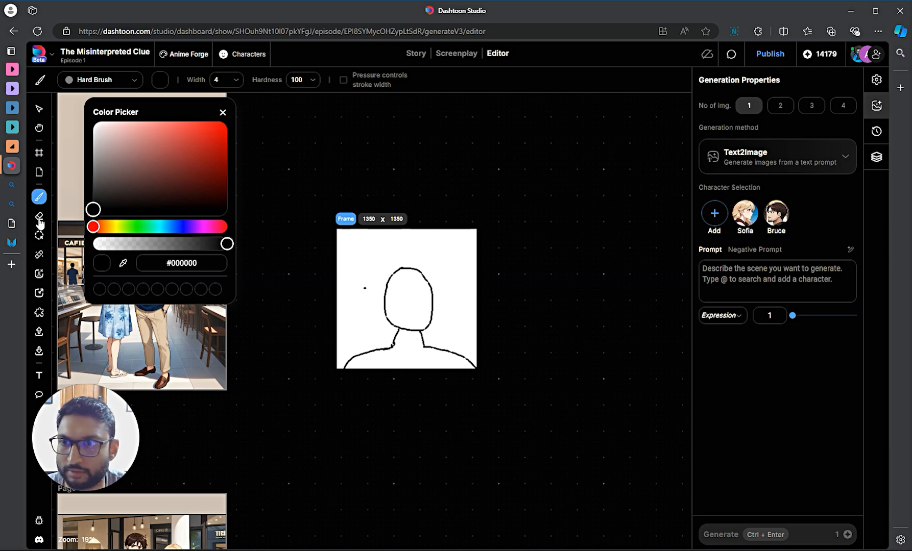
- Erase the top arc of the head and draw a hat line across it
left_click(39, 216)
mouse_move(433, 287)
left_mouse_down()
mouse_move(389, 281)
mouse_move(393, 271)
mouse_move(426, 276)
left_mouse_up()
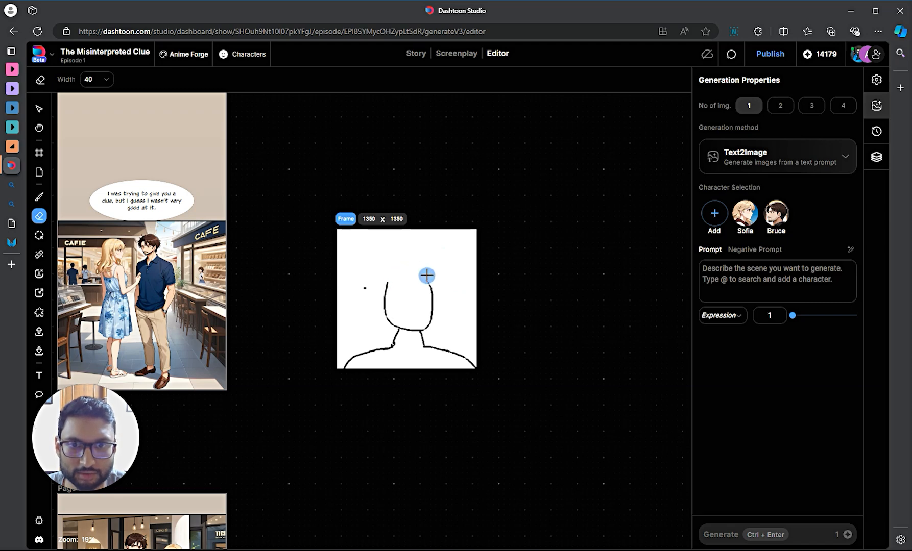
key("b")
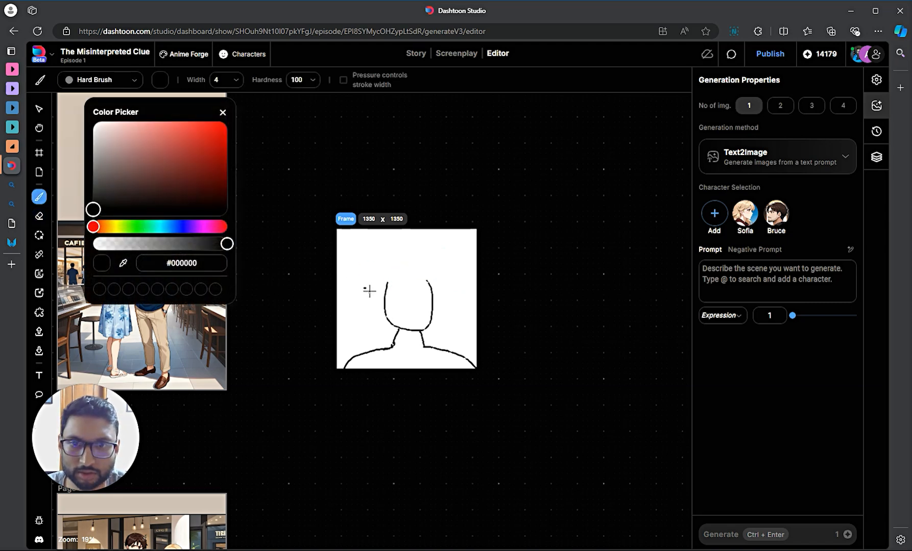
left_click_drag(394, 282, 437, 284)
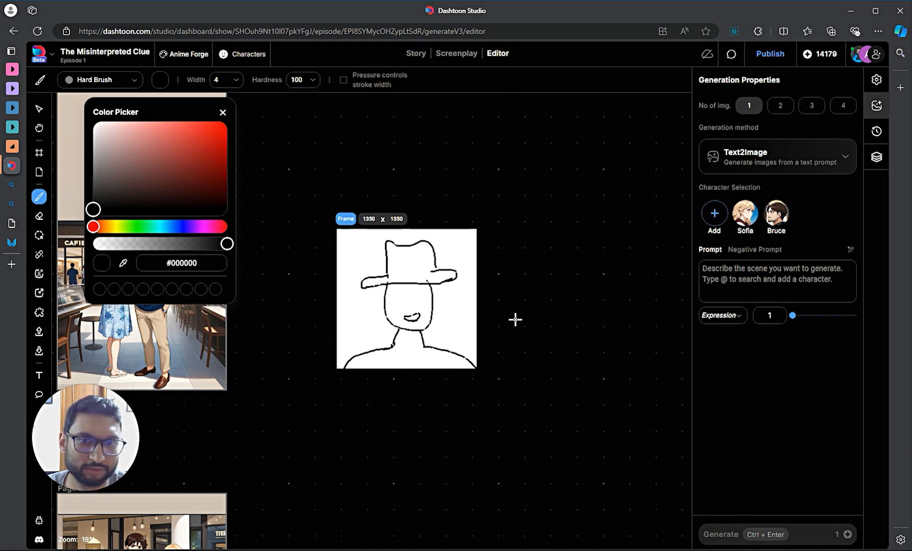
scroll(515, 320, "down", 1)
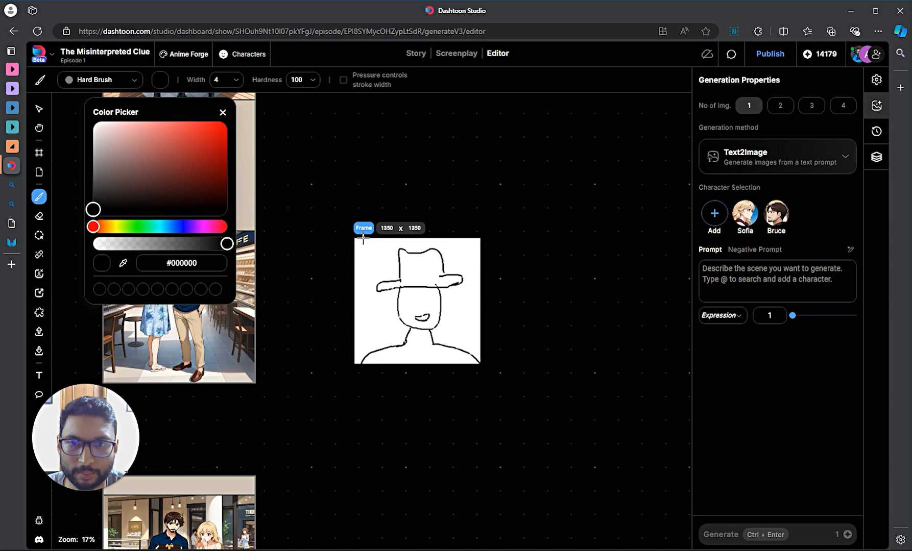
- Draw picture-frame rectangles at the top-right and on the left wall, with doodles inside
mouse_move(363, 238)
left_mouse_down()
mouse_move(364, 336)
mouse_move(363, 324)
mouse_move(347, 348)
mouse_move(366, 324)
mouse_move(488, 327)
left_mouse_up()
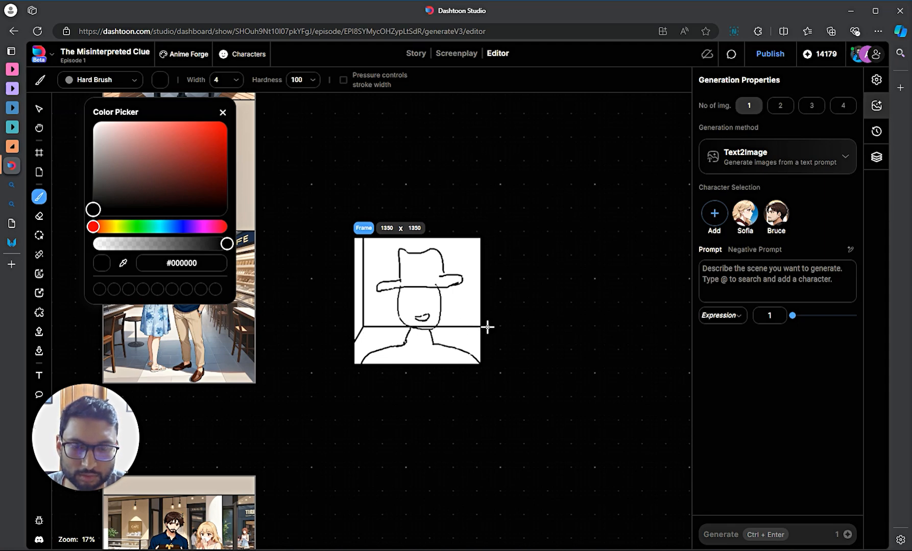
key("ctrl+z")
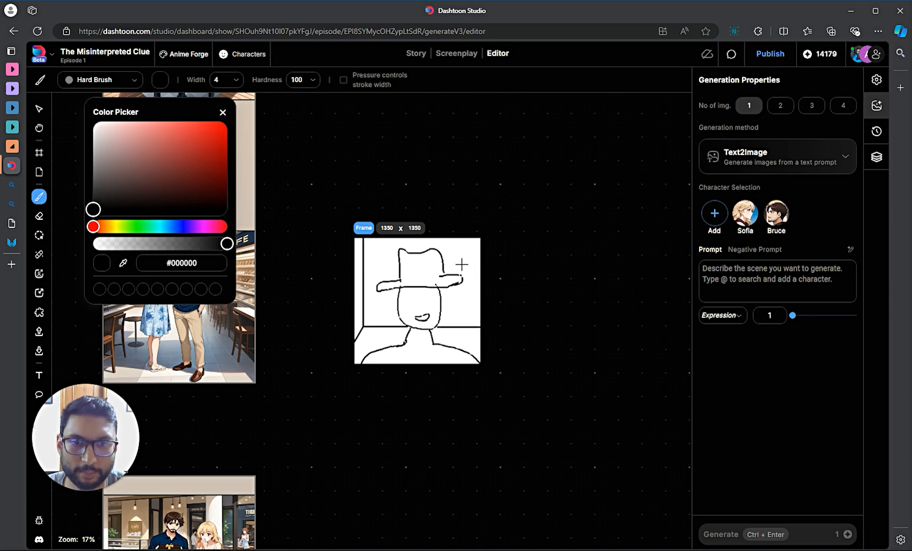
left_click(461, 246, "shift")
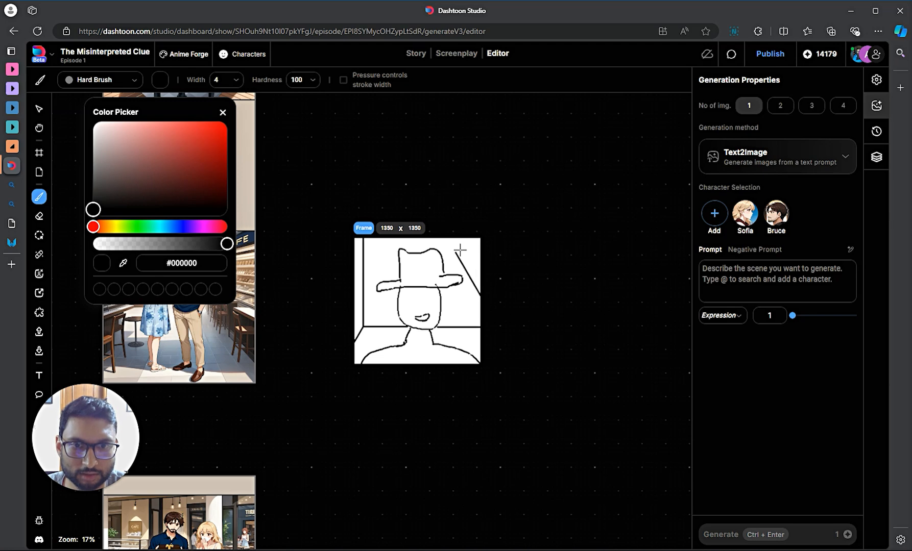
key("ctrl+z")
mouse_move(458, 243)
left_mouse_down()
mouse_move(458, 271)
mouse_move(489, 271)
left_mouse_up()
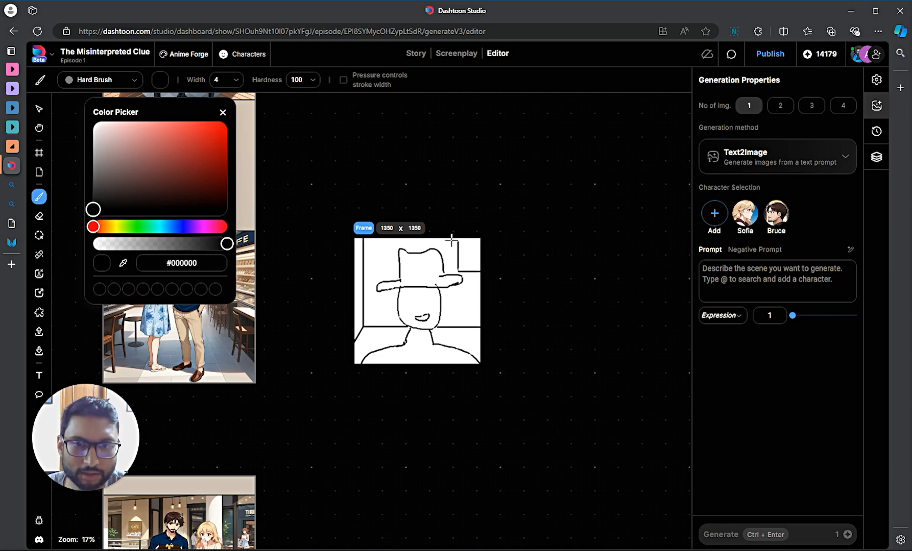
left_click_drag(458, 242, 495, 244)
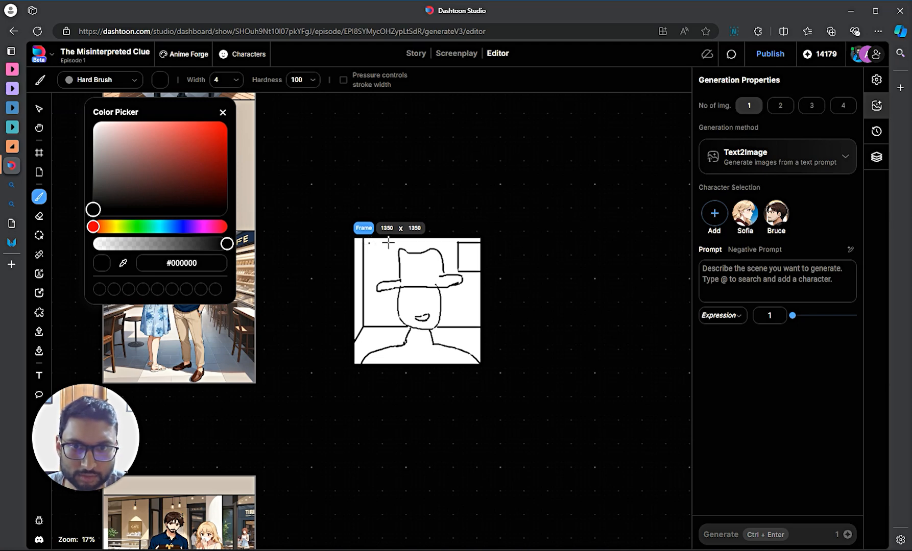
left_click_drag(391, 243, 391, 312)
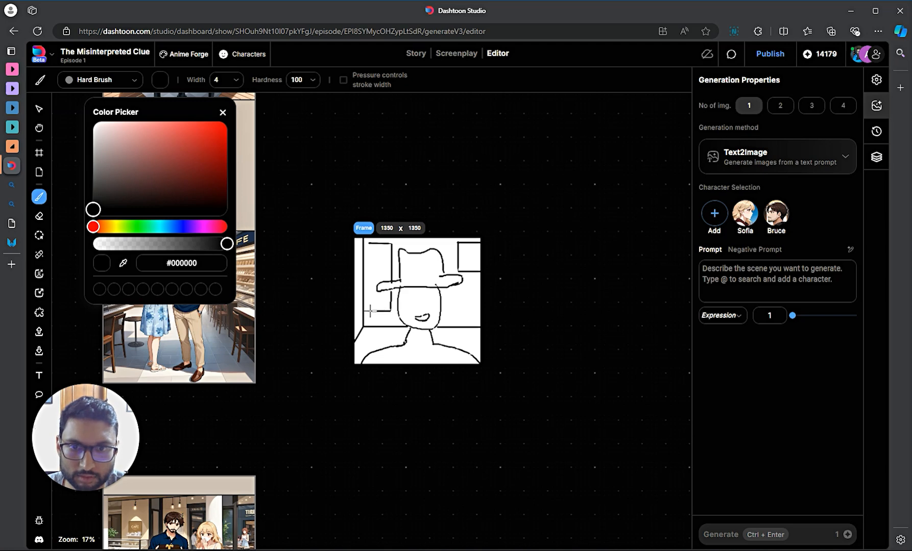
mouse_move(369, 311)
left_mouse_down()
mouse_move(370, 241)
mouse_move(378, 304)
left_mouse_up()
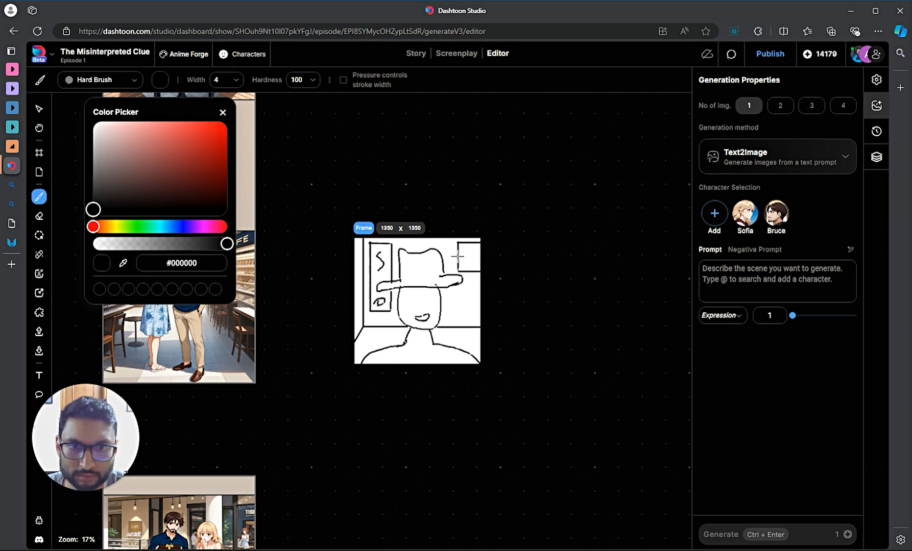
mouse_move(473, 251)
left_mouse_down()
mouse_move(478, 258)
mouse_move(467, 255)
left_mouse_up()
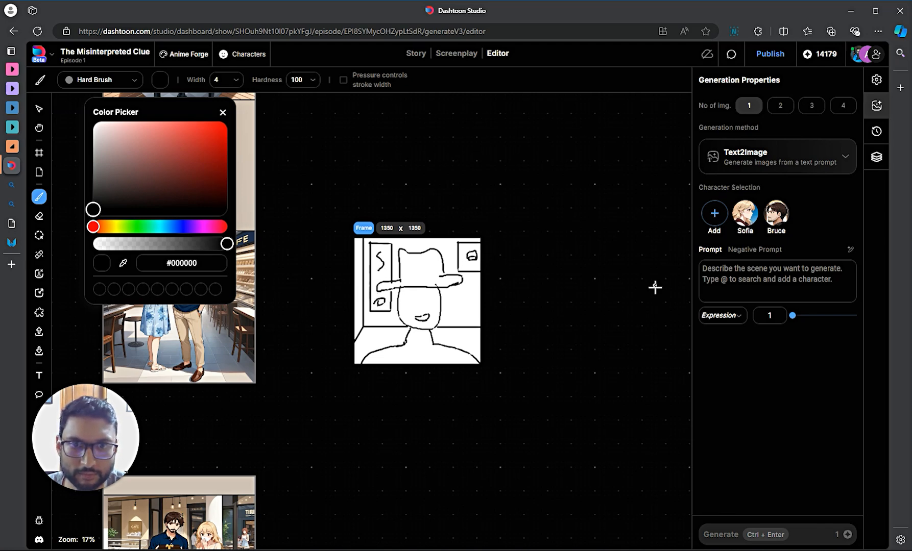
- Switch to Storyboard2Comic, add Bruce, and prompt a cowboy hat in an art gallery with abstract paintings
left_click(778, 151)
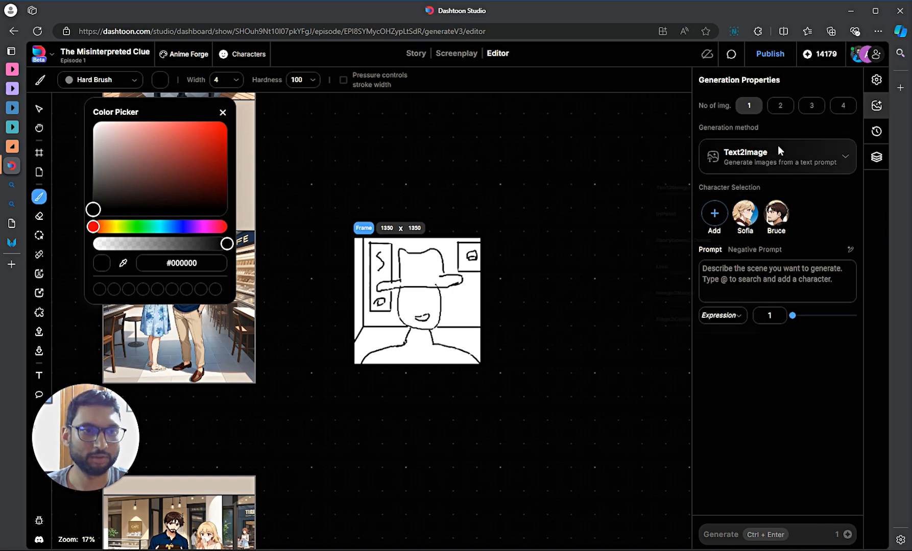
left_click(674, 284)
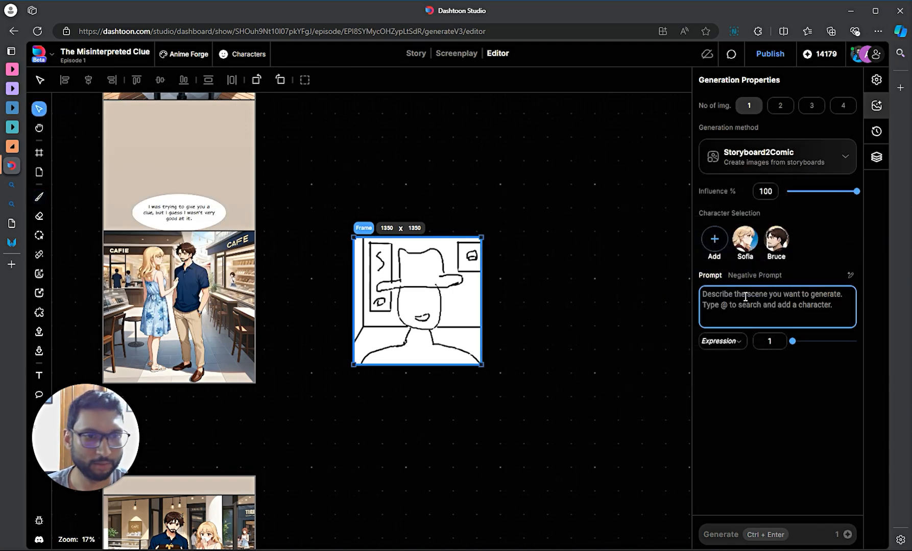
left_click(775, 239)
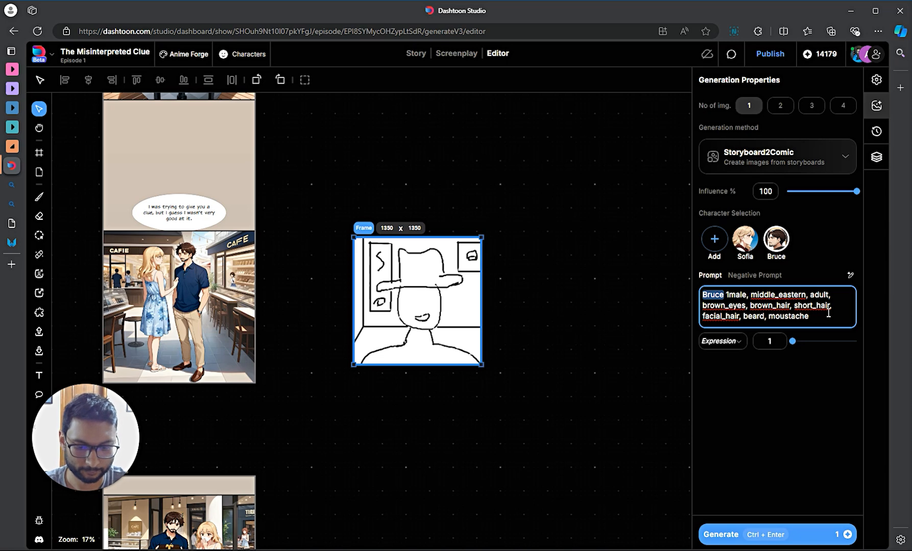
type("wearing a ")
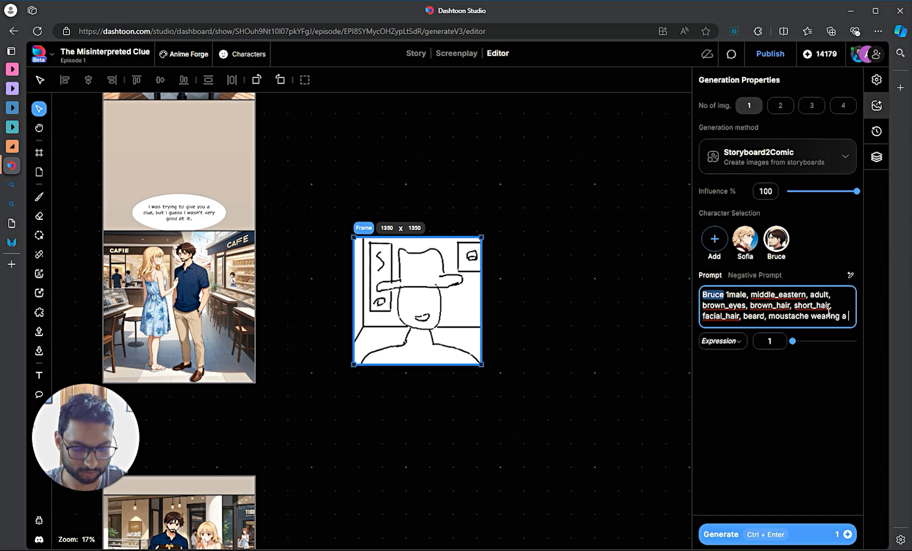
type("co")
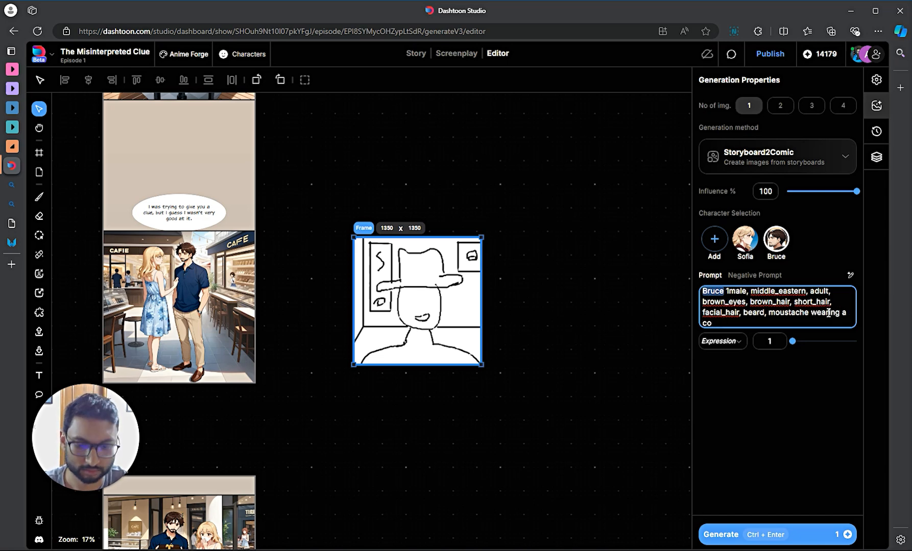
type("qwboy")
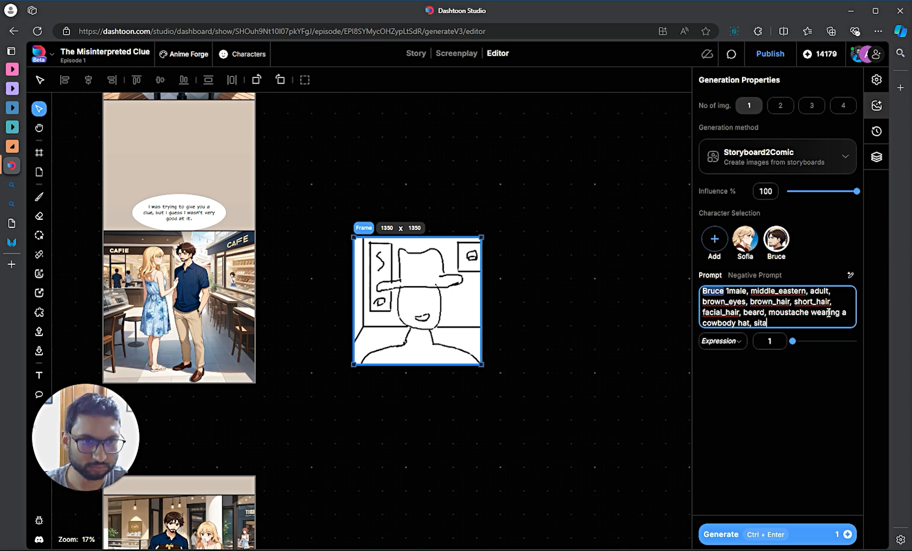
type("hat, standing in an art")
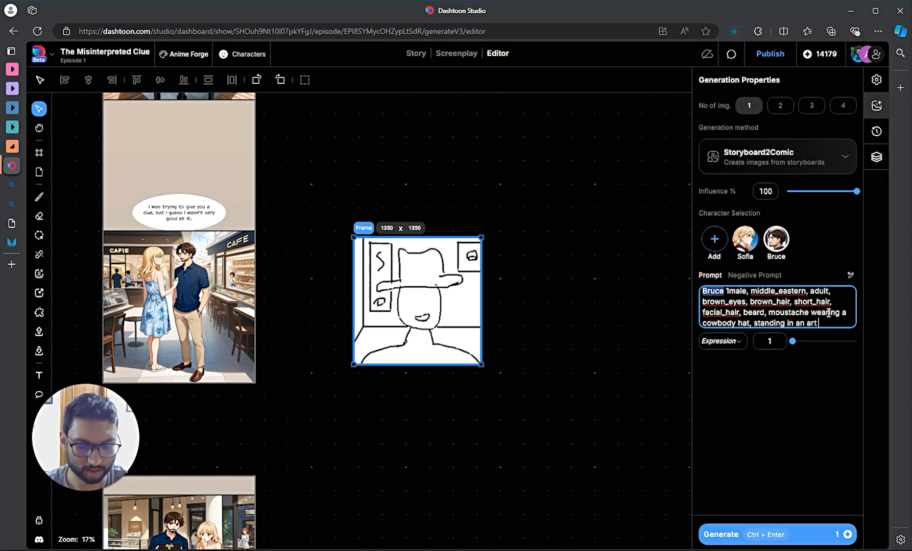
type(" gallery, abs")
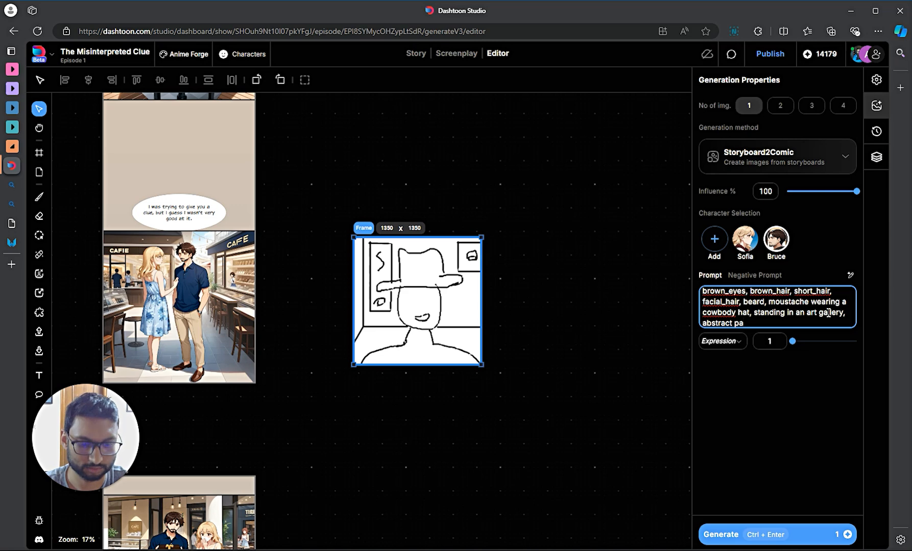
type("tract paintings on th")
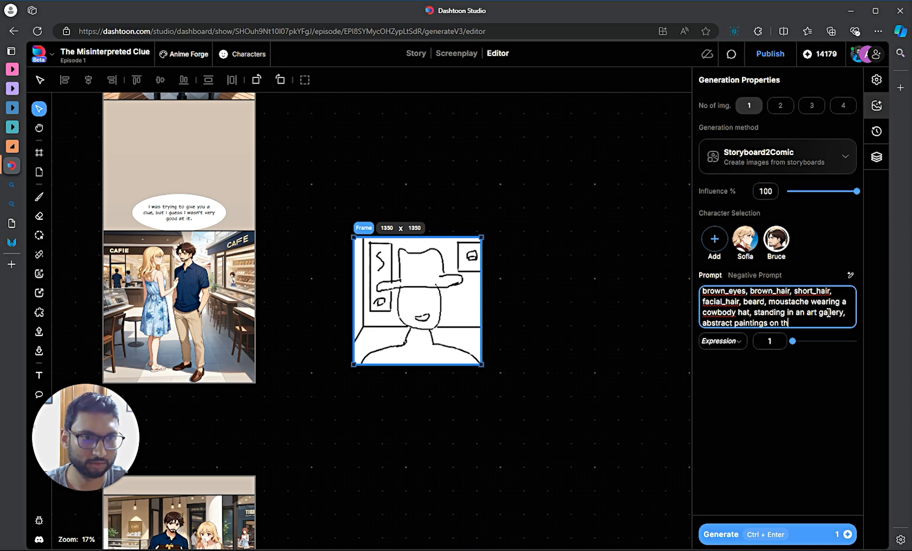
type("e wall in backgr")
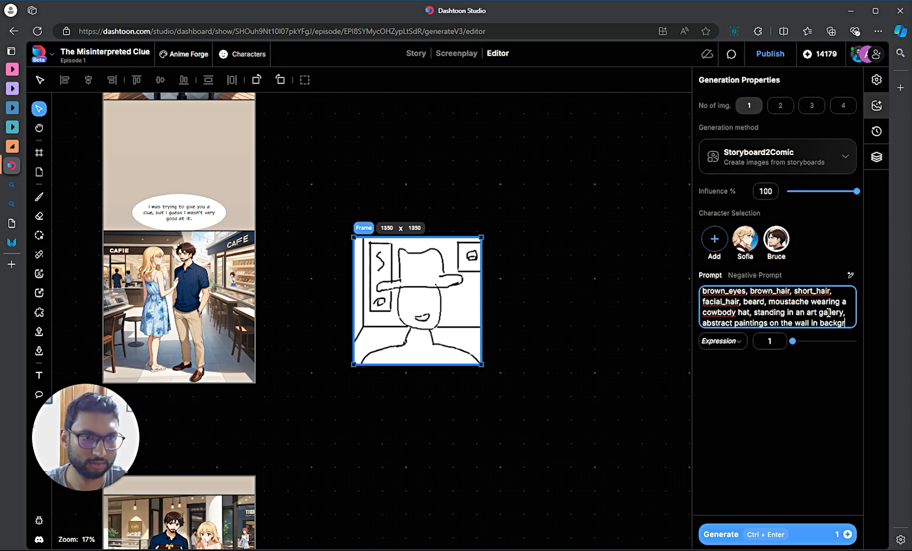
type("ound")
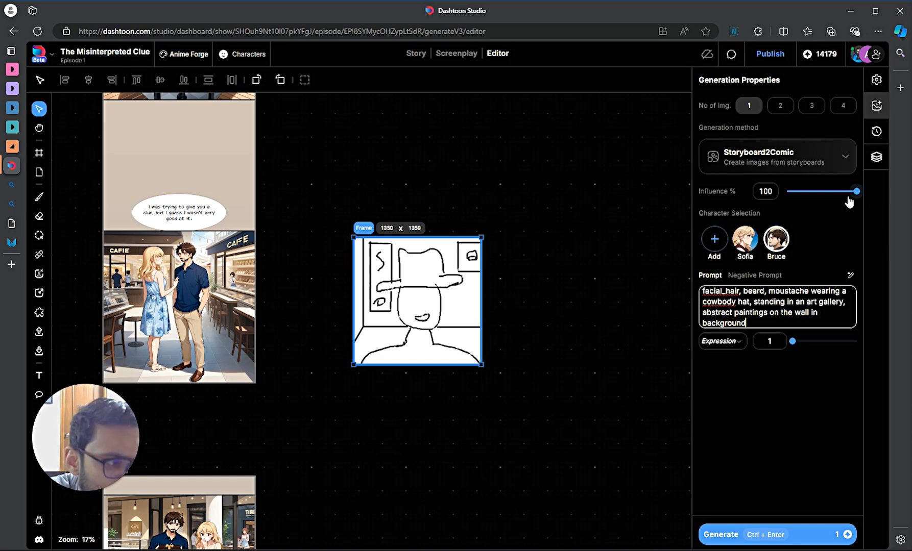
- Set the sketch influence to about 40% and generate a preview image
left_click_drag(856, 194, 805, 193)
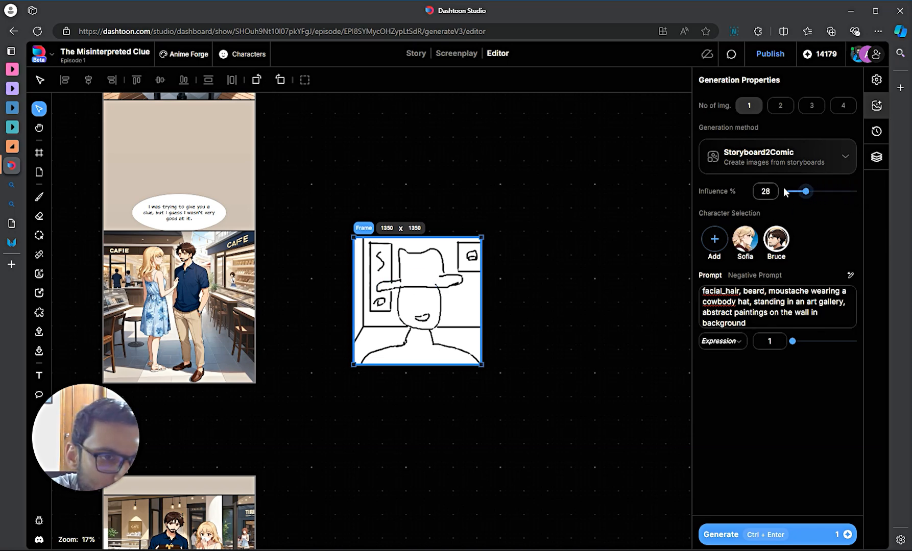
left_click(803, 193)
left_click_drag(805, 193, 811, 193)
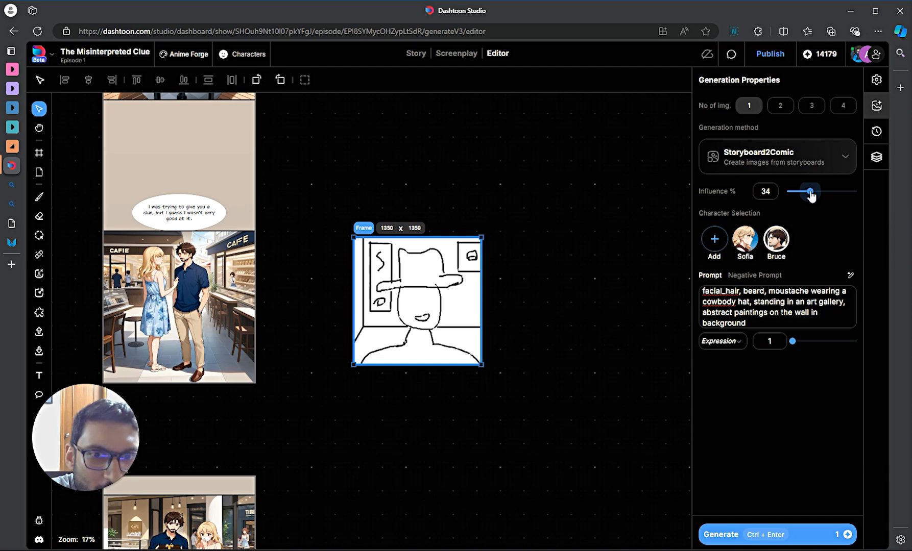
left_click_drag(811, 196, 815, 196)
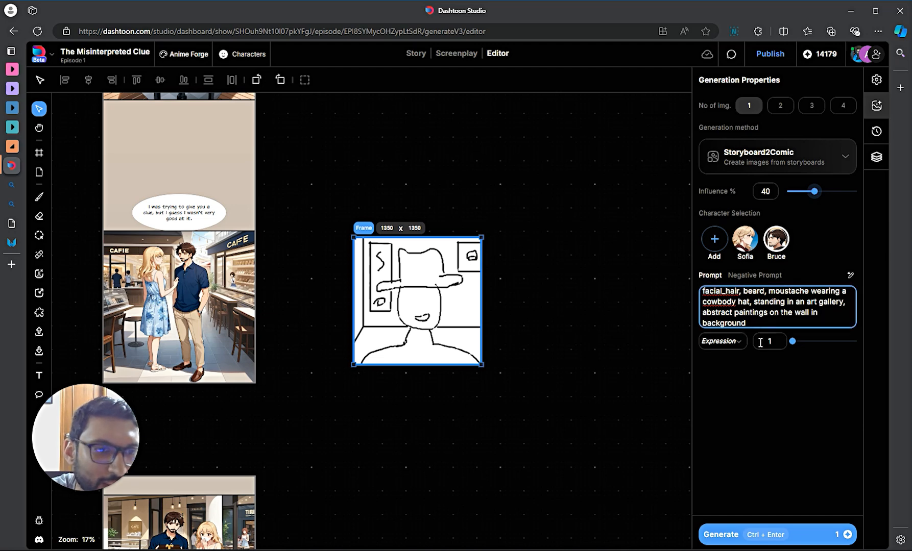
left_click(783, 539)
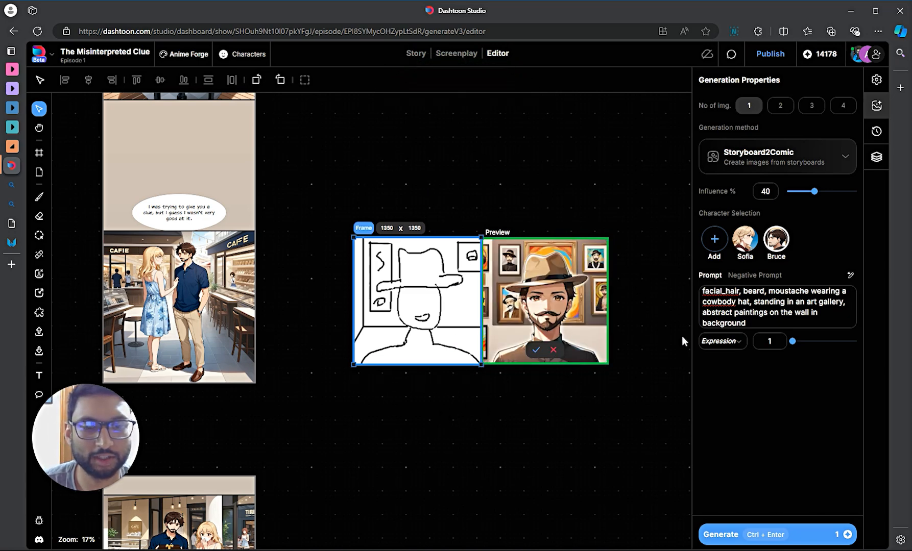
- Reselect the sketch frame and regenerate with influence at 51%
left_click(658, 334)
scroll(581, 330, "up", 3)
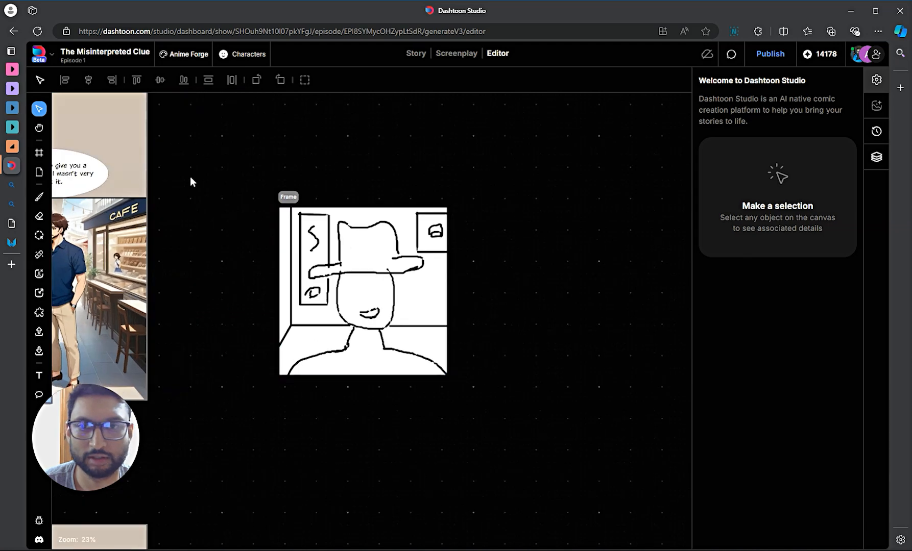
left_click(285, 199)
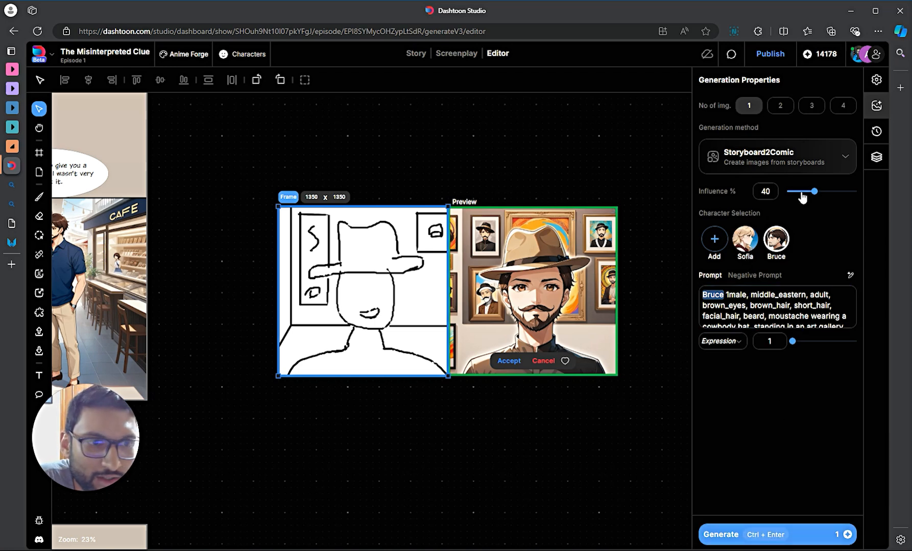
left_click_drag(813, 192, 822, 191)
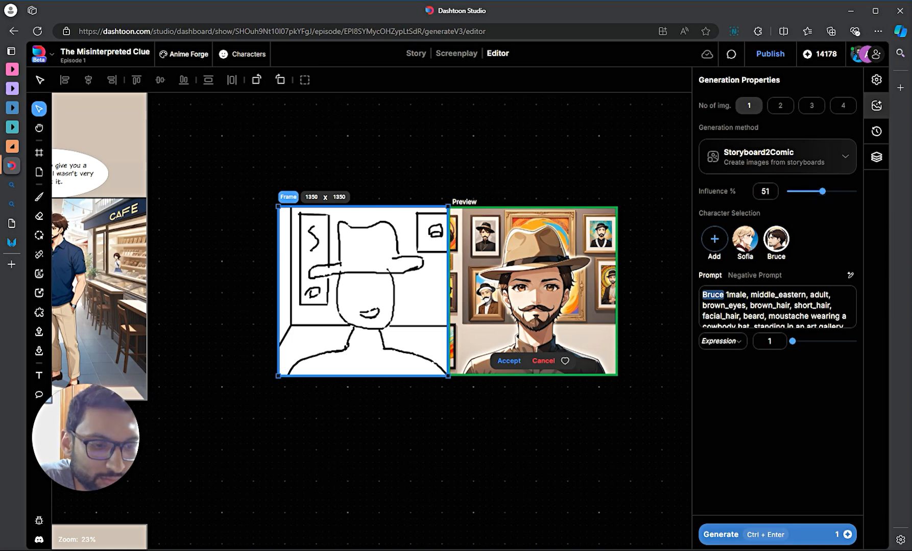
left_click(775, 535)
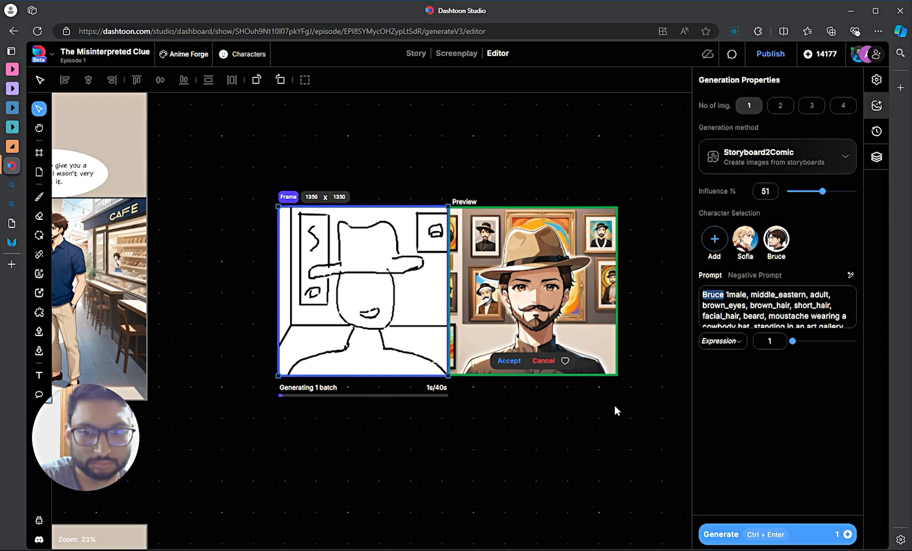
- Add a new square frame below the sketch and select the generated frame to see its preview
left_click(489, 444)
scroll(507, 406, "down", 3)
left_click(390, 284)
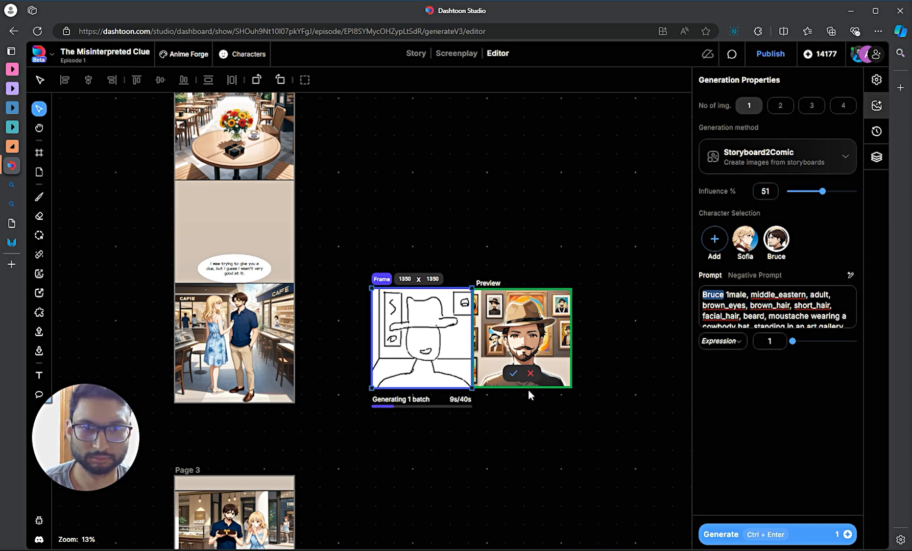
scroll(524, 396, "down", 1)
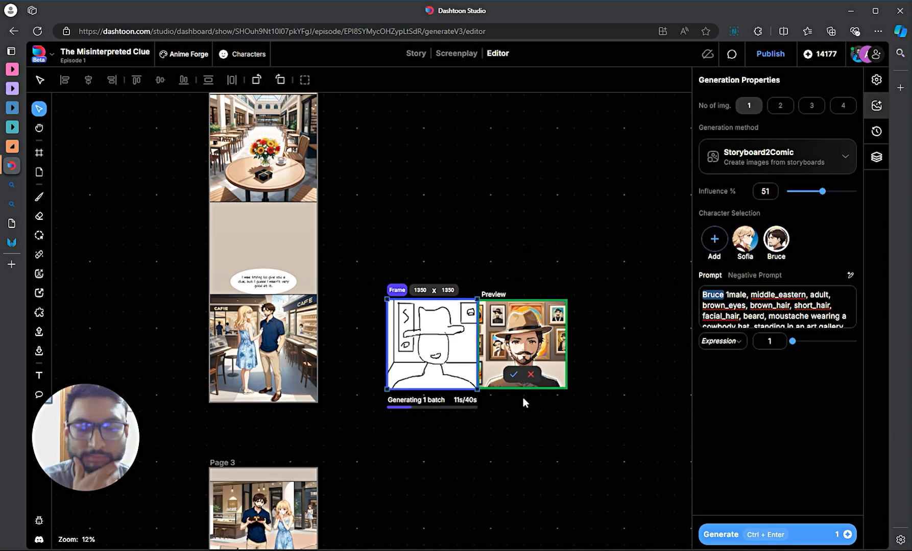
scroll(503, 422, "down", 1)
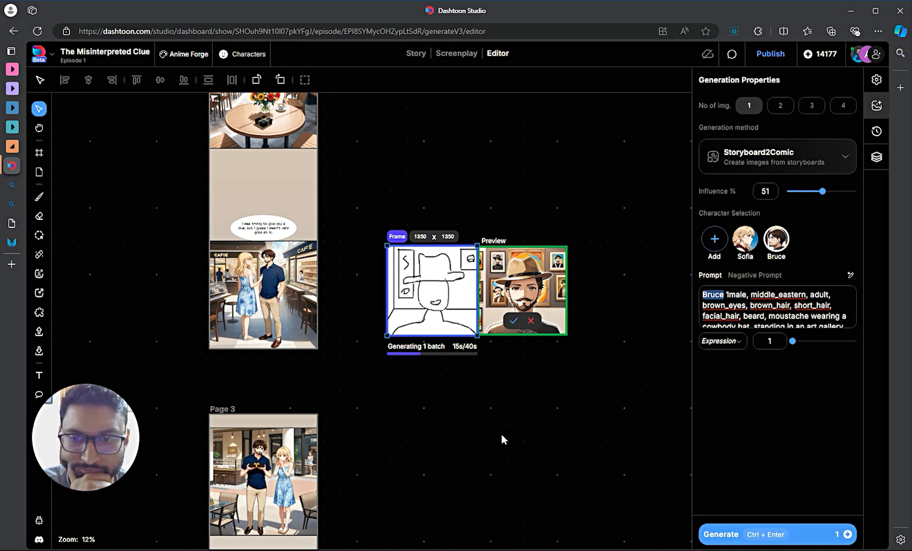
key("f")
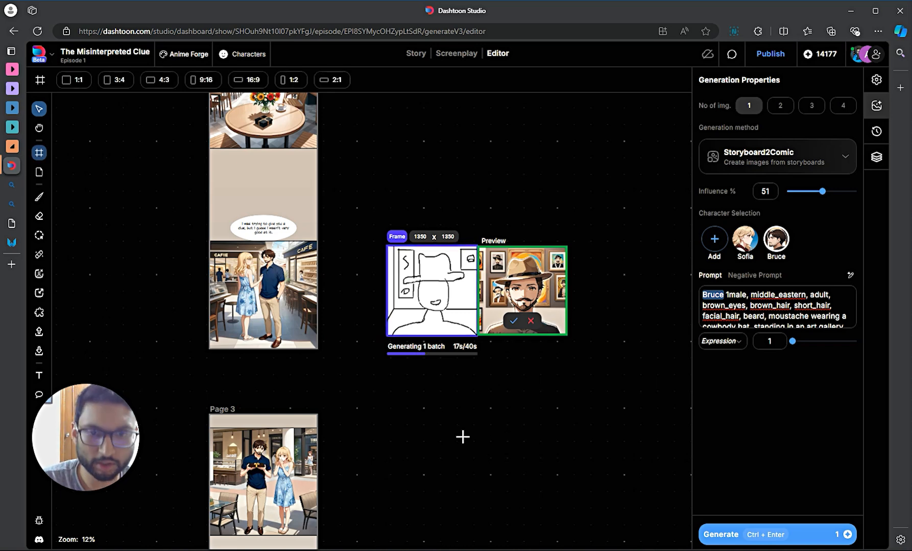
left_click(417, 417)
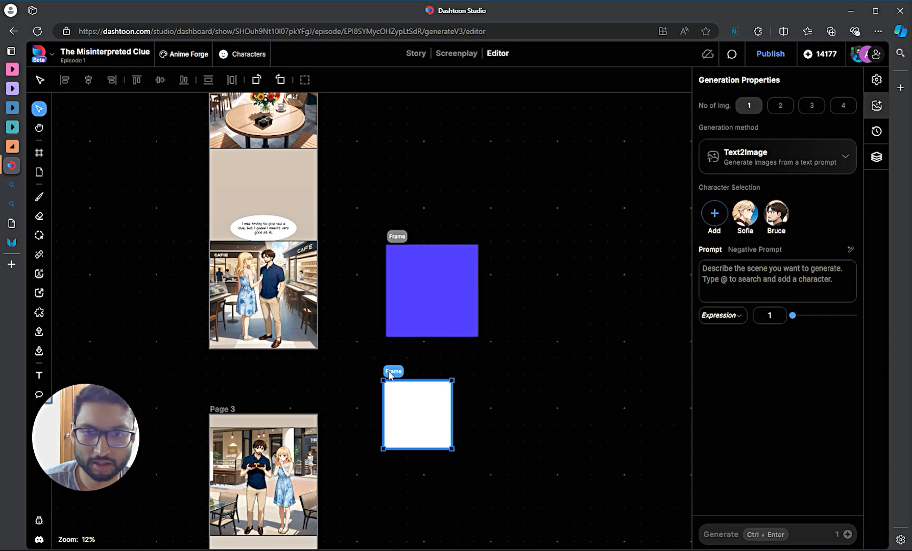
left_click_drag(380, 378, 384, 392)
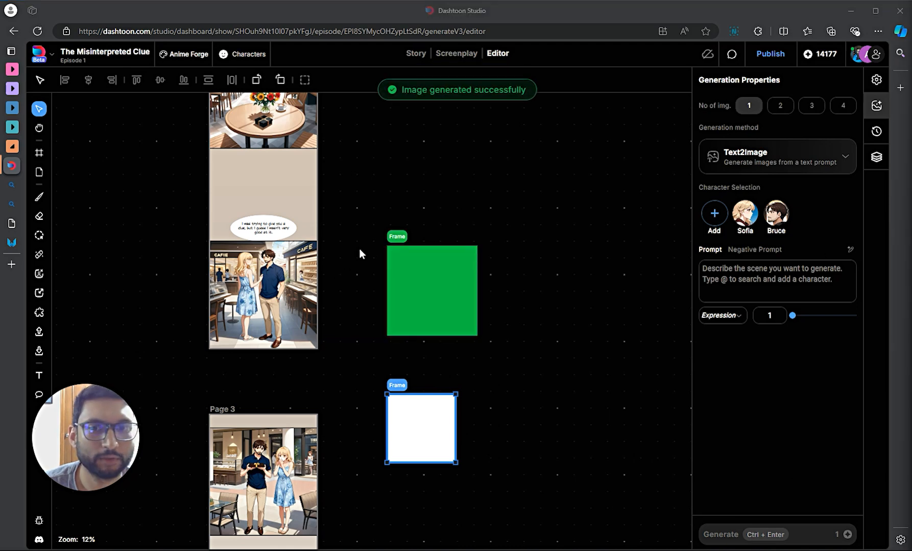
left_click(401, 236)
scroll(562, 327, "up", 4)
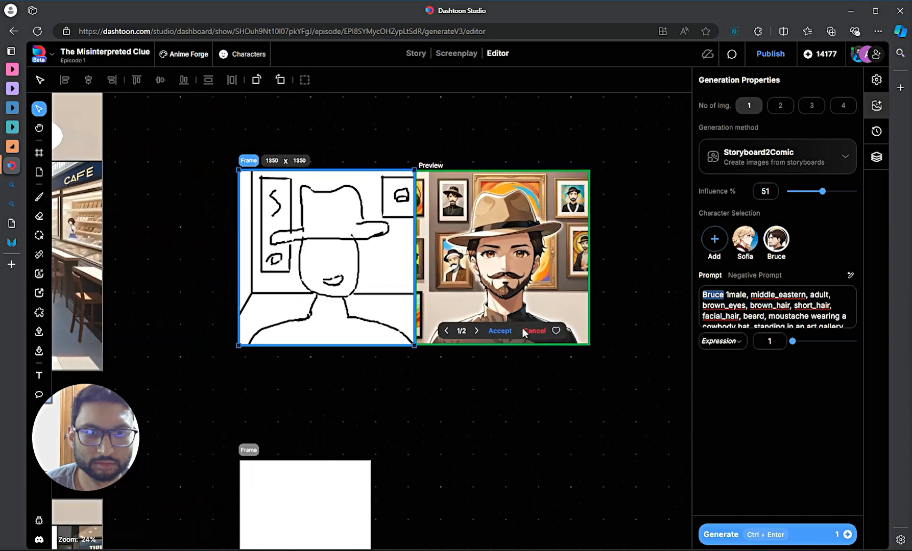
- Compare generated images 1/2 and 2/2, ending on the second
scroll(524, 332, "up", 2)
left_click(470, 337)
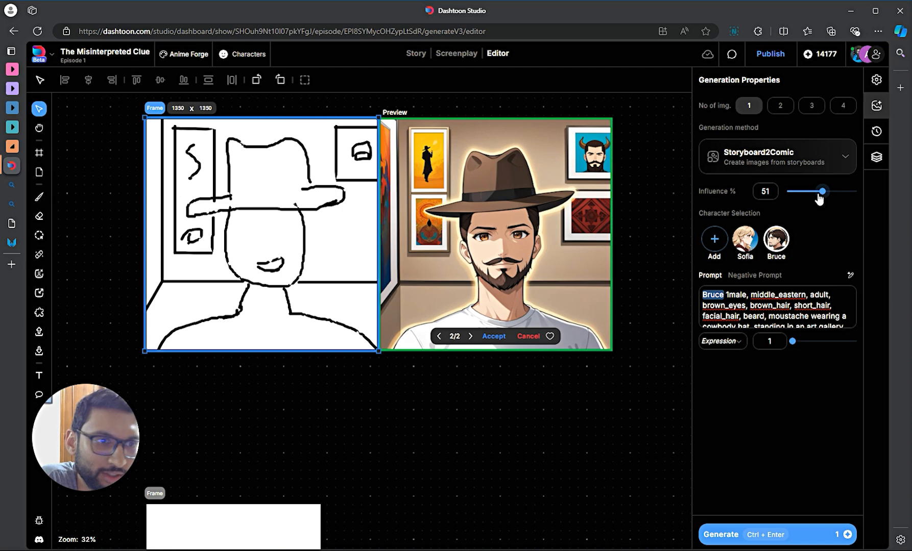
left_click(437, 336)
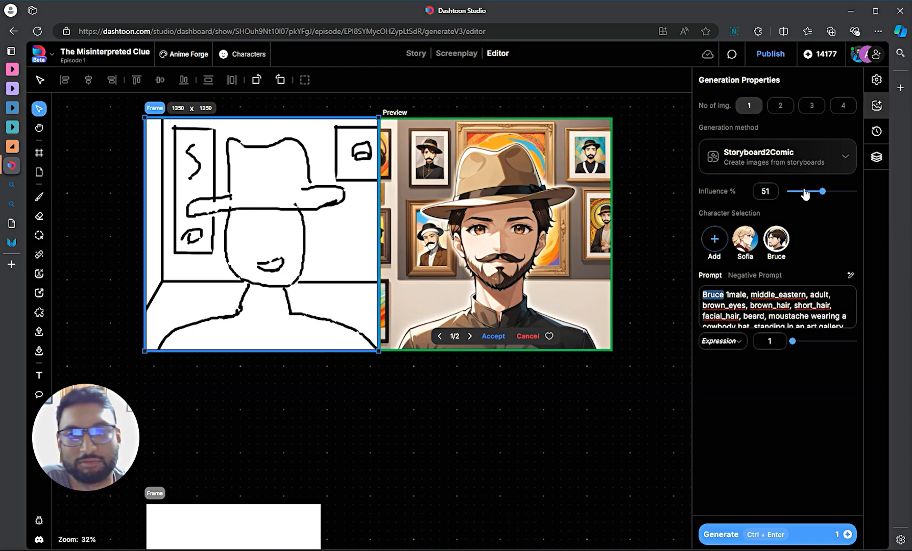
left_click(466, 336)
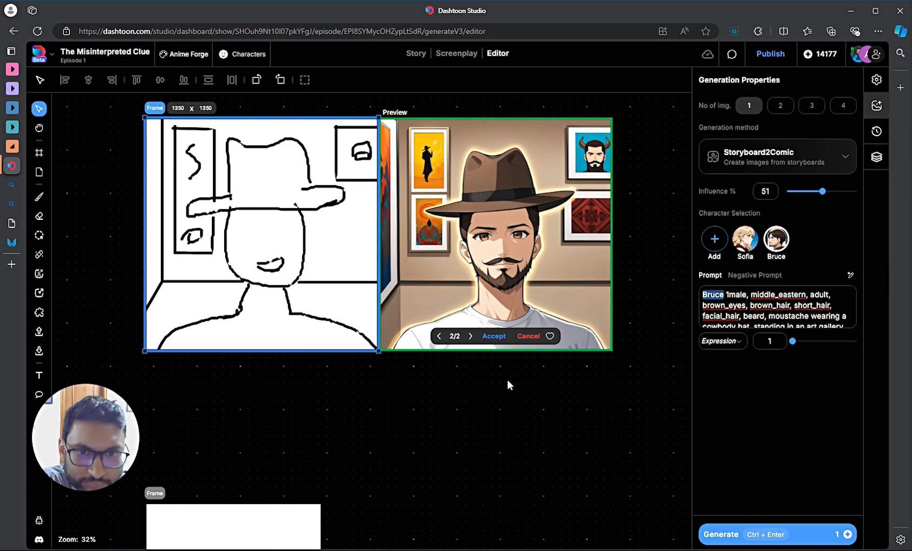
- Accept the second image into the frame and zoom out to 15% to see it beside the comic pages
left_click(492, 336)
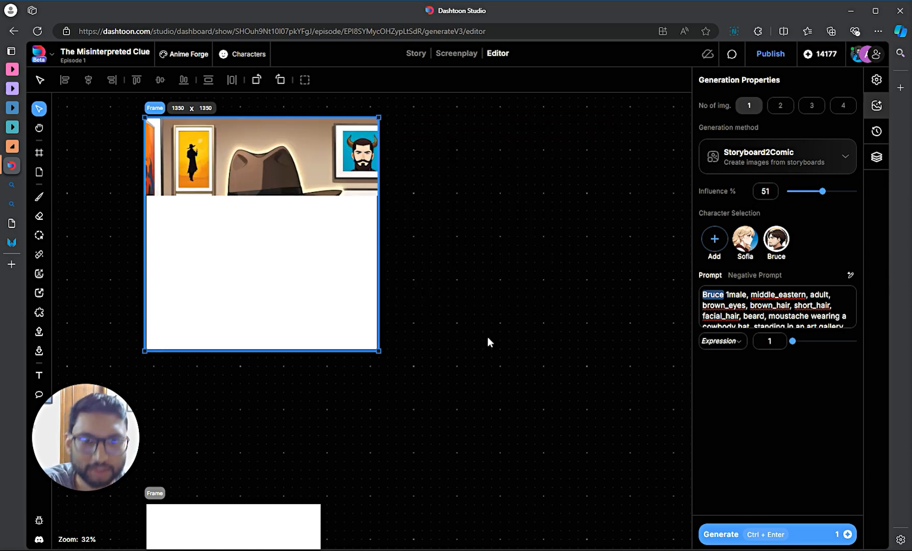
scroll(487, 337, "down", 3)
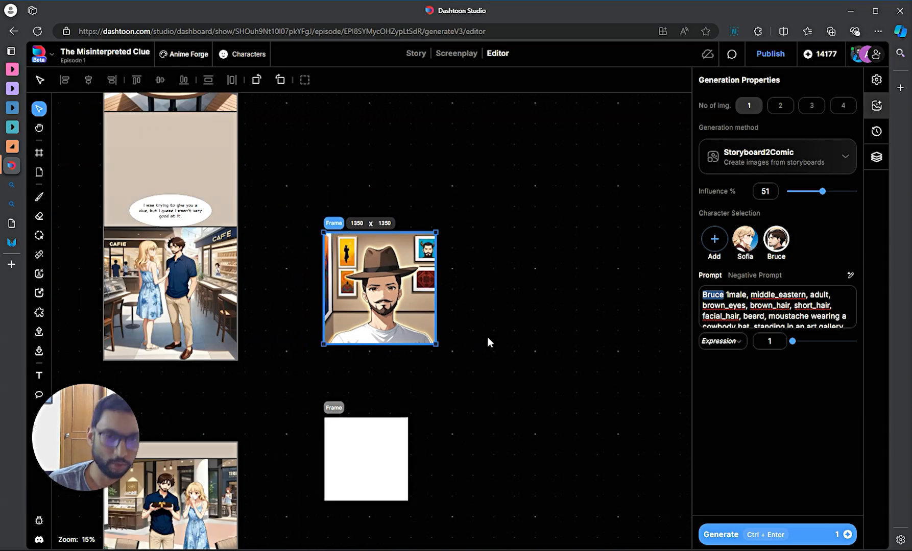
scroll(540, 384, "down", 1)
left_click_drag(540, 384, 549, 472)
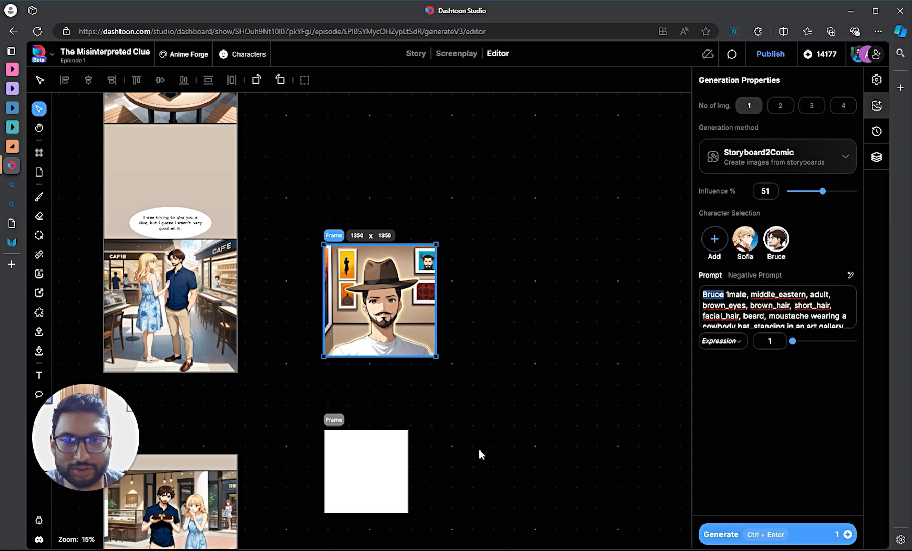
mouse_move(11, 305)
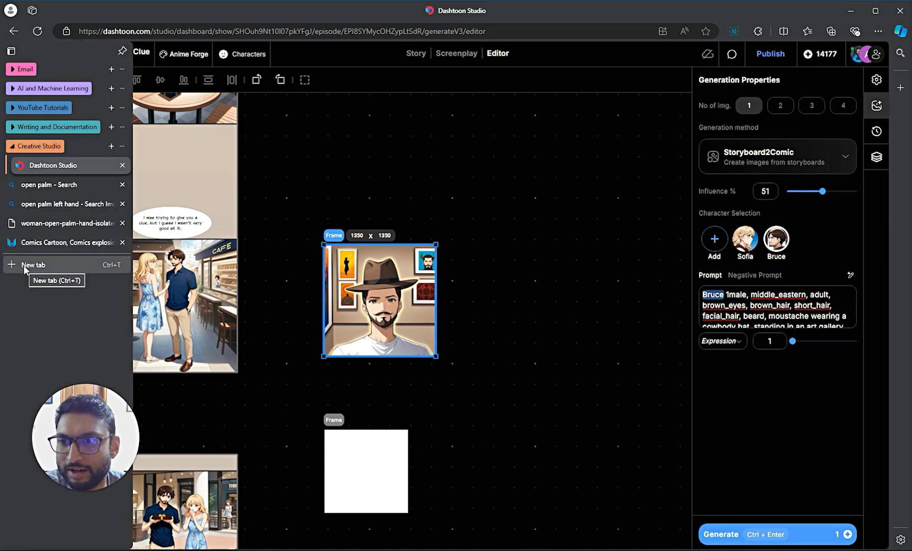
- In a new tab, search Bing Images for a celebrity riding a motorcycle on a highway
left_click(27, 265)
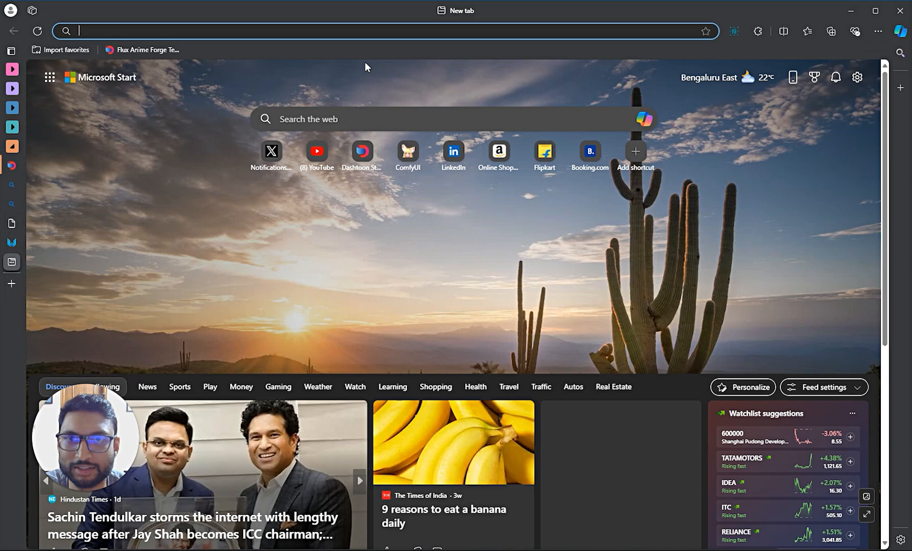
left_click(373, 31)
type("tom cru")
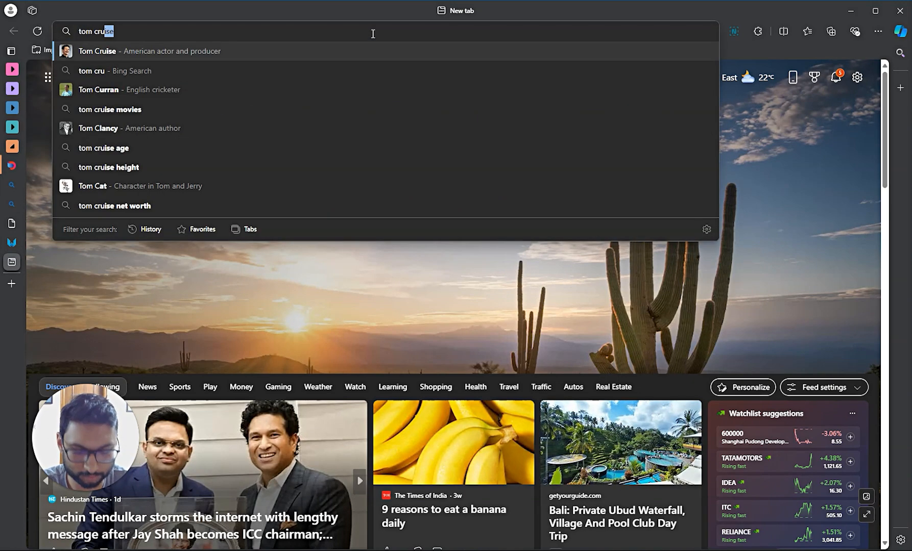
type("ise riding ")
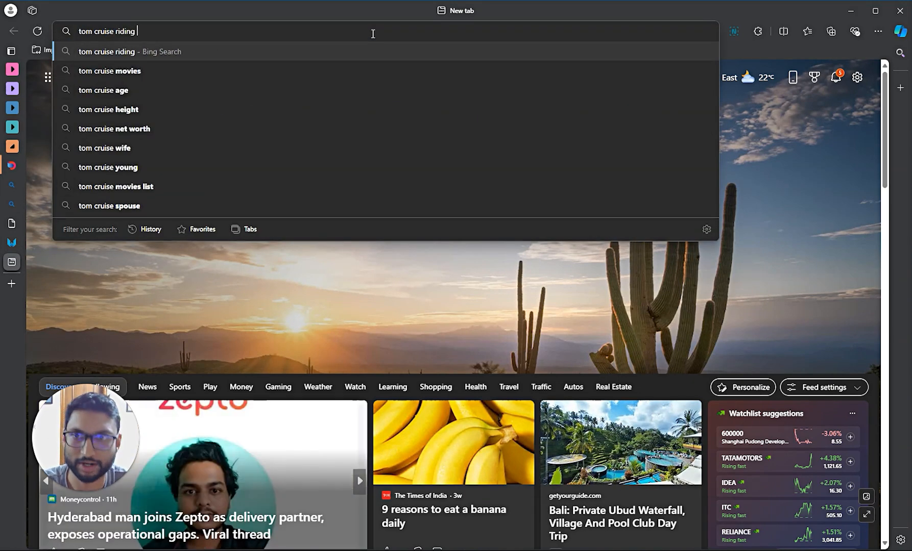
type("a motorcycle")
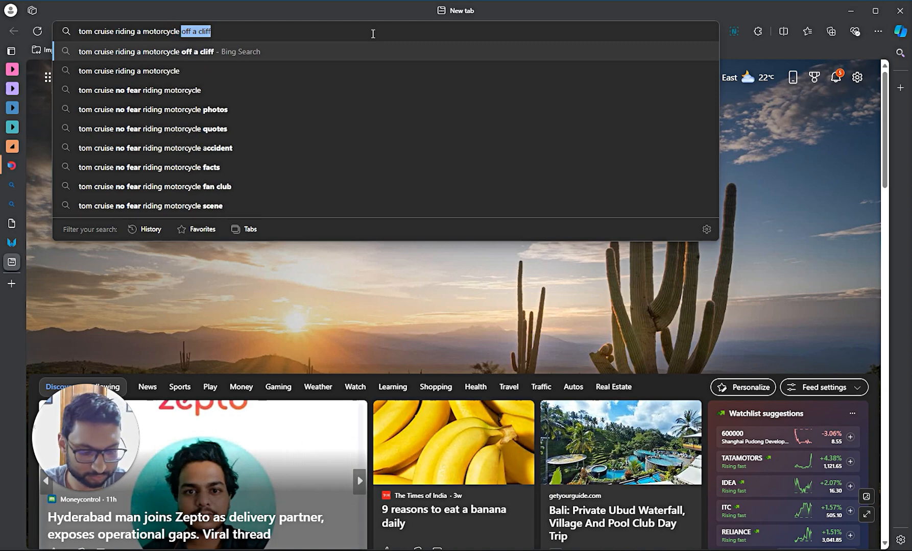
type(" on highway")
key("Return")
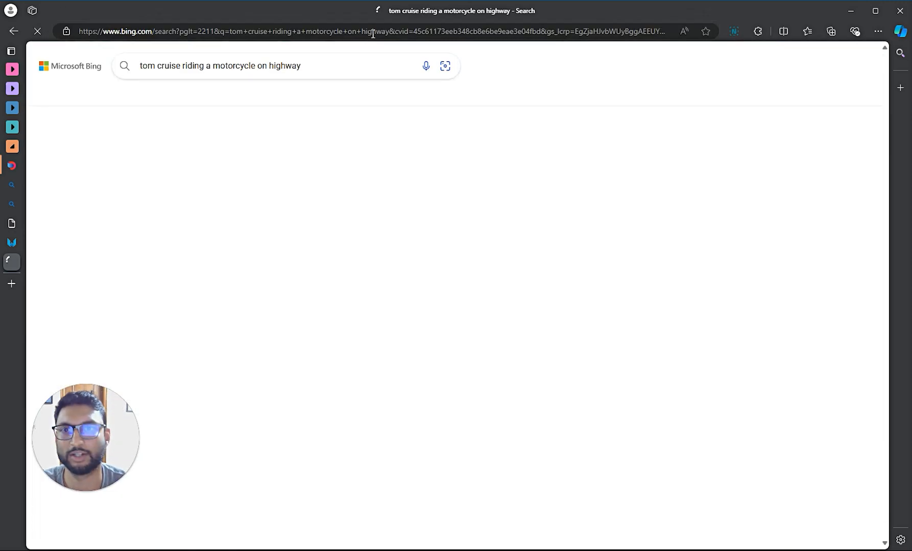
left_click(241, 98)
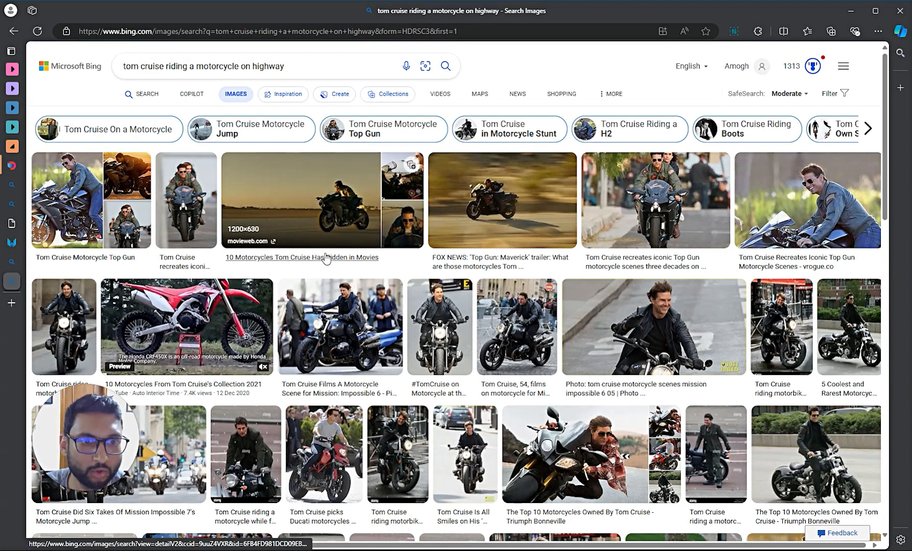
scroll(322, 245, "down", 2)
scroll(312, 225, "up", 2)
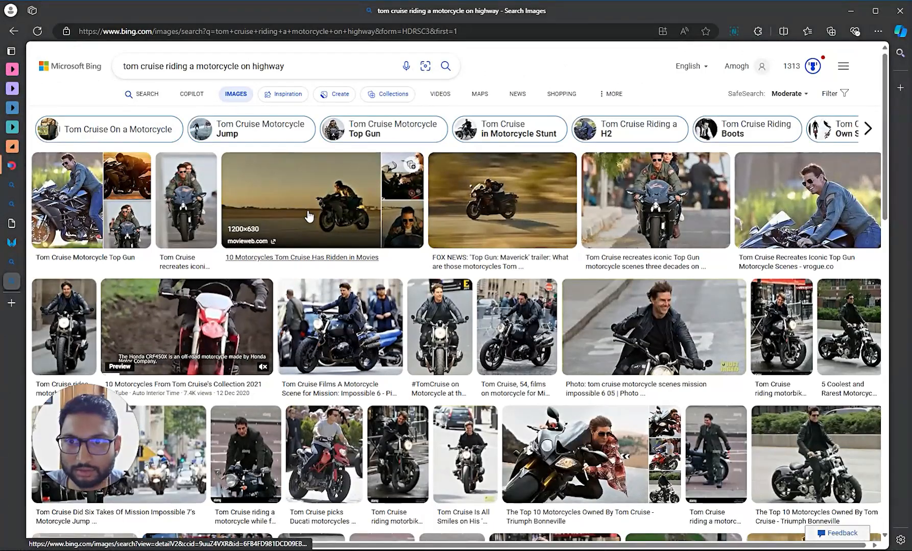
- Open the runway motorbike photo full-size in its own tab and copy it
left_click(308, 216)
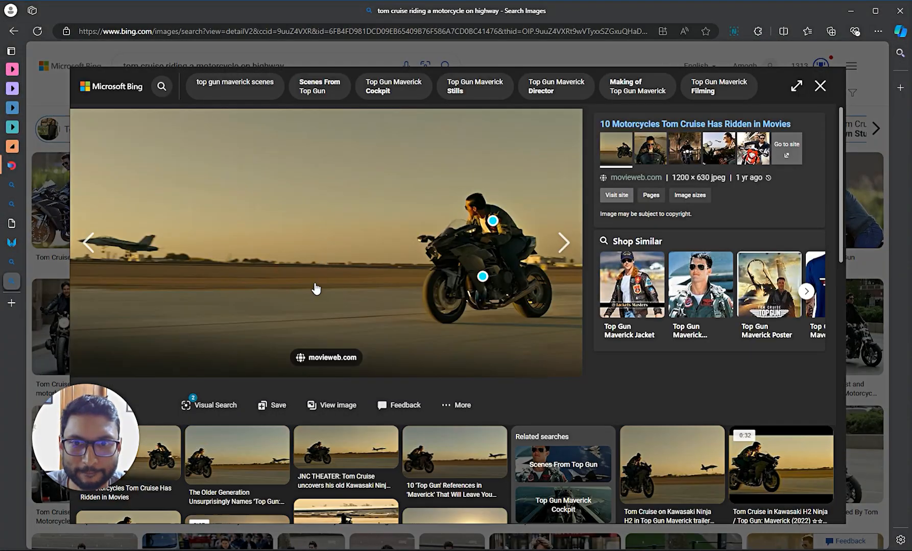
right_click(341, 234)
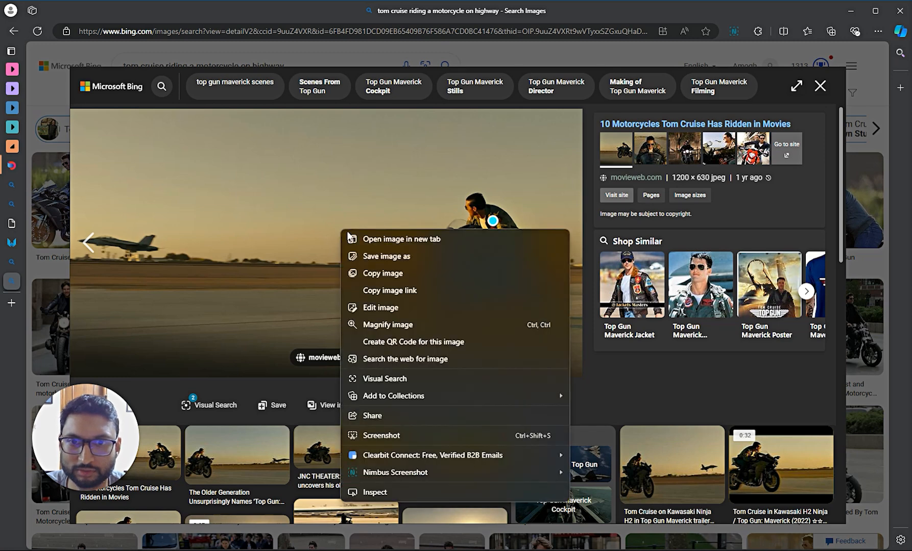
left_click(398, 239)
left_click(12, 301)
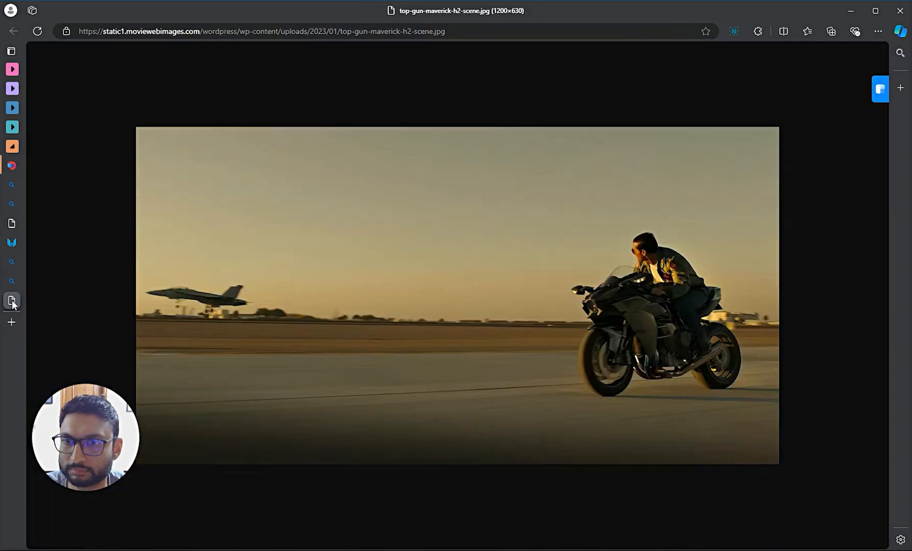
right_click(398, 245)
left_click(436, 290)
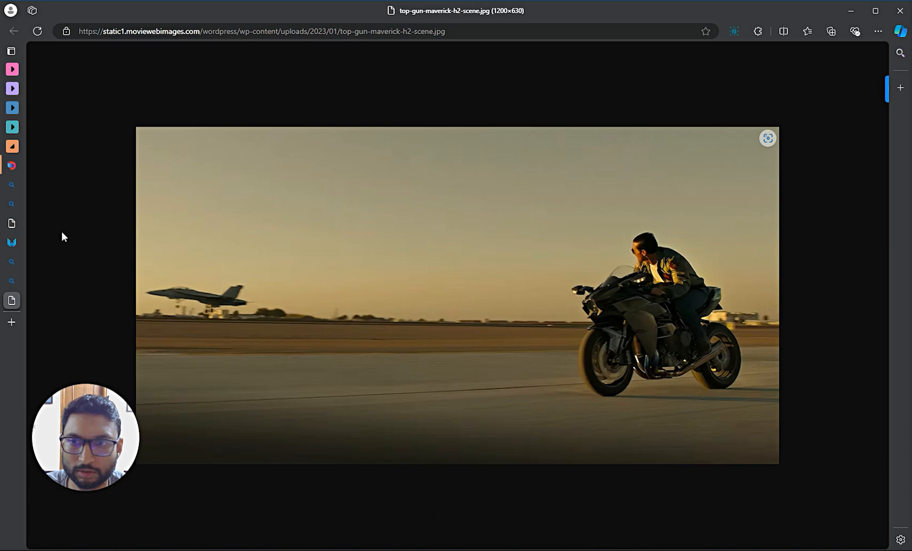
- Paste the motorbike photo onto empty Dashtoon canvas space and enlarge it to about 1533 wide
left_click(21, 167)
left_click(590, 396)
left_click_drag(590, 396, 431, 351)
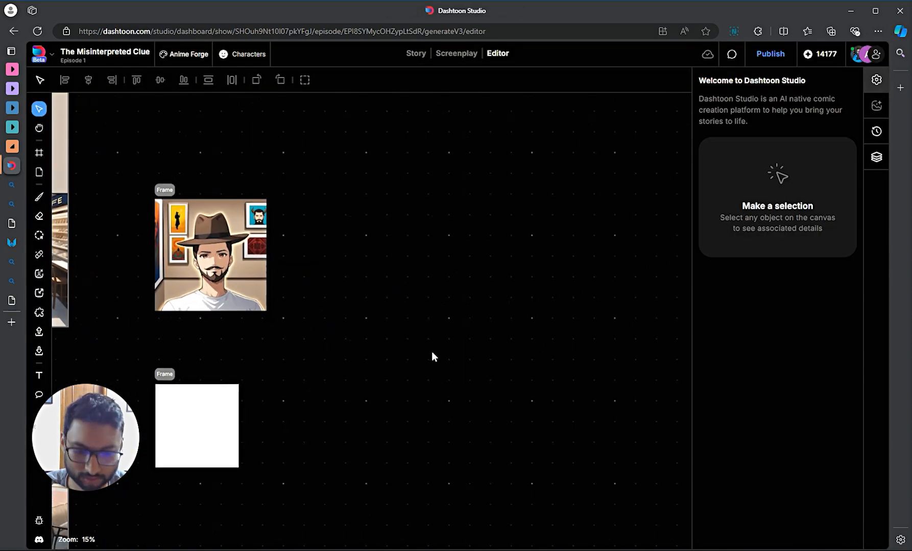
key("ctrl+v")
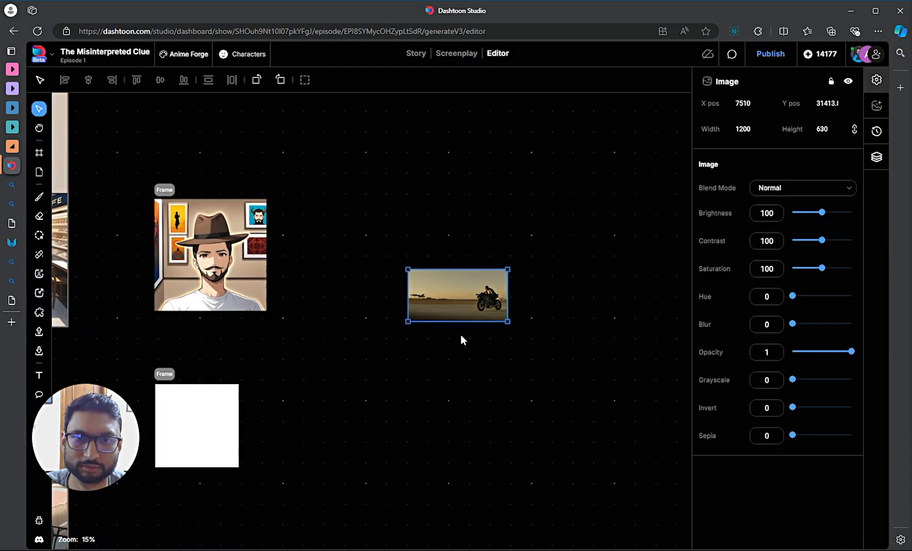
scroll(471, 310, "up", 1)
left_click_drag(518, 255, 555, 237)
- Search Bing Images for 'fast and furious car flipping over' and browse the results
left_click(12, 281)
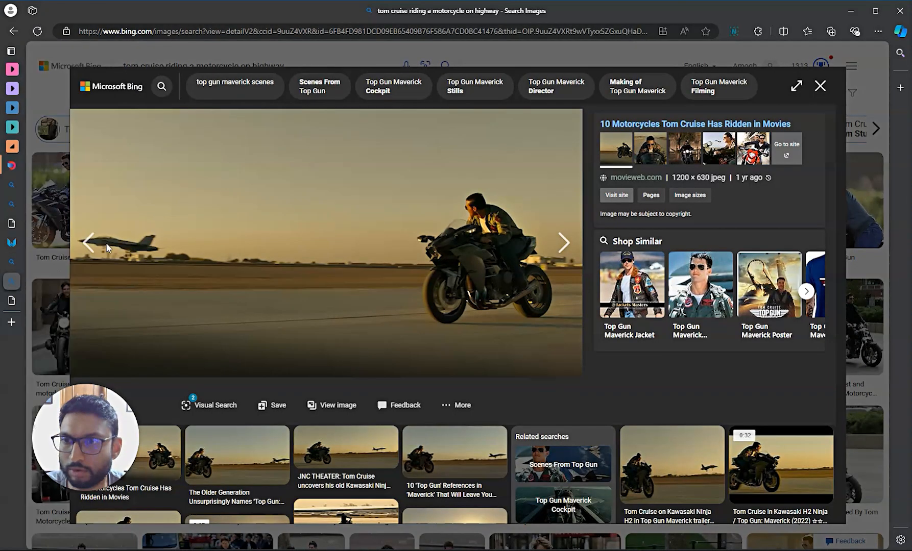
left_click(349, 33)
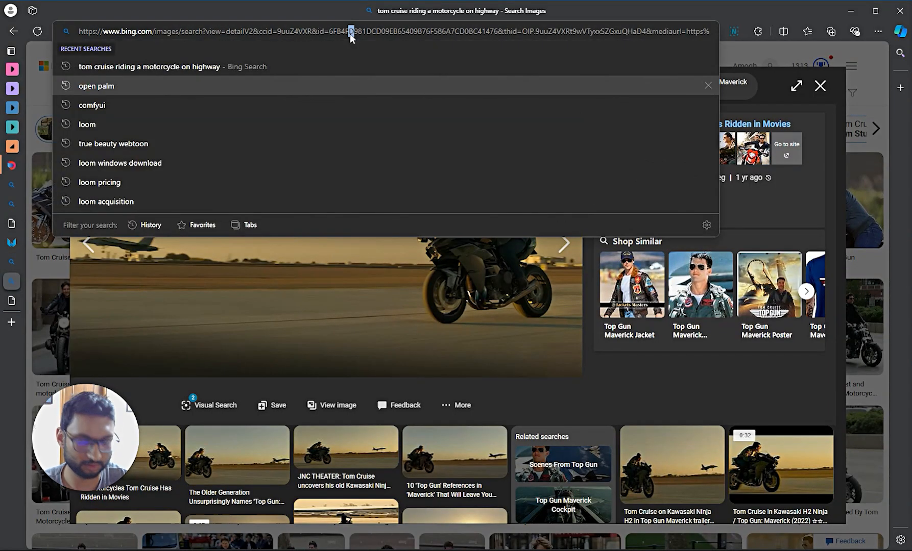
key("ctrl+a")
type("fas")
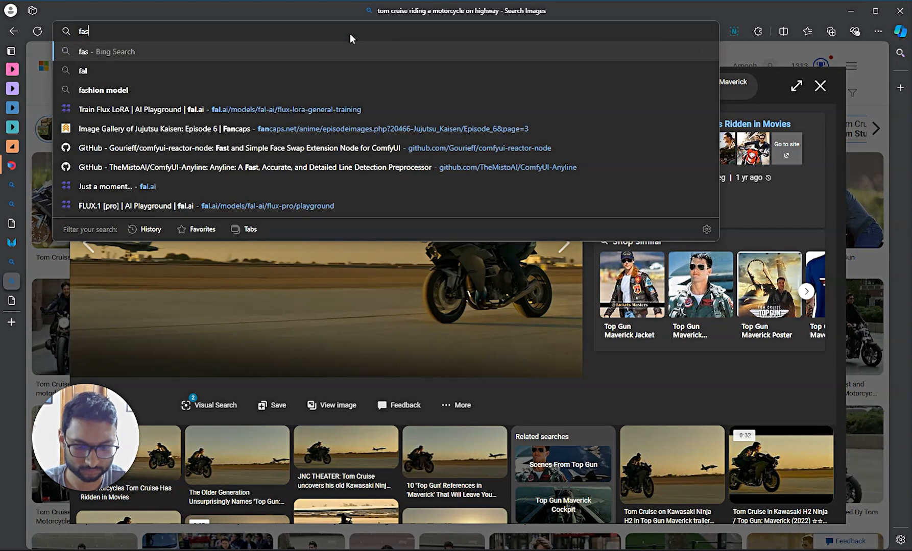
type("t and furious c")
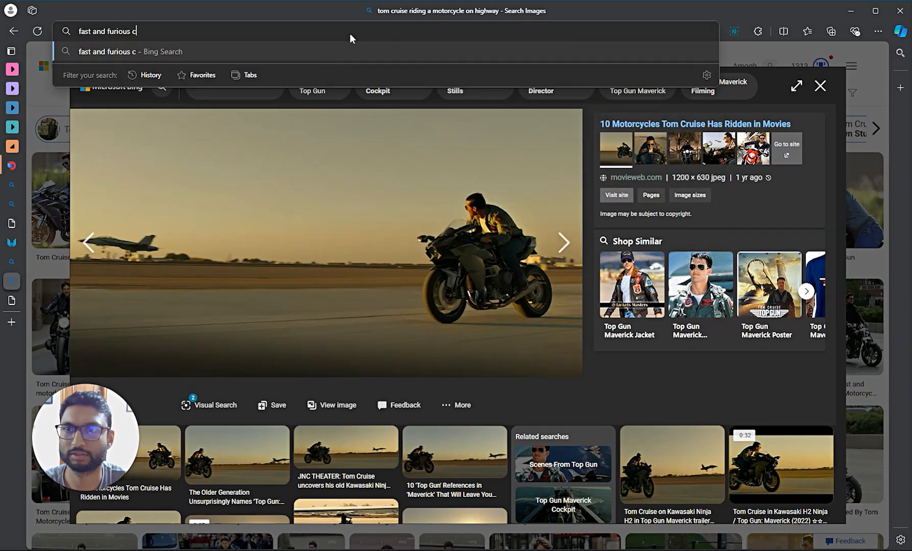
type("ar flipping over")
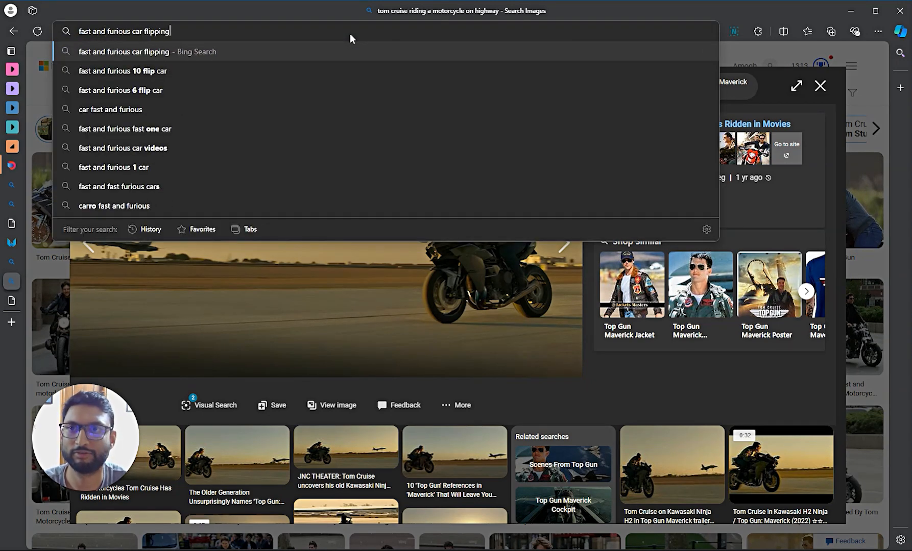
key("Return")
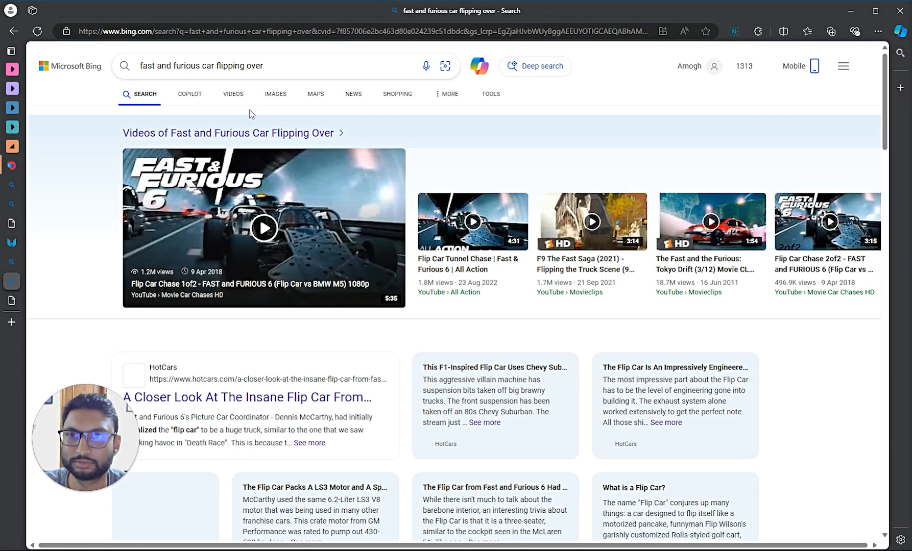
left_click(286, 97)
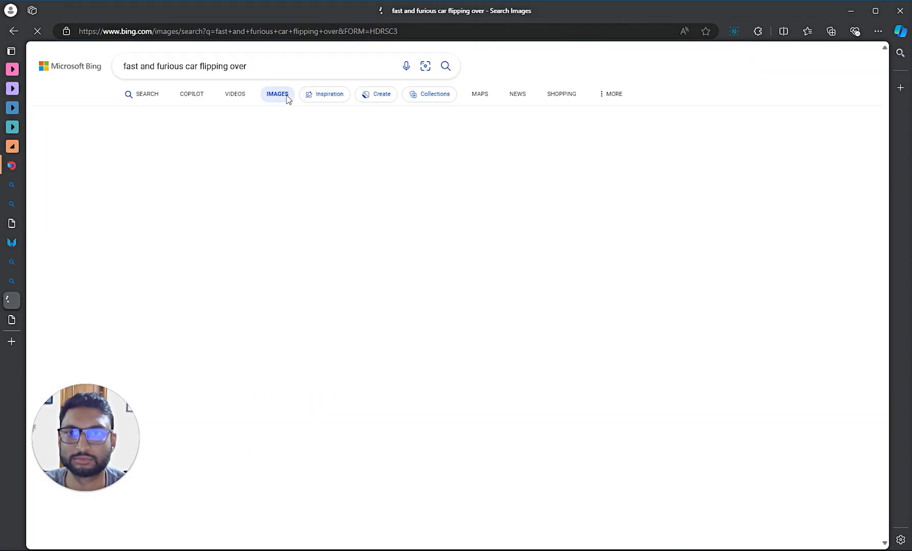
scroll(325, 203, "down", 3)
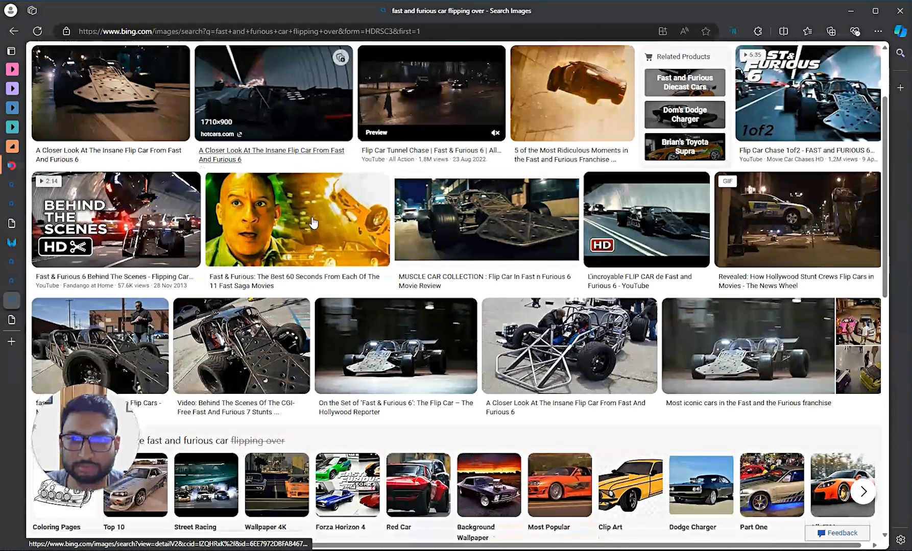
scroll(313, 223, "down", 4)
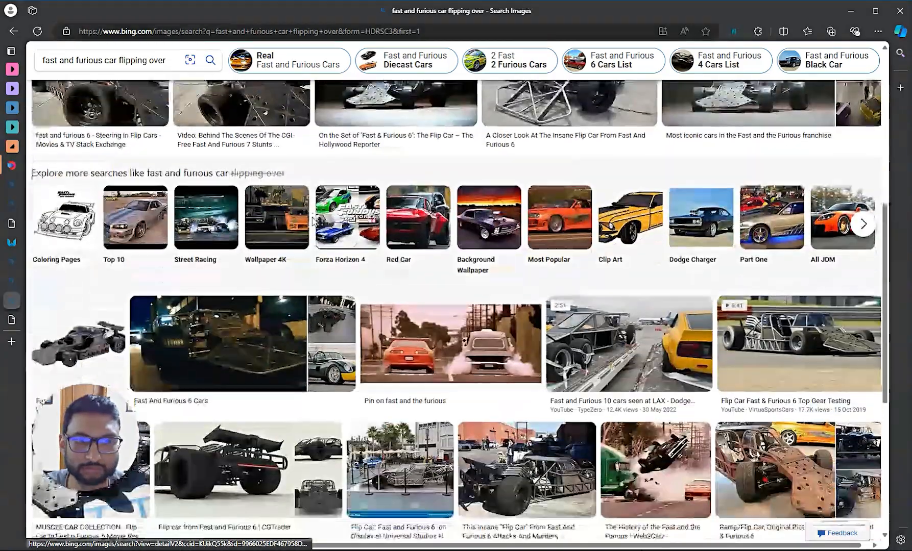
scroll(313, 222, "down", 4)
scroll(313, 223, "up", 11)
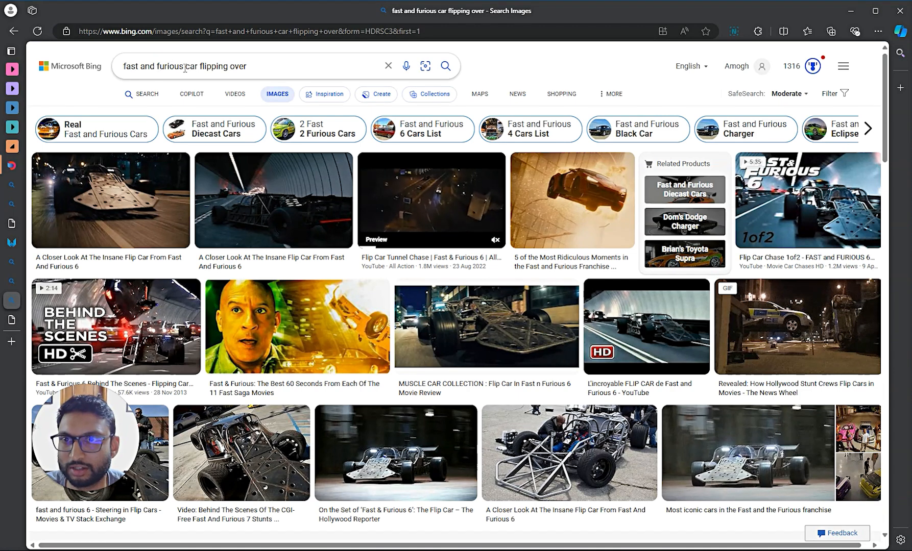
- Change the image search to 'car flipping over screenshot' and skim the results
left_click_drag(185, 68, 250, 66)
key("BackSpace")
type("su")
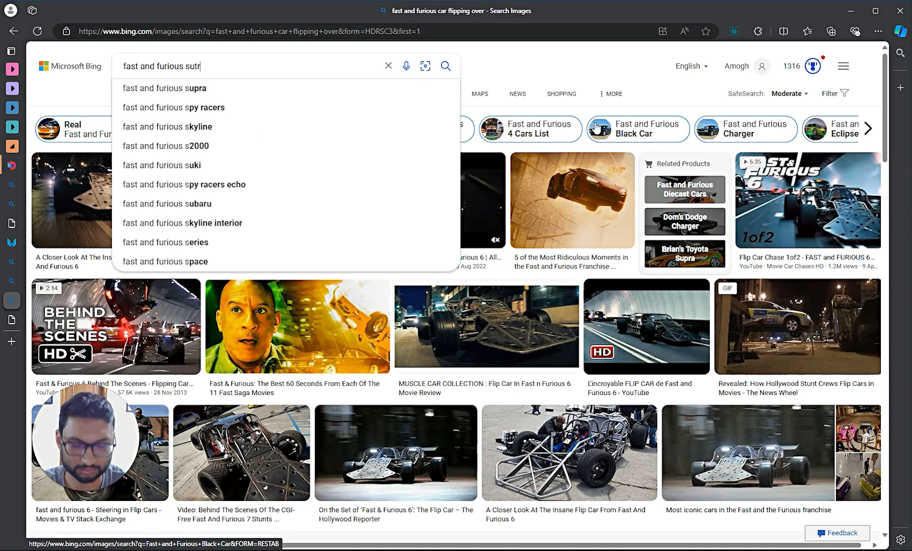
key("ctrl+a")
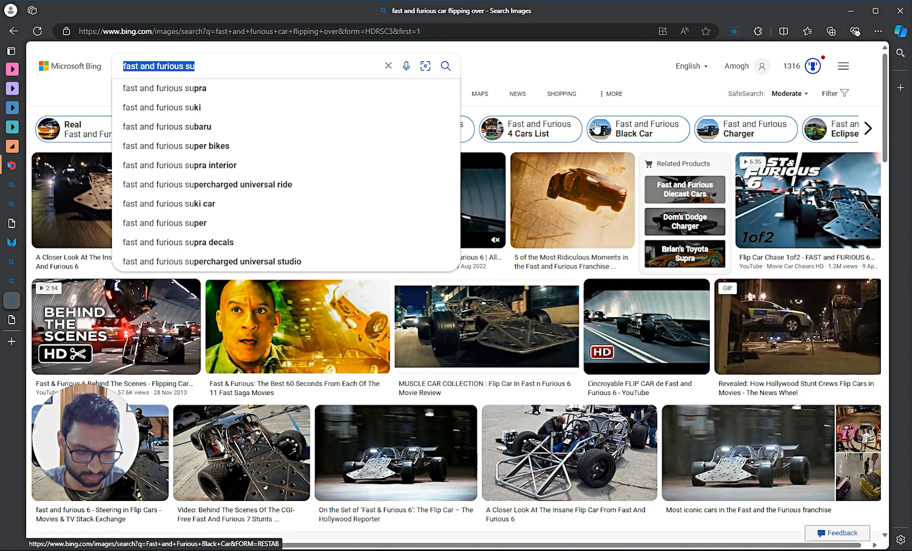
type("car fli")
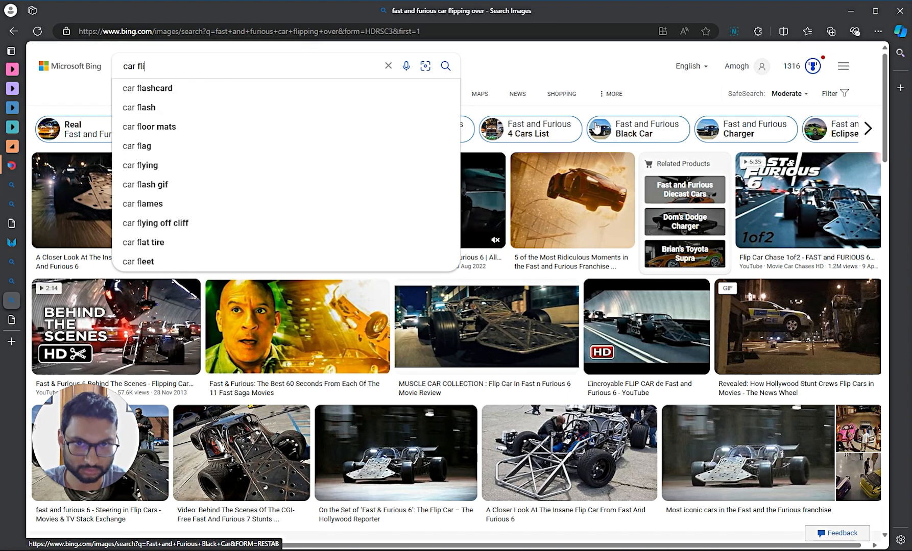
type("pping over scre")
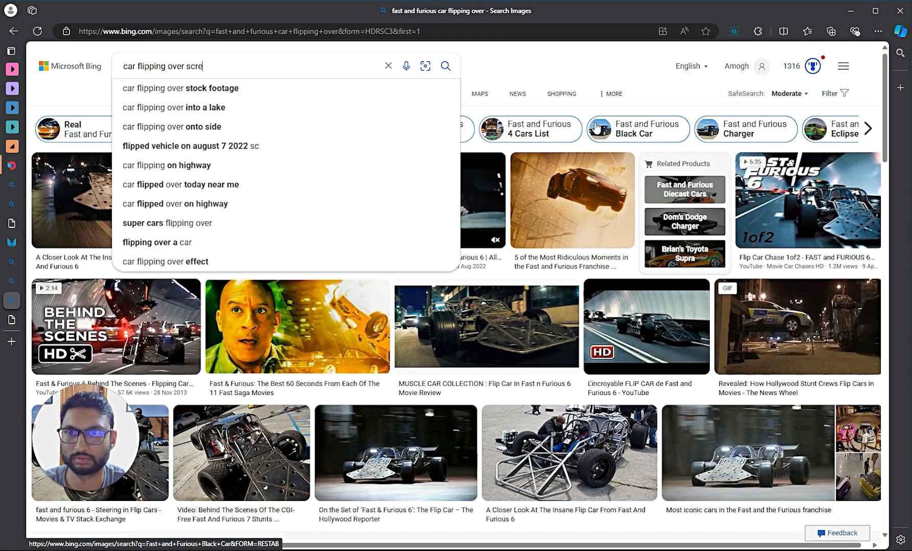
type("enshot")
key("Return")
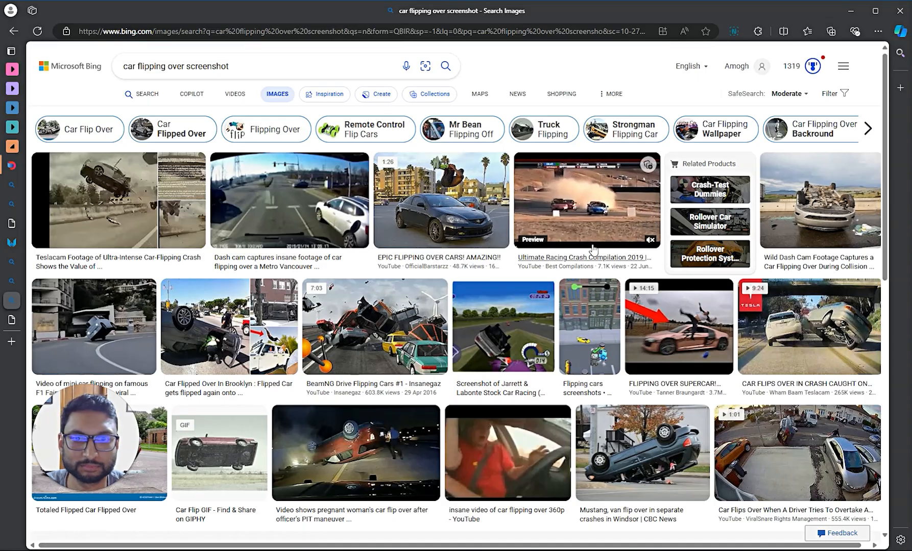
scroll(288, 319, "down", 3)
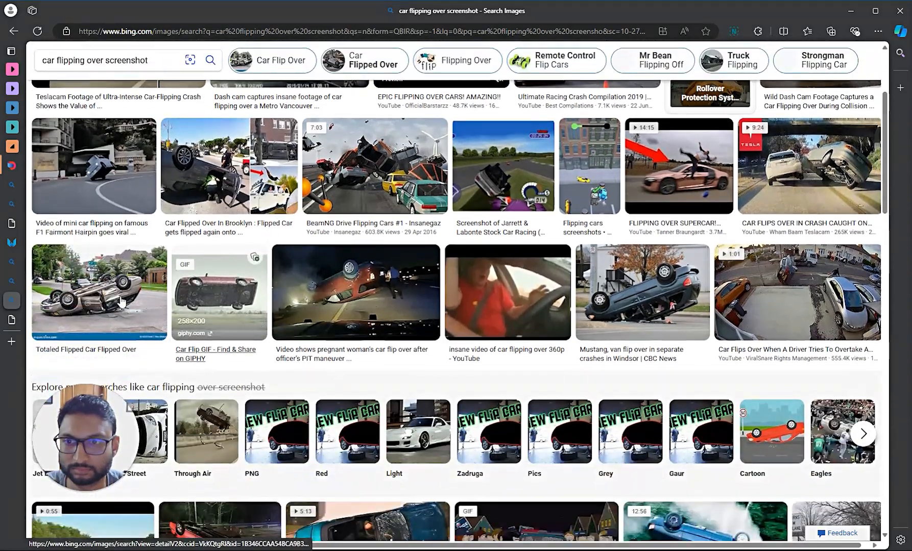
scroll(123, 300, "down", 6)
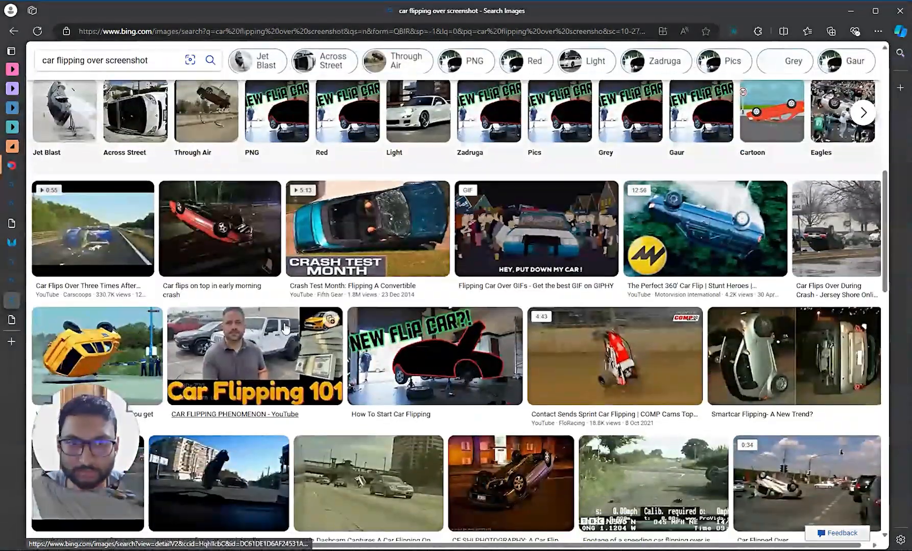
scroll(203, 226, "up", 10)
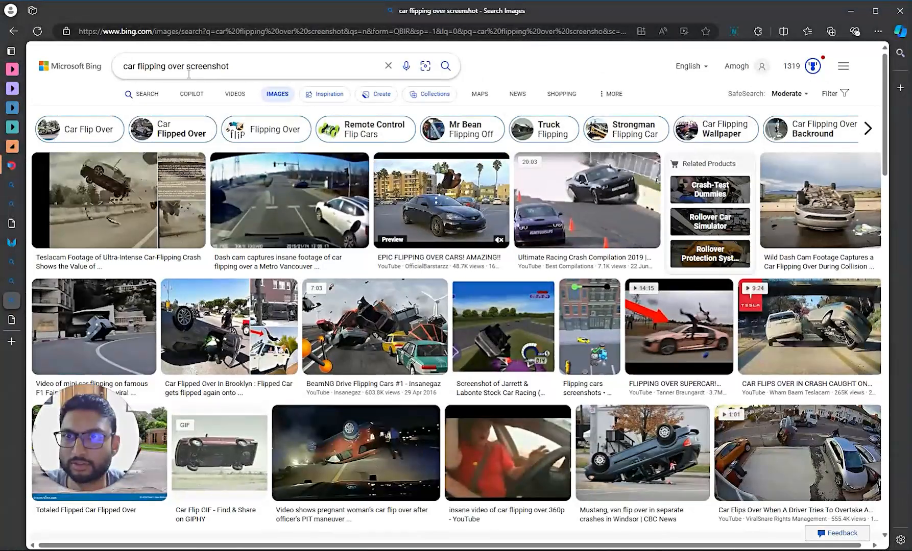
- Refine the search to 'car flipping over movie screenshot' and preview the Matrix highway car-flip still
type("vie")
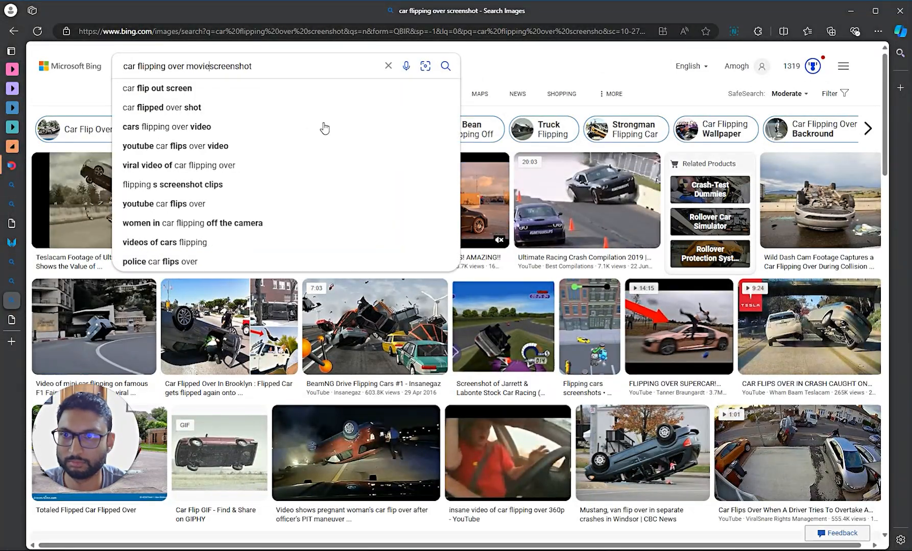
key("Return")
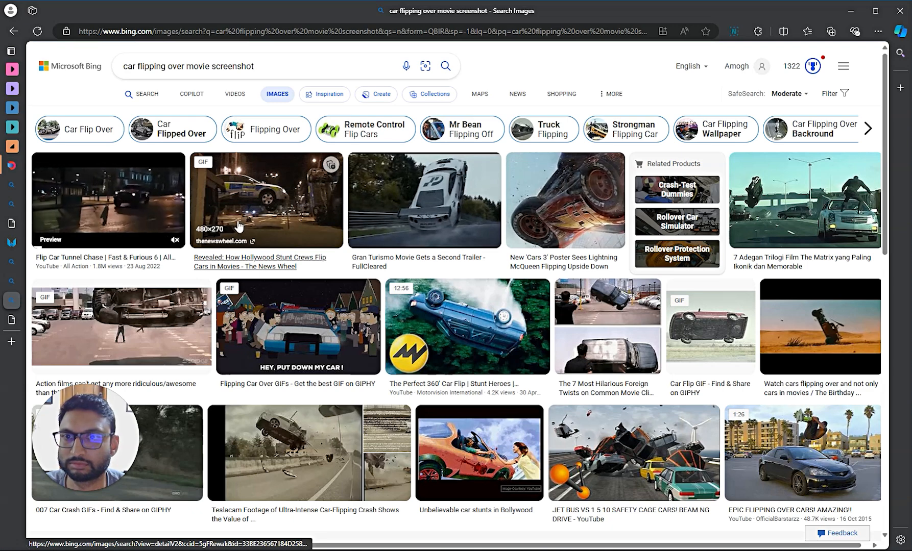
scroll(731, 197, "down", 1)
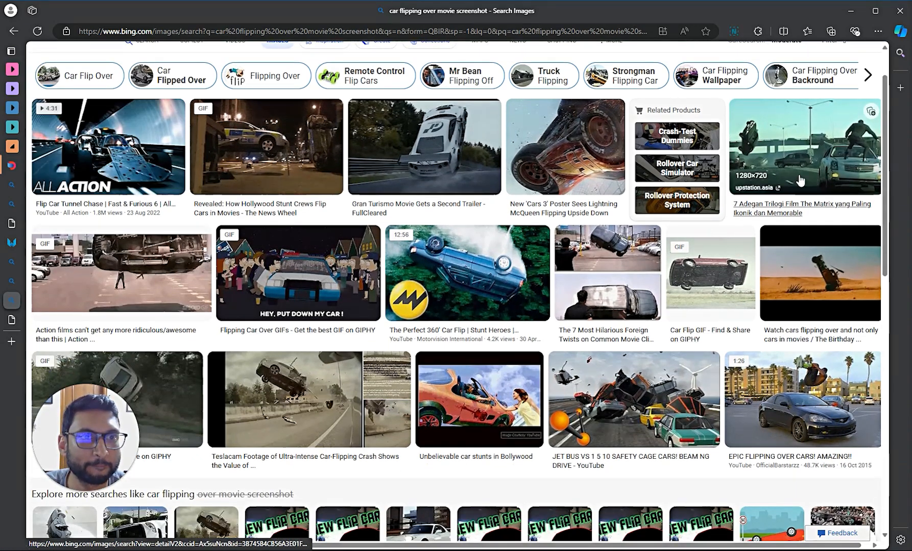
left_click(821, 158)
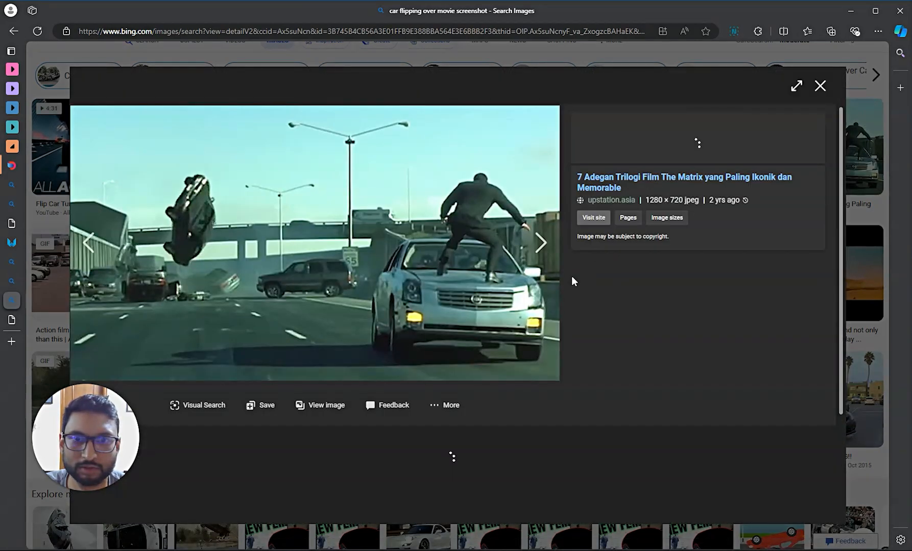
scroll(536, 296, "down", 3)
scroll(510, 317, "down", 3)
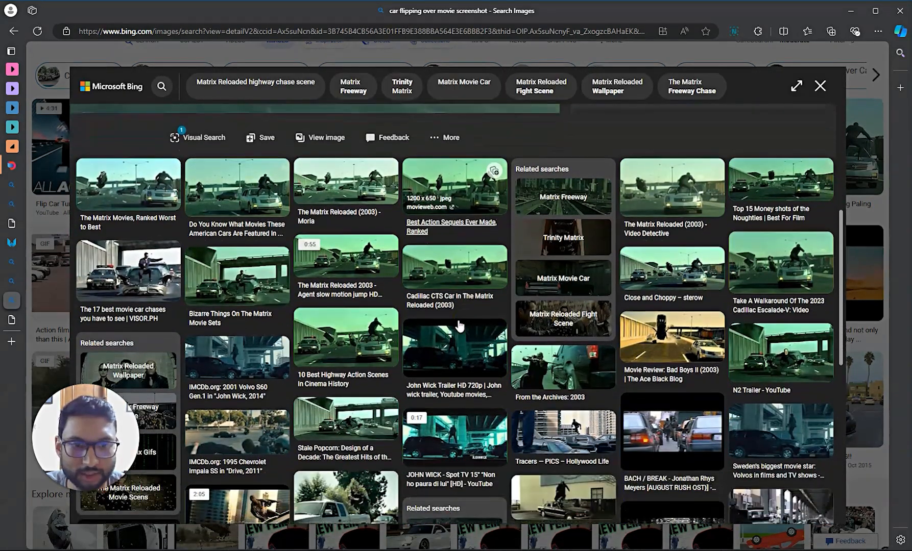
scroll(459, 324, "down", 1)
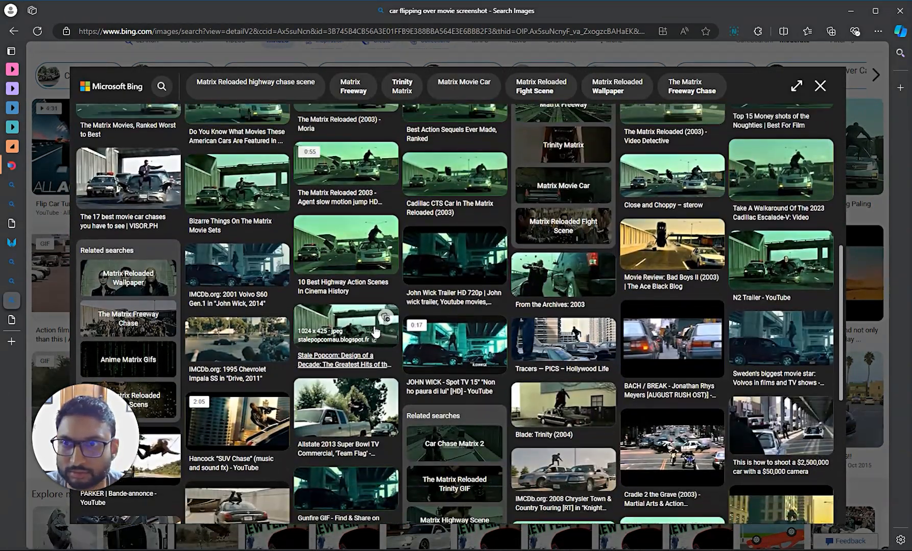
scroll(233, 224, "up", 10)
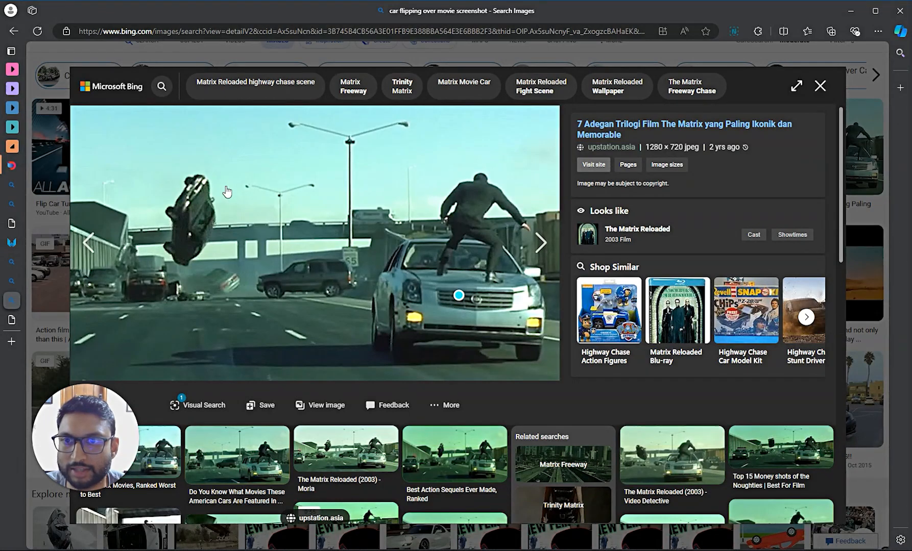
- Close the preview and browse further down the car-flipping stills
left_click(820, 86)
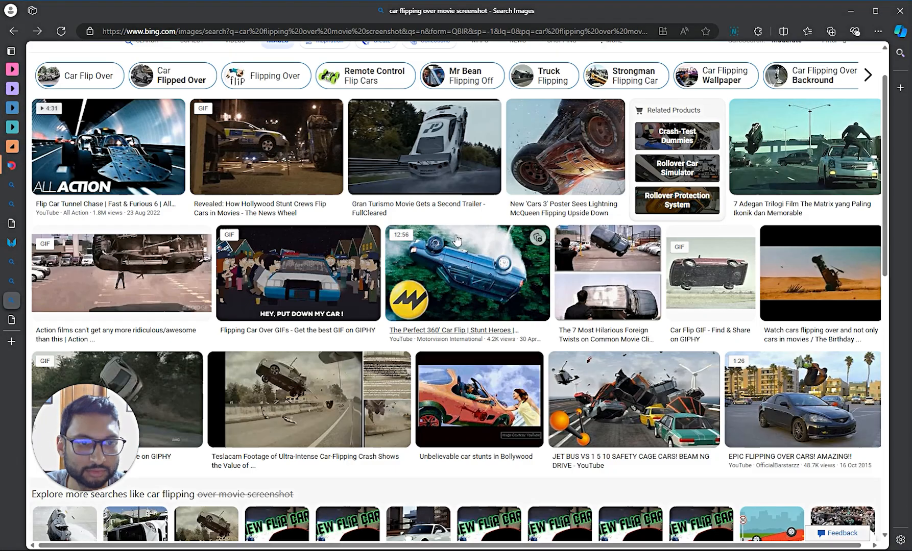
scroll(437, 240, "down", 3)
scroll(436, 240, "down", 8)
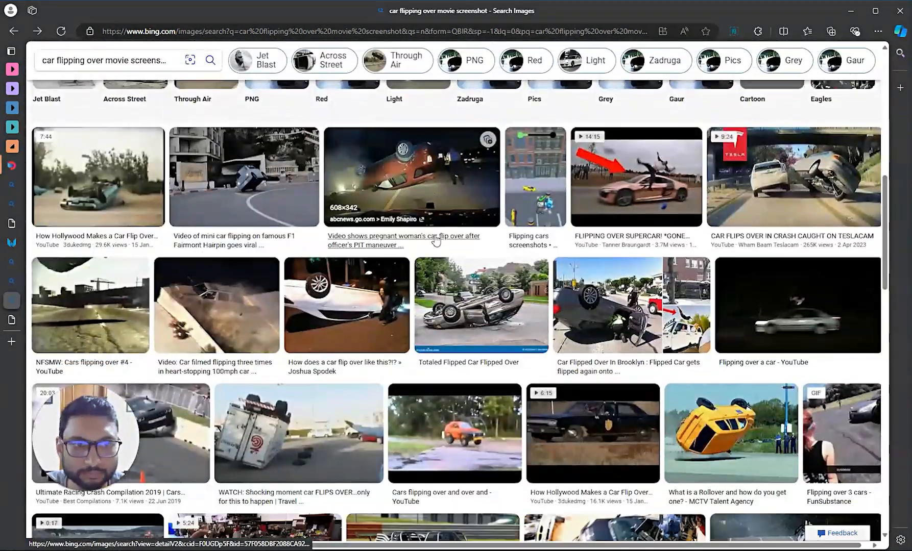
scroll(433, 242, "down", 9)
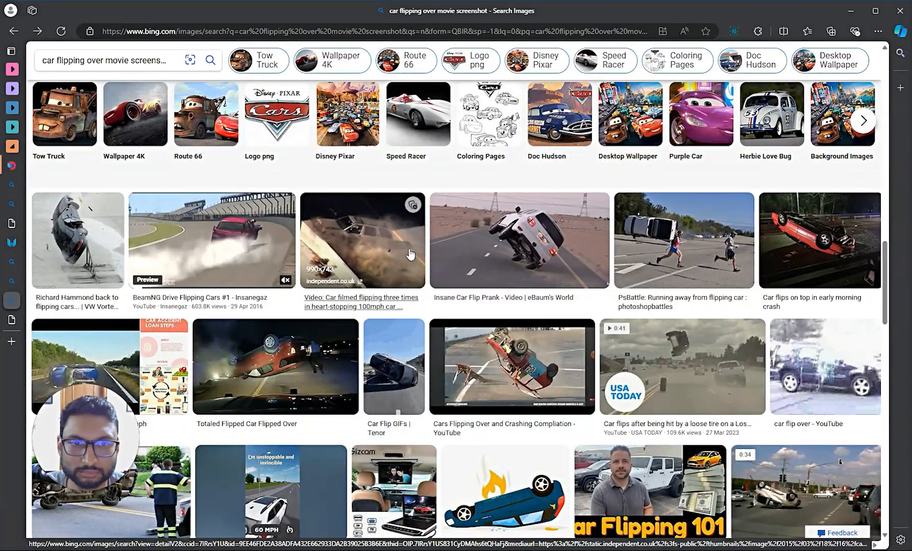
scroll(410, 253, "down", 1)
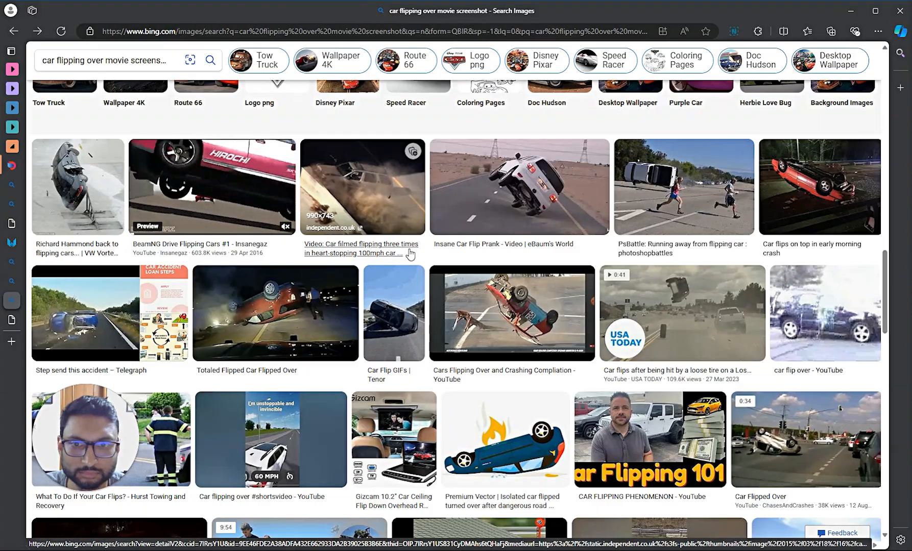
scroll(411, 254, "down", 5)
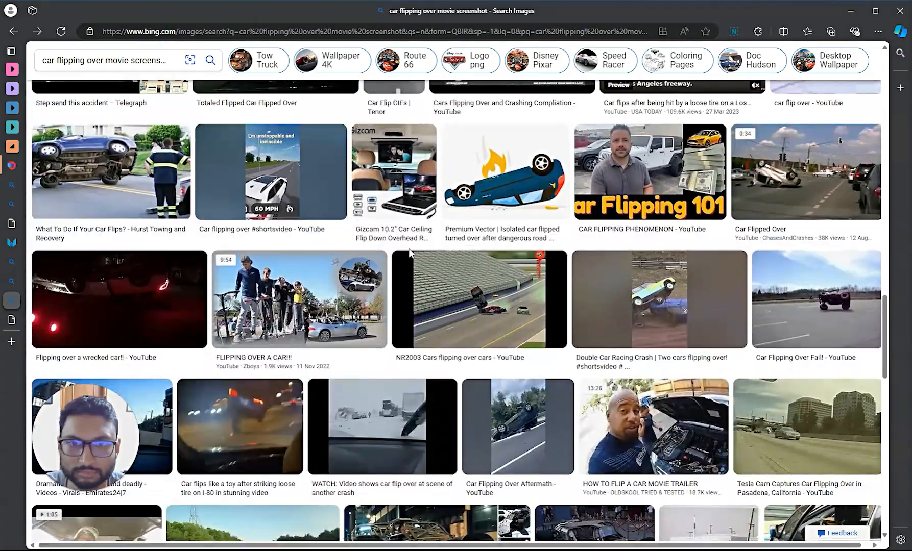
scroll(410, 253, "down", 7)
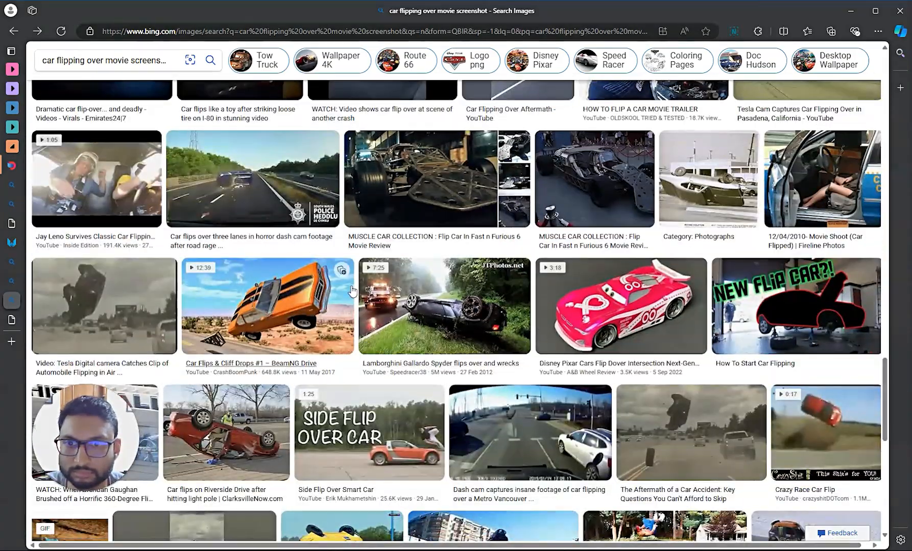
scroll(353, 292, "up", 20)
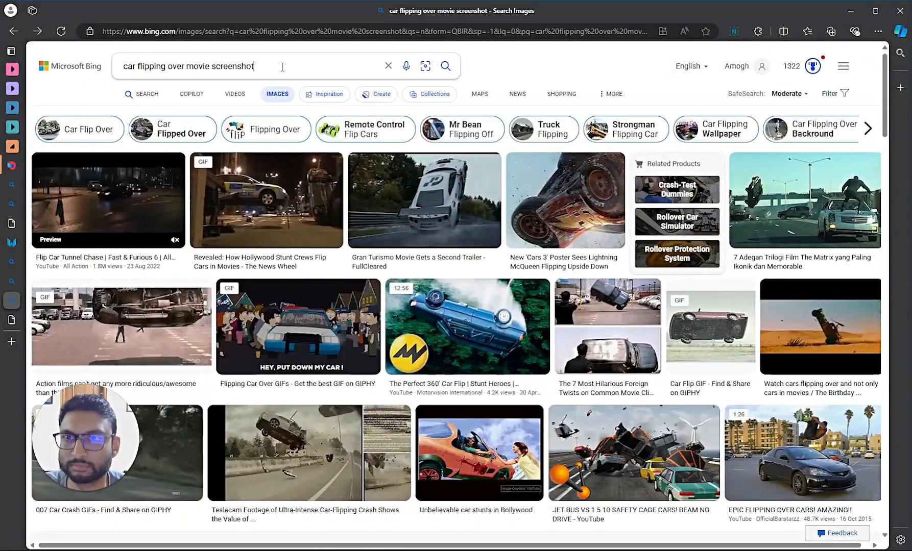
- Add 'stunt' to the car-flipping search and look through the new results
left_click(156, 61)
type("stunt")
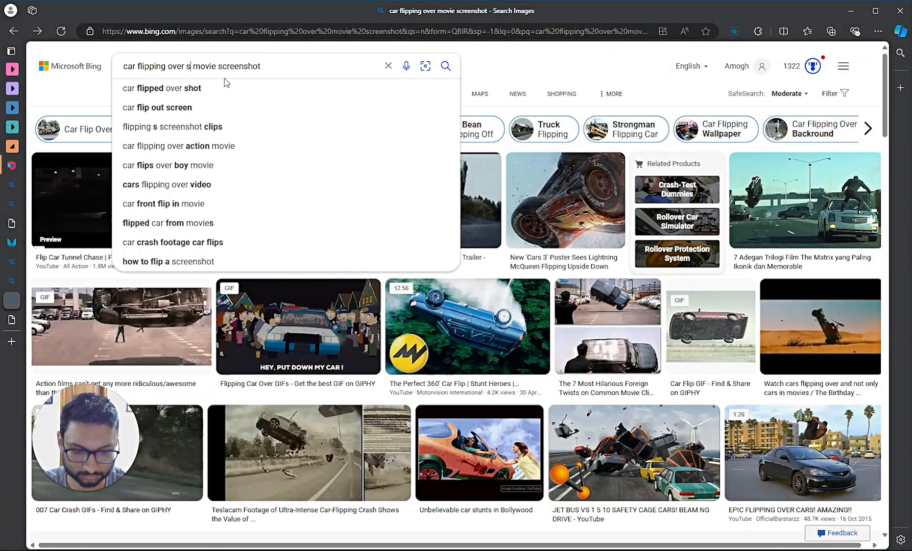
key("Return")
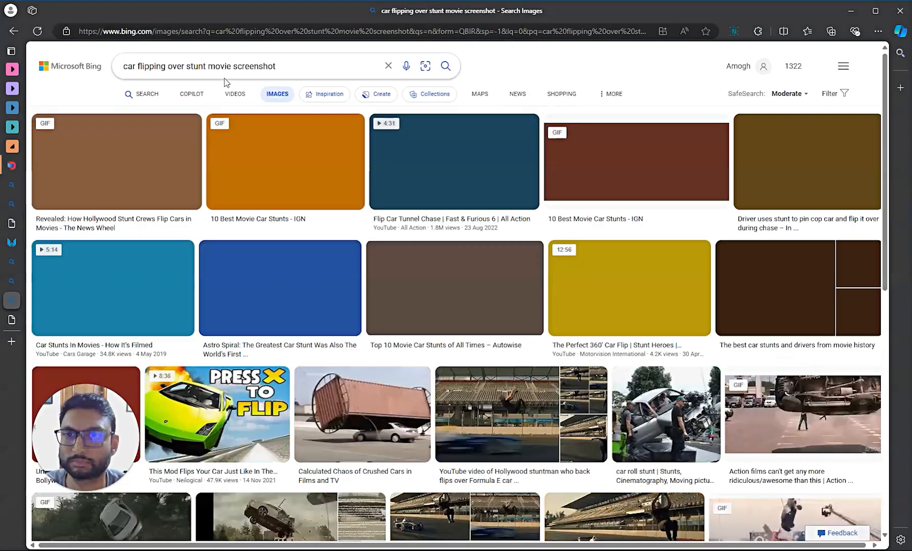
scroll(244, 193, "down", 2)
scroll(244, 193, "up", 2)
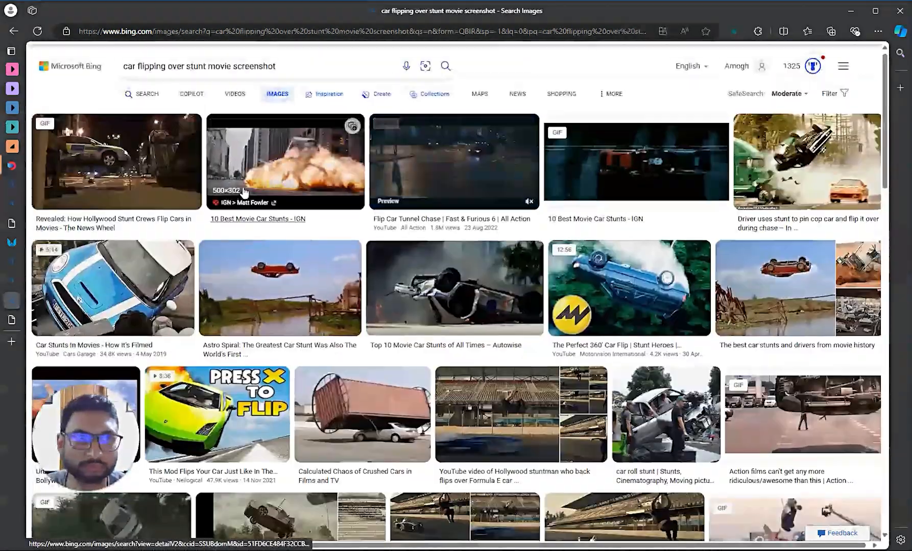
scroll(465, 334, "down", 4)
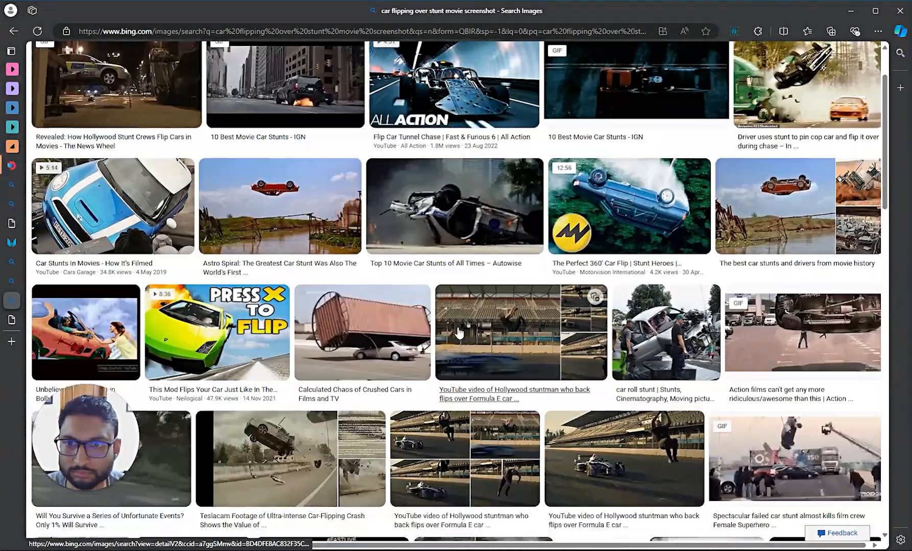
scroll(300, 178, "up", 2)
scroll(300, 177, "down", 4)
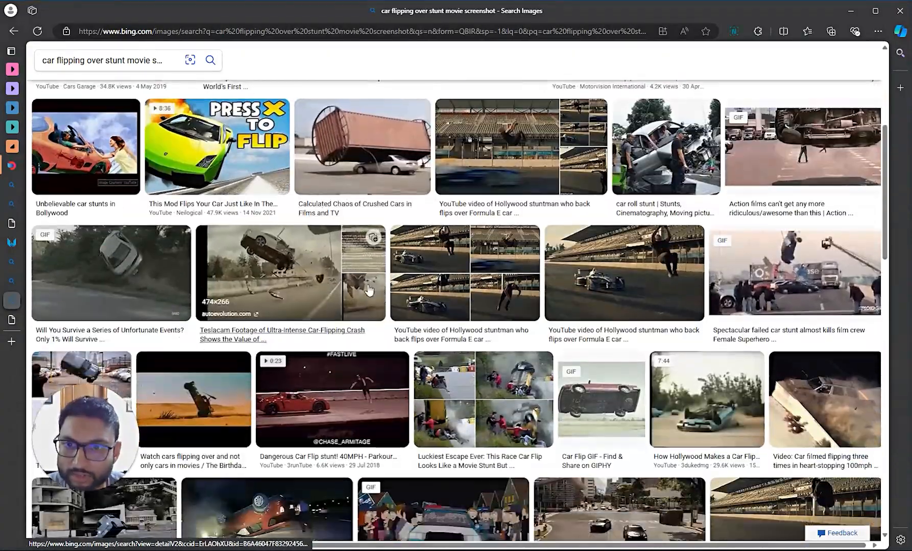
scroll(321, 235, "up", 2)
scroll(343, 290, "down", 2)
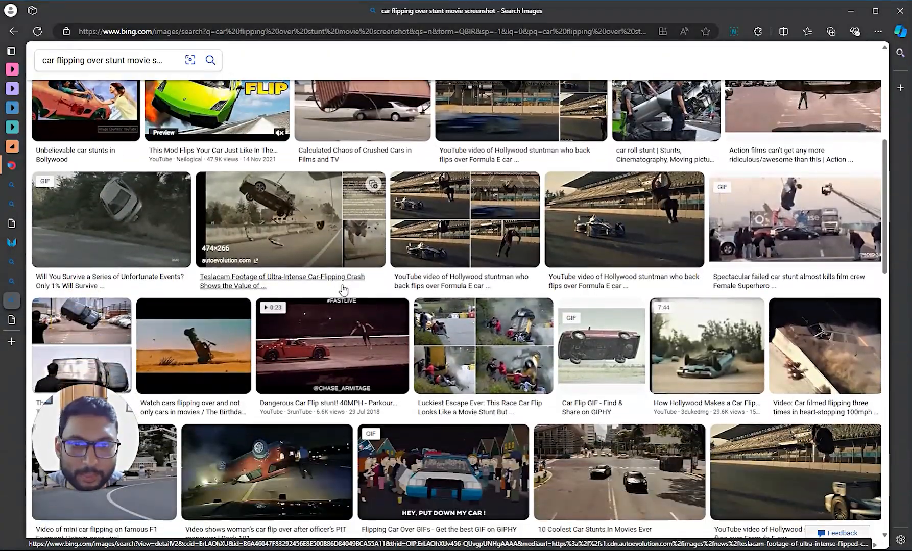
scroll(306, 281, "up", 5)
scroll(123, 237, "down", 6)
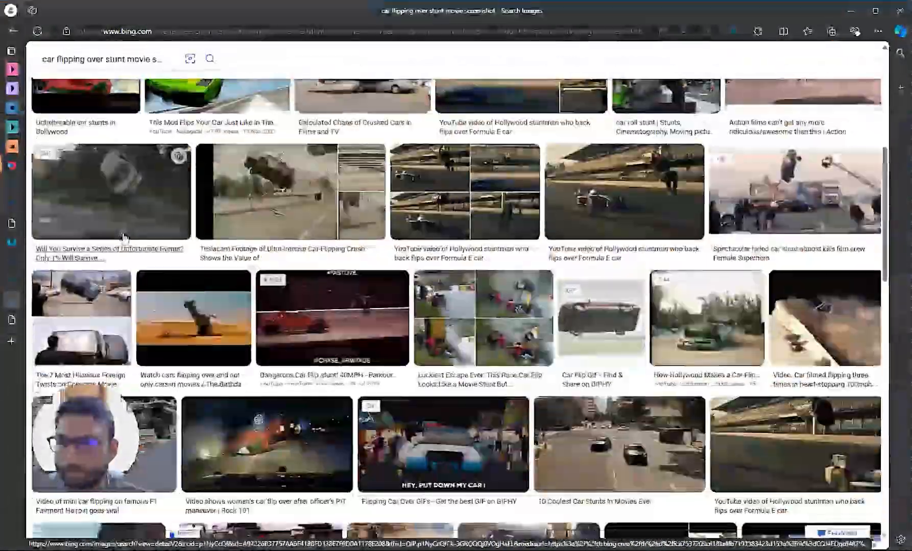
scroll(120, 235, "up", 7)
- Go back to the earlier results, open the Matrix highway car-flip still and copy it
left_click(14, 35)
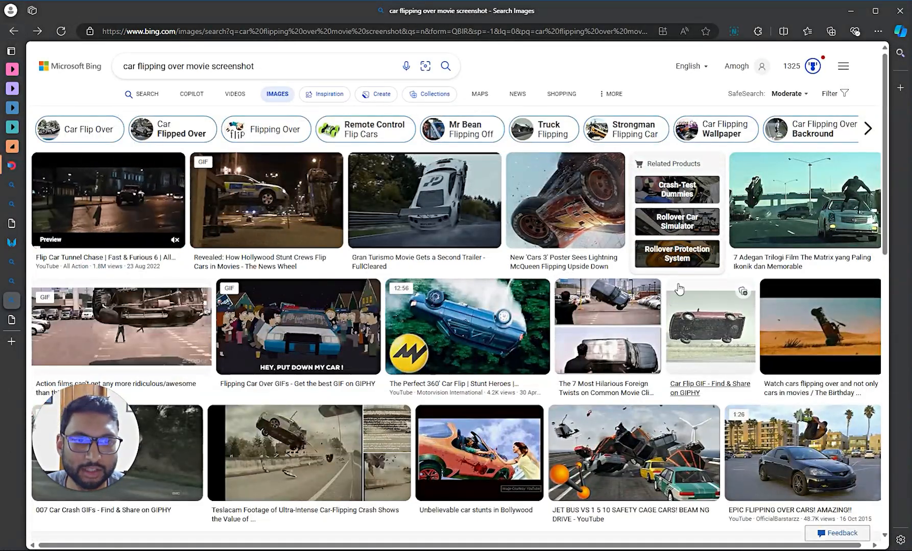
left_click(787, 210)
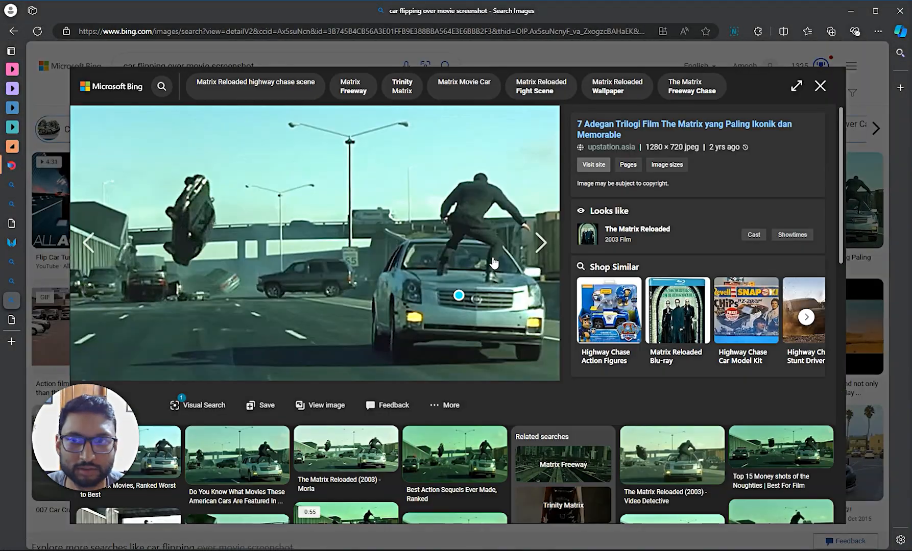
scroll(406, 349, "down", 3)
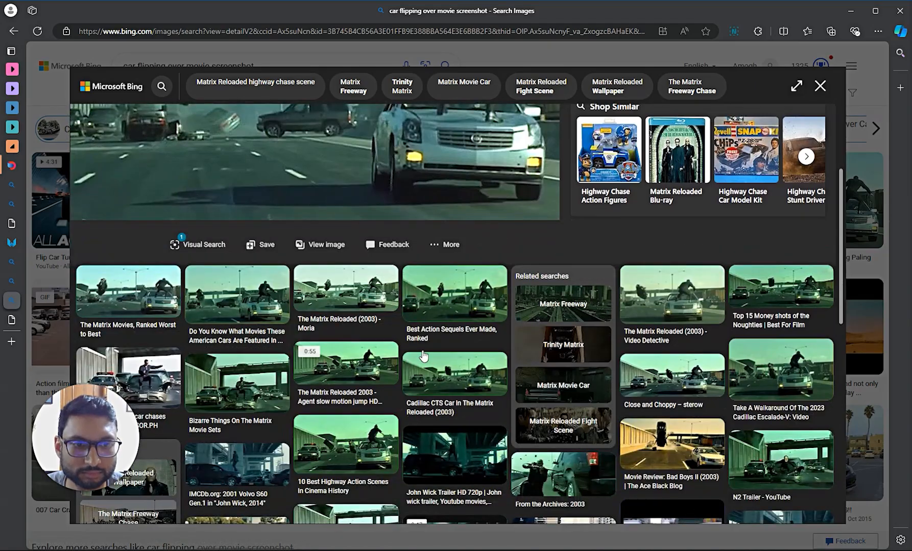
scroll(423, 357, "down", 2)
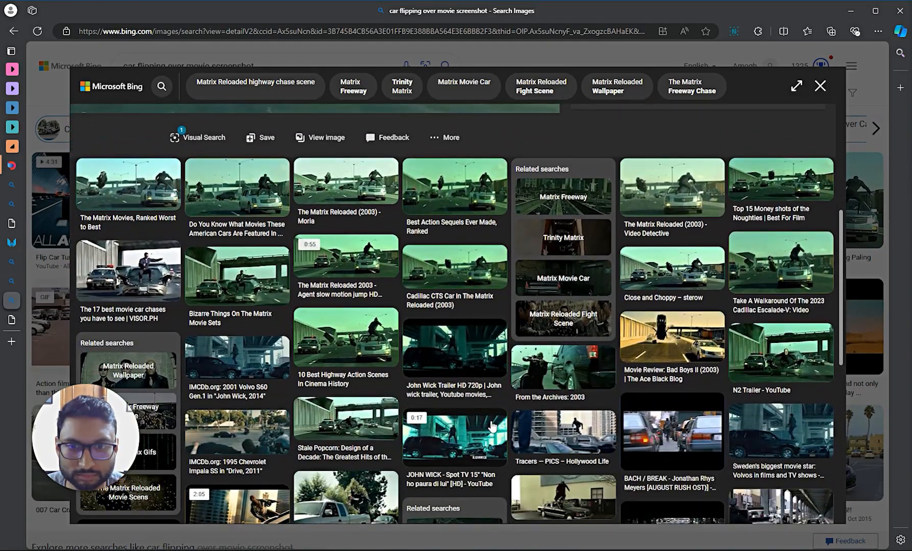
scroll(491, 427, "down", 7)
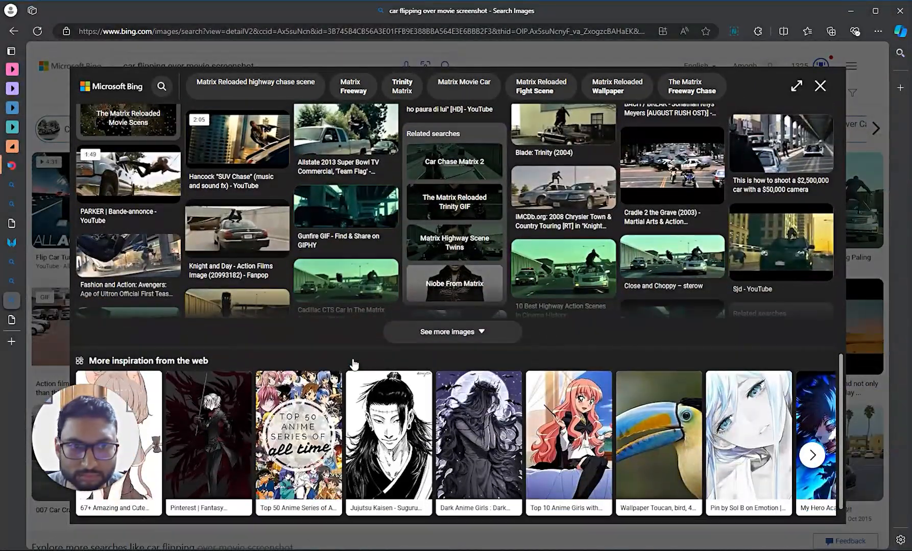
scroll(354, 365, "up", 12)
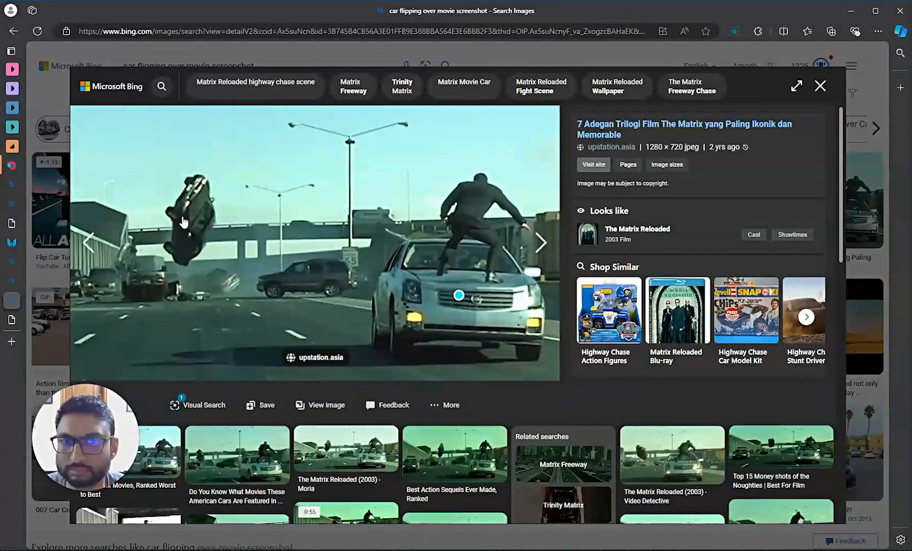
right_click(260, 206)
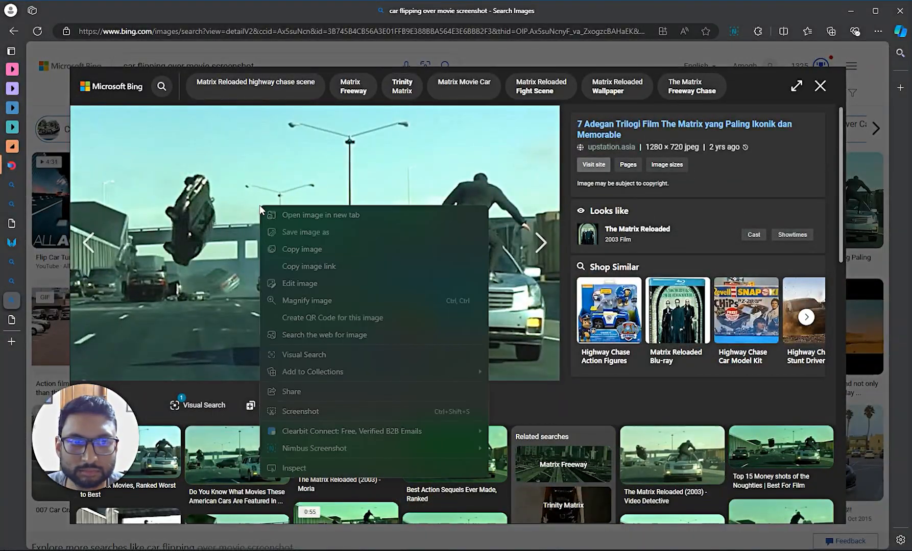
left_click(306, 249)
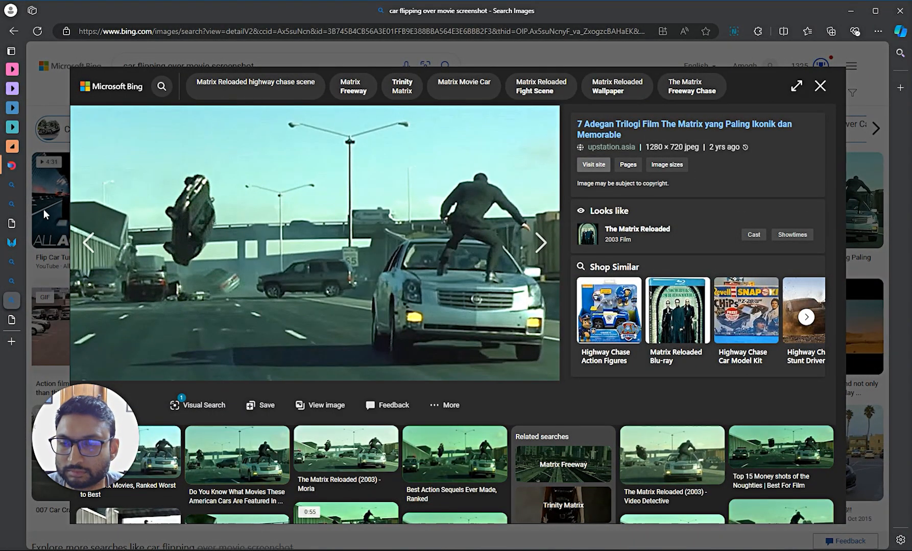
- Paste the Matrix car-flip still into Dashtoon and drag it beneath the desert motorcycle image
mouse_move(16, 196)
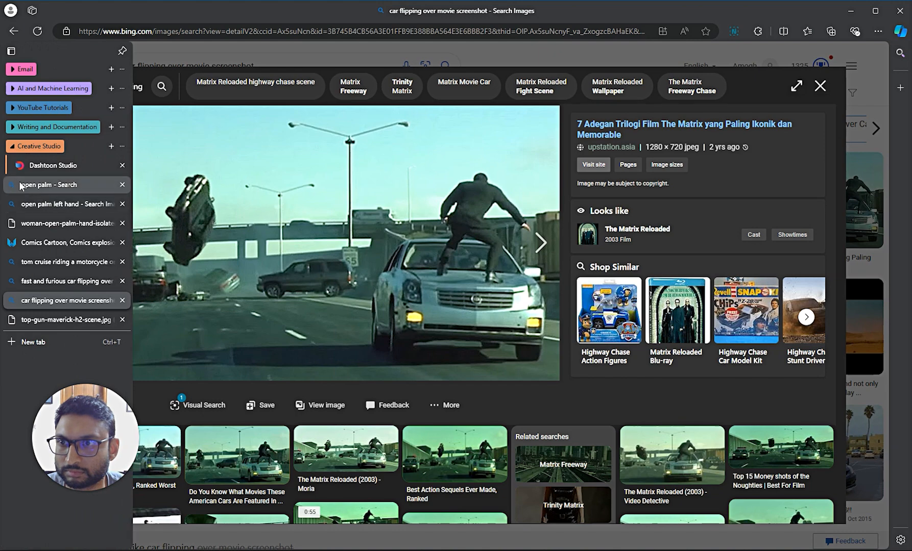
left_click(23, 165)
left_click(360, 356)
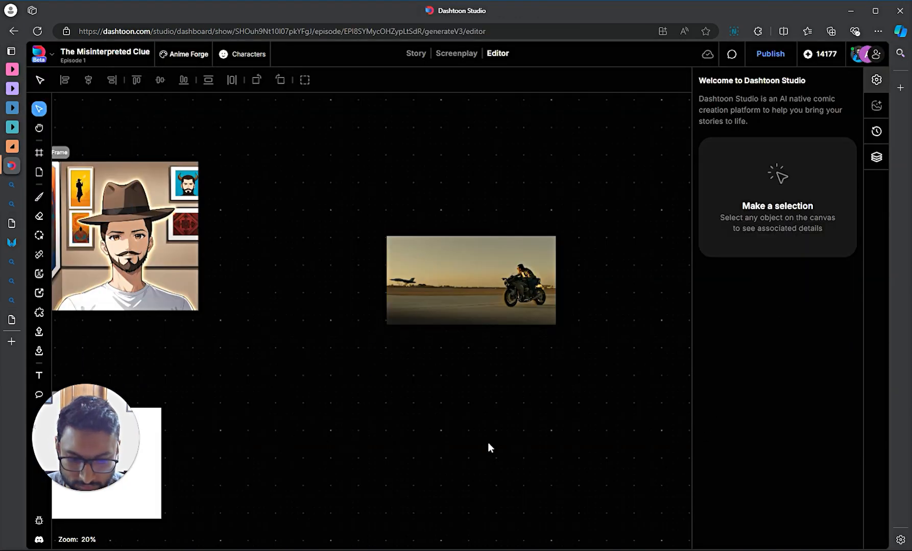
key("ctrl+v")
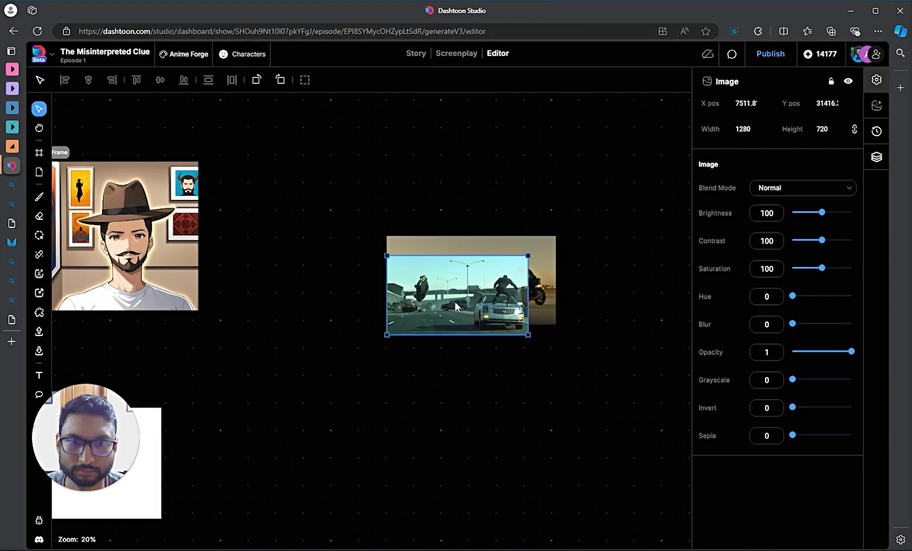
left_click_drag(455, 306, 449, 409)
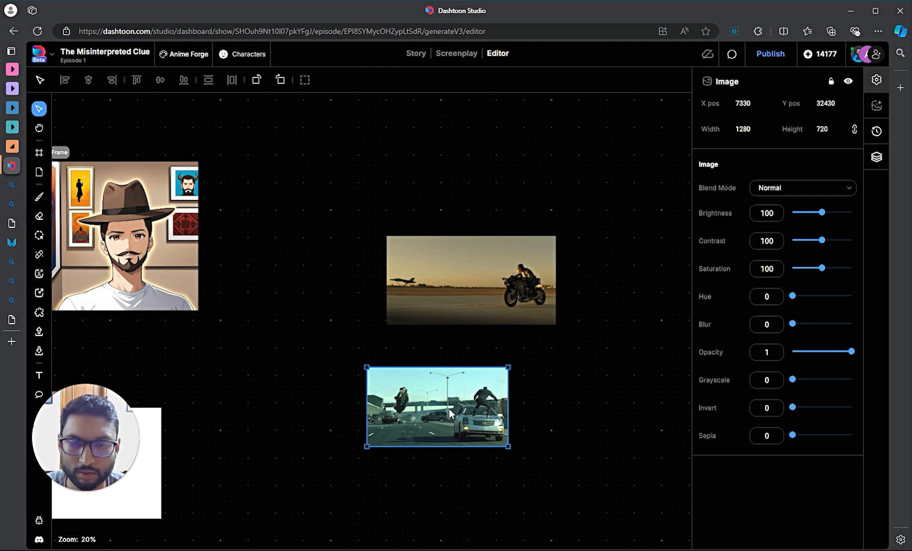
left_click(563, 409)
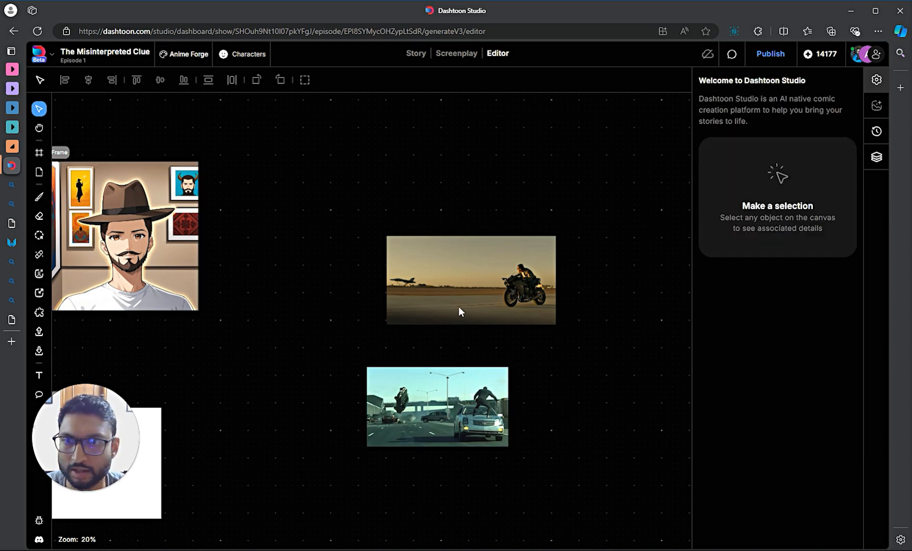
left_click(483, 284)
left_click(236, 305)
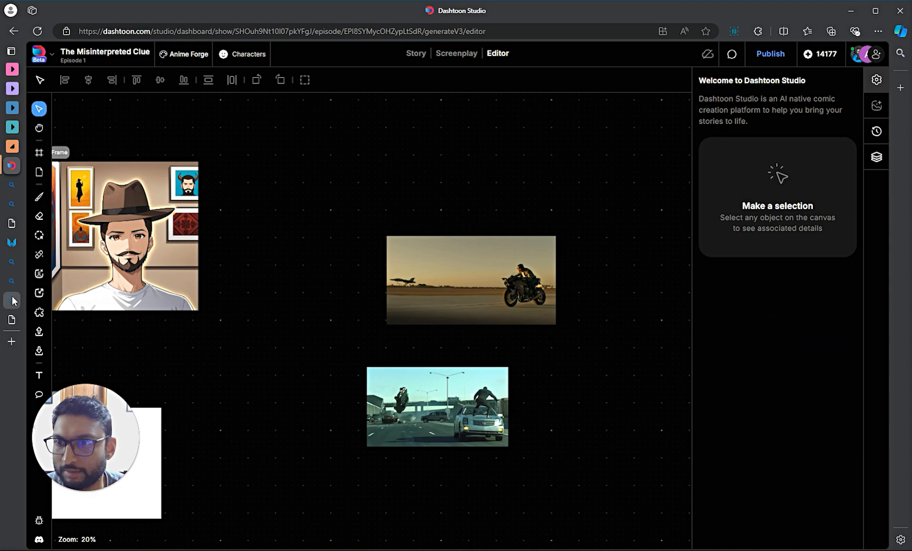
- Reopen the motorcycle search's image results and inspect the leather-jacket rider photo
mouse_move(13, 284)
left_click(61, 281)
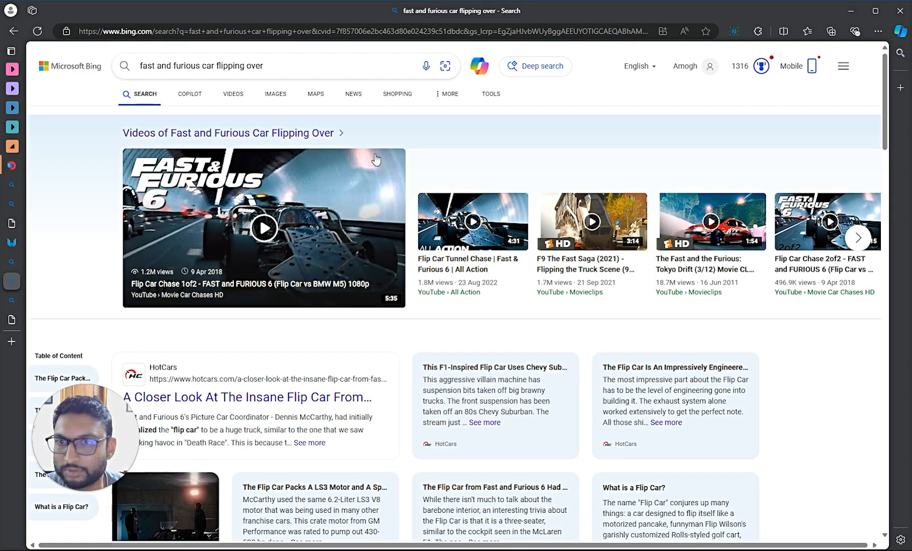
left_click(32, 259)
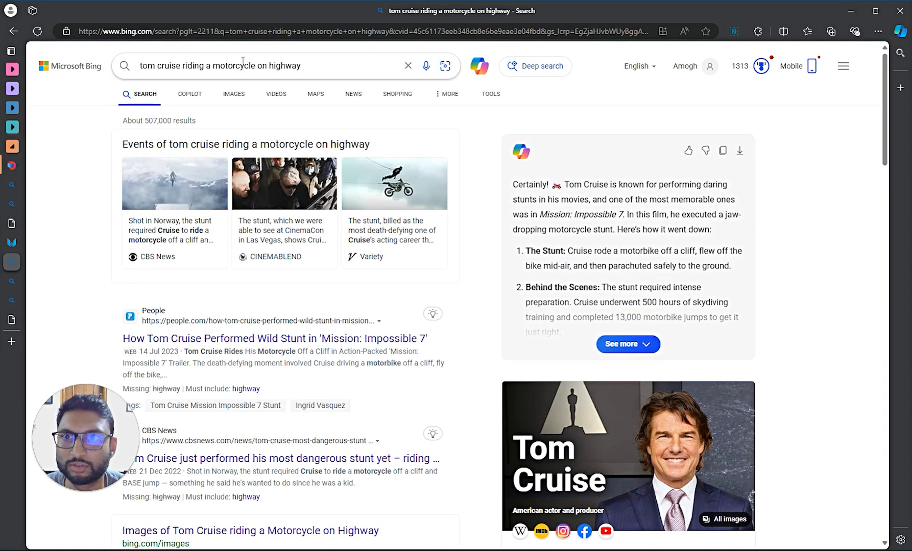
left_click(232, 98)
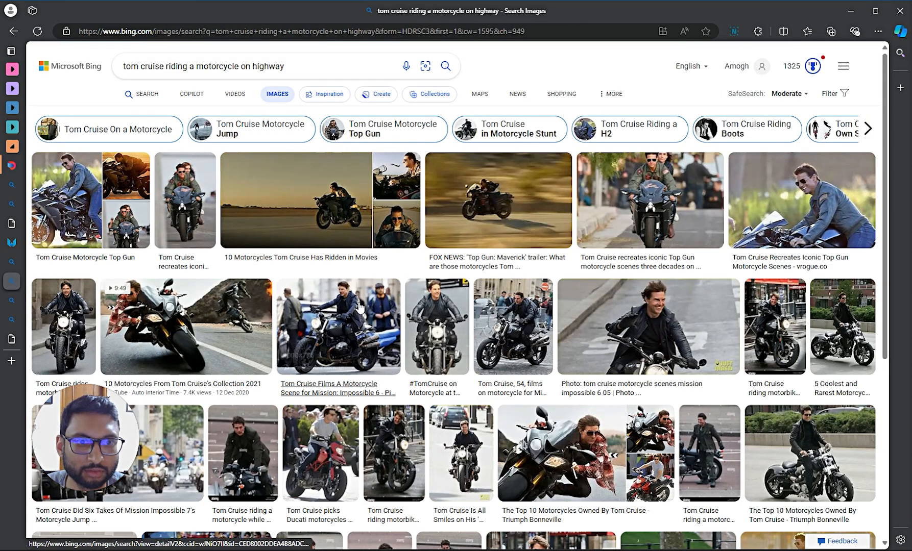
left_click(448, 332)
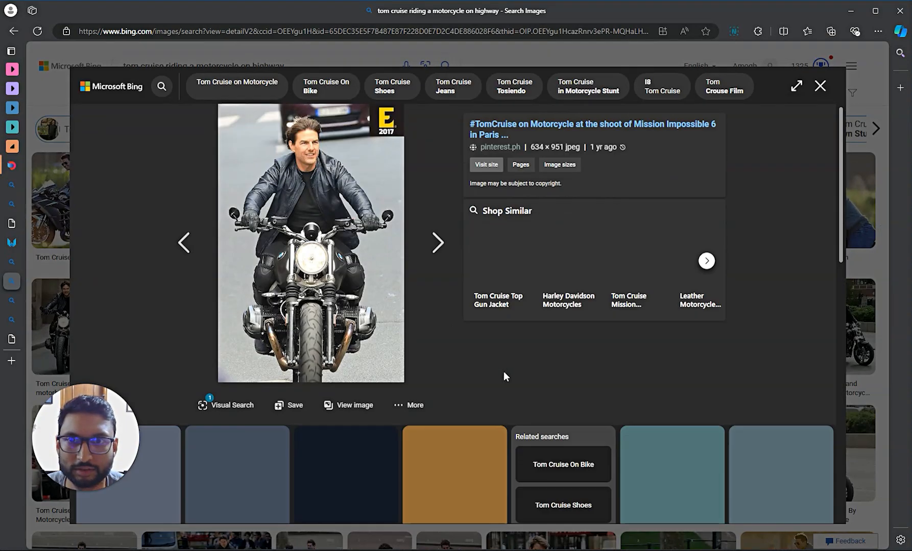
scroll(358, 312, "down", 3)
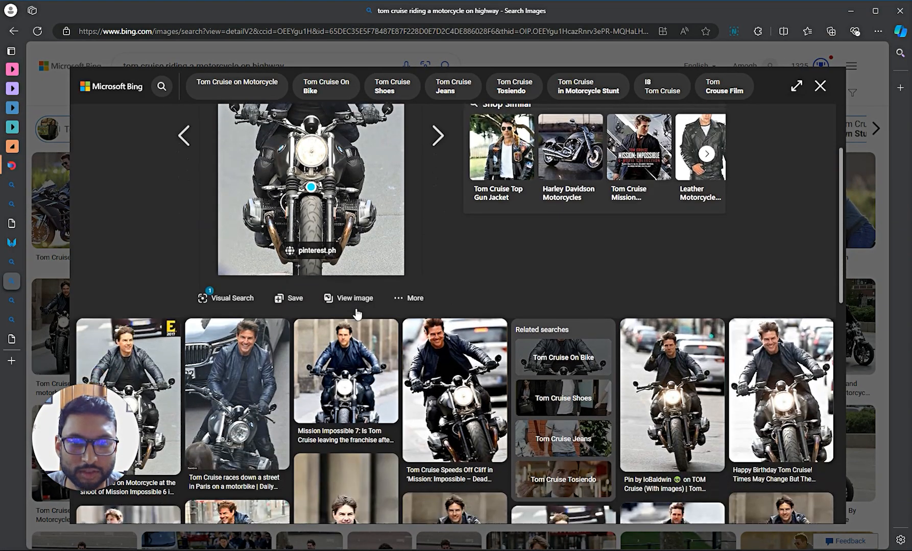
scroll(357, 313, "down", 5)
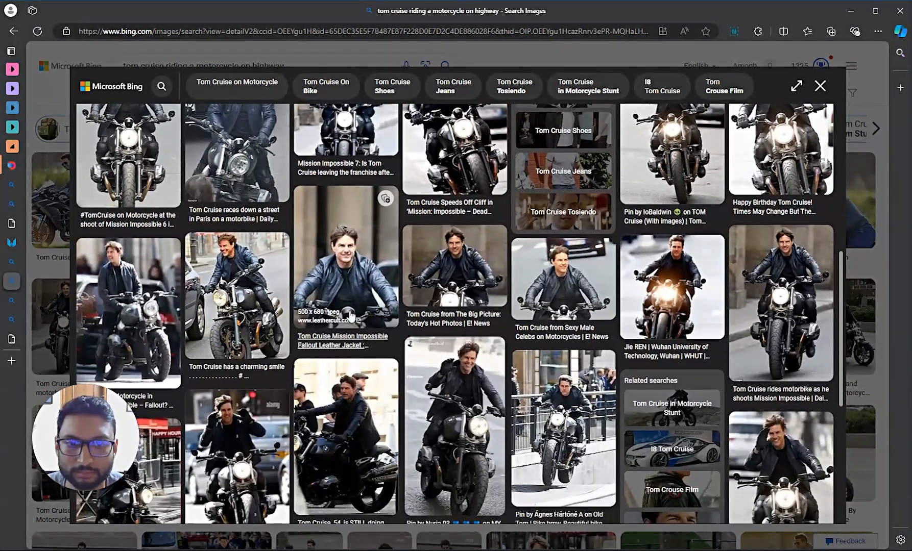
scroll(341, 325, "down", 1)
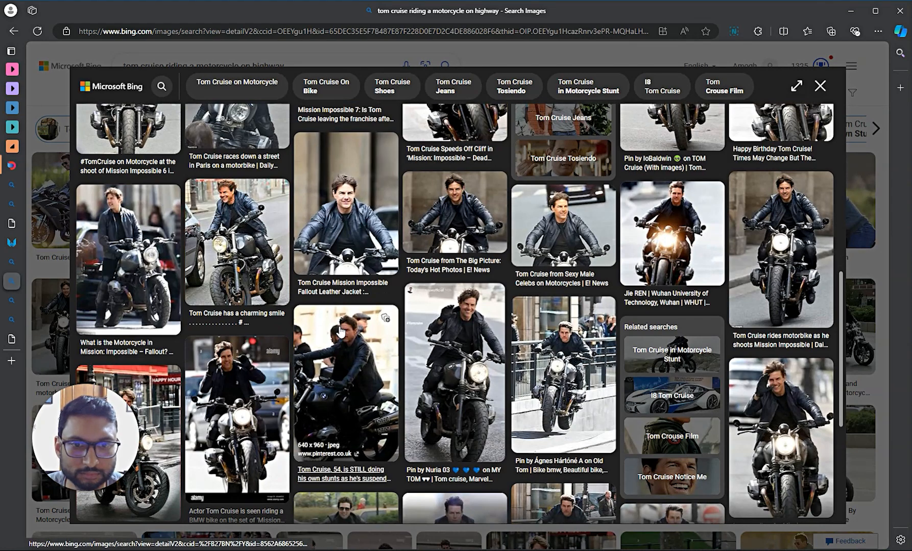
scroll(292, 360, "down", 5)
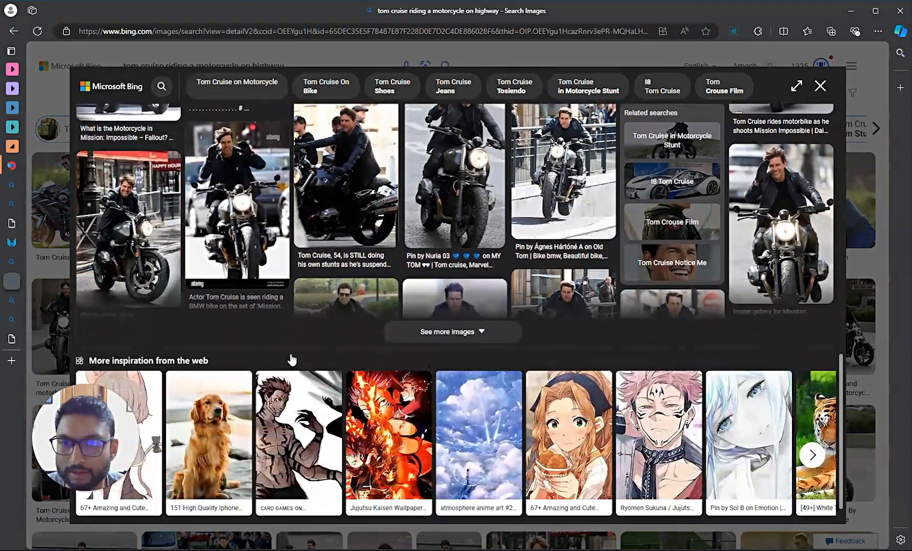
scroll(292, 359, "up", 10)
- Open the Daily Mail motorbike photo instead and copy it
key("Escape")
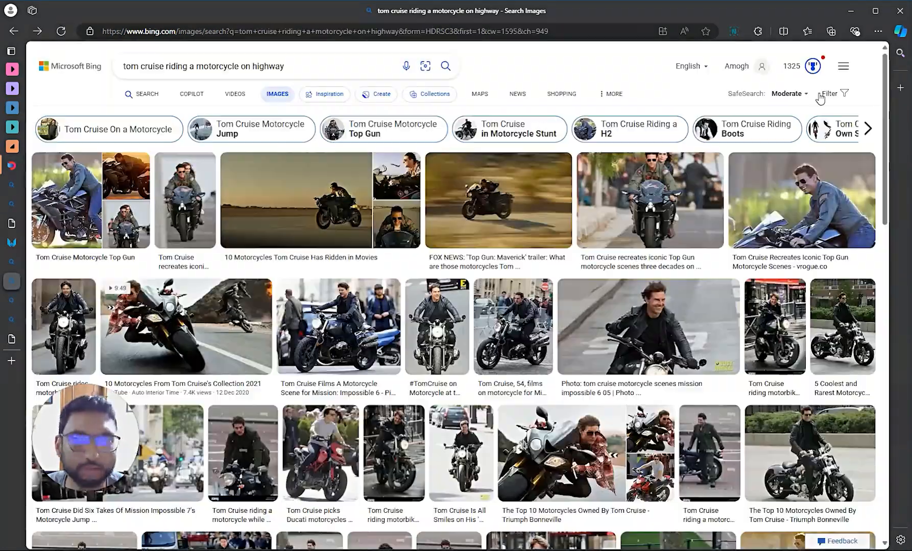
scroll(225, 301, "down", 2)
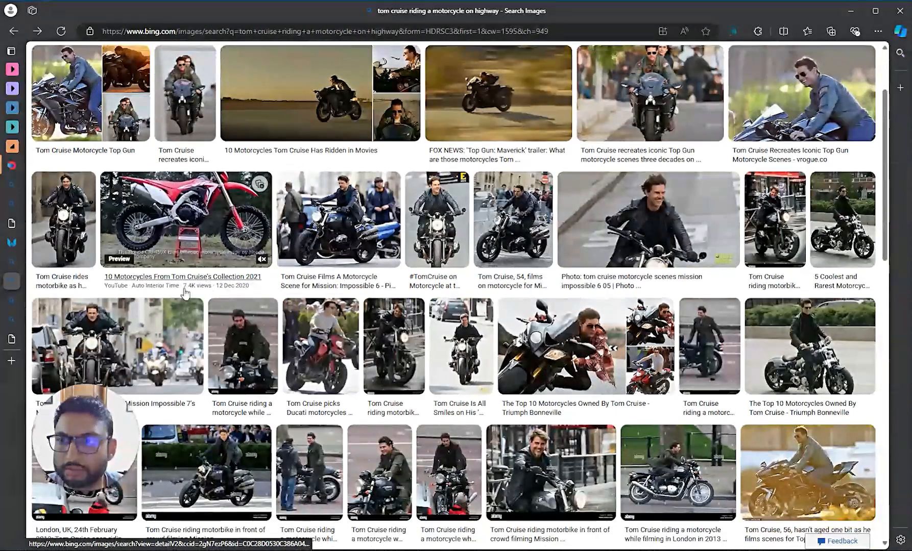
left_click(70, 247)
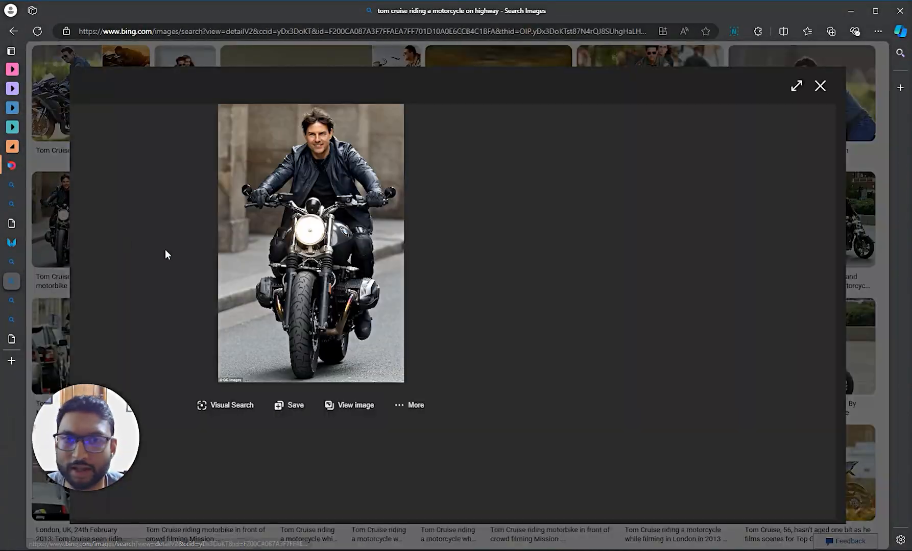
right_click(334, 218)
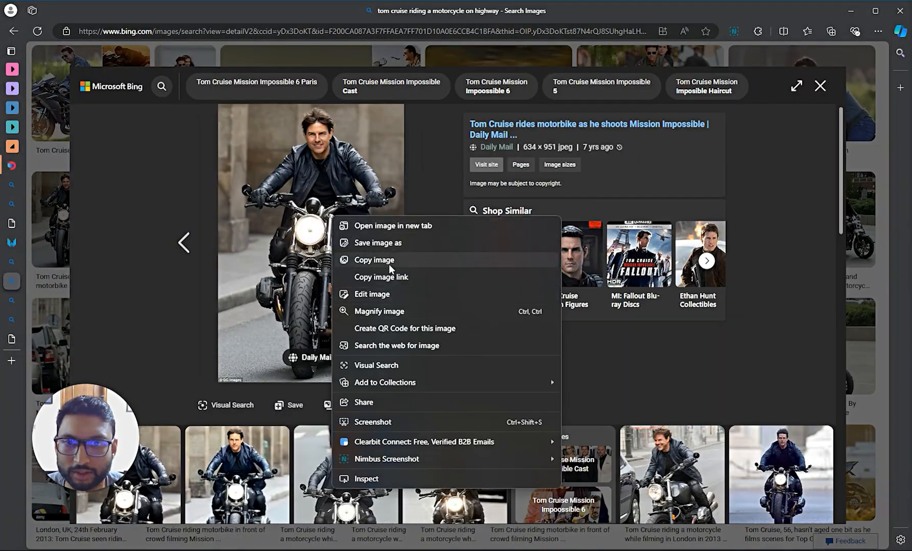
left_click(363, 261)
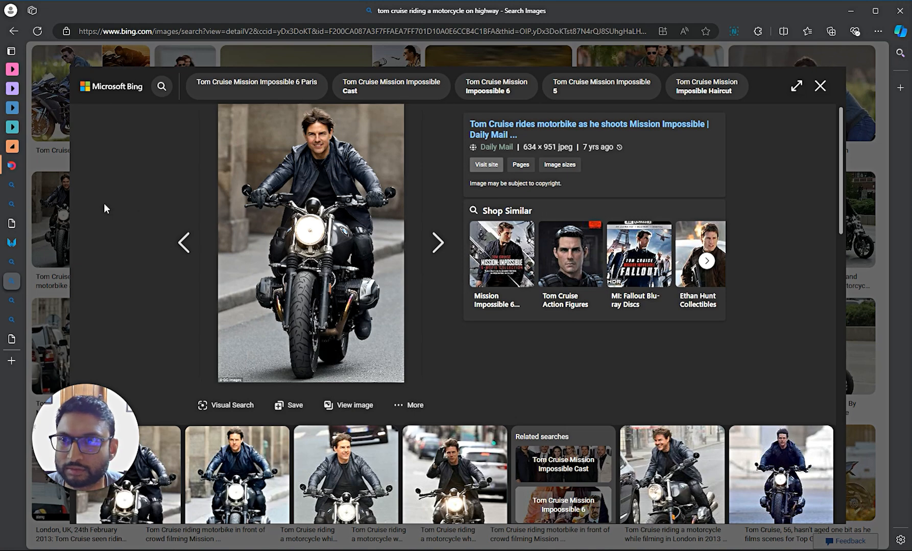
left_click(11, 167)
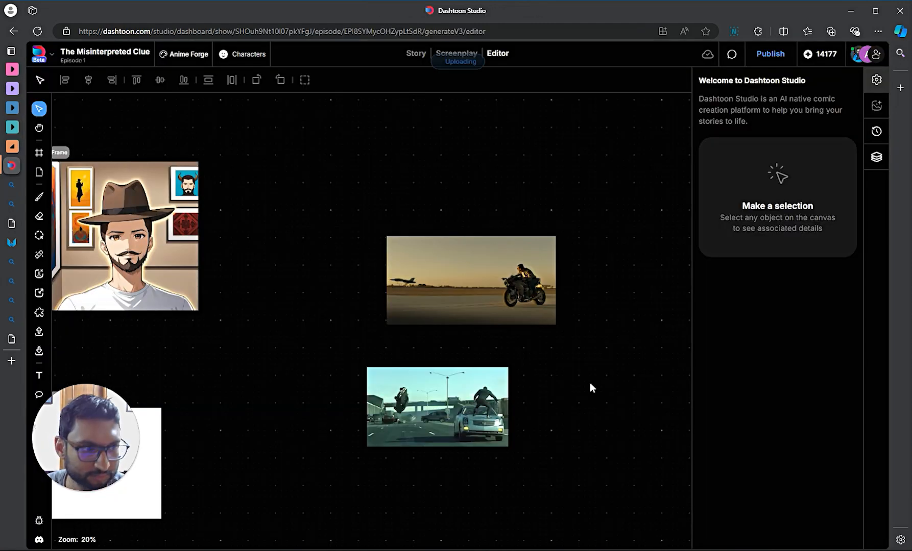
- Paste the rider photo onto the canvas and shift the car-flip still down-left
key("ctrl+v")
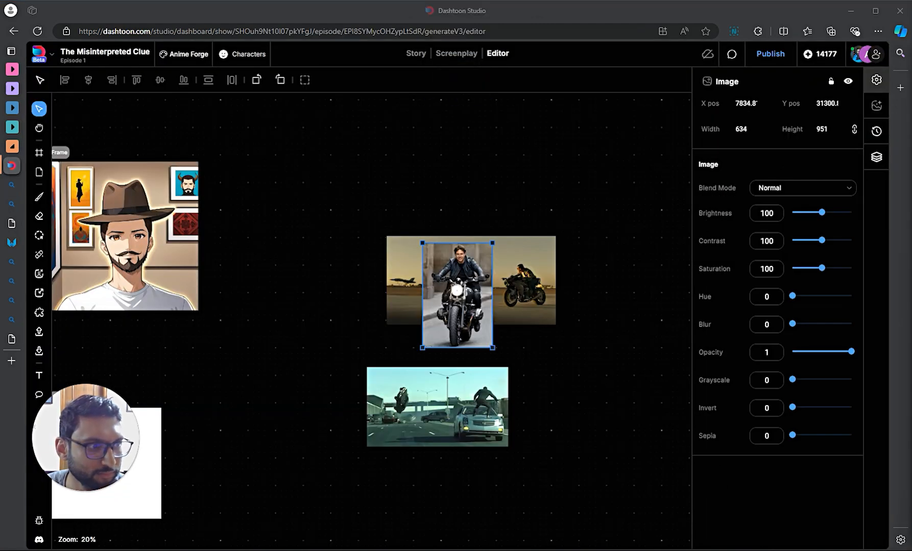
left_click_drag(444, 302, 563, 361)
left_click_drag(387, 391, 335, 416)
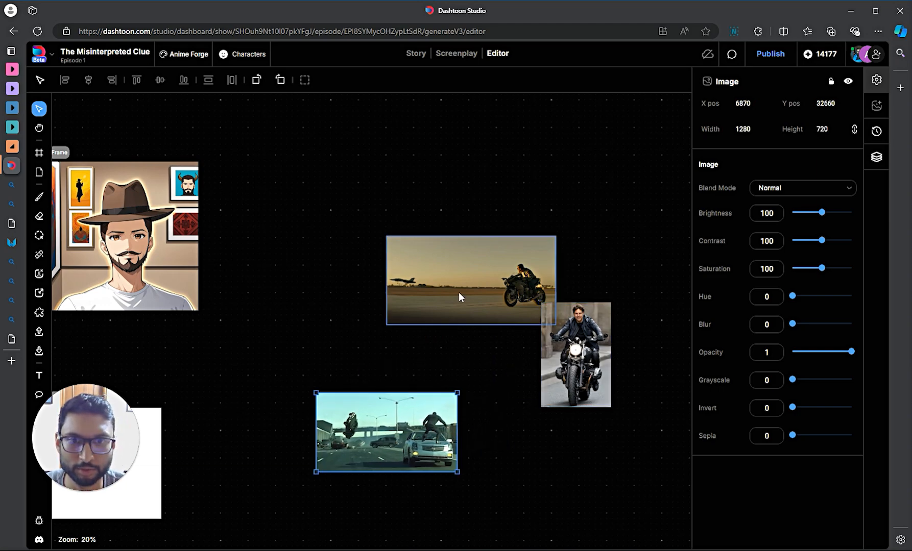
- Delete the desert jet-and-motorcycle picture and move the rider photo above the highway scene
left_click_drag(459, 292, 450, 247)
key("Delete")
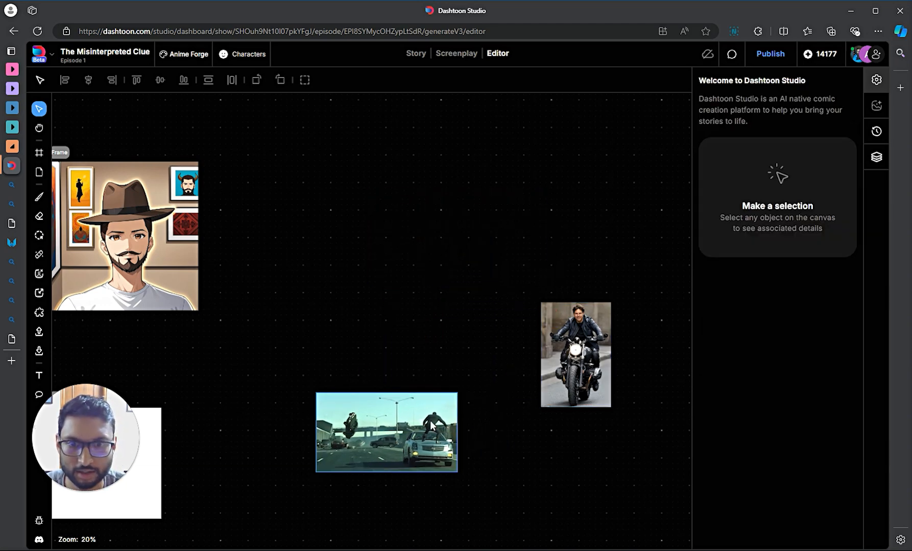
scroll(394, 478, "up", 5)
scroll(395, 480, "down", 2)
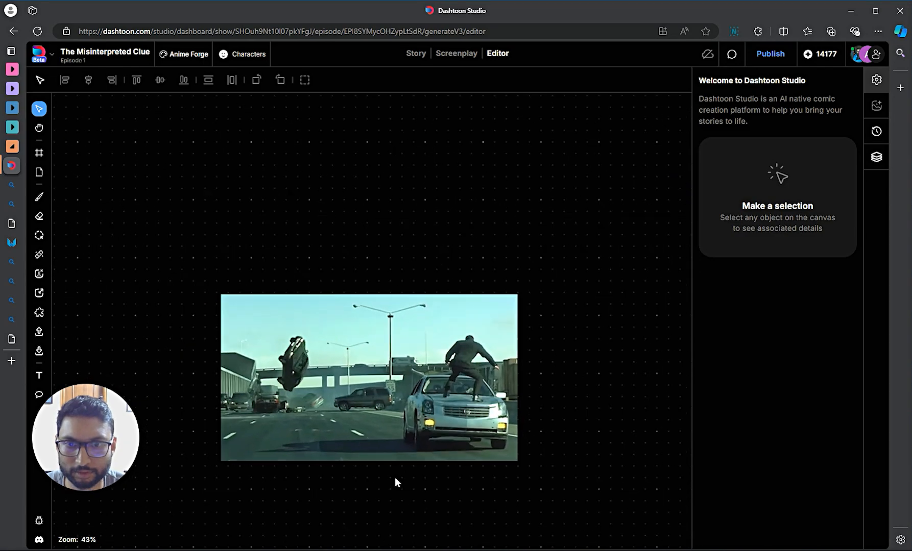
scroll(503, 405, "down", 2)
left_click_drag(660, 313, 361, 247)
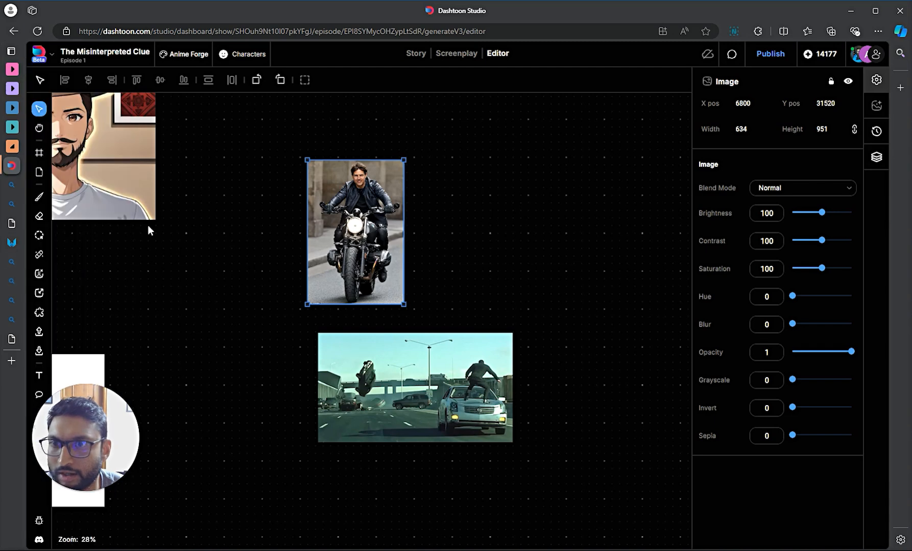
- Apply Remove Background to the rider photo, accept it, and drag the cut-out onto the highway still
left_click(41, 274)
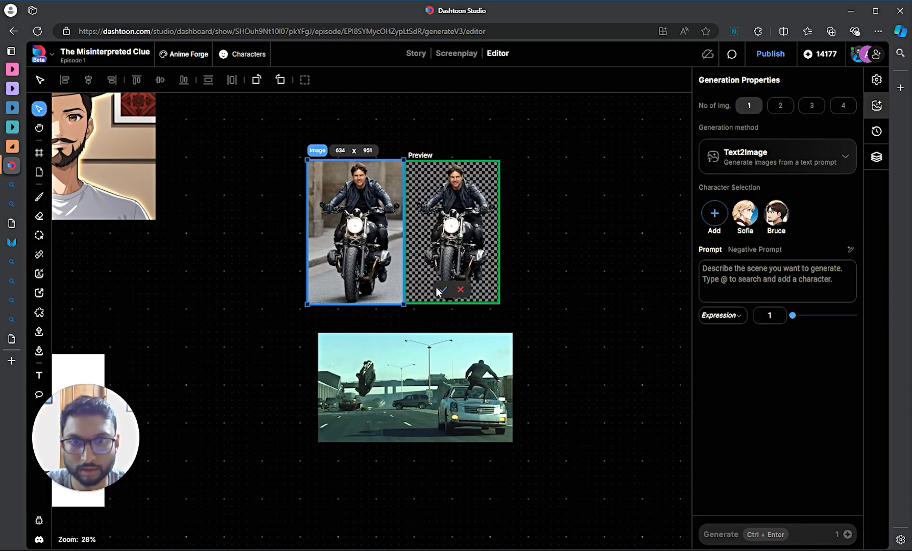
left_click(441, 290)
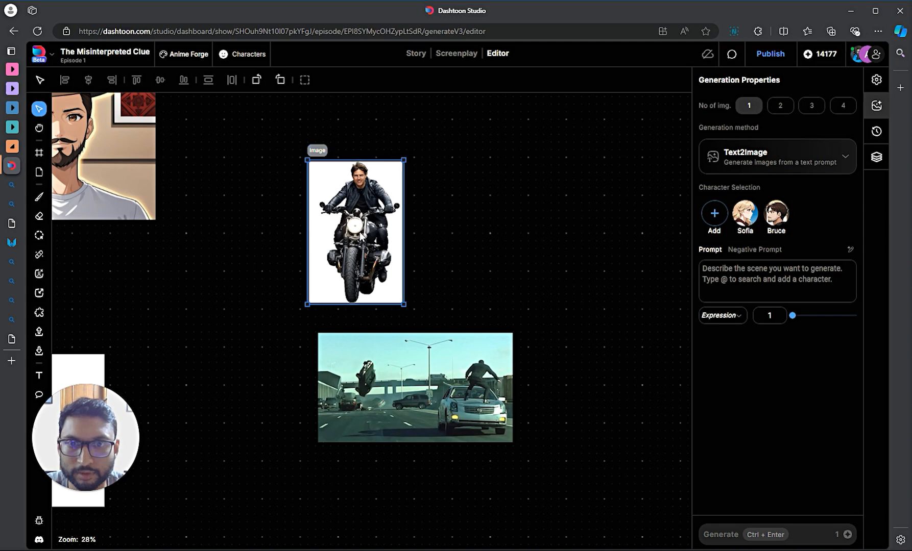
left_click_drag(361, 234, 390, 390)
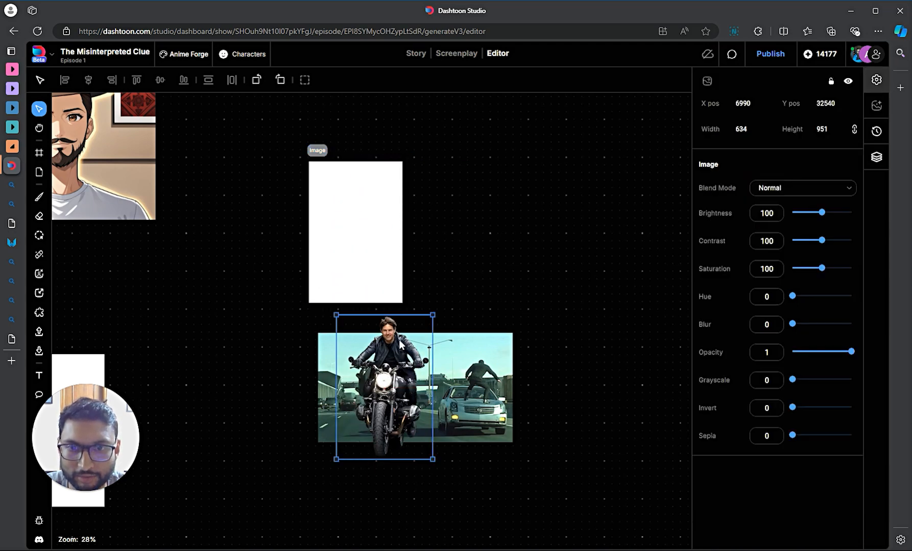
- Shrink the rider cut-out to about half size and position it in the highway lane
left_click_drag(427, 313, 415, 366)
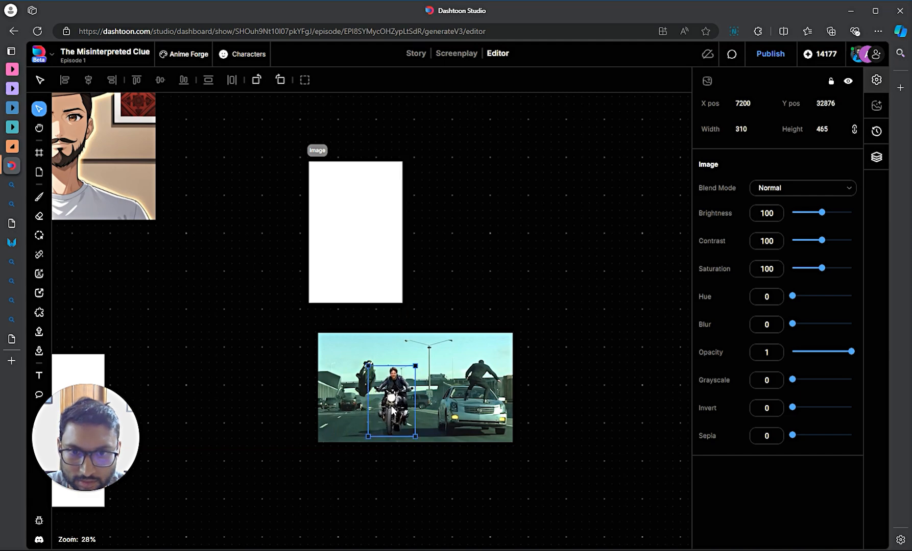
mouse_move(393, 411)
left_mouse_down()
mouse_move(387, 405)
mouse_move(395, 408)
left_mouse_up()
key("Right")
key("Right")
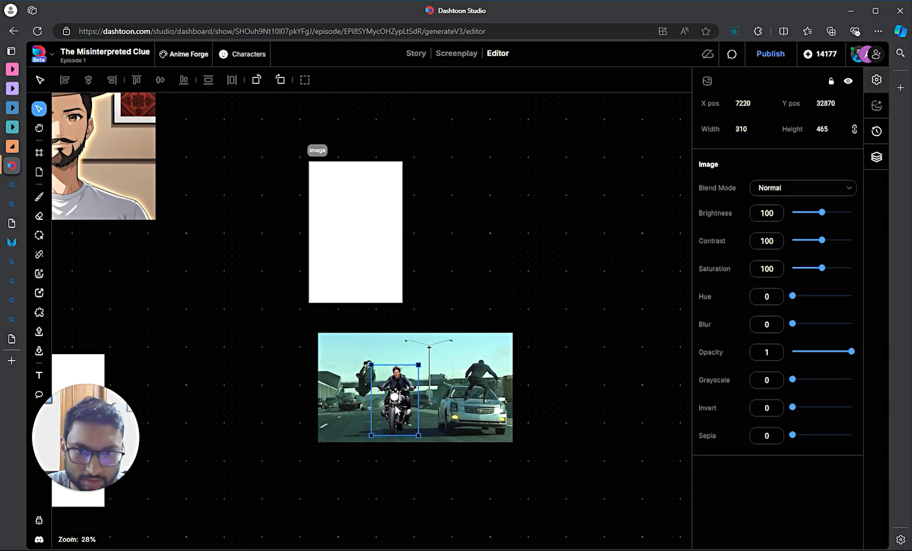
left_click(549, 362)
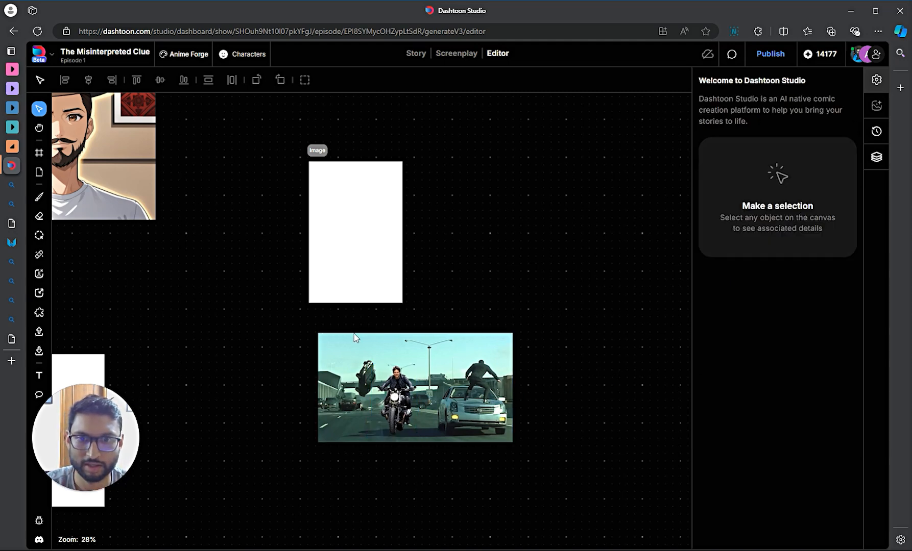
- Try wrapping the rider and highway images in frames with Ctrl+G, then undo it
left_click(344, 349)
left_click(277, 324)
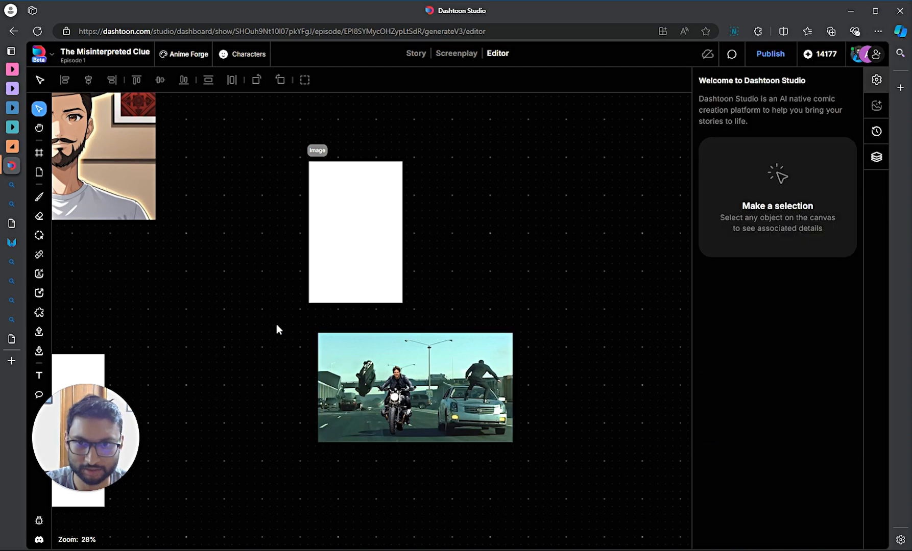
left_click_drag(279, 315, 612, 511)
key("ctrl+g")
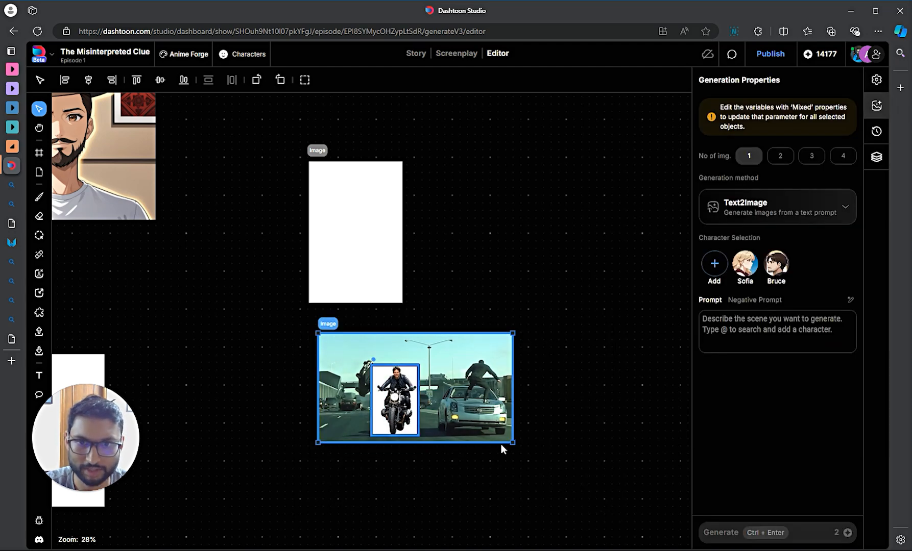
key("ctrl+z")
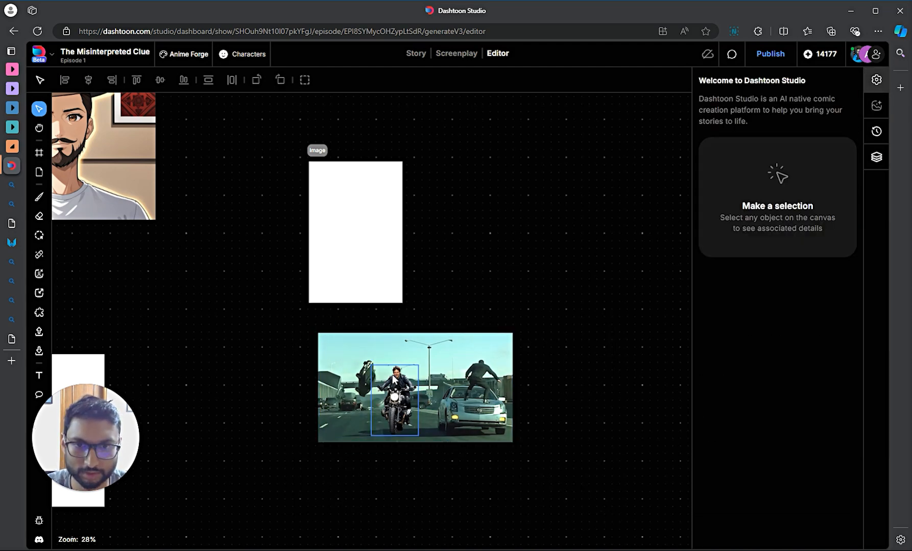
left_click(362, 347)
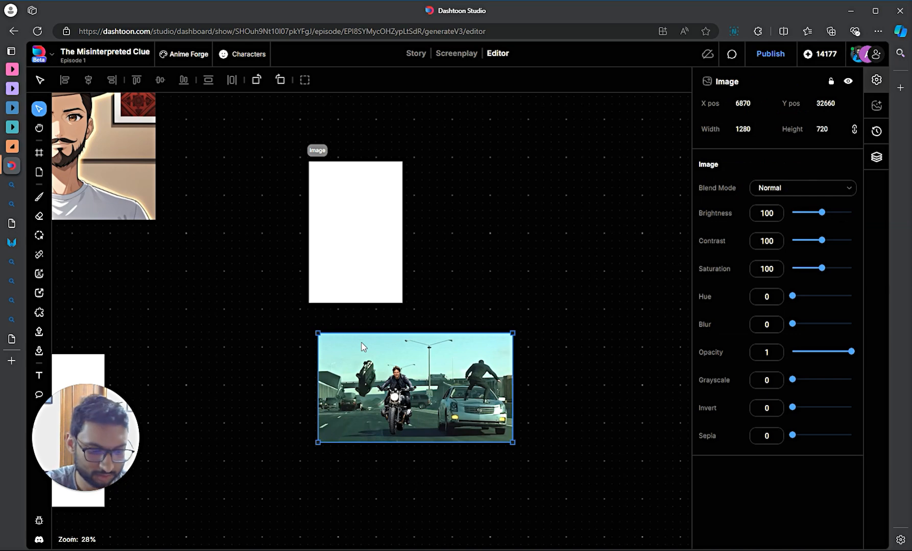
key("ctrl+g")
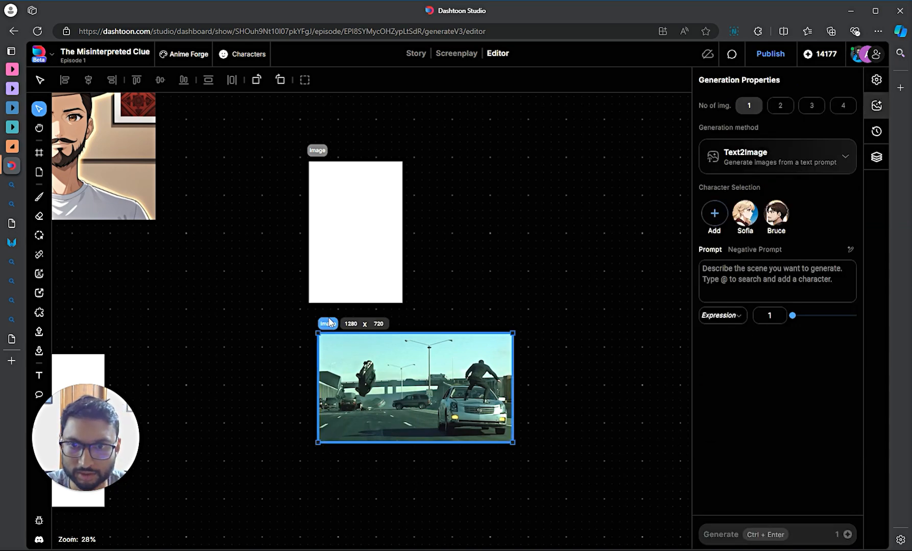
key("ctrl+z")
- Drop the rider cut-out into the highway scene image and move the combined scene left
left_click(396, 383)
left_click_drag(396, 383, 518, 393)
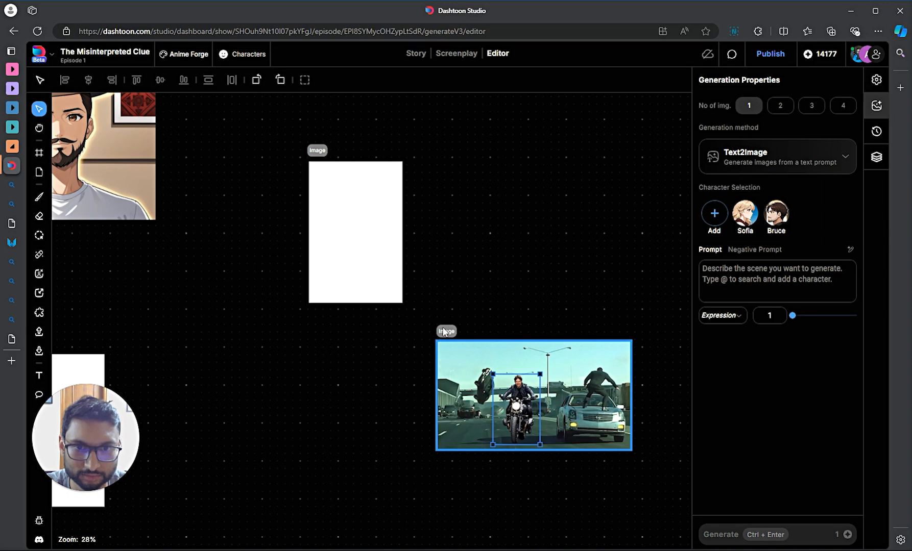
left_click_drag(443, 332, 335, 331)
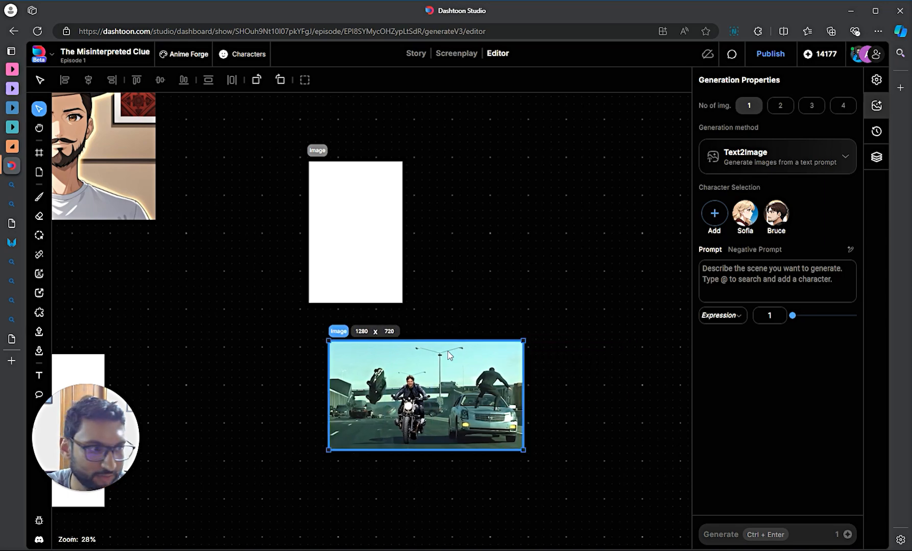
scroll(465, 425, "up", 5)
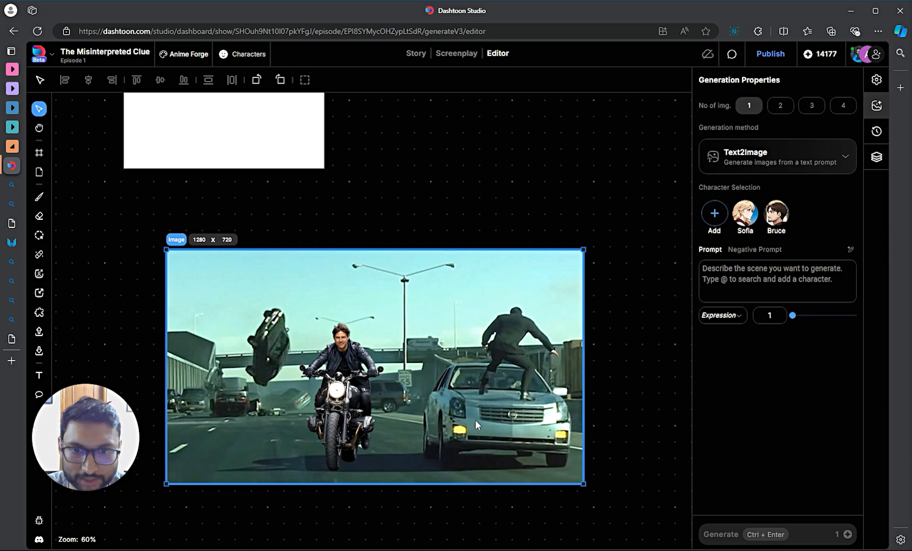
scroll(475, 420, "down", 2)
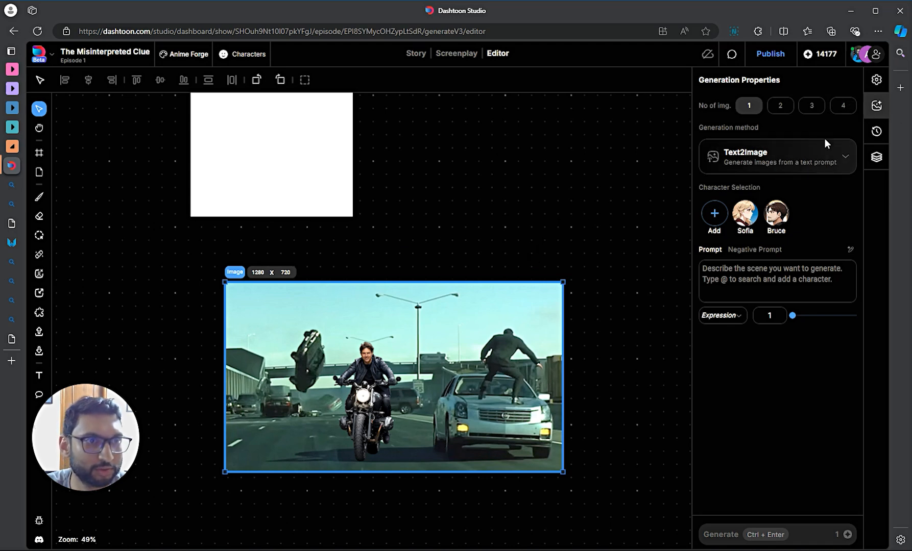
- Set the generation method for the highway composite to Edge2Comic
left_click(820, 158)
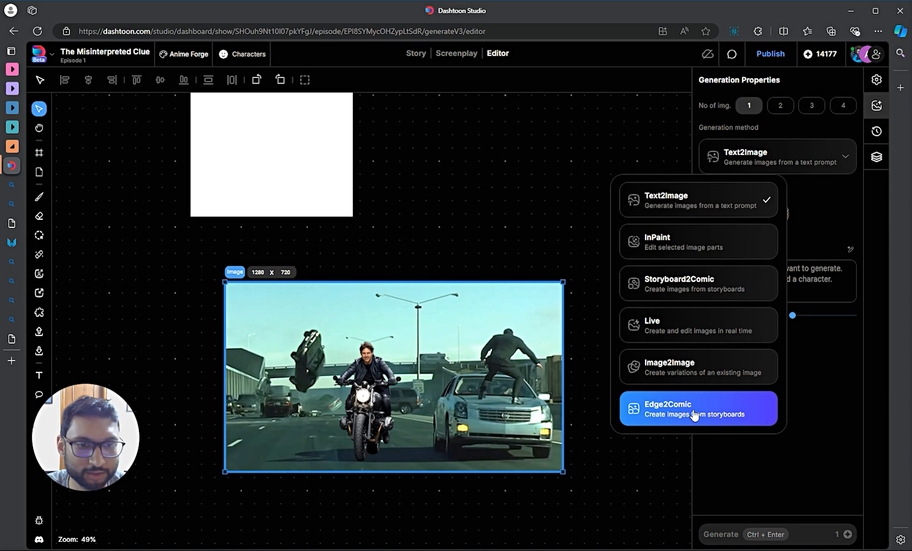
left_click(456, 219)
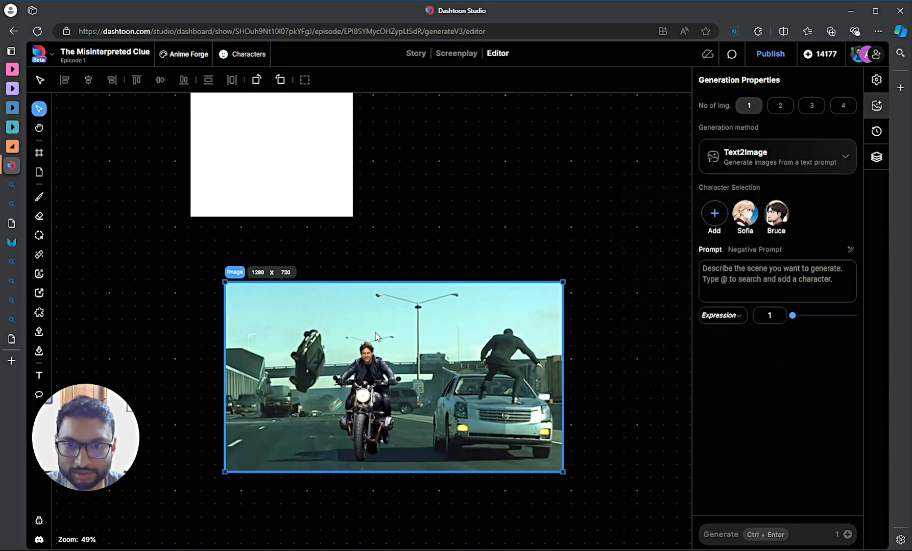
left_click(756, 159)
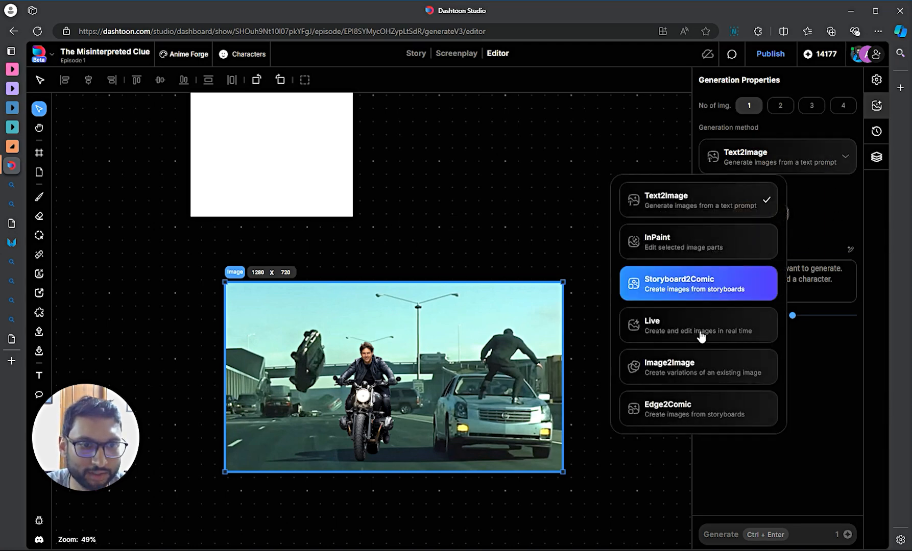
left_click(677, 407)
scroll(613, 402, "down", 3)
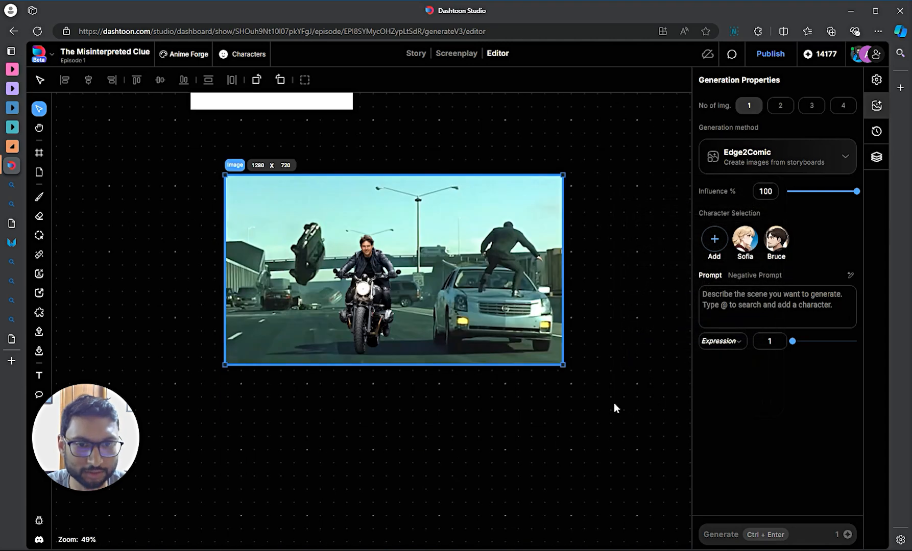
scroll(613, 402, "down", 4)
left_click_drag(521, 396, 226, 387)
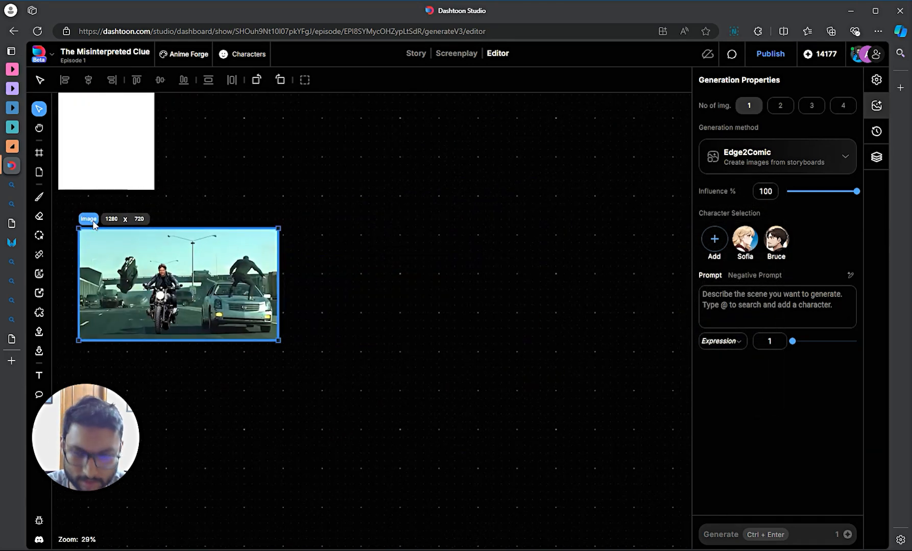
- Duplicate the highway composite, place the copy to its right, and set the copy to Image2Image
key("ctrl+d")
left_click_drag(295, 220, 383, 219)
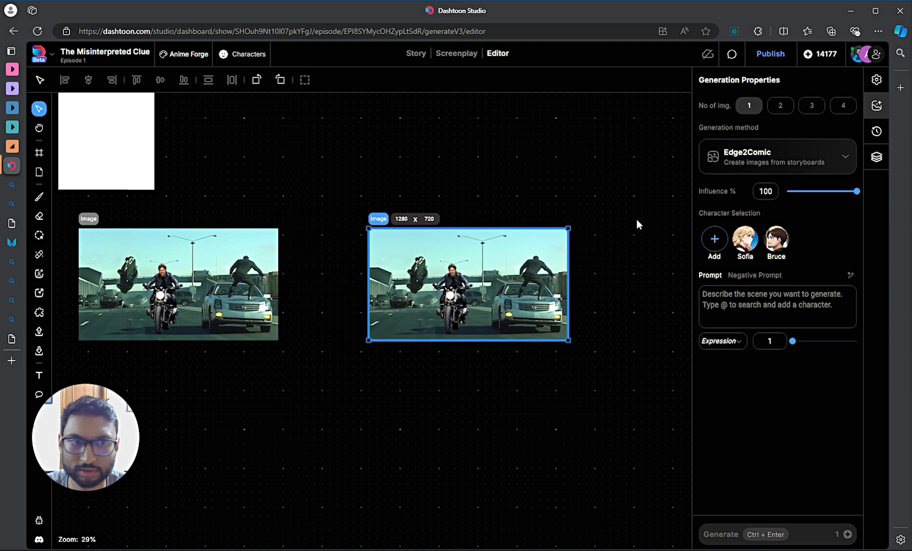
left_click(781, 162)
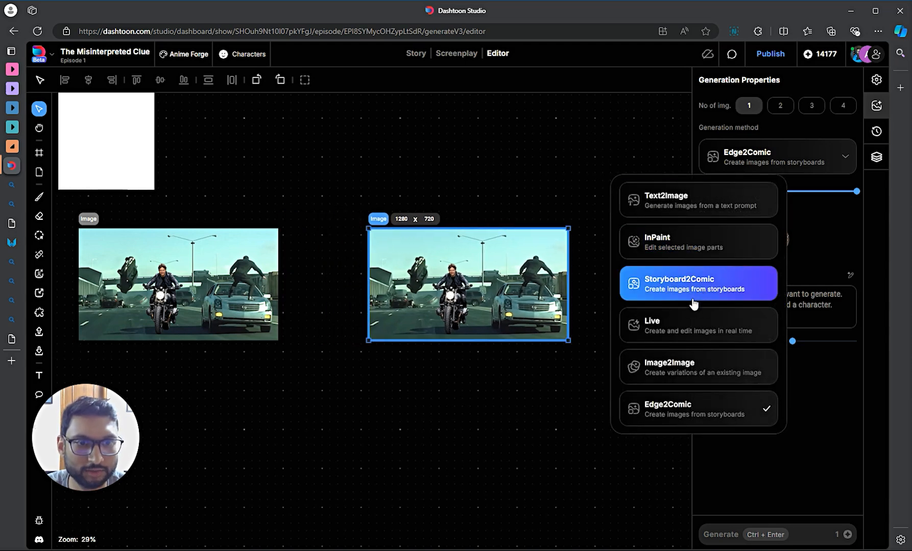
left_click(677, 359)
scroll(415, 380, "left", 5)
scroll(546, 288, "up", 3)
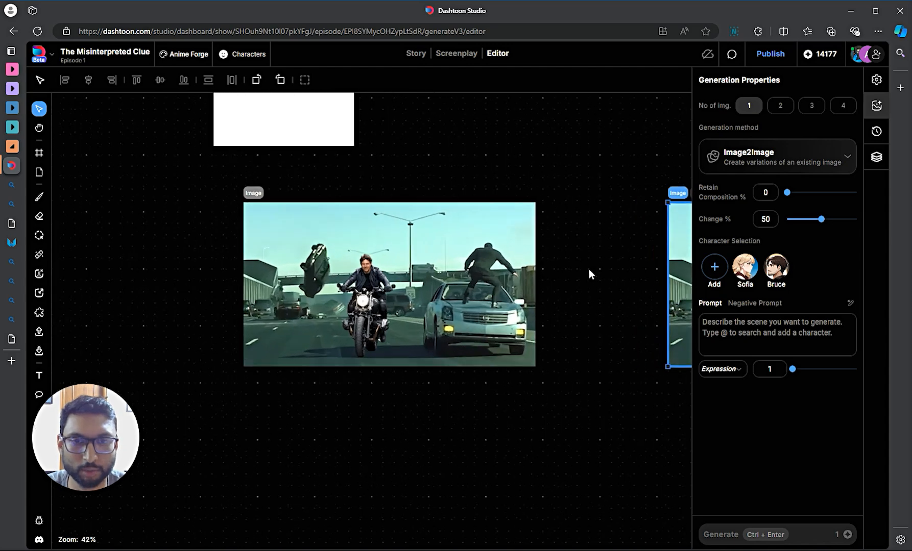
- On the original composite, lower Edge2Comic Influence to 80% and begin the prompt 'a man riding a motorcycle'
left_click(259, 193)
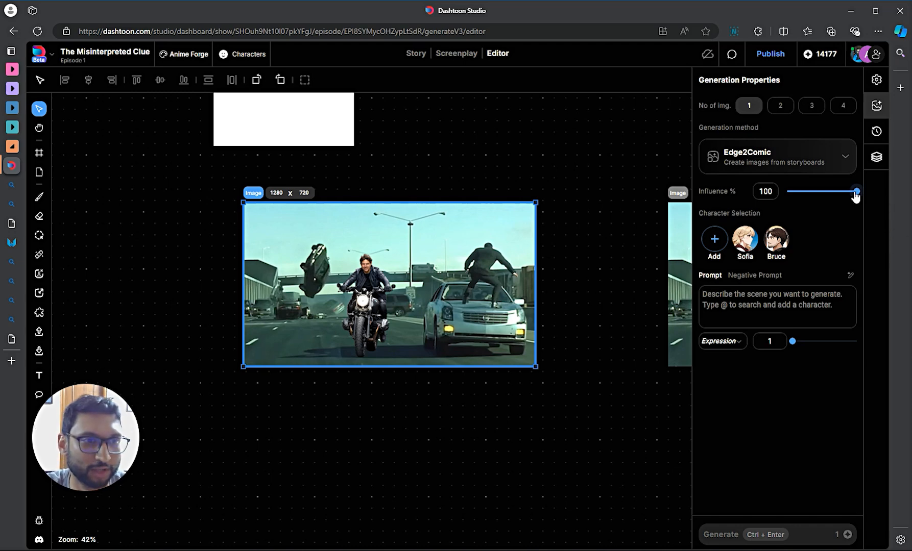
mouse_move(856, 195)
left_mouse_down()
mouse_move(837, 196)
mouse_move(846, 196)
left_mouse_up()
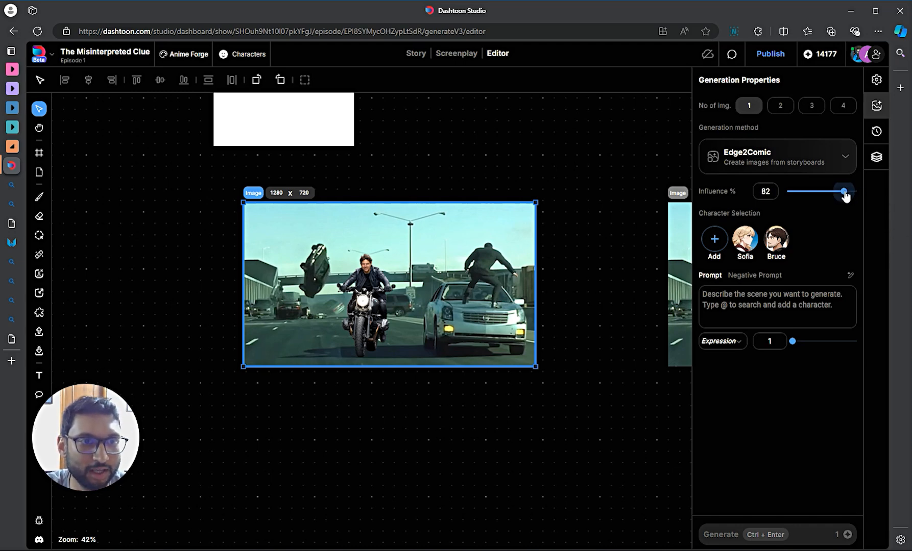
left_click(733, 303)
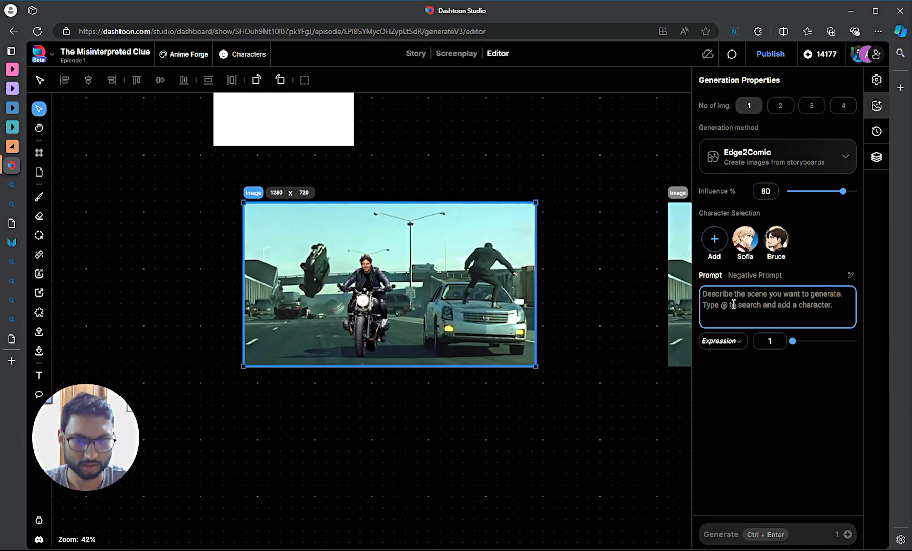
type("a")
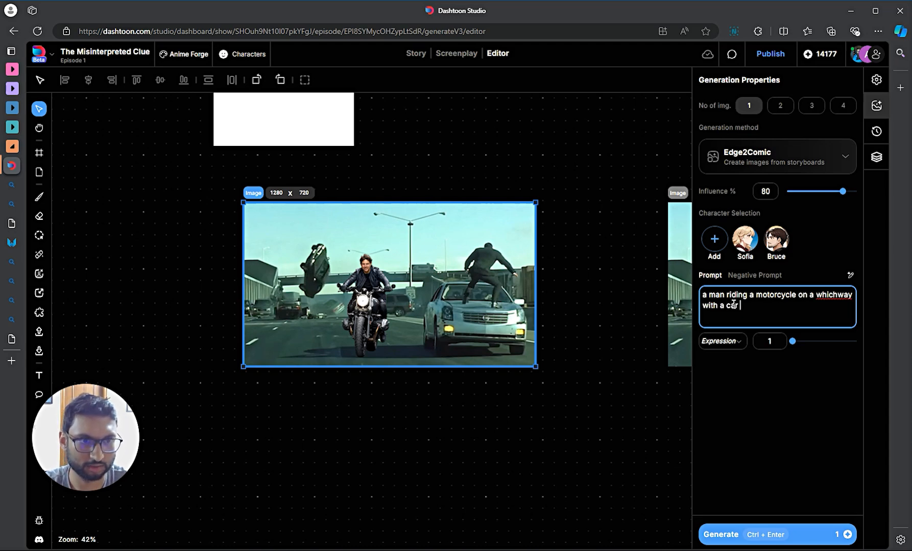
- Extend the prompt with a man standing on a car roof and a car flipping behind, then generate
left_click(839, 294)
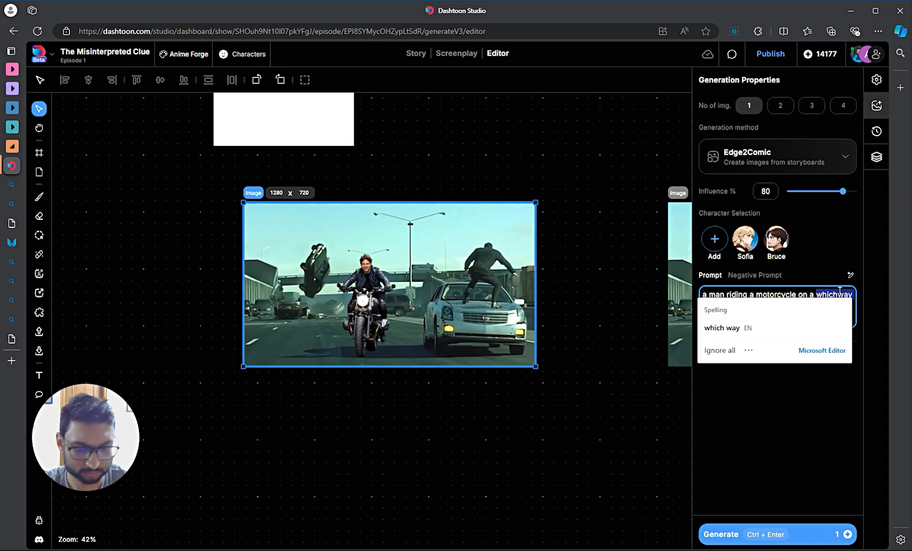
left_click(840, 292)
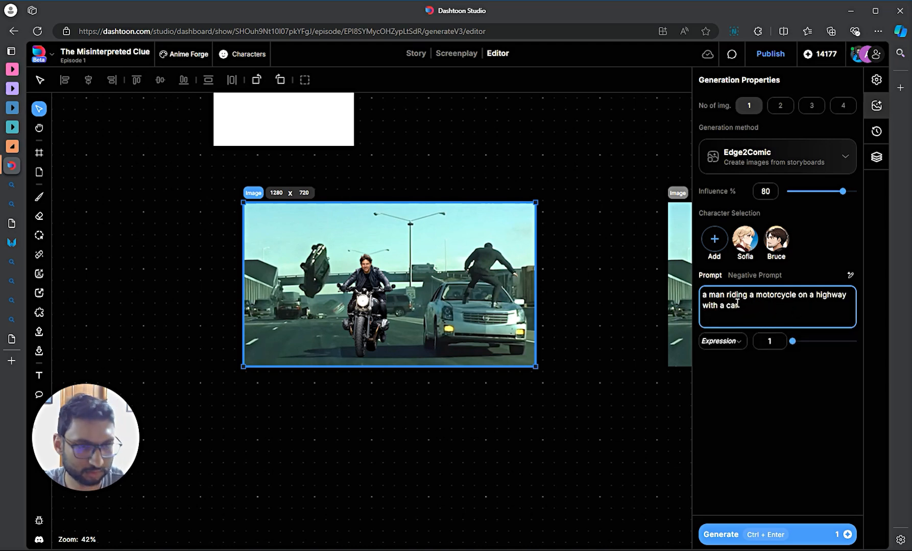
key("BackSpace")
key("BackSpace")
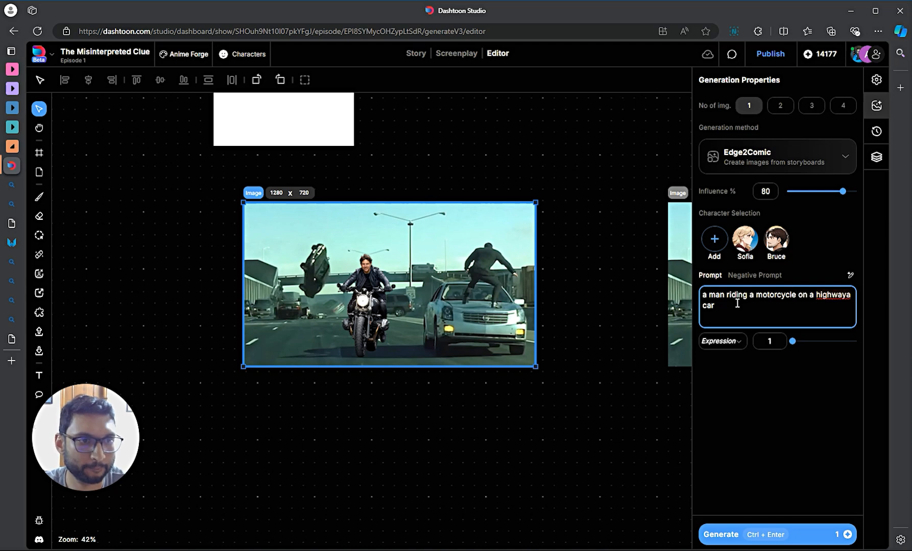
type(", ")
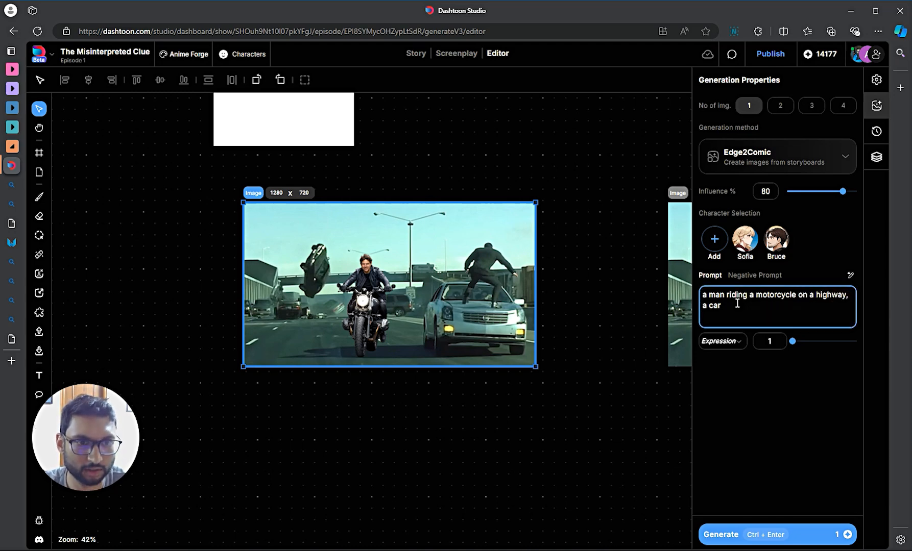
type("man standing on the")
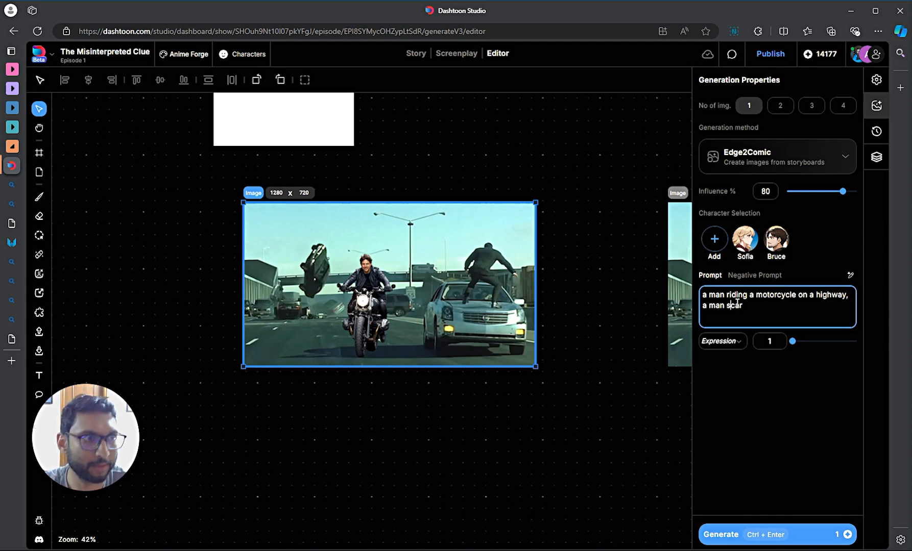
type(" roof of a car, a car")
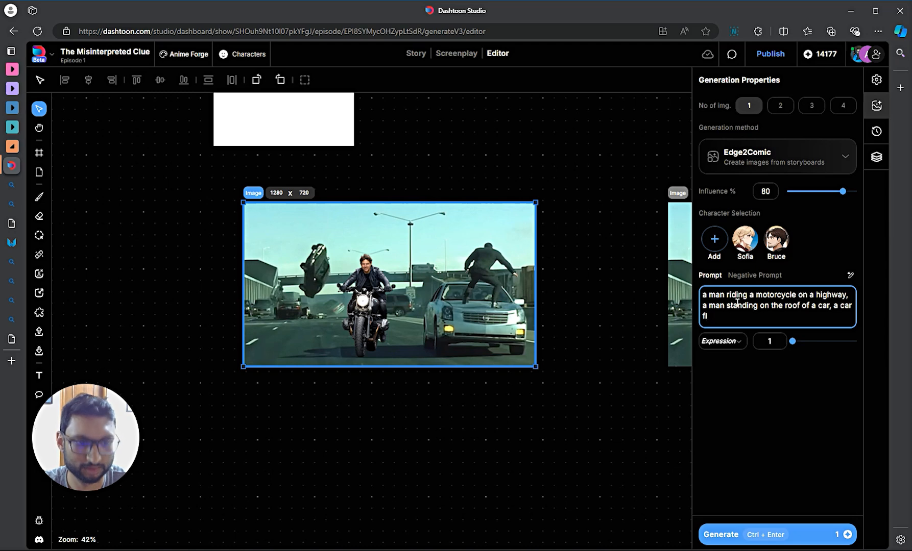
type(" ng over in the bac")
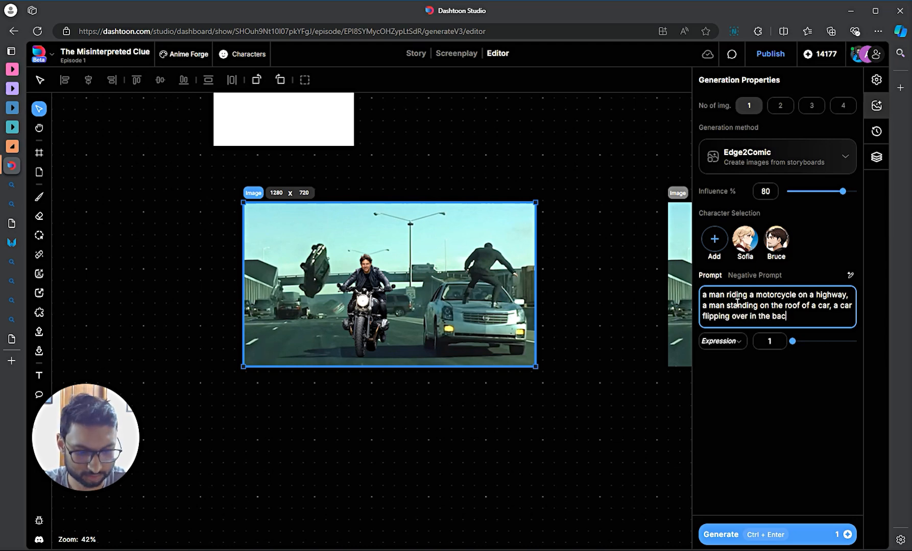
type("vkround")
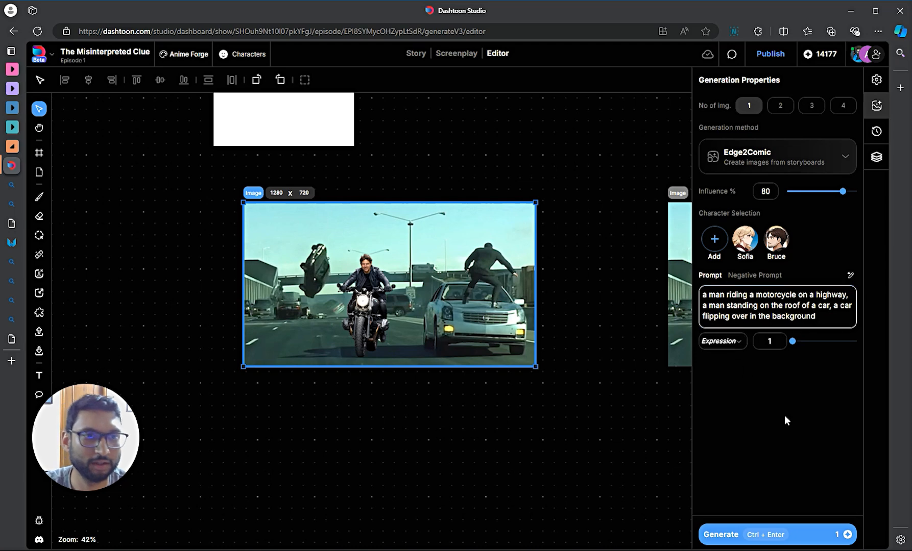
left_click(794, 542)
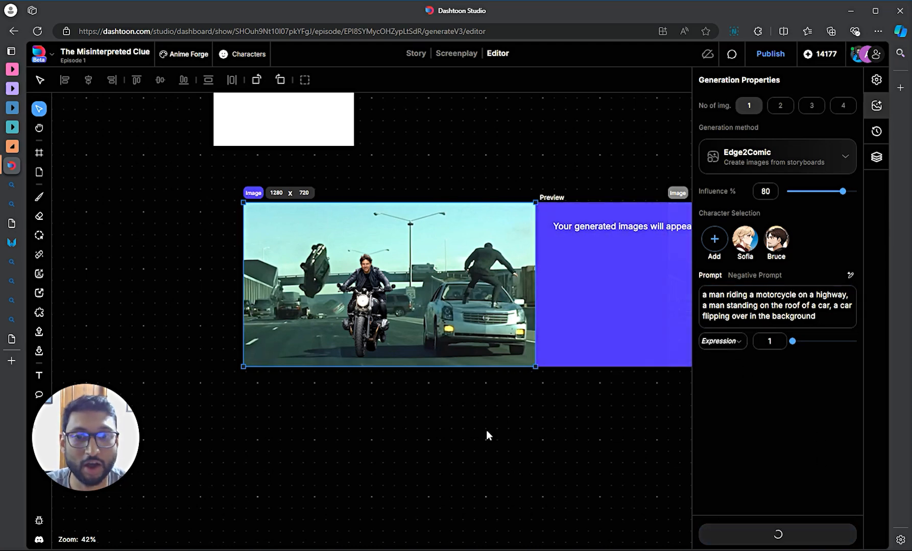
- Select the blank frame beside the car-chase photo to show the generated Edge2Comic preview
left_click(486, 429)
scroll(519, 408, "down", 4)
left_click_drag(474, 415, 265, 448)
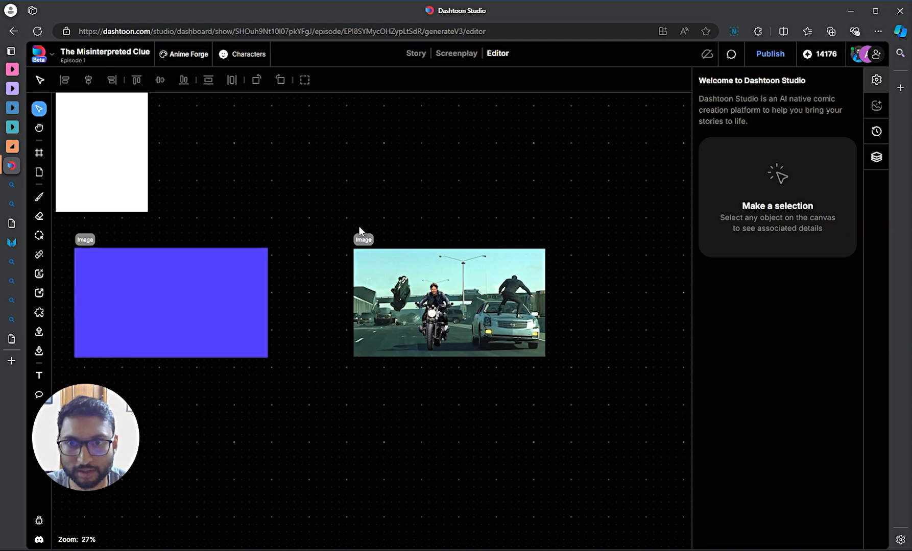
left_click(356, 253)
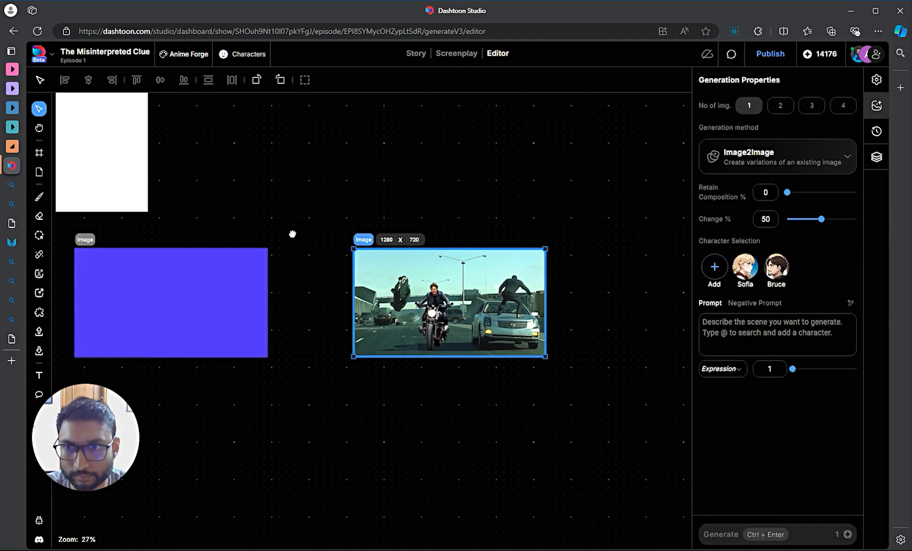
scroll(201, 334, "up", 7)
scroll(193, 315, "down", 3)
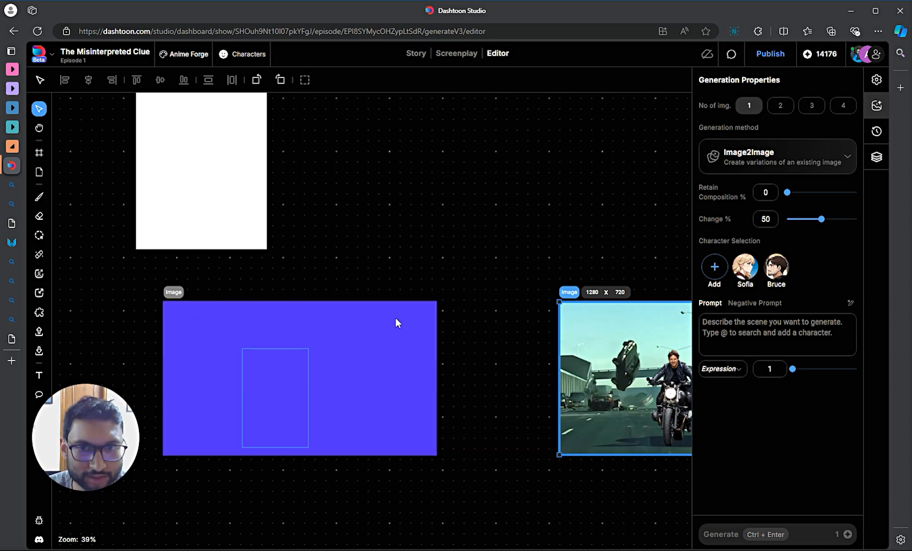
scroll(438, 311, "down", 4)
left_click(254, 179)
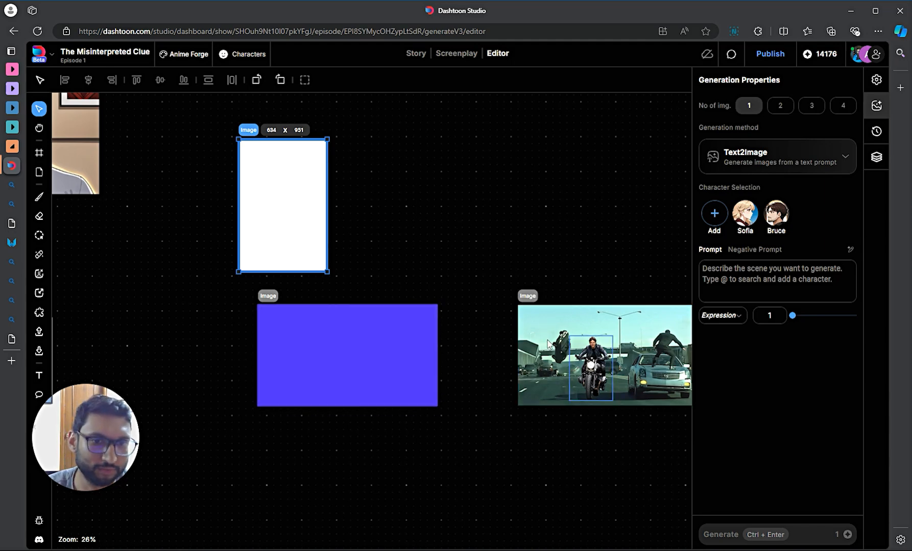
left_click(266, 331)
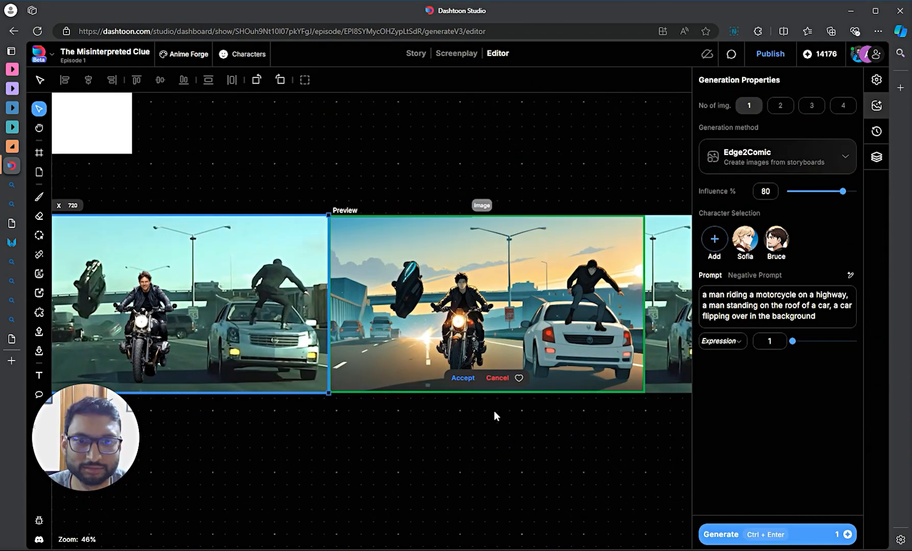
- Accept the anime chase preview and pan to inspect the new 1280 x 720 image
scroll(494, 411, "up", 3)
left_click(460, 373)
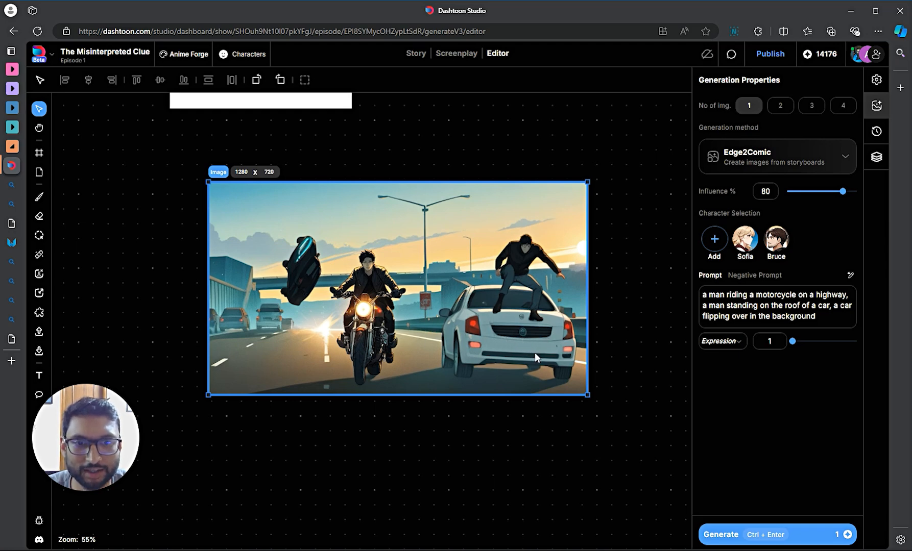
scroll(590, 388, "down", 4)
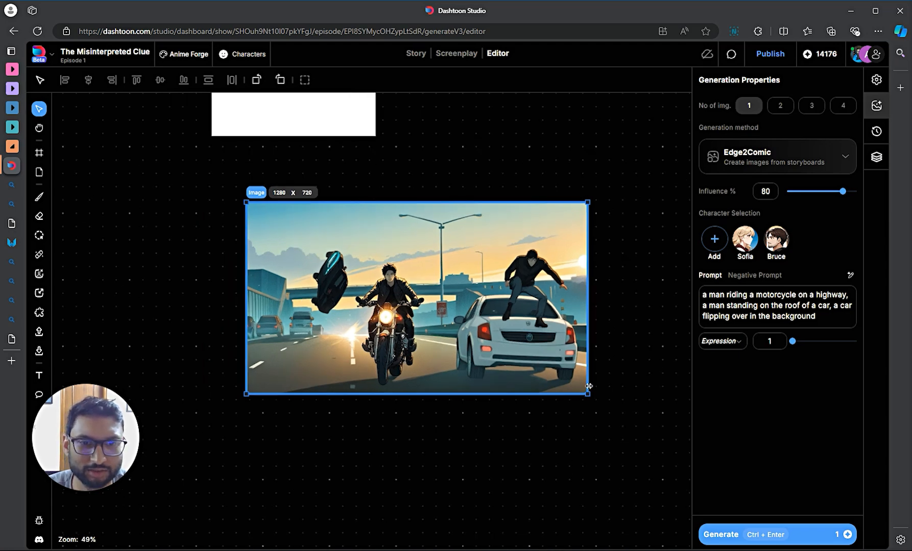
left_click_drag(622, 384, 397, 385)
scroll(234, 348, "up", 4)
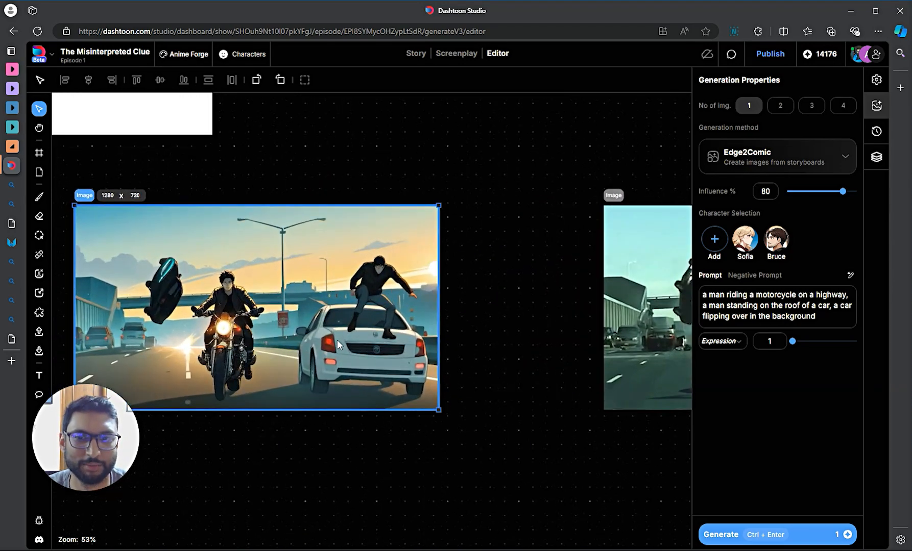
left_click_drag(448, 370, 431, 361)
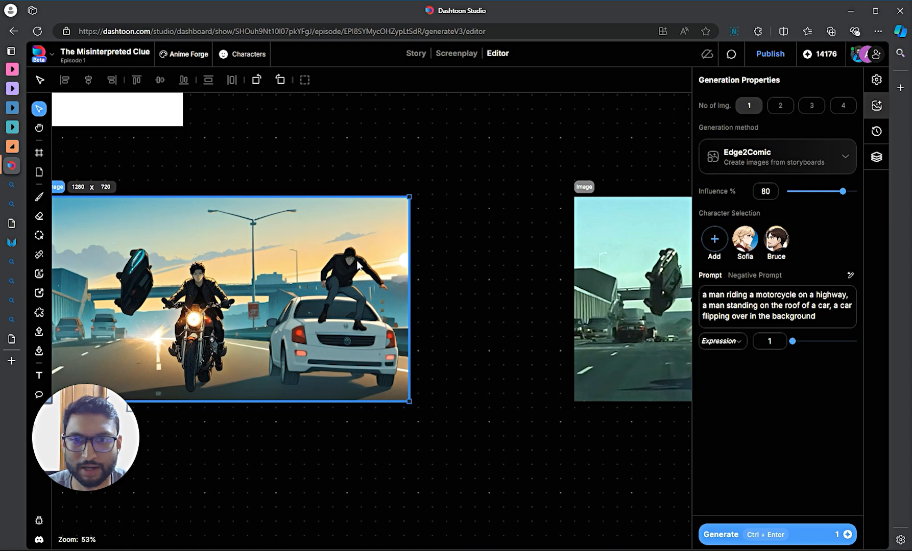
left_click_drag(312, 414, 457, 439)
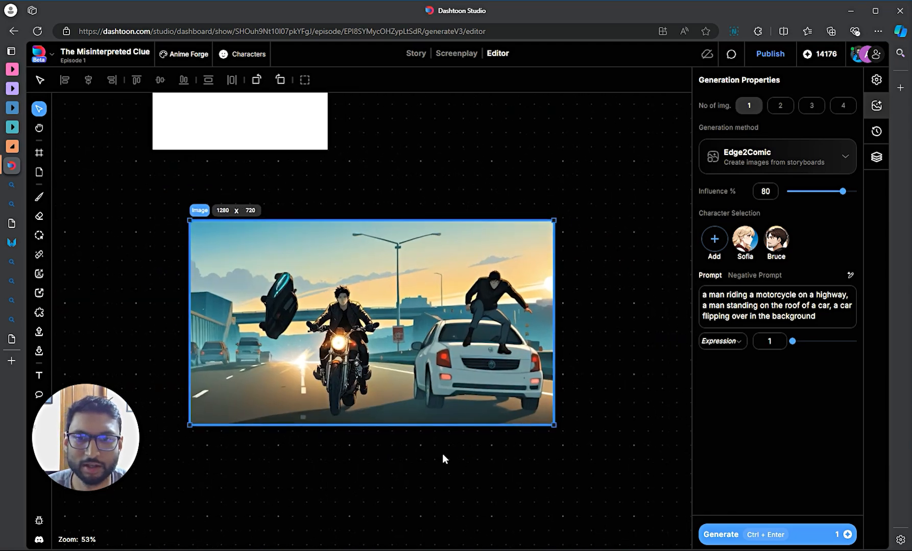
scroll(442, 455, "down", 3)
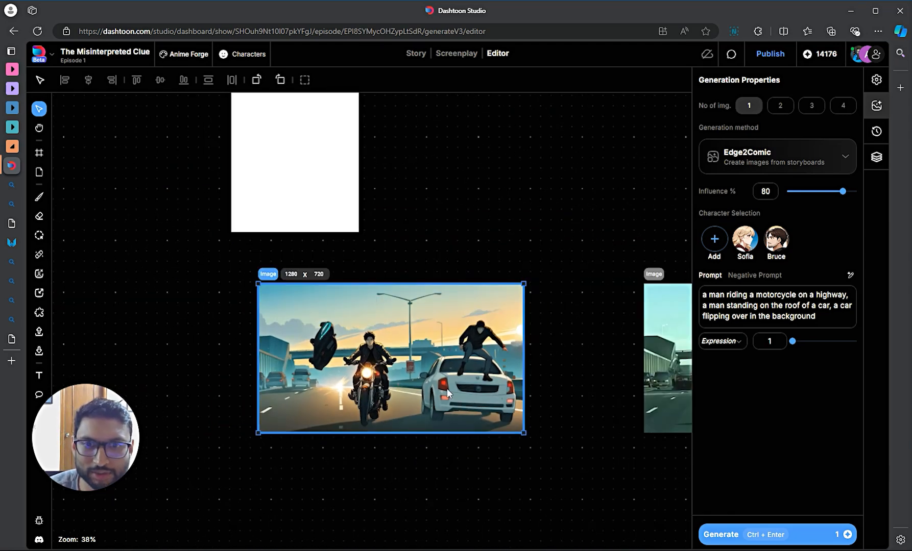
- Select the whole original car-chase photo
left_click(604, 383)
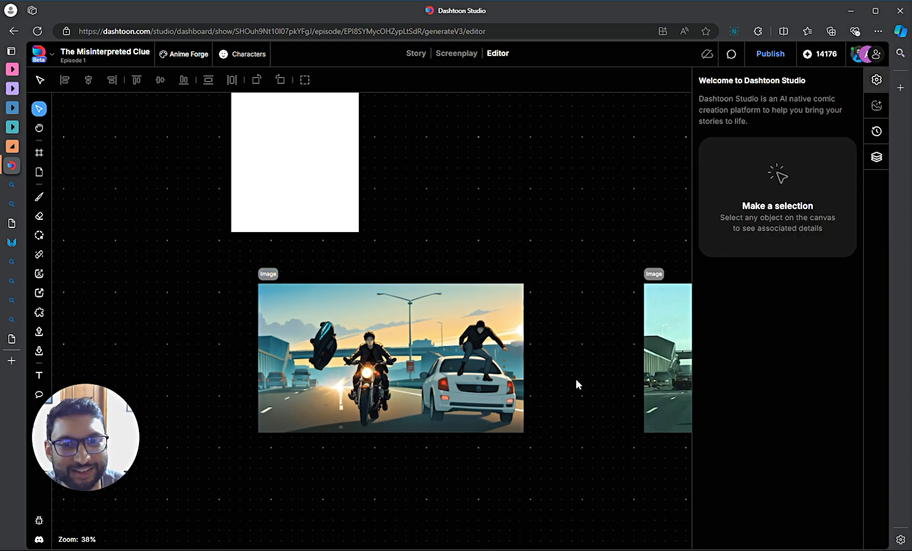
left_click_drag(577, 382, 224, 347)
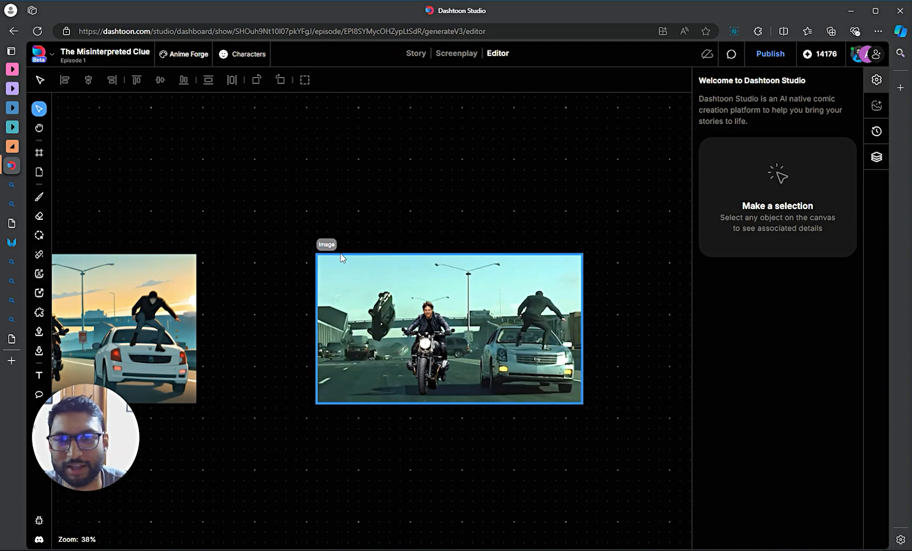
left_click(333, 246)
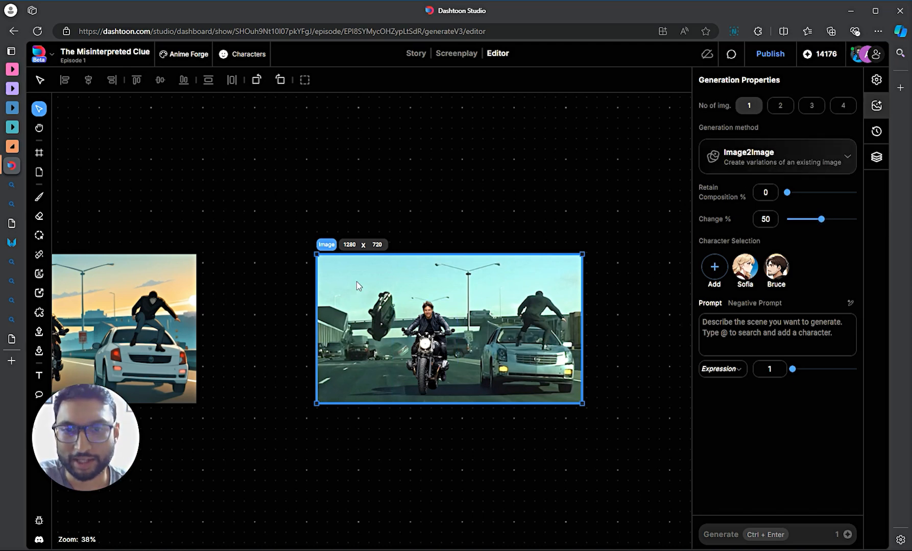
left_click(421, 339)
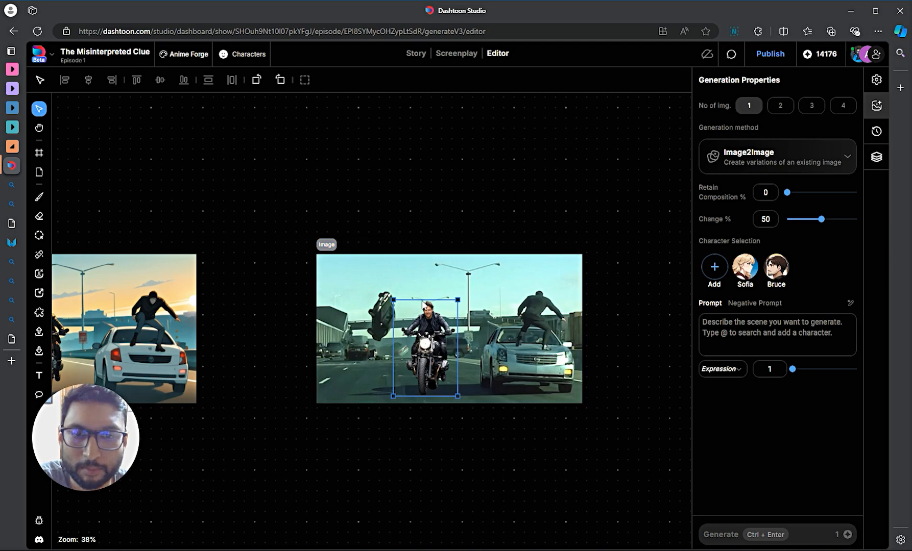
left_click(371, 291)
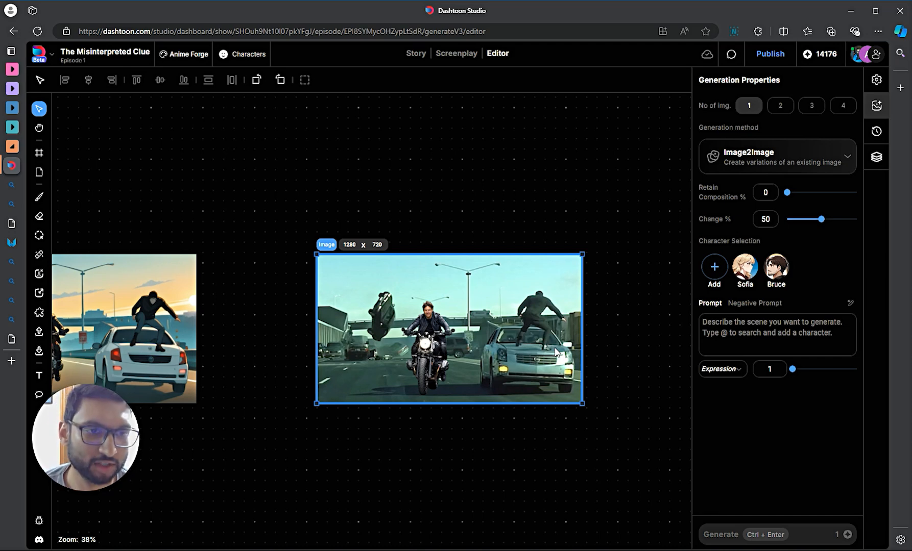
- Set Image2Image Retain Composition to 50% and Change to 70%
left_click_drag(821, 220, 826, 200)
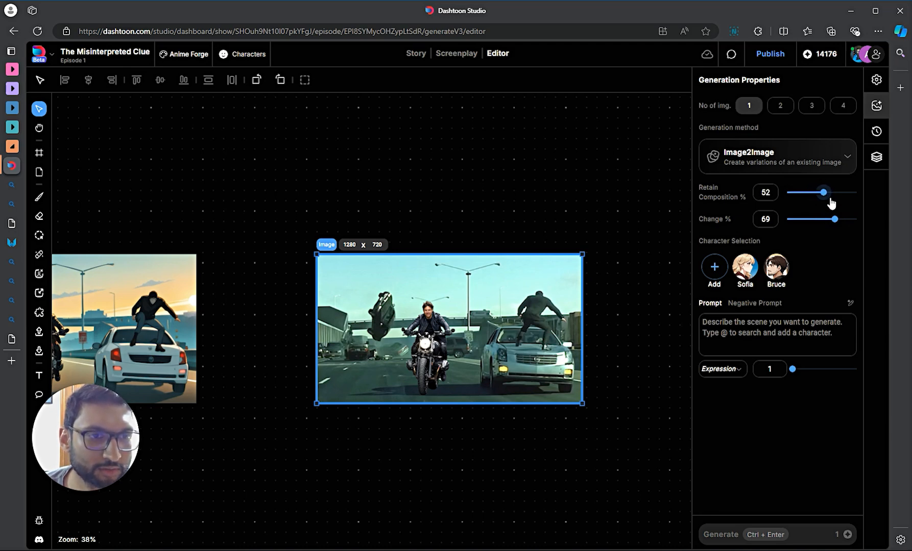
double_click(777, 193)
type("50")
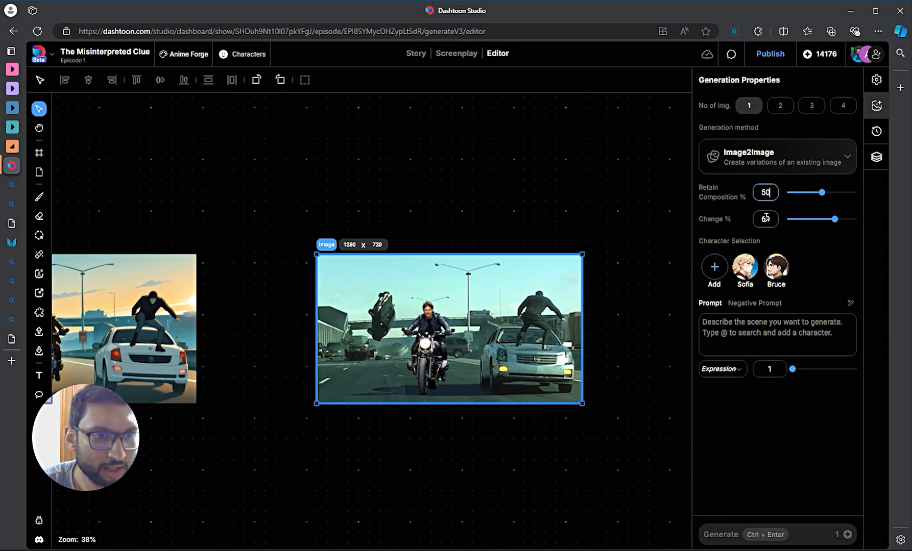
double_click(765, 219)
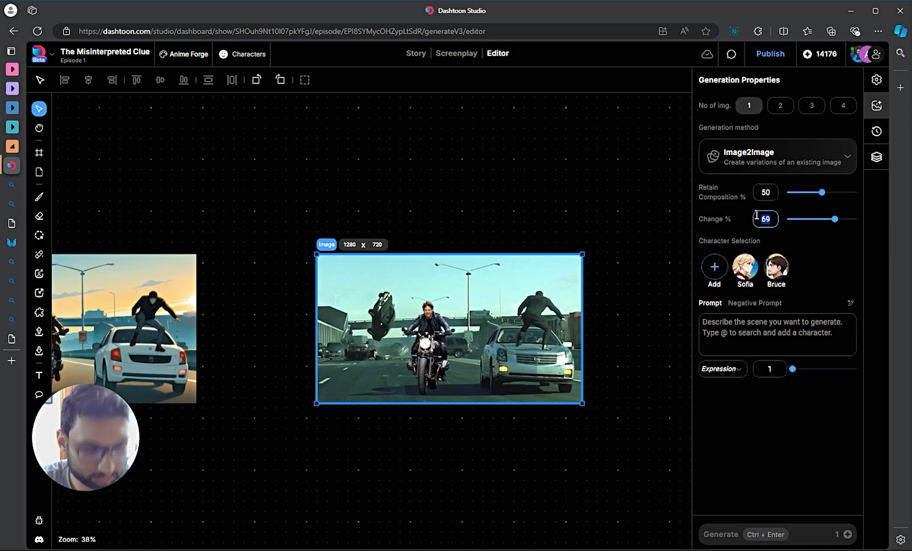
type("70")
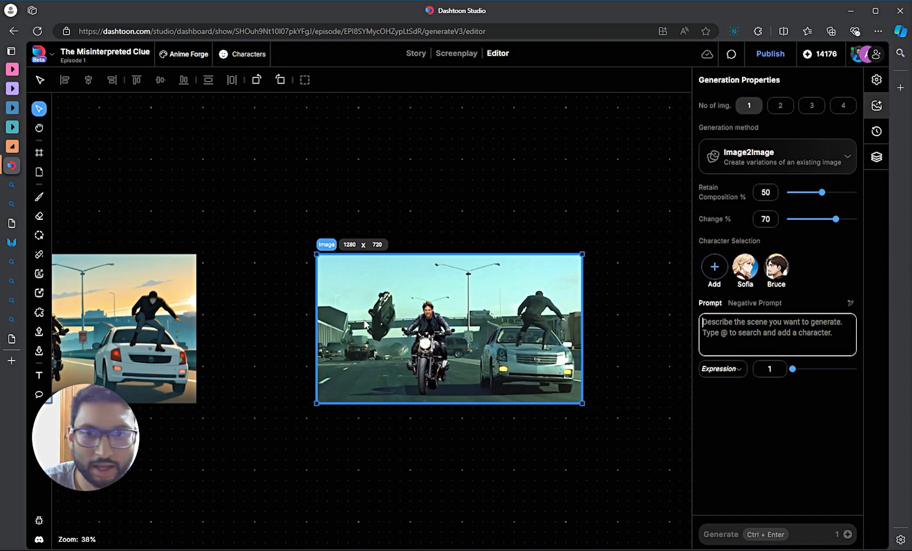
scroll(263, 240, "left", 3)
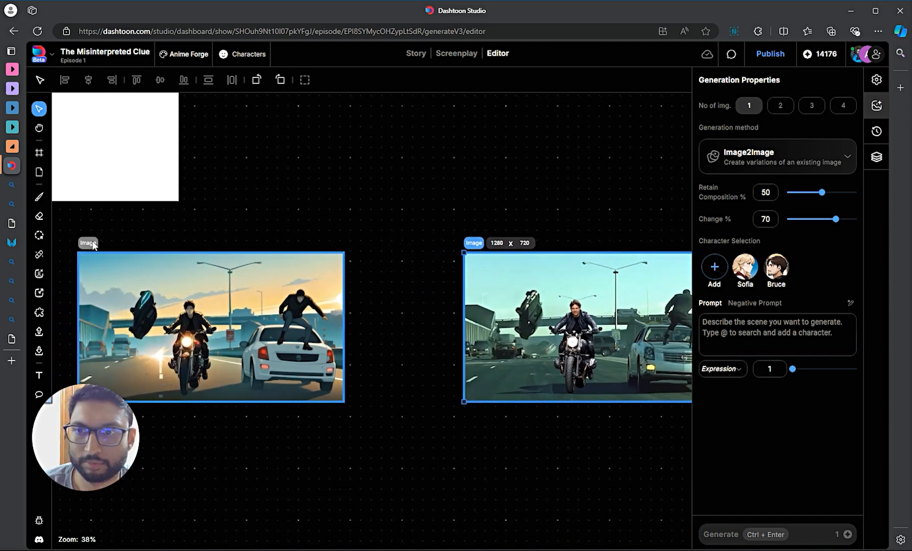
- Copy the anime panel's prompt into the photo's Image2Image prompt and generate
left_click_drag(93, 245, 87, 245)
left_click(785, 305)
key("ctrl+a")
key("ctrl+c")
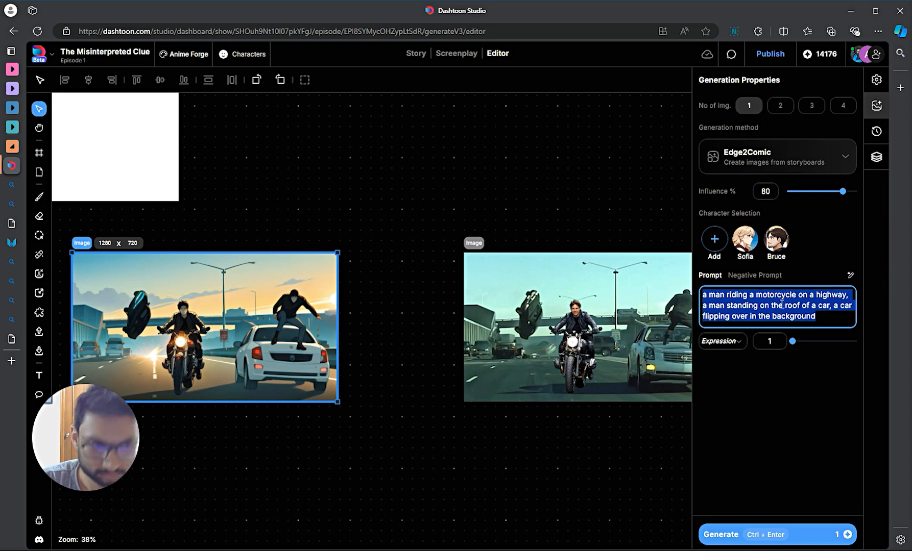
left_click(479, 255)
scroll(540, 221, "right", 4)
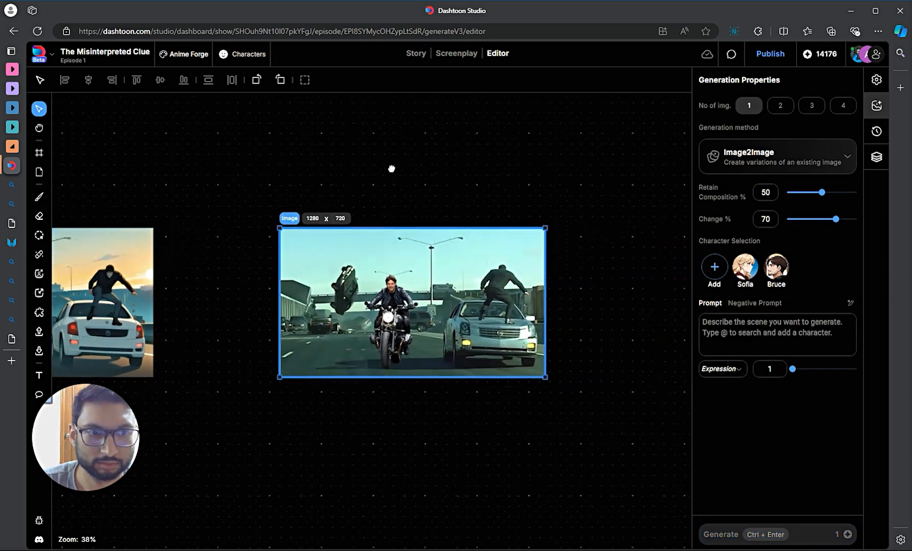
left_click(786, 353)
key("ctrl+v")
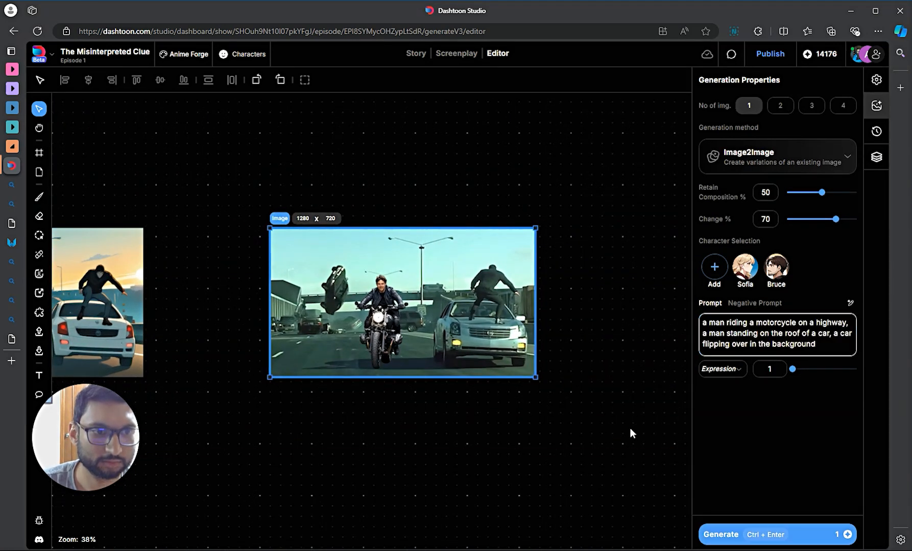
scroll(630, 428, "left", 2)
left_click(802, 536)
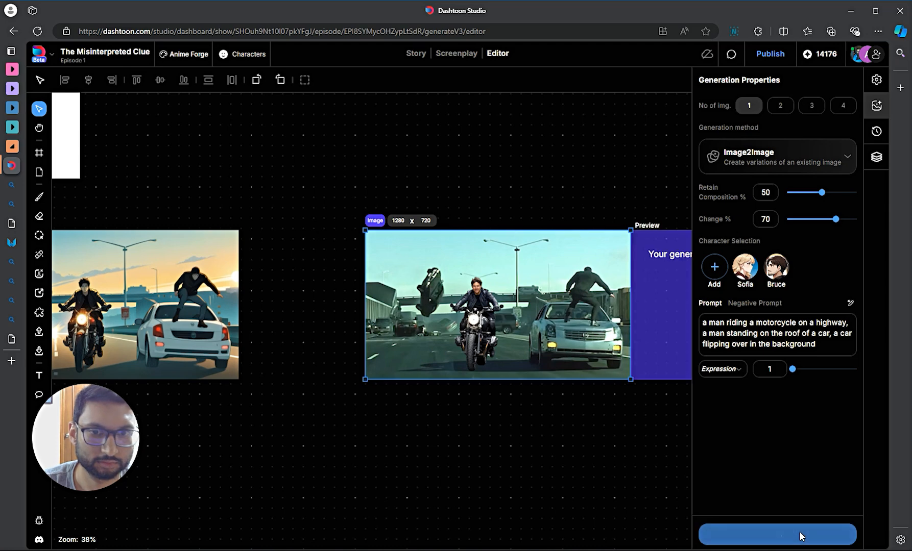
- Find and select the frame being generated beside the highway photo
left_click(464, 429)
scroll(467, 426, "down", 5)
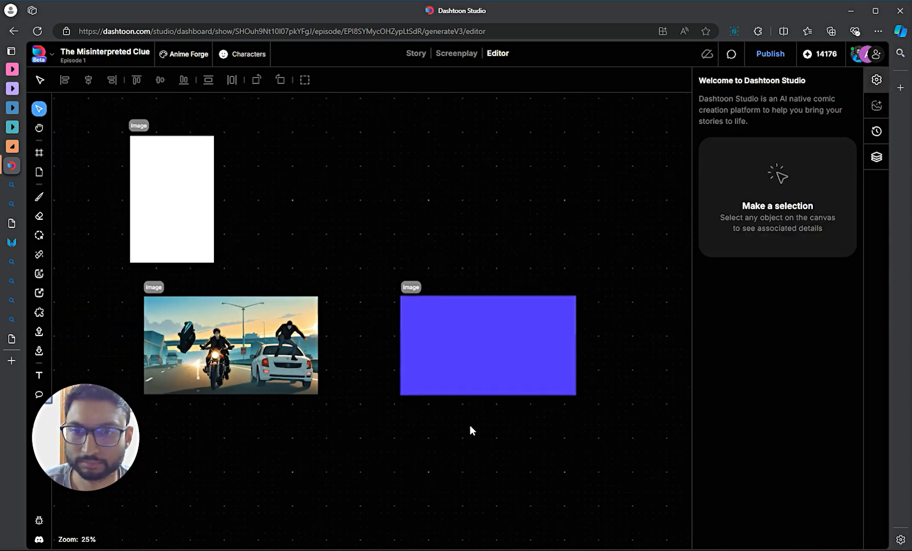
scroll(616, 432, "right", 3)
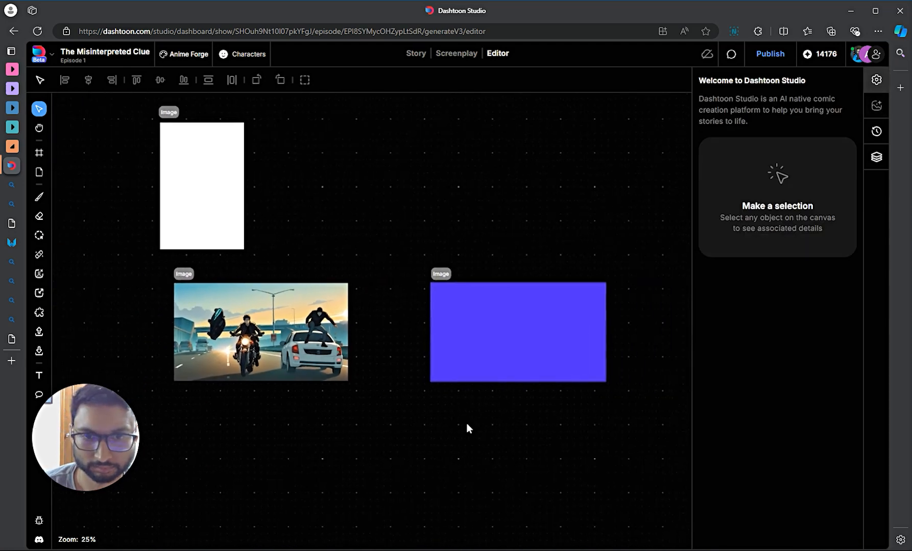
scroll(361, 418, "left", 3)
scroll(480, 373, "up", 6)
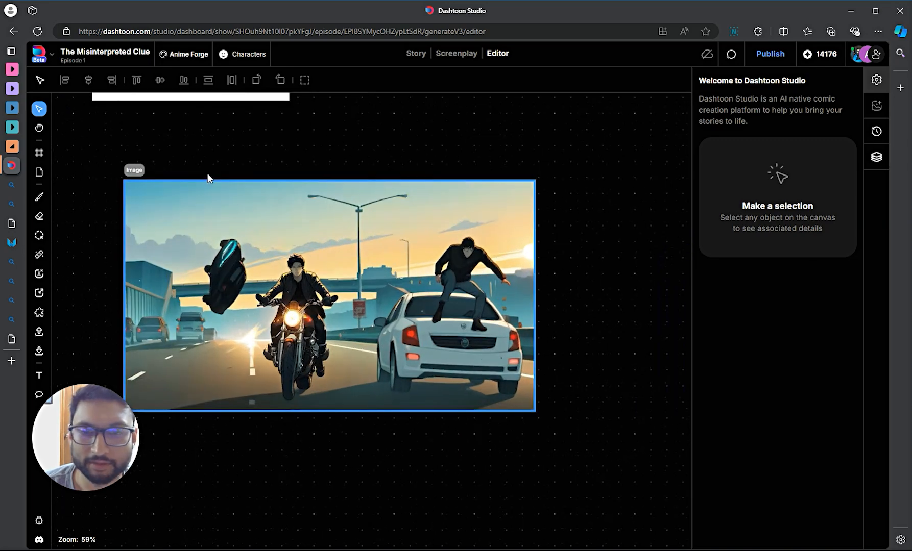
left_click(133, 171)
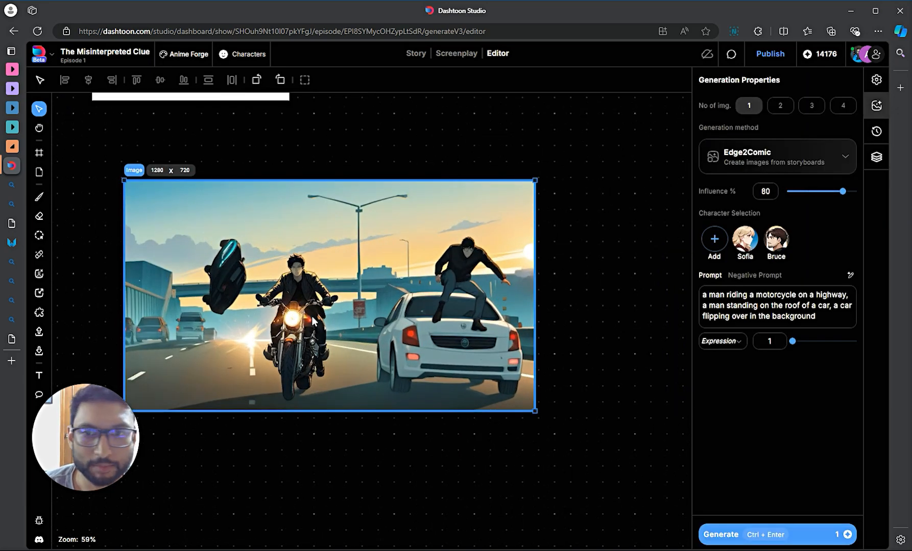
scroll(599, 334, "down", 1)
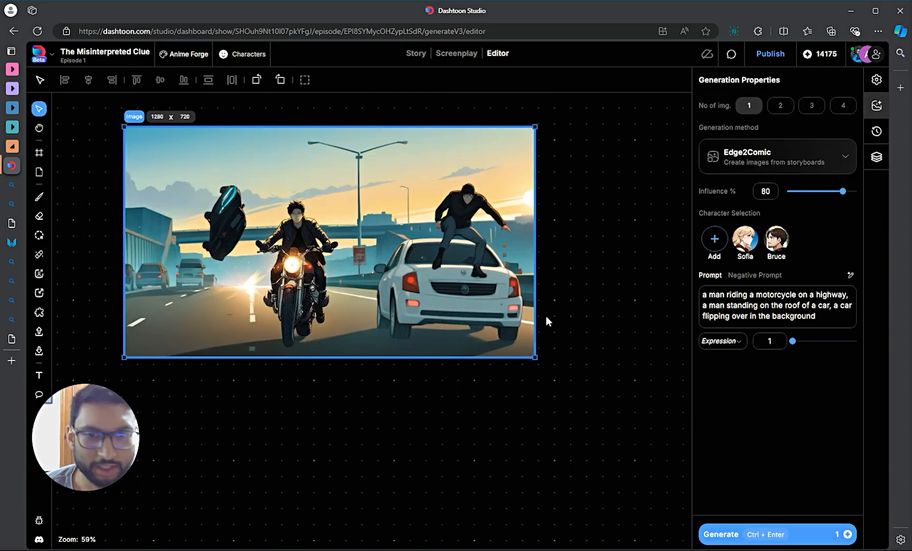
scroll(546, 316, "up", 2)
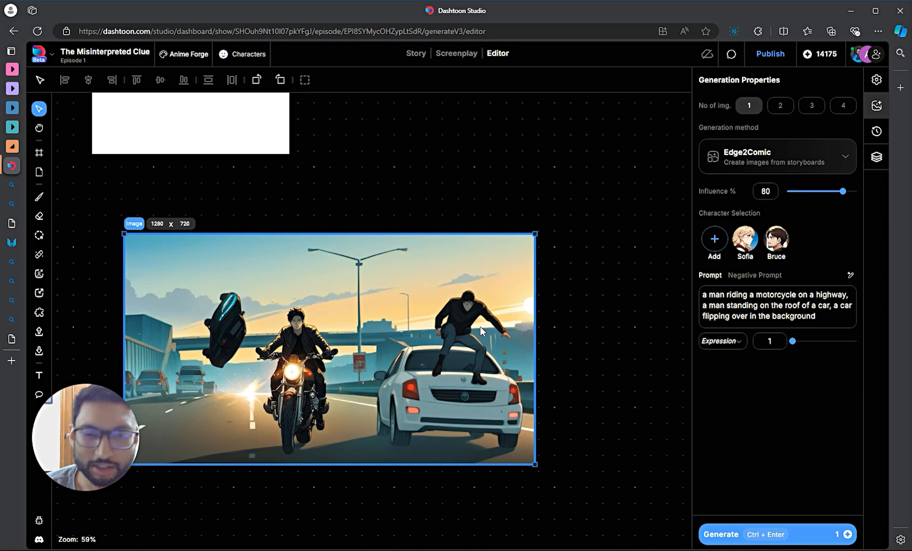
scroll(480, 326, "down", 3)
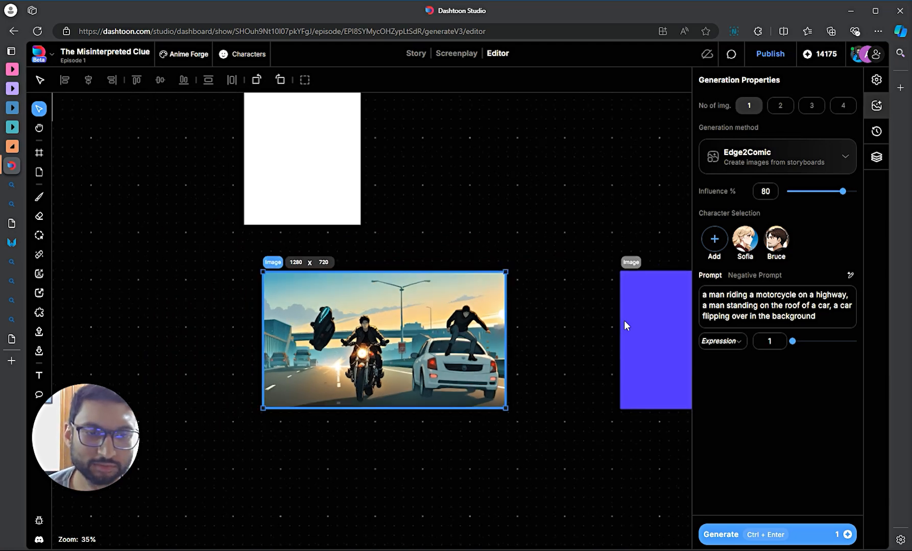
left_click_drag(558, 335, 248, 315)
scroll(320, 270, "up", 1)
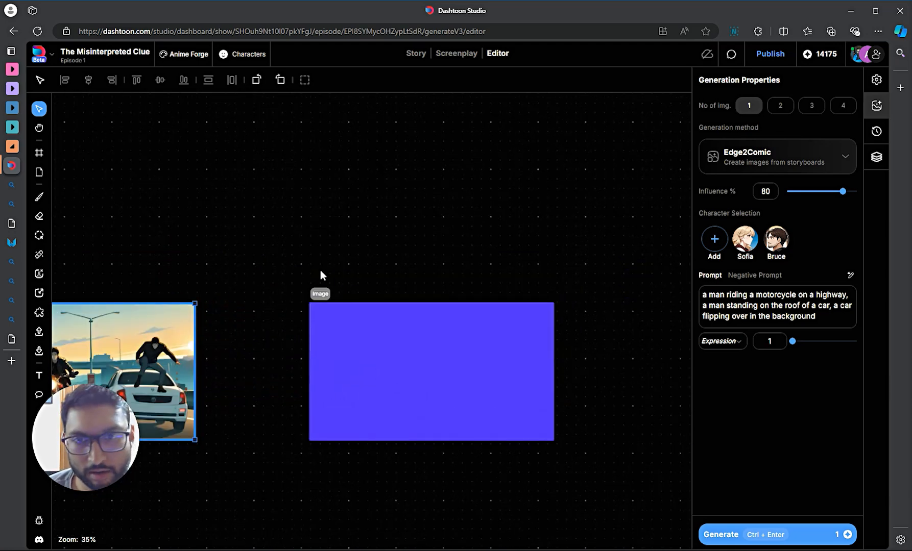
left_click(320, 300)
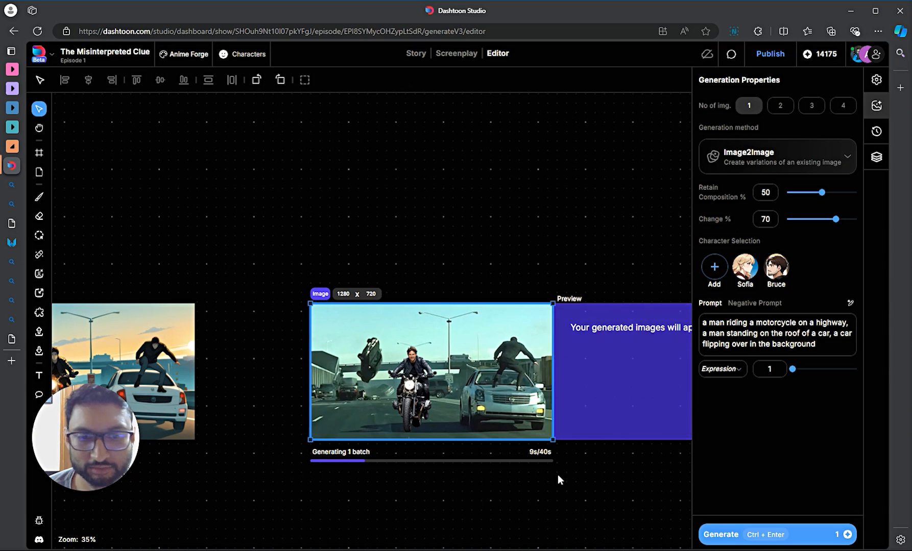
- Review the anime preview and lower Change from 70% to 57%
left_click(705, 348)
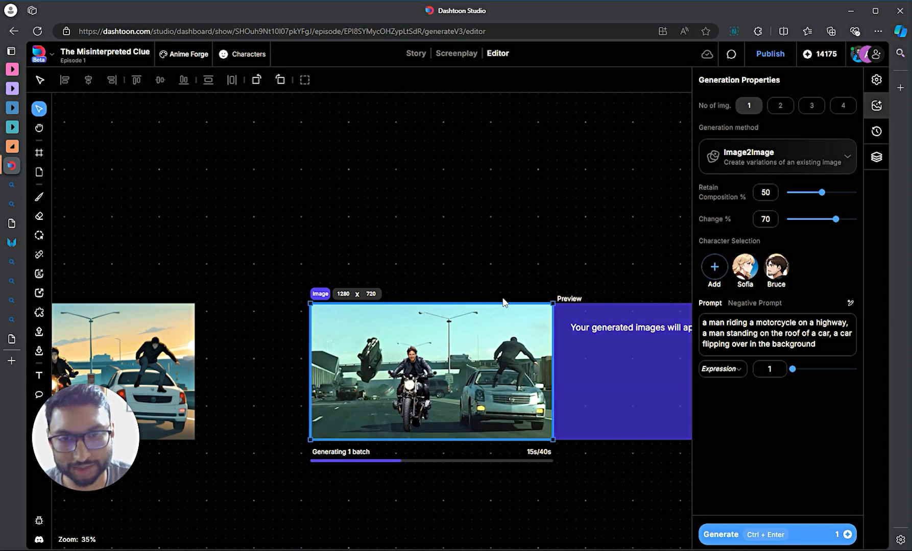
left_click_drag(576, 269, 439, 254)
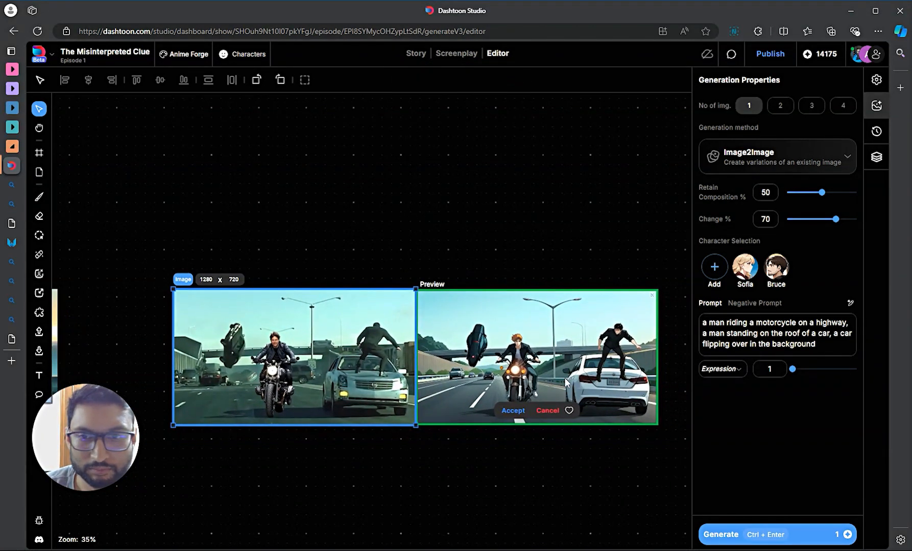
left_click_drag(285, 436, 258, 435)
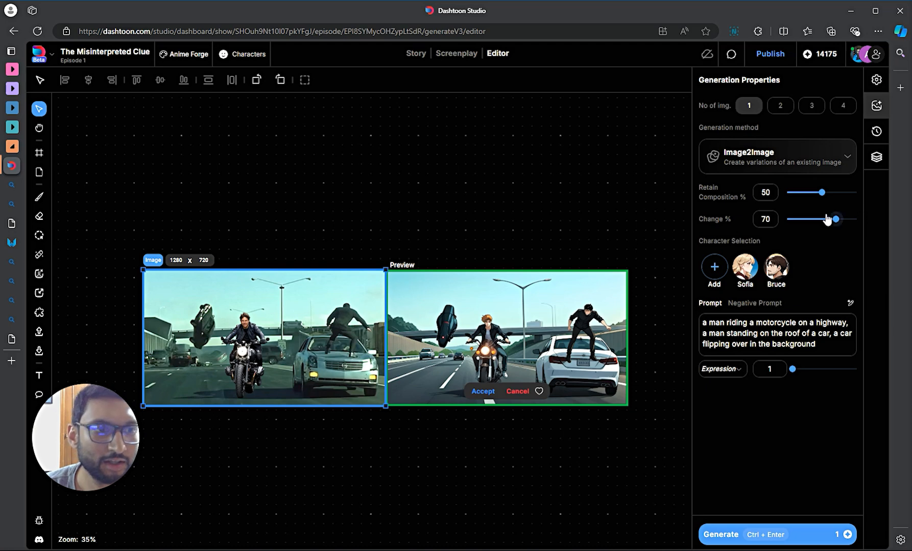
left_click_drag(835, 219, 826, 222)
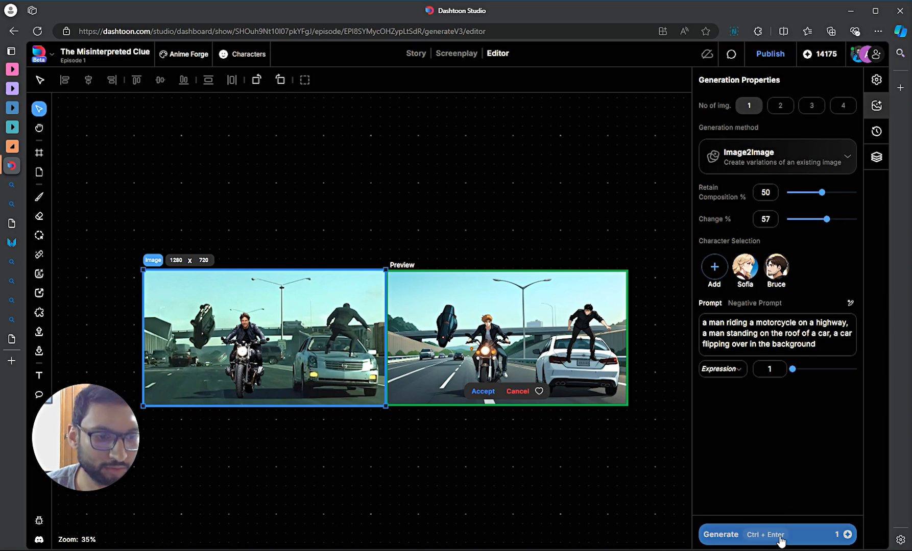
- Regenerate the motorcycle scene at 57% Change and view the full preview
left_click(760, 534)
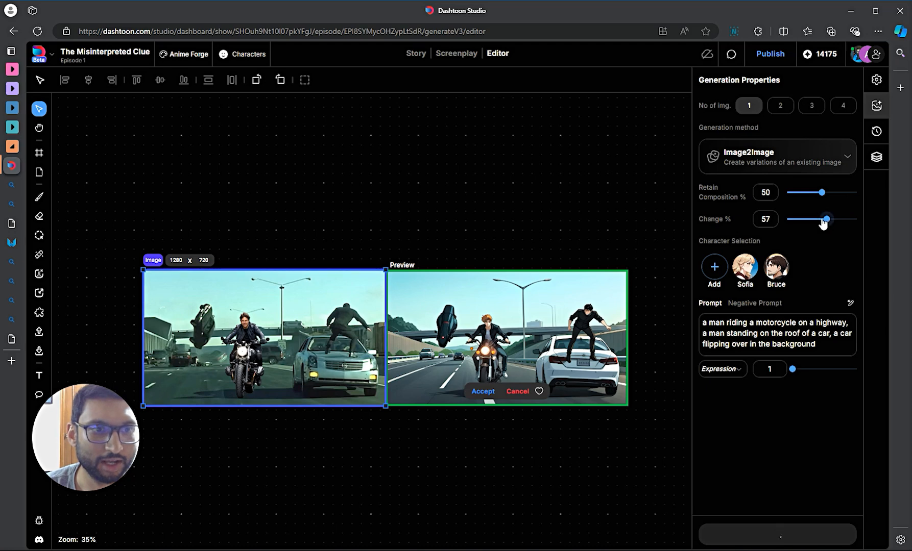
left_click_drag(547, 454, 582, 450)
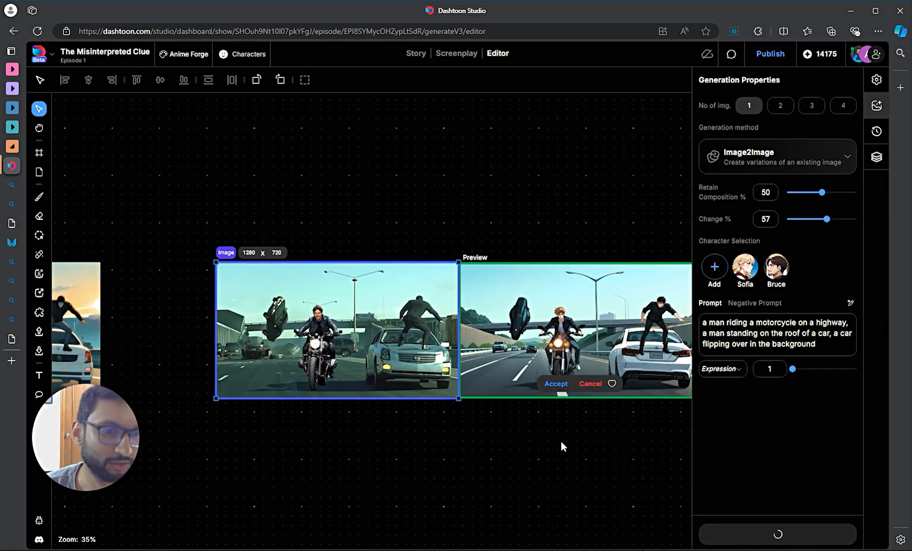
scroll(512, 444, "up", 2)
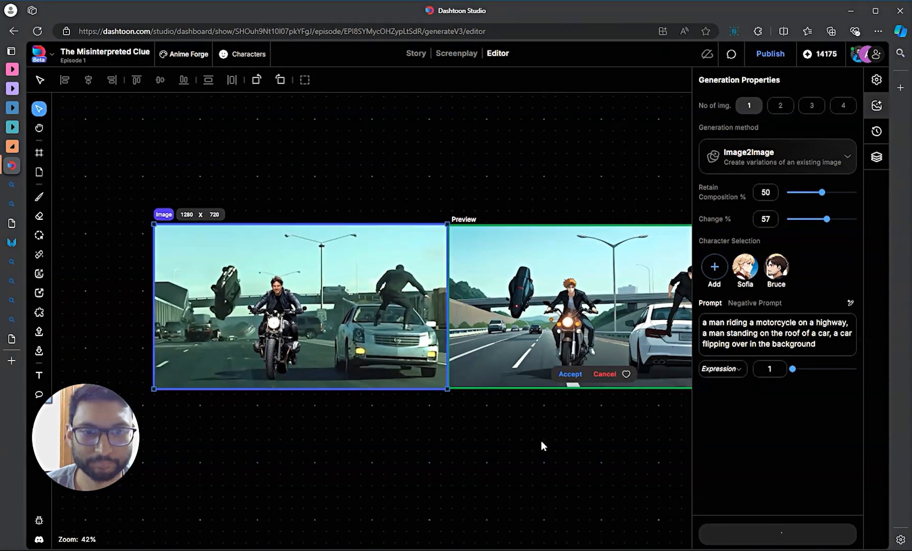
scroll(541, 445, "down", 2)
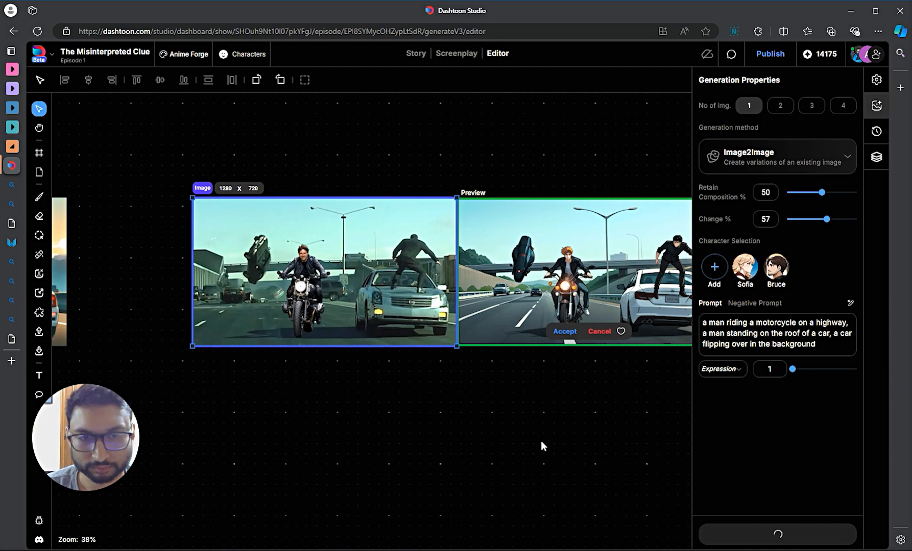
scroll(531, 442, "down", 2)
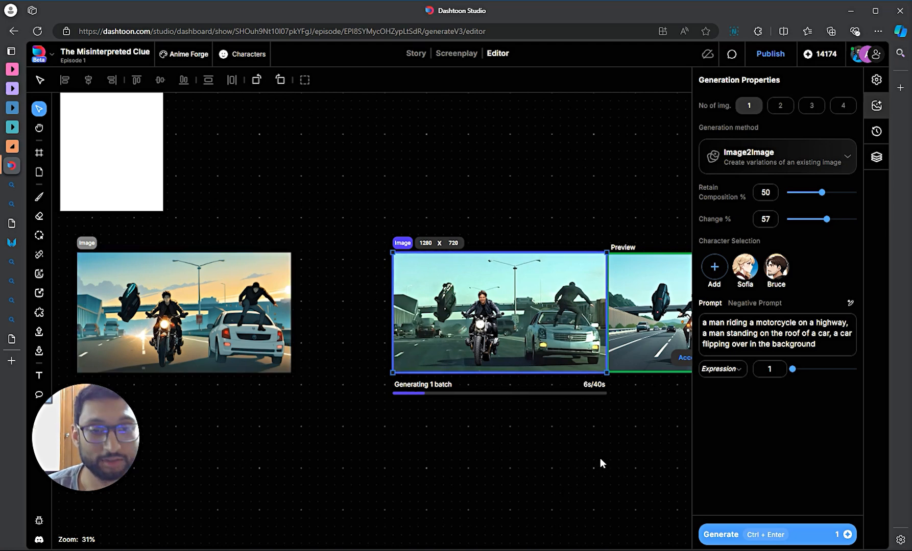
left_click_drag(583, 396, 428, 456)
scroll(457, 462, "down", 1)
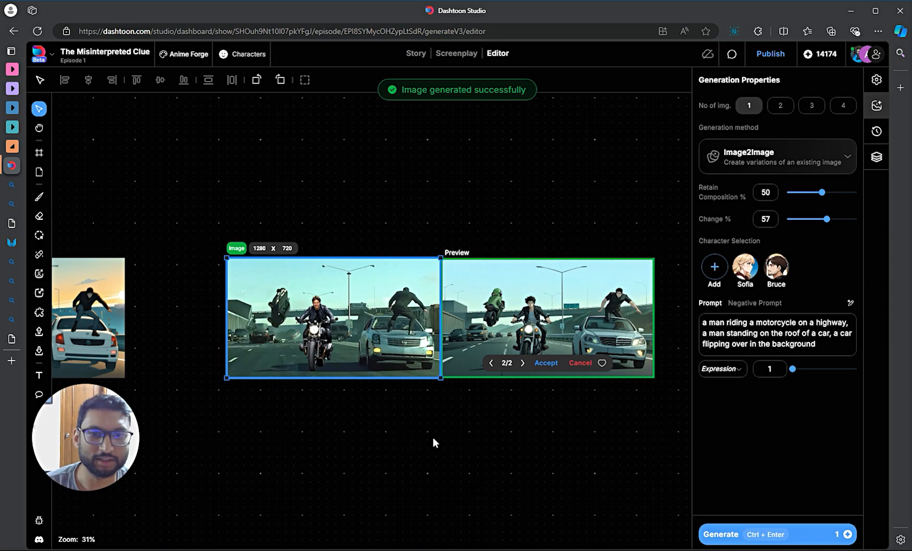
scroll(521, 418, "up", 3)
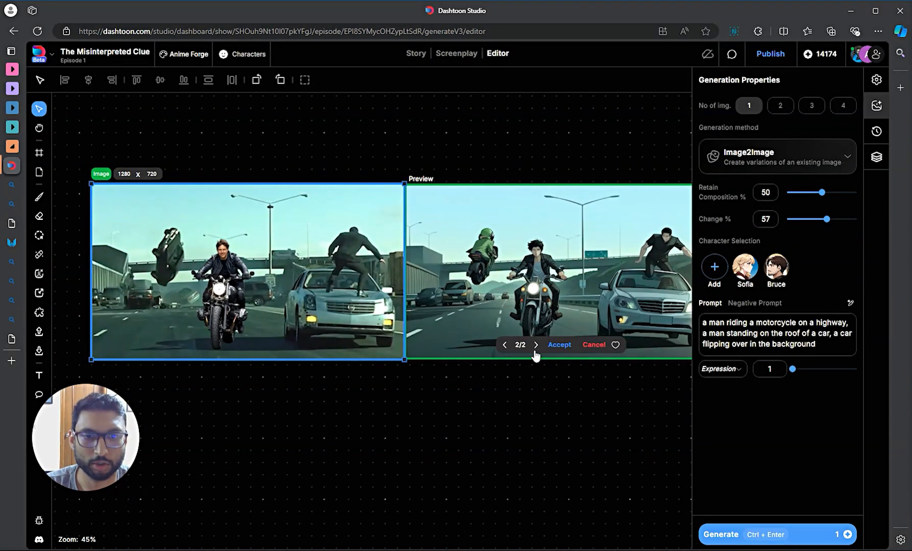
- Accept the new anime version and show both chase panels side by side
left_click(559, 344)
scroll(410, 425, "down", 2)
left_click_drag(355, 430, 588, 424)
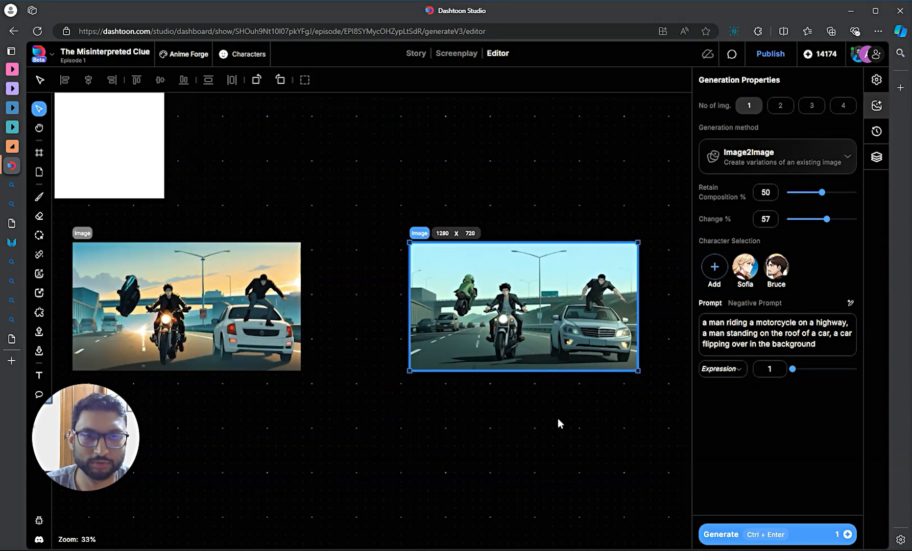
- Zoom out and deselect the new image, leaving both anime highway panels side by side
mouse_move(562, 422)
left_mouse_down()
mouse_move(628, 423)
mouse_move(563, 424)
left_mouse_up()
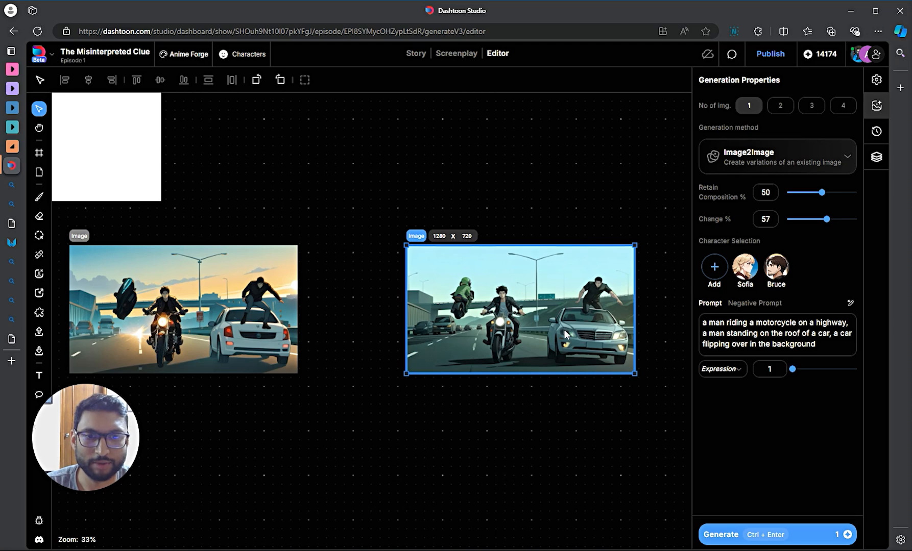
scroll(564, 334, "up", 3)
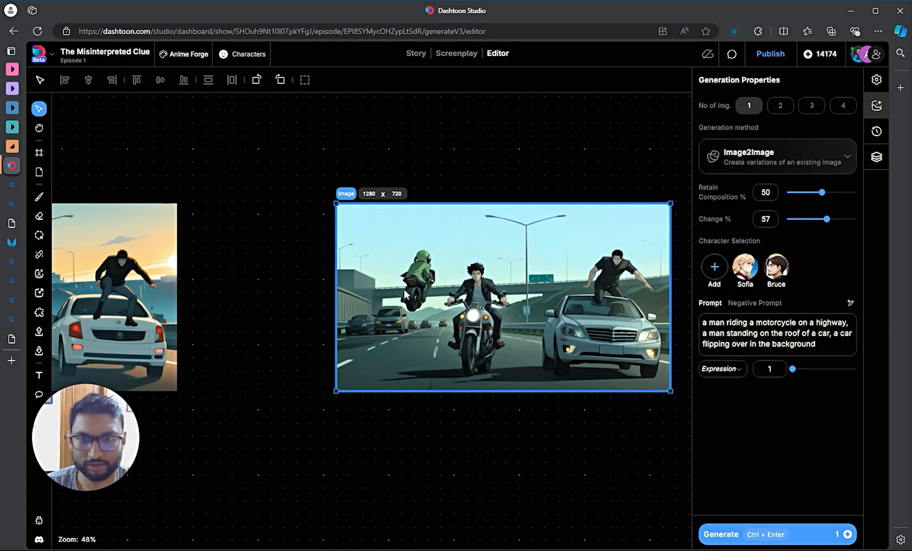
scroll(363, 338, "down", 3)
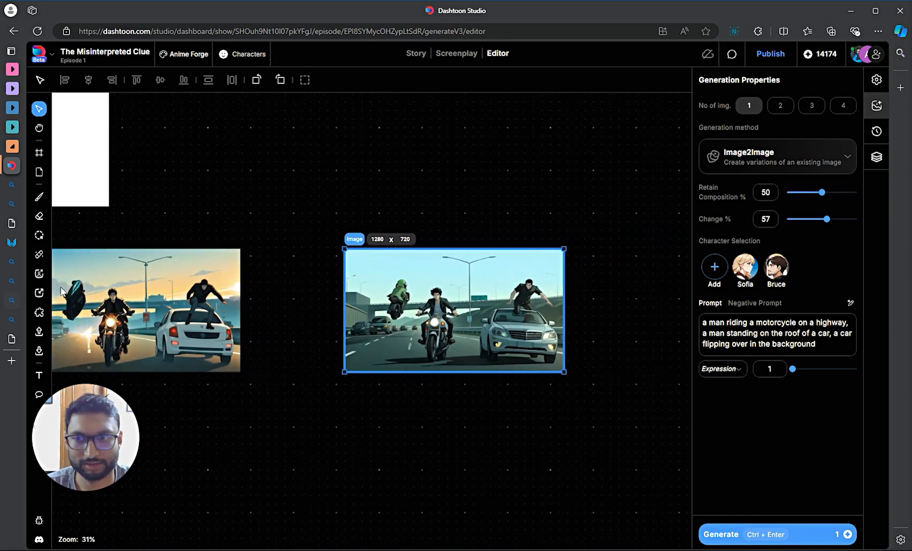
scroll(548, 318, "up", 4)
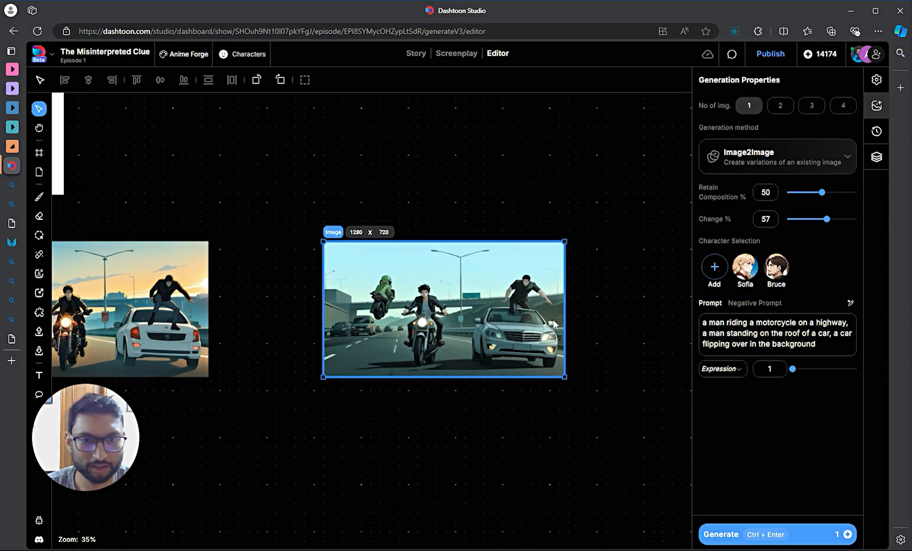
scroll(496, 302, "up", 1)
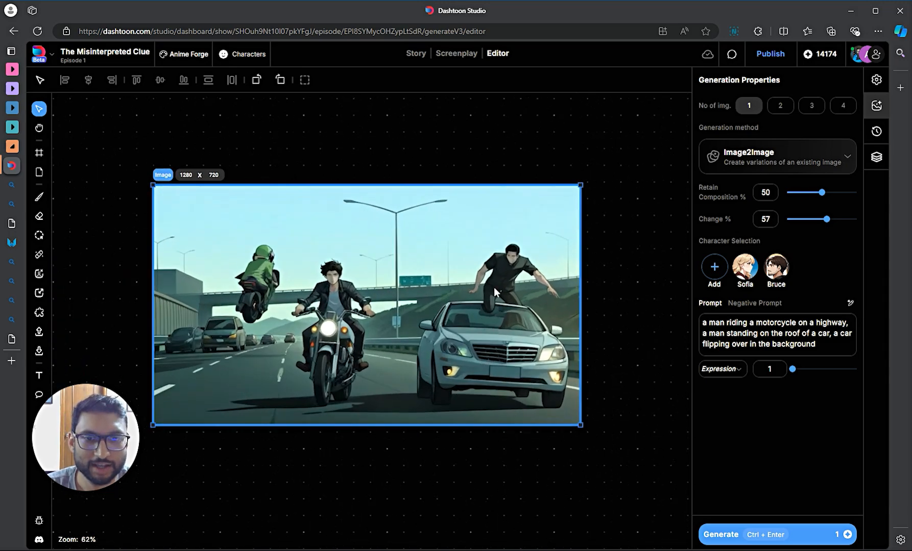
scroll(542, 358, "down", 2)
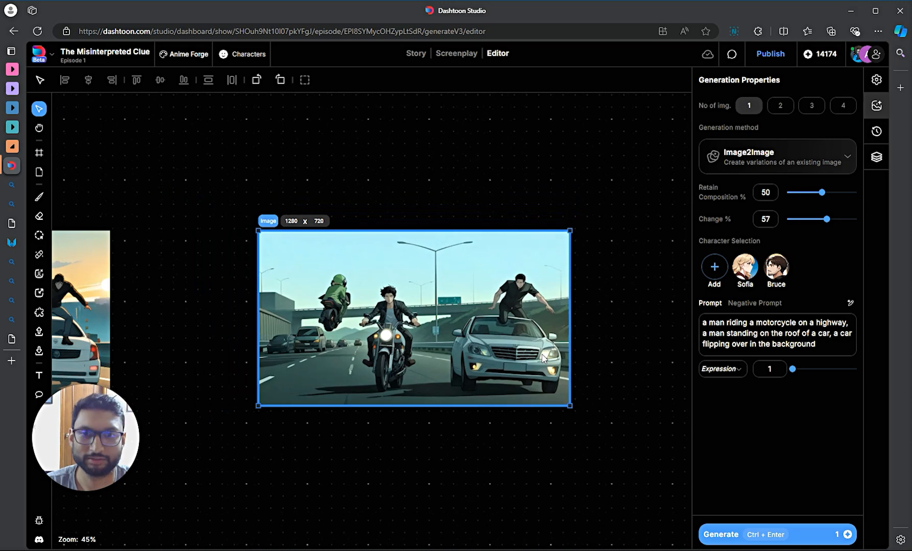
scroll(542, 358, "down", 7)
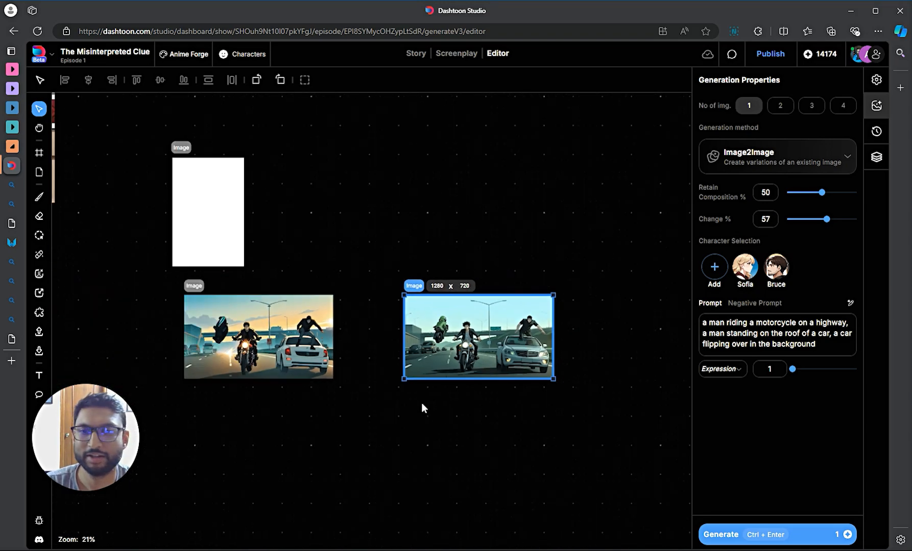
scroll(416, 311, "up", 3)
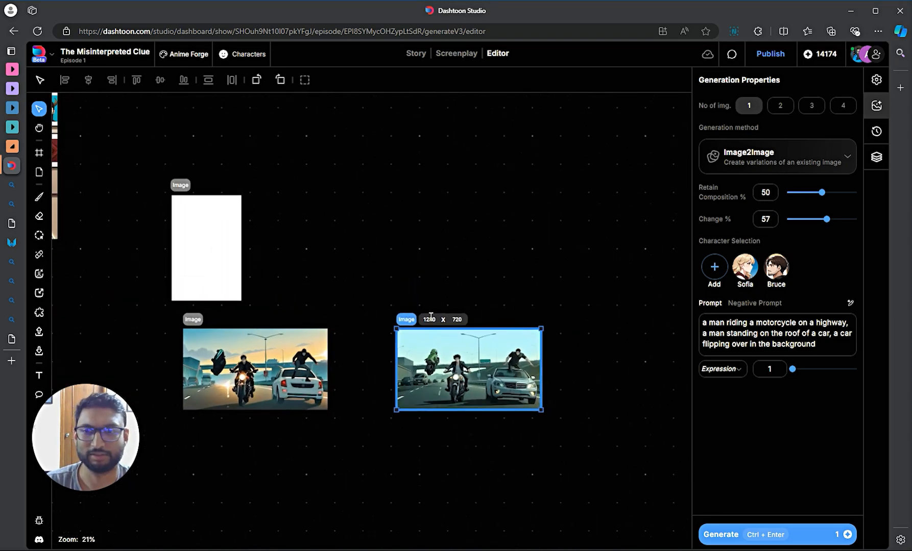
left_click_drag(360, 317, 445, 305)
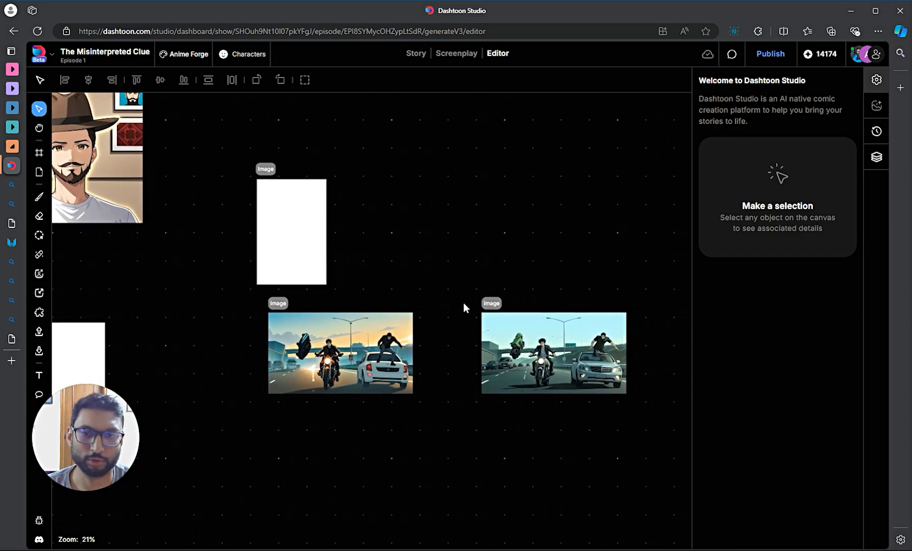
scroll(270, 329, "down", 5)
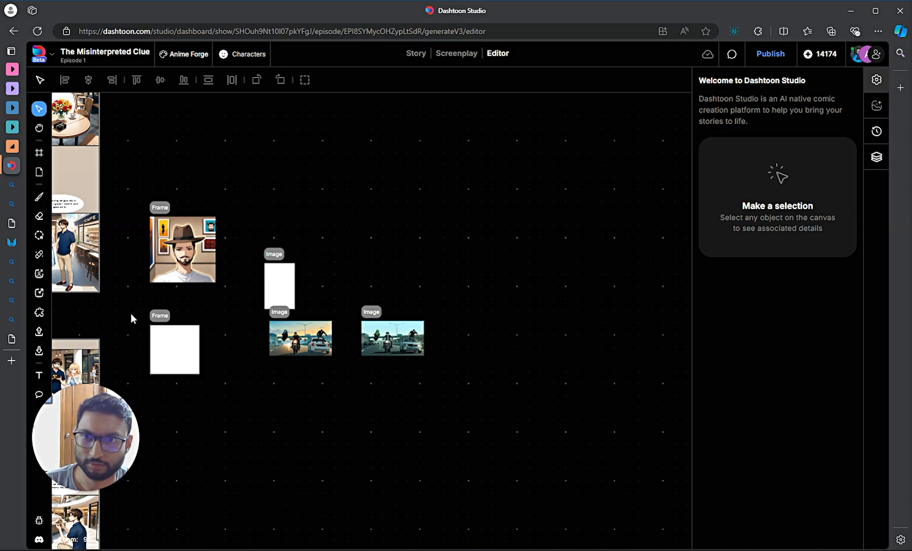
left_click_drag(110, 313, 332, 325)
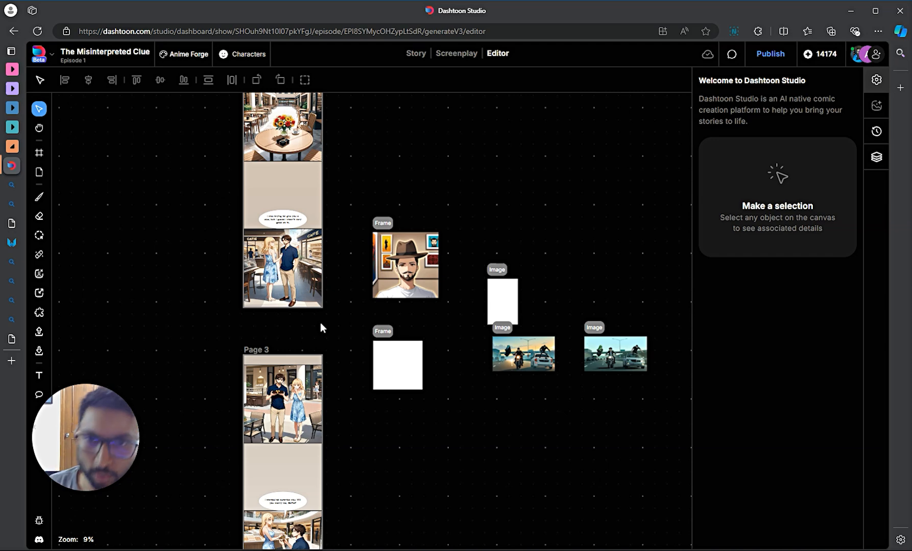
scroll(357, 300, "up", 2)
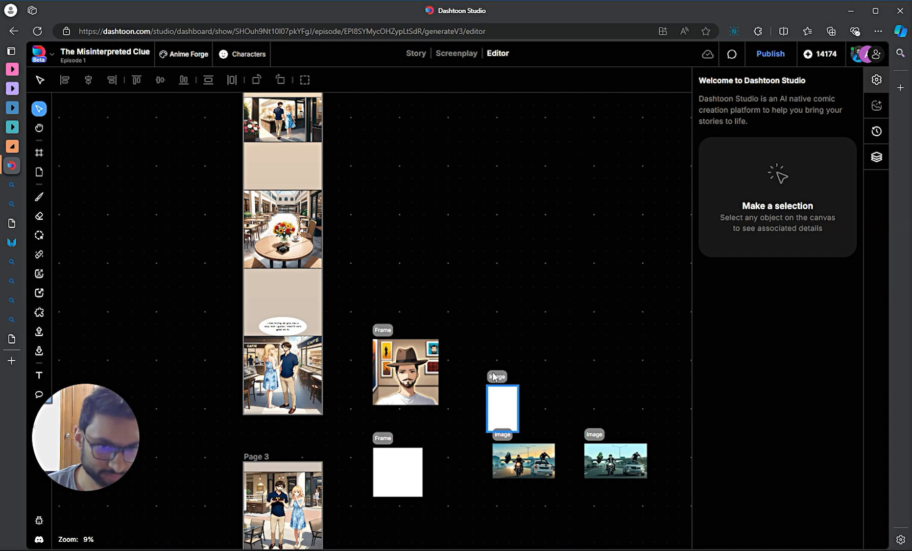
scroll(597, 422, "down", 1)
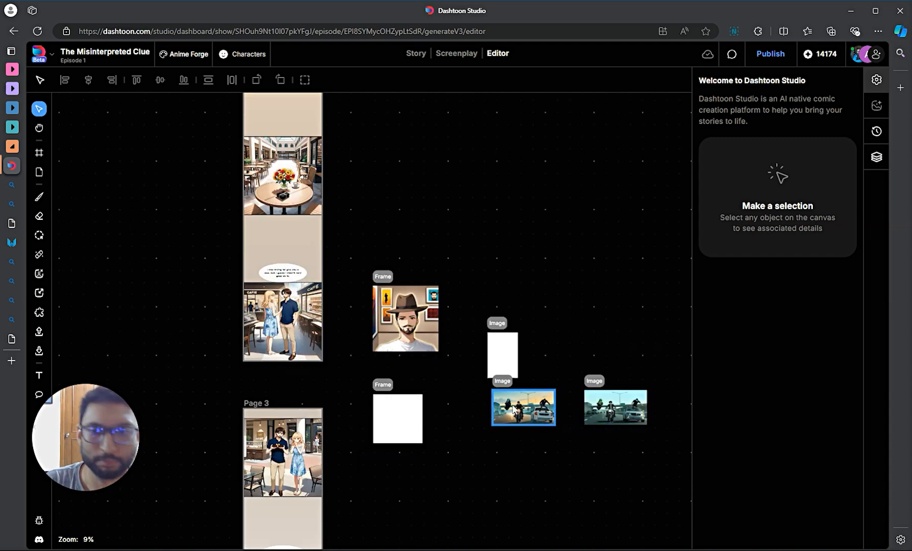
scroll(522, 417, "down", 4)
scroll(522, 416, "down", 2)
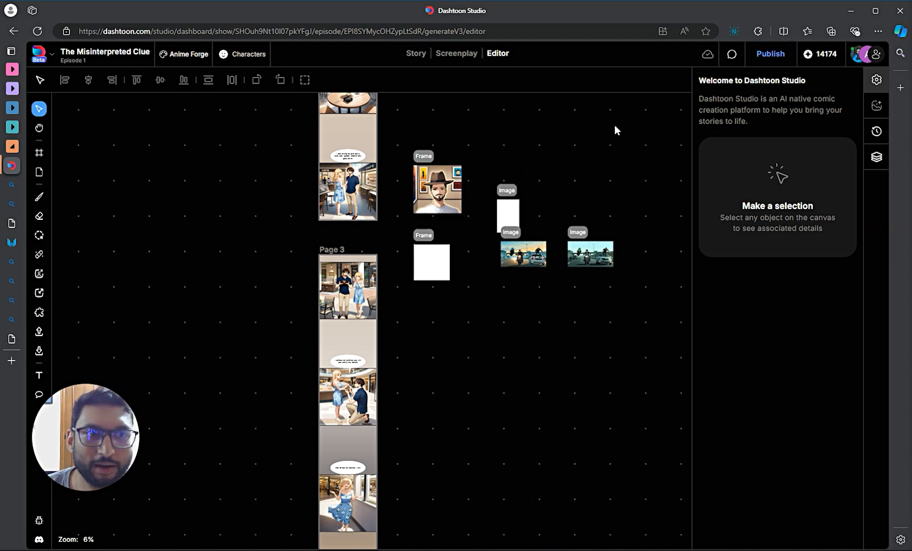
- Open the Publish form and review the episode's name and description
left_click(762, 62)
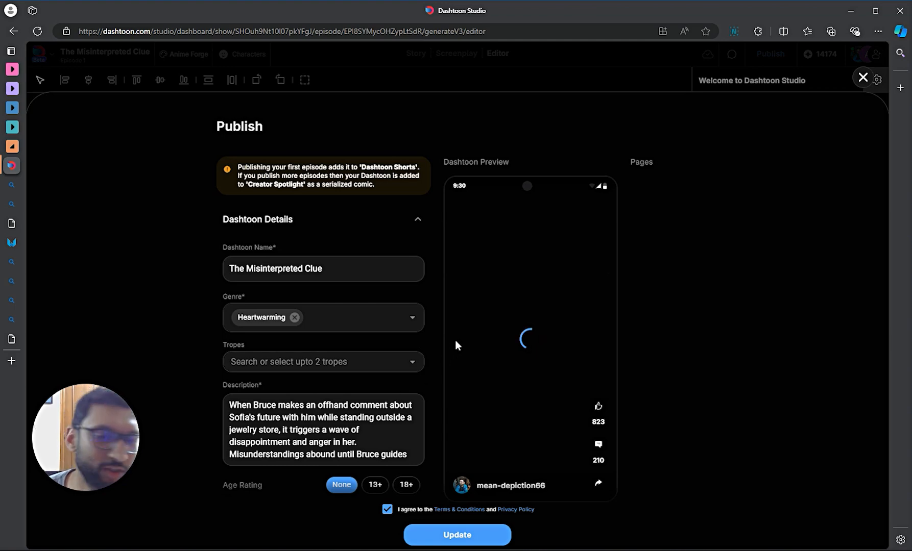
scroll(380, 281, "down", 3)
scroll(306, 256, "up", 3)
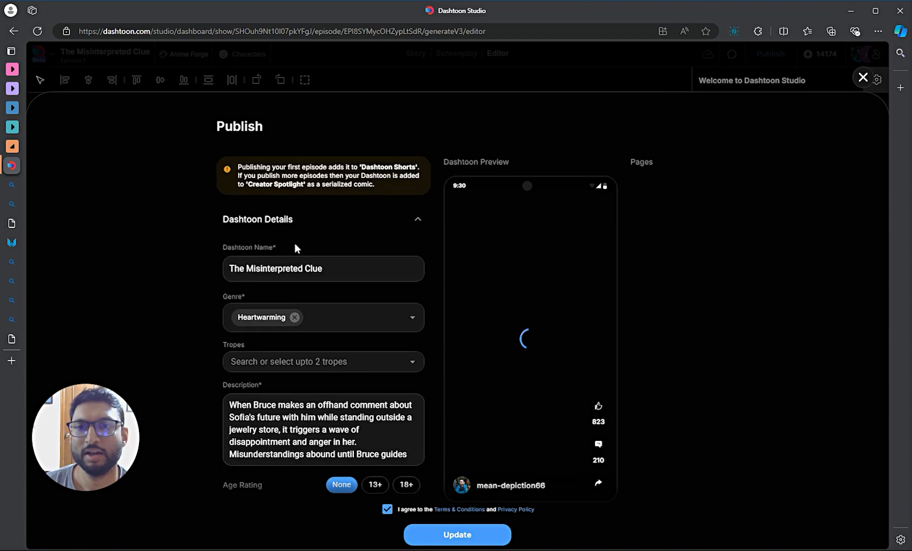
triple_click(259, 267)
scroll(271, 185, "down", 2)
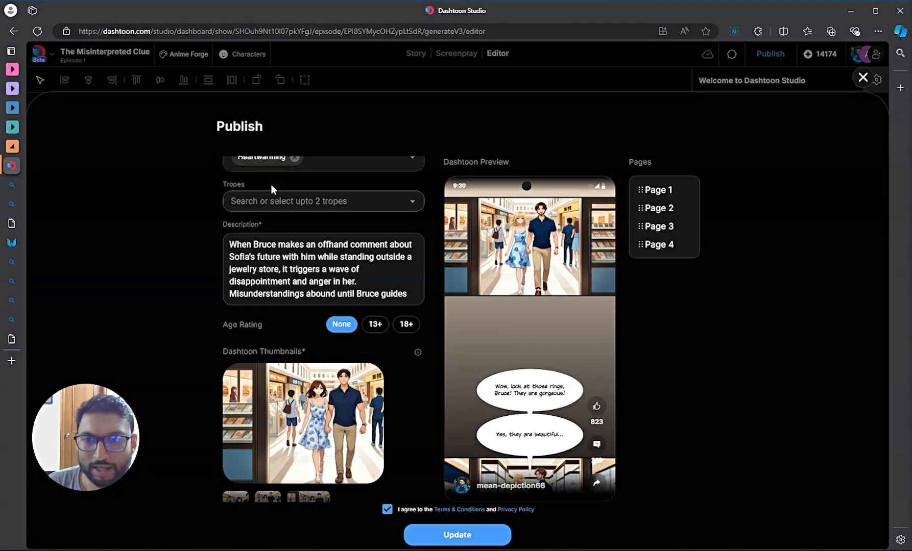
scroll(329, 387, "down", 10)
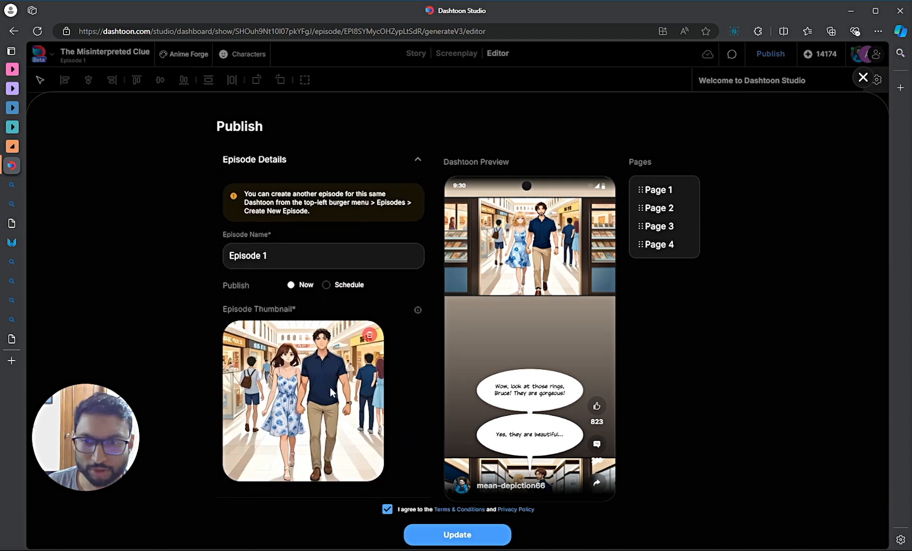
scroll(330, 383, "up", 10)
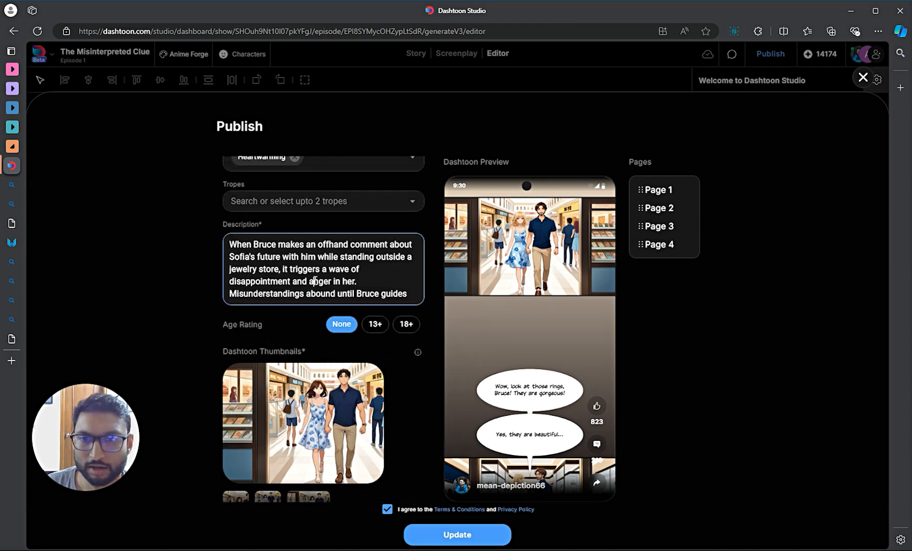
double_click(313, 282)
left_click(320, 261)
scroll(307, 261, "down", 2)
scroll(281, 262, "up", 2)
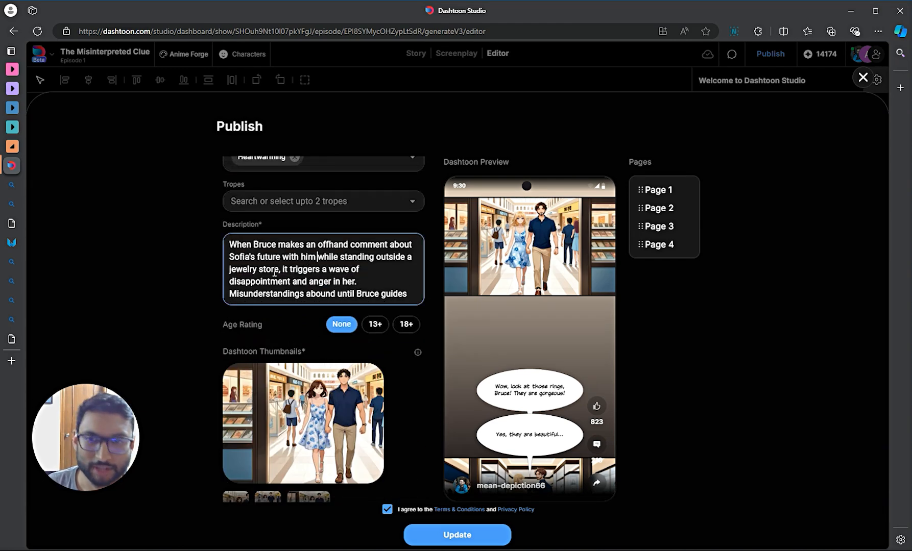
scroll(248, 262, "down", 2)
scroll(309, 281, "down", 1)
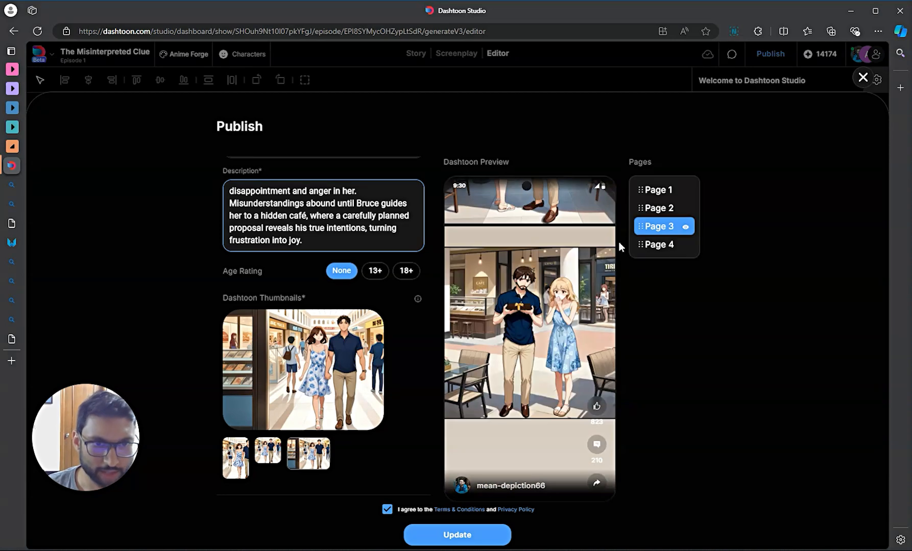
- Keep the pages ordered Page 1 through Page 4 and submit the episode update
left_click_drag(641, 228, 642, 189)
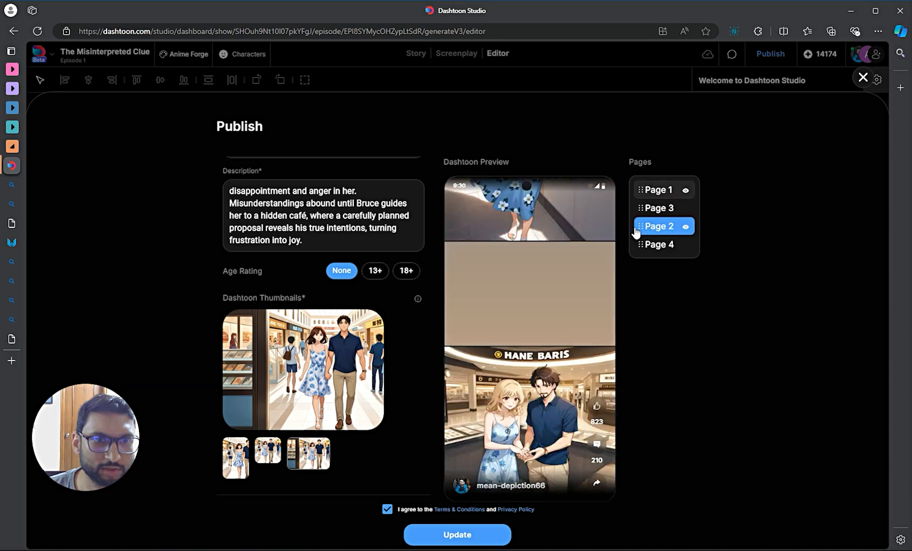
left_click_drag(638, 229, 644, 209)
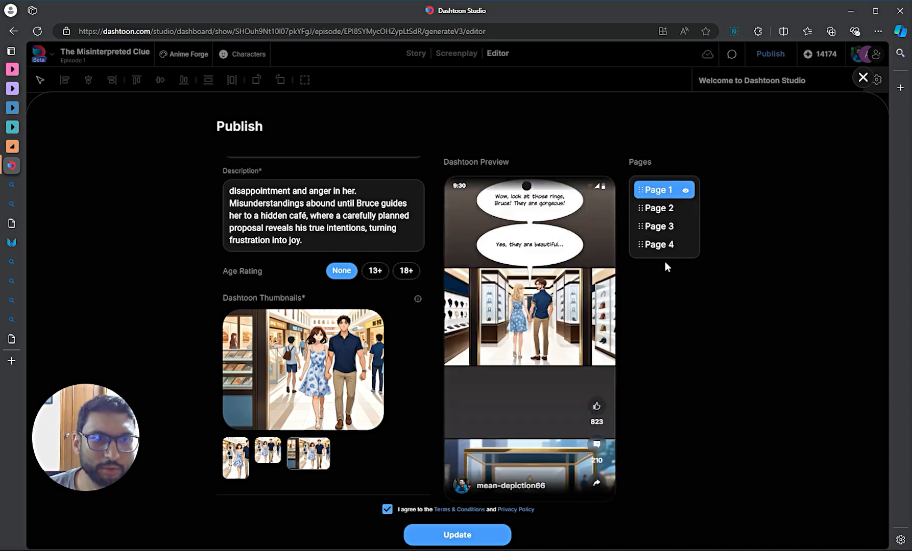
scroll(531, 282, "down", 1)
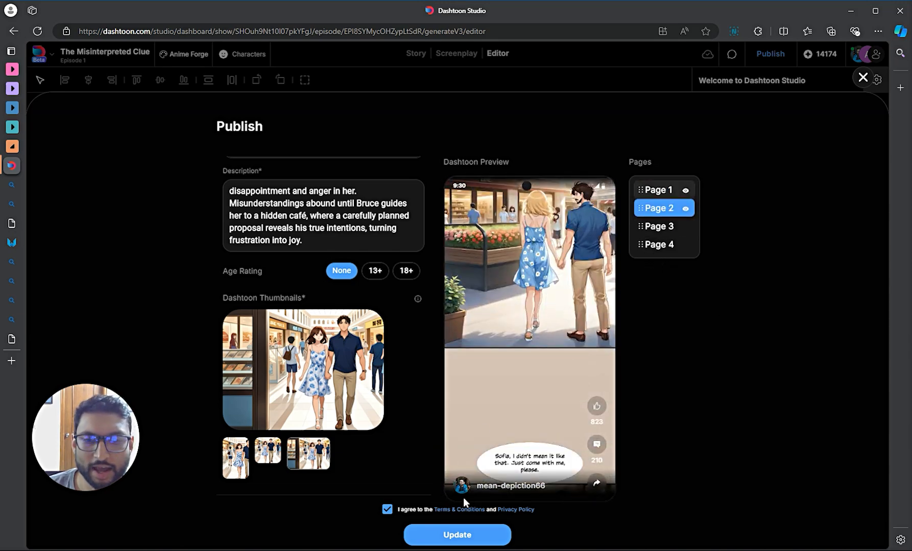
scroll(378, 368, "down", 4)
scroll(450, 519, "down", 9)
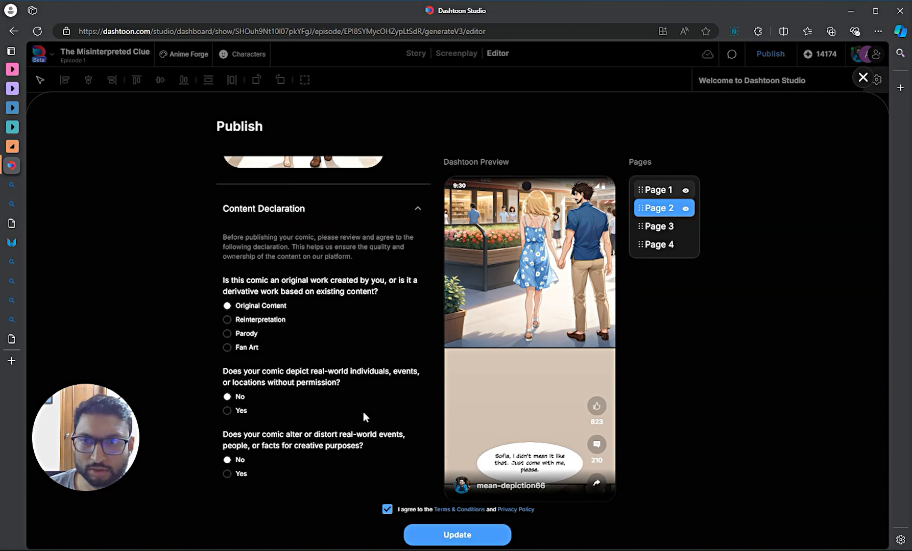
scroll(365, 417, "up", 5)
scroll(364, 418, "up", 5)
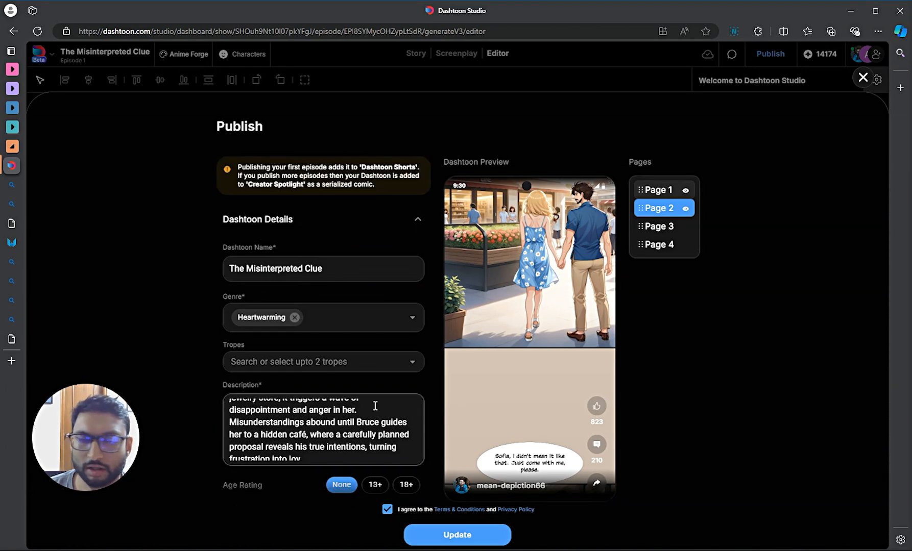
left_click(490, 534)
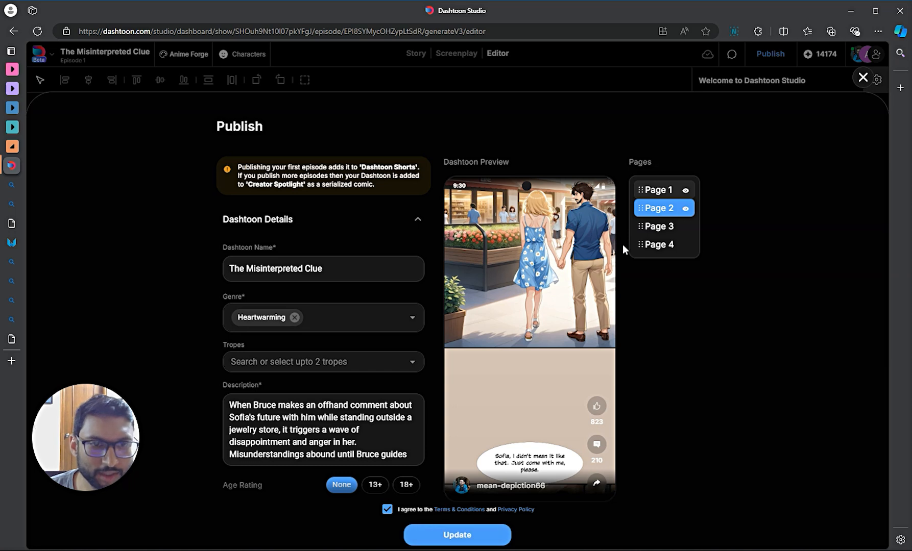
left_click(499, 535)
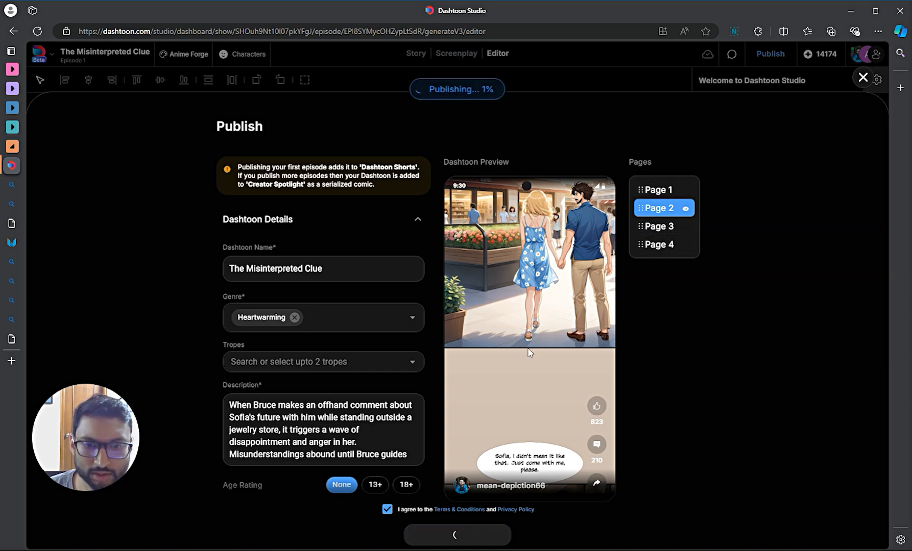
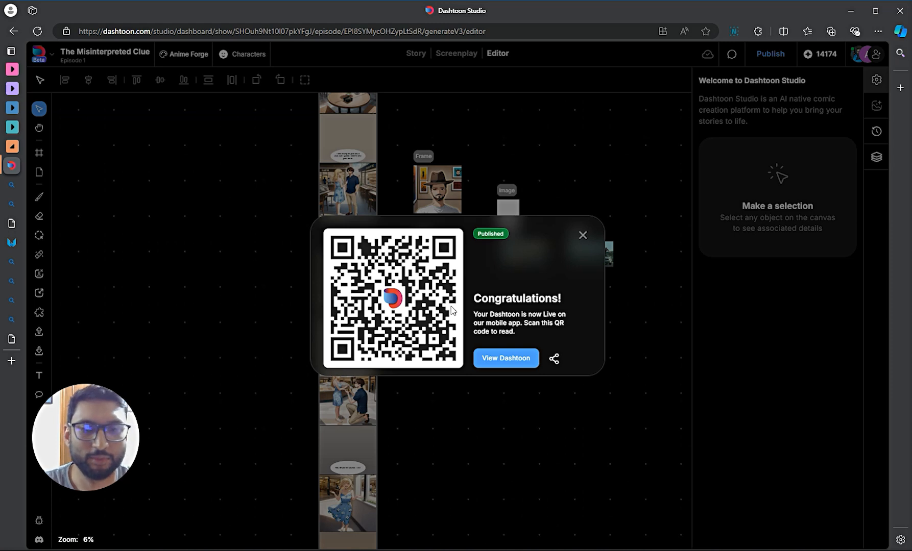
- Open 'The Misinterpreted Clue' via View Dashtoon, scroll through its panels, and return to the editor
left_click(552, 359)
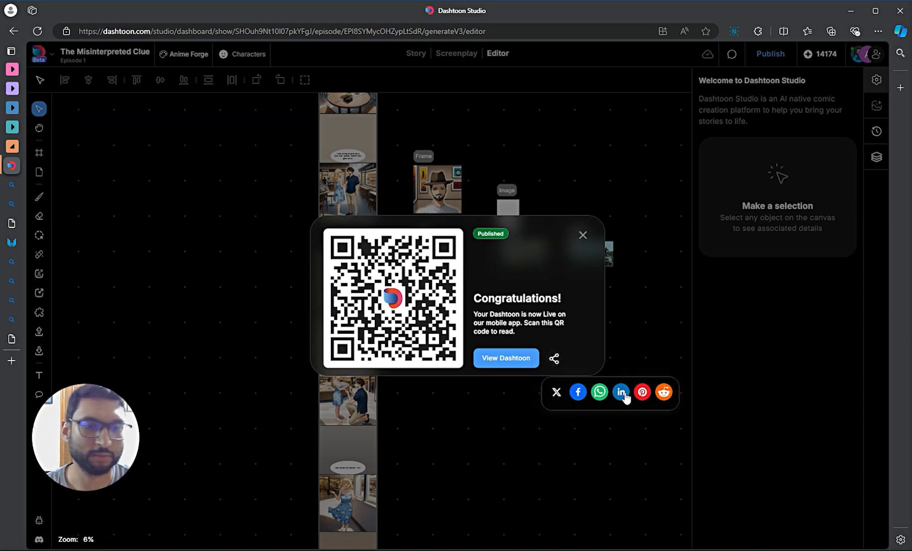
left_click(507, 364)
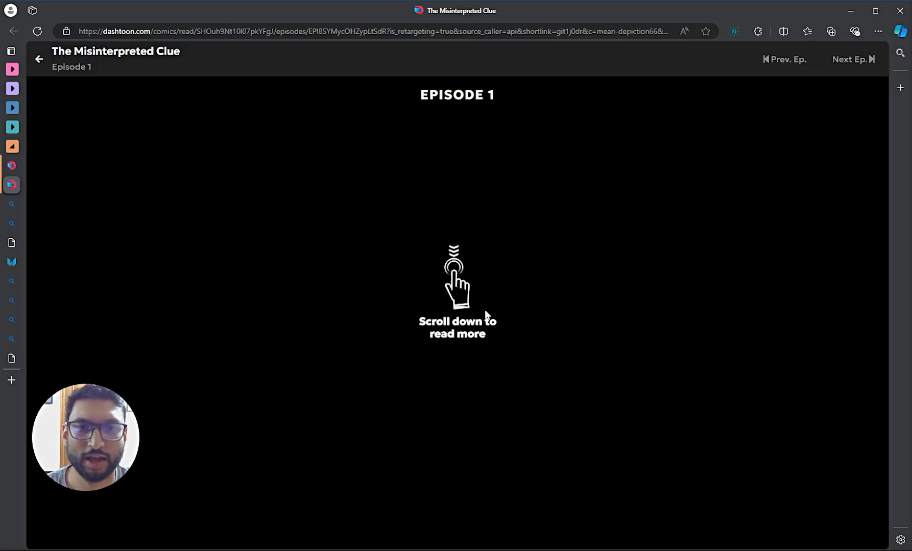
scroll(487, 312, "down", 20)
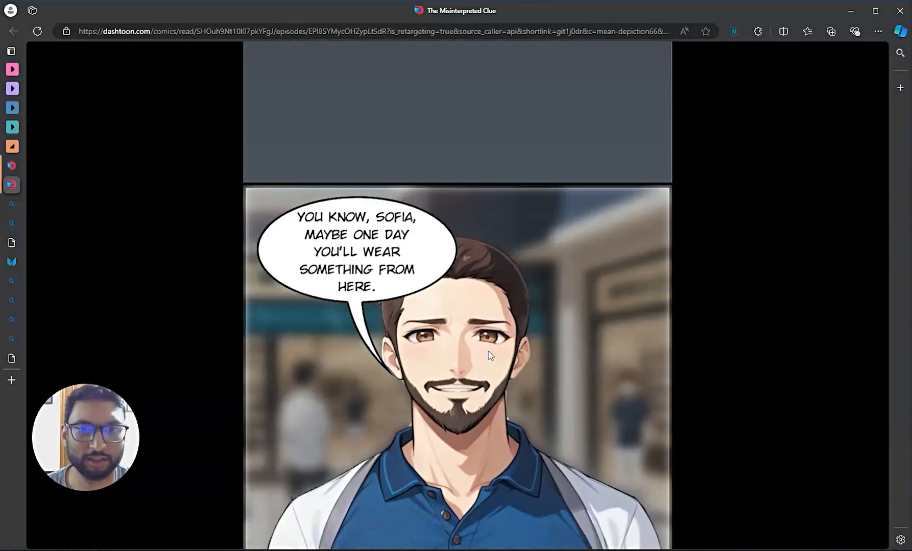
scroll(488, 356, "down", 20)
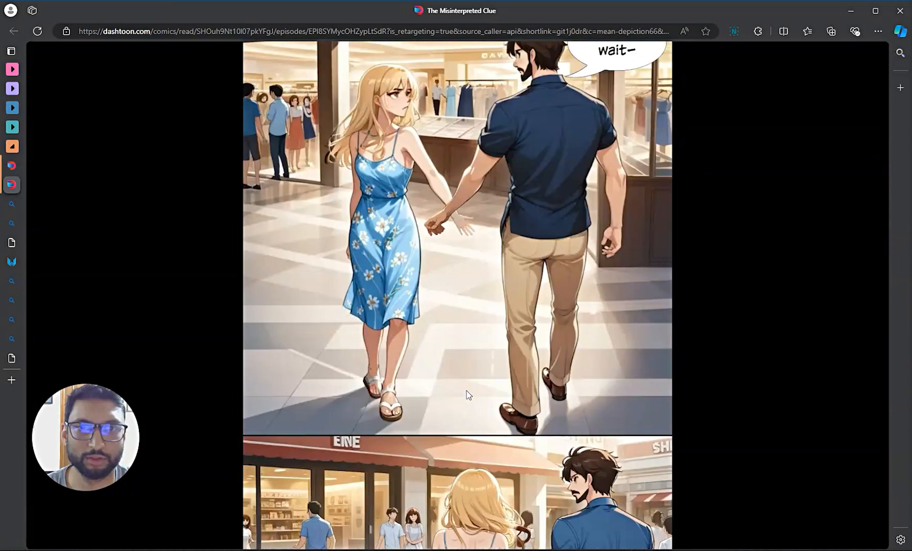
scroll(465, 397, "down", 20)
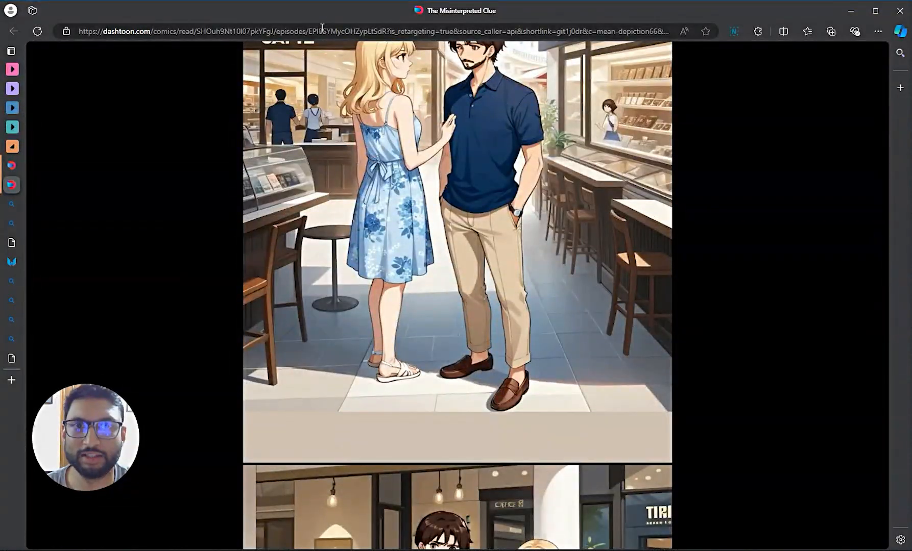
left_click(322, 30)
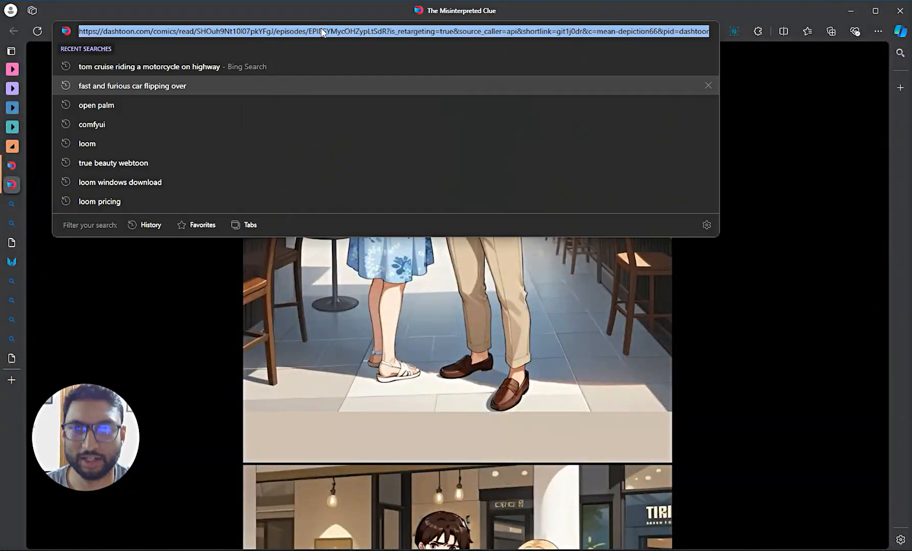
left_click(15, 164)
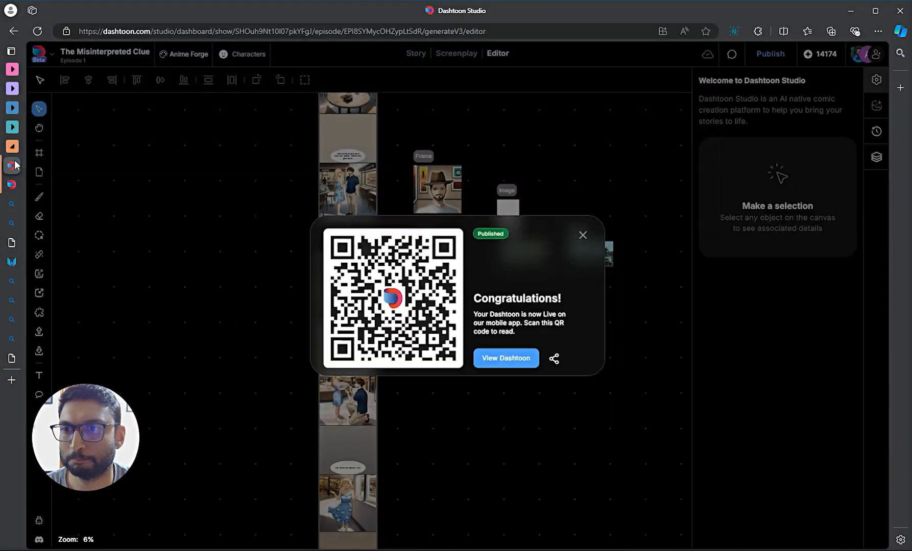
- Close the Congratulations QR dialog for the published episode
left_click(582, 235)
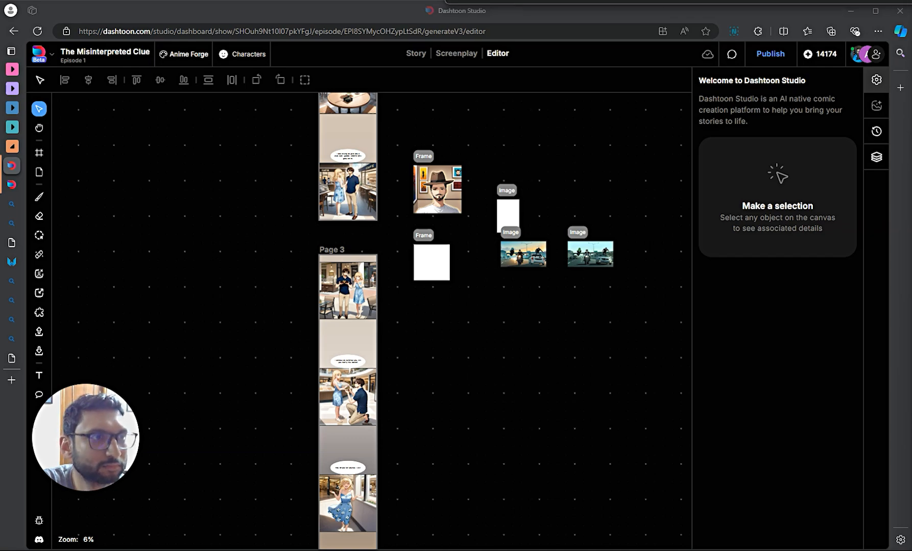
- Drag the Discord stage window over the editor and widen it to show speakers and chat
left_click_drag(911, 51, 278, 34)
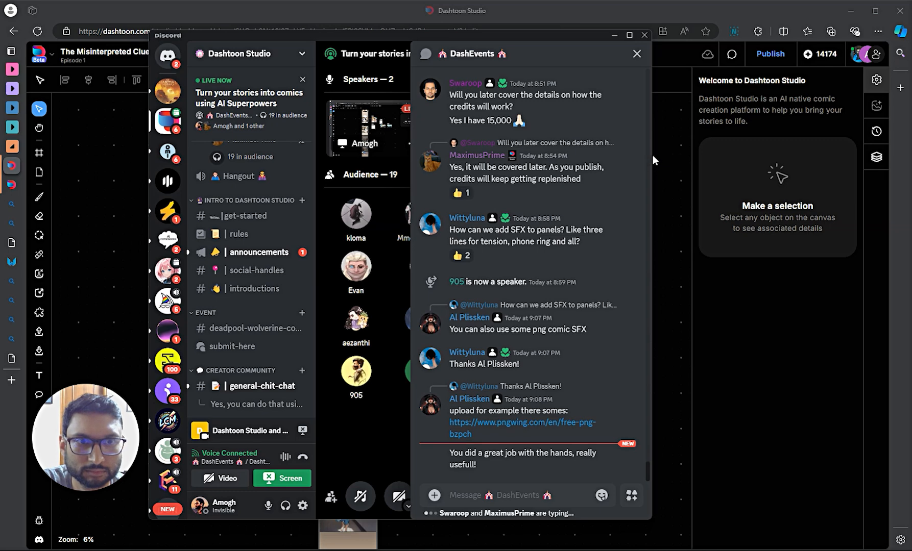
left_click_drag(652, 155, 903, 148)
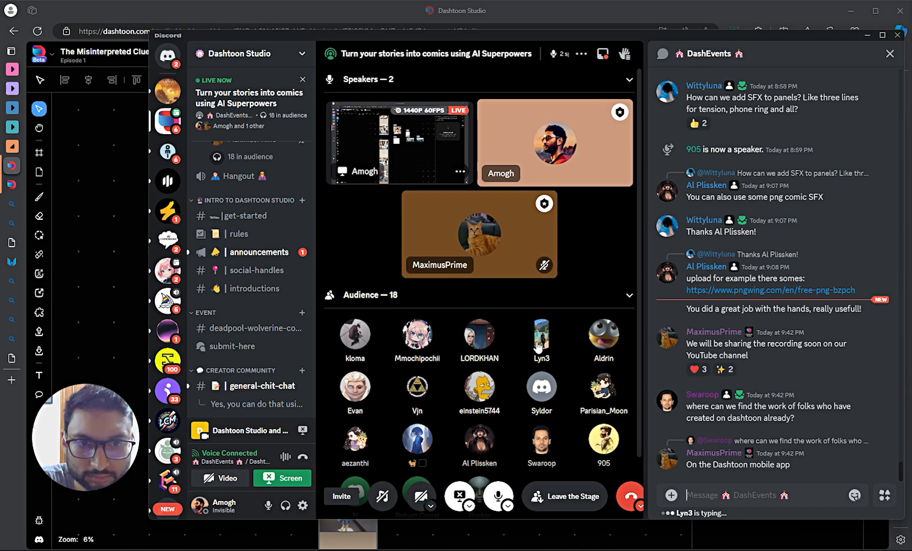
scroll(515, 408, "down", 2)
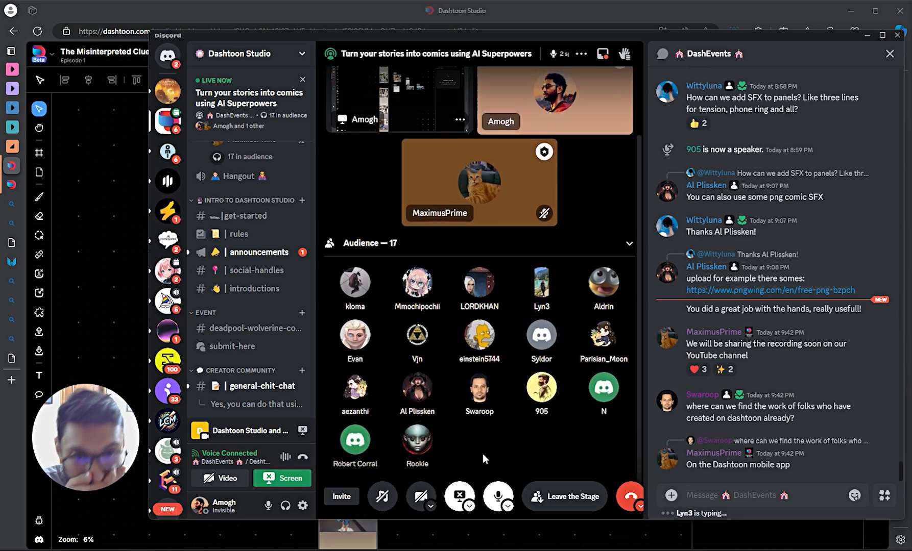
scroll(482, 448, "up", 2)
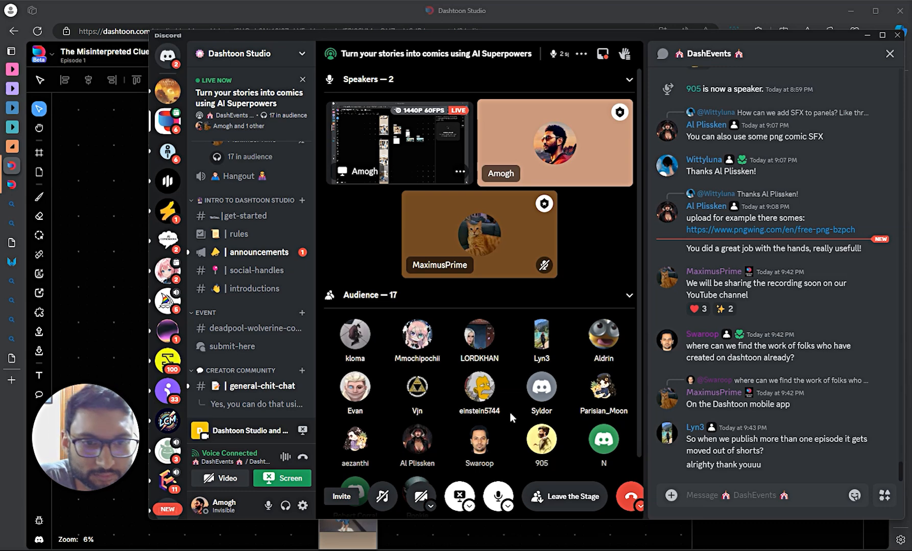
scroll(509, 412, "down", 1)
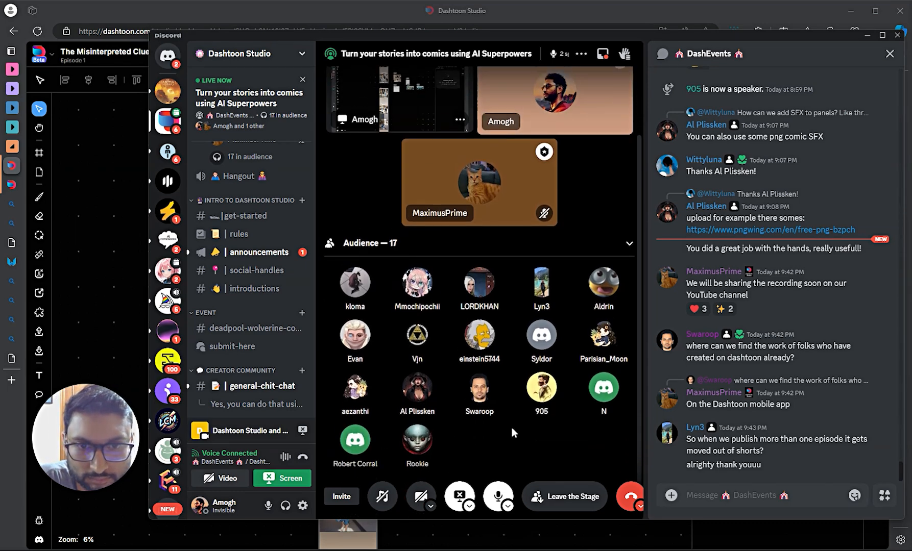
scroll(511, 427, "up", 1)
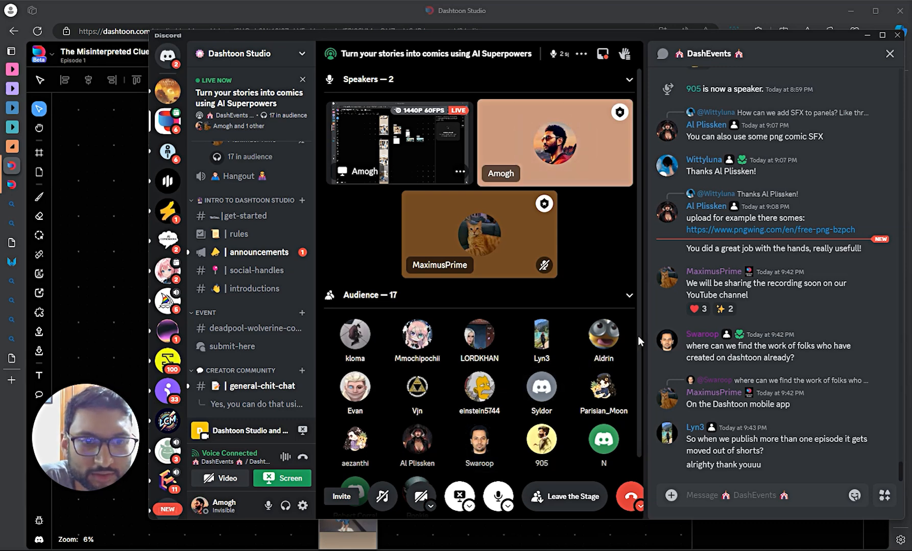
scroll(568, 374, "down", 1)
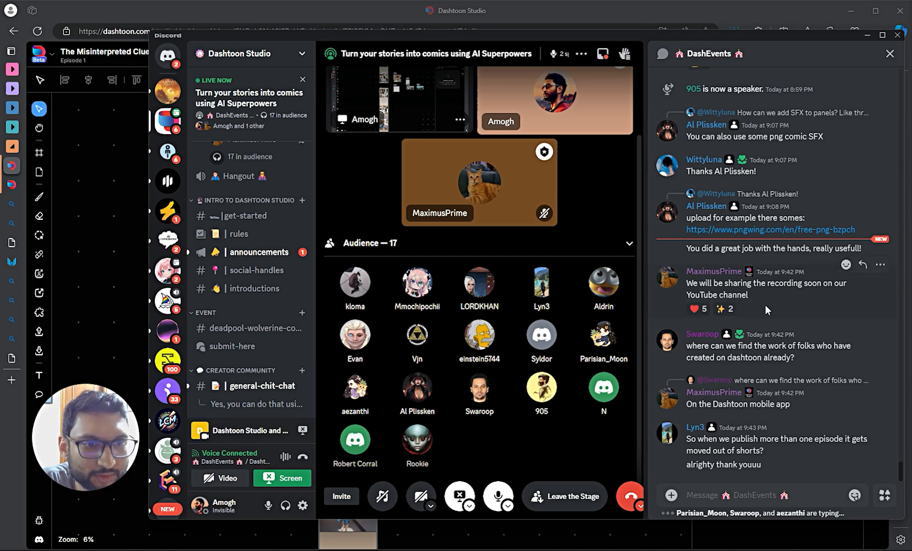
mouse_move(705, 310)
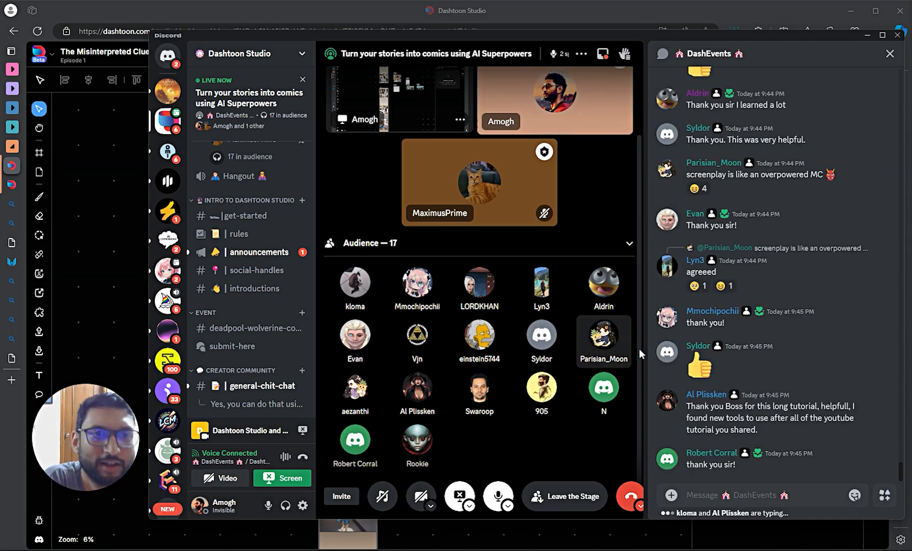
scroll(717, 231, "up", 2)
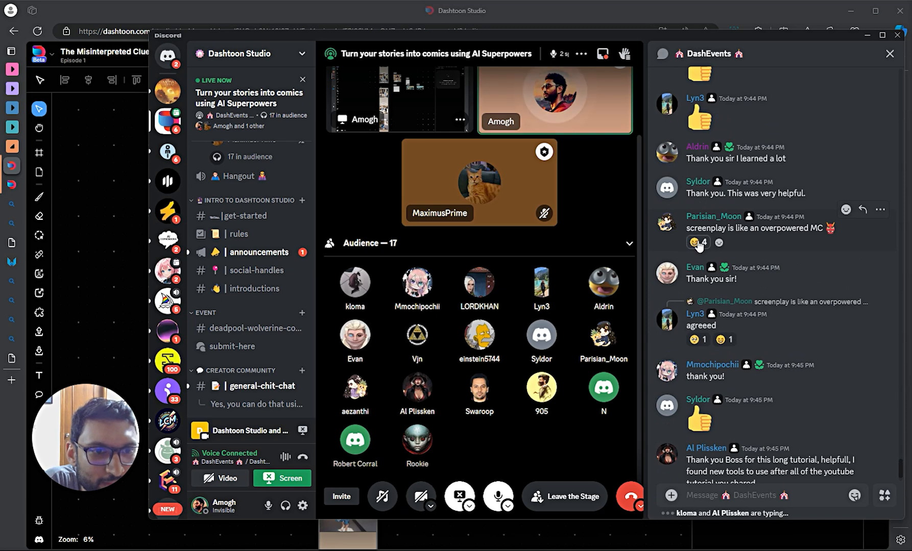
mouse_move(698, 245)
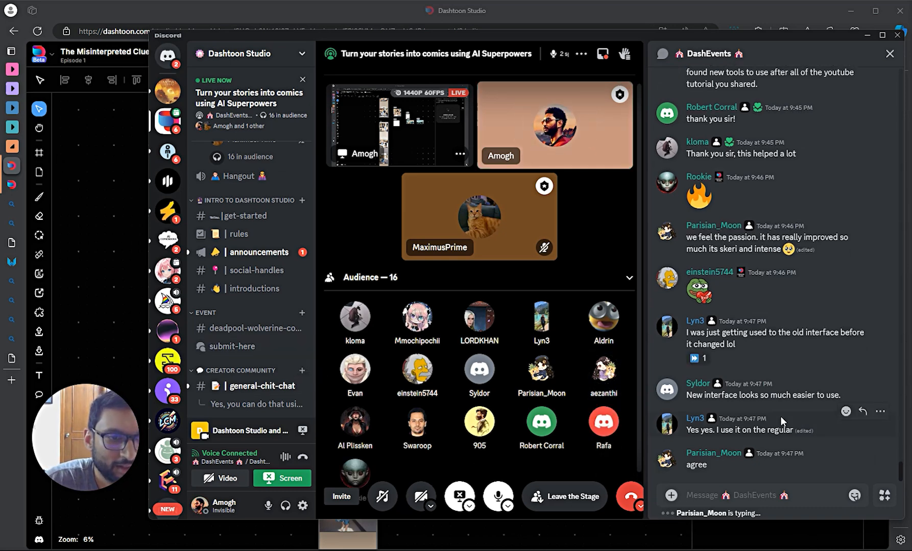
scroll(780, 416, "up", 1)
scroll(780, 418, "down", 1)
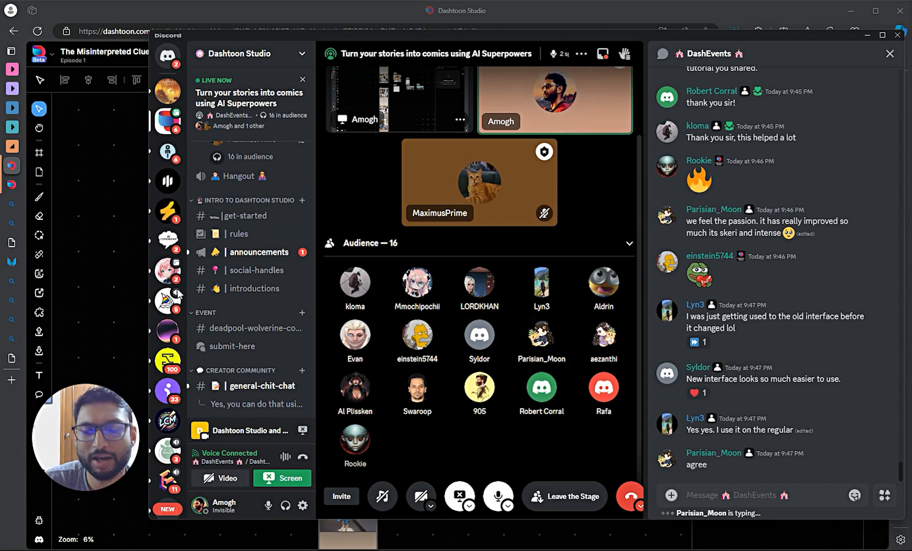
scroll(244, 276, "down", 5)
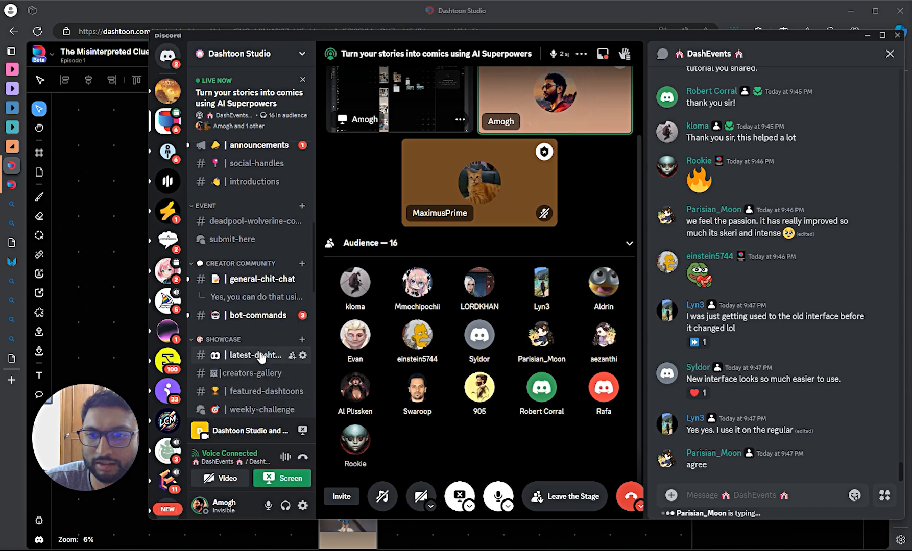
scroll(260, 352, "down", 2)
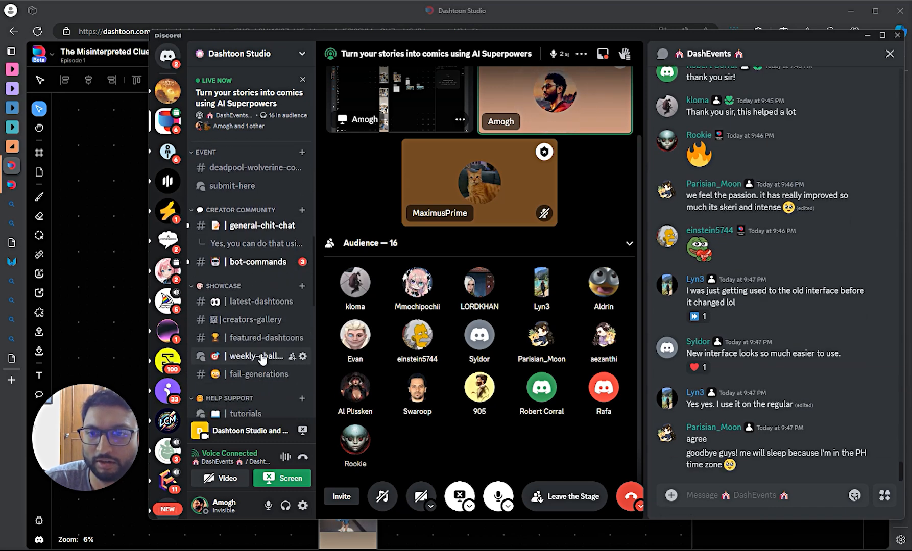
mouse_move(262, 360)
scroll(262, 360, "down", 3)
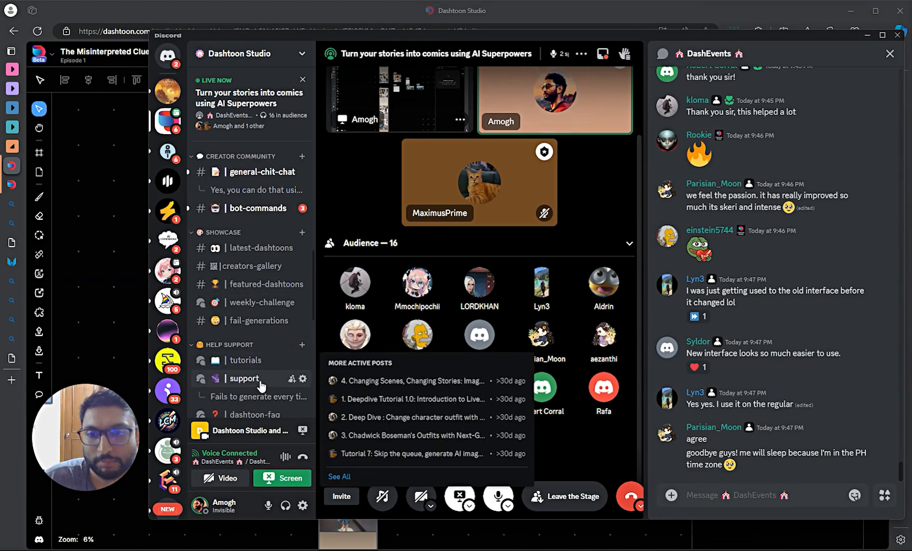
mouse_move(244, 383)
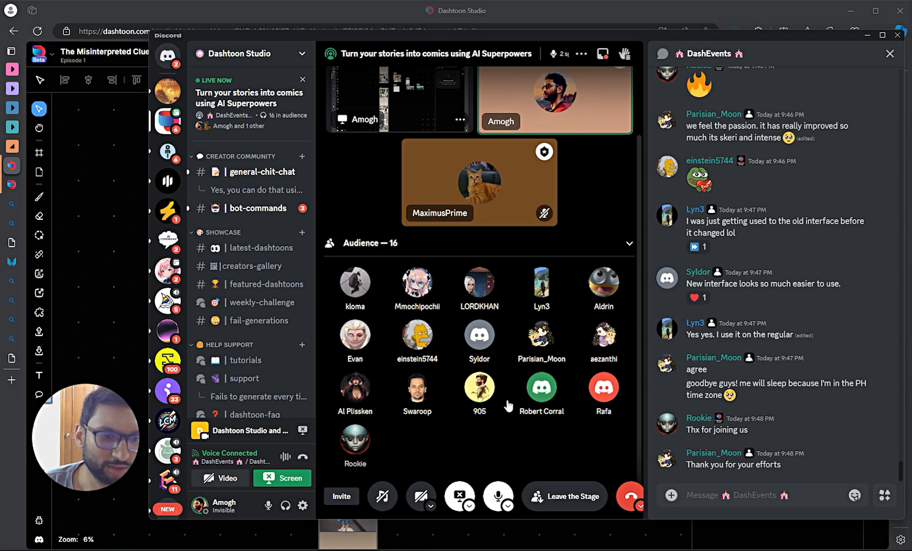
scroll(256, 230, "up", 4)
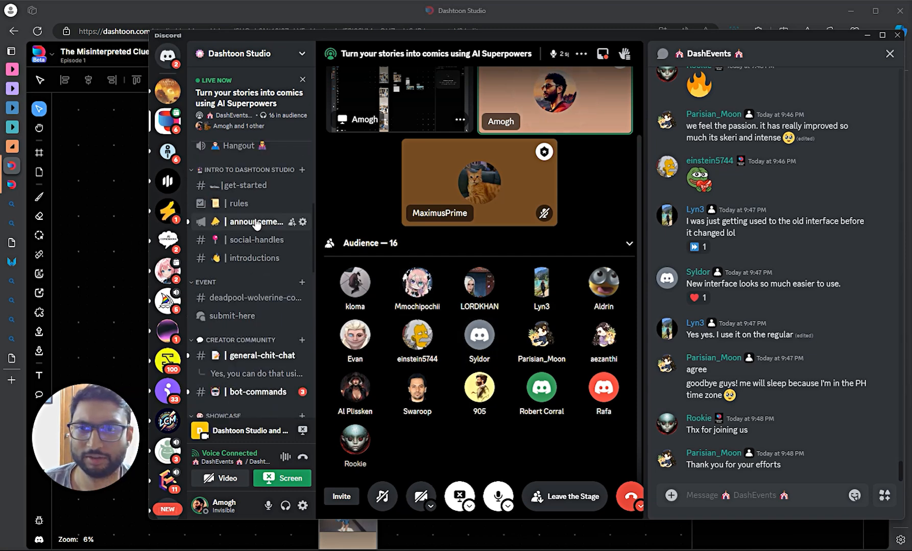
scroll(256, 224, "up", 1)
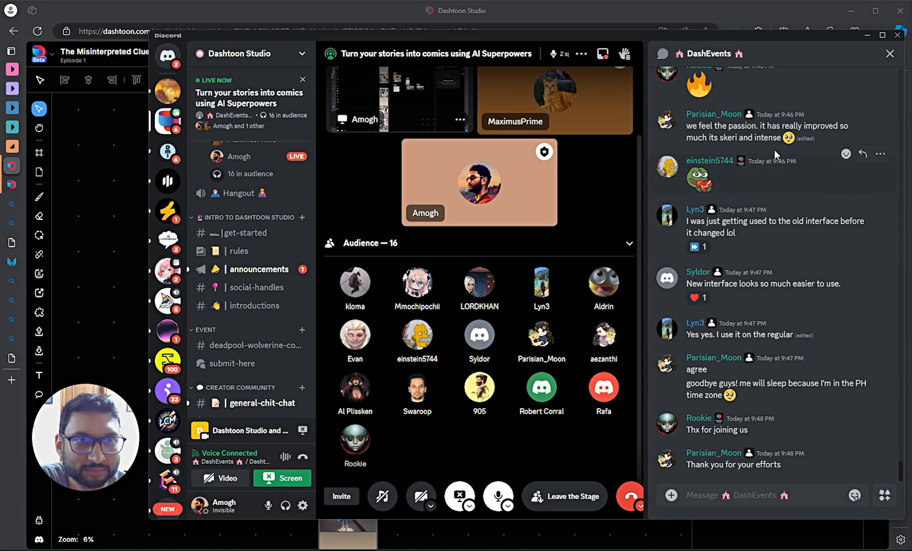
left_click_drag(773, 43, 808, 48)
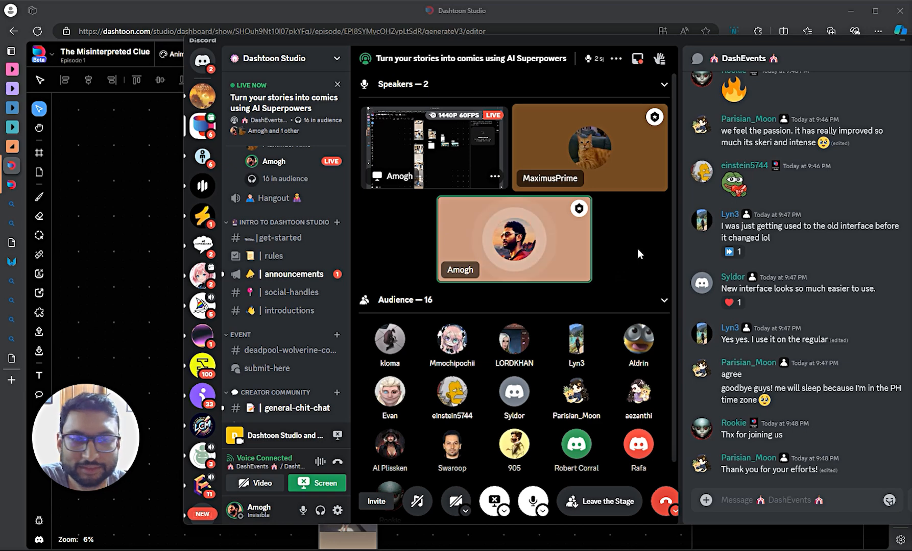
left_click(630, 164)
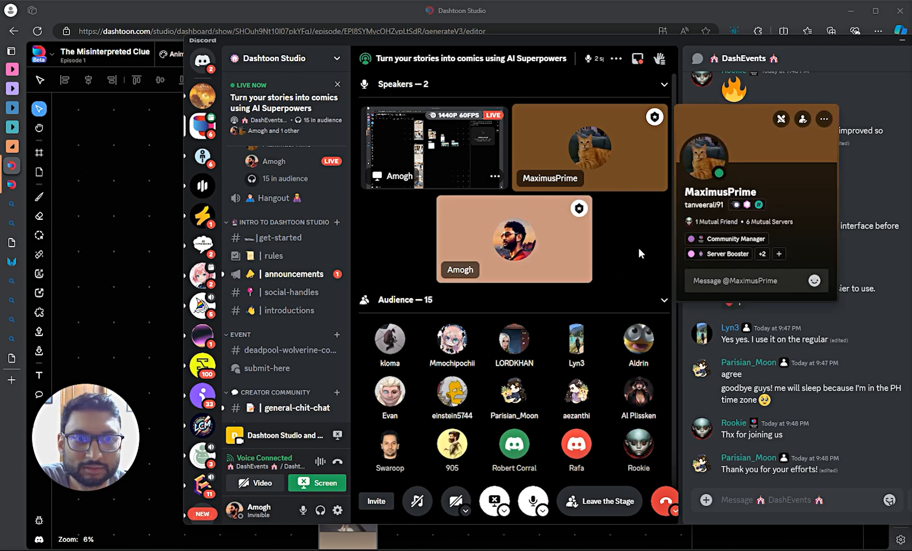
left_click(638, 248)
left_click(607, 150)
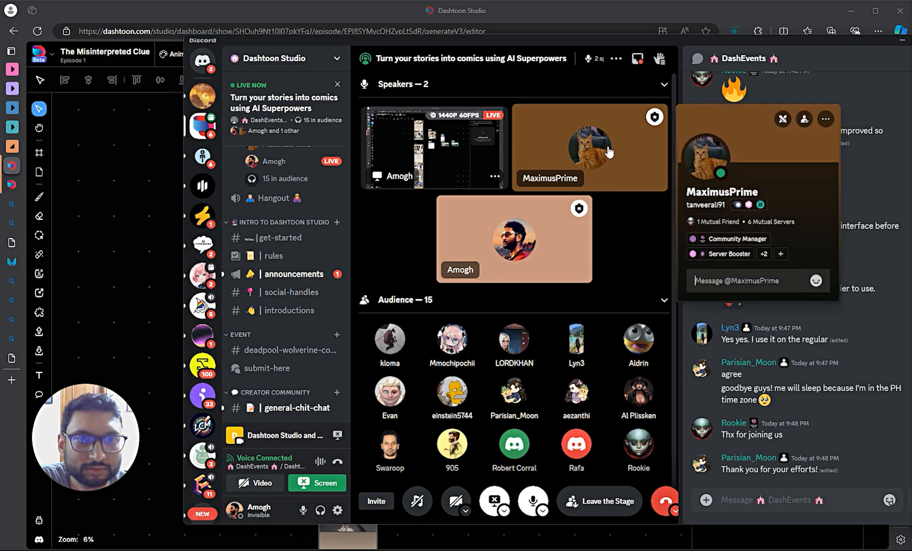
left_click(624, 245)
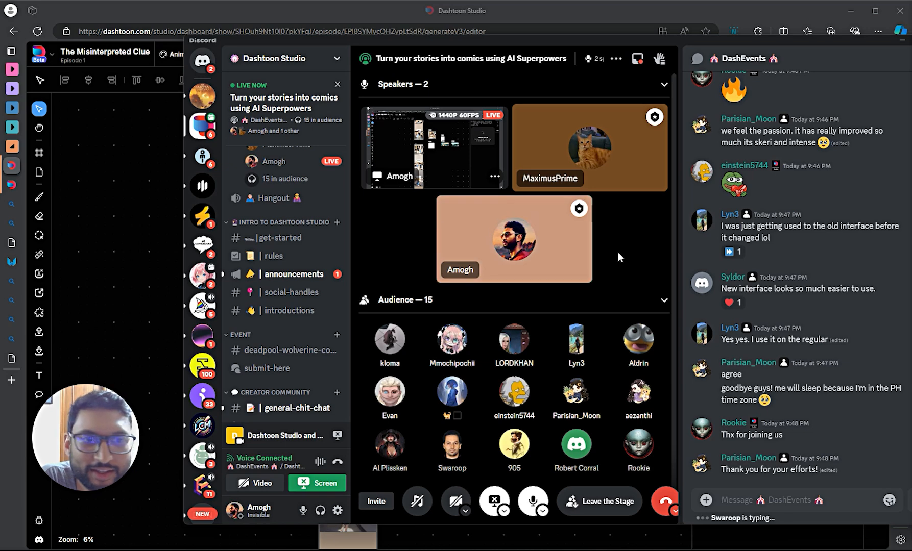
- Bring the browser to the front and expand Edge's Email tab group
mouse_move(734, 254)
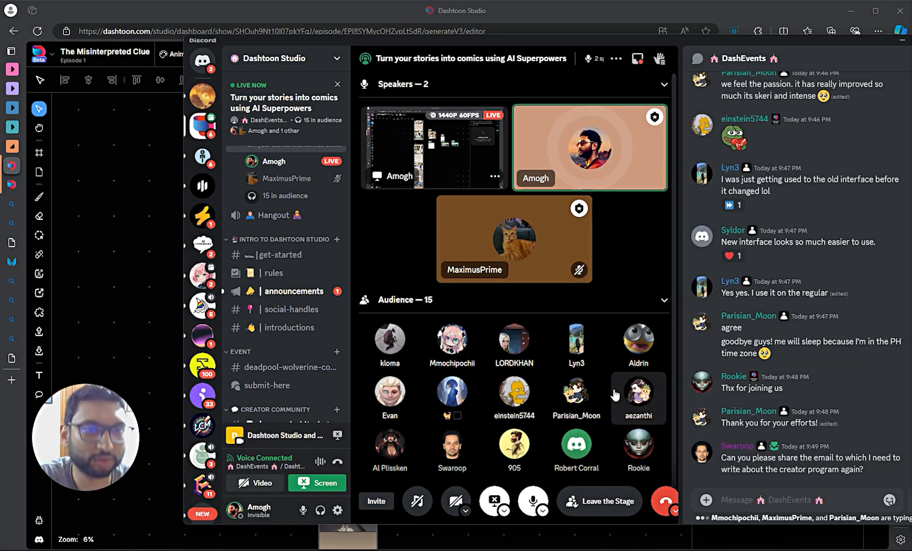
left_click(12, 70)
left_click(12, 70)
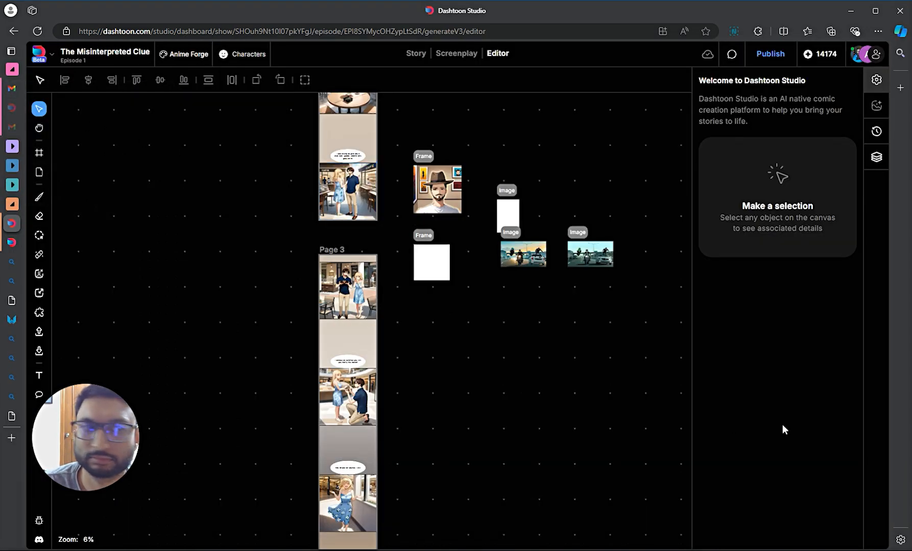
- Back in Discord, draft the creator program's contact e-mail in the DashEvents chat, then clear it unsent
key("alt+Tab")
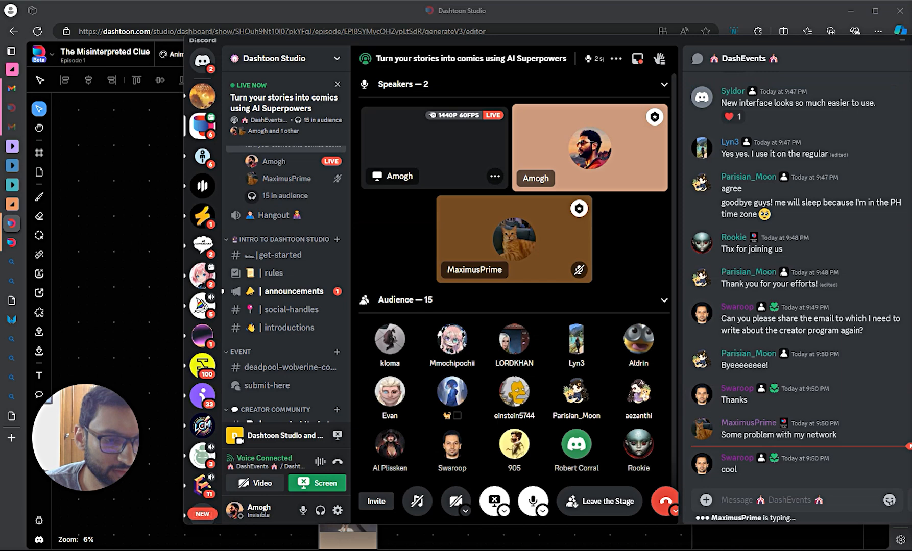
left_click(779, 498)
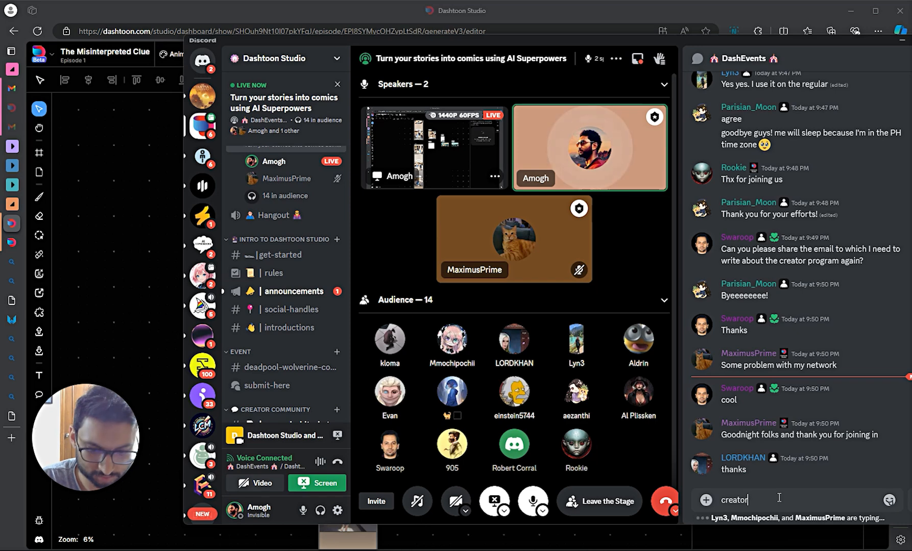
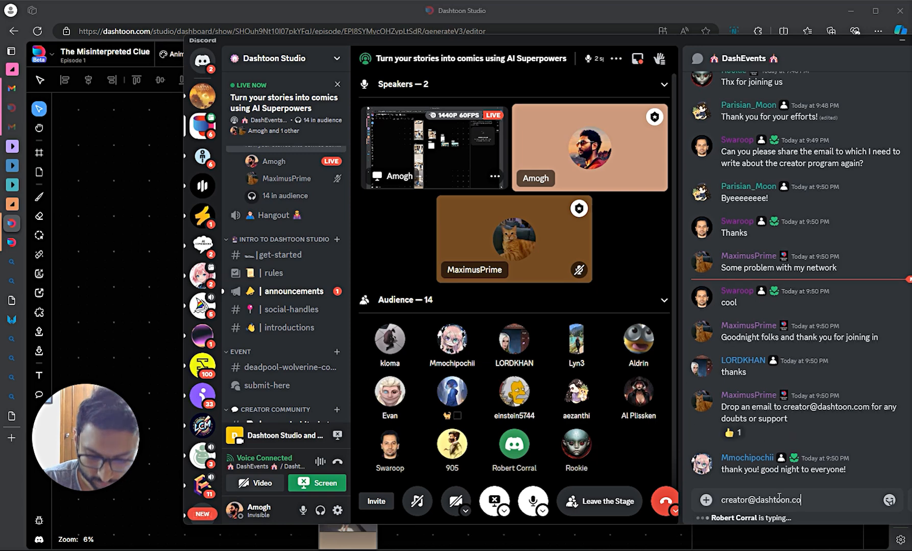
key("Caps_Lock")
key("BackSpace")
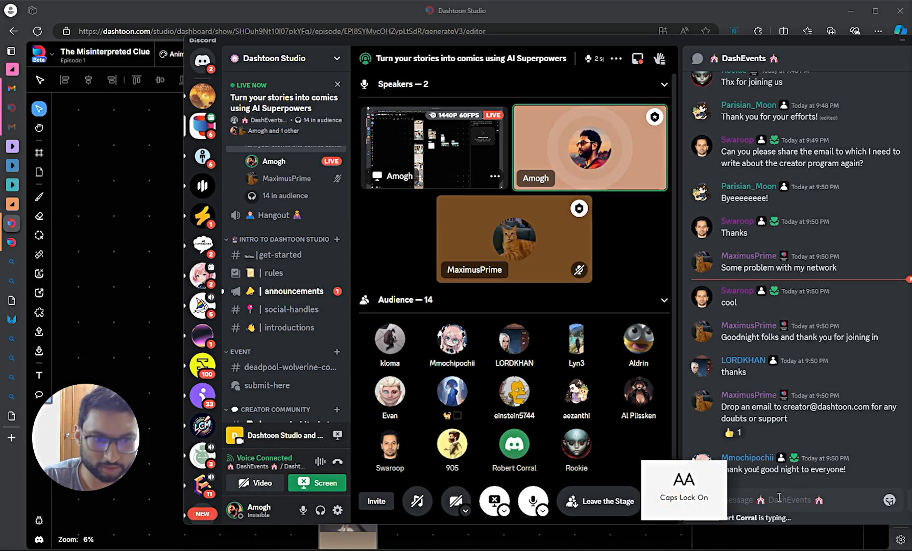
key("Caps_Lock")
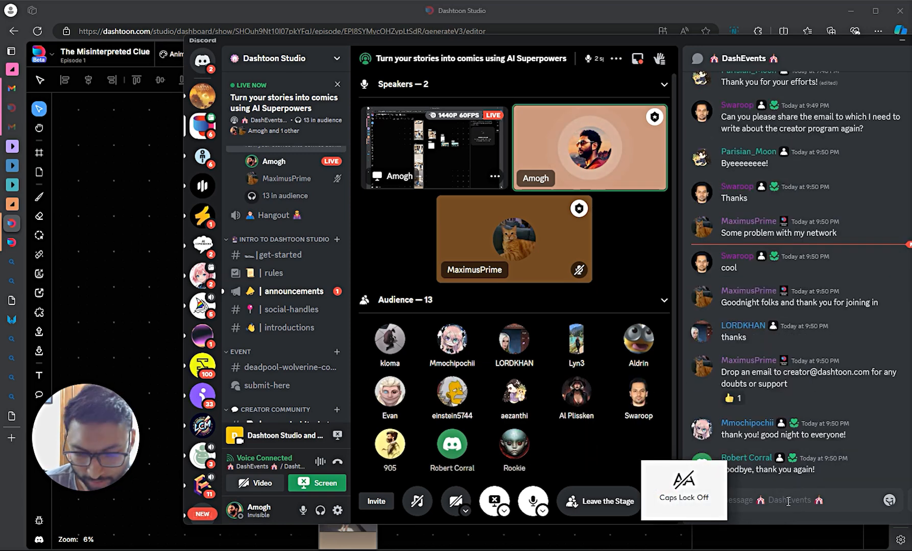